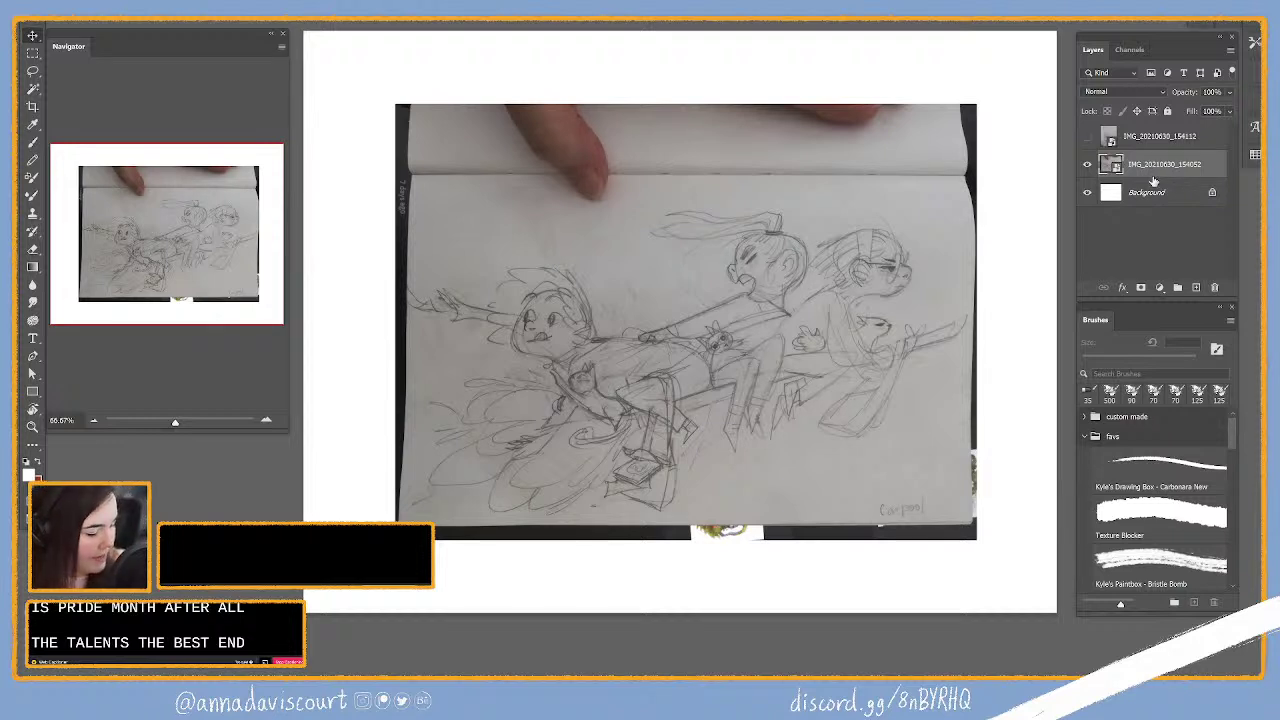
Step: Enlarge the IMG_20210630_154052 sketch photo with Free Transform and centre it so it fills more of the white canvas
{"action": "key", "text": "ctrl+t"}
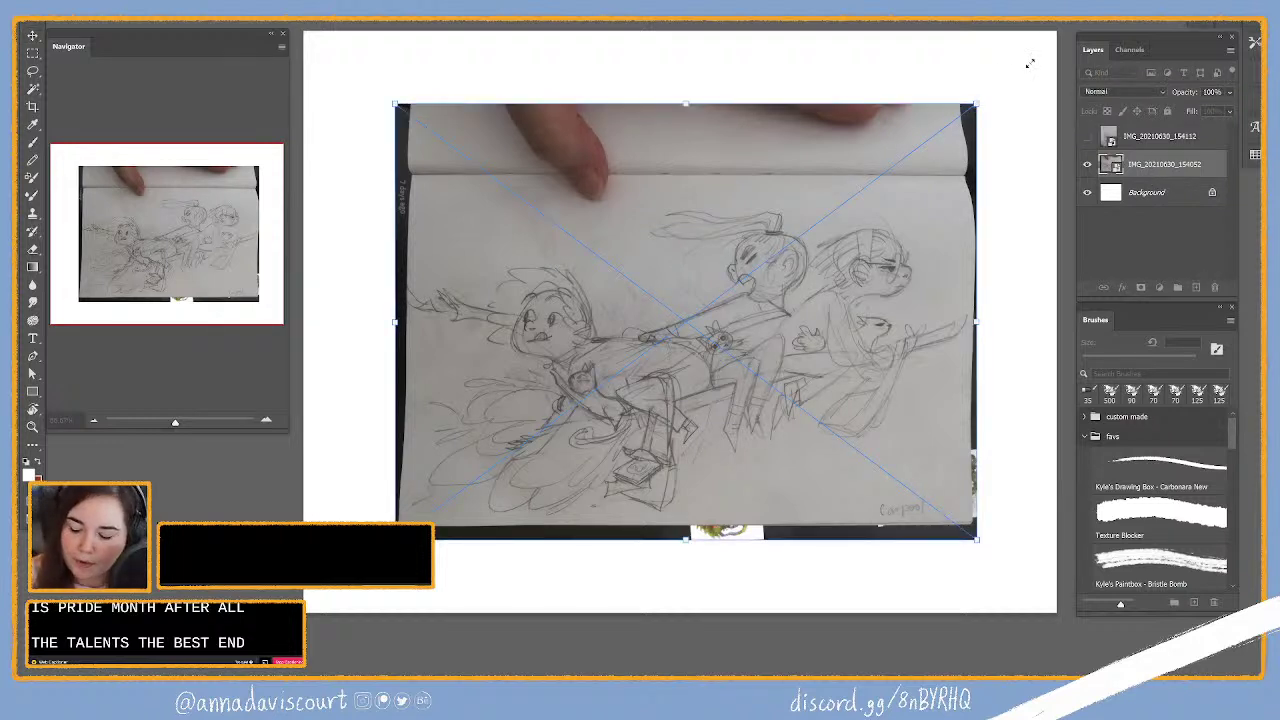
{"action": "left_click_drag", "start_coordinate": [977, 104], "coordinate": [1007, 82]}
{"action": "left_click_drag", "start_coordinate": [923, 271], "coordinate": [934, 248]}
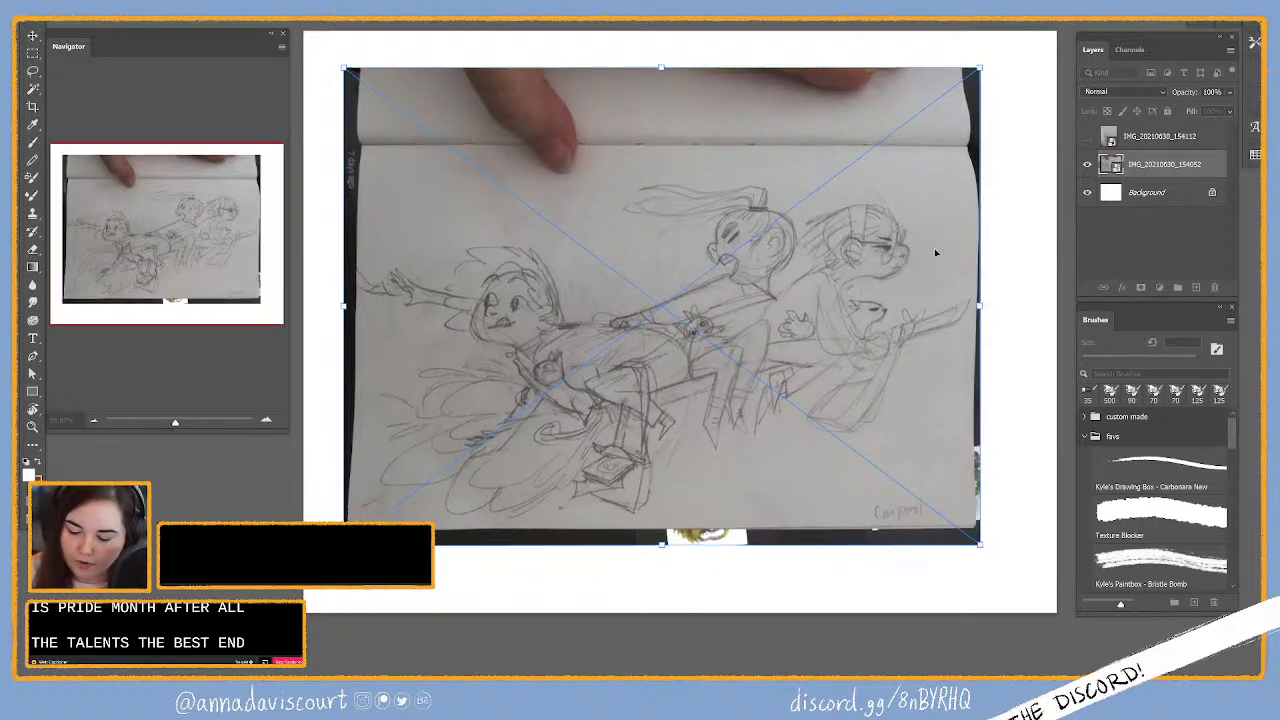
{"action": "left_click_drag", "start_coordinate": [980, 545], "coordinate": [1018, 585]}
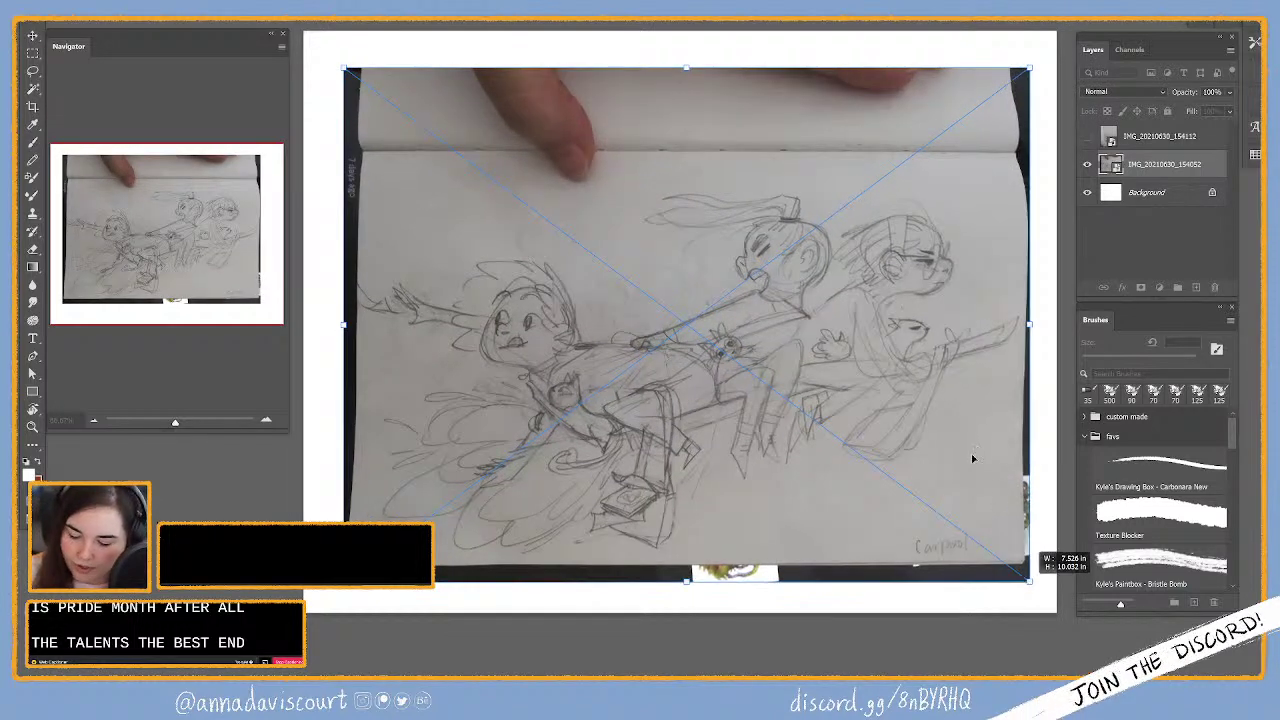
{"action": "left_click_drag", "start_coordinate": [971, 457], "coordinate": [972, 462]}
{"action": "key", "text": "Return"}
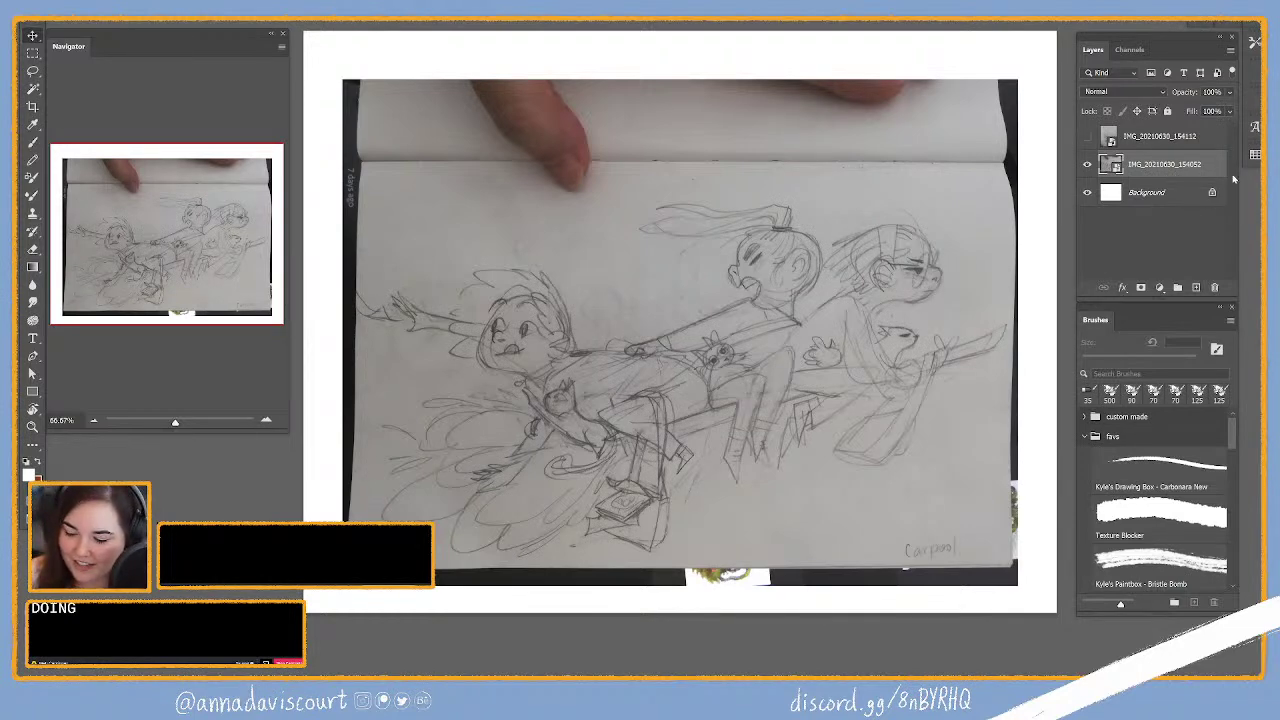
Step: Fade the sketch photo to 60% opacity and add a blank layer above it for drawing with the 35 px brush
{"action": "left_click_drag", "start_coordinate": [1186, 94], "coordinate": [1190, 92]}
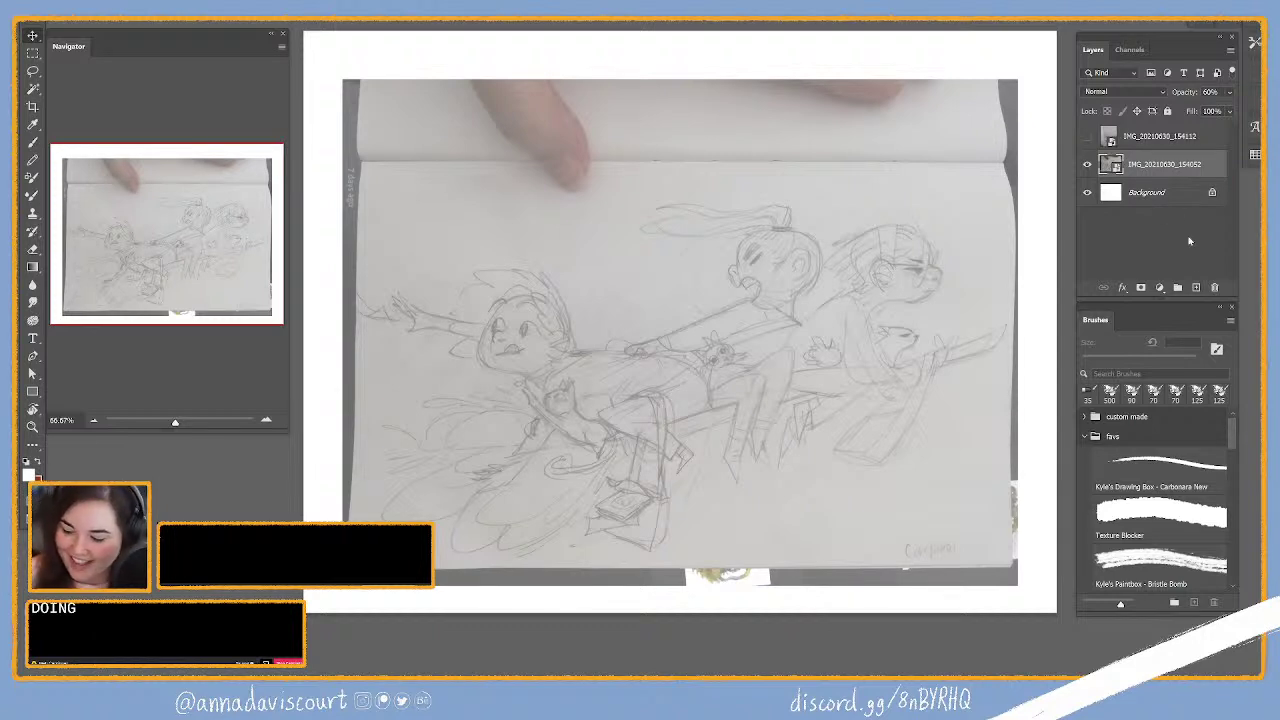
{"action": "left_click", "coordinate": [1196, 288]}
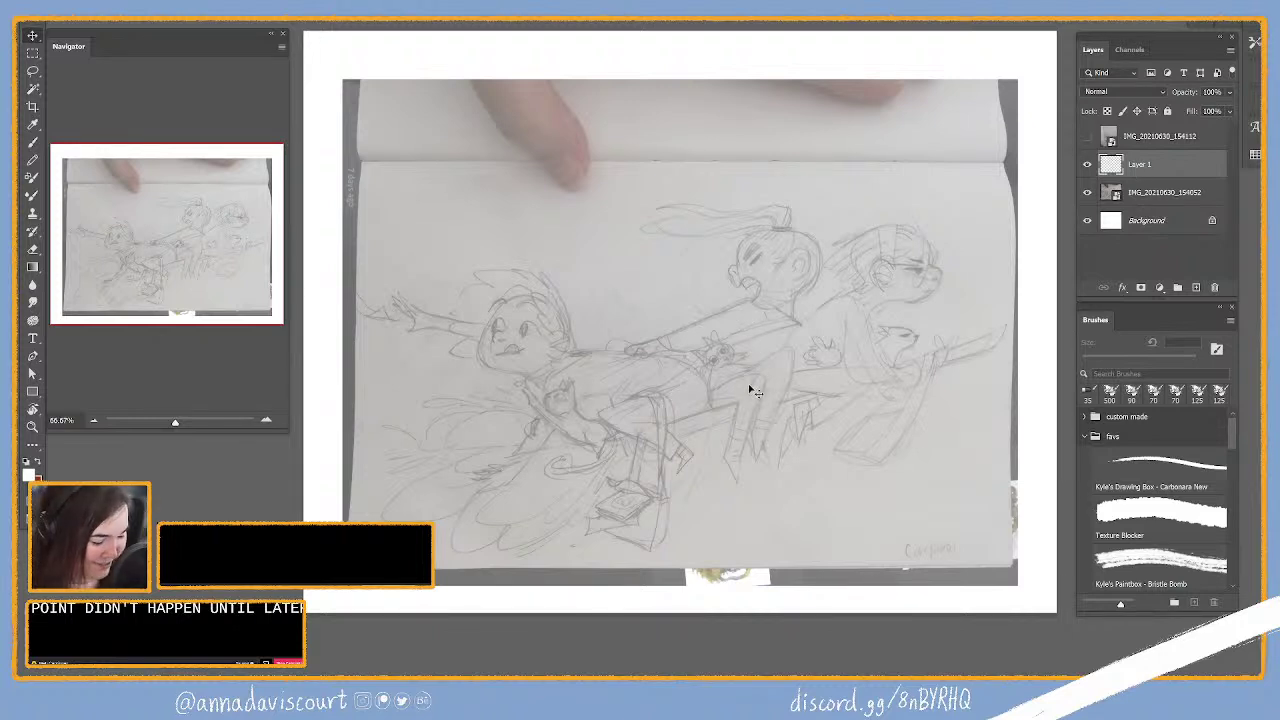
{"action": "key", "text": "b"}
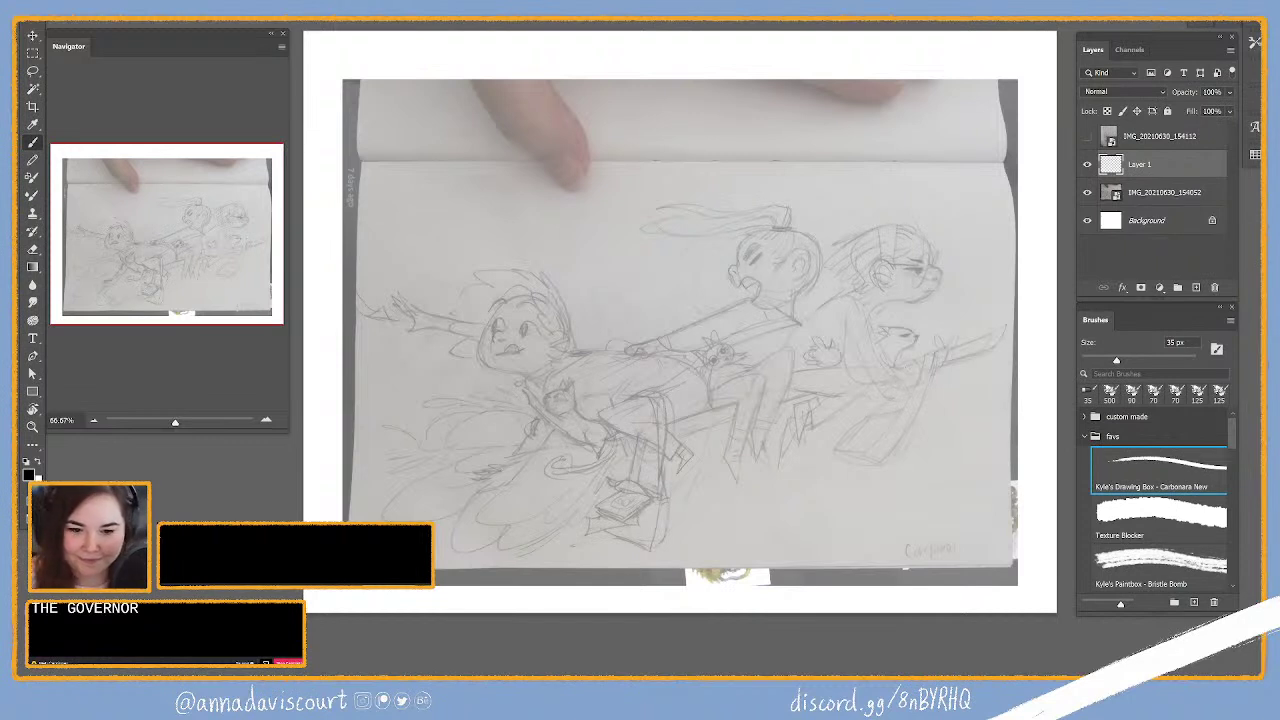
{"action": "left_click_drag", "start_coordinate": [790, 236], "coordinate": [940, 323]}
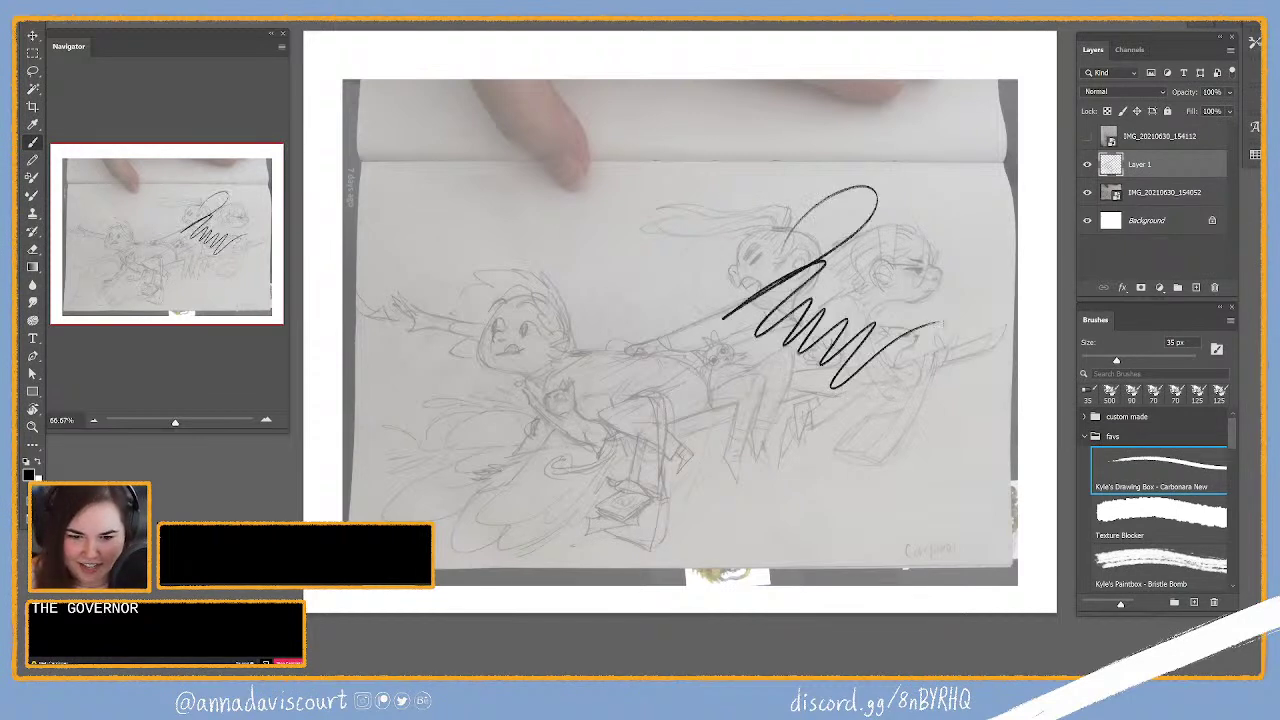
{"action": "key", "text": "ctrl+z"}
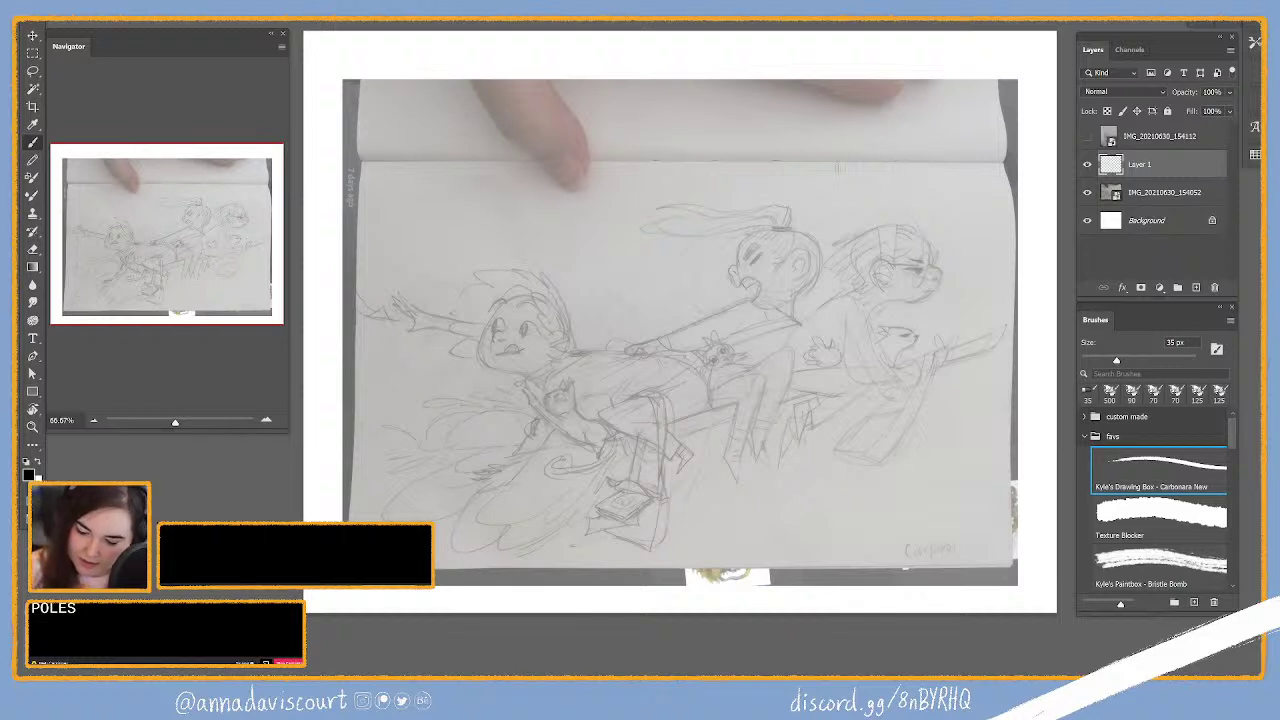
Step: Draw a small flying bird above the sketched figures and a larger one along the photo's lower edge
{"action": "mouse_move", "coordinate": [812, 117]}
{"action": "left_mouse_down"}
{"action": "mouse_move", "coordinate": [826, 123]}
{"action": "mouse_move", "coordinate": [832, 178]}
{"action": "left_mouse_up"}
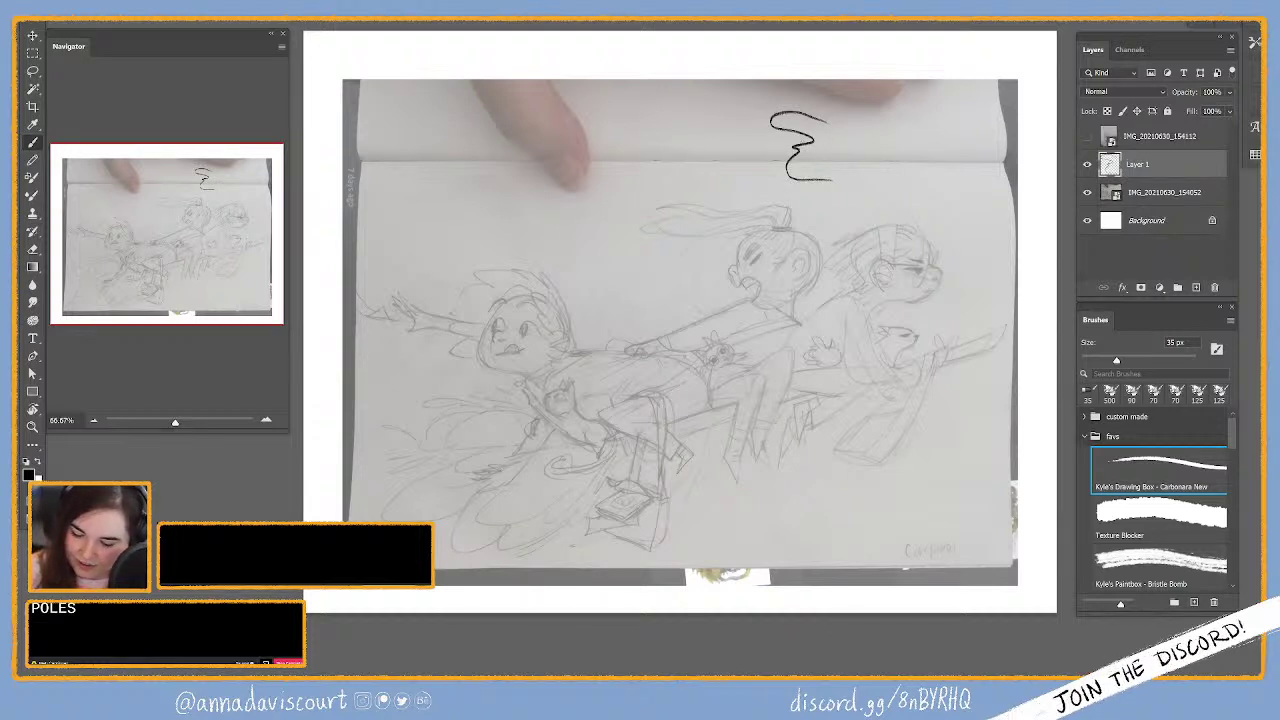
{"action": "left_click_drag", "start_coordinate": [828, 121], "coordinate": [864, 149]}
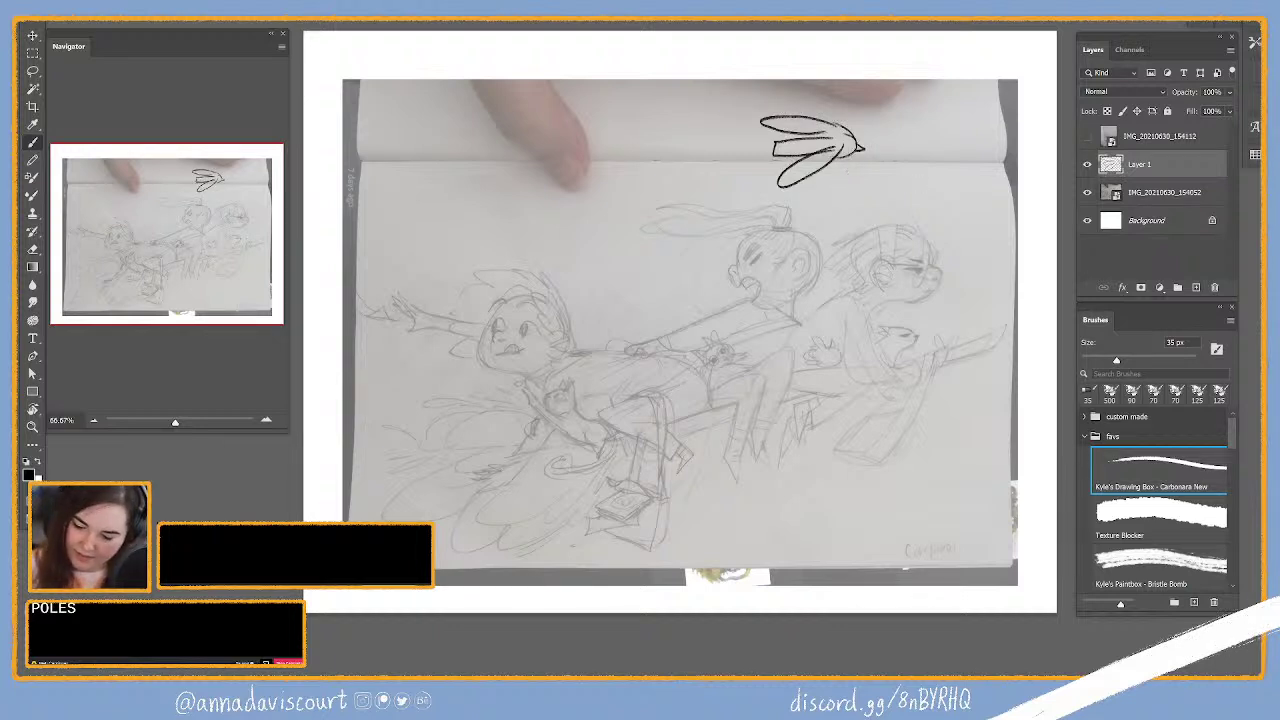
{"action": "left_click_drag", "start_coordinate": [852, 144], "coordinate": [846, 152]}
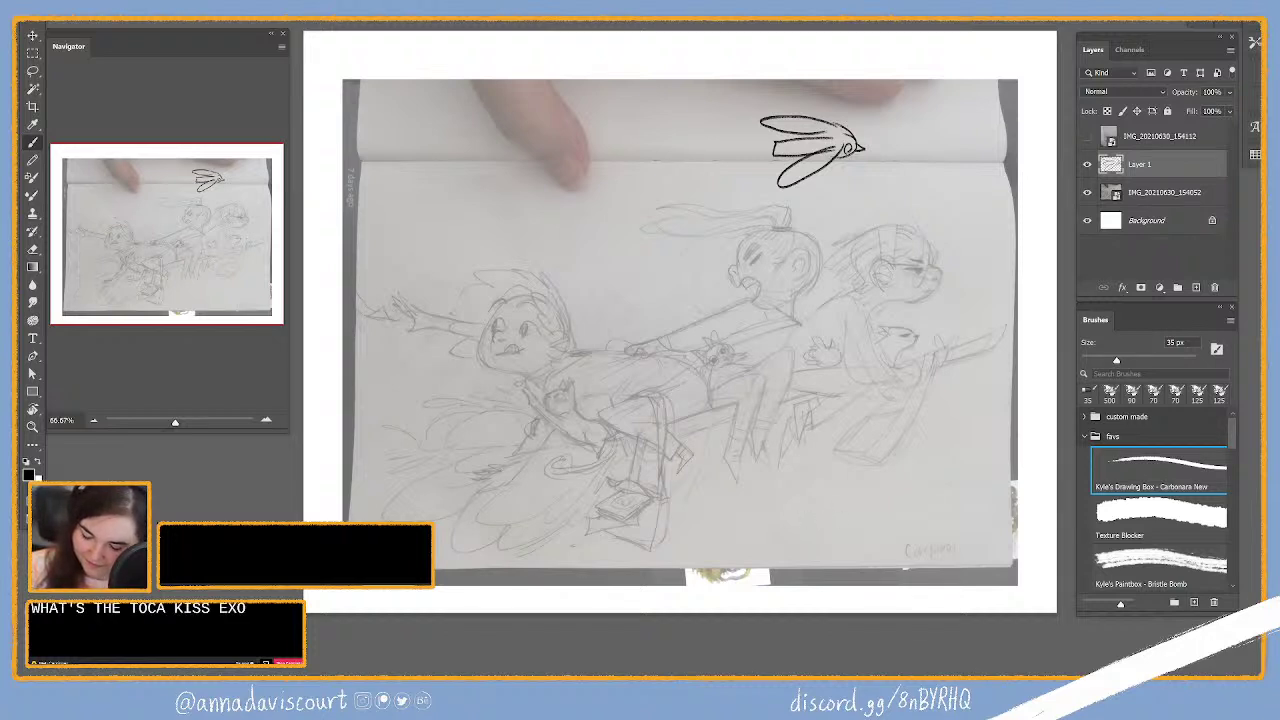
{"action": "mouse_move", "coordinate": [812, 538]}
{"action": "left_mouse_down"}
{"action": "mouse_move", "coordinate": [832, 515]}
{"action": "mouse_move", "coordinate": [815, 563]}
{"action": "left_mouse_up"}
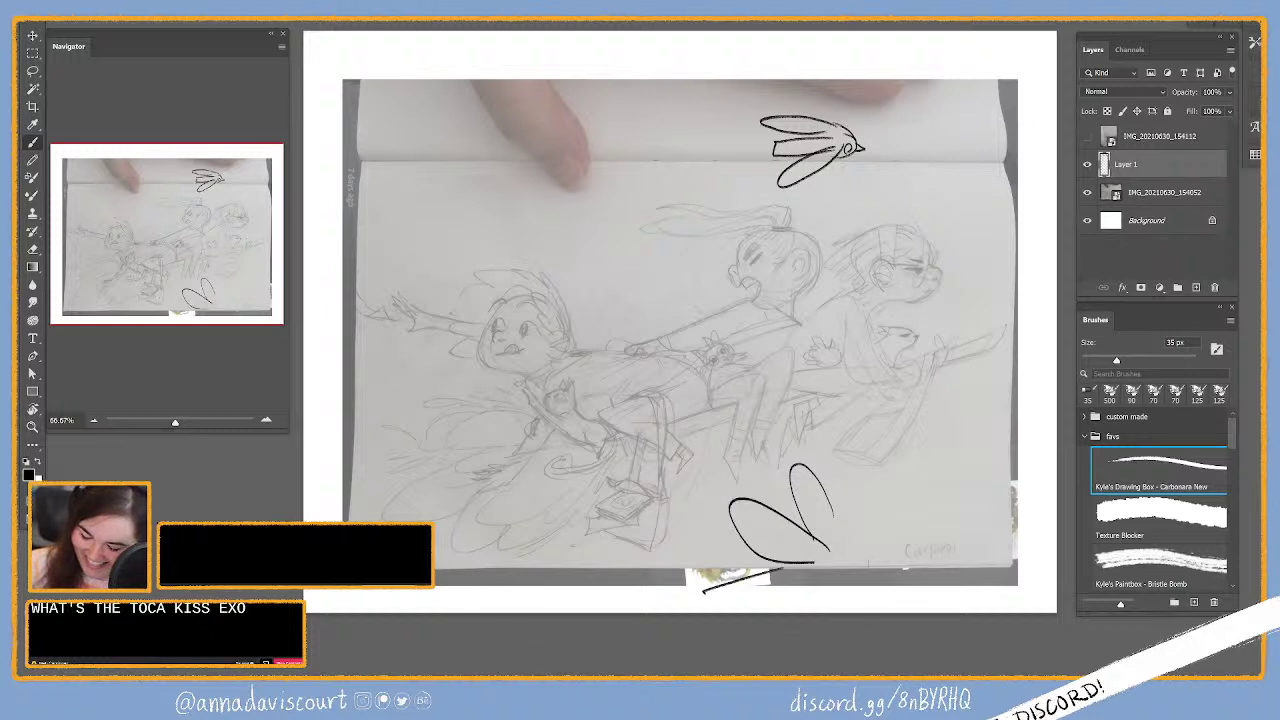
{"action": "mouse_move", "coordinate": [705, 592]}
{"action": "left_mouse_down"}
{"action": "mouse_move", "coordinate": [875, 565]}
{"action": "mouse_move", "coordinate": [855, 567]}
{"action": "left_mouse_up"}
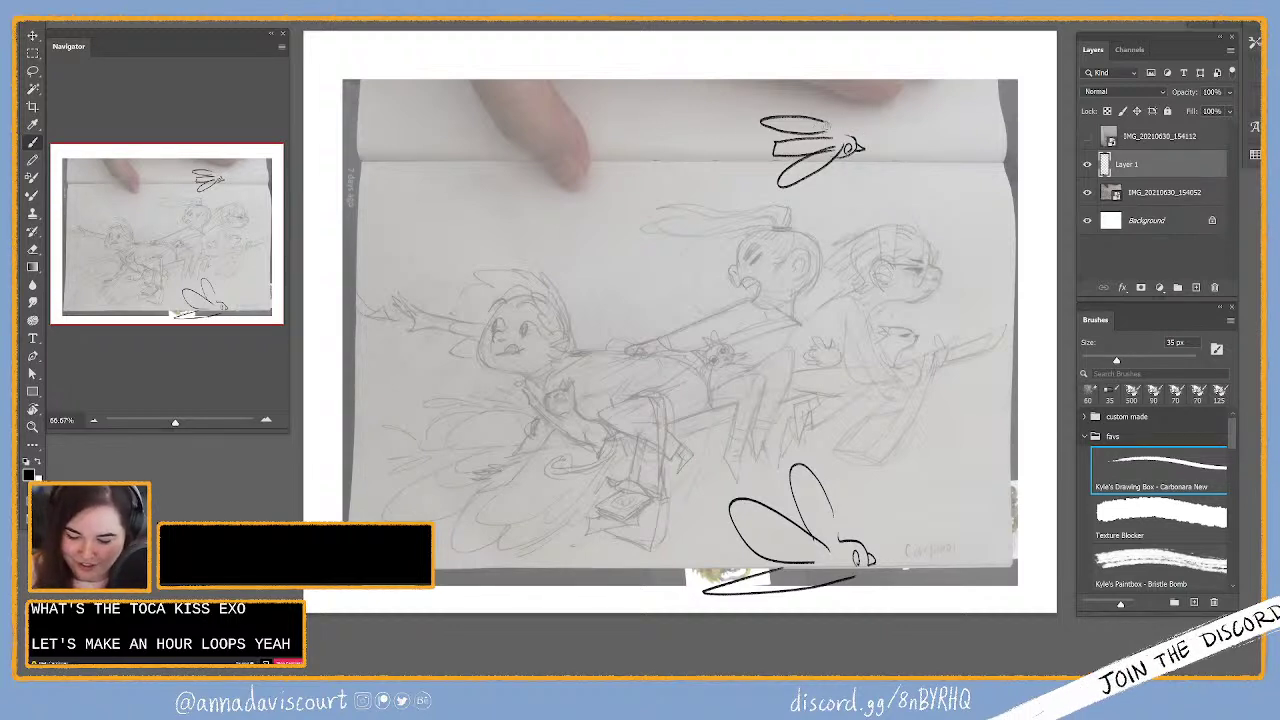
Step: Replace the upper bird's top wing with one raised upward
{"action": "key", "text": "ctrl+z"}
{"action": "left_click_drag", "start_coordinate": [795, 98], "coordinate": [830, 138]}
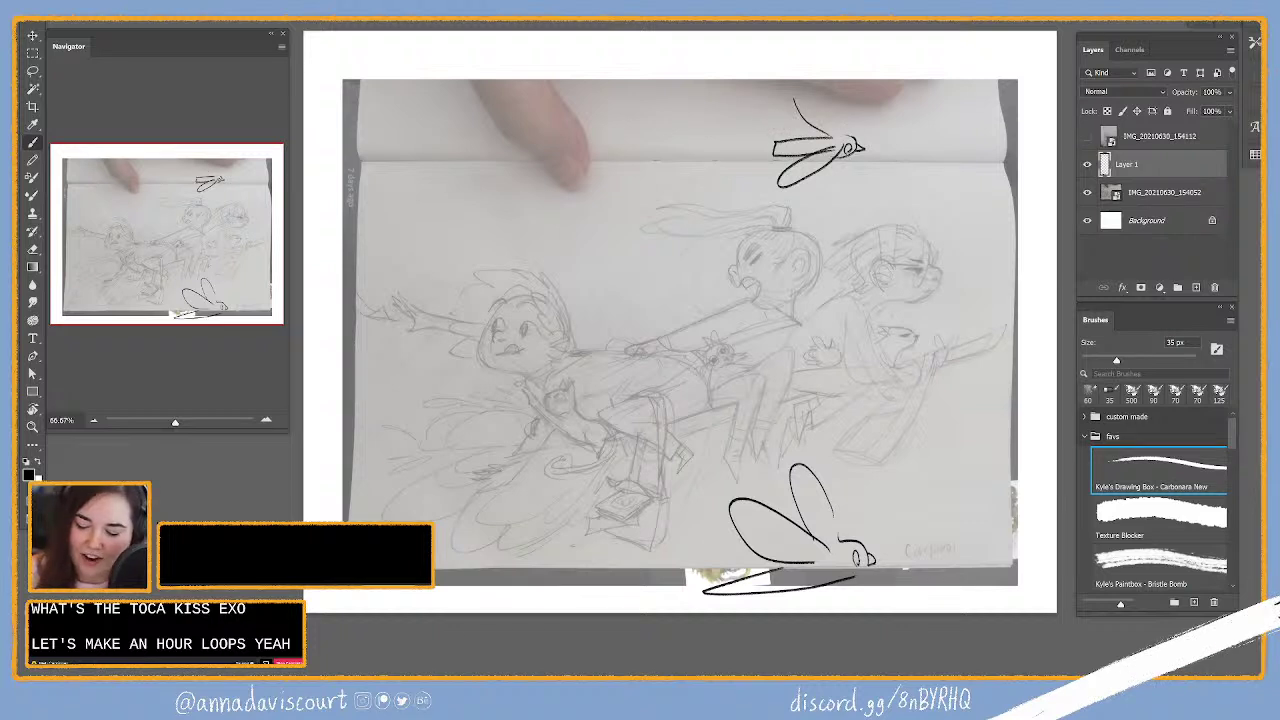
{"action": "left_click_drag", "start_coordinate": [793, 90], "coordinate": [854, 134]}
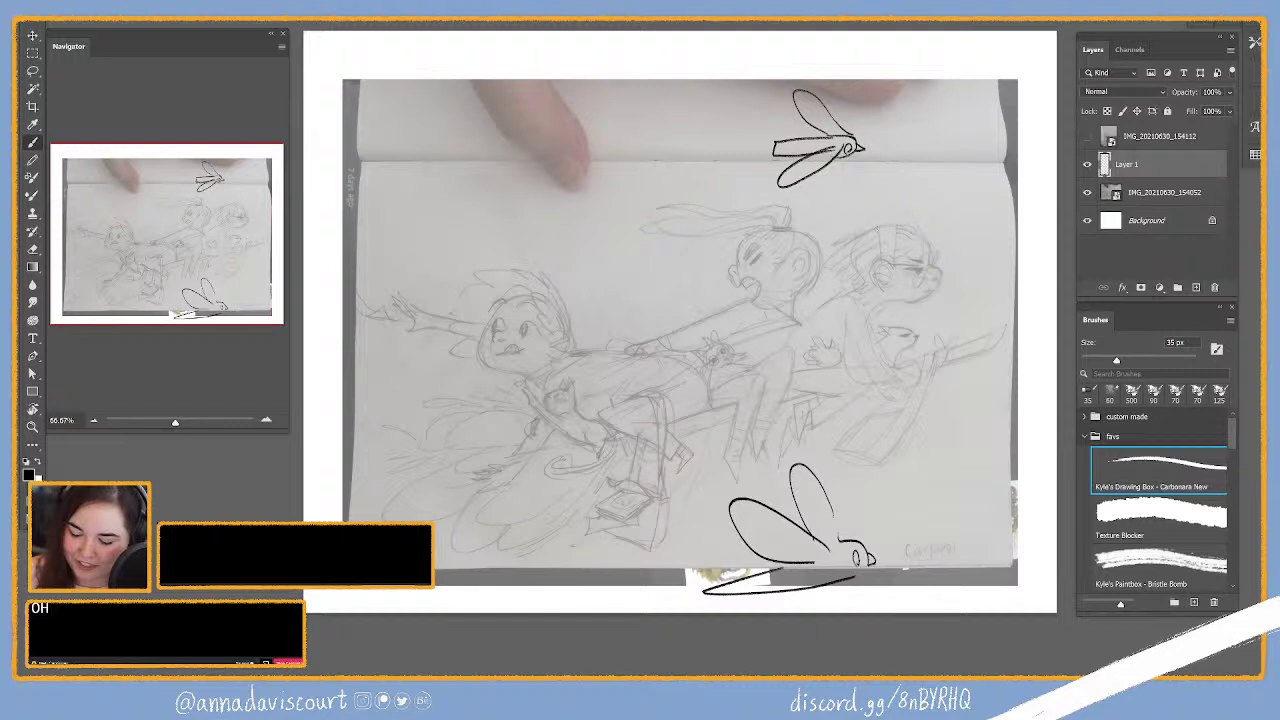
Step: Draw the rightmost rider's circular head, curved back and bent thigh over the pencil sketch
{"action": "left_click_drag", "start_coordinate": [938, 237], "coordinate": [877, 296]}
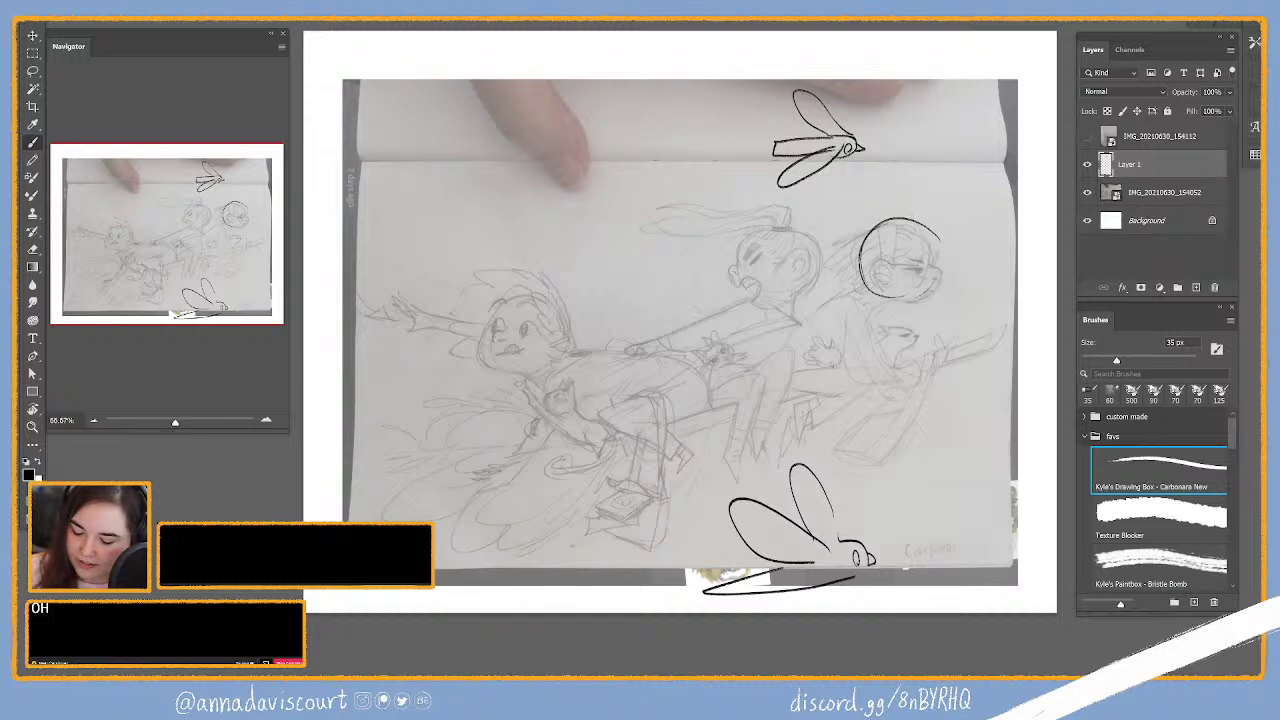
{"action": "left_click_drag", "start_coordinate": [862, 287], "coordinate": [850, 388]}
{"action": "left_click_drag", "start_coordinate": [880, 368], "coordinate": [826, 421]}
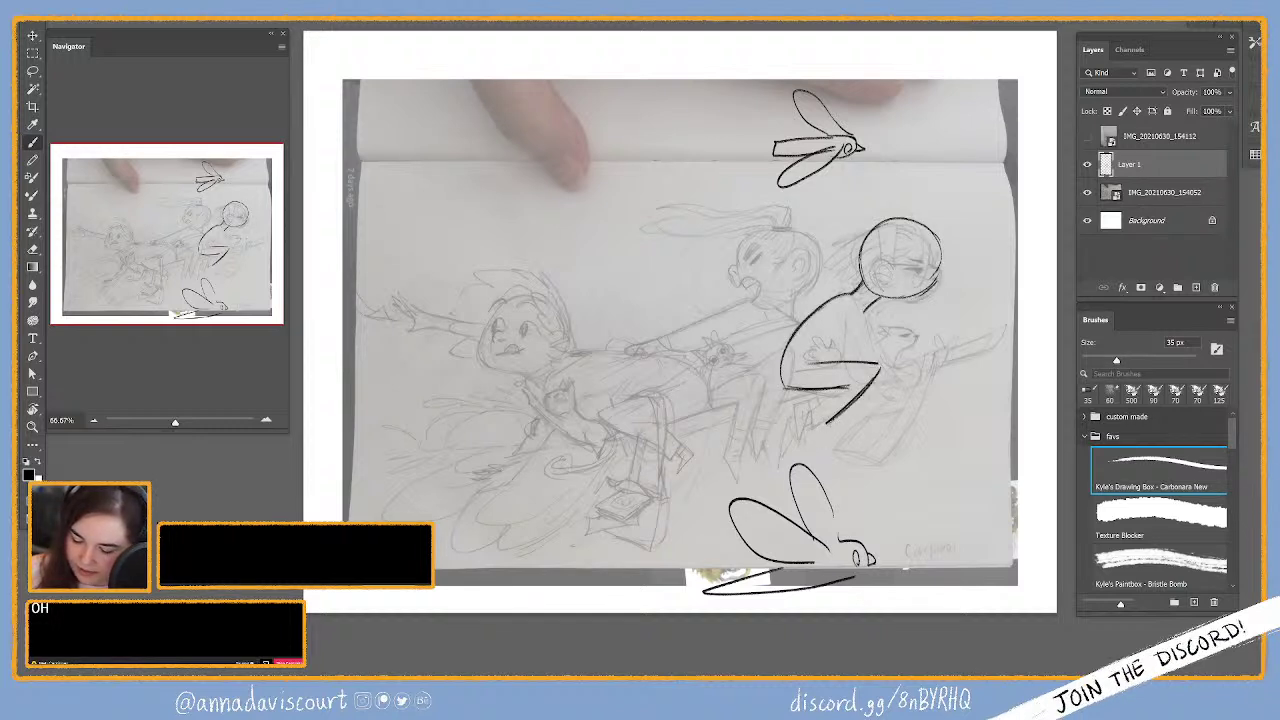
Step: Add the rightmost rider's lower leg and pointed feet, cleaning up stray lines with the eraser
{"action": "left_click_drag", "start_coordinate": [788, 398], "coordinate": [815, 446]}
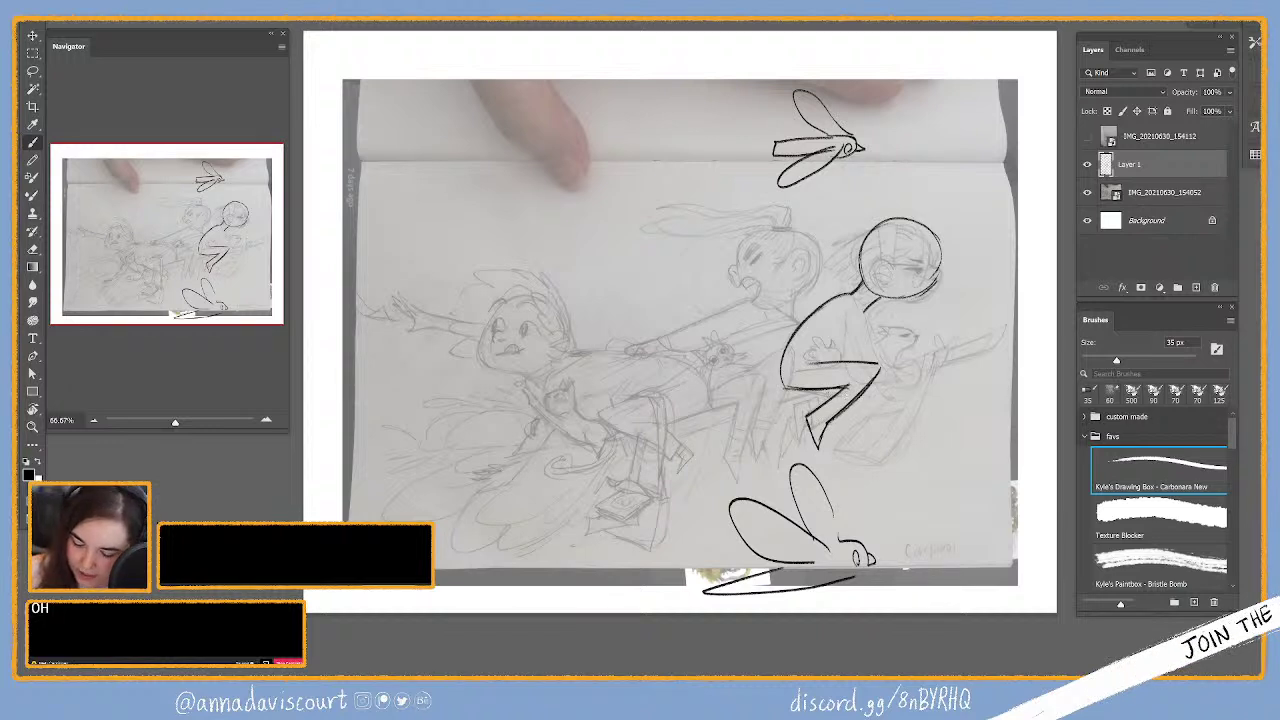
{"action": "mouse_move", "coordinate": [813, 398]}
{"action": "left_mouse_down"}
{"action": "mouse_move", "coordinate": [827, 387]}
{"action": "mouse_move", "coordinate": [824, 430]}
{"action": "left_mouse_up"}
{"action": "key", "text": "e"}
{"action": "key", "text": "b"}
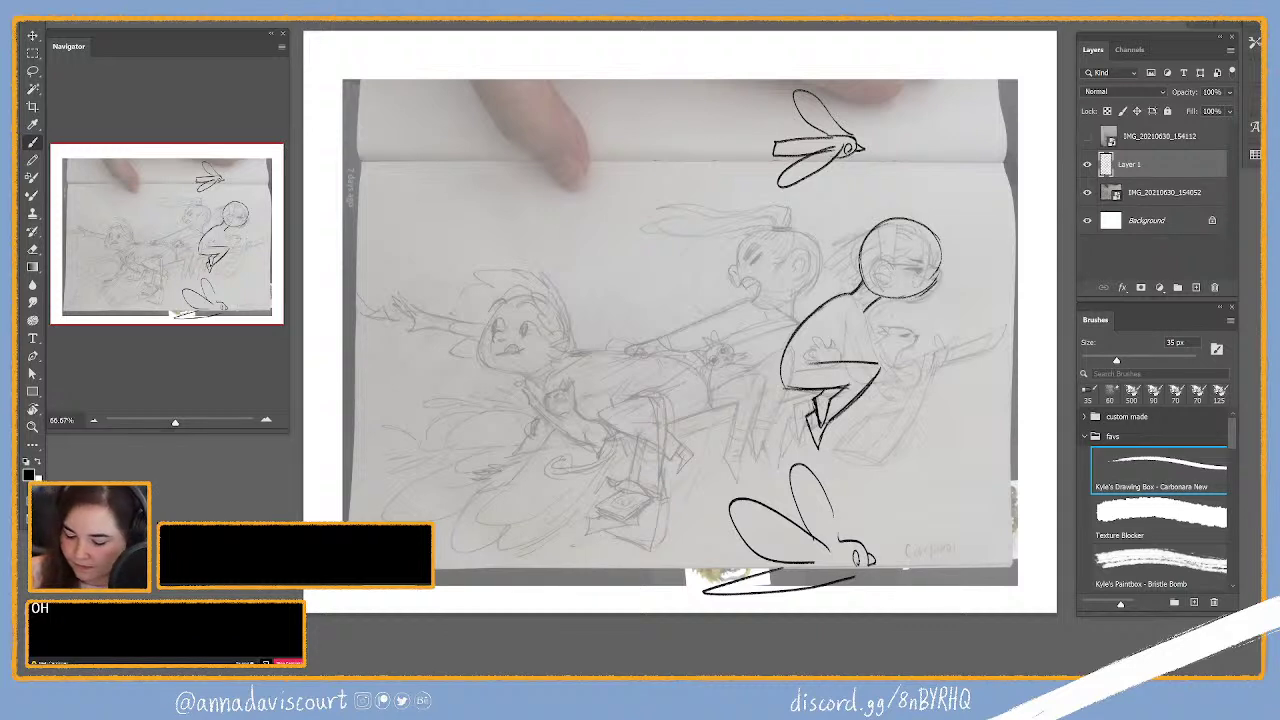
{"action": "key", "text": "e"}
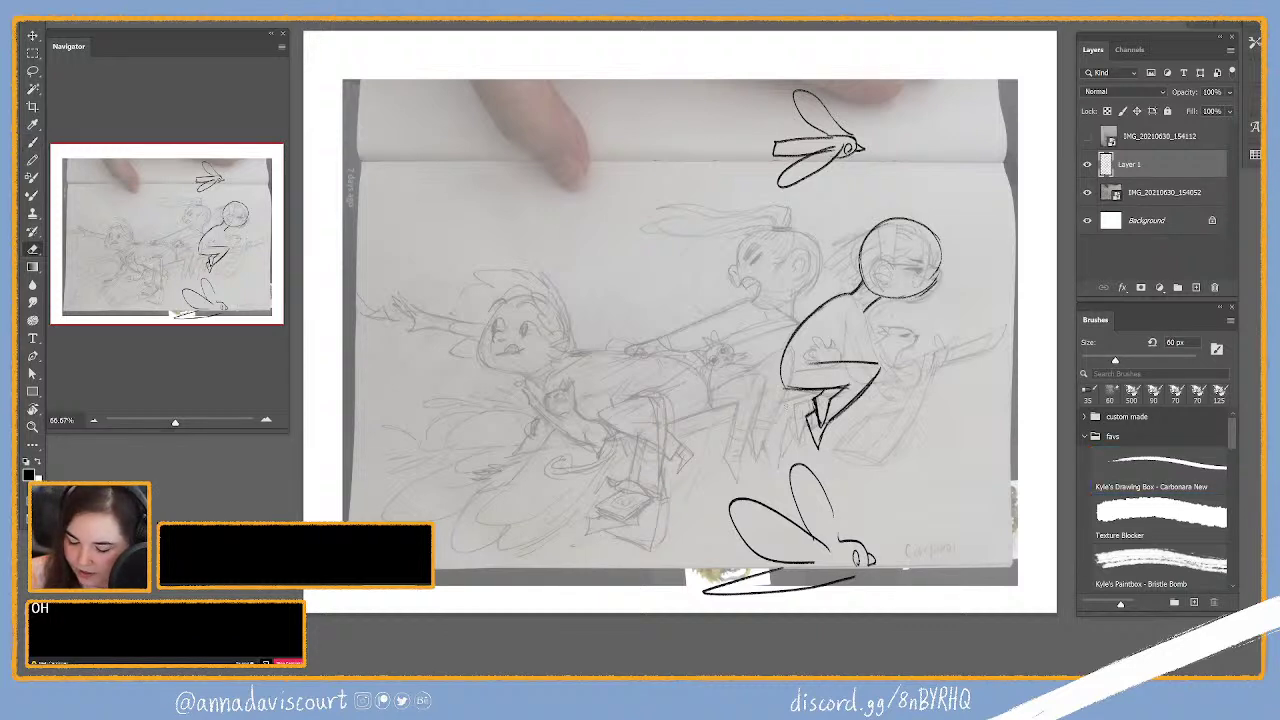
{"action": "key", "text": "b"}
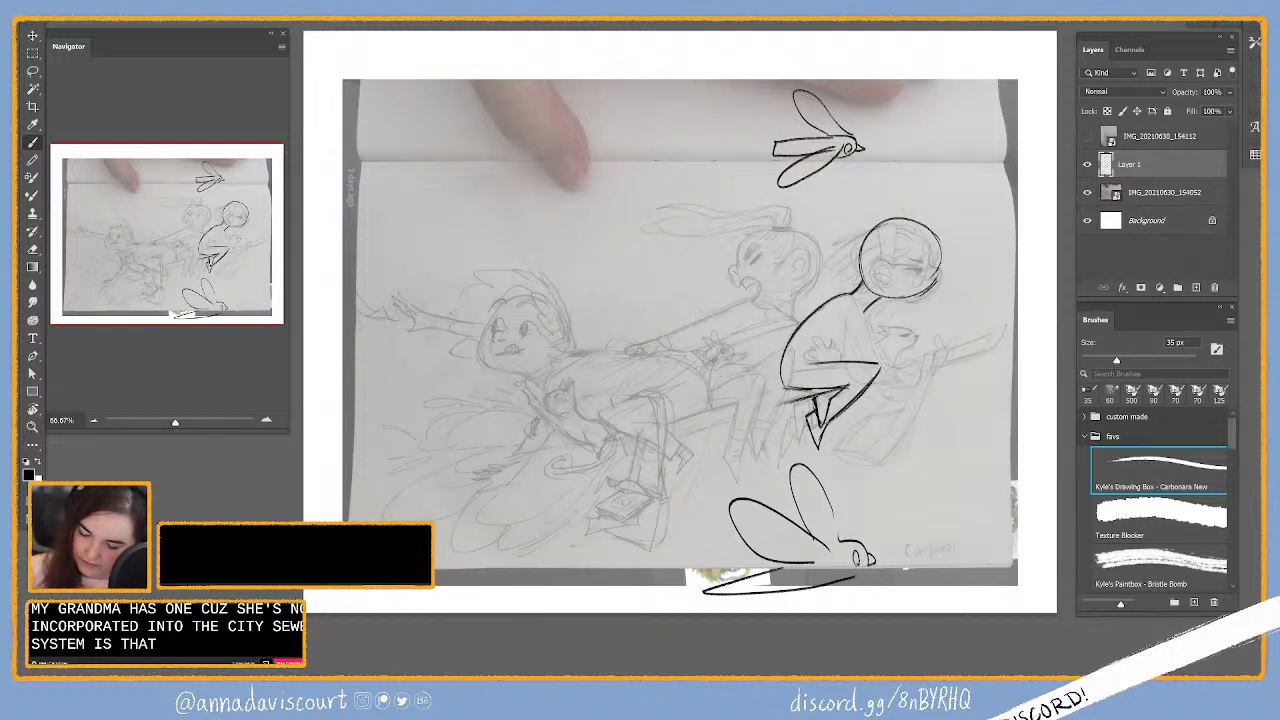
{"action": "key", "text": "e"}
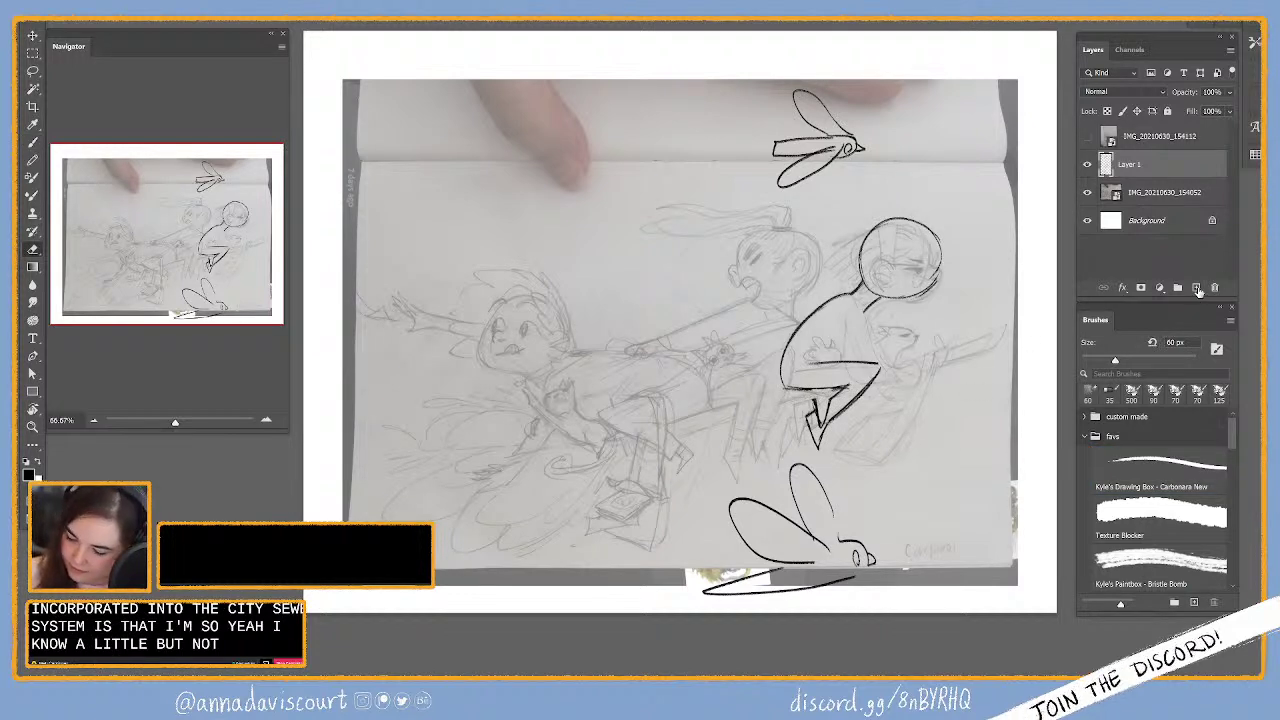
Step: Add a new layer and draw the long diagonal broomstick passing under the riders
{"action": "key", "text": "ctrl+shift+alt+n"}
{"action": "key", "text": "b"}
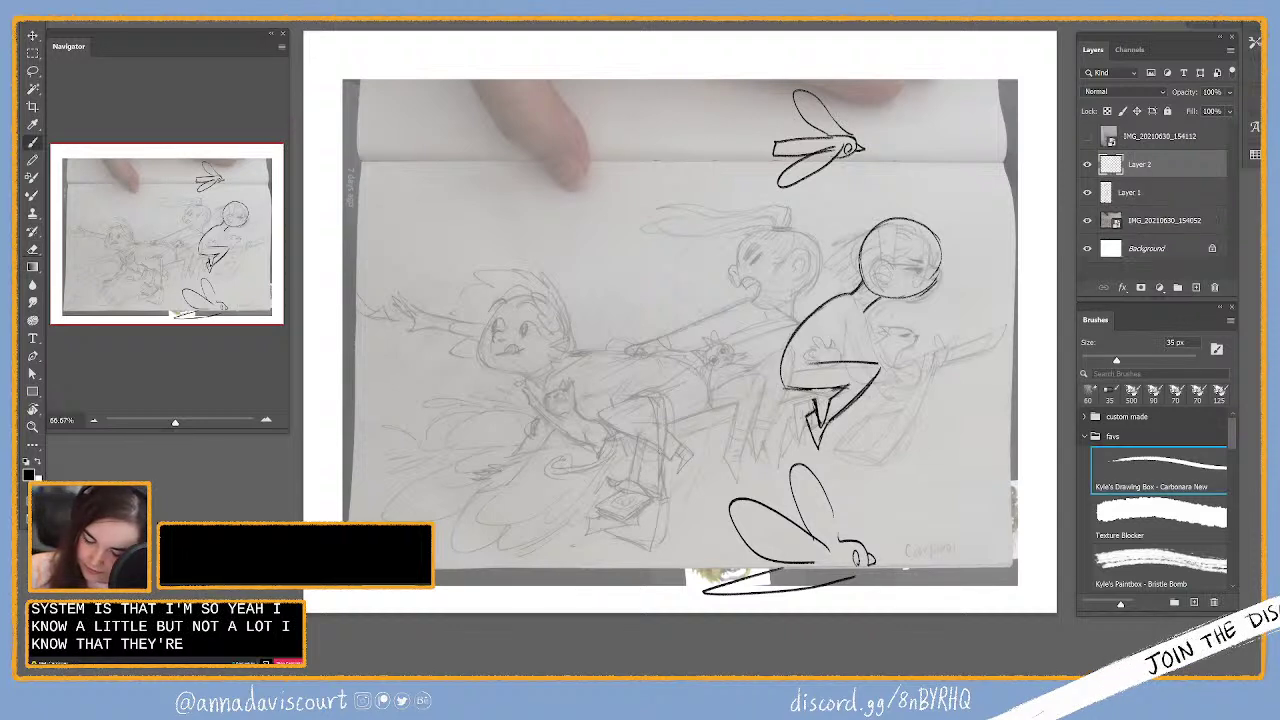
{"action": "left_click_drag", "start_coordinate": [620, 458], "coordinate": [800, 402]}
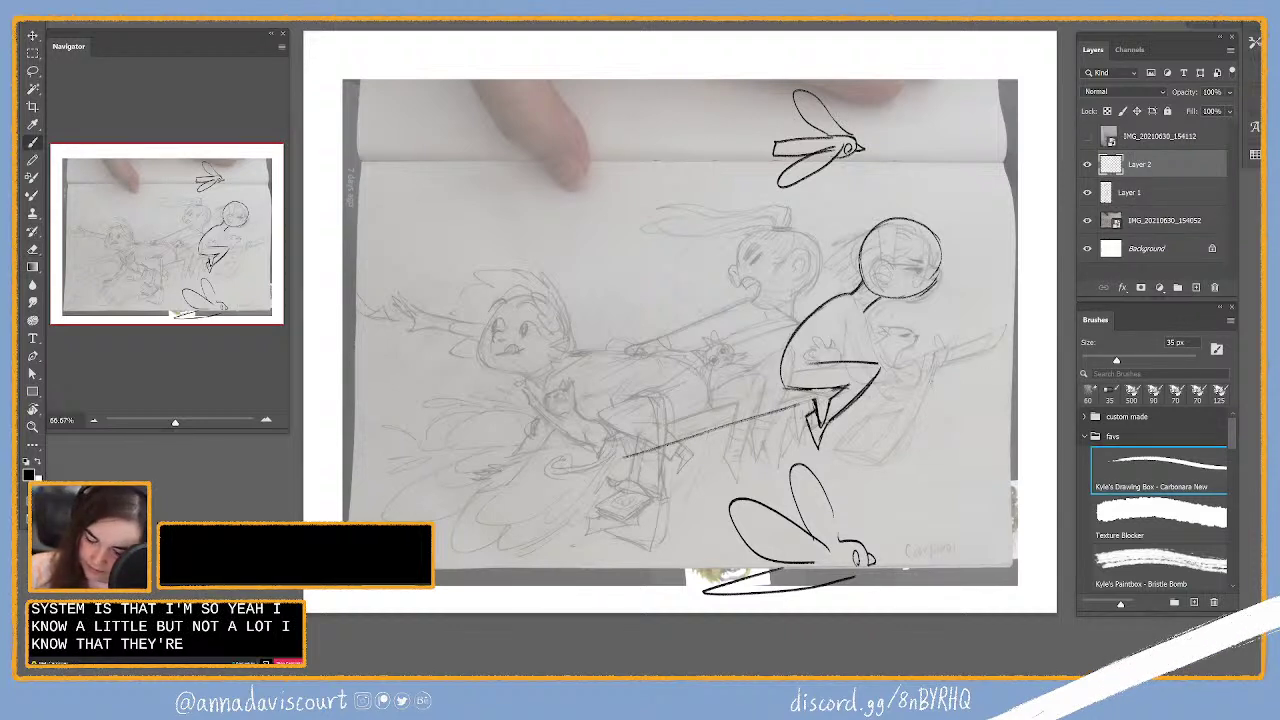
{"action": "left_click_drag", "start_coordinate": [872, 384], "coordinate": [992, 352]}
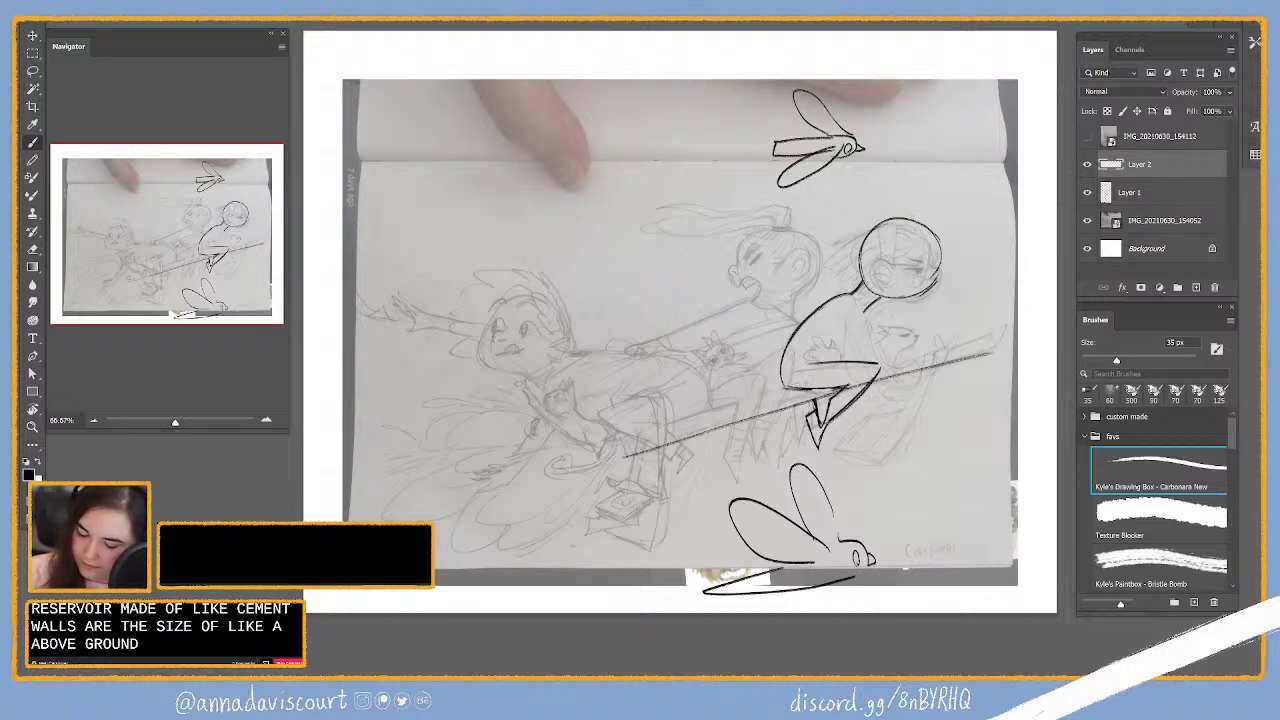
{"action": "key", "text": "ctrl+z"}
{"action": "key", "text": "e"}
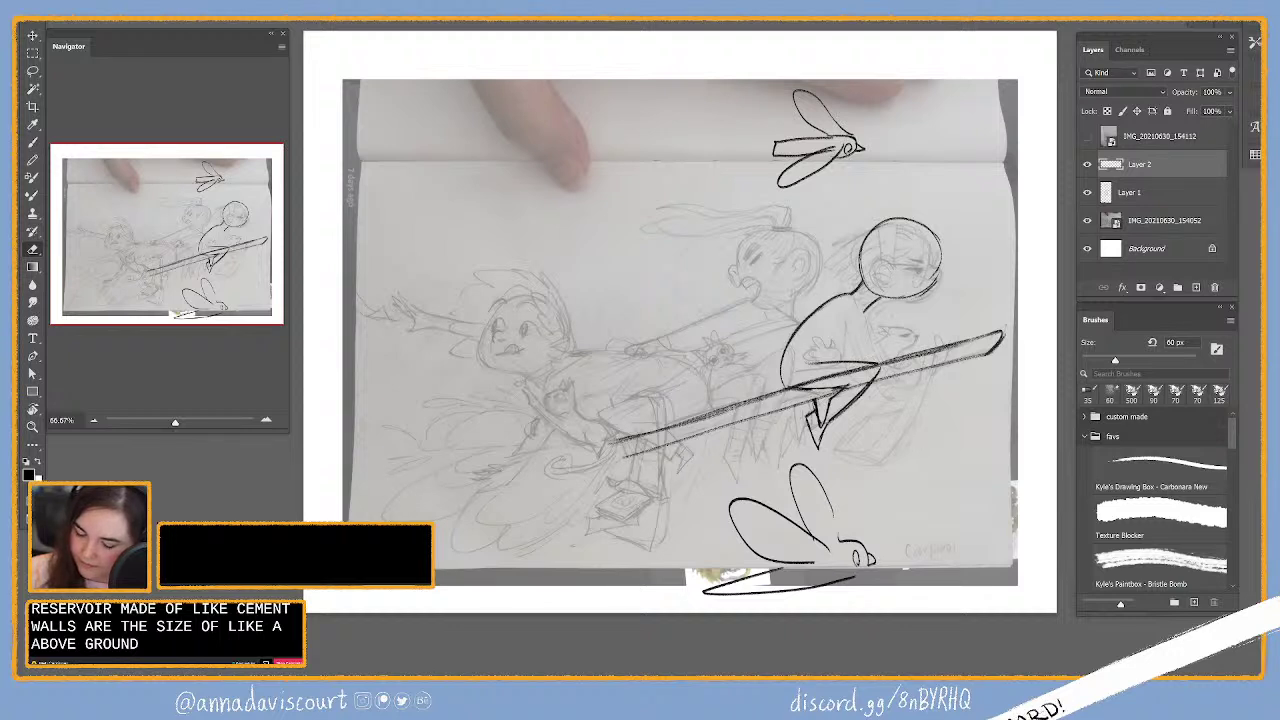
Step: Refine the lower-left section of the broomstick by alternately erasing and redrawing its edge lines
{"action": "key", "text": "b"}
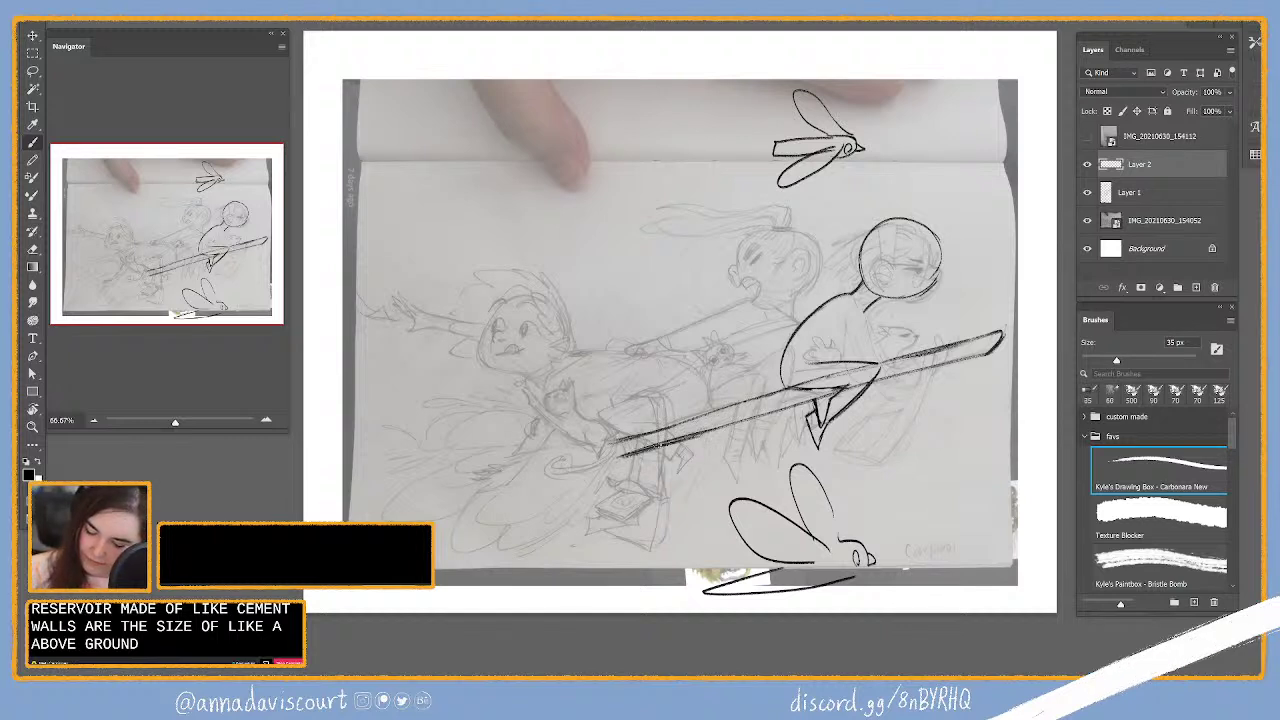
{"action": "key", "text": "e"}
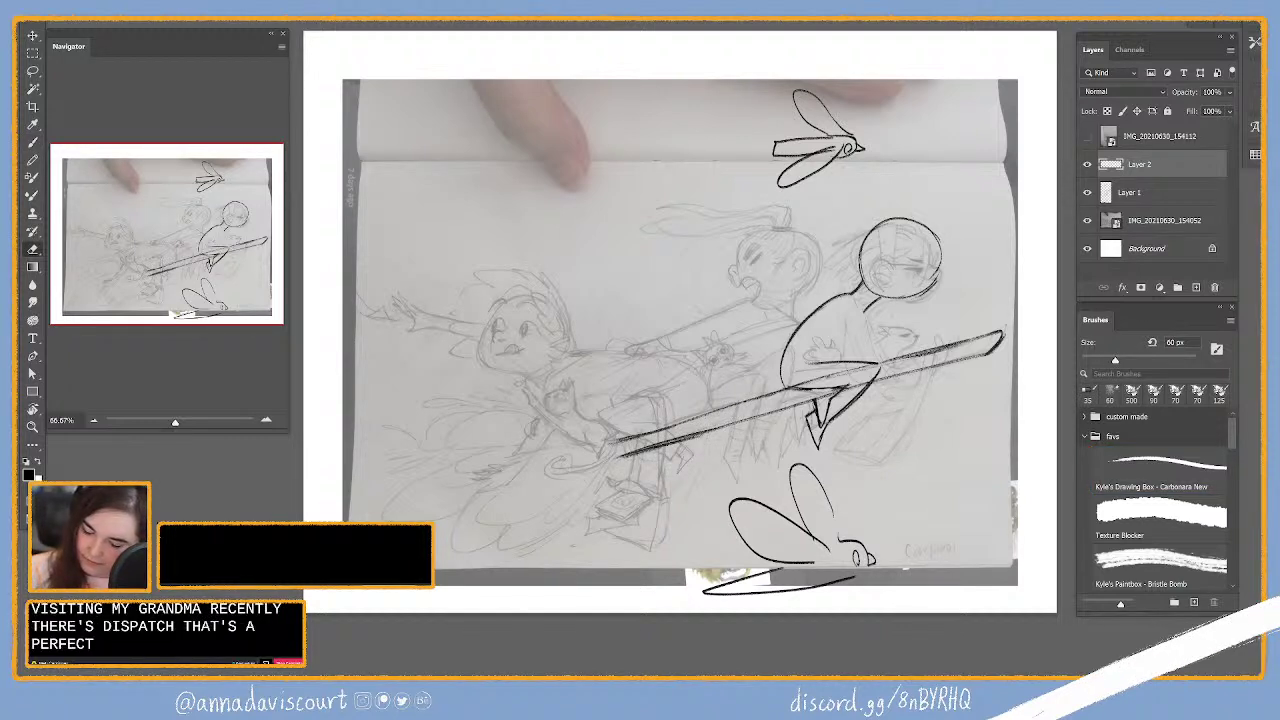
{"action": "key", "text": "b"}
{"action": "key", "text": "e"}
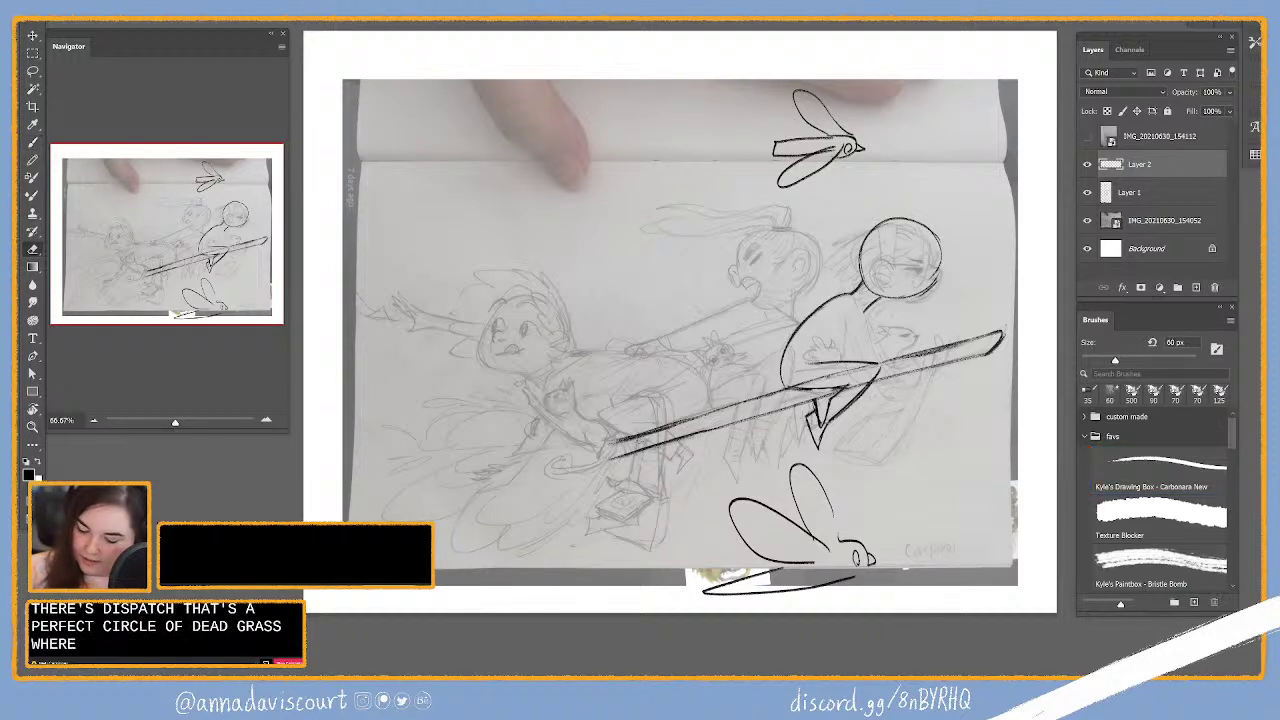
{"action": "mouse_move", "coordinate": [644, 438]}
{"action": "left_mouse_down"}
{"action": "mouse_move", "coordinate": [620, 440]}
{"action": "mouse_move", "coordinate": [736, 403]}
{"action": "left_mouse_up"}
{"action": "key", "text": "b"}
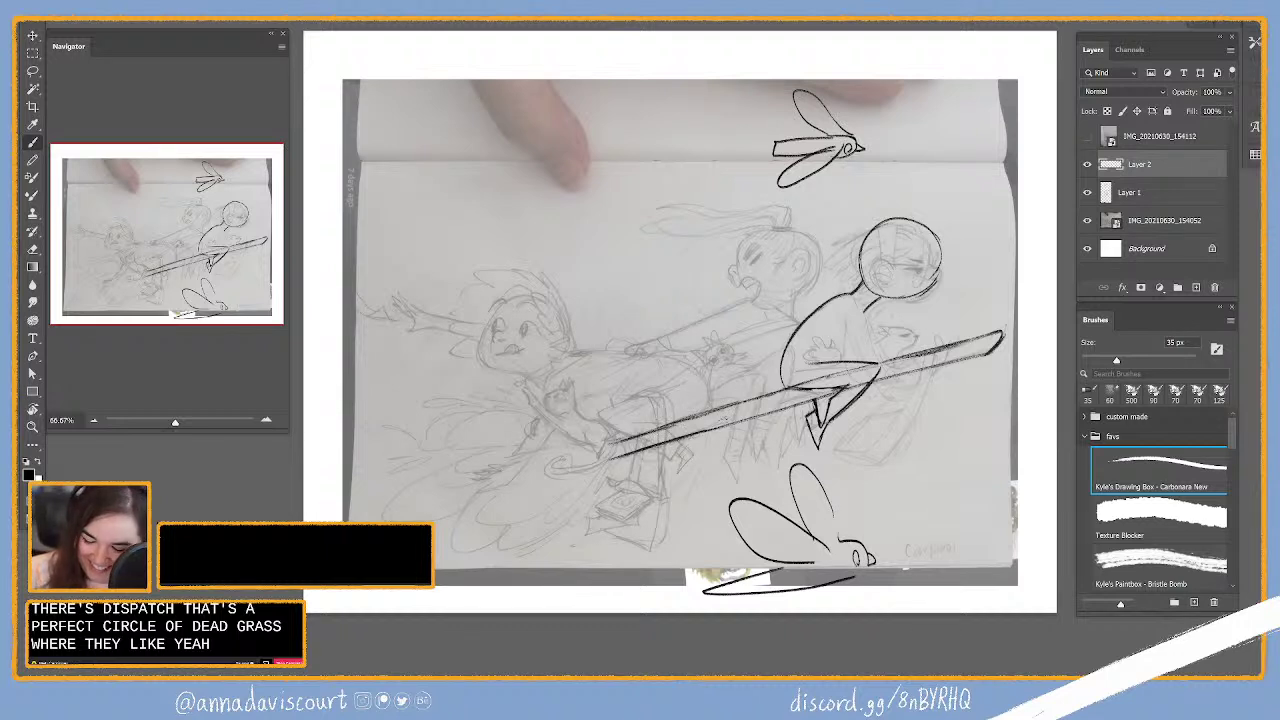
{"action": "key", "text": "e"}
{"action": "left_click_drag", "start_coordinate": [722, 410], "coordinate": [662, 428]}
{"action": "key", "text": "b"}
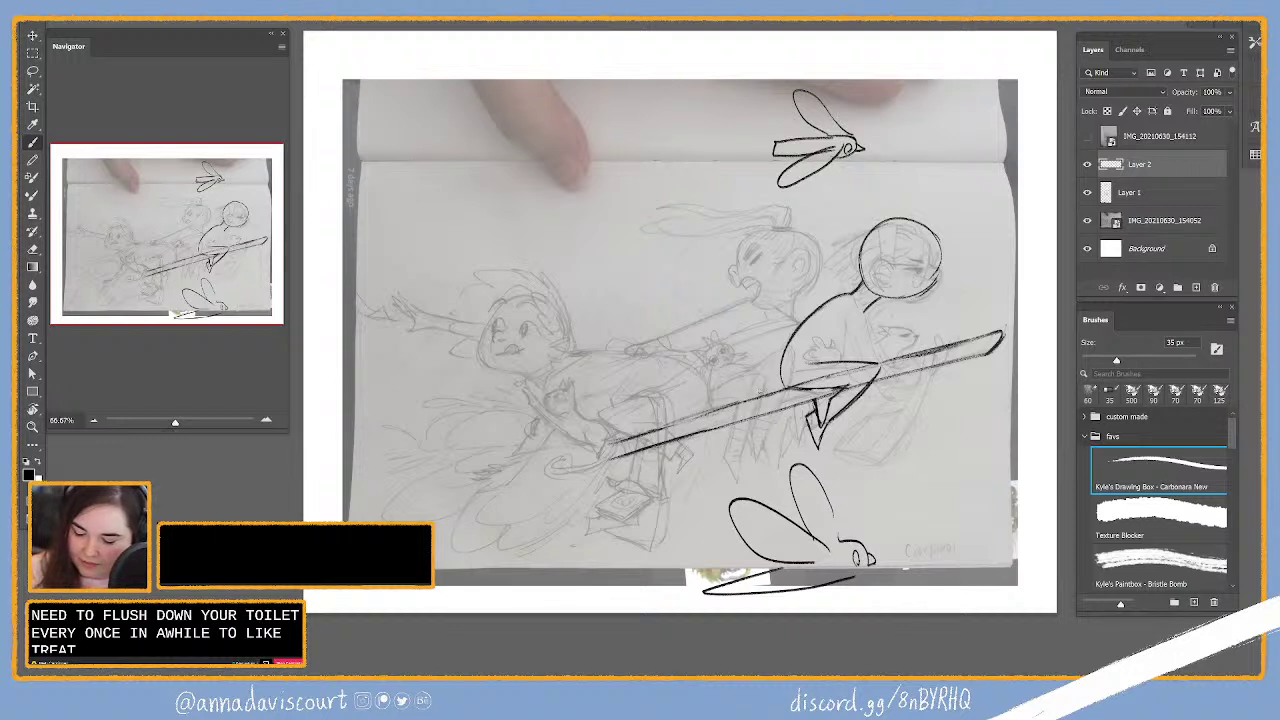
{"action": "left_click_drag", "start_coordinate": [610, 448], "coordinate": [768, 394]}
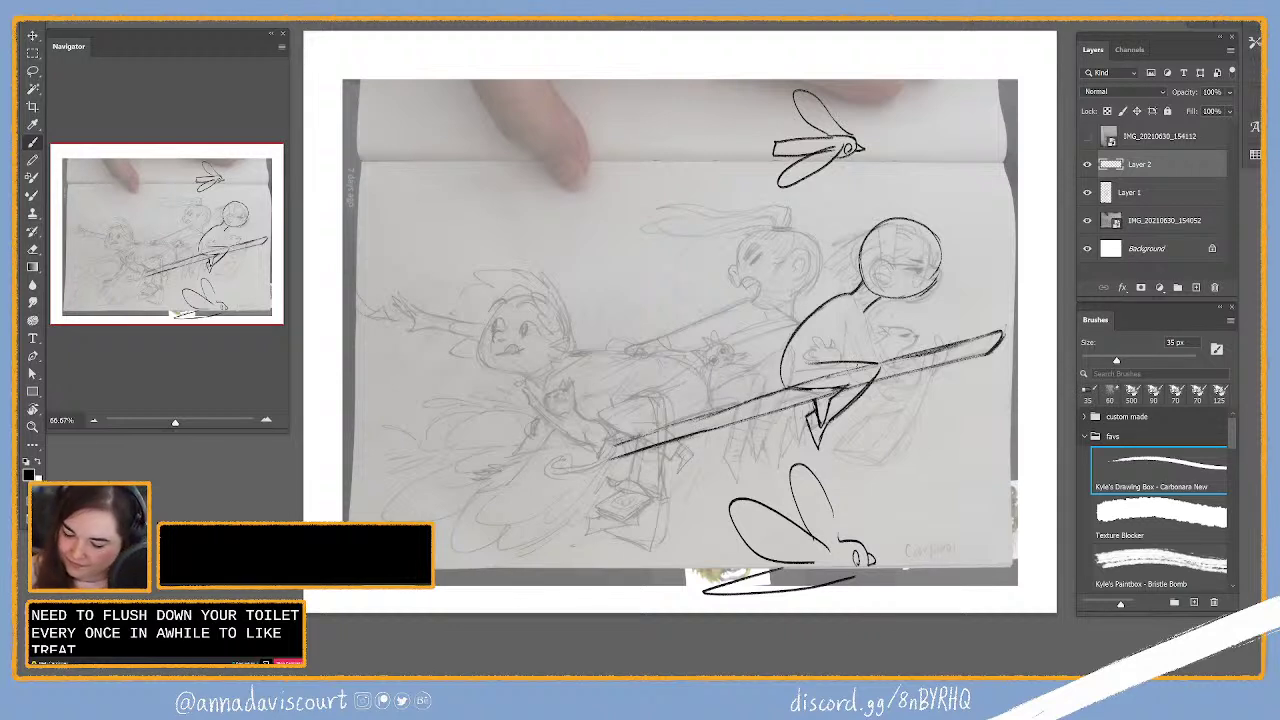
Step: Select the sketch photo layer beneath the drawing layers and try to adjust its opacity
{"action": "left_click", "coordinate": [1177, 195]}
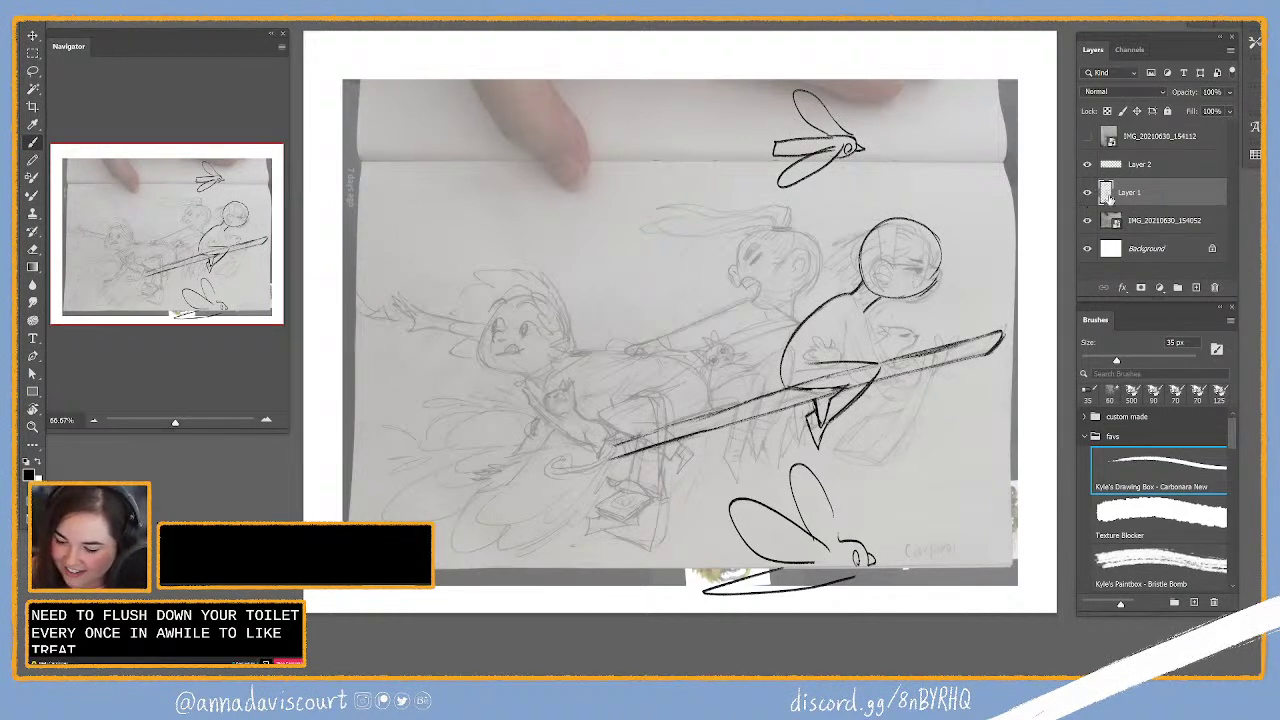
{"action": "left_click", "coordinate": [1158, 222]}
{"action": "left_click_drag", "start_coordinate": [1200, 98], "coordinate": [1186, 98]}
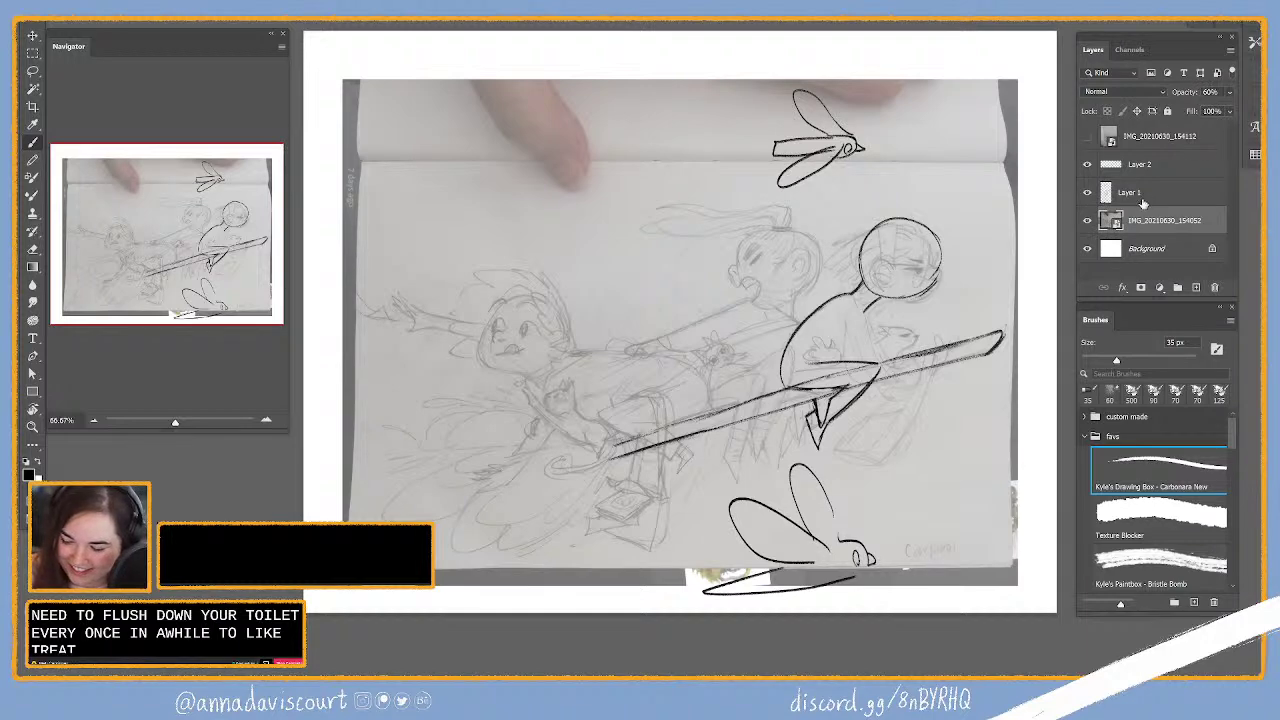
Step: On Layer 1, draw the rightmost rider's arm reaching down to a round hand on the broomstick
{"action": "left_click", "coordinate": [1087, 192]}
{"action": "left_click", "coordinate": [1087, 164]}
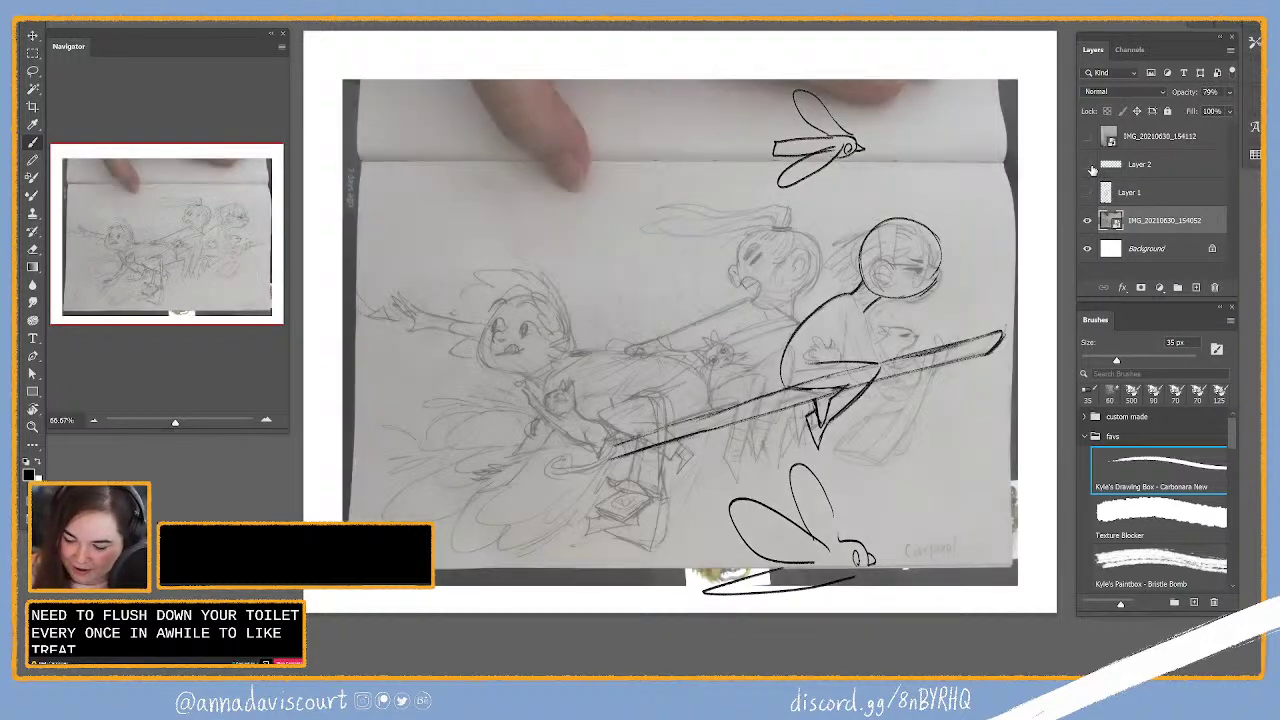
{"action": "left_click", "coordinate": [1087, 164]}
{"action": "left_click", "coordinate": [1087, 192]}
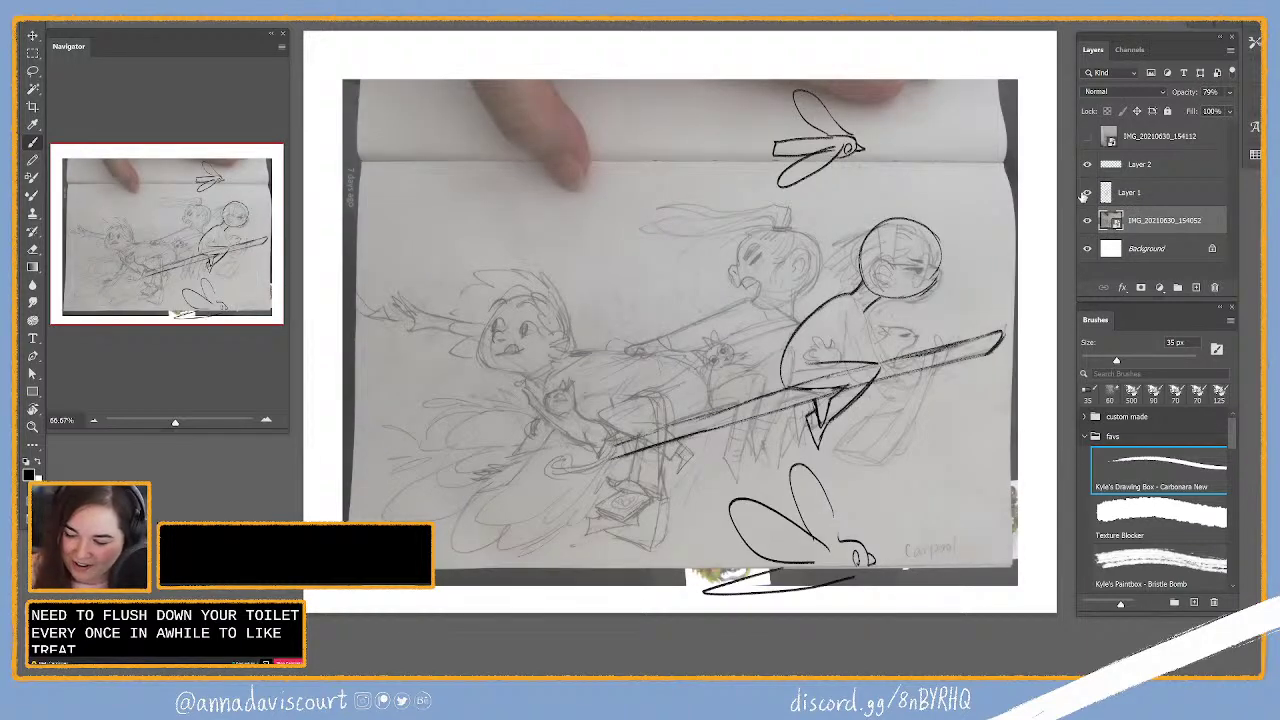
{"action": "left_click", "coordinate": [1110, 193]}
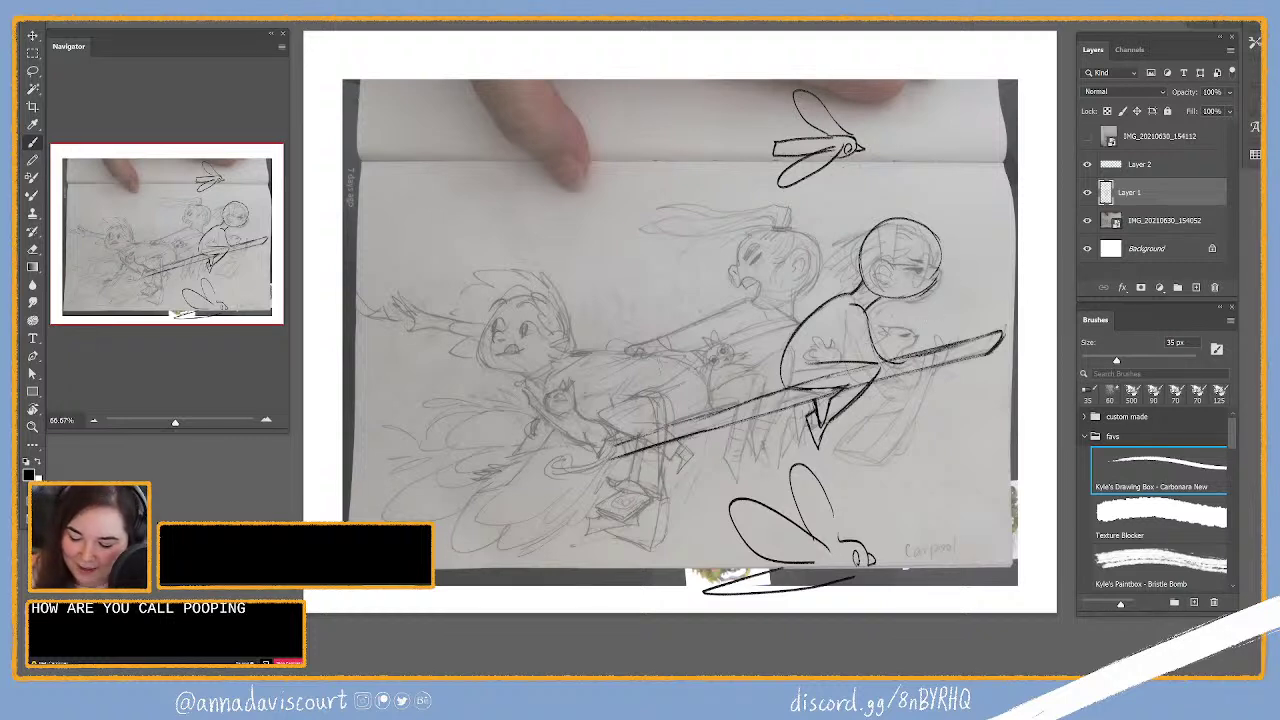
{"action": "key", "text": "e"}
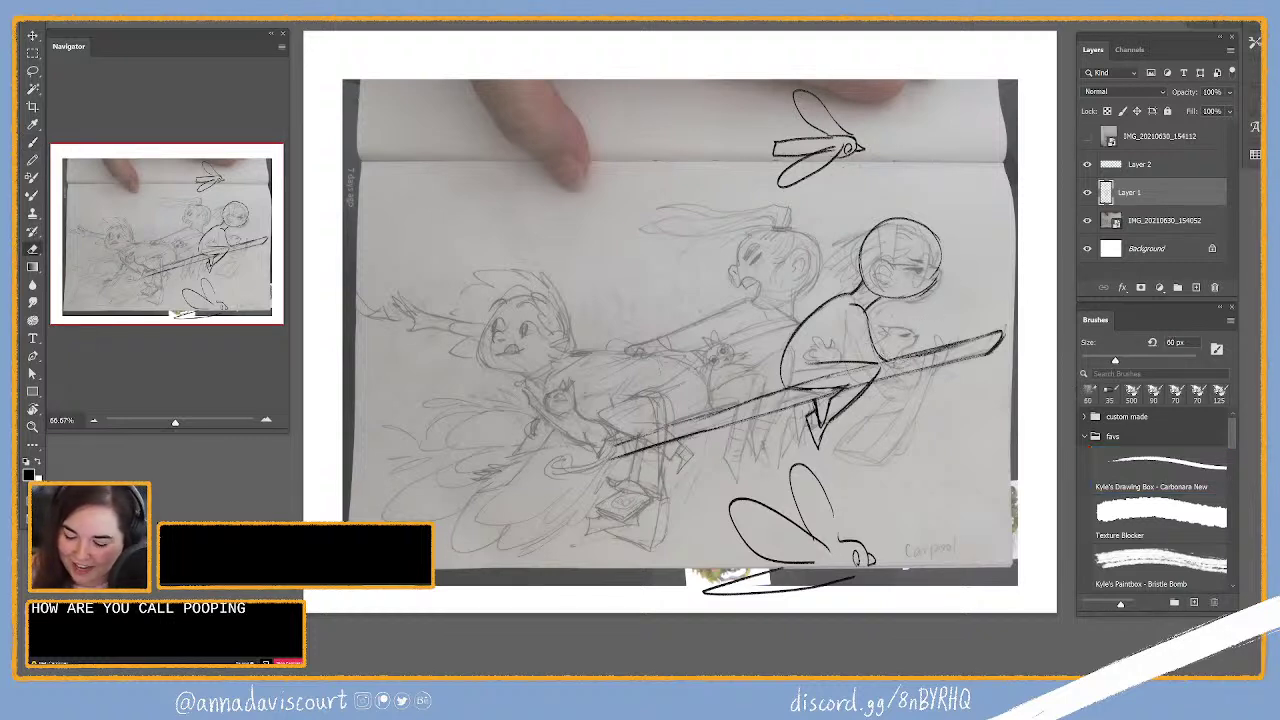
{"action": "key", "text": "b"}
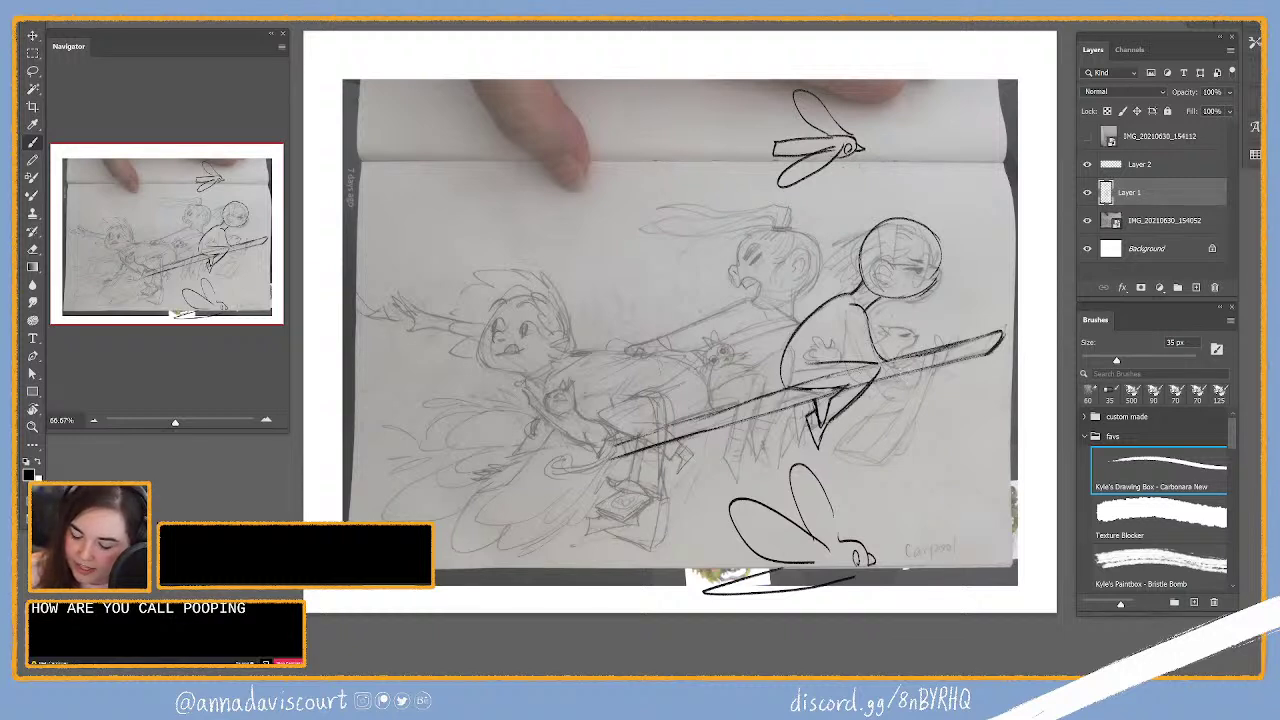
{"action": "left_click_drag", "start_coordinate": [888, 330], "coordinate": [852, 372]}
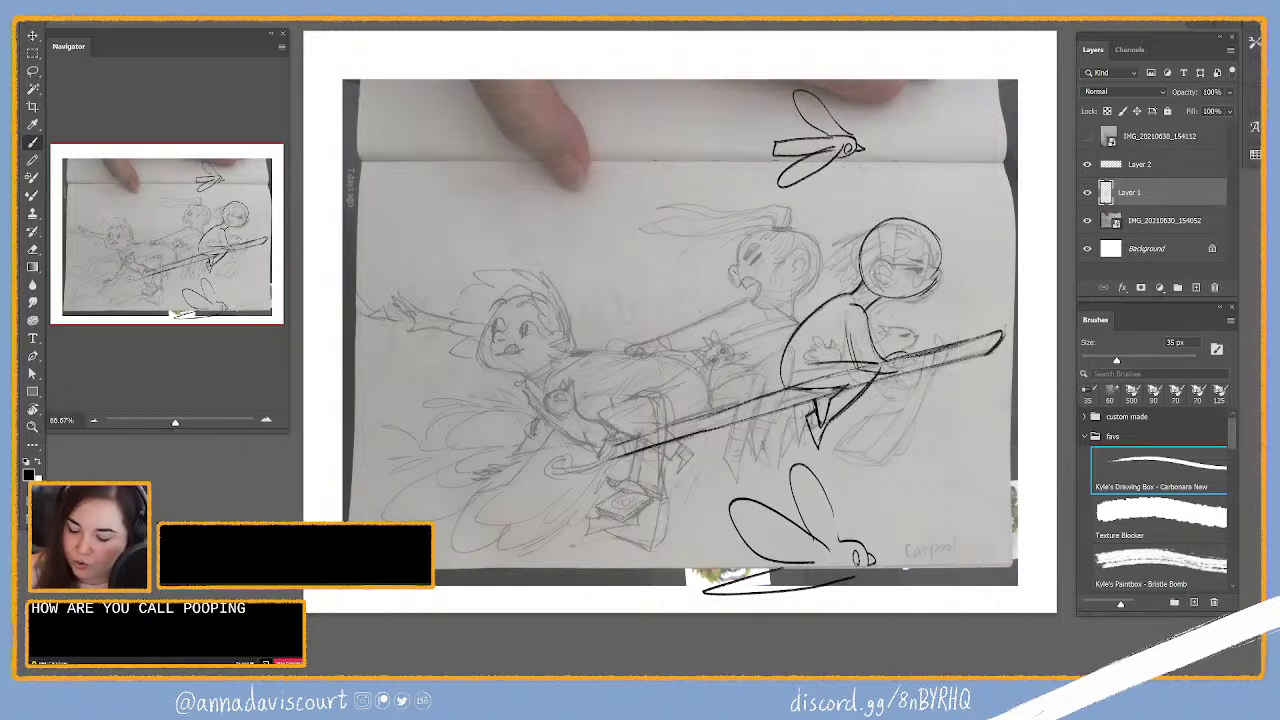
{"action": "left_click_drag", "start_coordinate": [904, 356], "coordinate": [900, 358]}
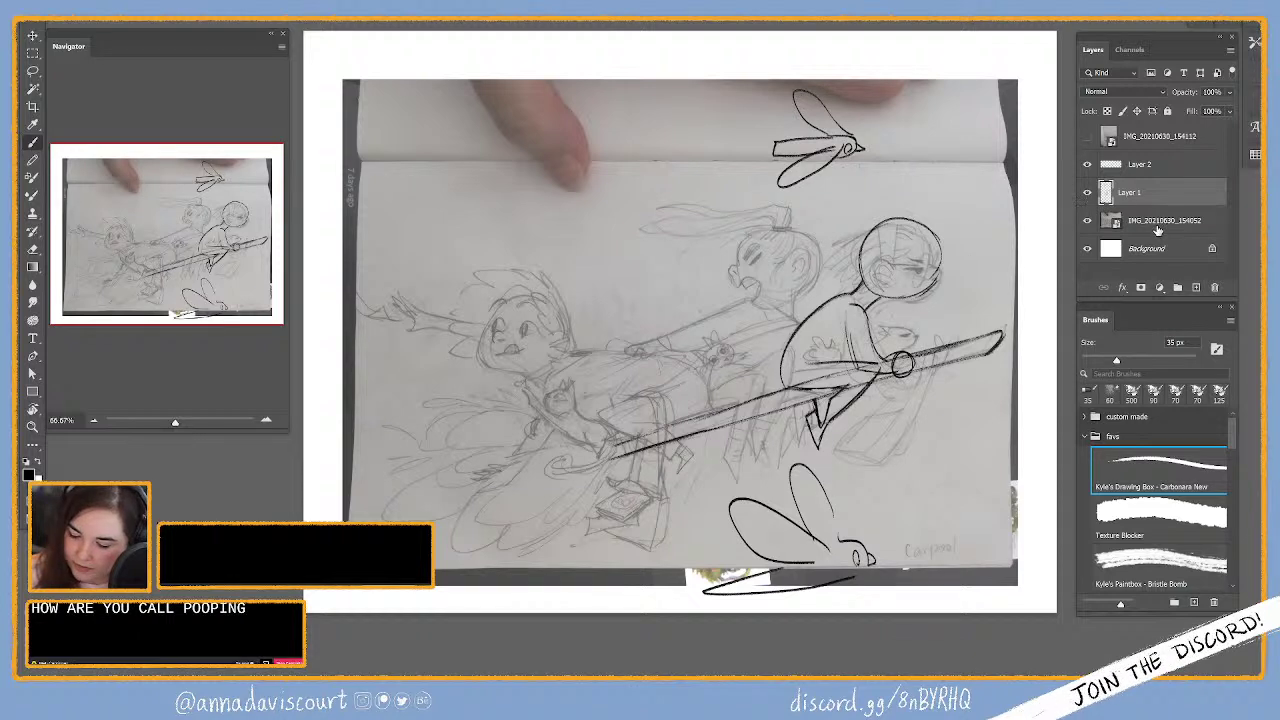
Step: Redraw the rightmost rider's head circle slightly further back, erase the old outline, and add an eye guideline across the face
{"action": "left_click", "coordinate": [1088, 192]}
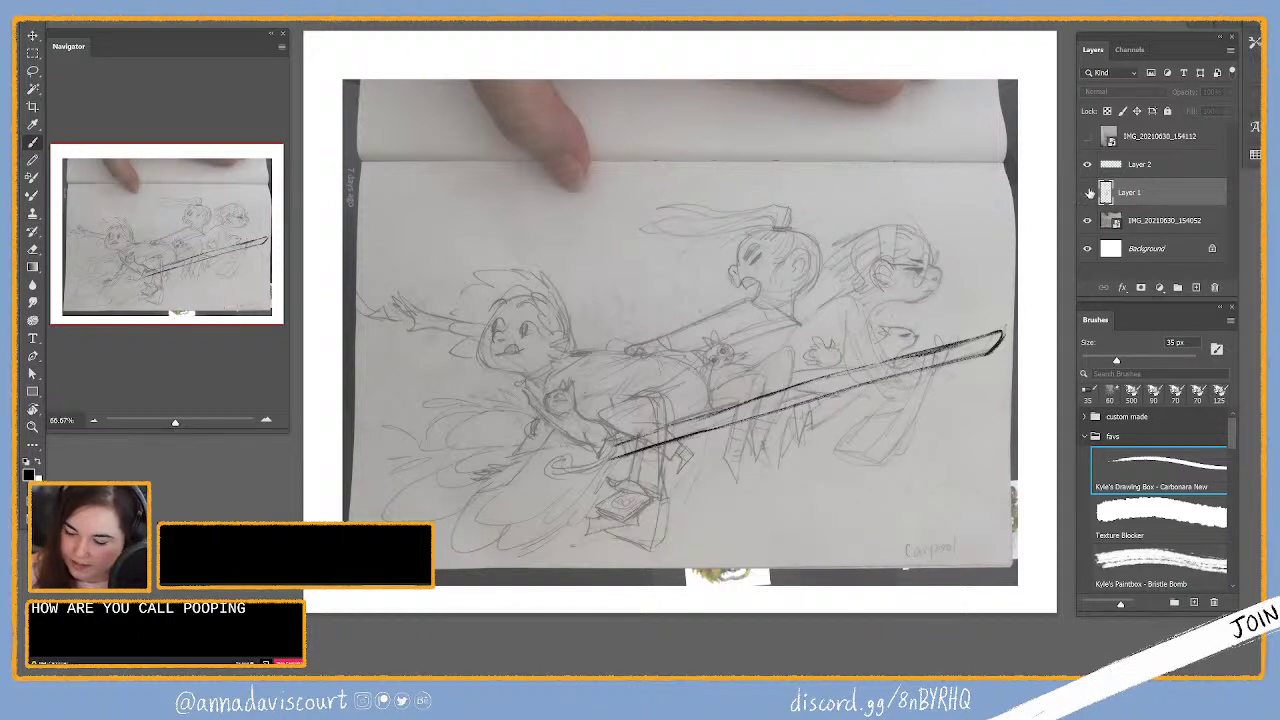
{"action": "left_click", "coordinate": [1088, 192]}
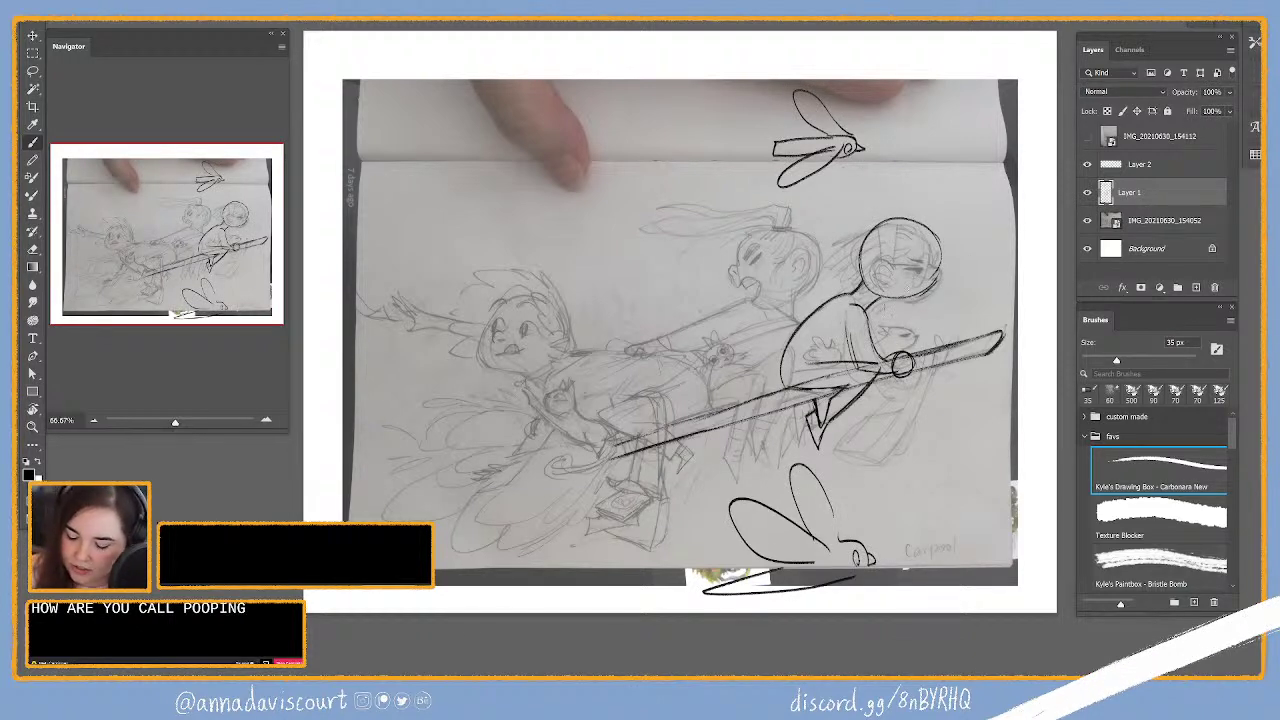
{"action": "key", "text": "e"}
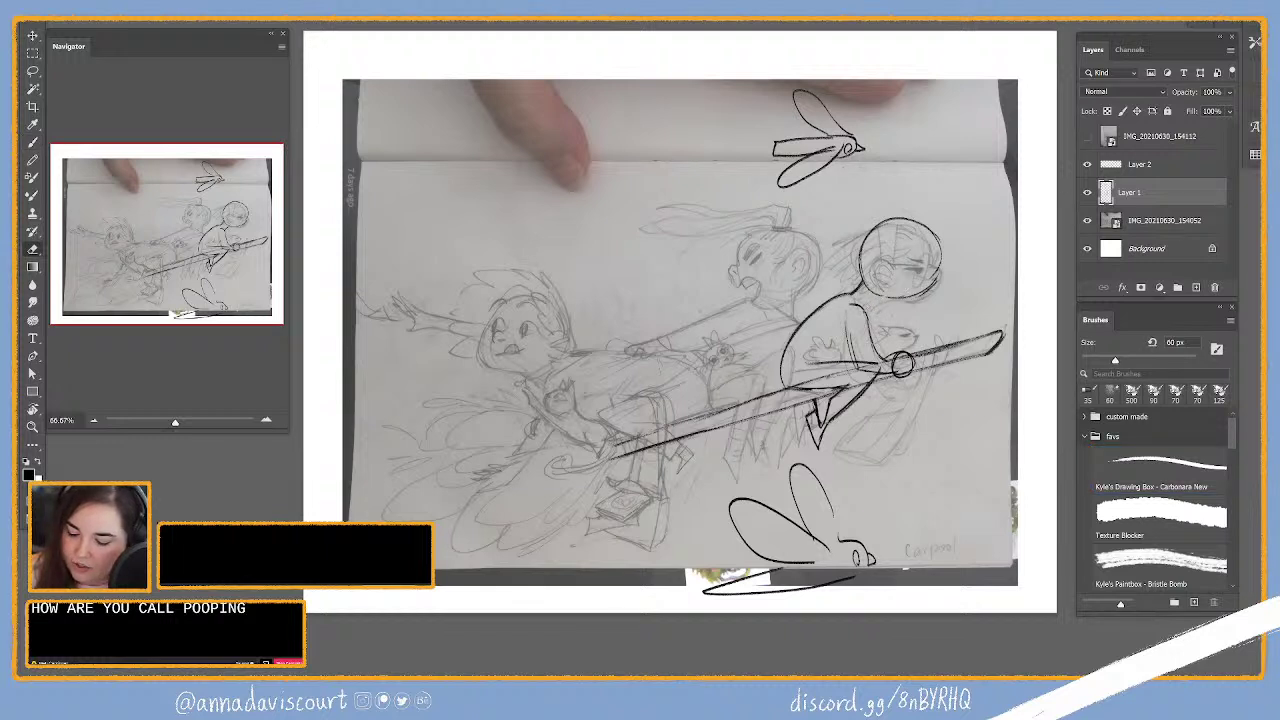
{"action": "key", "text": "b"}
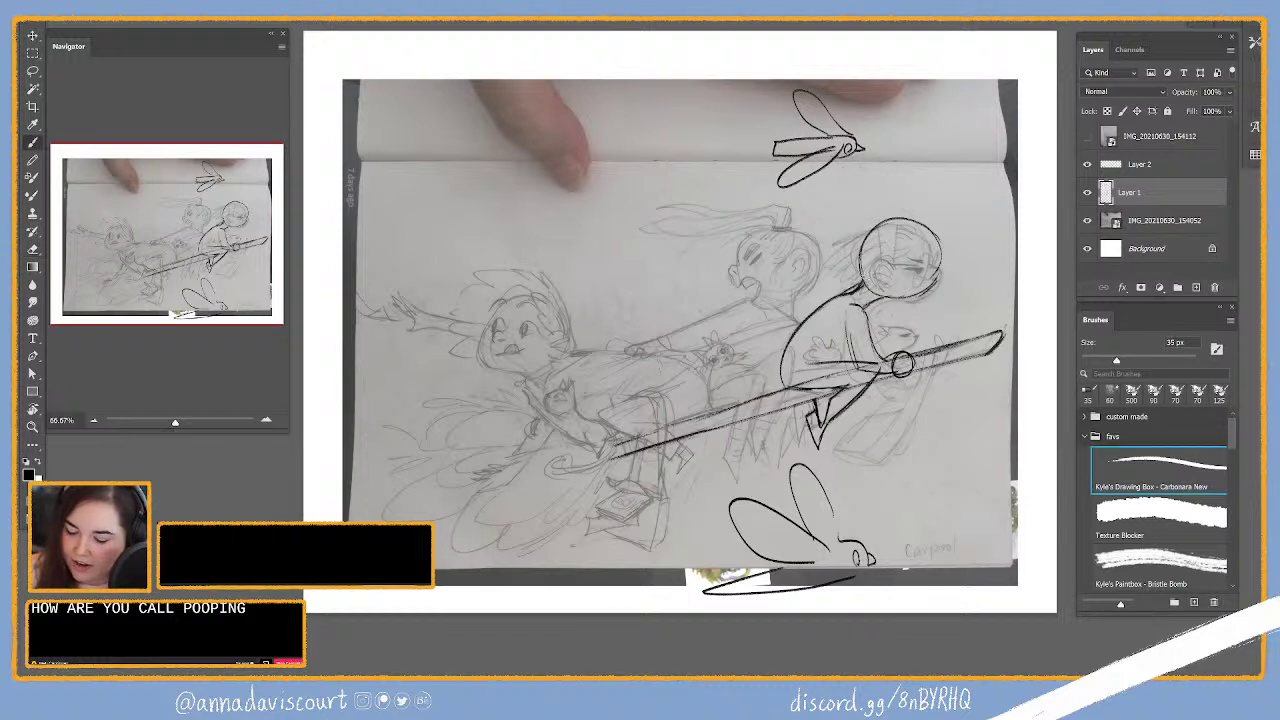
{"action": "key", "text": "b"}
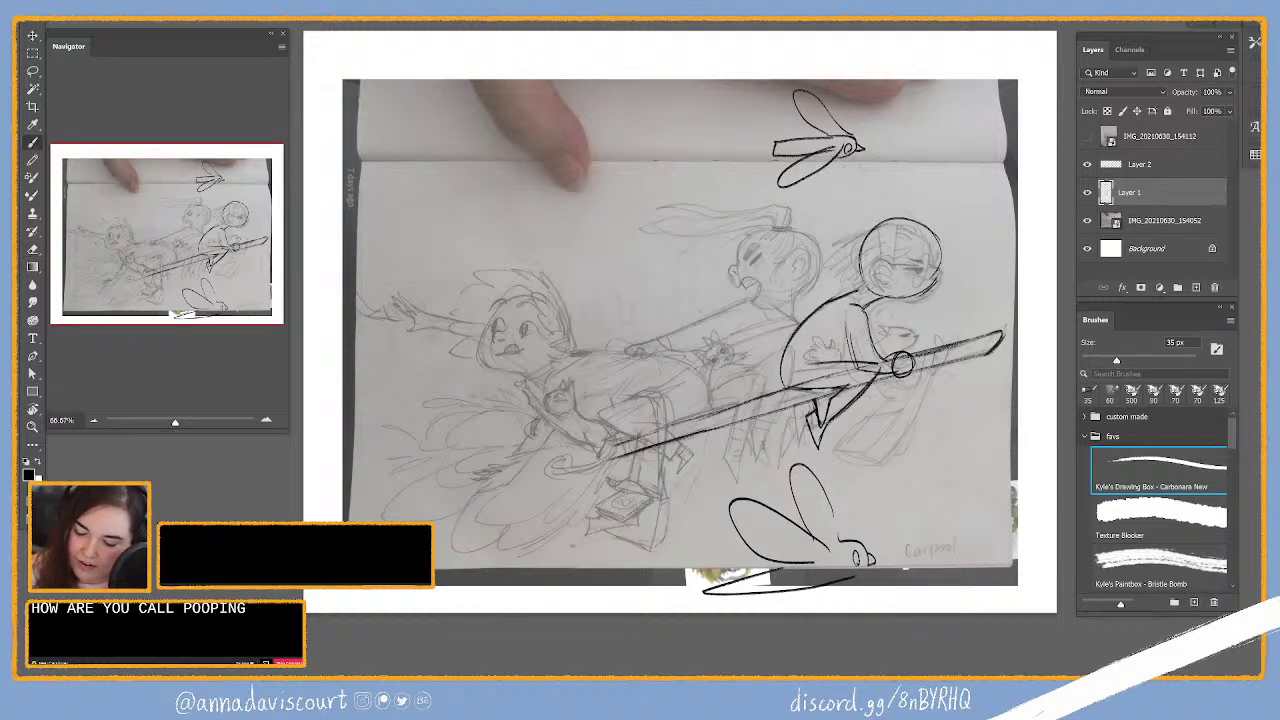
{"action": "left_click_drag", "start_coordinate": [866, 242], "coordinate": [852, 294]}
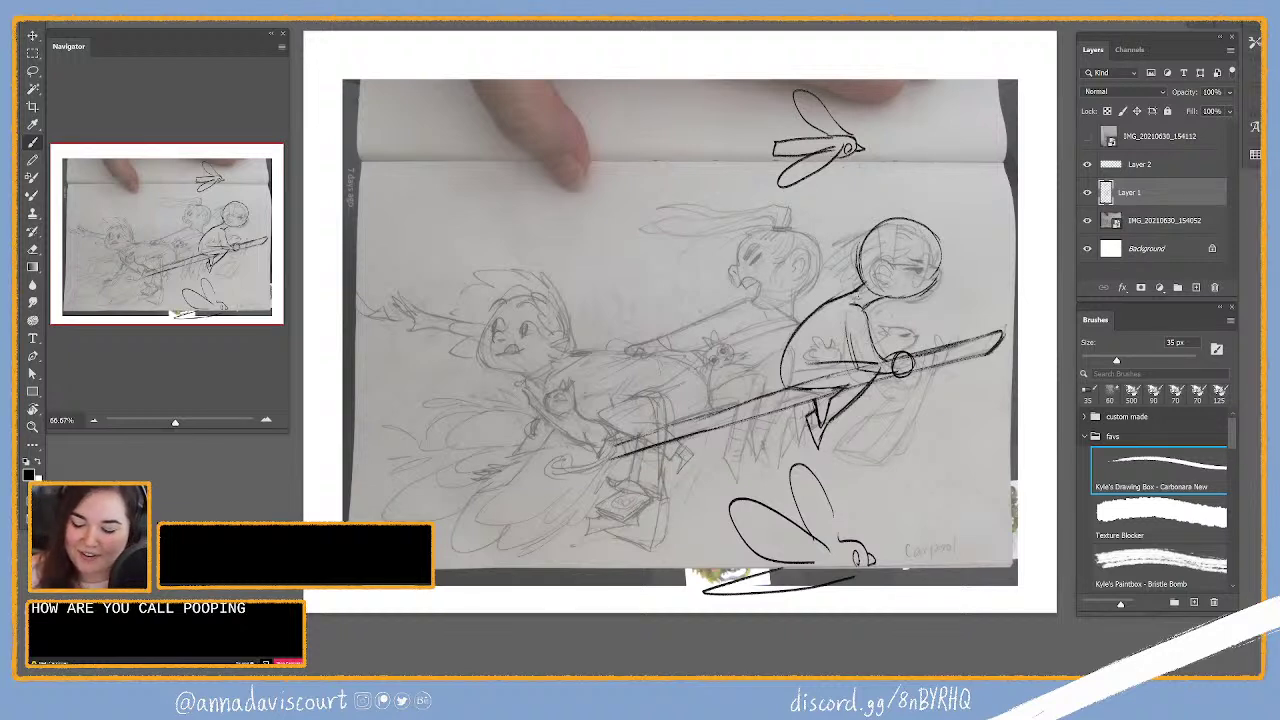
{"action": "key", "text": "e"}
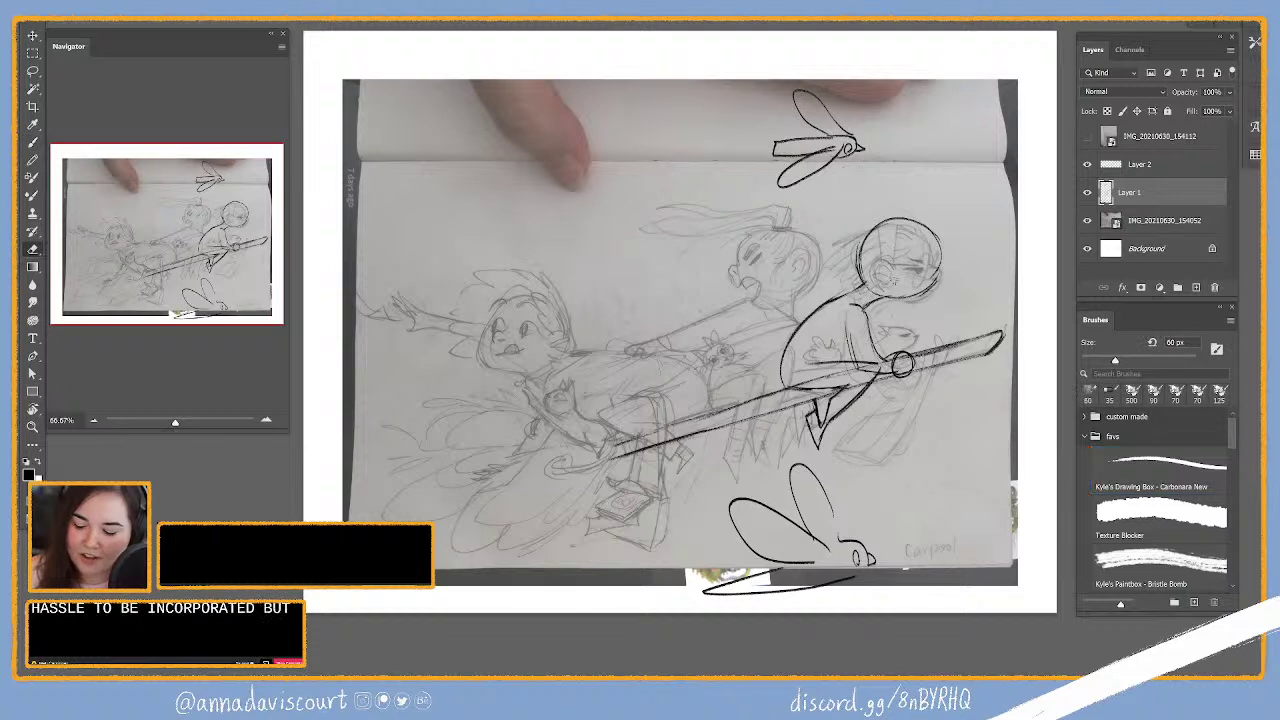
{"action": "key", "text": "b"}
{"action": "key", "text": "e"}
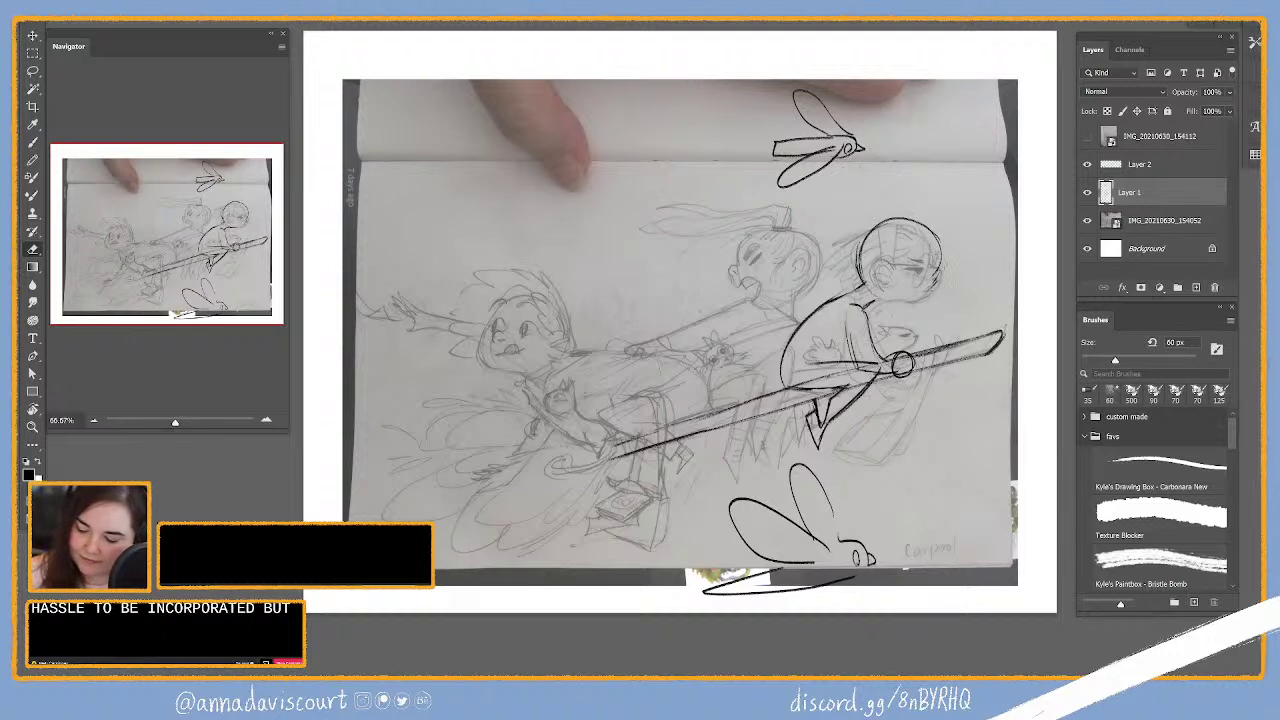
{"action": "left_click_drag", "start_coordinate": [892, 226], "coordinate": [880, 230]}
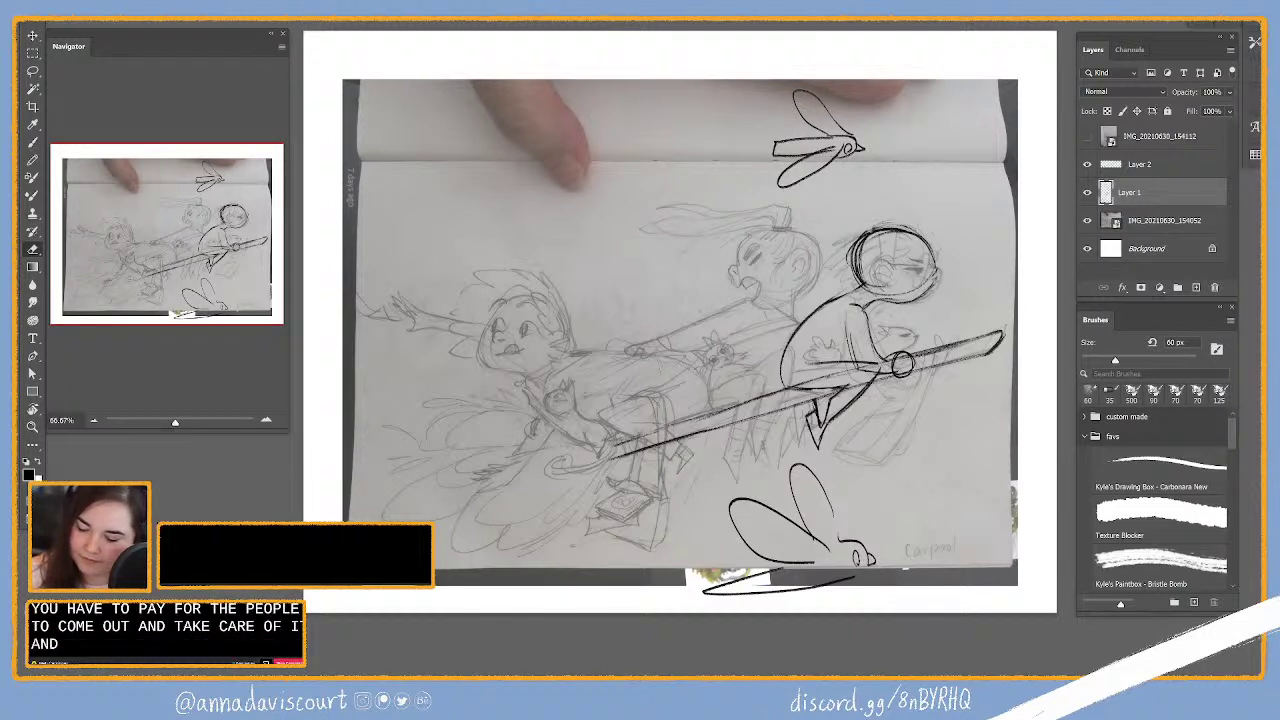
{"action": "key", "text": "ctrl+z"}
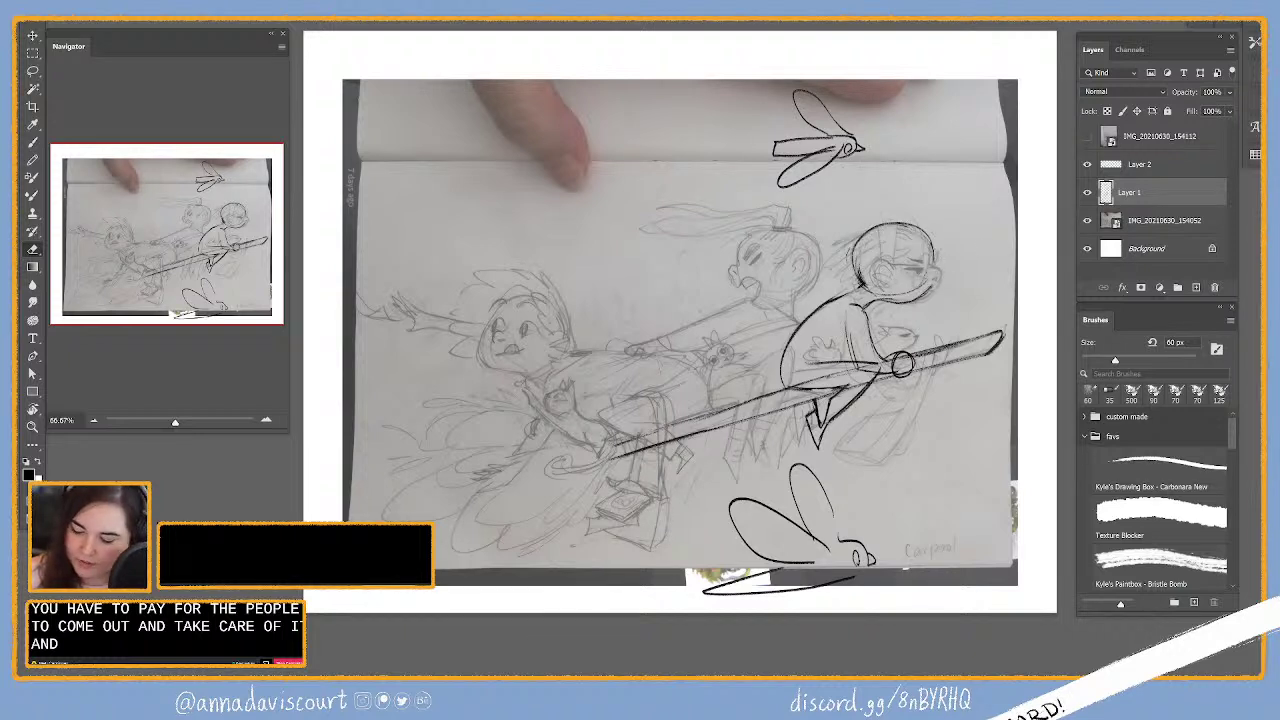
{"action": "key", "text": "b"}
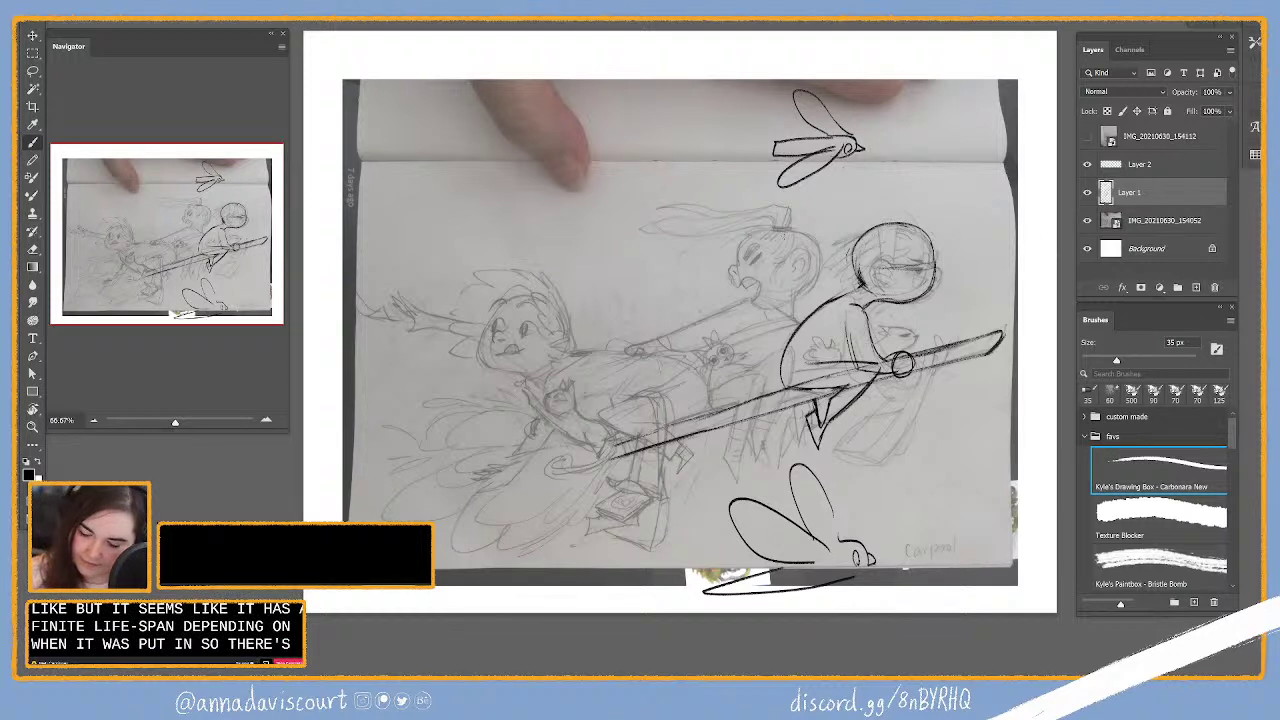
Step: Draw the middle rider's head circle, clean its outline with the eraser, and add the neck and shoulder line
{"action": "left_click_drag", "start_coordinate": [790, 228], "coordinate": [782, 230]}
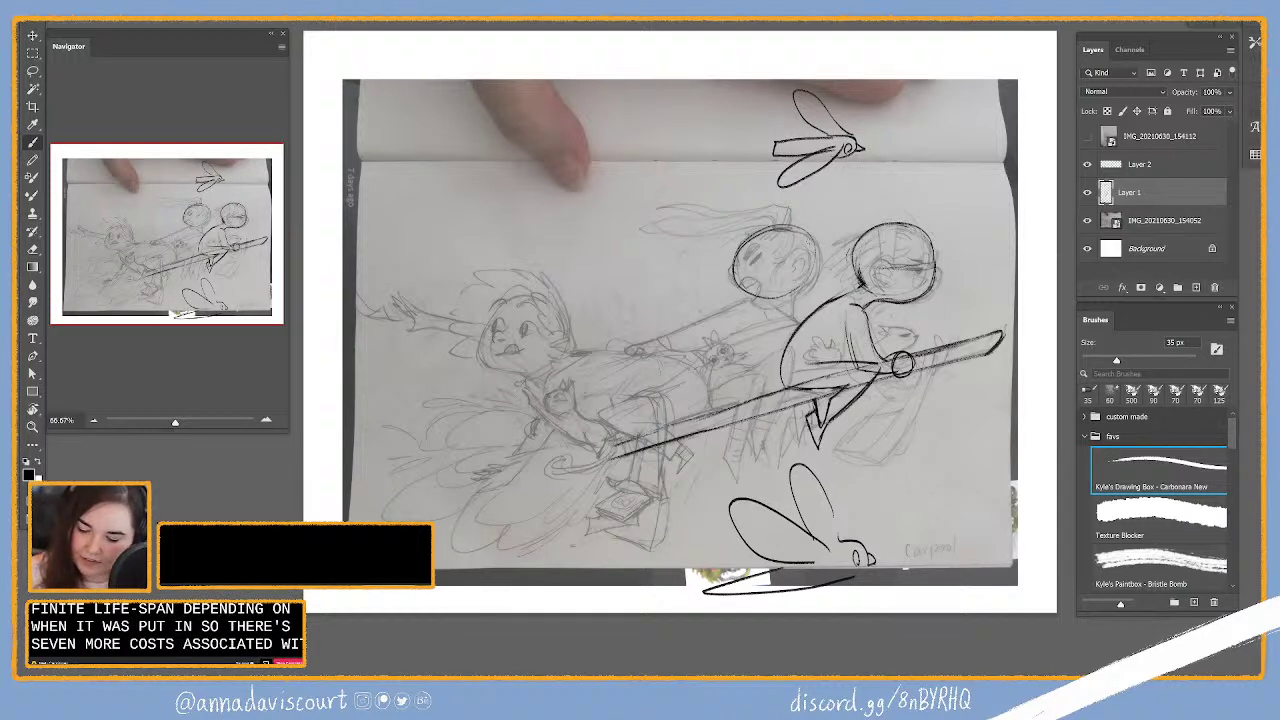
{"action": "key", "text": "e"}
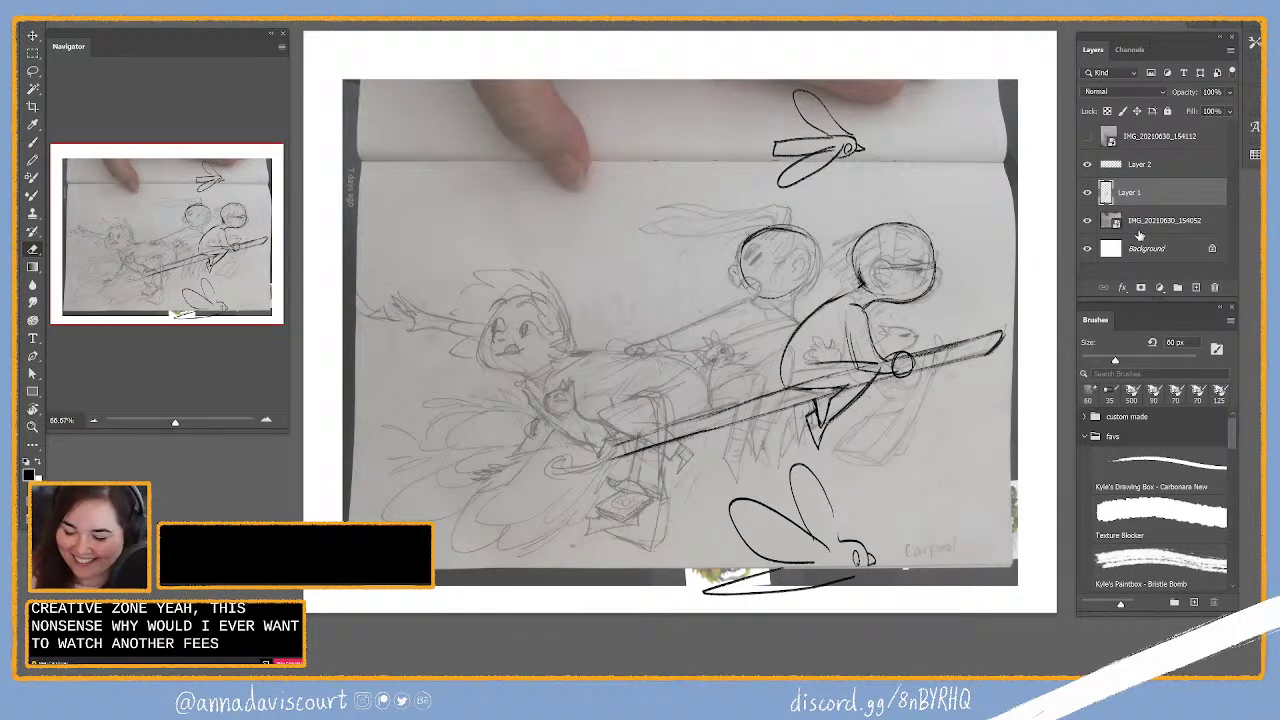
{"action": "key", "text": "b"}
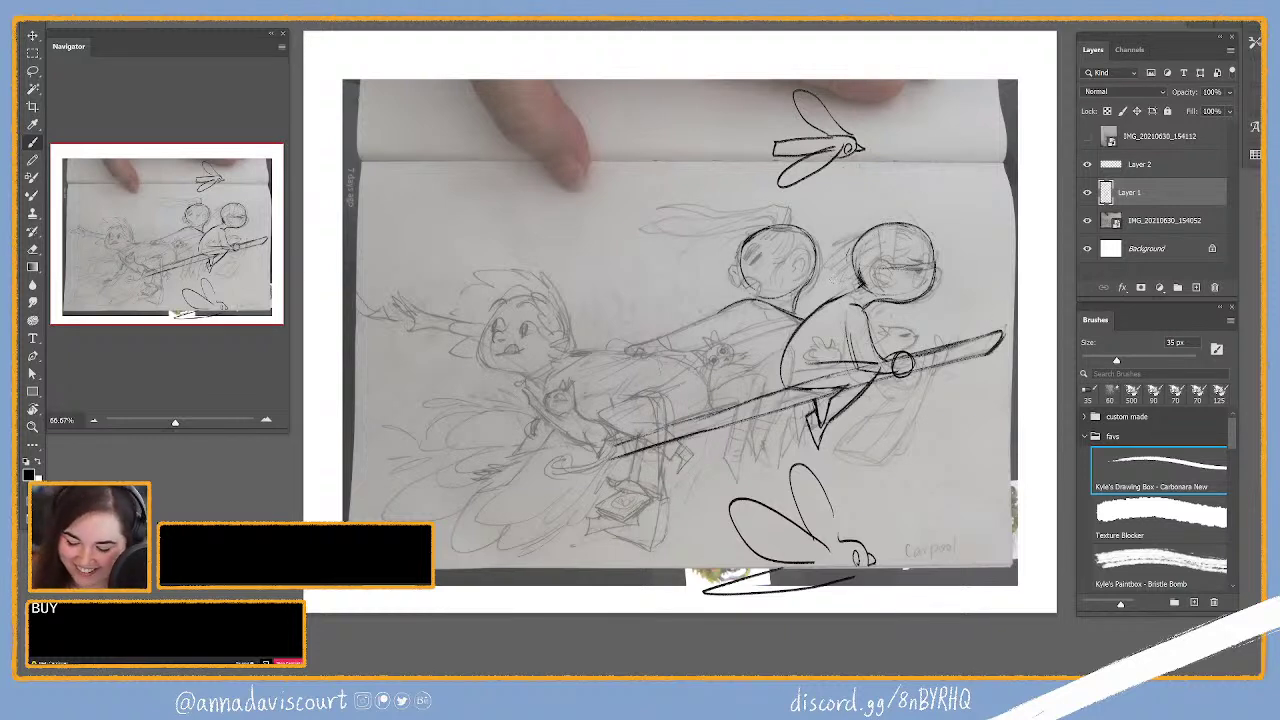
{"action": "key", "text": "e"}
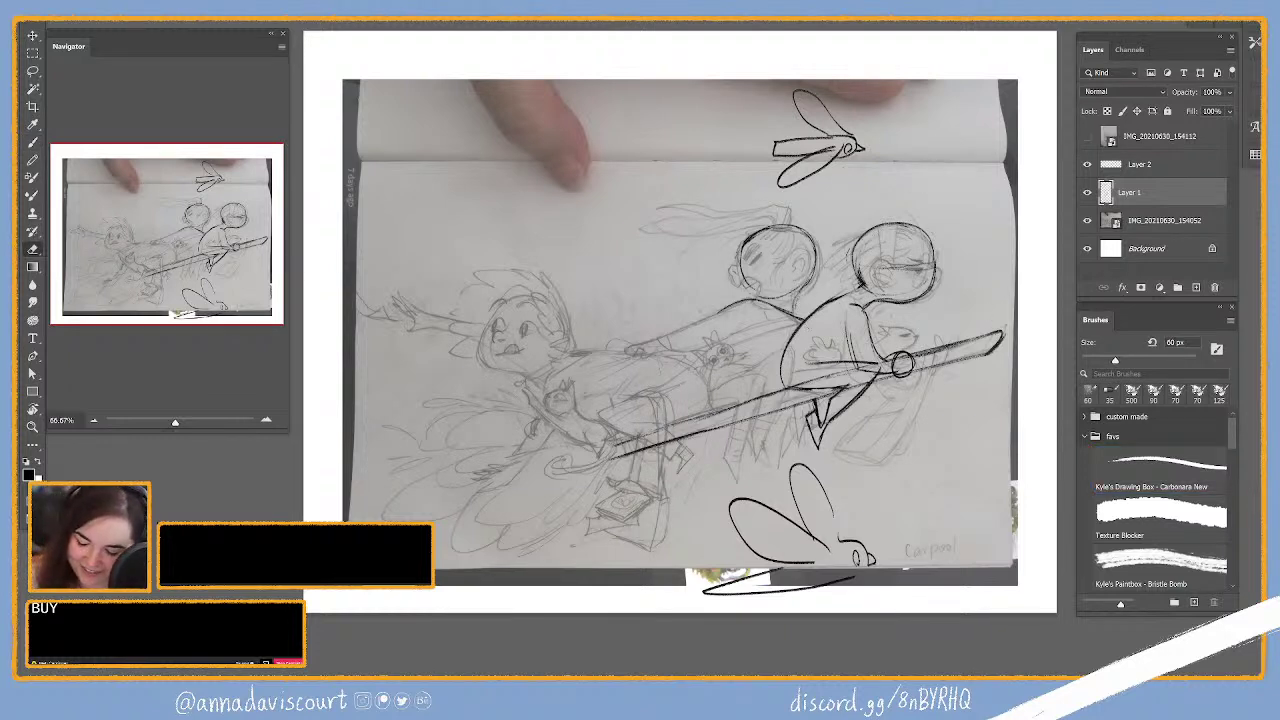
Step: Draw the middle rider's arm stretching back to a small hand, and both sides of the torso down to the broomstick
{"action": "key", "text": "b"}
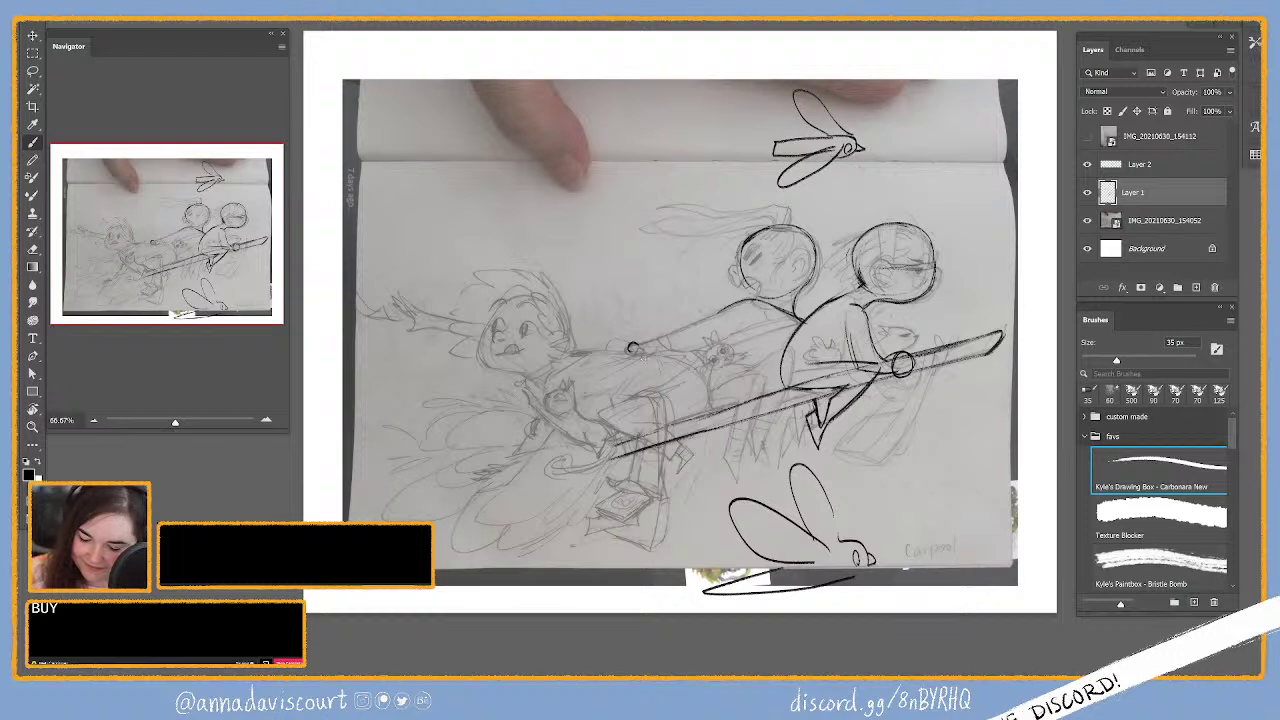
{"action": "left_click_drag", "start_coordinate": [626, 345], "coordinate": [658, 354]}
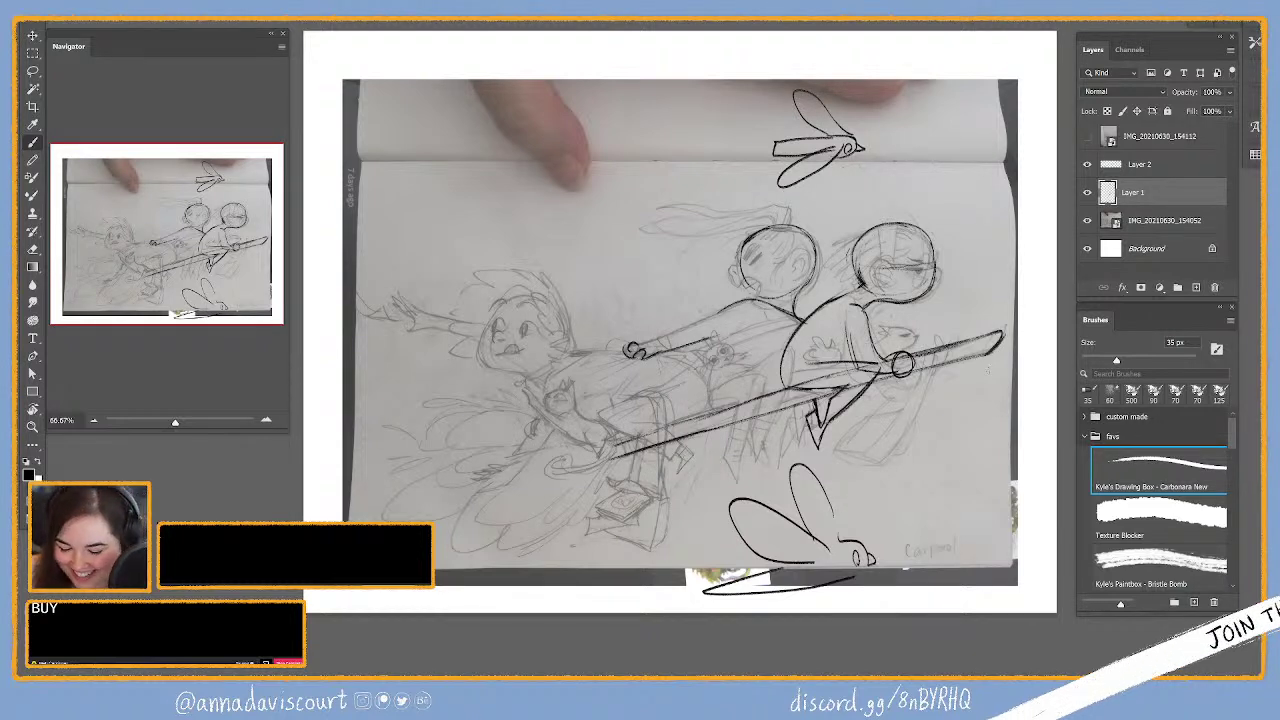
{"action": "mouse_move", "coordinate": [640, 345]}
{"action": "left_mouse_down"}
{"action": "mouse_move", "coordinate": [740, 322]}
{"action": "mouse_move", "coordinate": [706, 410]}
{"action": "left_mouse_up"}
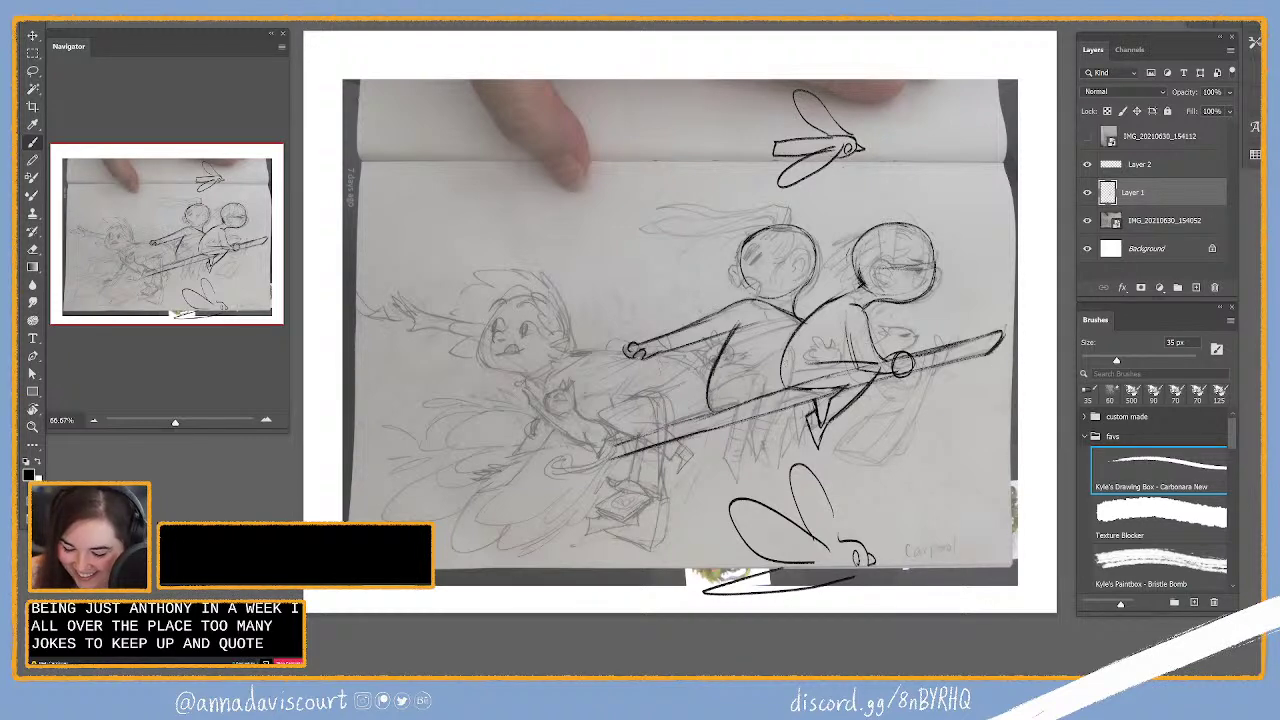
{"action": "left_click_drag", "start_coordinate": [794, 338], "coordinate": [766, 388]}
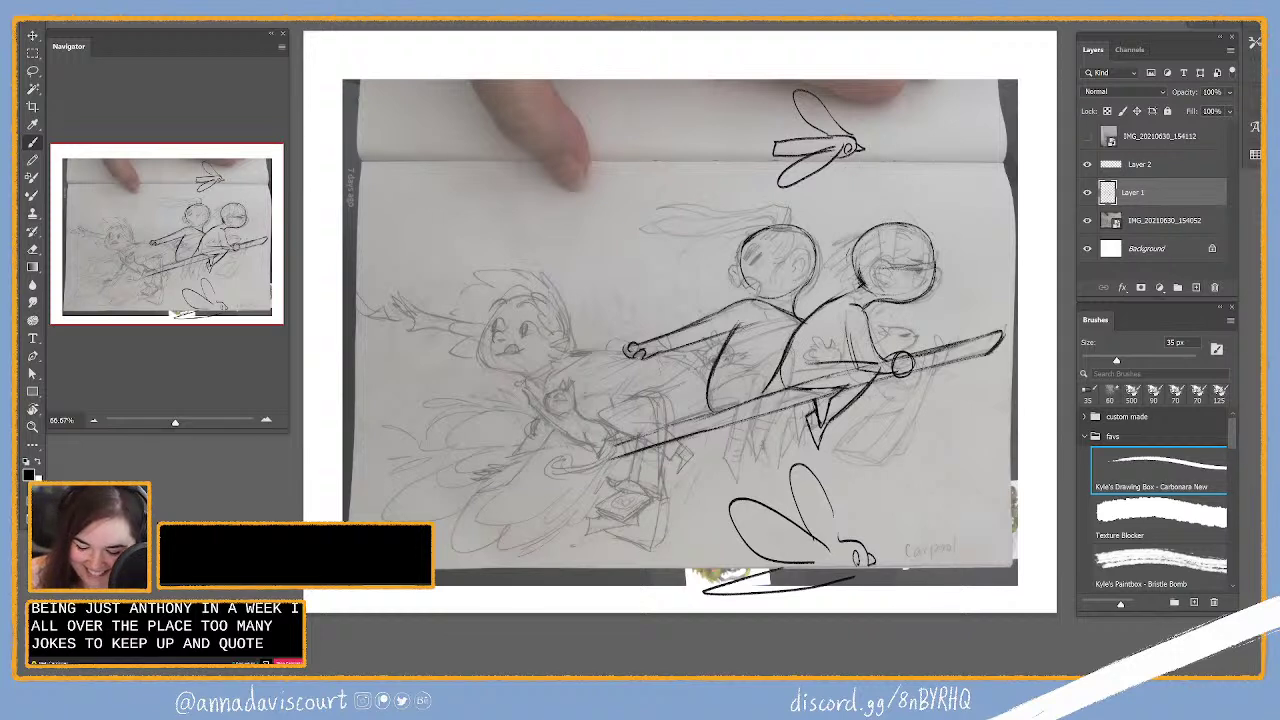
Step: Draw the middle rider's near leg with bent thigh, lower leg and pointed foot, erasing stray lines
{"action": "key", "text": "e"}
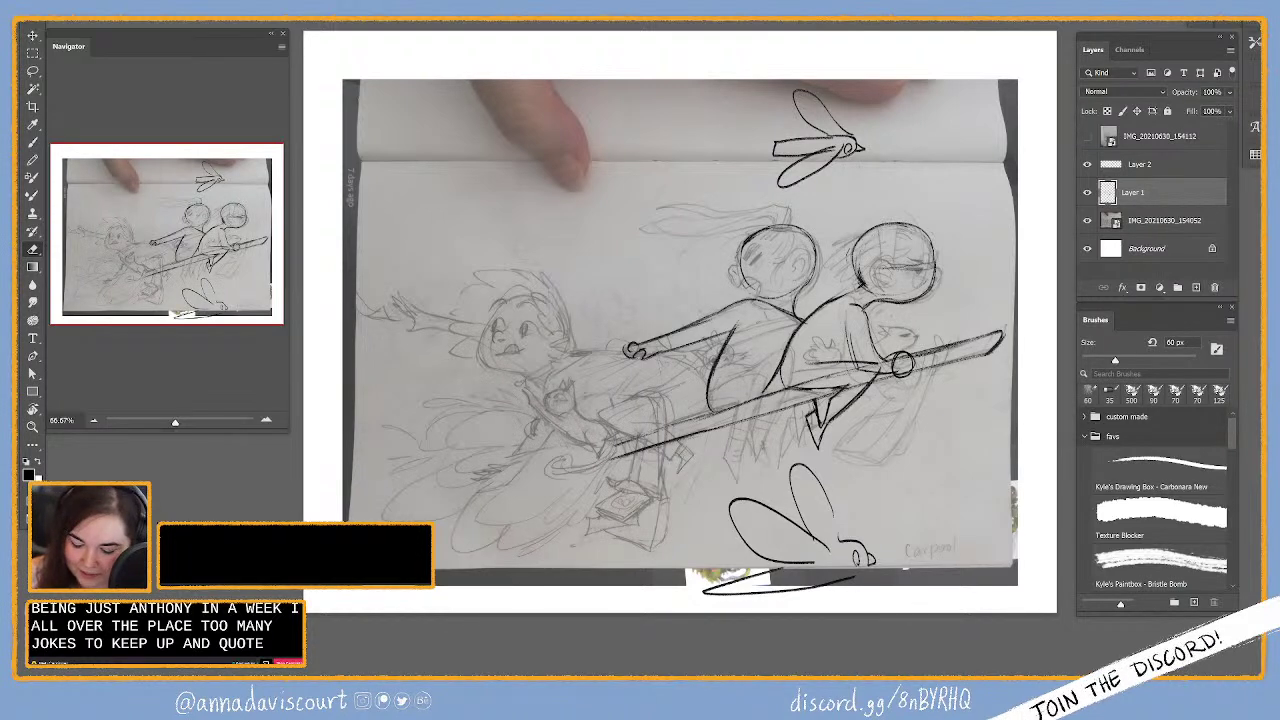
{"action": "key", "text": "b"}
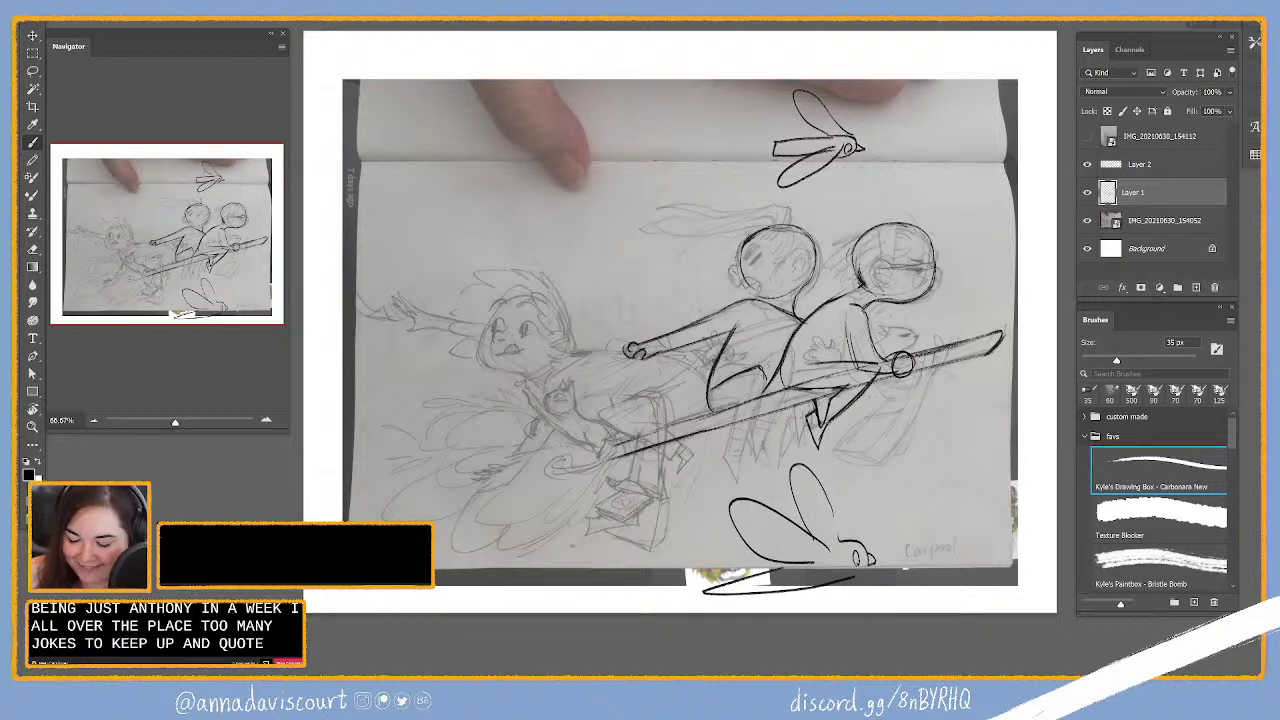
{"action": "left_click_drag", "start_coordinate": [760, 400], "coordinate": [743, 448]}
{"action": "left_click_drag", "start_coordinate": [742, 394], "coordinate": [726, 450]}
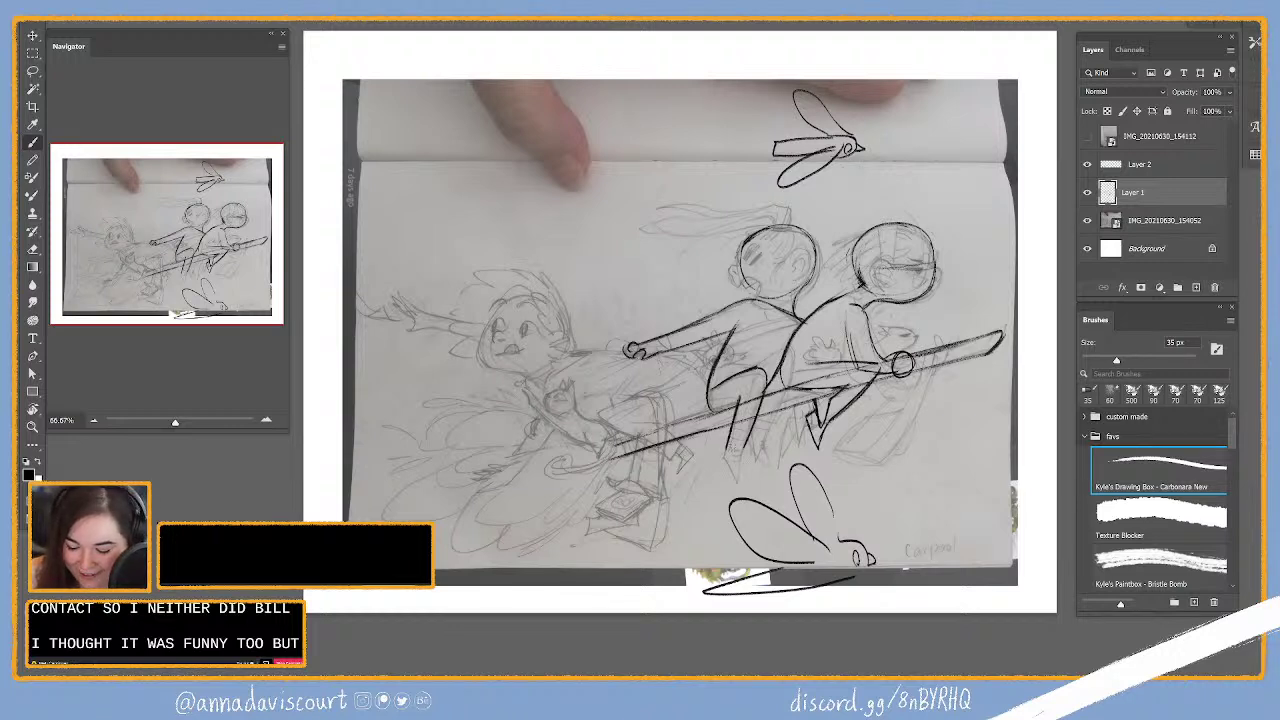
{"action": "key", "text": "e"}
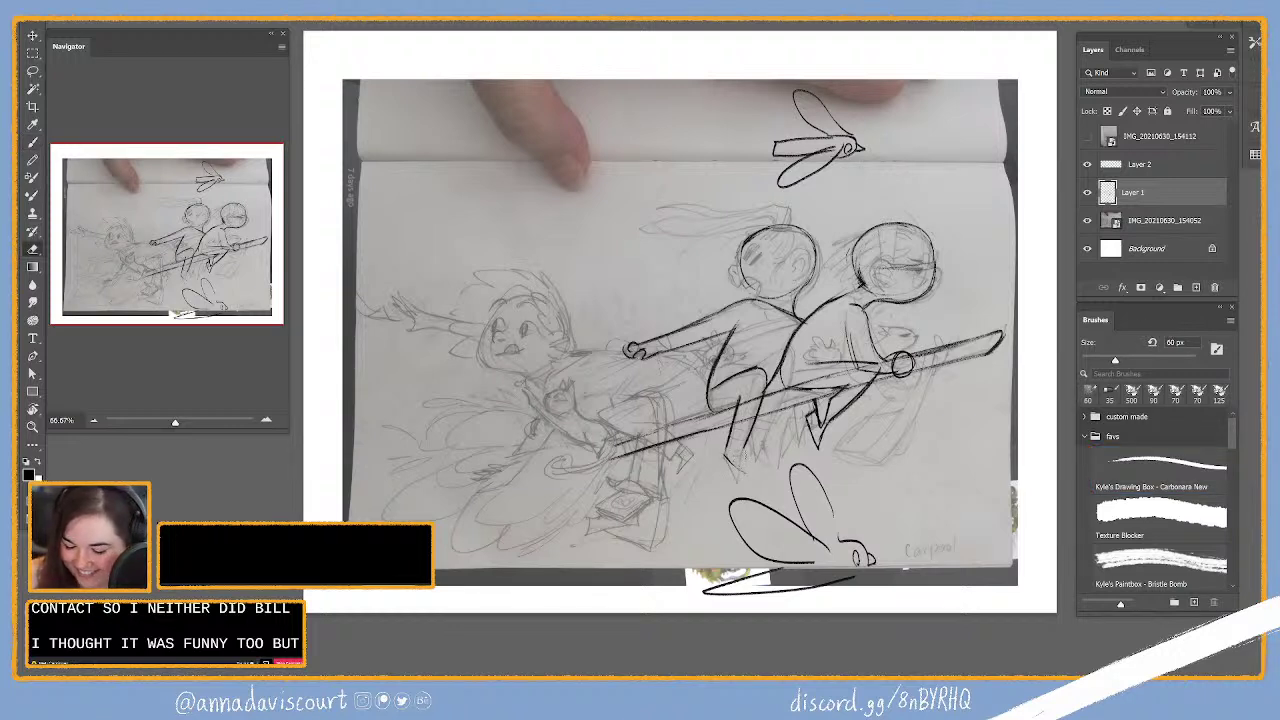
{"action": "key", "text": "b"}
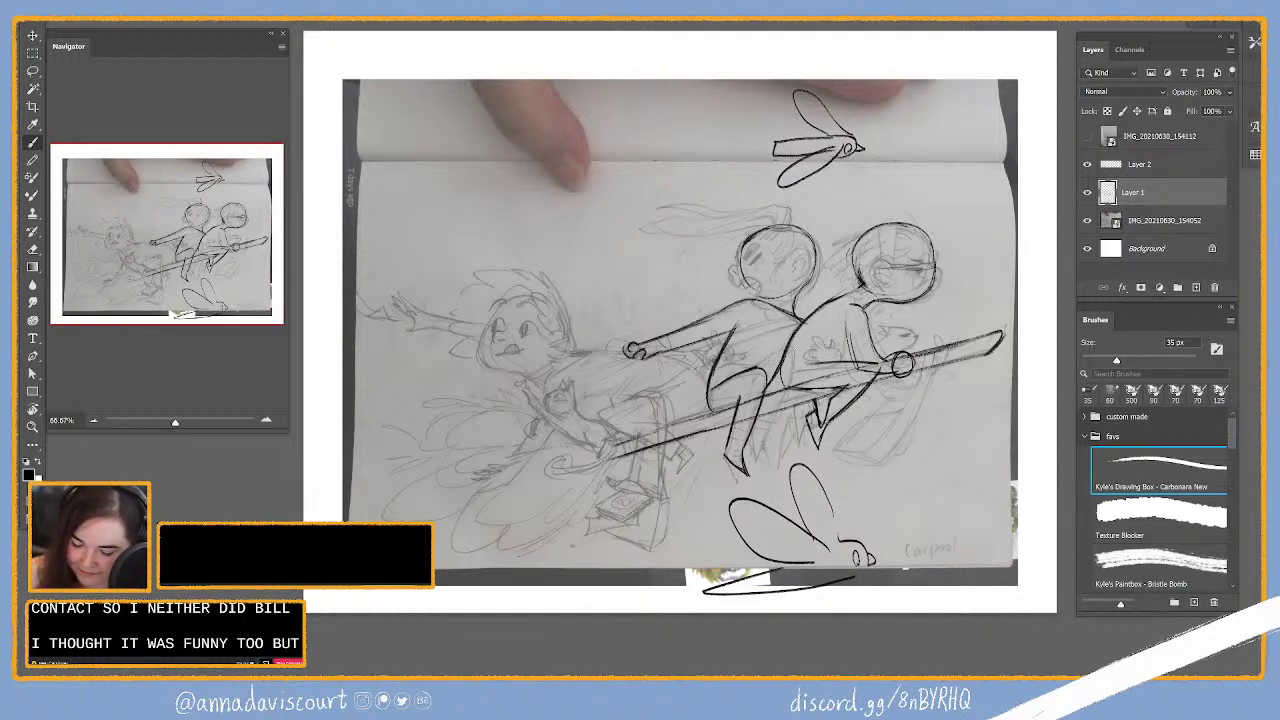
Step: Erase the rightmost rider's lines overlapping the middle rider's knee and draw the middle rider's second leg with its foot
{"action": "key", "text": "e"}
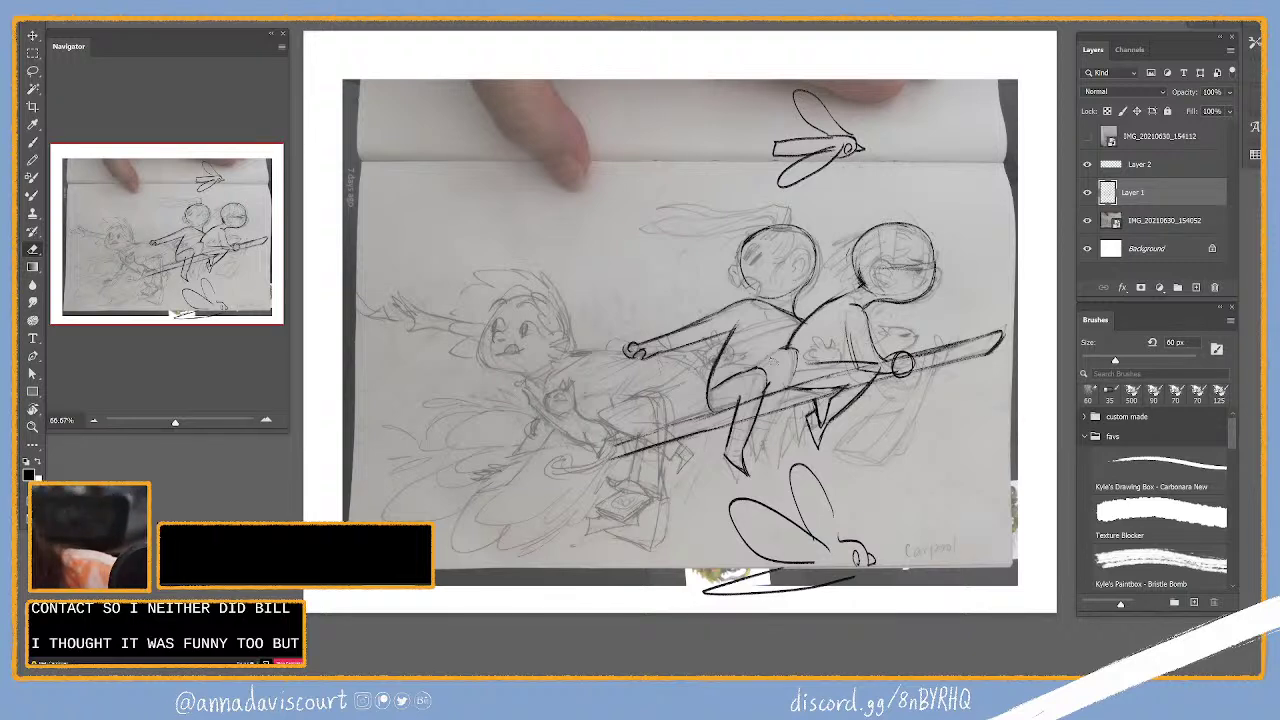
{"action": "key", "text": "b"}
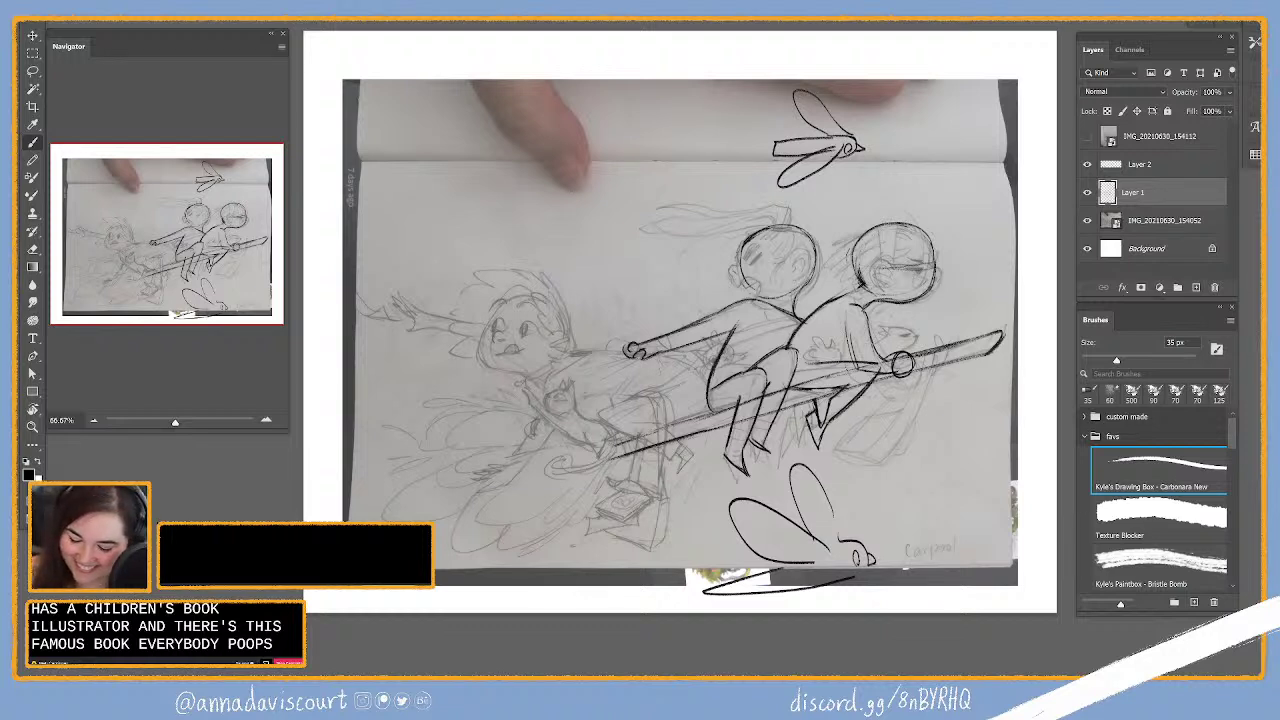
{"action": "key", "text": "e"}
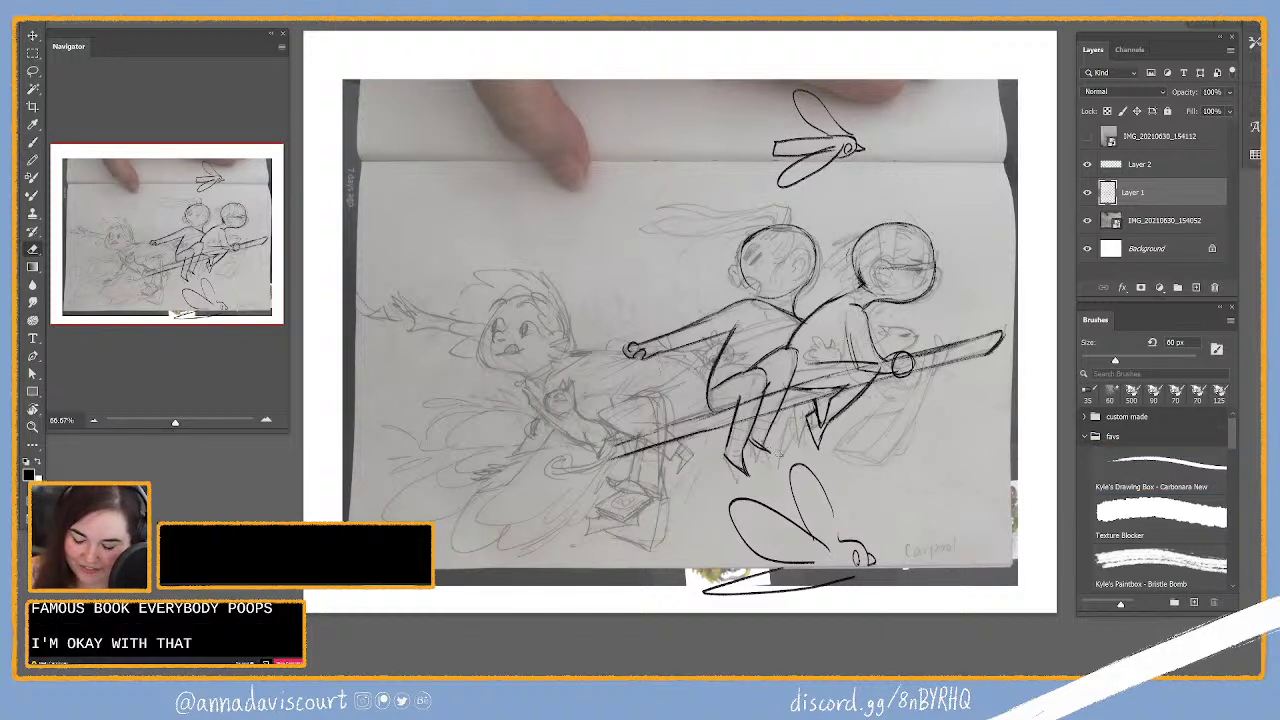
{"action": "key", "text": "b"}
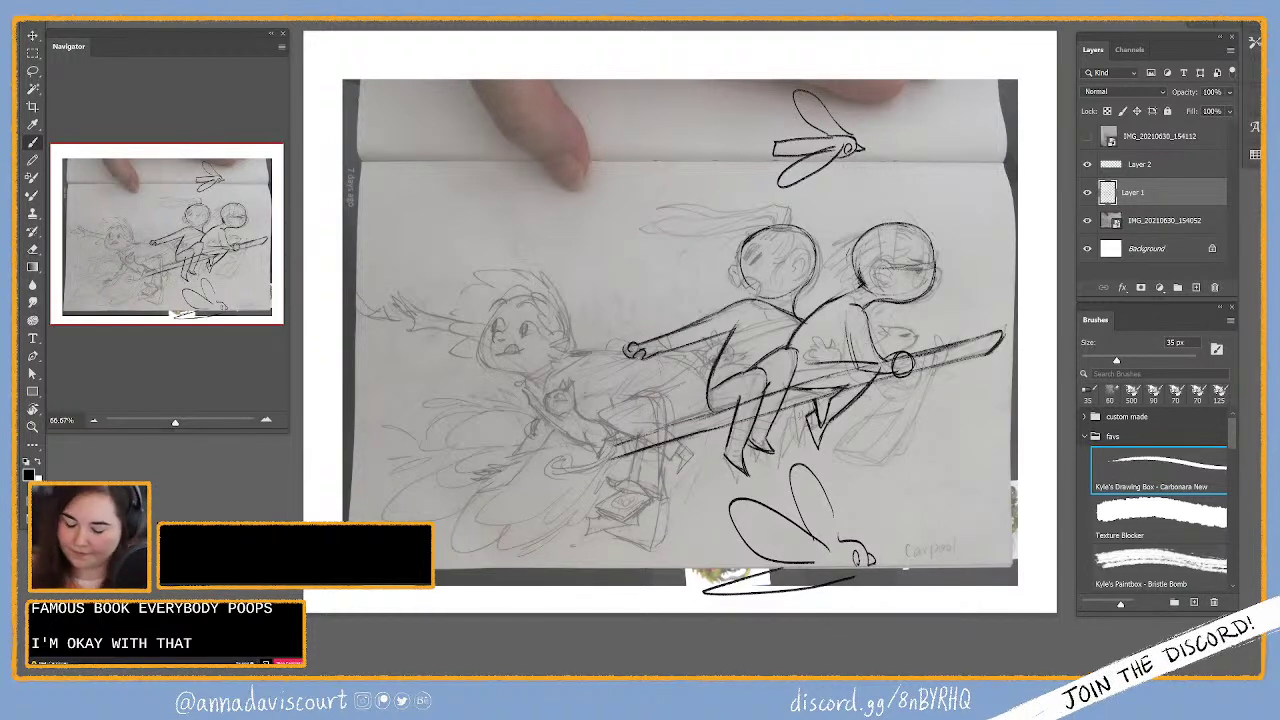
Step: Erase the foot of the middle rider's second leg and redraw it as a small pointed foot
{"action": "key", "text": "e"}
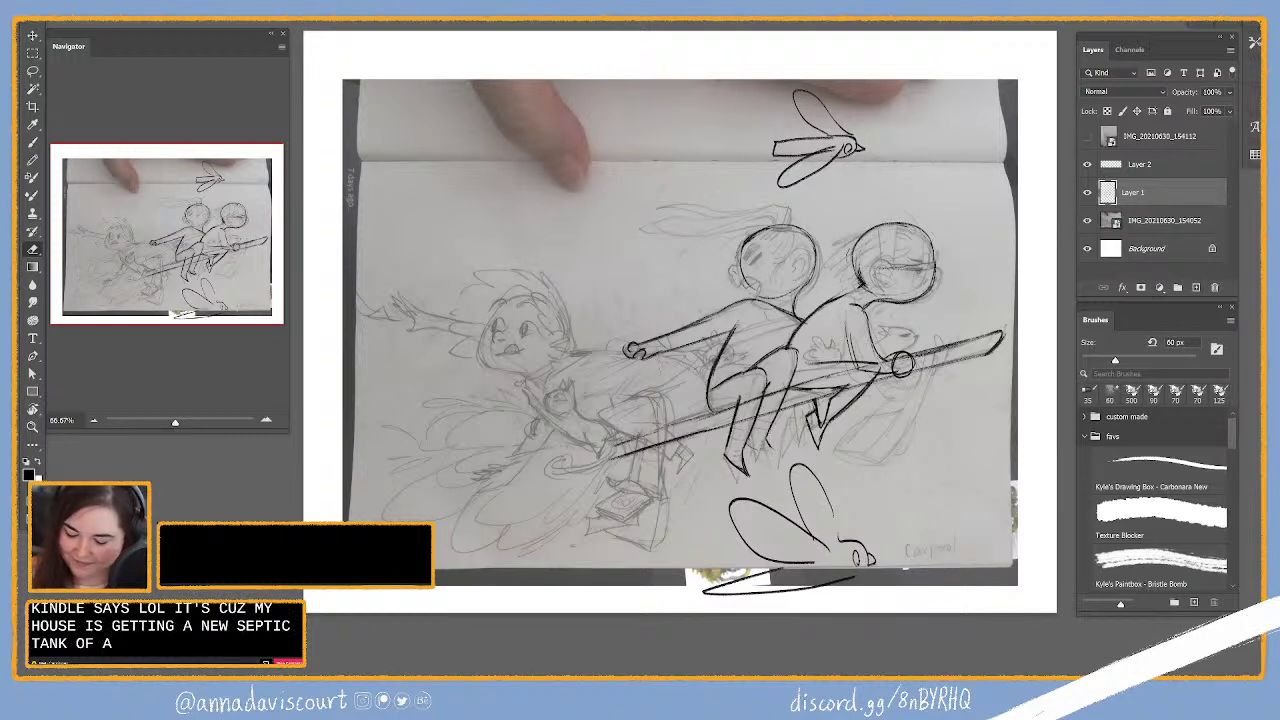
{"action": "key", "text": "b"}
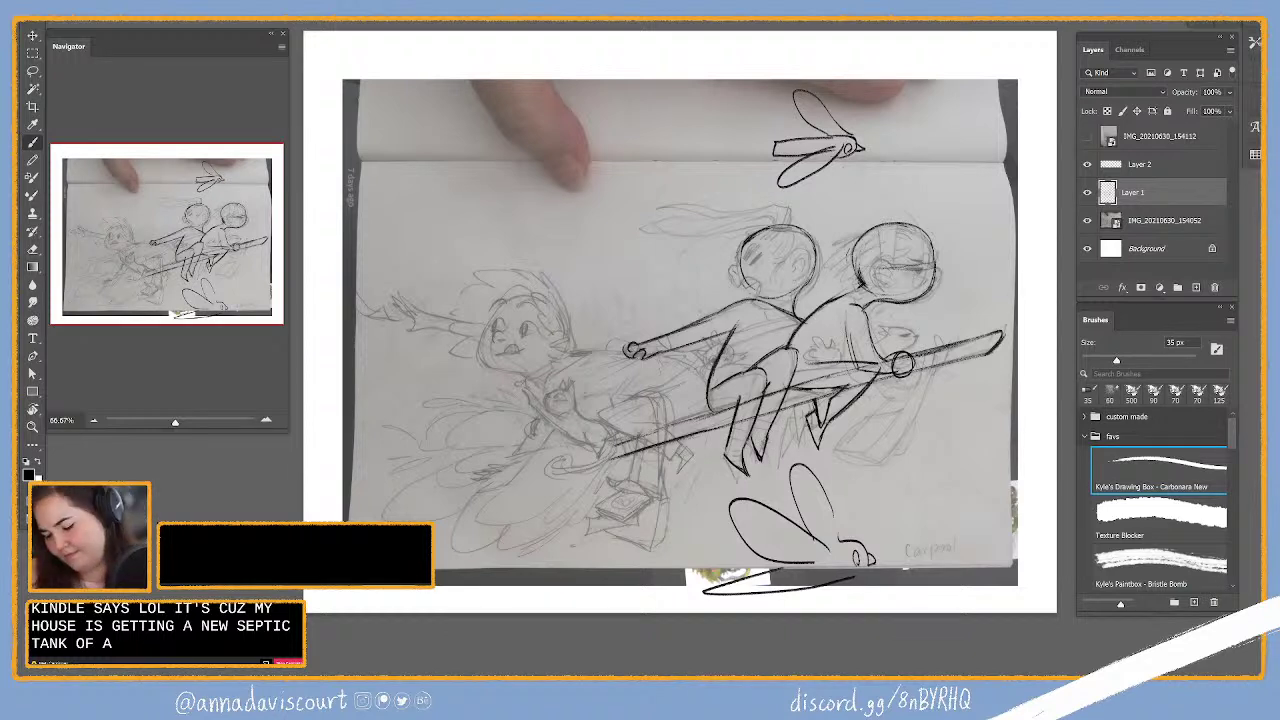
{"action": "key", "text": "e"}
{"action": "key", "text": "b"}
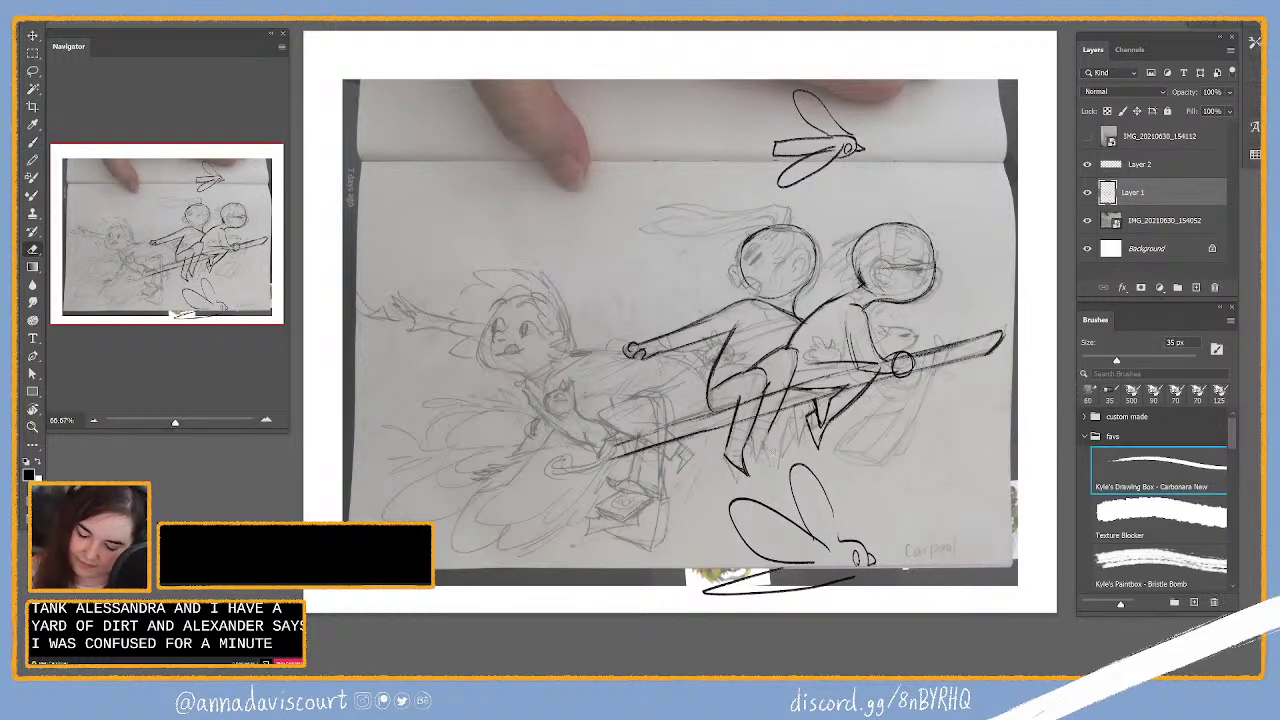
{"action": "key", "text": "b"}
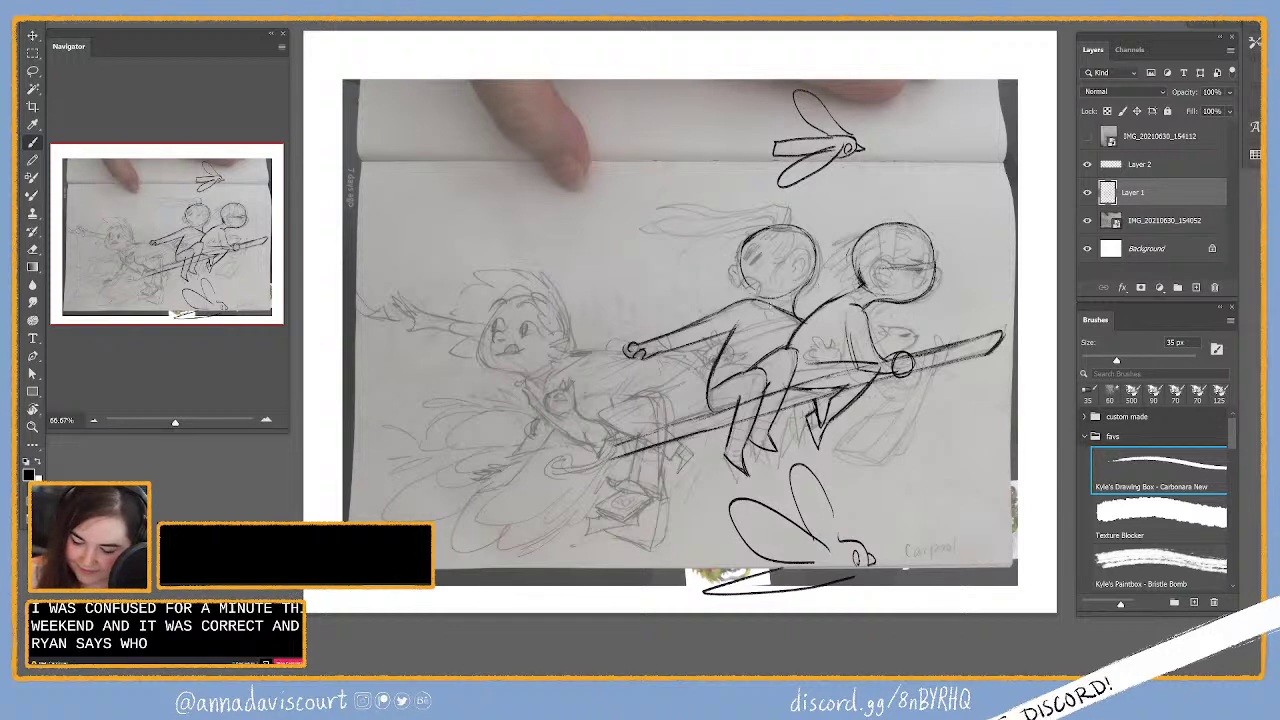
Step: Refine the middle rider's neck and draw the face profile with a protruding nose and open mouth, erasing the overlapping head outline
{"action": "key", "text": "e"}
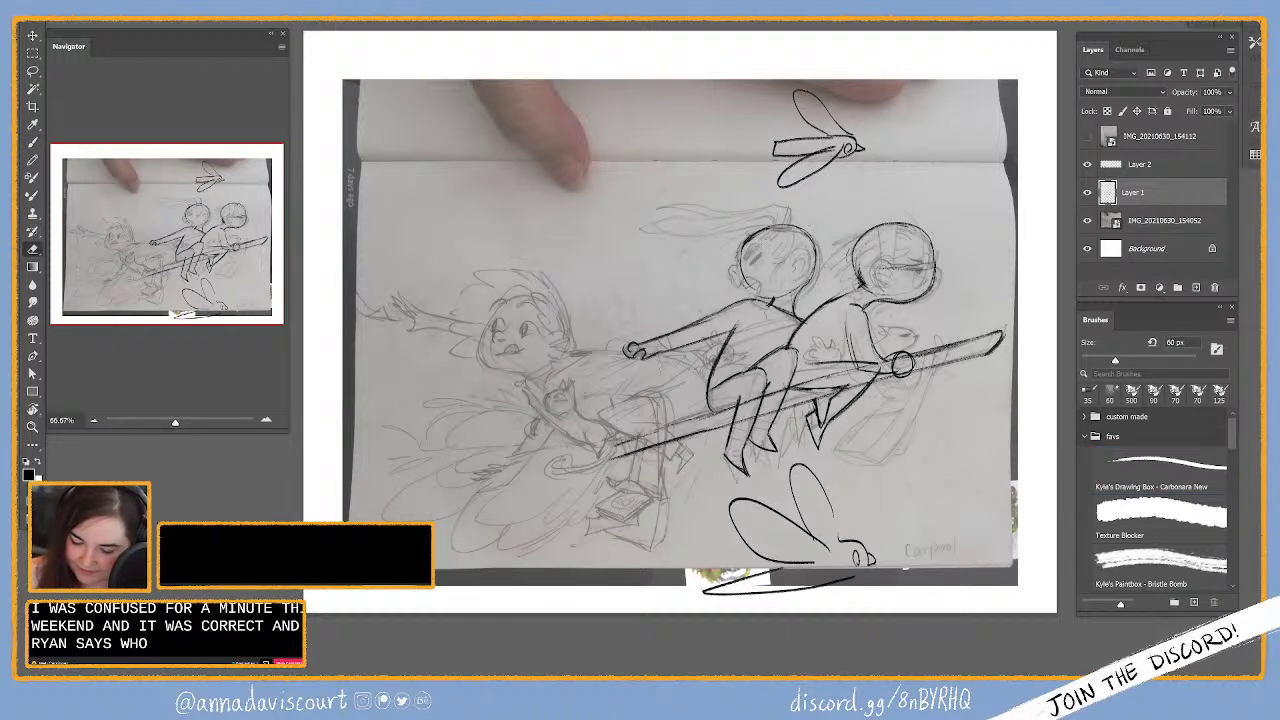
{"action": "key", "text": "b"}
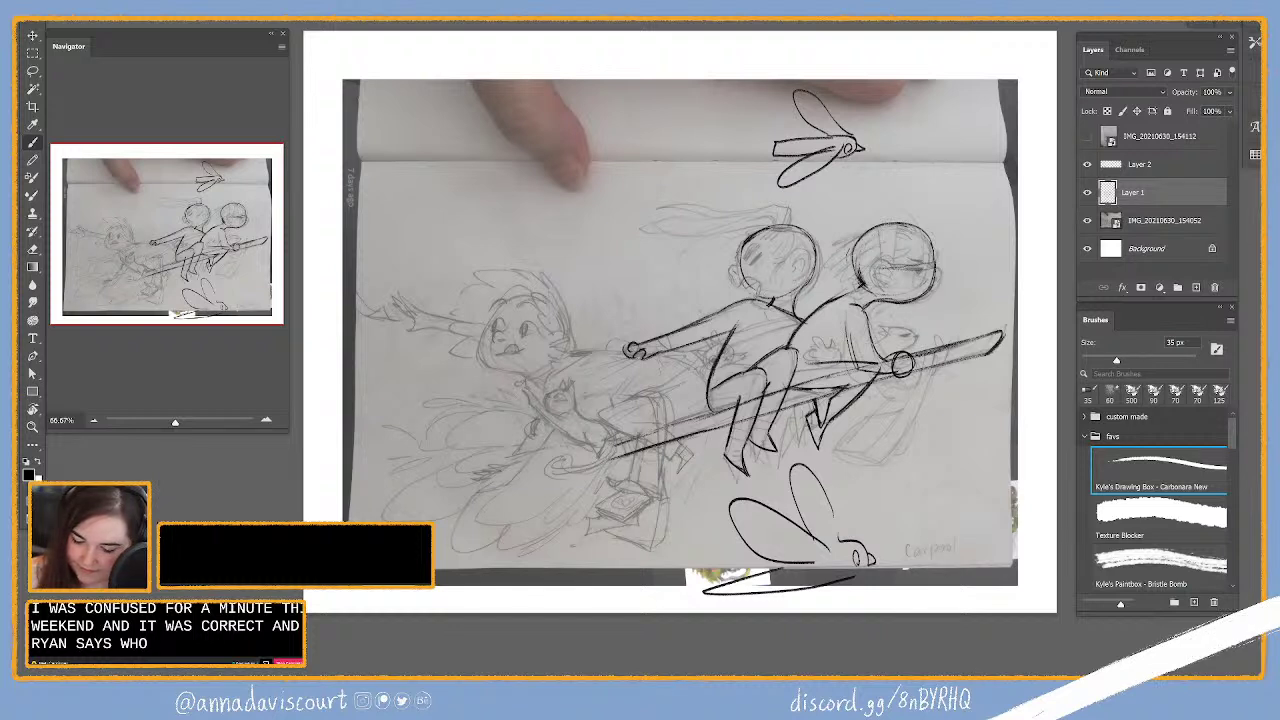
{"action": "left_click_drag", "start_coordinate": [736, 248], "coordinate": [786, 300]}
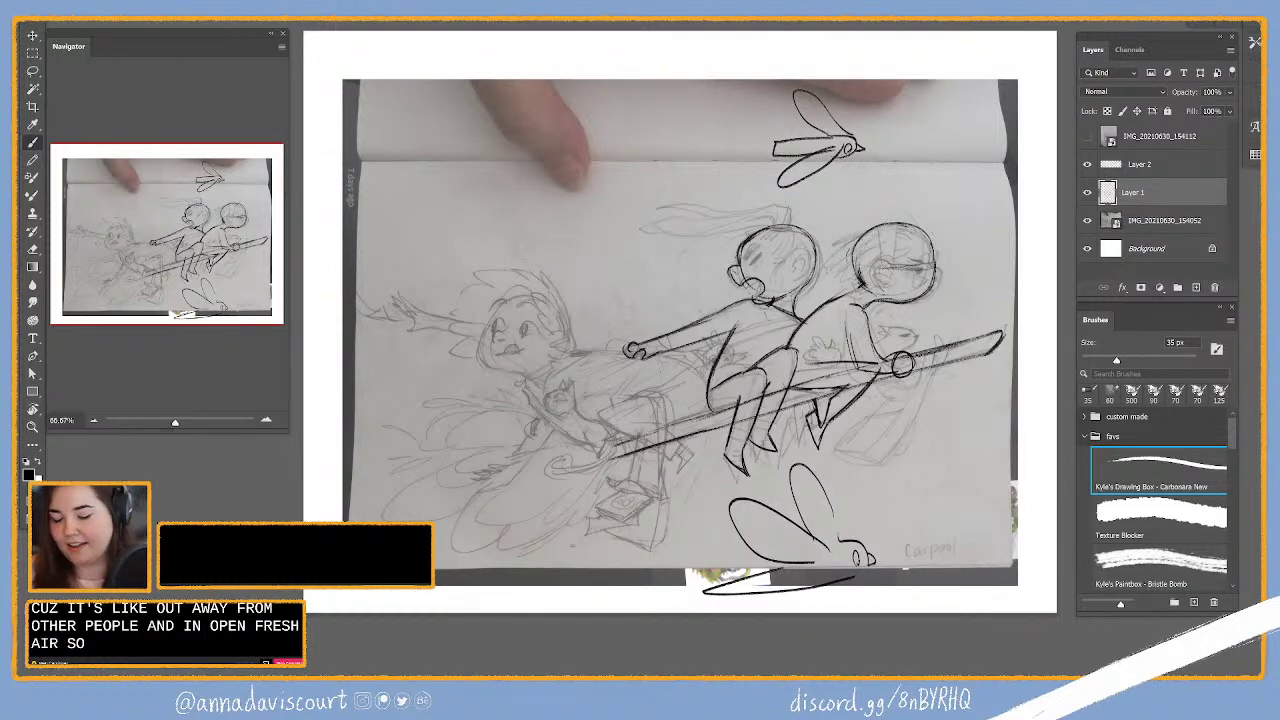
{"action": "key", "text": "e"}
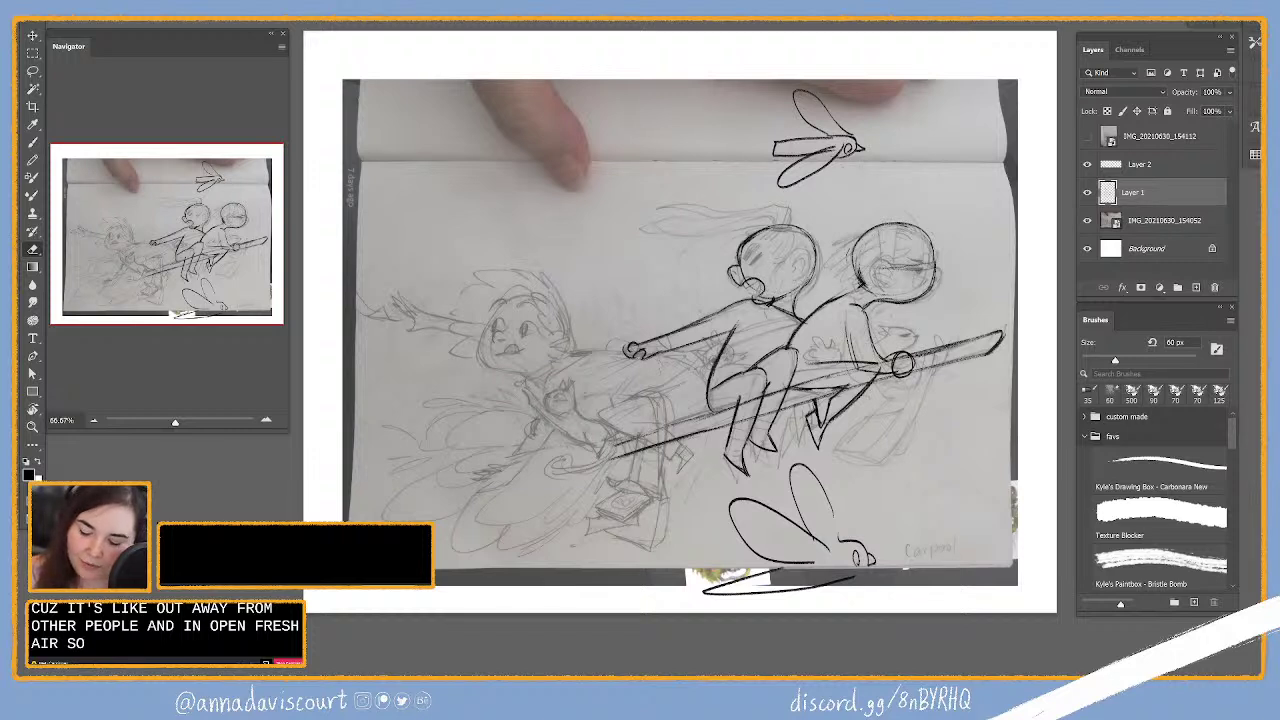
{"action": "key", "text": "b"}
{"action": "key", "text": "e"}
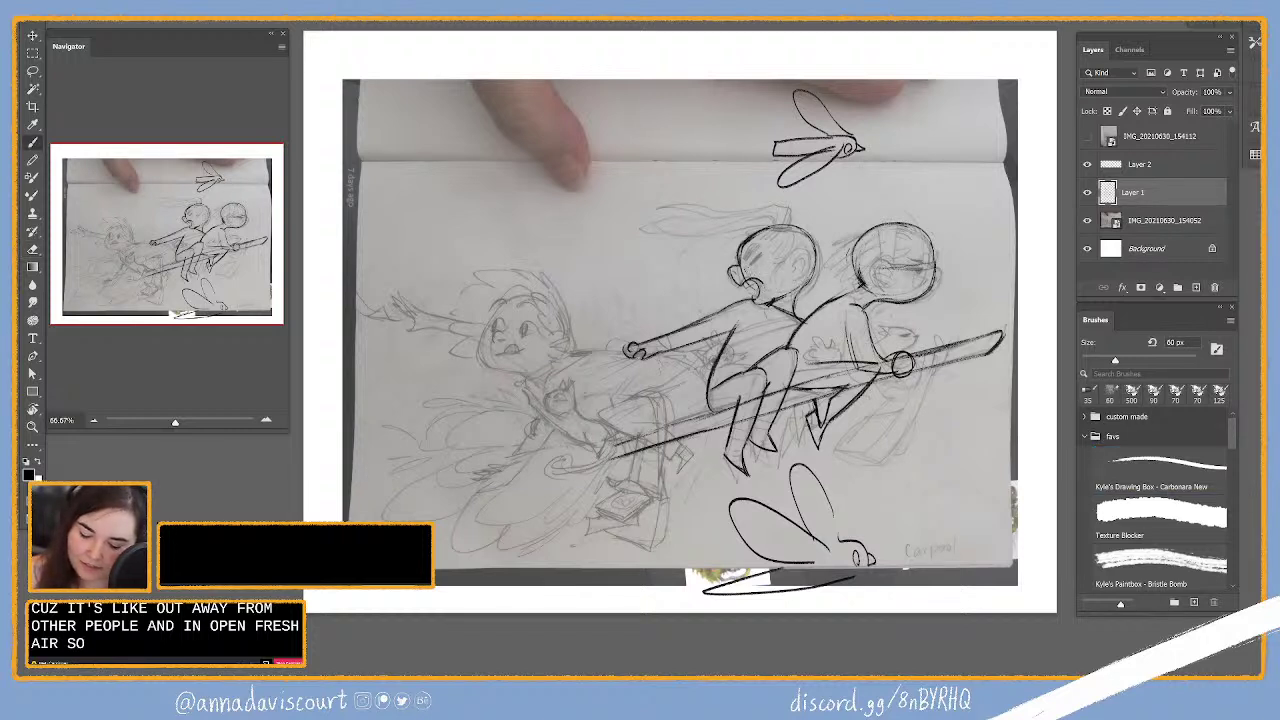
{"action": "key", "text": "e"}
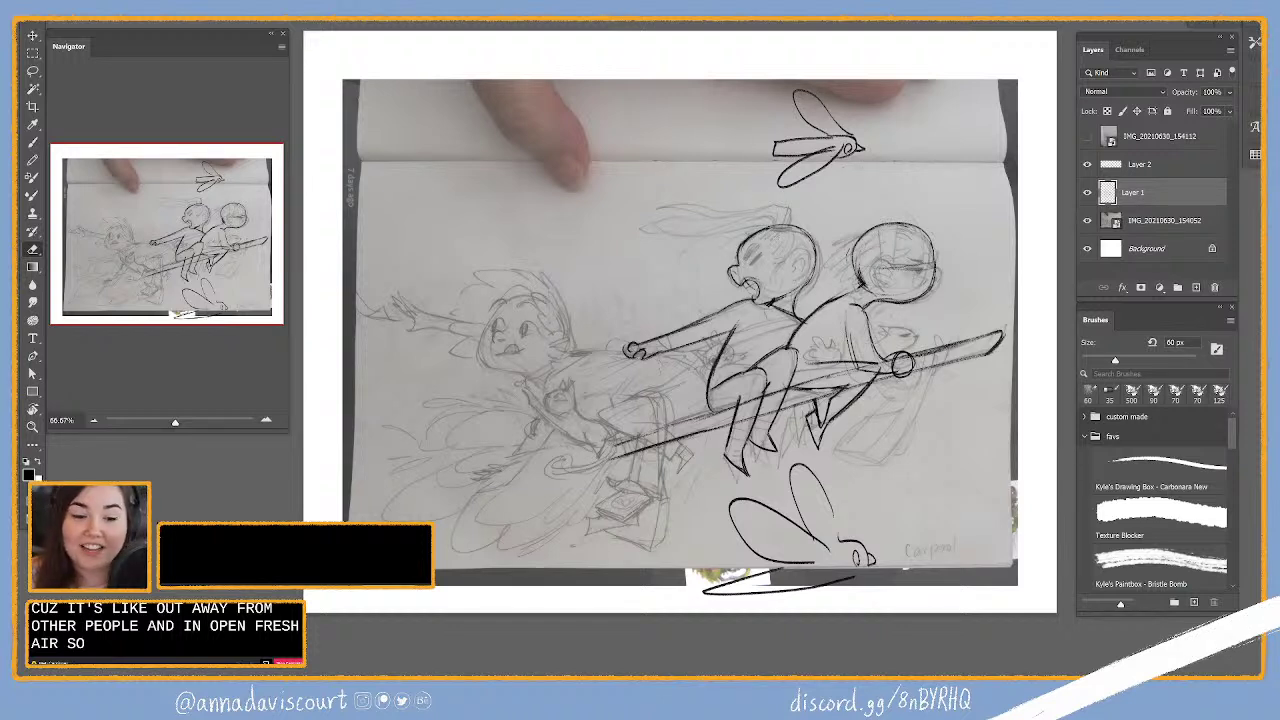
Step: Rework the rightmost rider's forearm and hand gripping the broomstick, and add a small hand at that rider's waist
{"action": "key", "text": "b"}
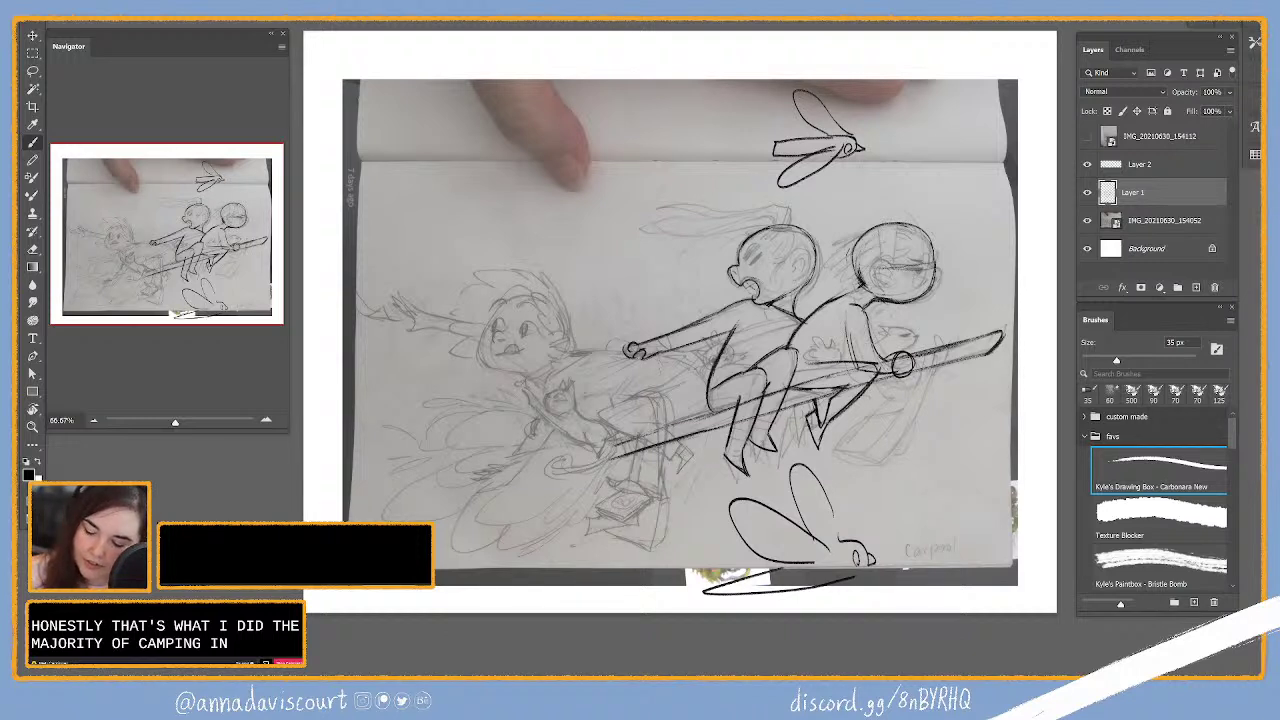
{"action": "key", "text": "e"}
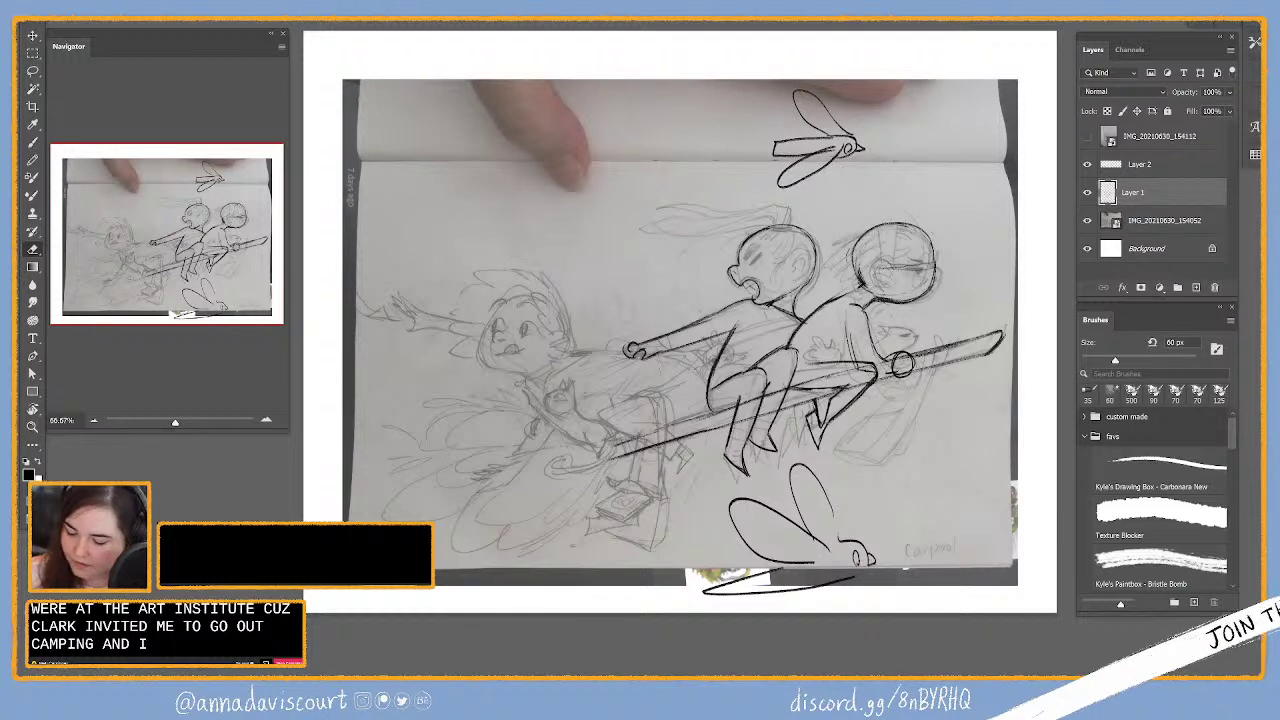
{"action": "key", "text": "b"}
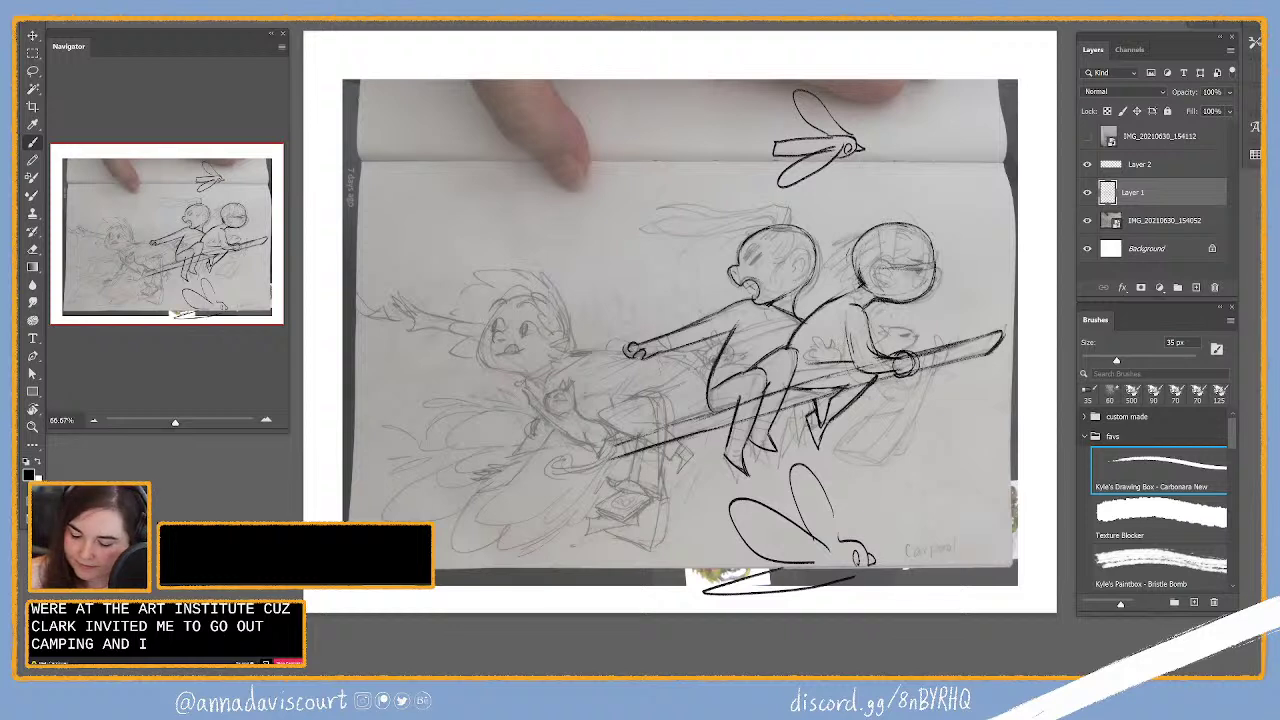
{"action": "left_click_drag", "start_coordinate": [826, 340], "coordinate": [840, 358]}
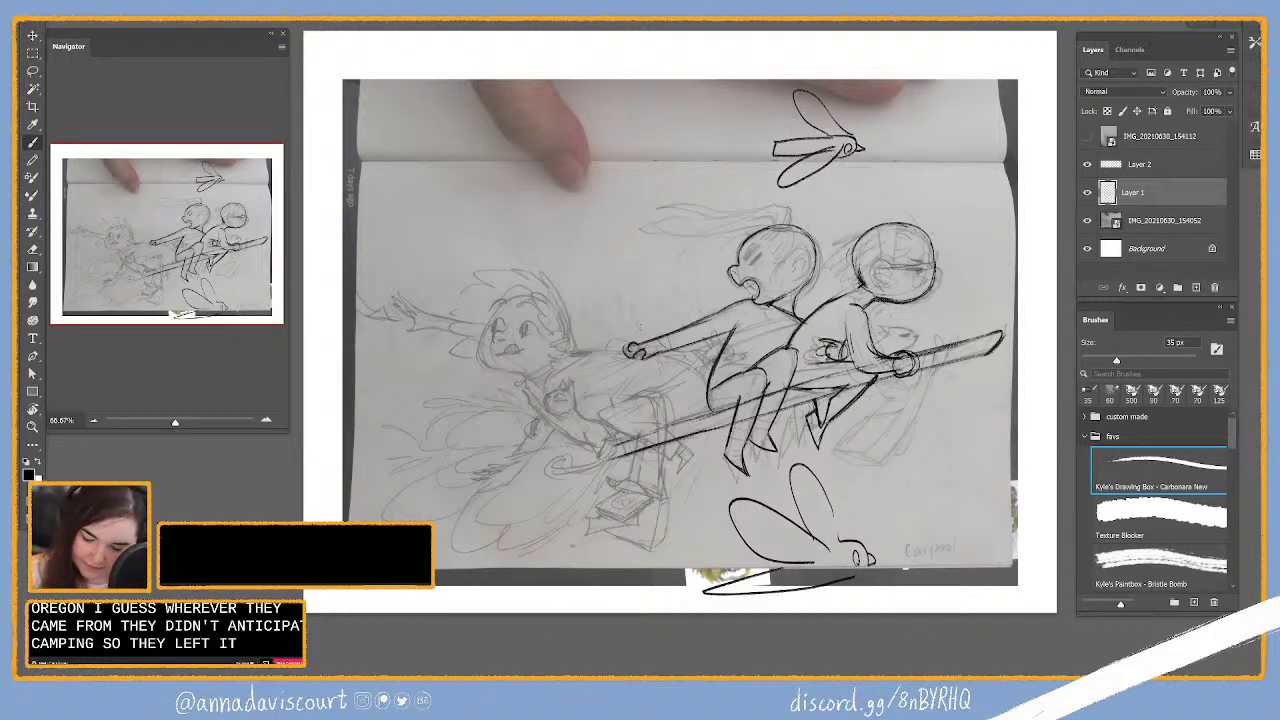
Step: Draw the leftmost rider's shoulder line, a slanted upper-body line, and the bent leg ending in a pointed foot
{"action": "left_click_drag", "start_coordinate": [628, 349], "coordinate": [570, 354]}
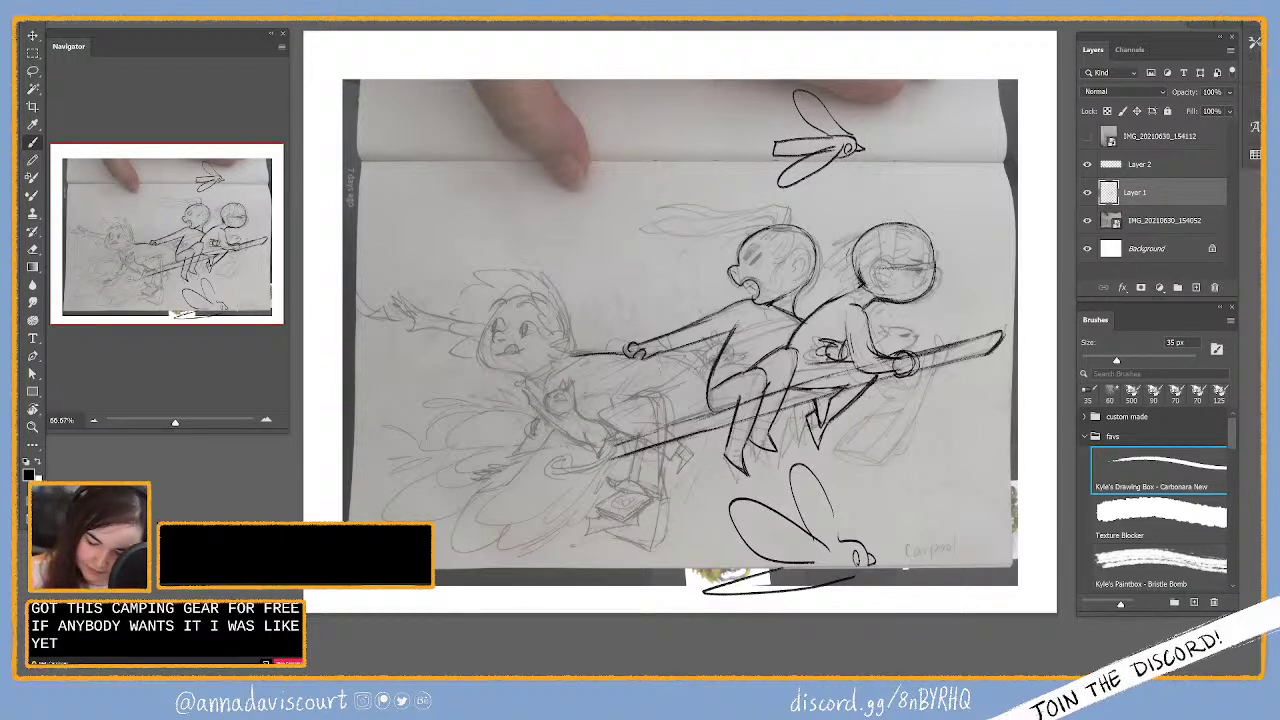
{"action": "left_click_drag", "start_coordinate": [588, 357], "coordinate": [542, 450]}
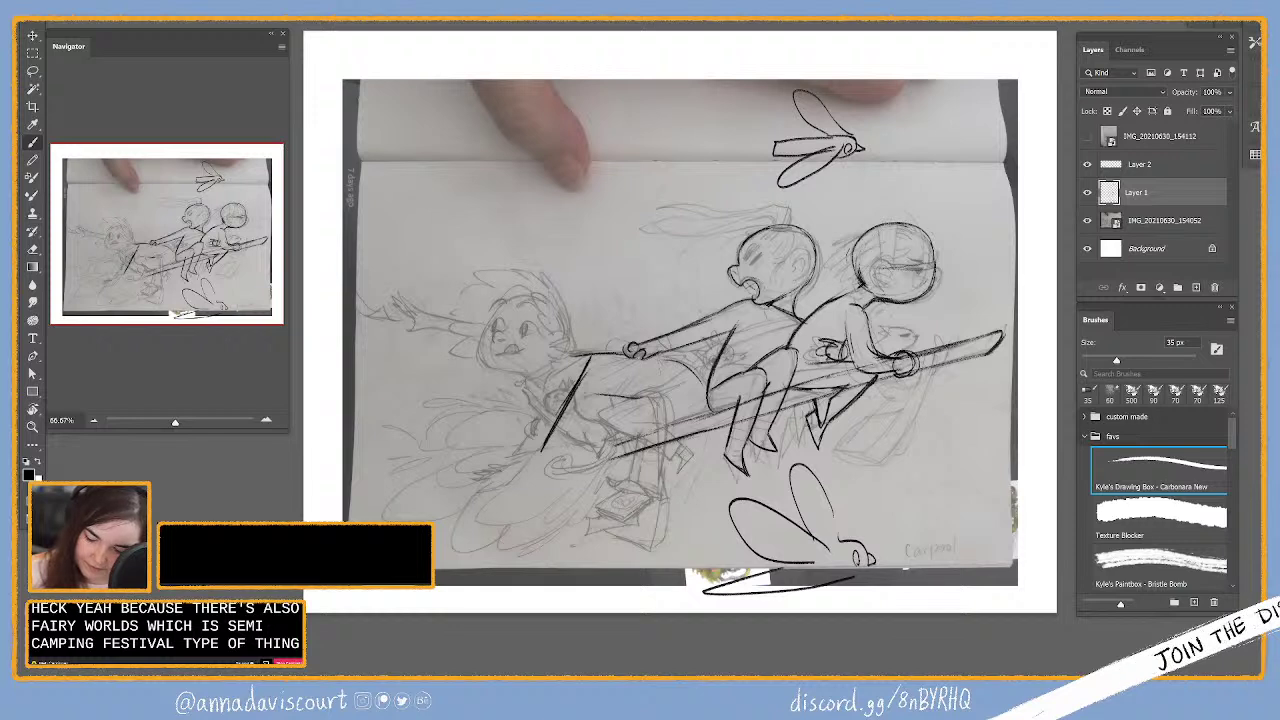
{"action": "mouse_move", "coordinate": [704, 372]}
{"action": "left_mouse_down"}
{"action": "mouse_move", "coordinate": [604, 438]}
{"action": "mouse_move", "coordinate": [634, 460]}
{"action": "left_mouse_up"}
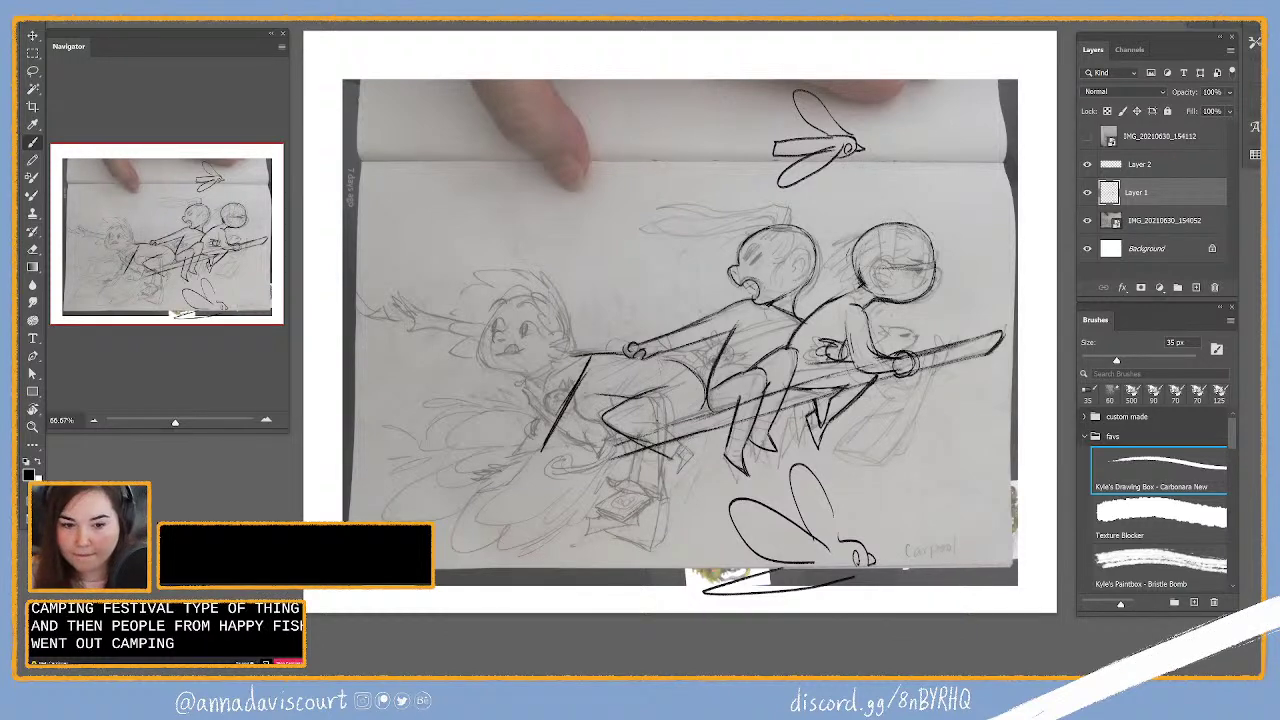
{"action": "mouse_move", "coordinate": [694, 420]}
{"action": "left_mouse_down"}
{"action": "mouse_move", "coordinate": [654, 458]}
{"action": "mouse_move", "coordinate": [694, 477]}
{"action": "left_mouse_up"}
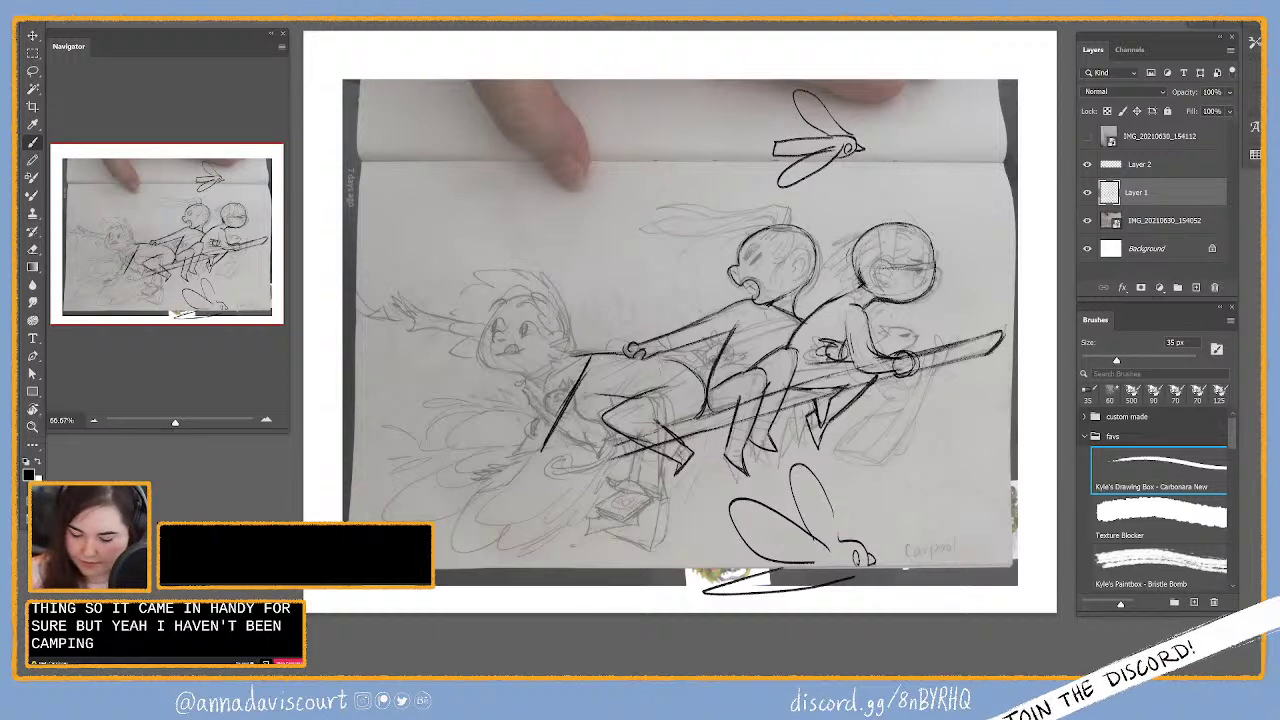
Step: Round off the leftmost rider's shoulder, add the second side of the arm and the torso lines, and erase stray marks
{"action": "key", "text": "e"}
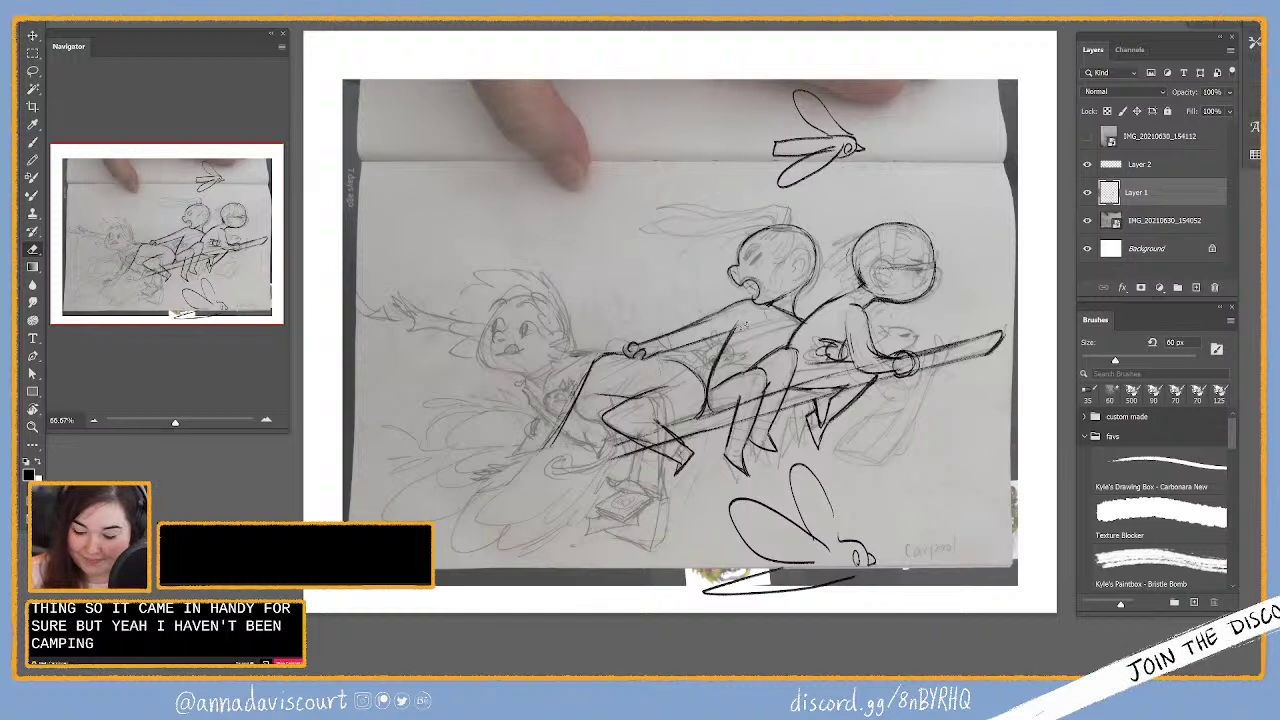
{"action": "key", "text": "b"}
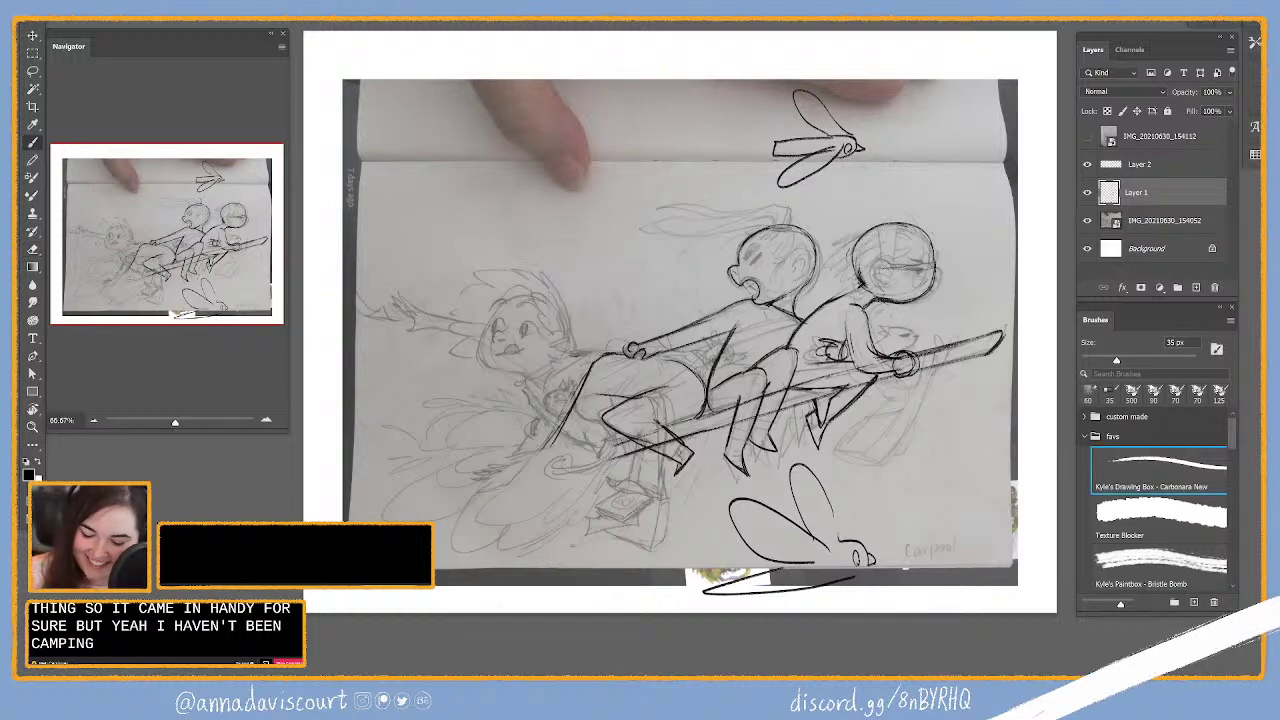
{"action": "left_click_drag", "start_coordinate": [612, 358], "coordinate": [636, 372]}
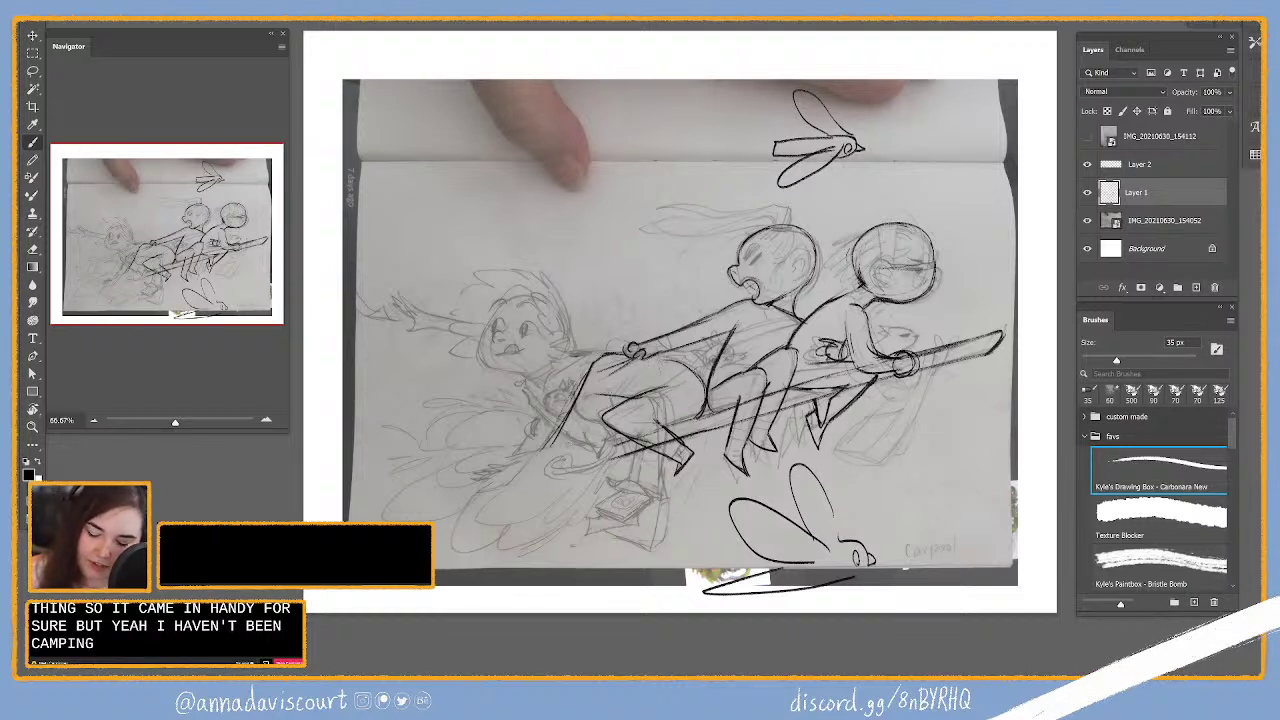
{"action": "key", "text": "e"}
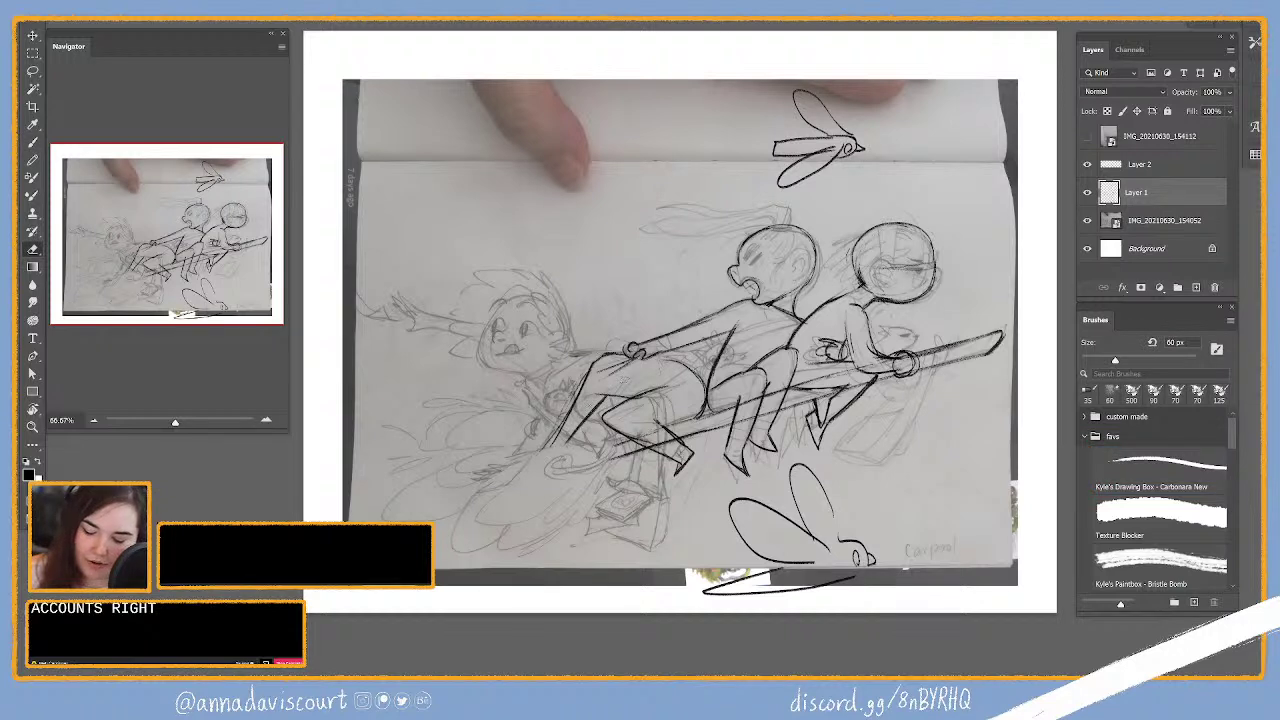
{"action": "key", "text": "b"}
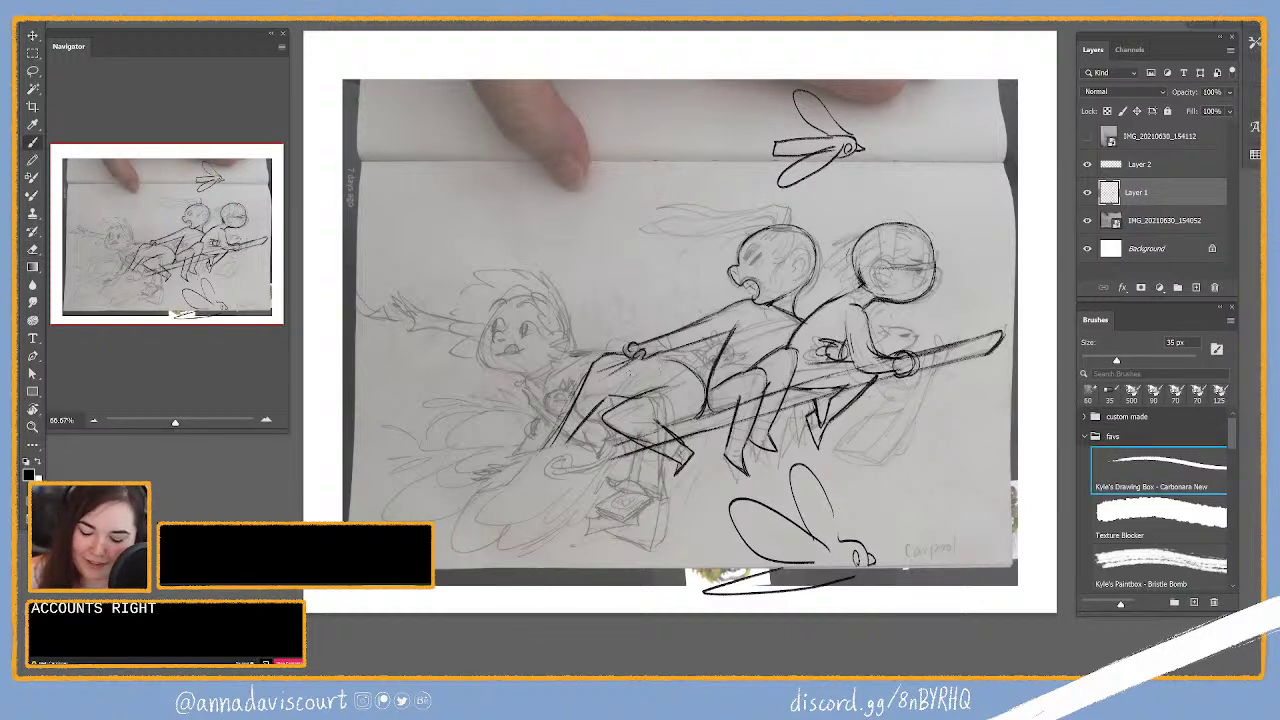
{"action": "key", "text": "e"}
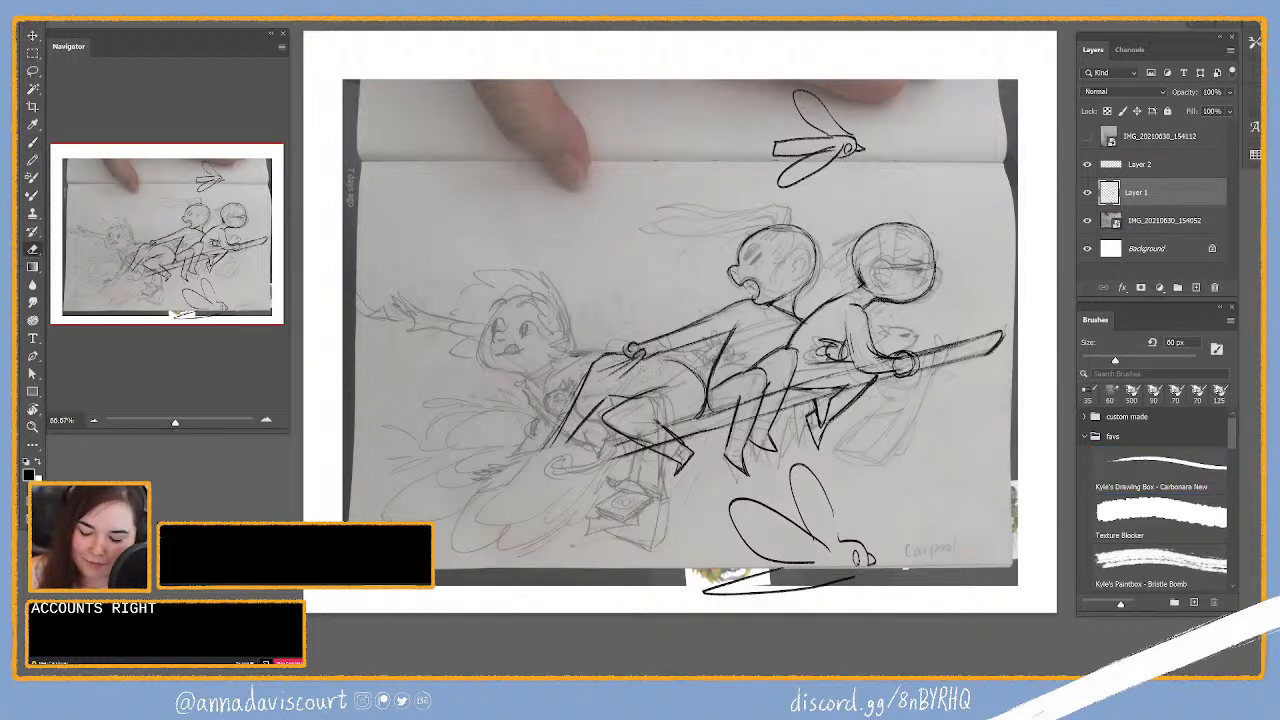
{"action": "key", "text": "b"}
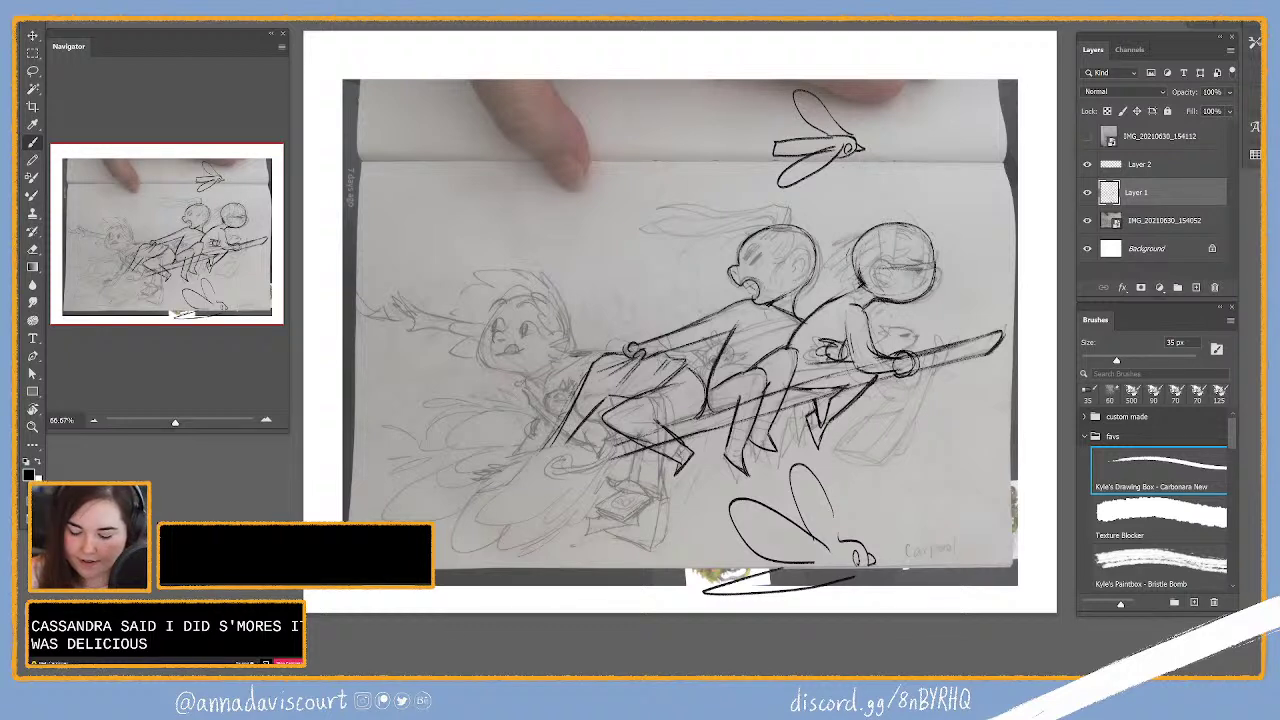
Step: Draw the leftmost rider's head circle over the sketched hair, then clean its outline and join it to the neck
{"action": "left_click_drag", "start_coordinate": [545, 302], "coordinate": [530, 312]}
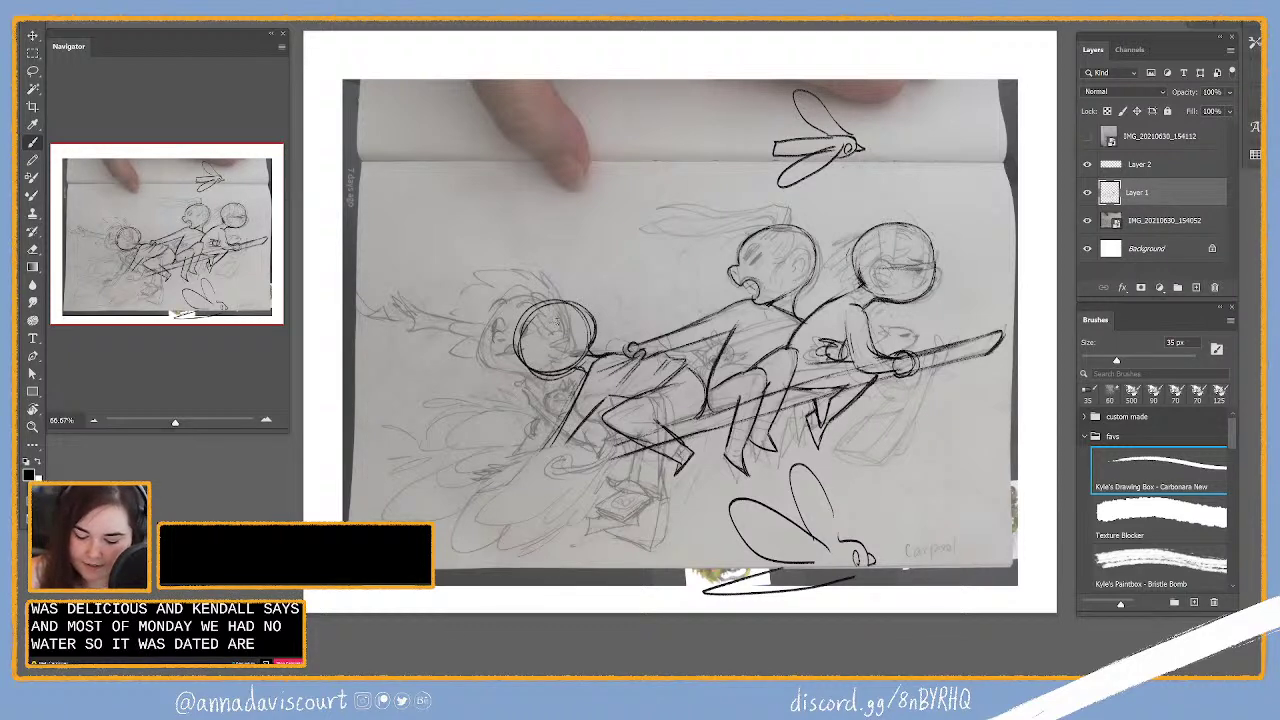
{"action": "key", "text": "e"}
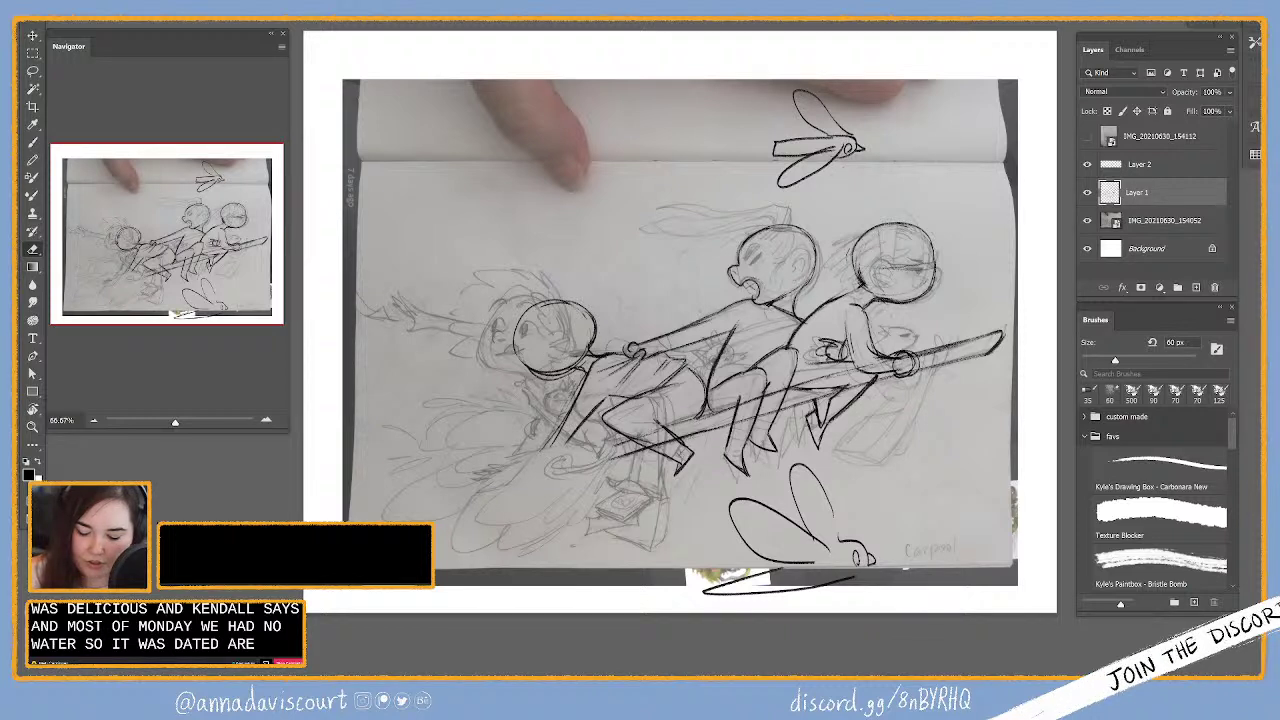
{"action": "key", "text": "b"}
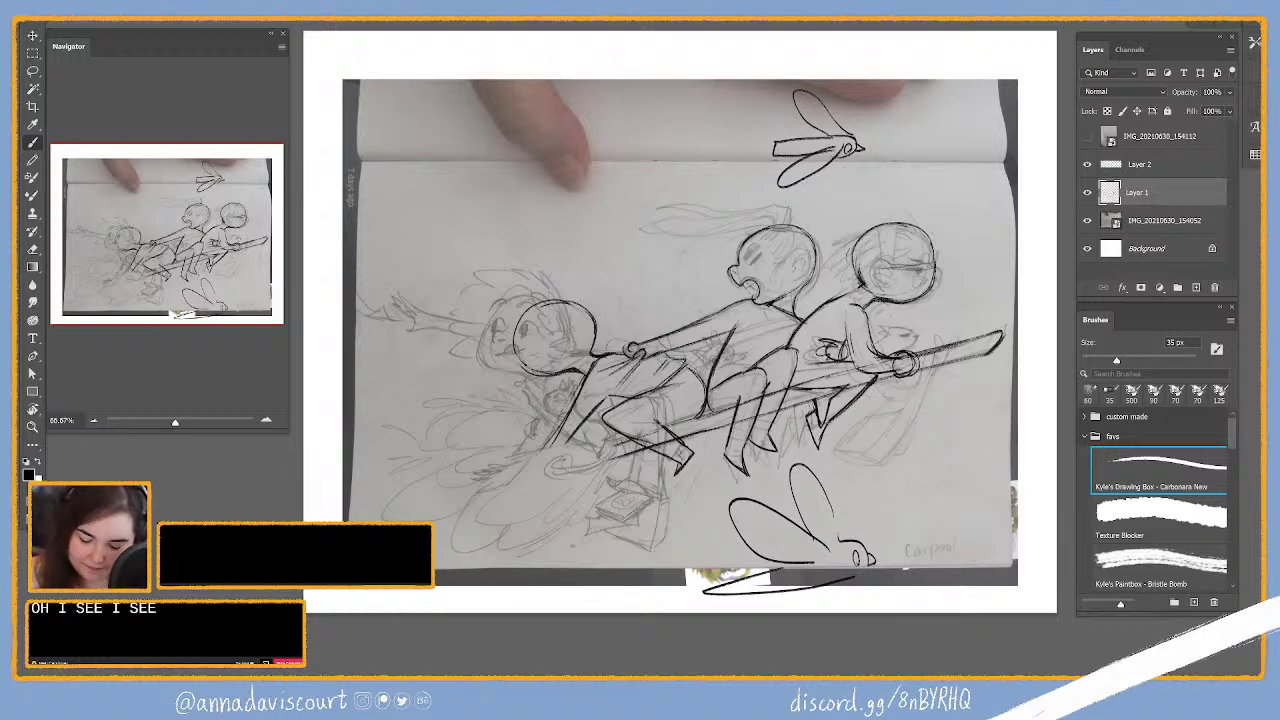
{"action": "key", "text": "e"}
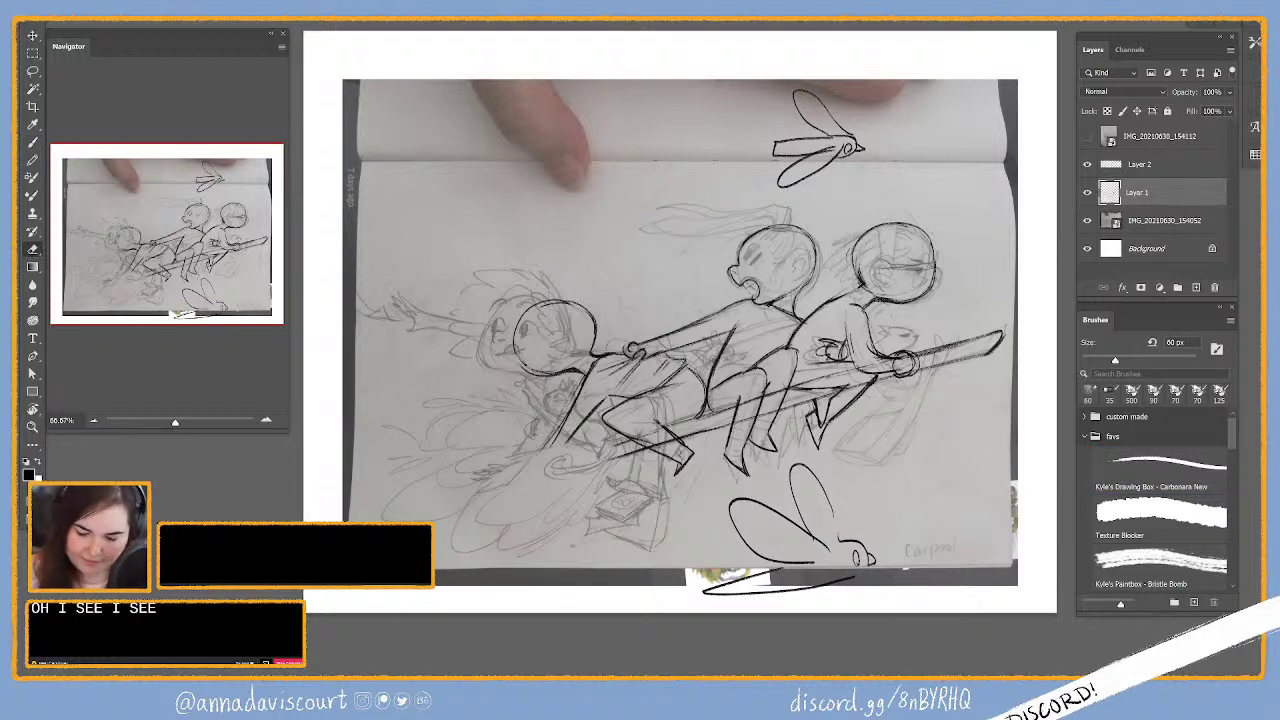
Step: Draw the leftmost rider's mouth, nose, two dark oval eyes and eyebrows inside the head circle
{"action": "key", "text": "b"}
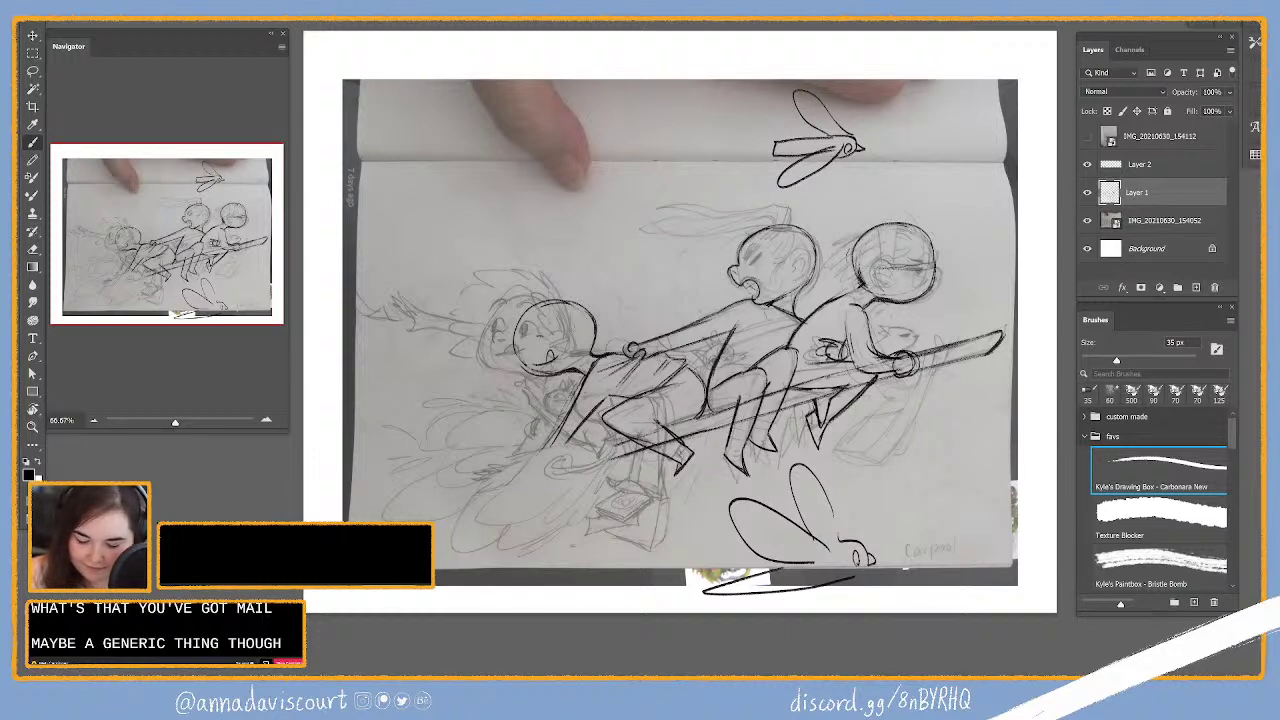
{"action": "left_click_drag", "start_coordinate": [558, 330], "coordinate": [556, 346]}
{"action": "mouse_move", "coordinate": [536, 338]}
{"action": "left_mouse_down"}
{"action": "mouse_move", "coordinate": [533, 350]}
{"action": "mouse_move", "coordinate": [562, 344]}
{"action": "mouse_move", "coordinate": [526, 342]}
{"action": "left_mouse_up"}
{"action": "left_click_drag", "start_coordinate": [566, 330], "coordinate": [567, 344]}
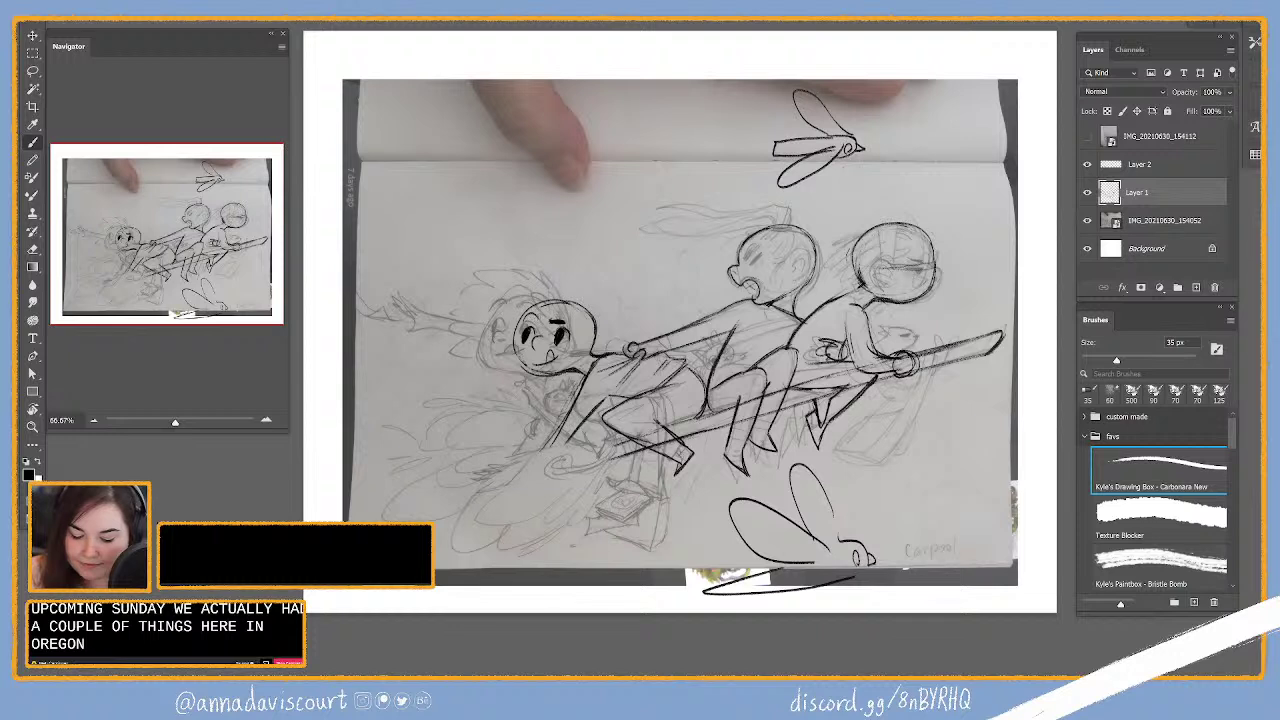
{"action": "left_click_drag", "start_coordinate": [524, 313], "coordinate": [538, 323]}
Step: Erase parts of the leftmost rider's eyebrows and redraw them as thick, angled strokes
{"action": "key", "text": "e"}
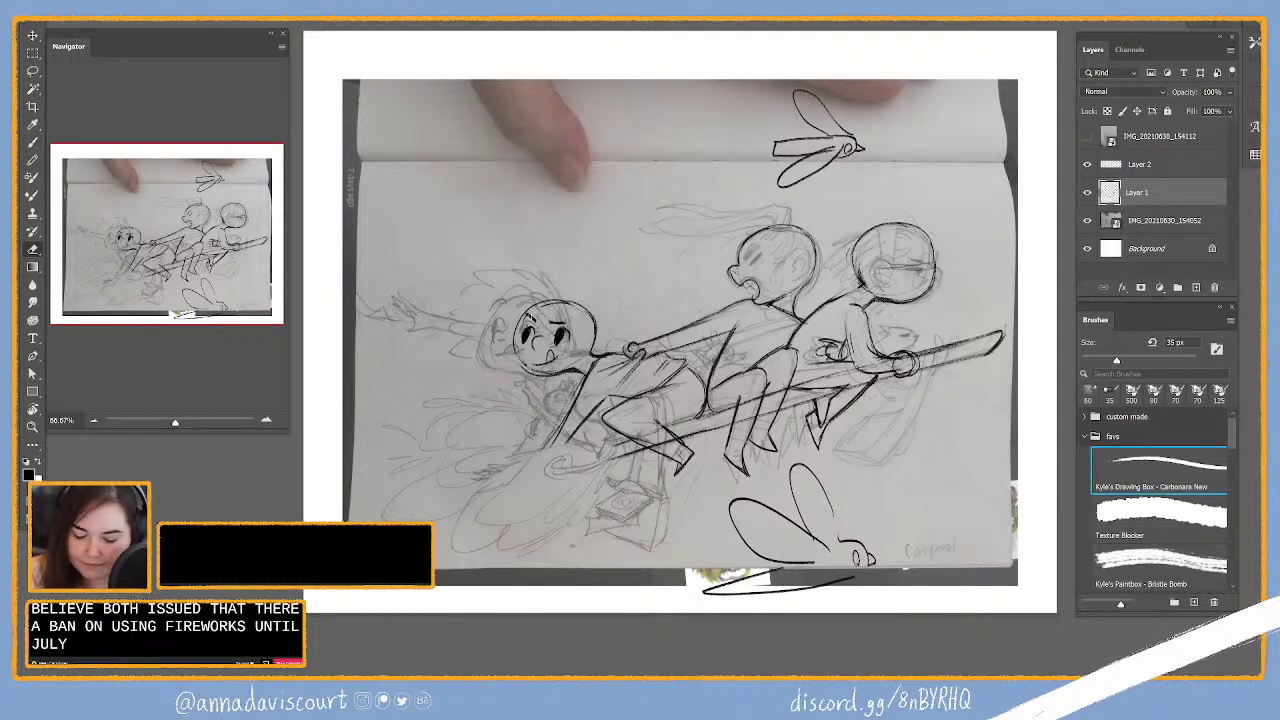
{"action": "key", "text": "bracketright"}
{"action": "key", "text": "bracketright"}
{"action": "key", "text": "bracketright"}
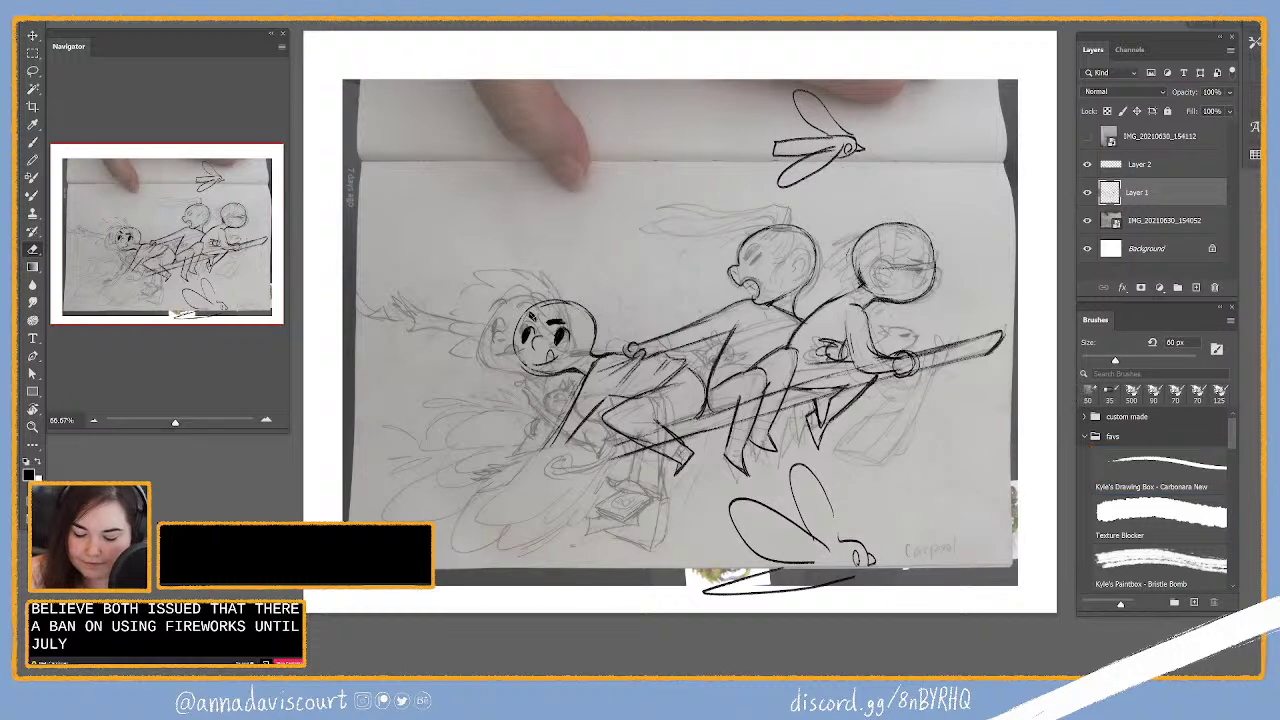
{"action": "key", "text": "b"}
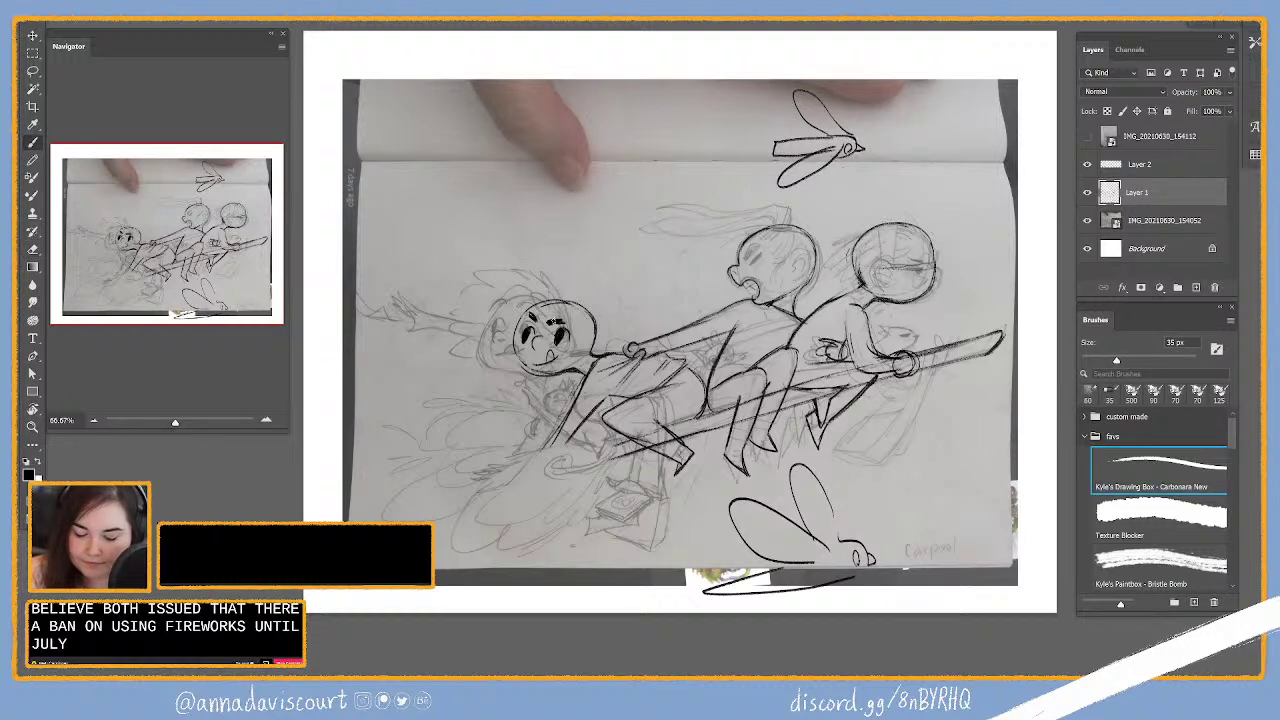
{"action": "left_click_drag", "start_coordinate": [558, 318], "coordinate": [570, 322]}
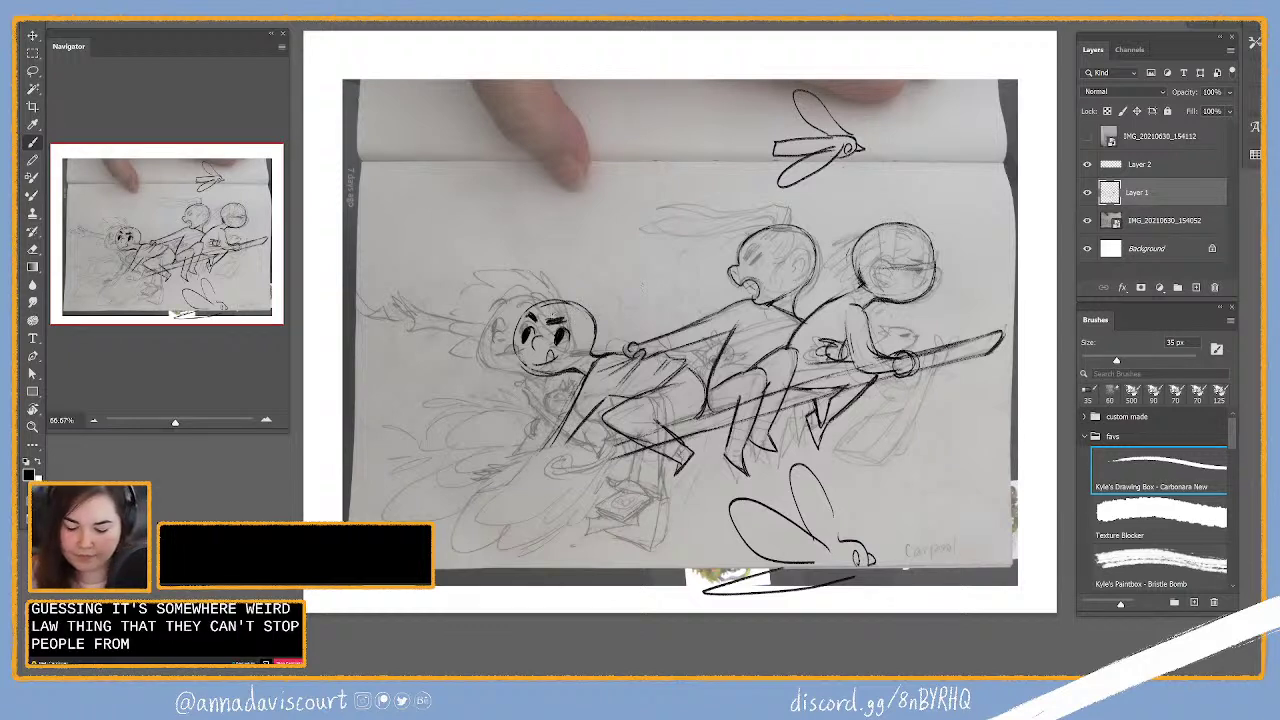
Step: Refine the leftmost rider's eyebrows and face outline, and draw an ear at the side of the head facing the shoulder
{"action": "key", "text": "e"}
{"action": "left_click_drag", "start_coordinate": [550, 318], "coordinate": [562, 322]}
{"action": "key", "text": "b"}
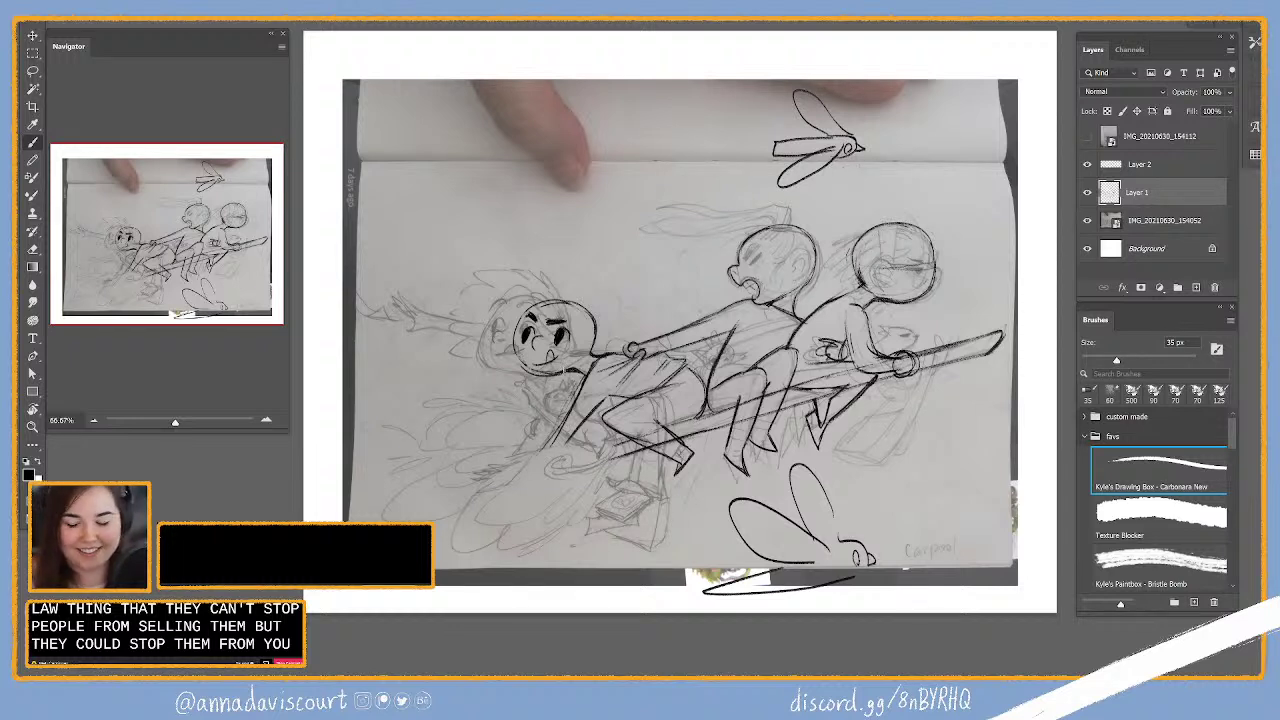
{"action": "key", "text": "e"}
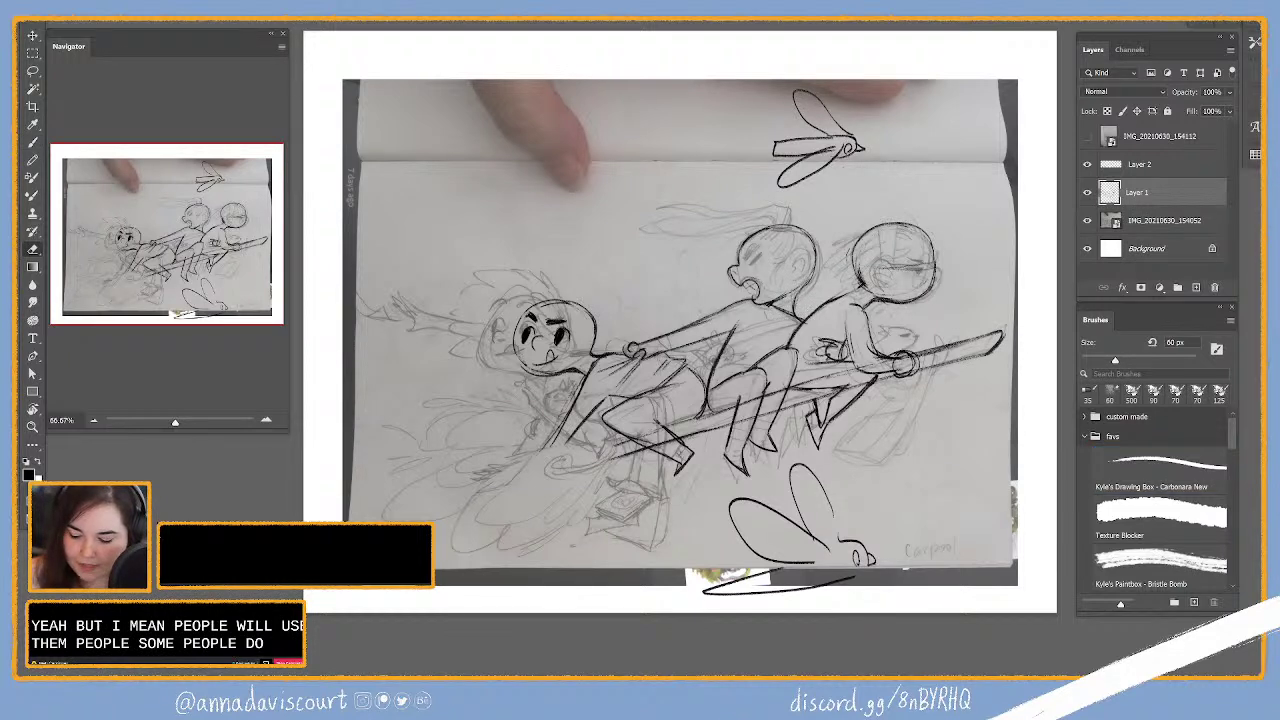
{"action": "key", "text": "b"}
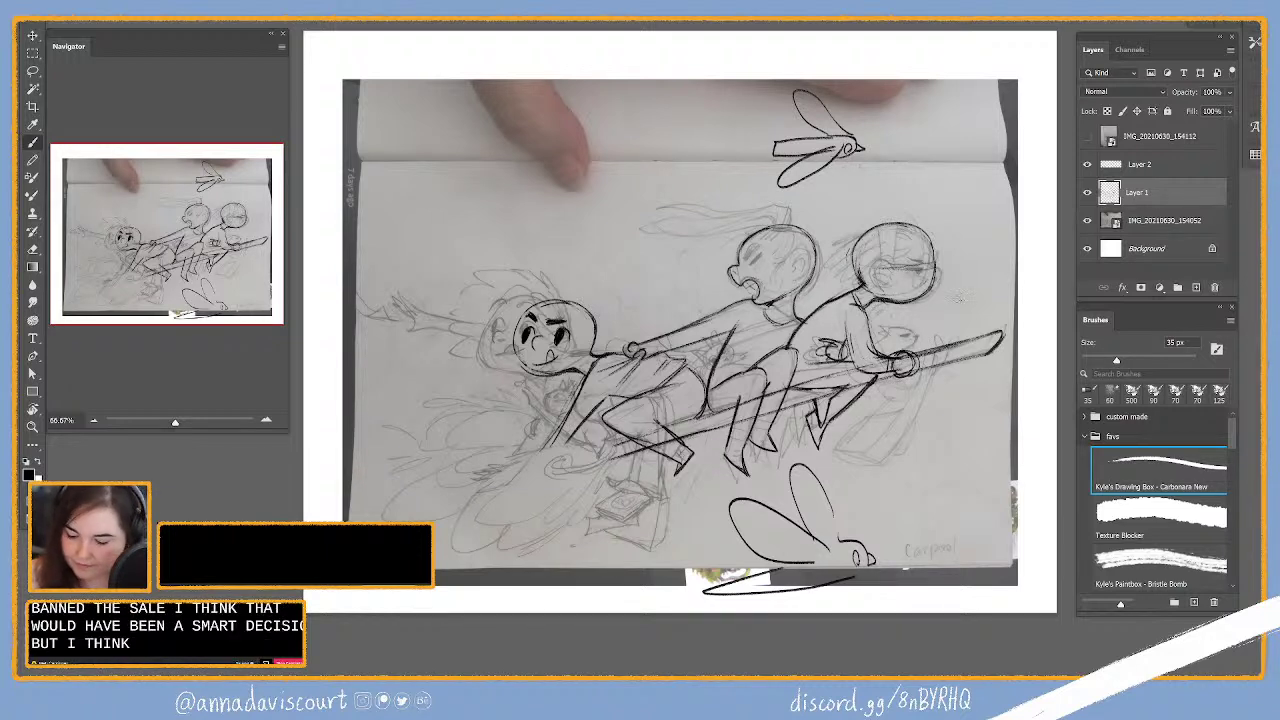
{"action": "key", "text": "e"}
{"action": "key", "text": "b"}
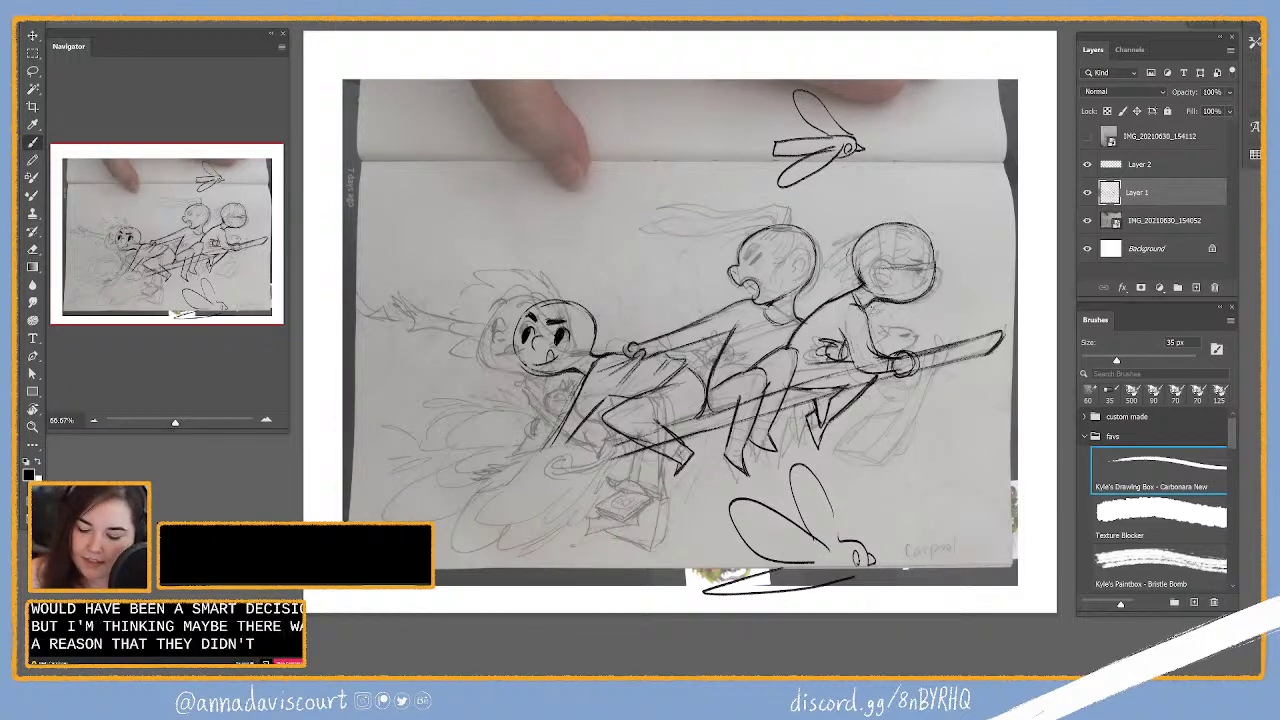
{"action": "key", "text": "e"}
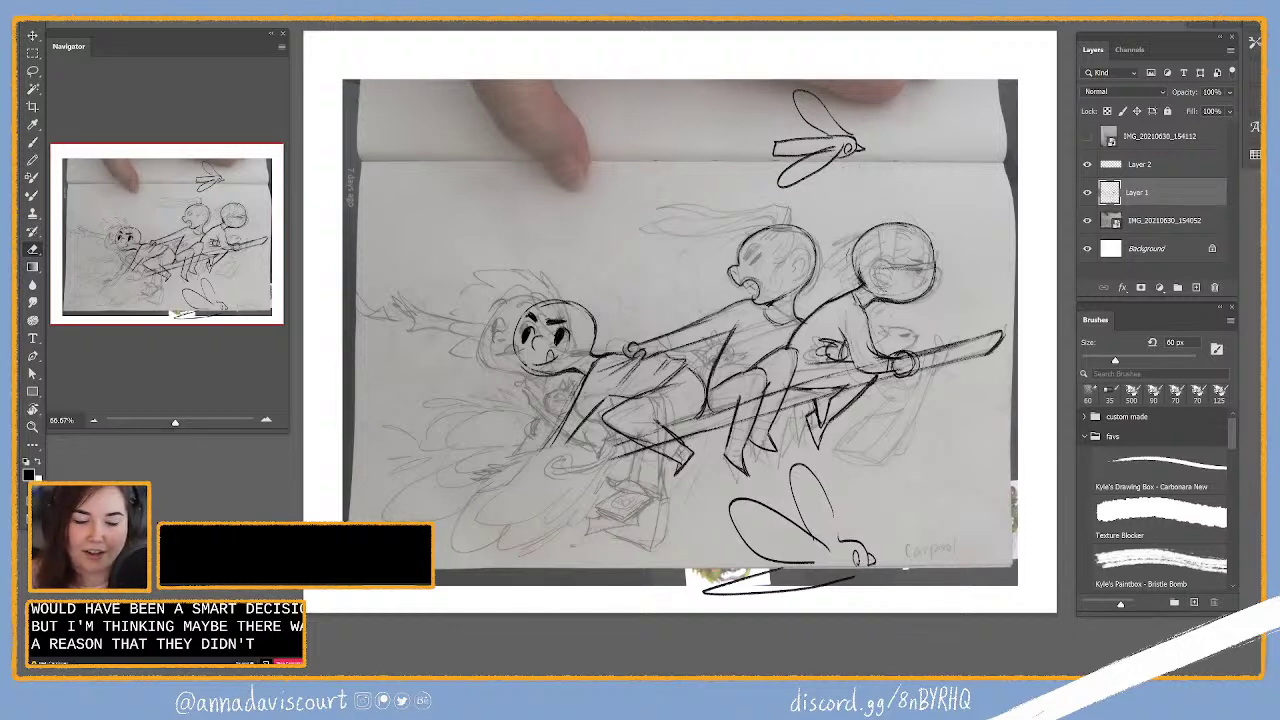
{"action": "key", "text": "b"}
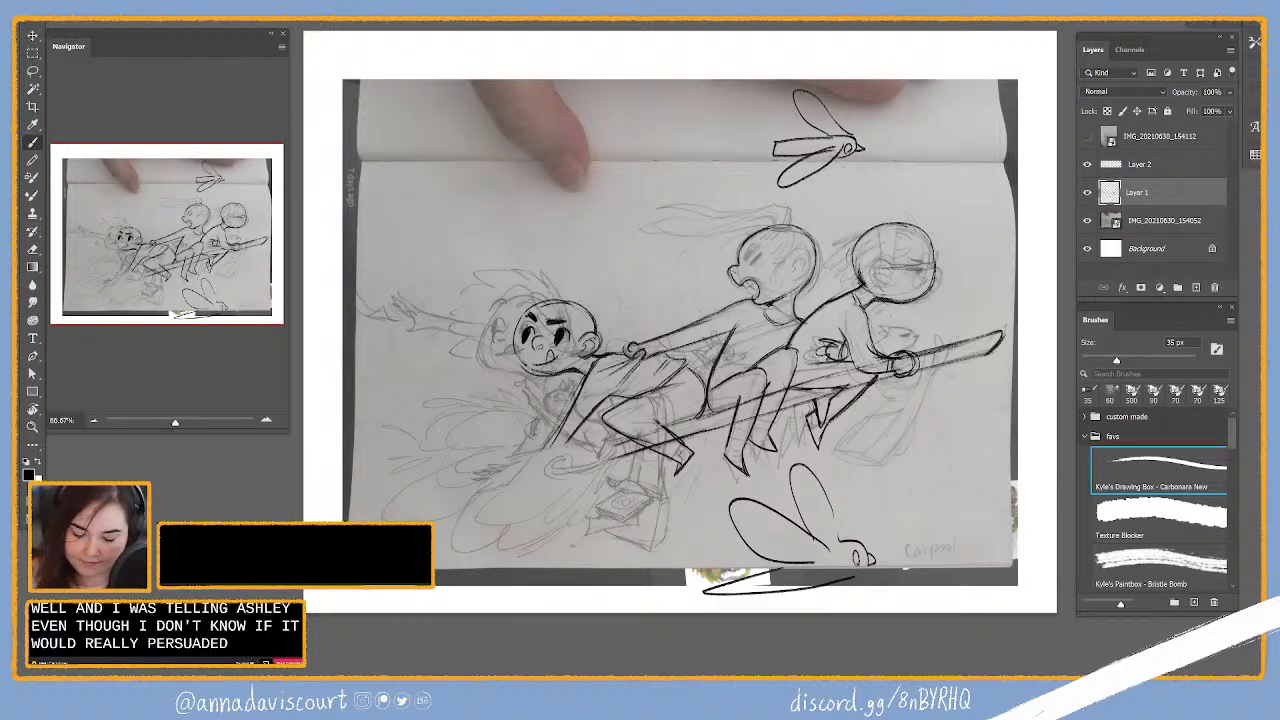
Step: Try to draw the leftmost rider's outstretched arm with a jagged sleeve edge behind the head
{"action": "left_click_drag", "start_coordinate": [455, 355], "coordinate": [520, 337]}
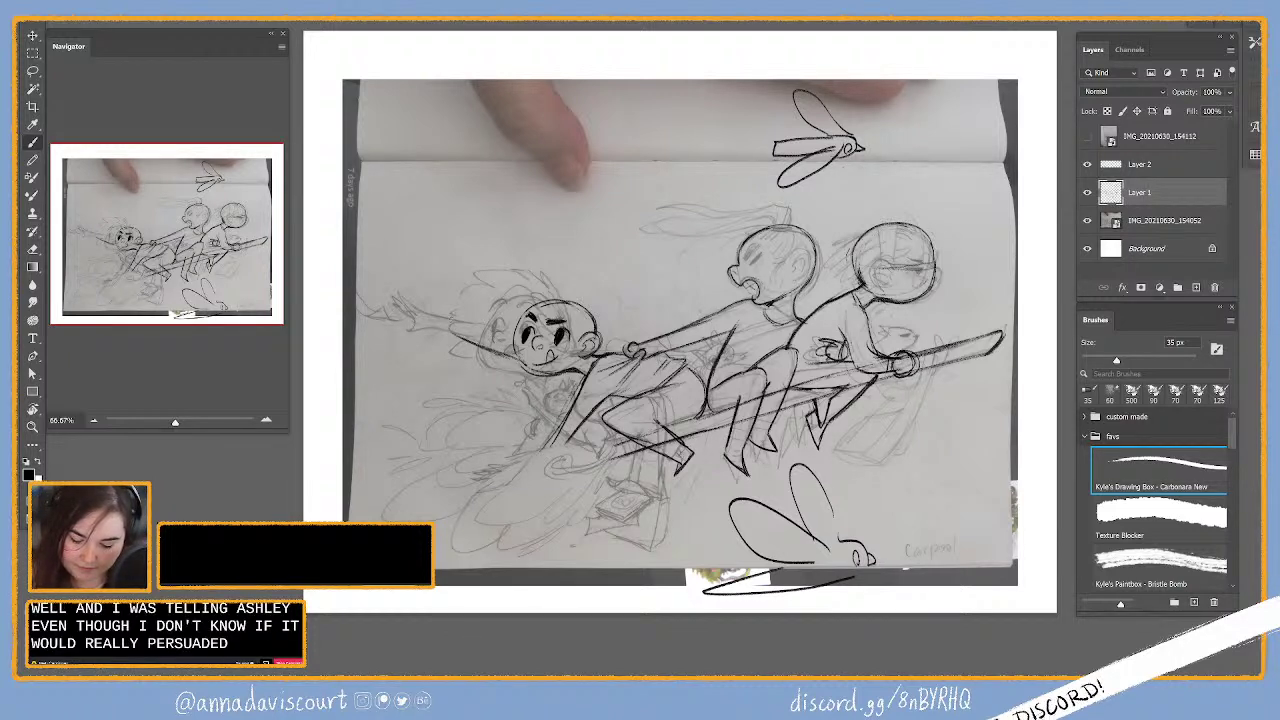
{"action": "key", "text": "e"}
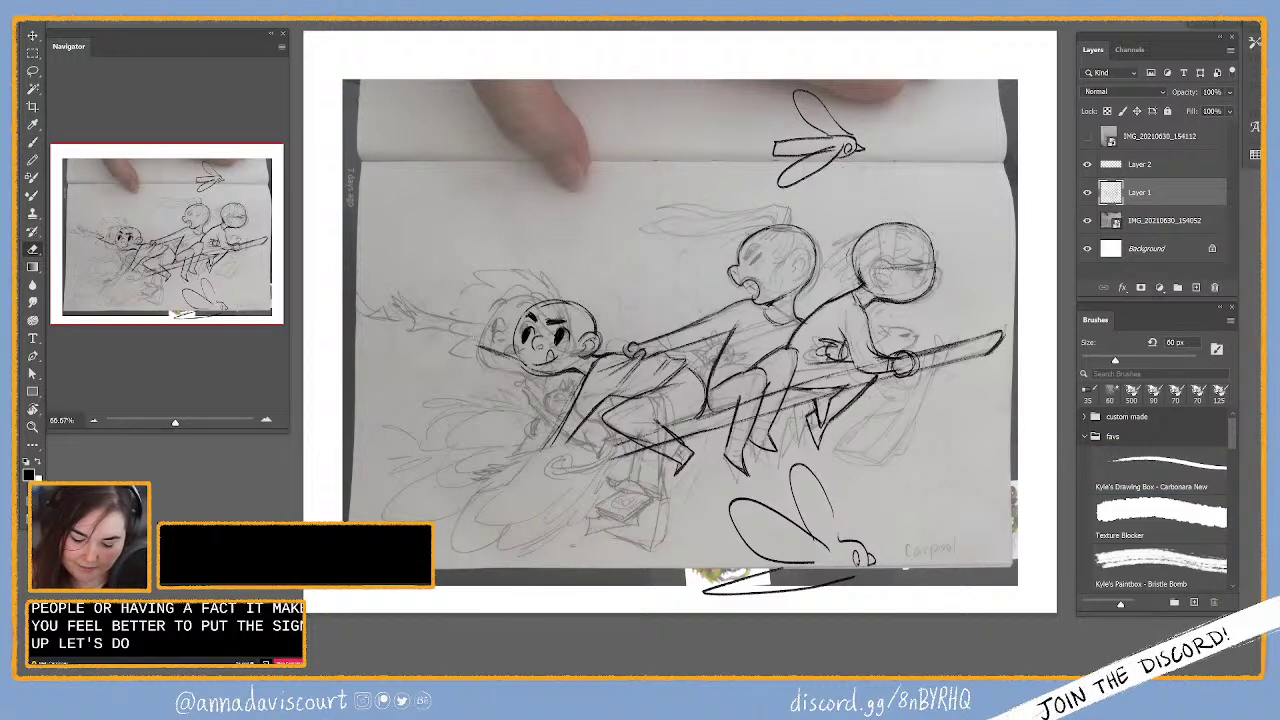
{"action": "key", "text": "b"}
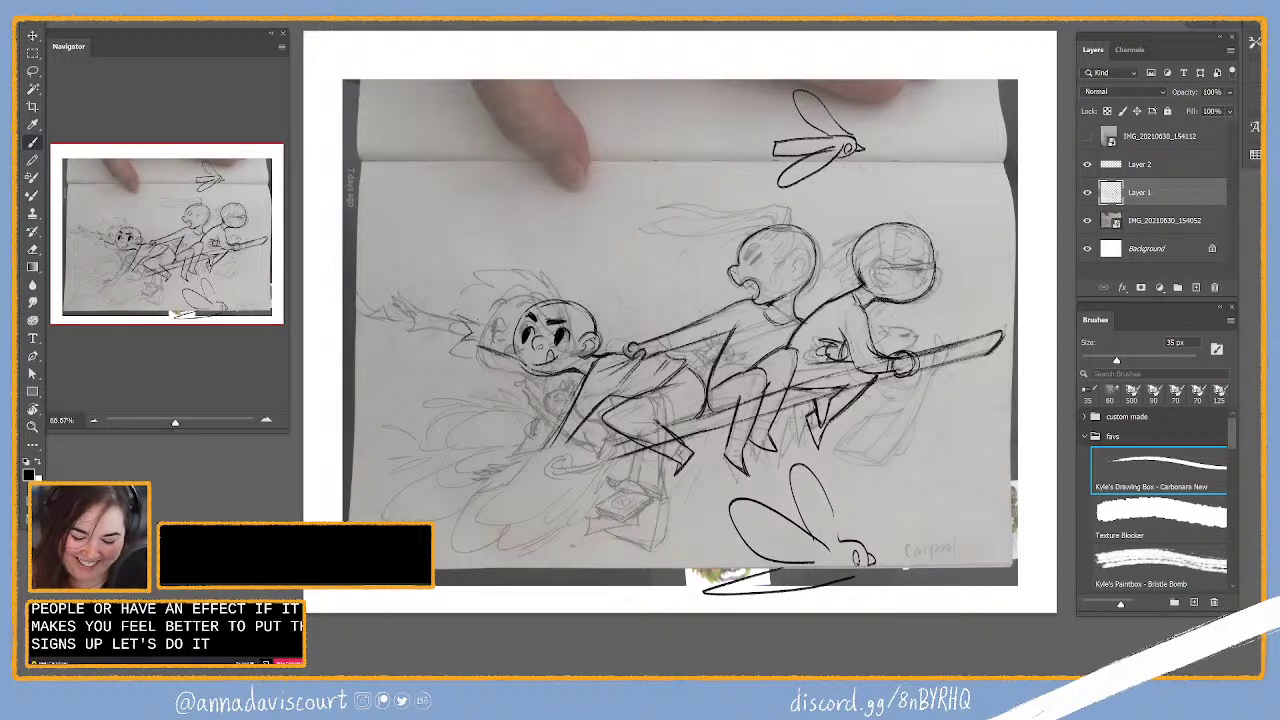
{"action": "left_click_drag", "start_coordinate": [460, 310], "coordinate": [516, 340]}
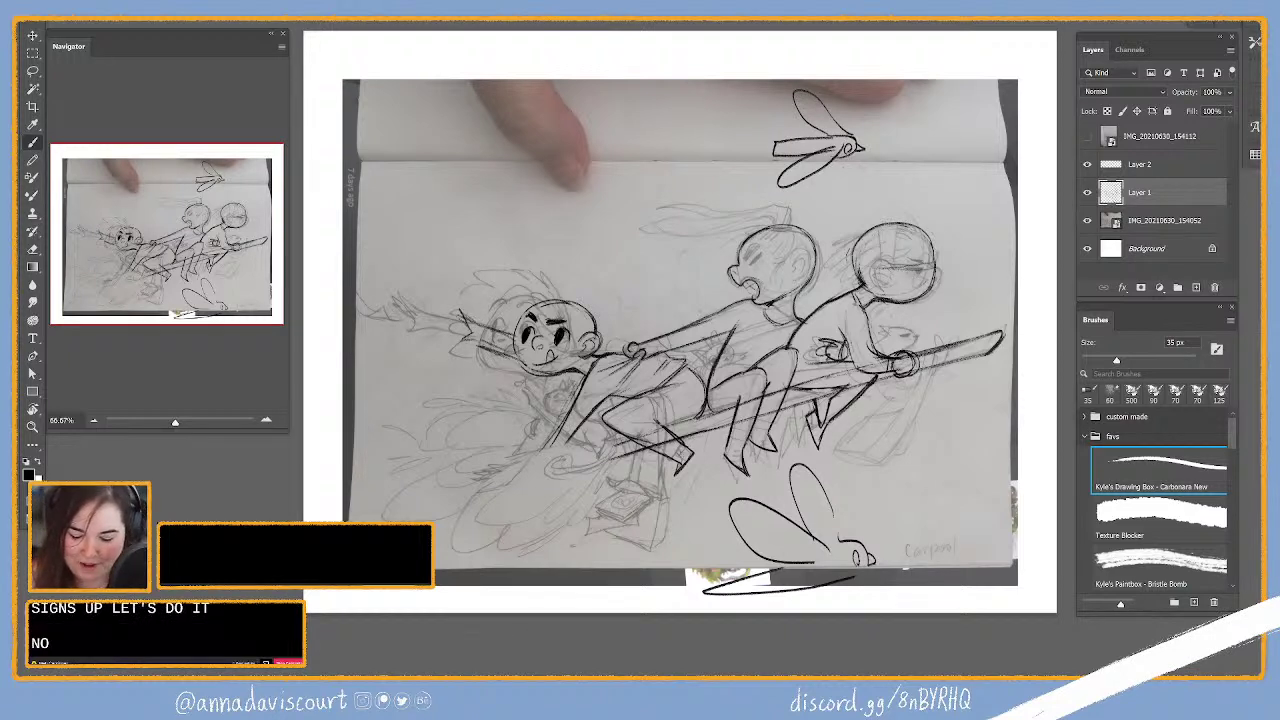
{"action": "key", "text": "e"}
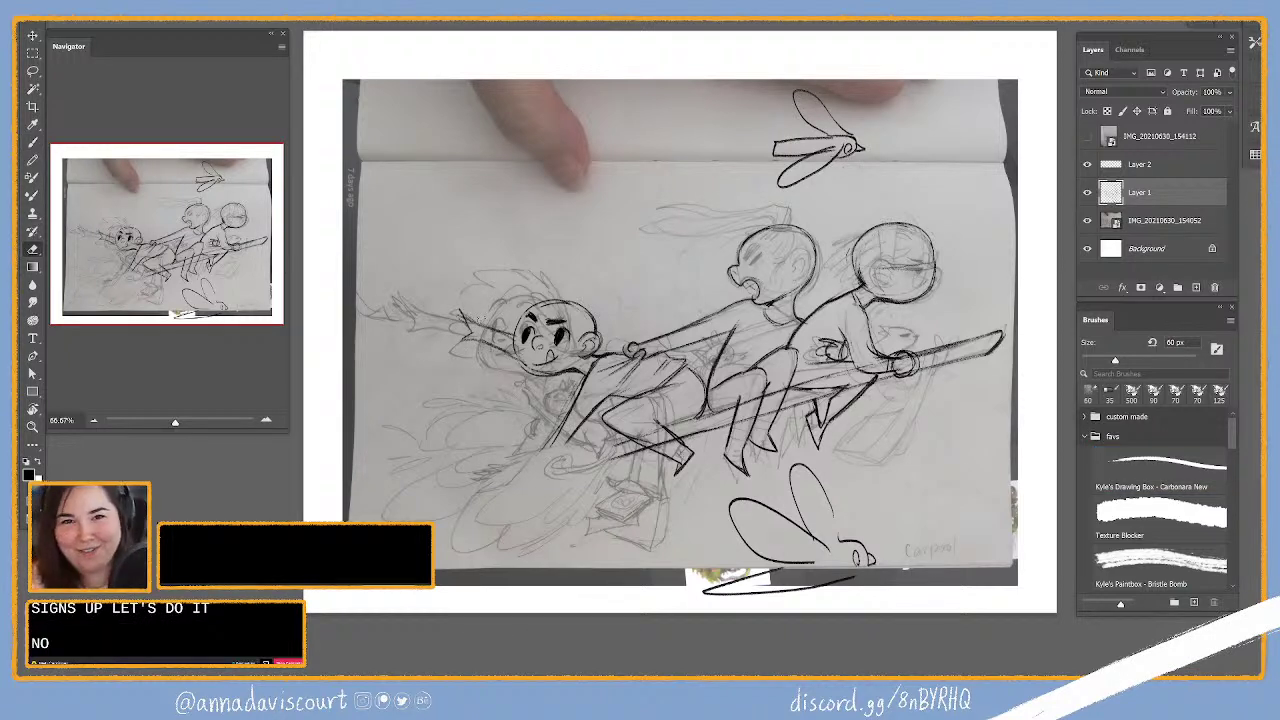
Step: Redraw the middle rider's hand gripping the leftmost rider's shoulder, and erase the trial arm and sleeve behind the leftmost head
{"action": "key", "text": "b"}
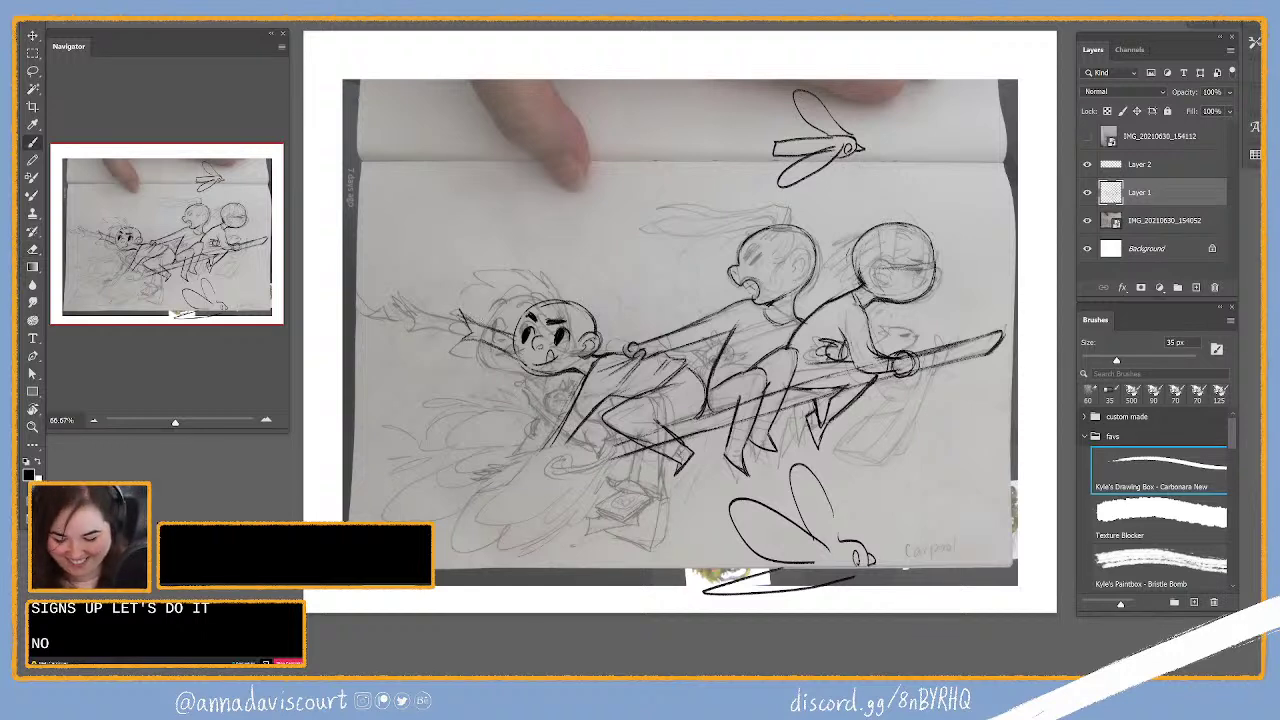
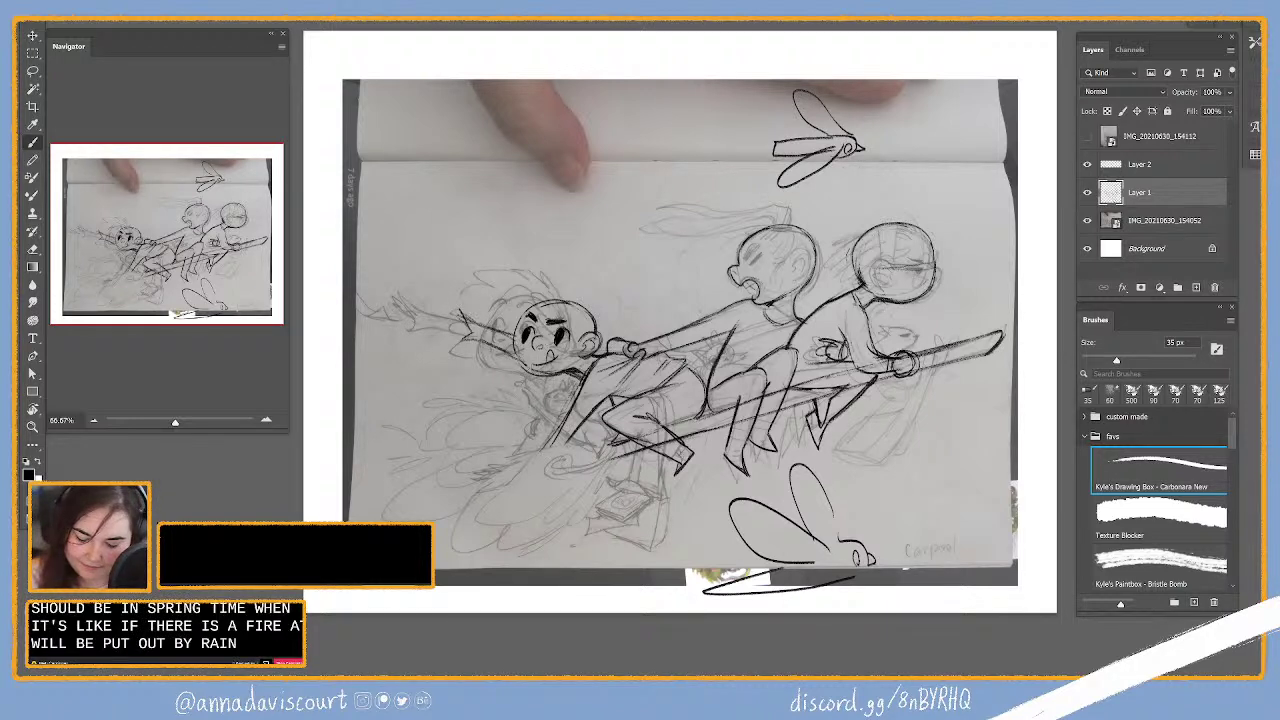
{"action": "key", "text": "e"}
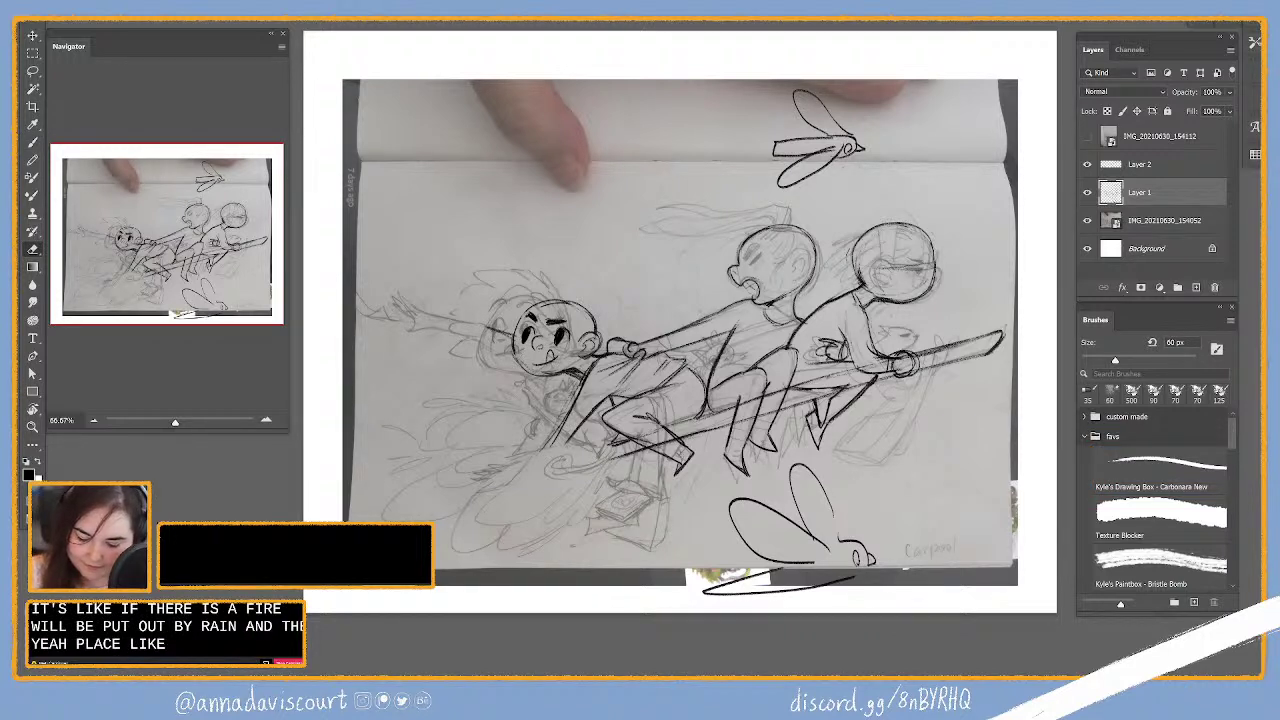
{"action": "key", "text": "b"}
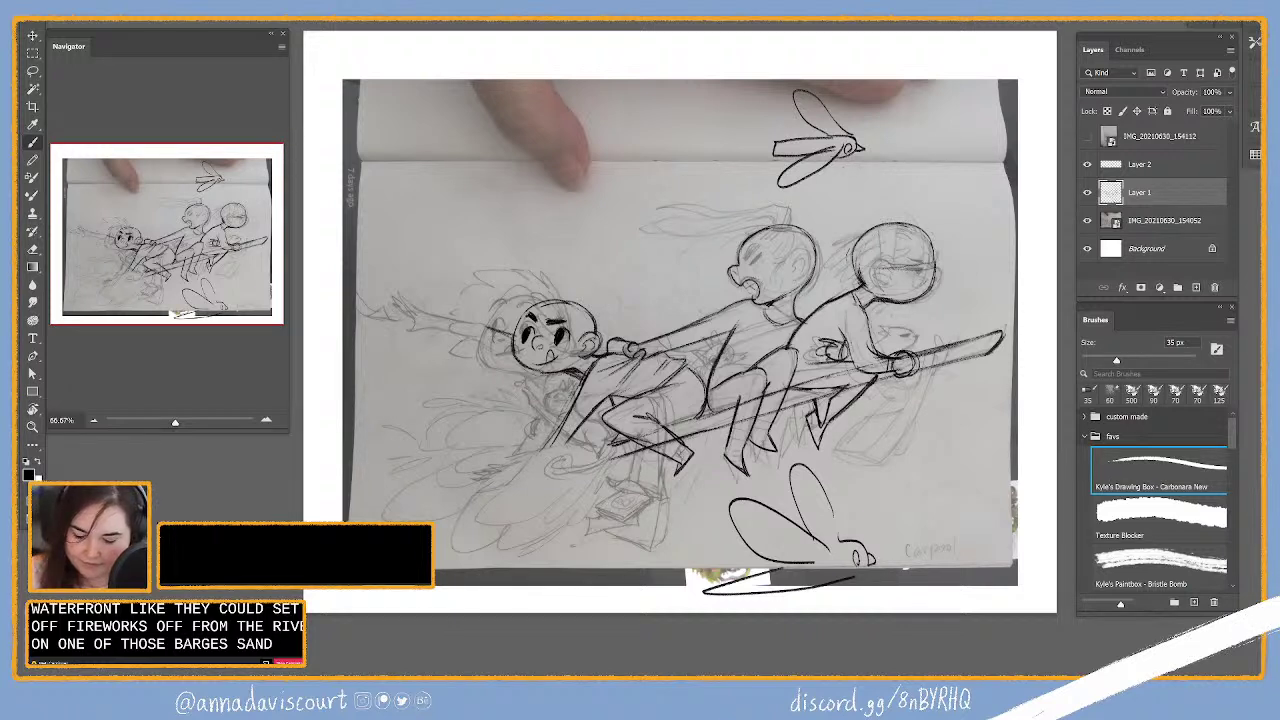
Step: Draw the leftmost rider's wavy hair tufts above the face and extend the lowered arm downward, erasing stray torso creases
{"action": "left_click_drag", "start_coordinate": [510, 290], "coordinate": [600, 318]}
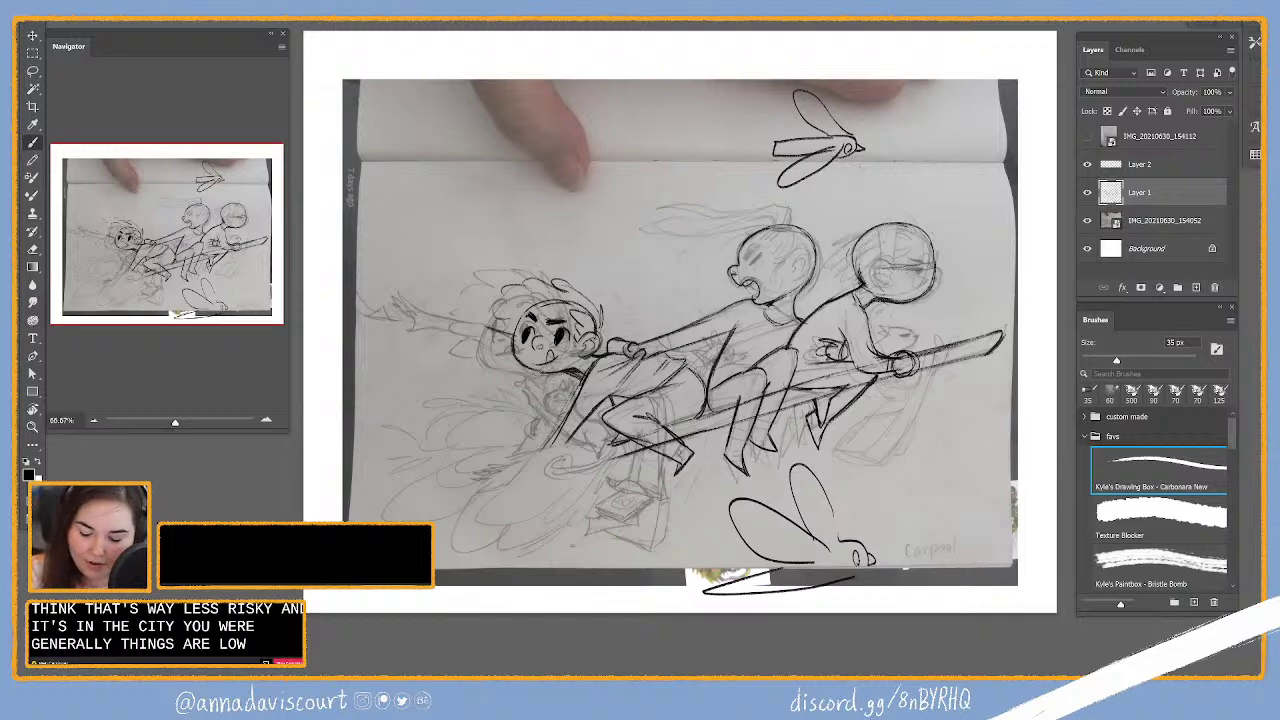
{"action": "left_click_drag", "start_coordinate": [592, 302], "coordinate": [604, 332]}
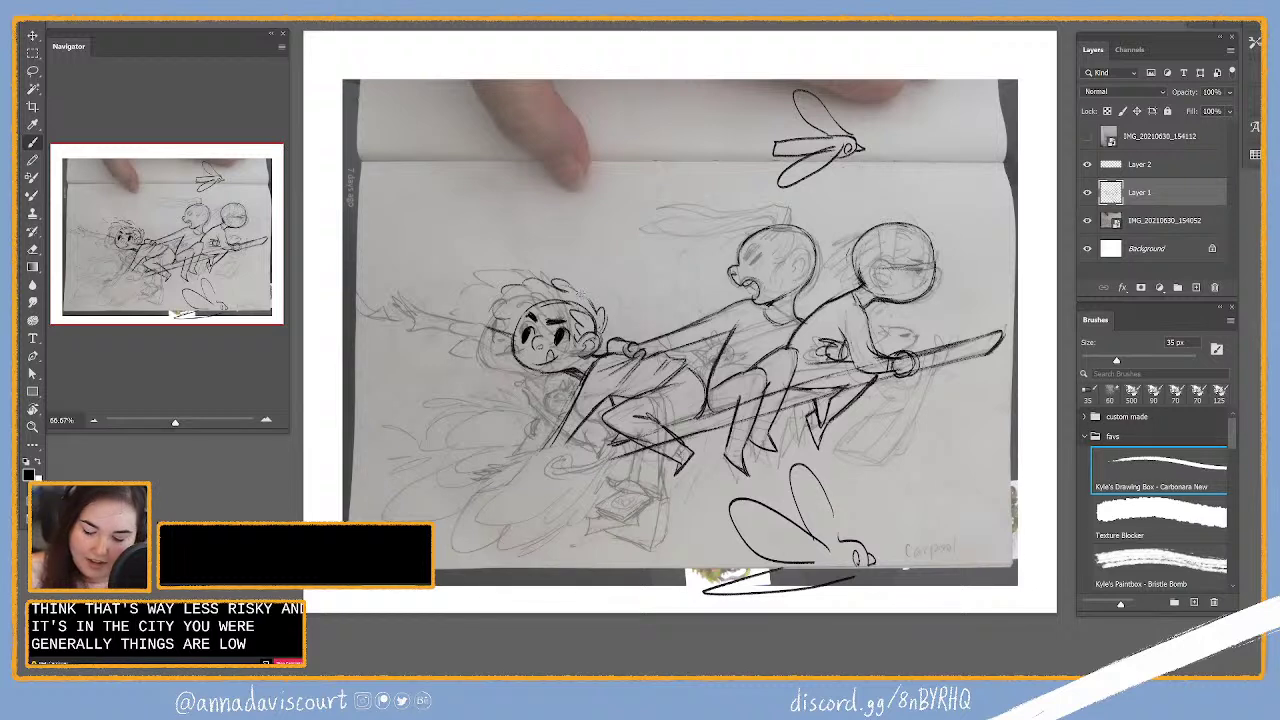
{"action": "key", "text": "ctrl+z"}
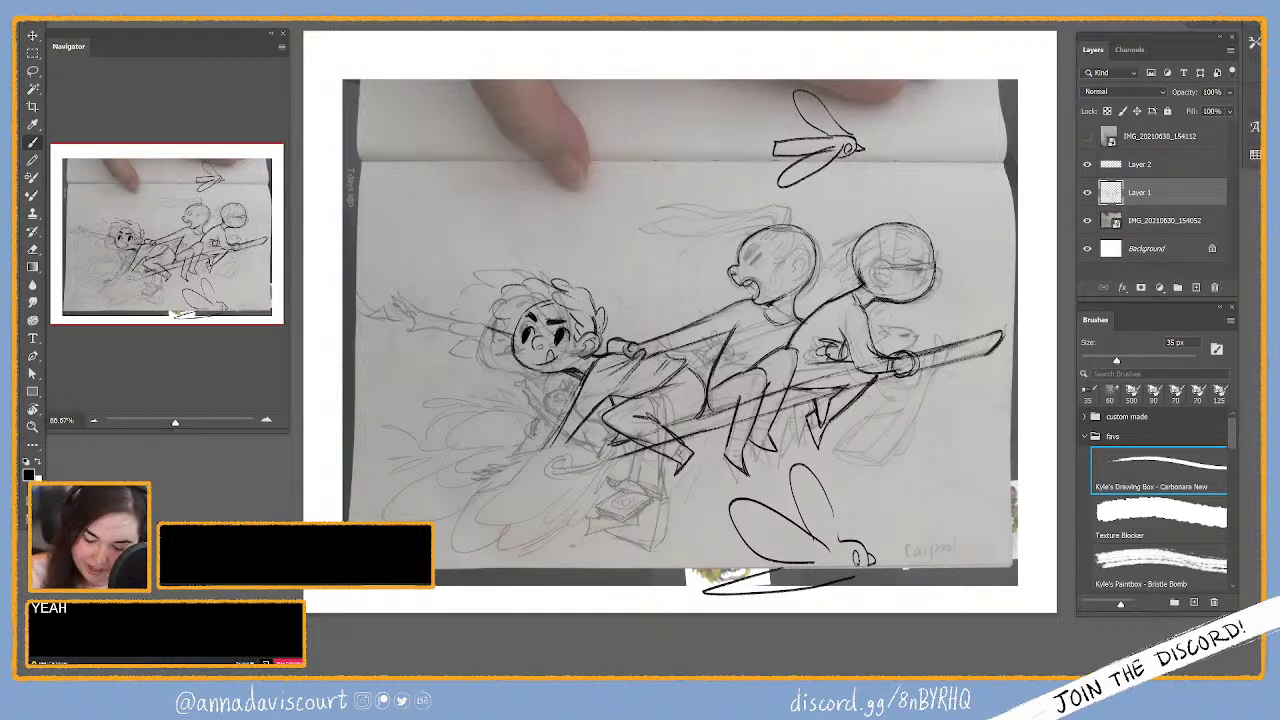
{"action": "left_click_drag", "start_coordinate": [524, 470], "coordinate": [572, 436]}
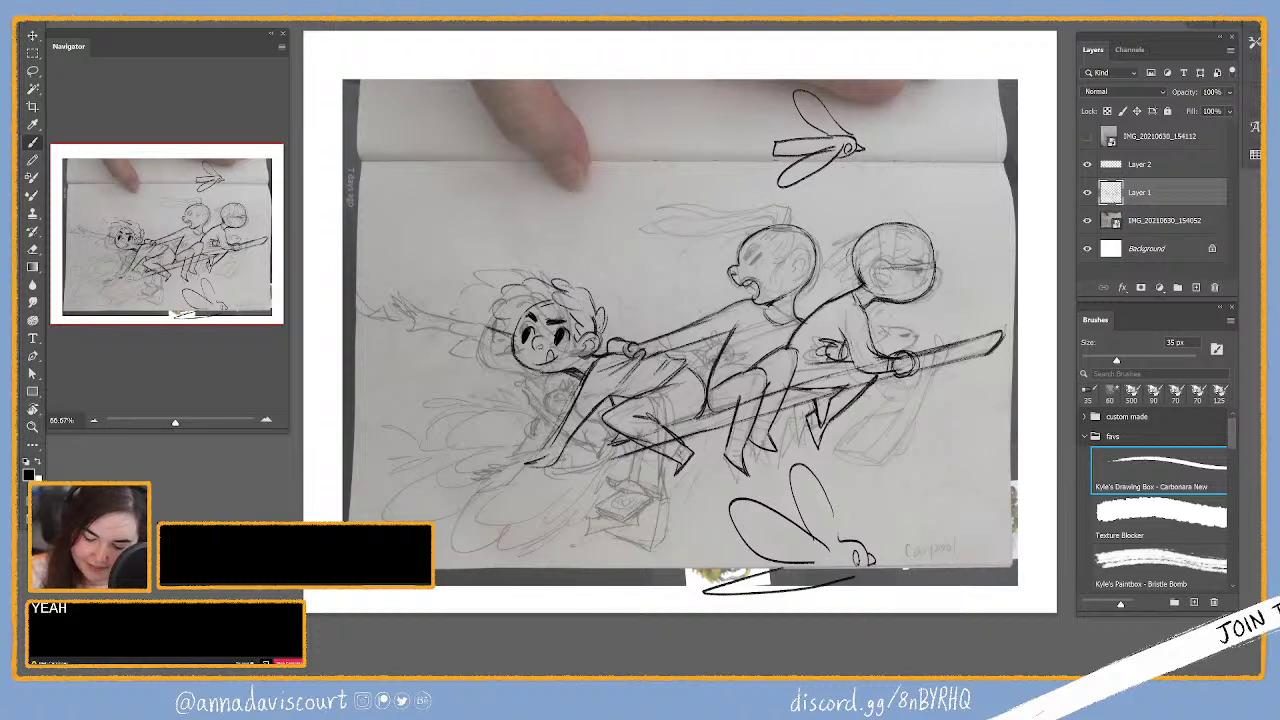
{"action": "key", "text": "e"}
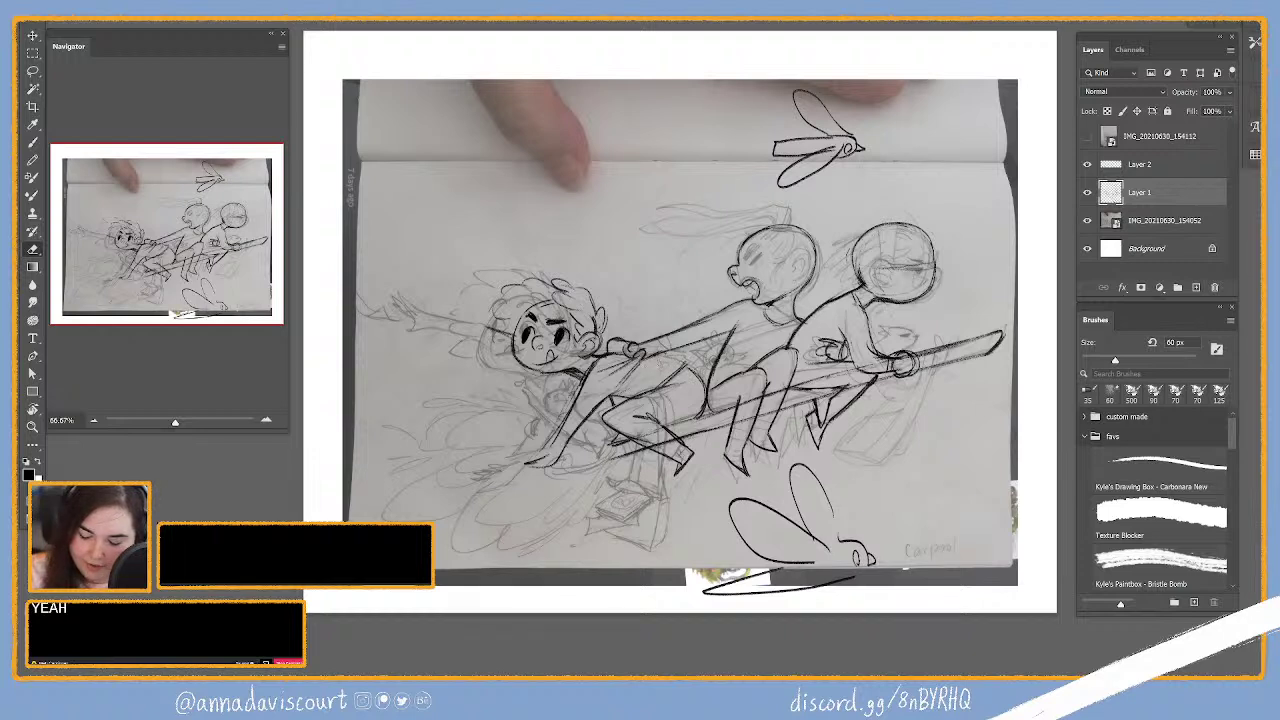
Step: Draw the middle rider's dark slanted eyes and ear, and replace part of the torso line with a small circle at the waist
{"action": "key", "text": "b"}
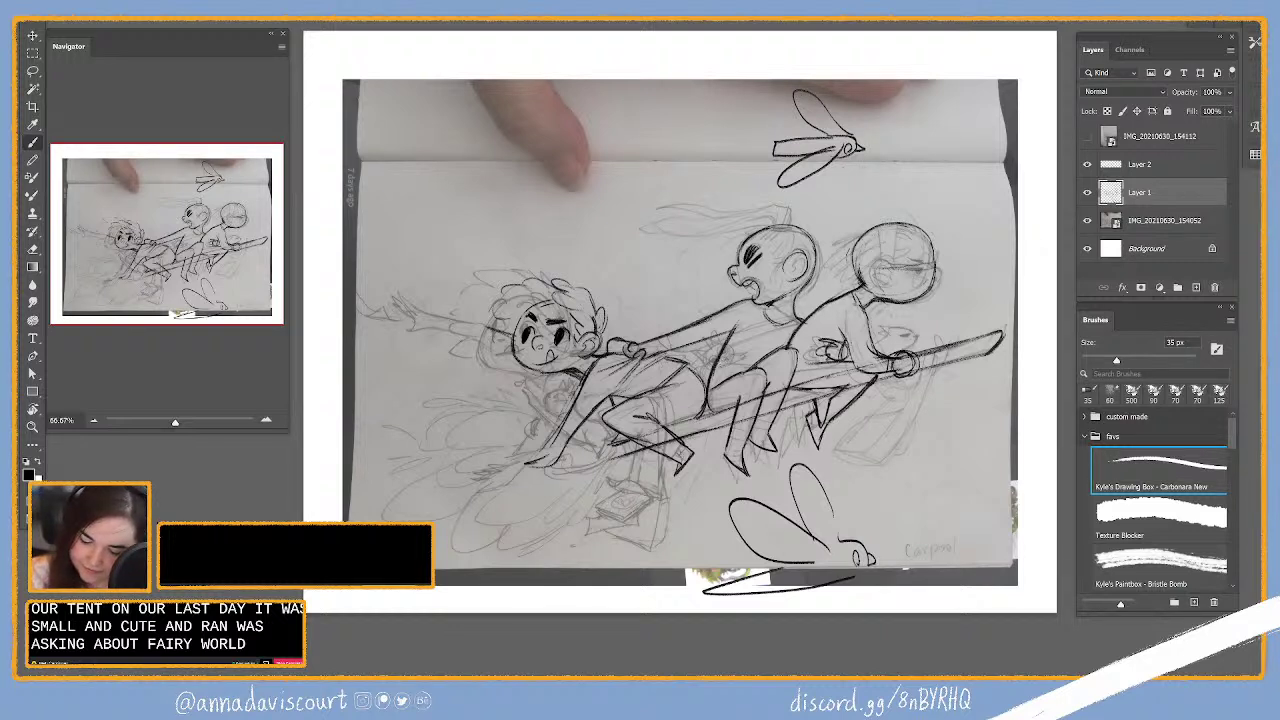
{"action": "key", "text": "e"}
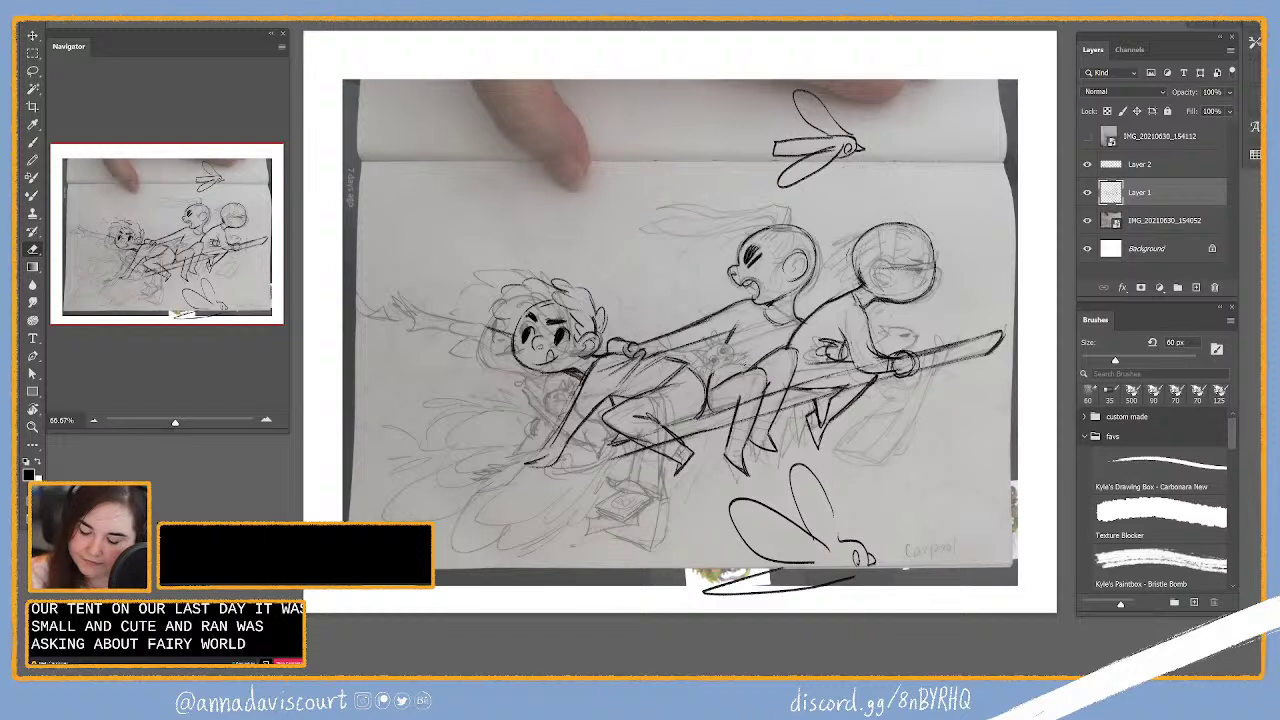
{"action": "left_click", "coordinate": [1160, 470]}
{"action": "key", "text": "e"}
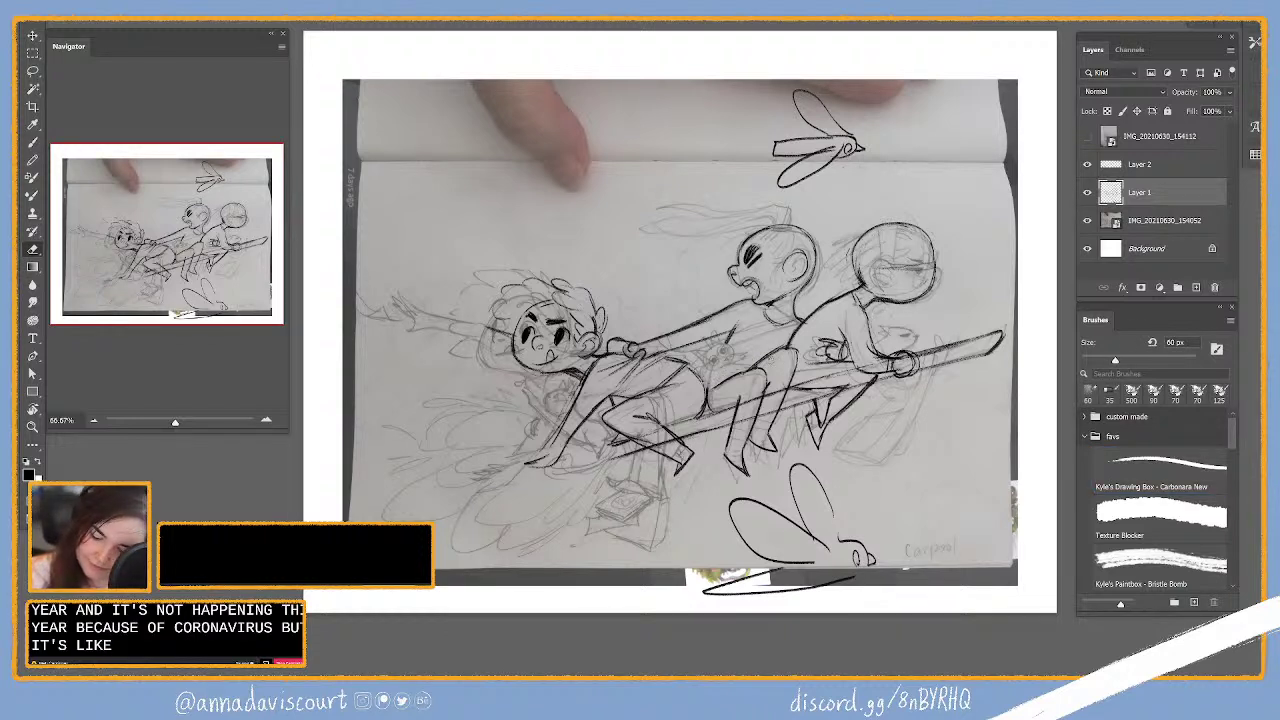
{"action": "key", "text": "b"}
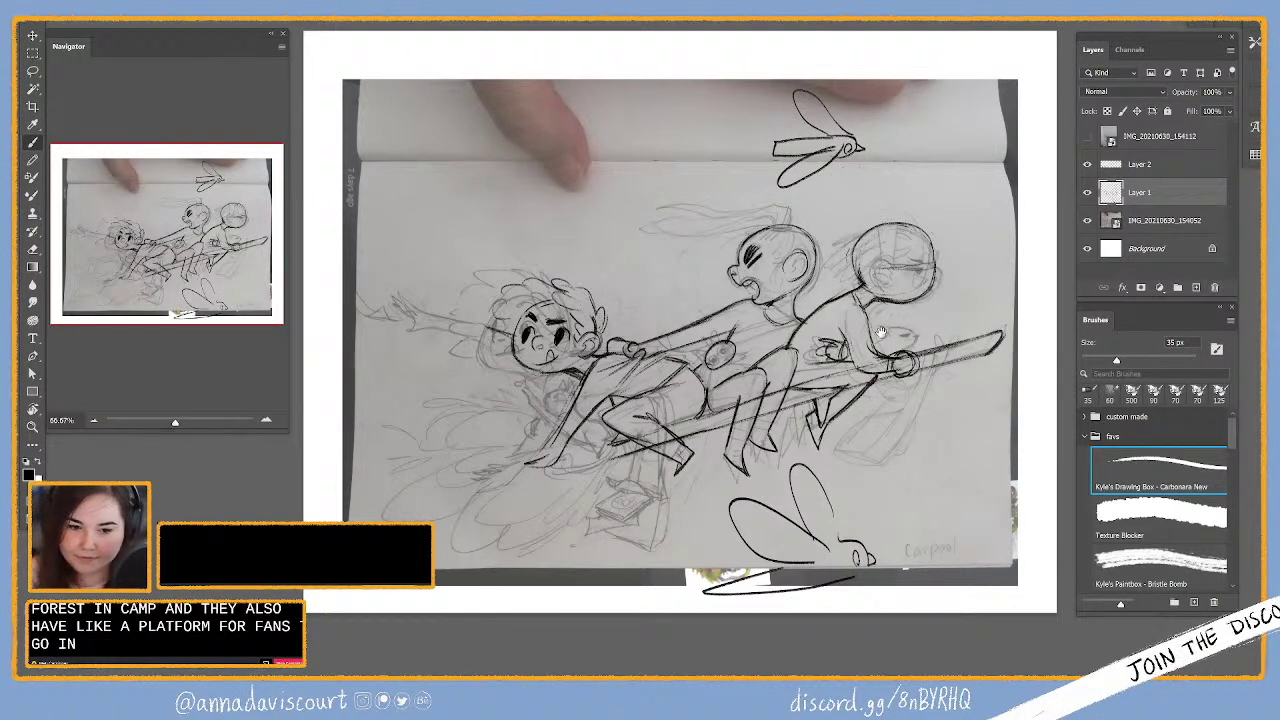
Step: Draw two round ringed eyes with dark pupils on the small circle at the middle rider's waist
{"action": "key", "text": "ctrl+plus"}
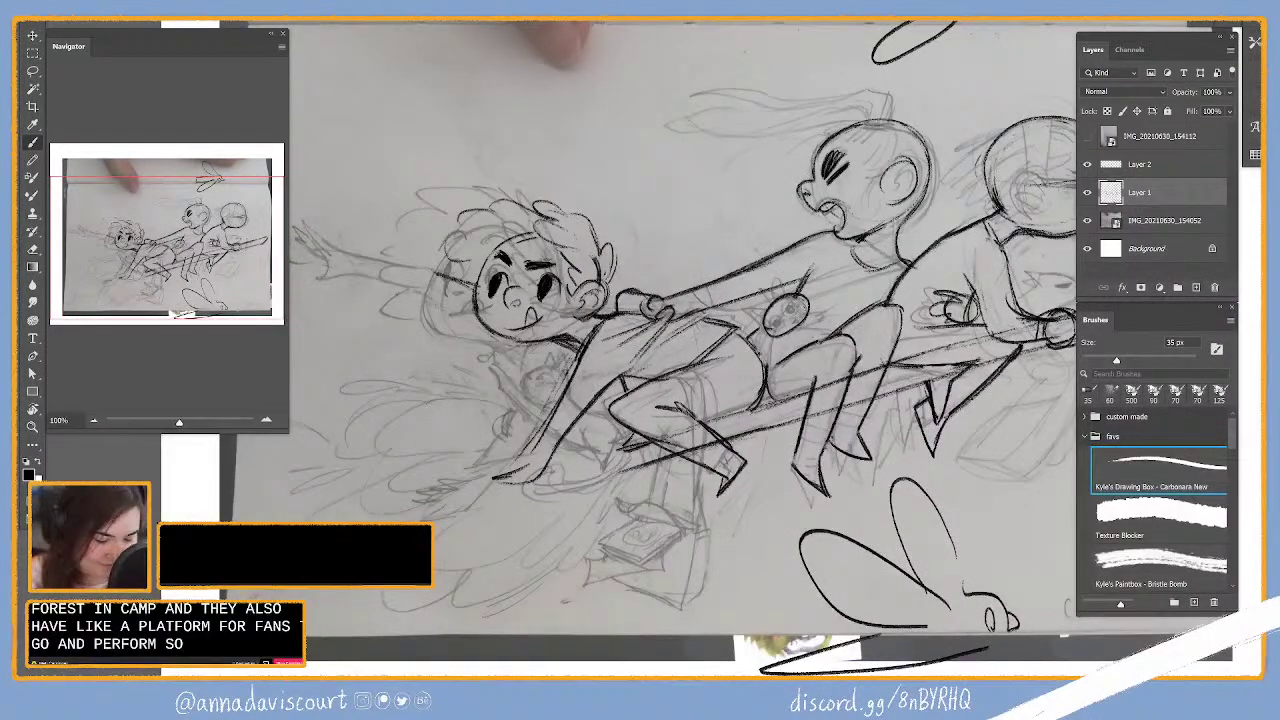
{"action": "key", "text": "e"}
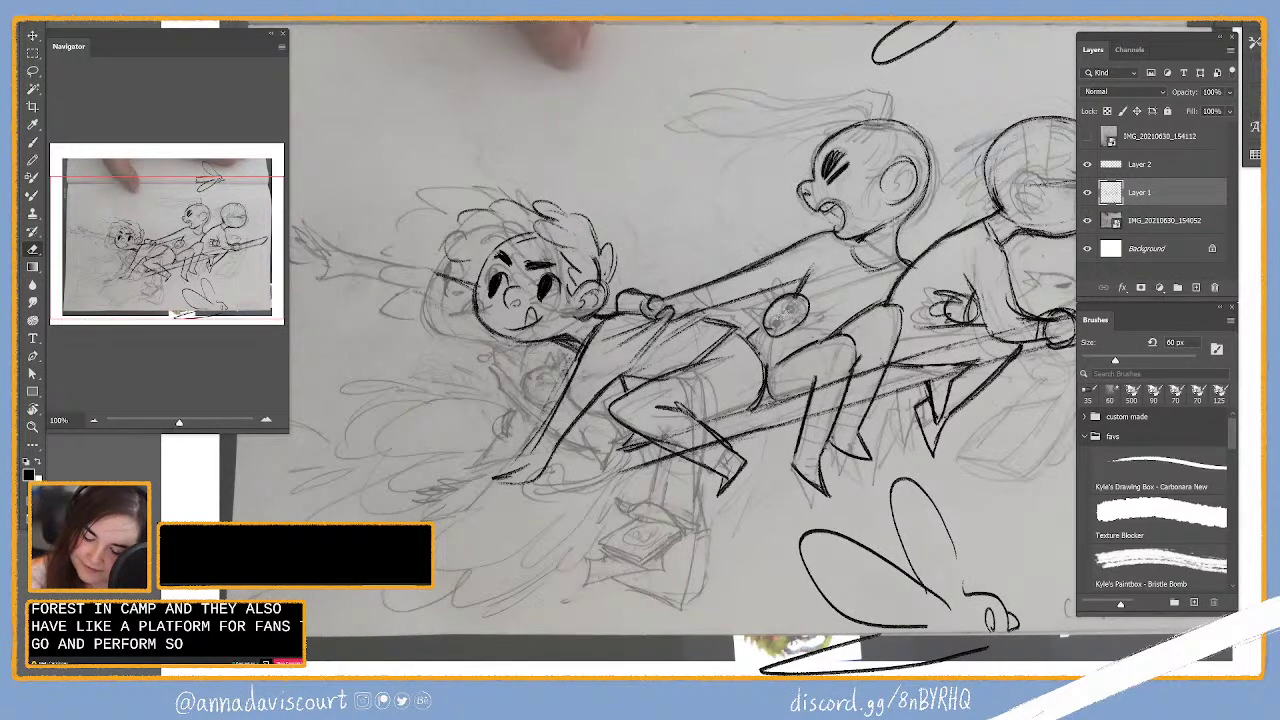
{"action": "key", "text": "b"}
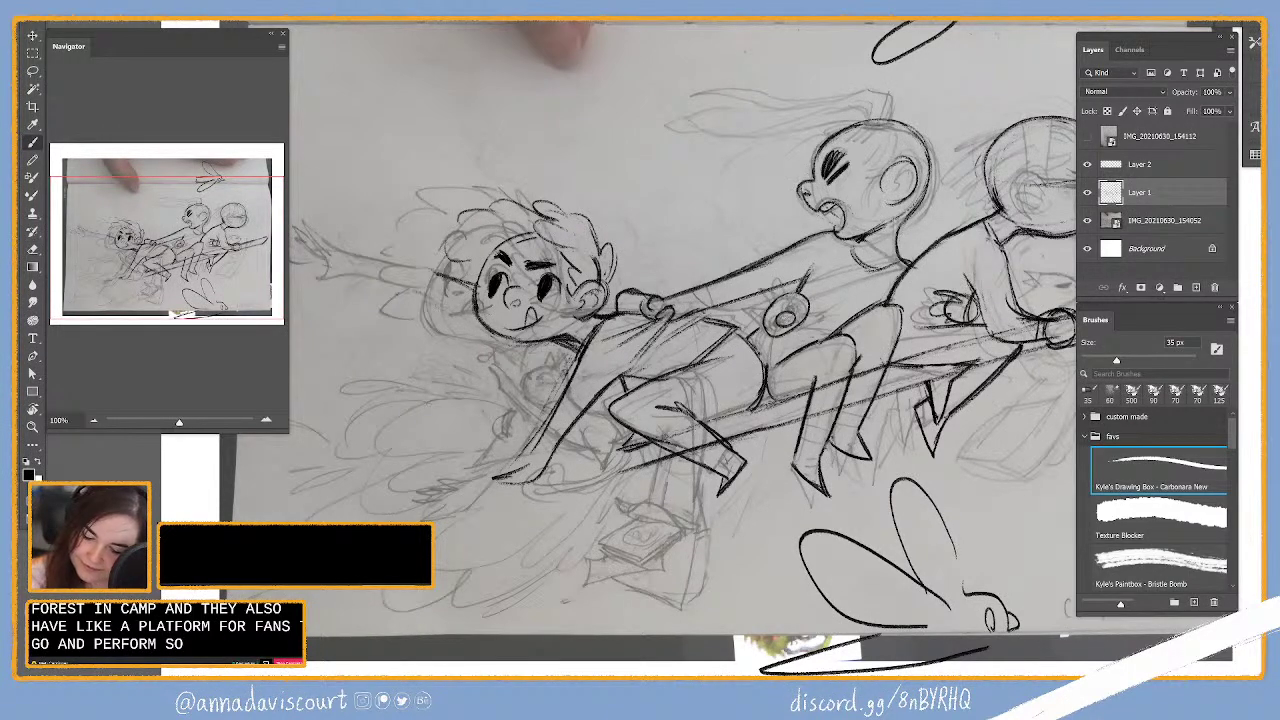
{"action": "left_click_drag", "start_coordinate": [783, 312], "coordinate": [789, 318]}
{"action": "left_click_drag", "start_coordinate": [804, 295], "coordinate": [804, 320]}
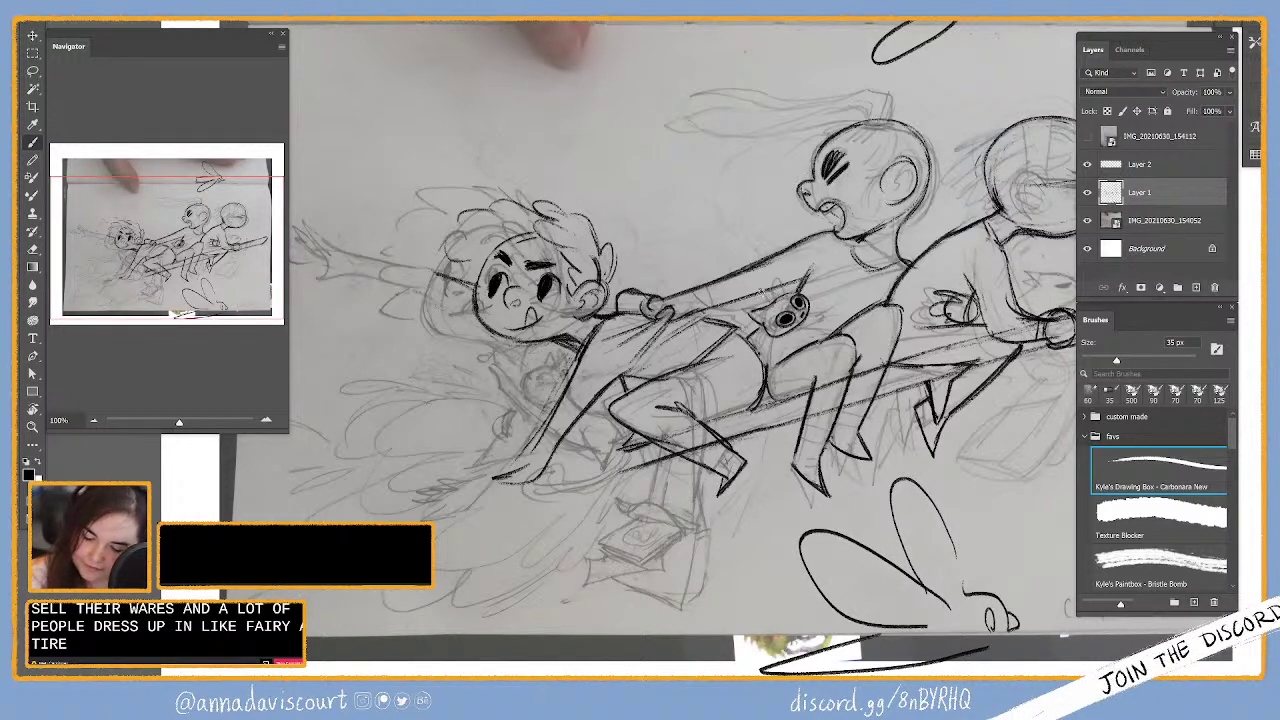
Step: Add pointed spikes around the small round-eyed head at the middle rider's waist, erasing and redrawing strokes to tidy them
{"action": "key", "text": "e"}
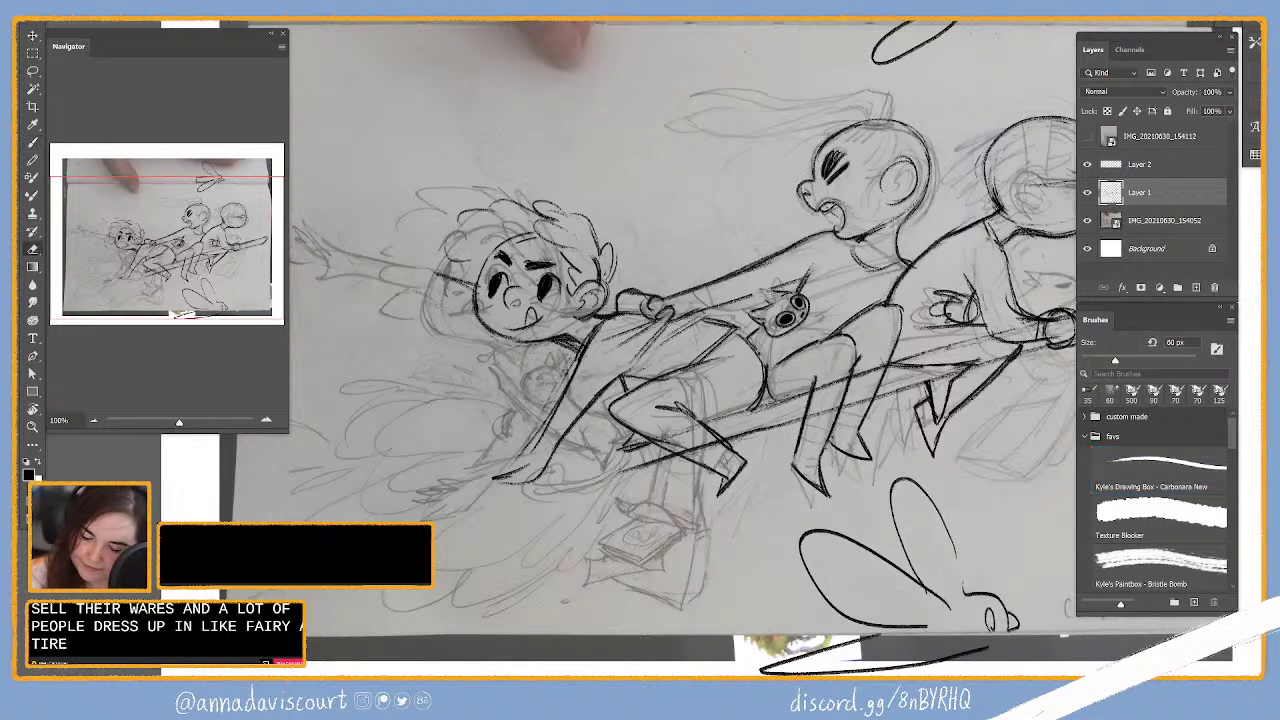
{"action": "key", "text": "b"}
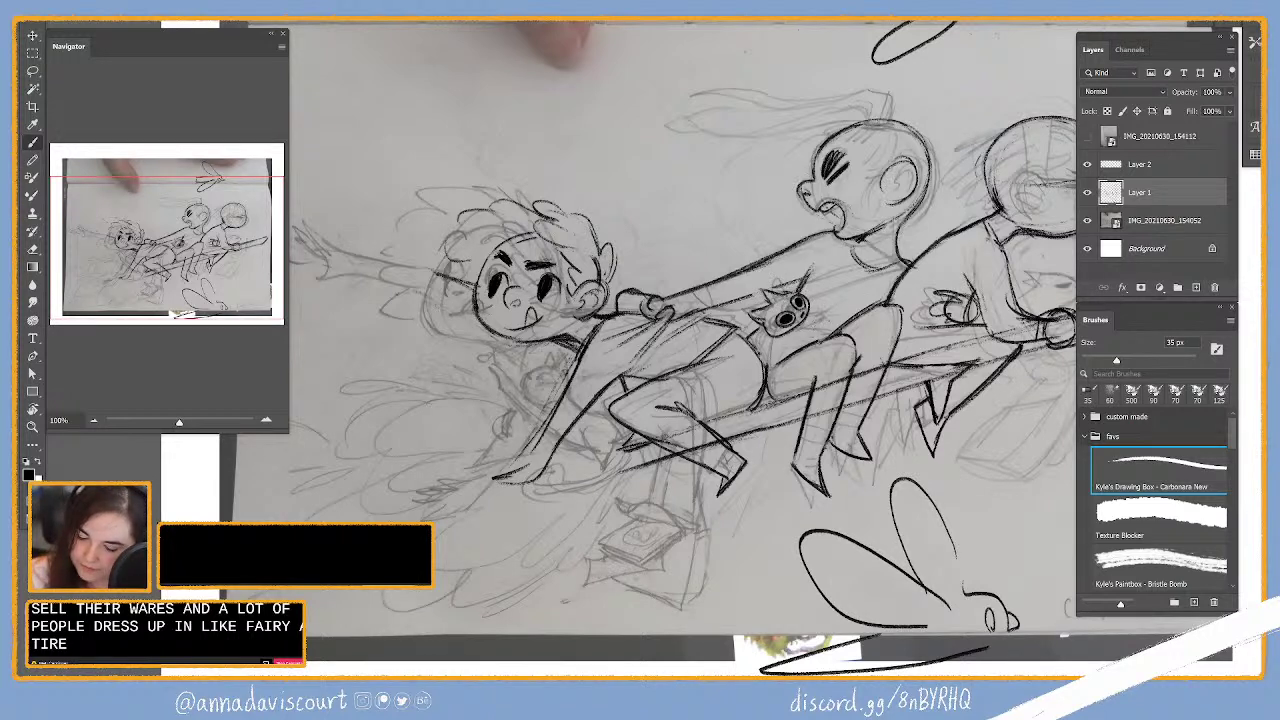
{"action": "left_click_drag", "start_coordinate": [828, 318], "coordinate": [782, 298]}
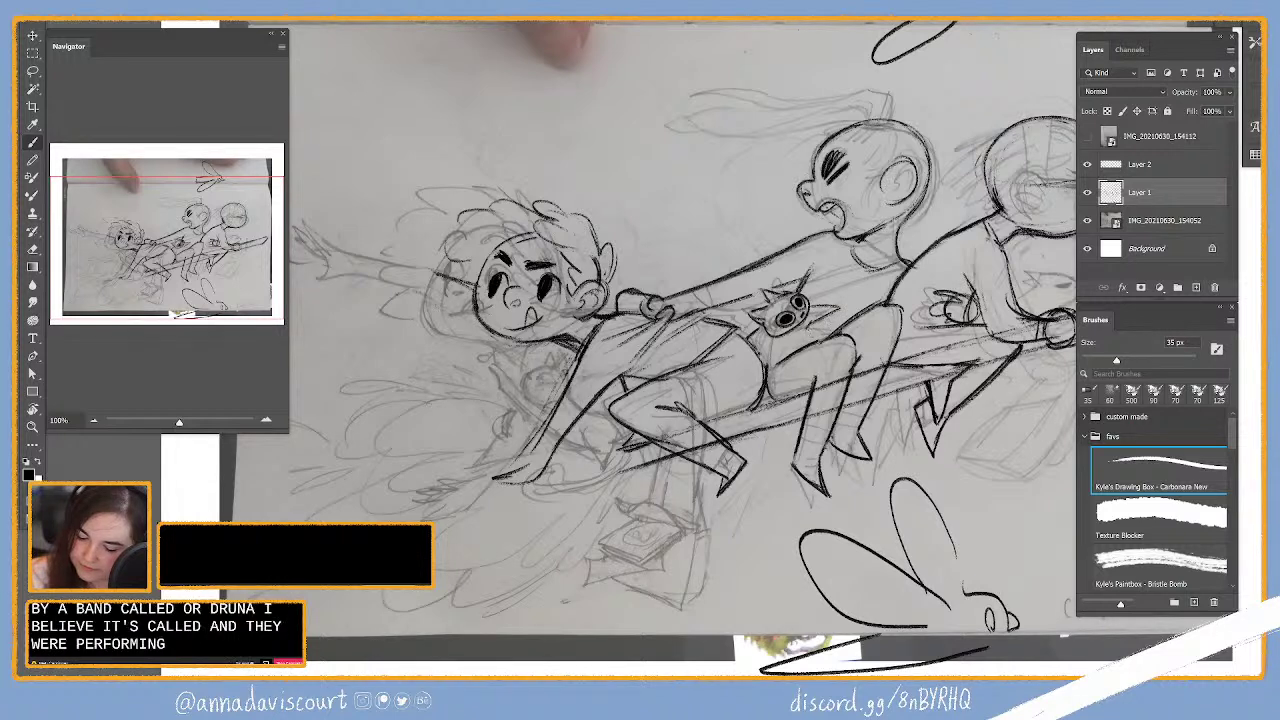
{"action": "left_click_drag", "start_coordinate": [830, 324], "coordinate": [772, 364]}
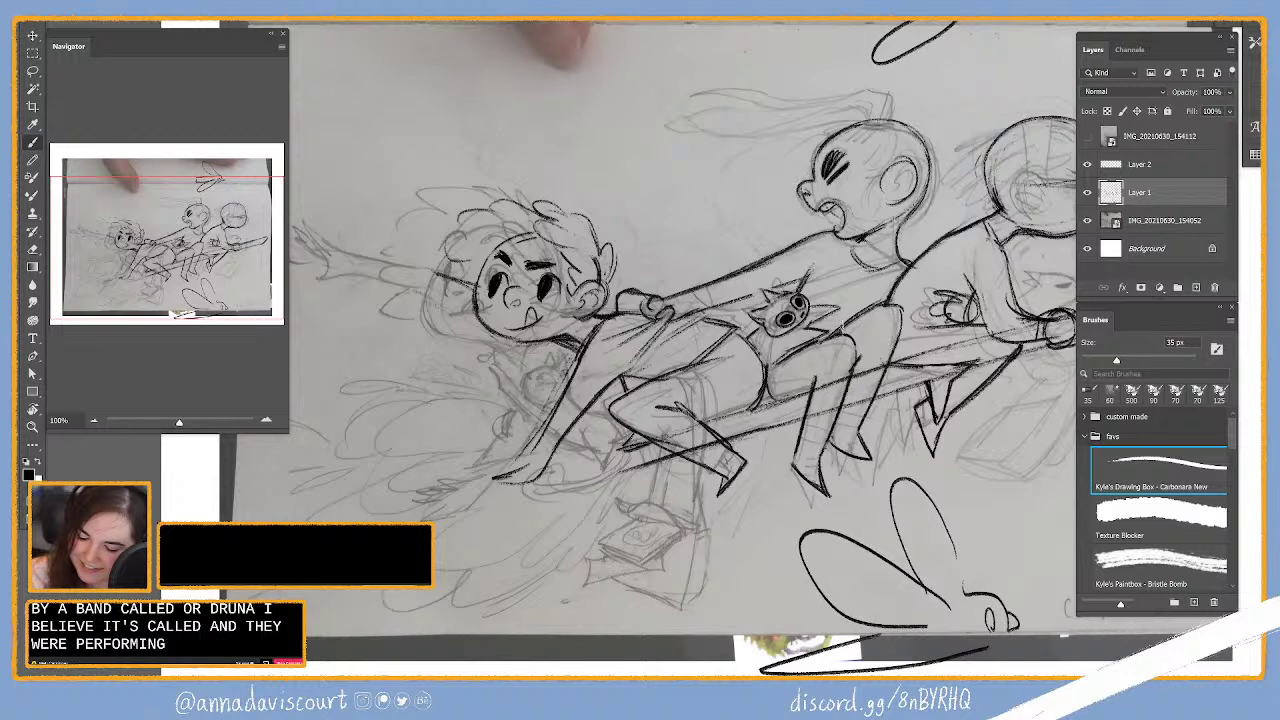
{"action": "left_click_drag", "start_coordinate": [858, 298], "coordinate": [834, 330]}
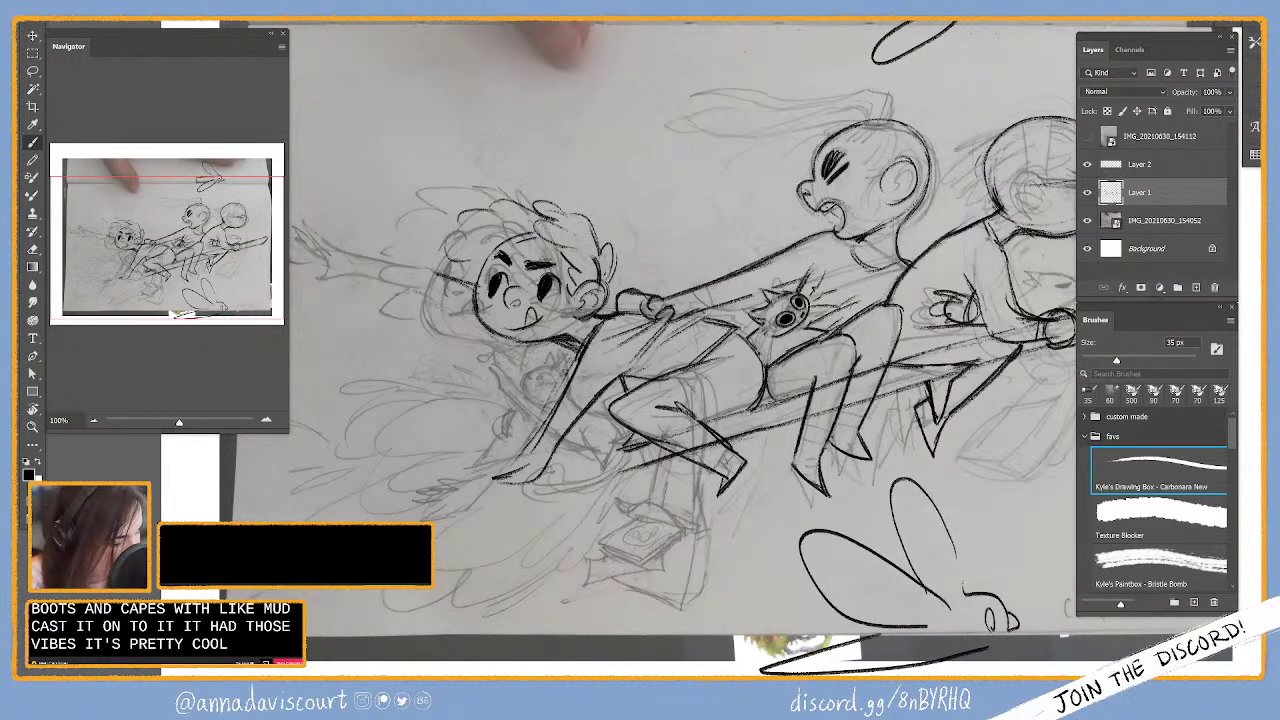
{"action": "key", "text": "e"}
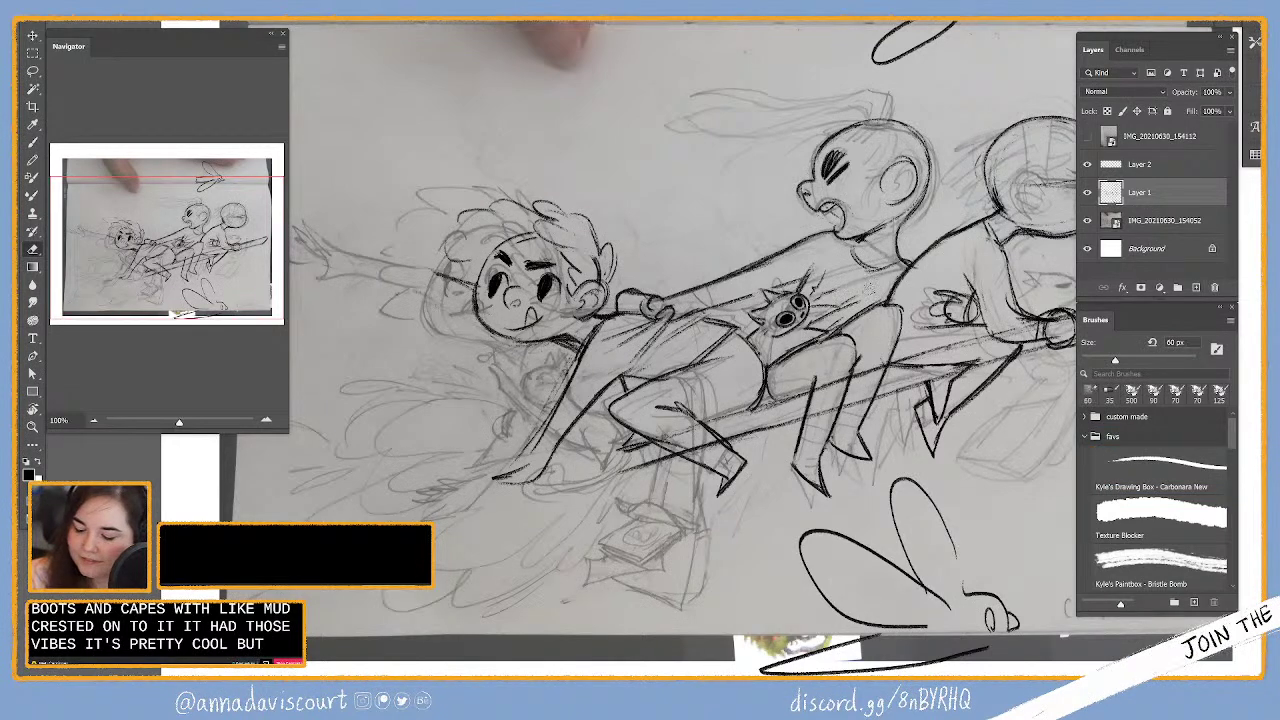
{"action": "key", "text": "b"}
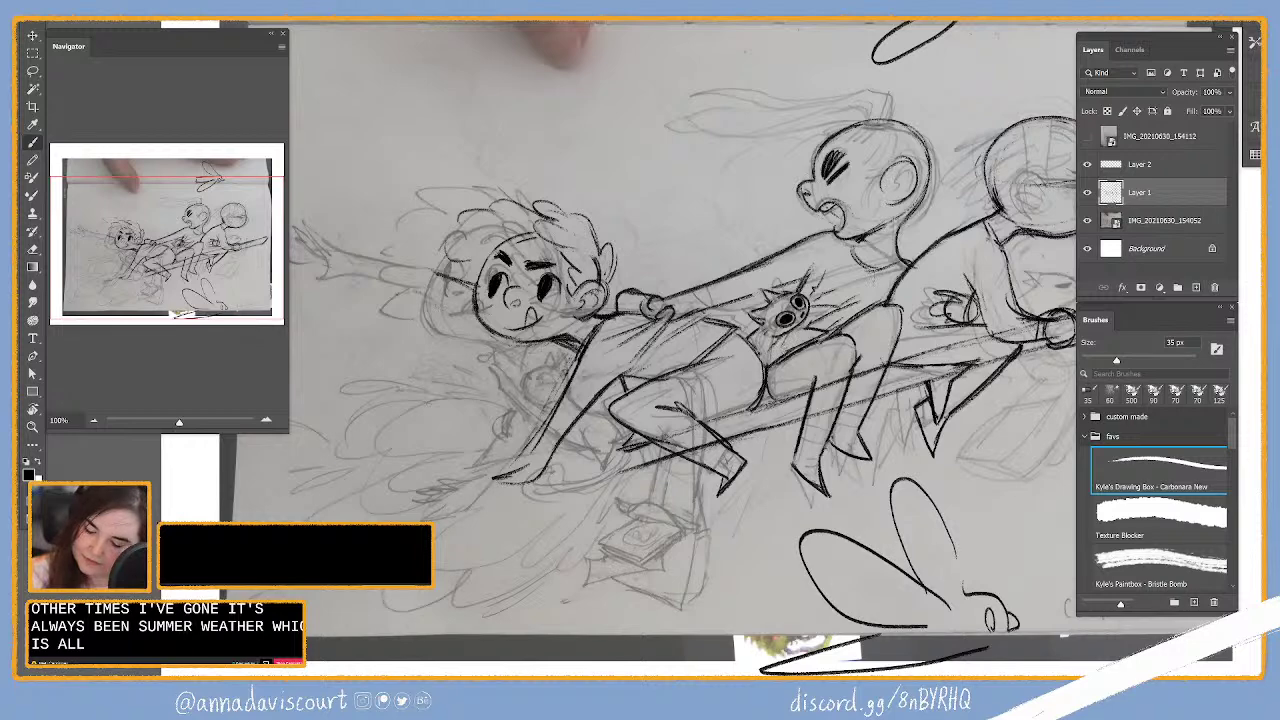
Step: Draw a round ear on the front rider's head and a small nose protruding from the face outline
{"action": "scroll", "coordinate": [650, 350], "scroll_direction": "right", "scroll_amount": 3}
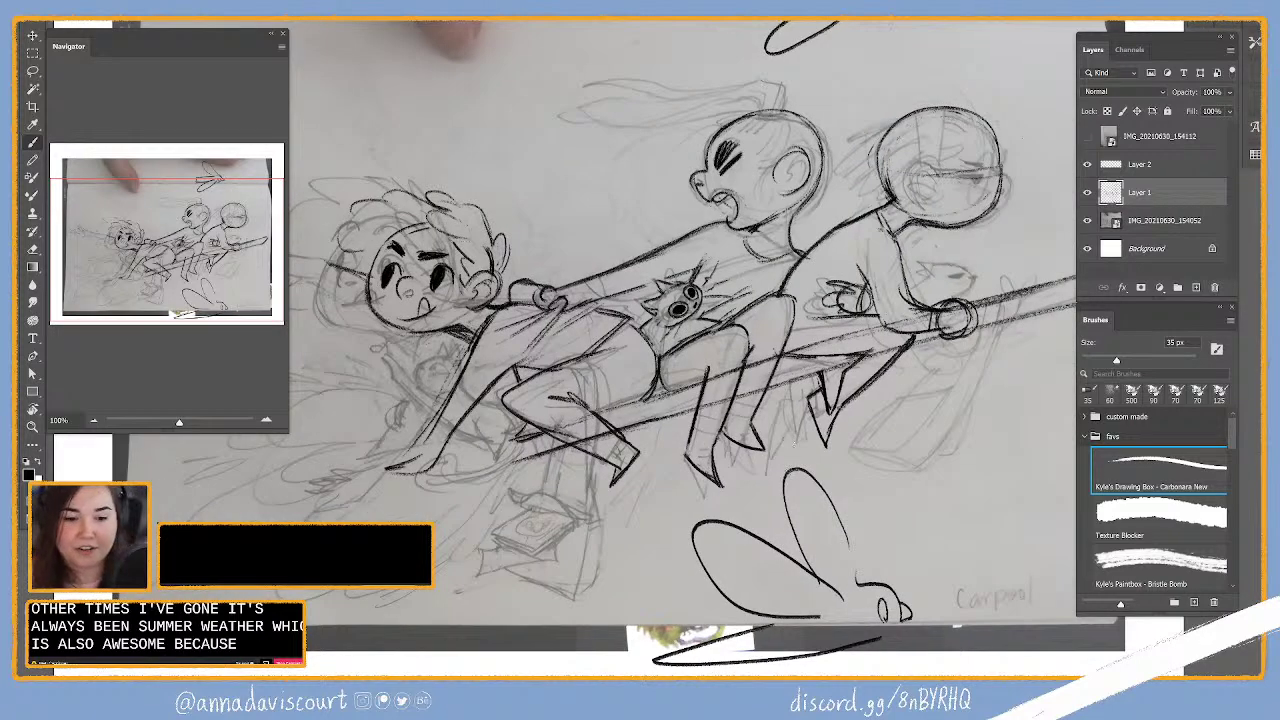
{"action": "scroll", "coordinate": [785, 477], "scroll_direction": "right", "scroll_amount": 1}
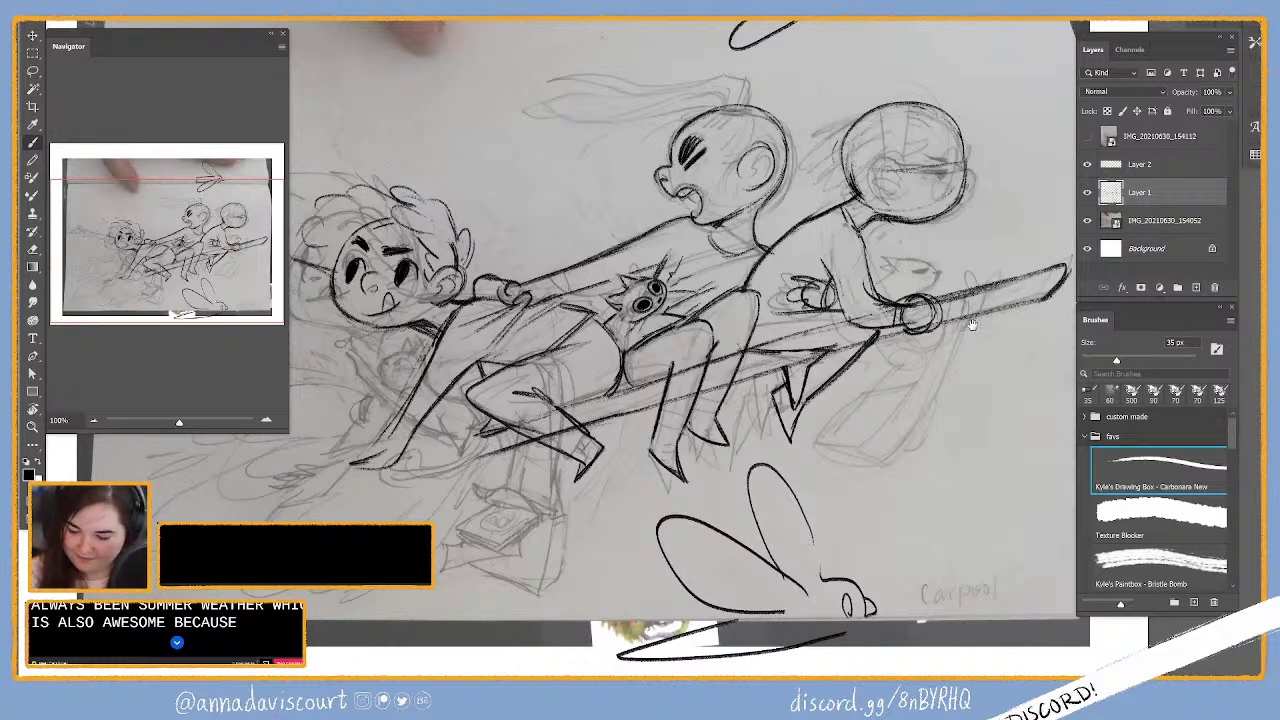
{"action": "scroll", "coordinate": [1005, 297], "scroll_direction": "up", "scroll_amount": 2}
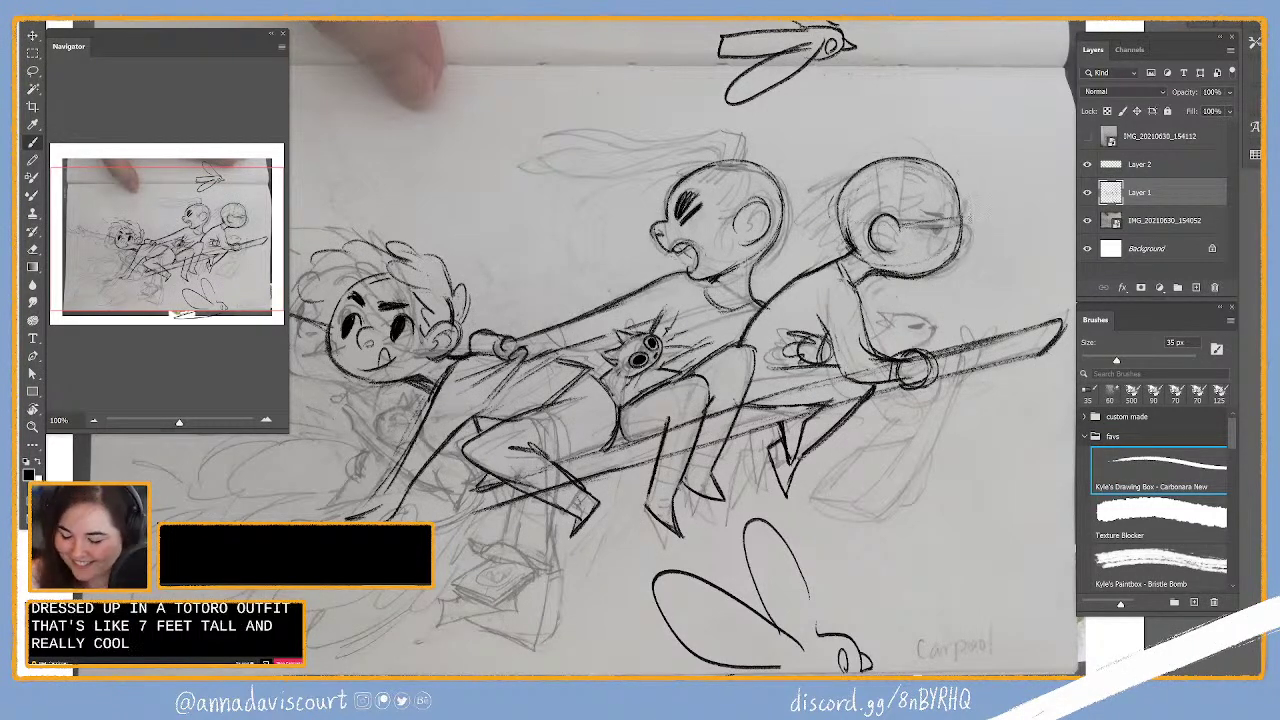
{"action": "mouse_move", "coordinate": [966, 204]}
{"action": "left_mouse_down"}
{"action": "mouse_move", "coordinate": [976, 240]}
{"action": "mouse_move", "coordinate": [988, 216]}
{"action": "left_mouse_up"}
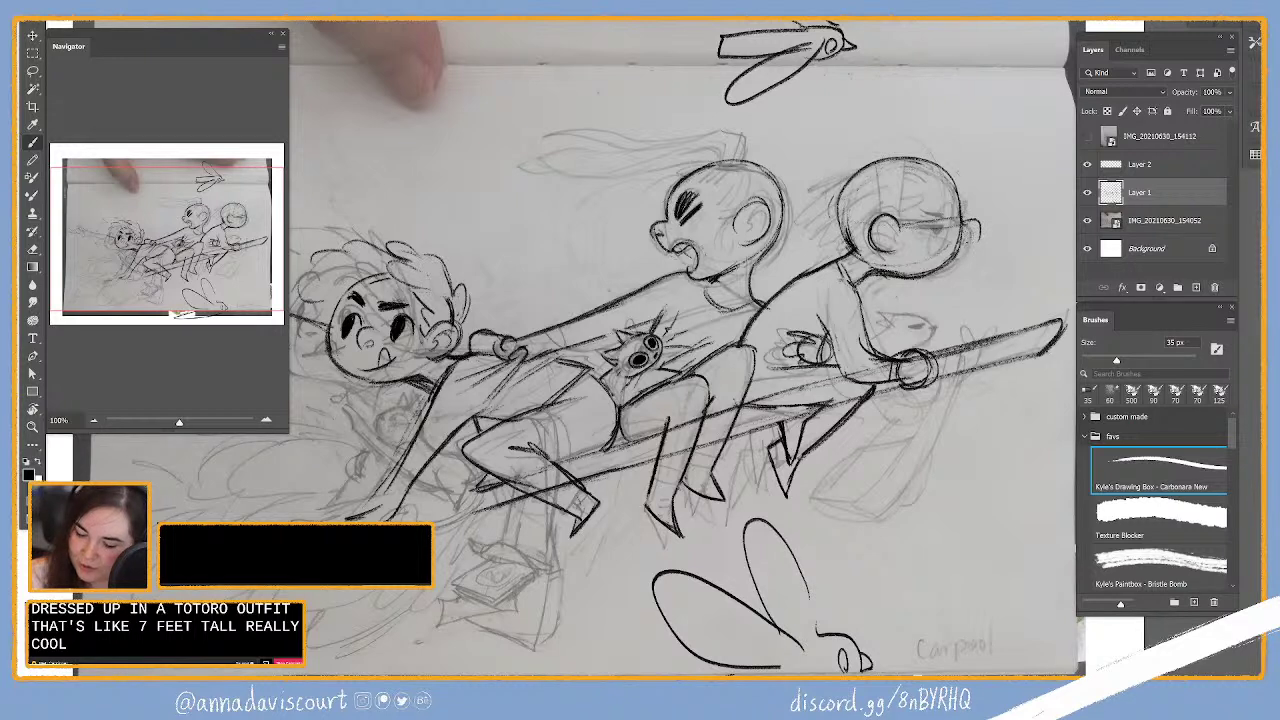
Step: Tidy the front rider's nose outline with a 60 px eraser and the 35 px drawing brush
{"action": "key", "text": "e"}
{"action": "left_click_drag", "start_coordinate": [988, 218], "coordinate": [970, 222]}
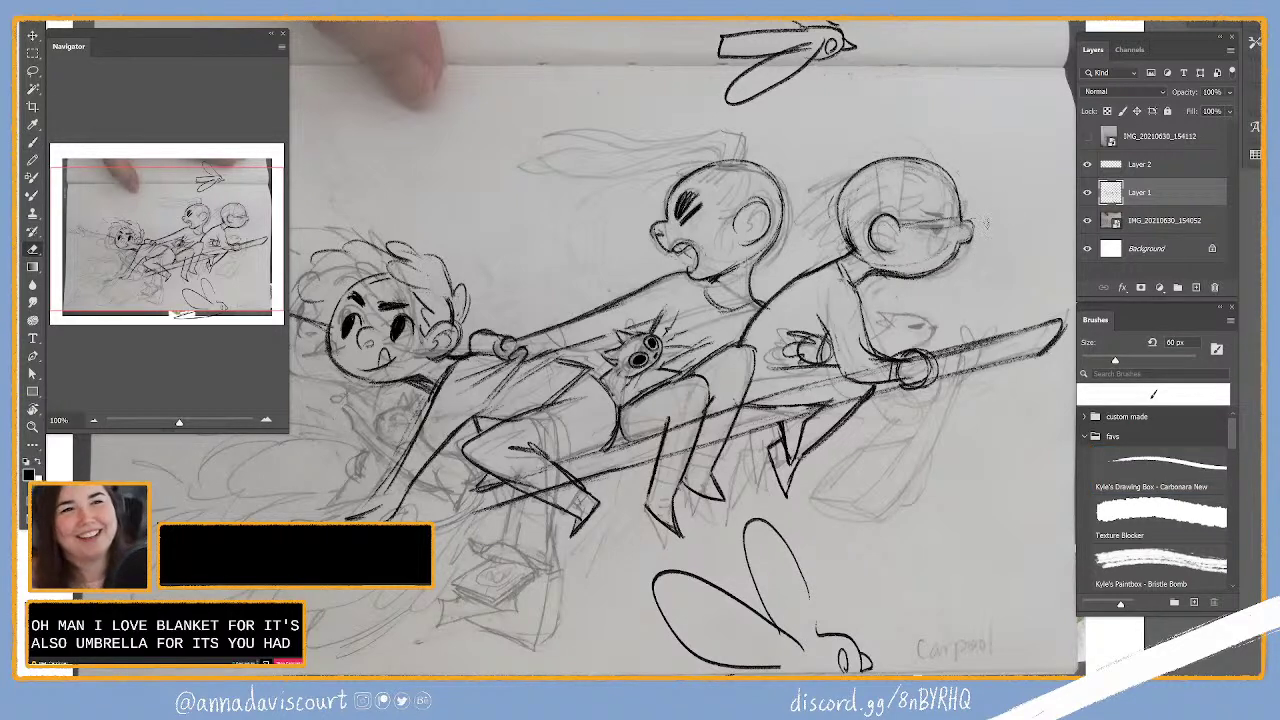
{"action": "key", "text": "b"}
{"action": "key", "text": "e"}
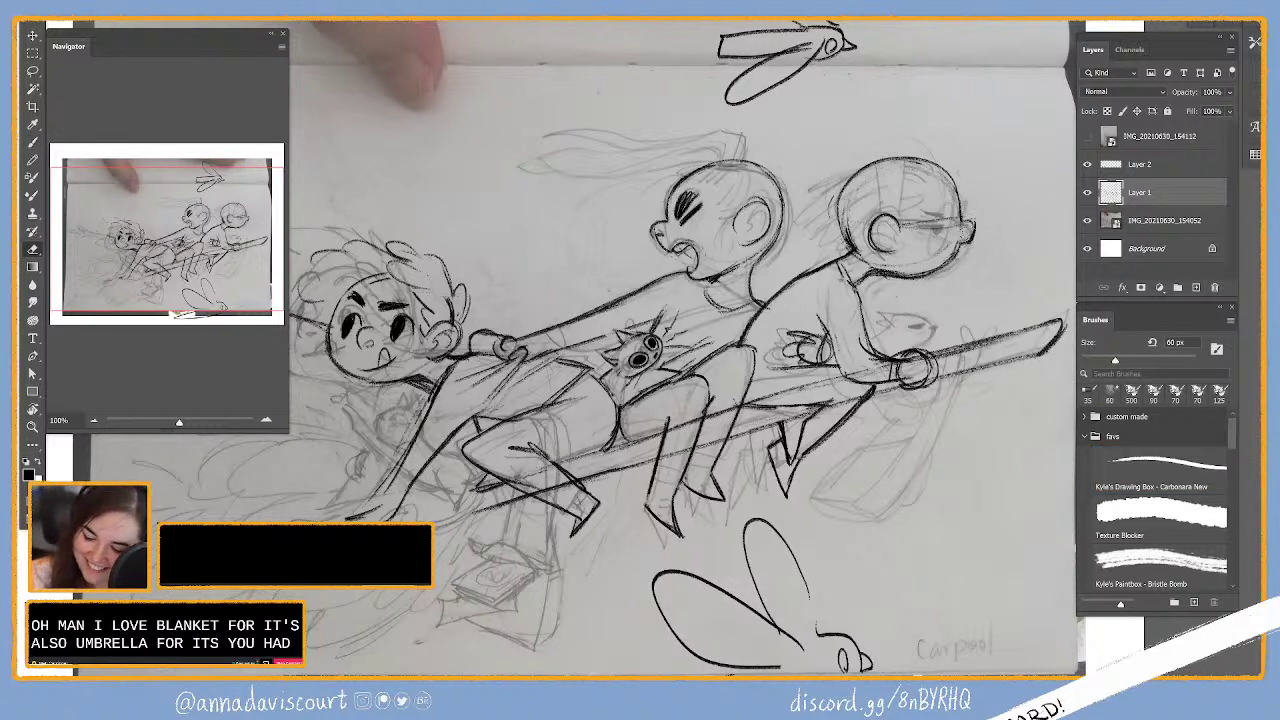
{"action": "left_click", "coordinate": [1160, 468]}
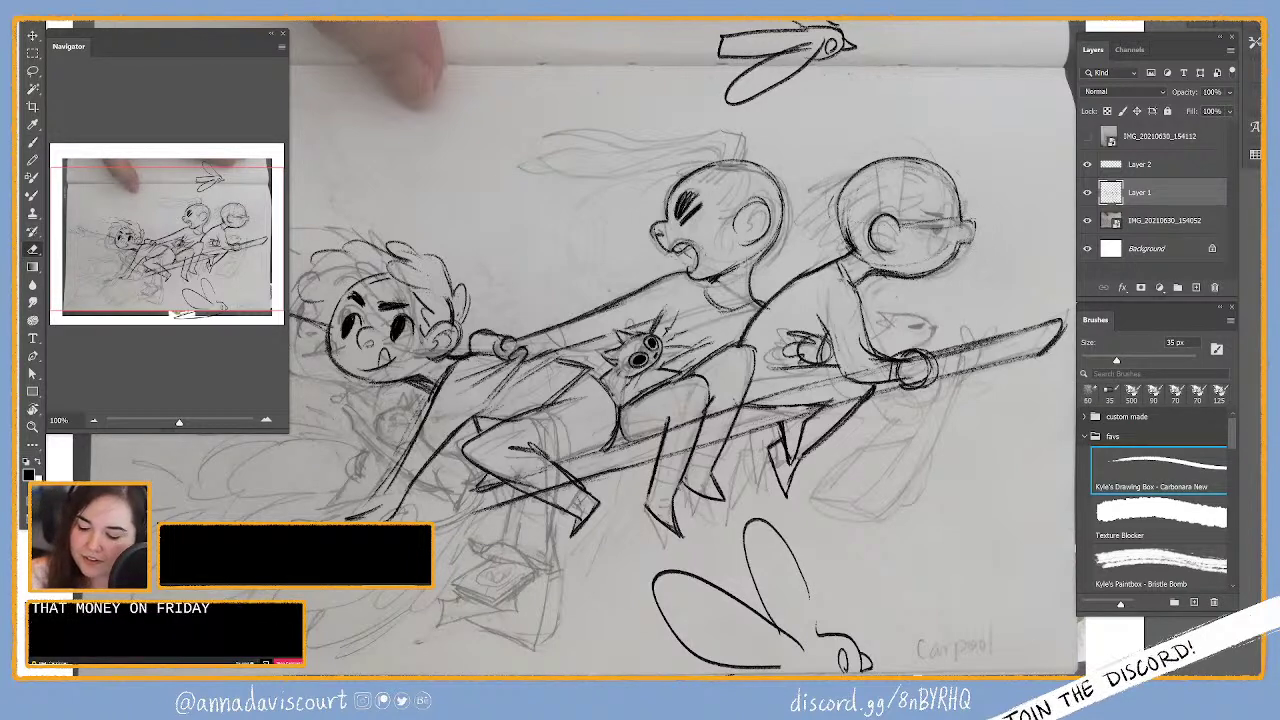
{"action": "key", "text": "bracketright"}
{"action": "key", "text": "bracketright"}
{"action": "key", "text": "bracketright"}
{"action": "key", "text": "bracketright"}
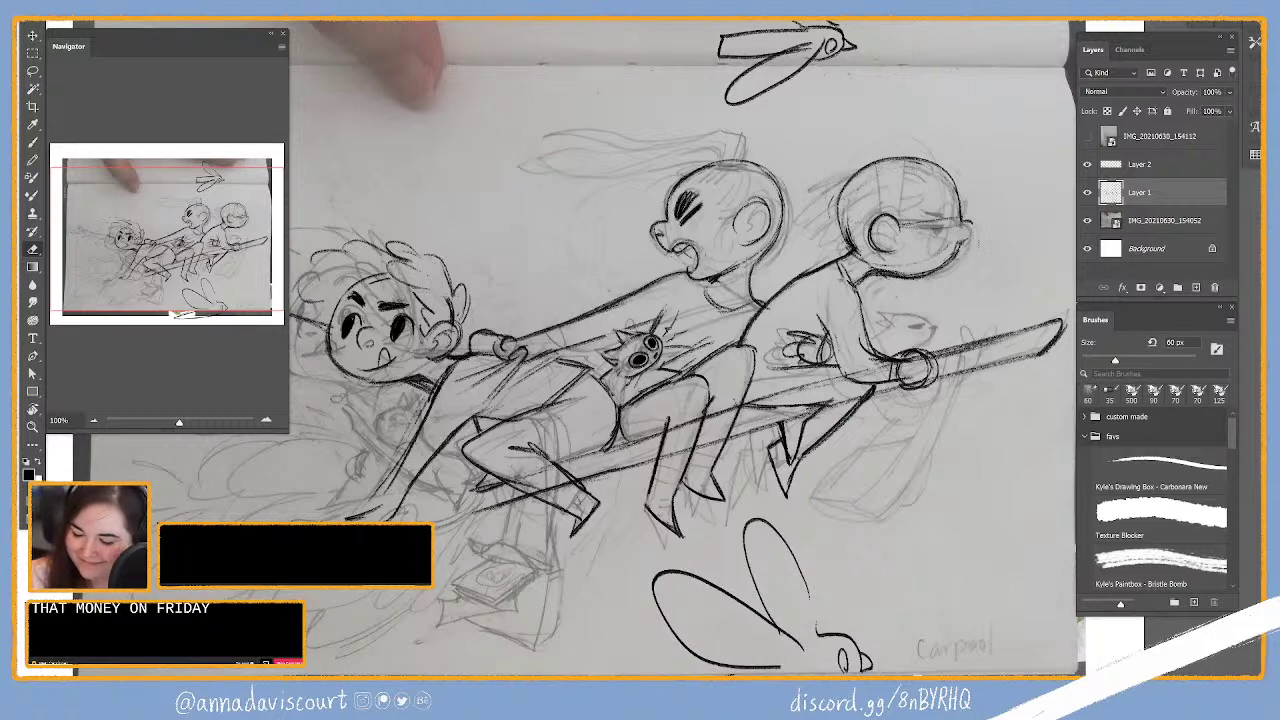
{"action": "key", "text": "b"}
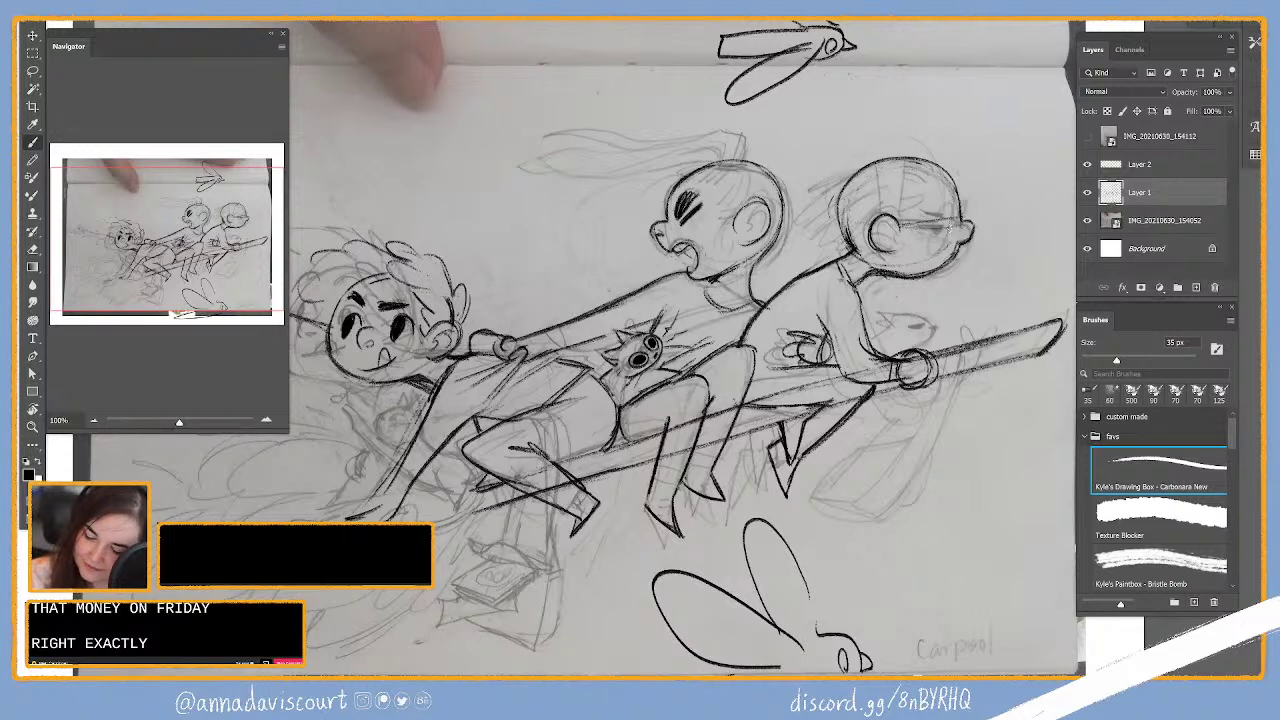
Step: Draw the front rider's narrowed eye, flat eyebrow and small mouth, plus two lines running from the crown to the ear
{"action": "left_click_drag", "start_coordinate": [924, 230], "coordinate": [950, 228]}
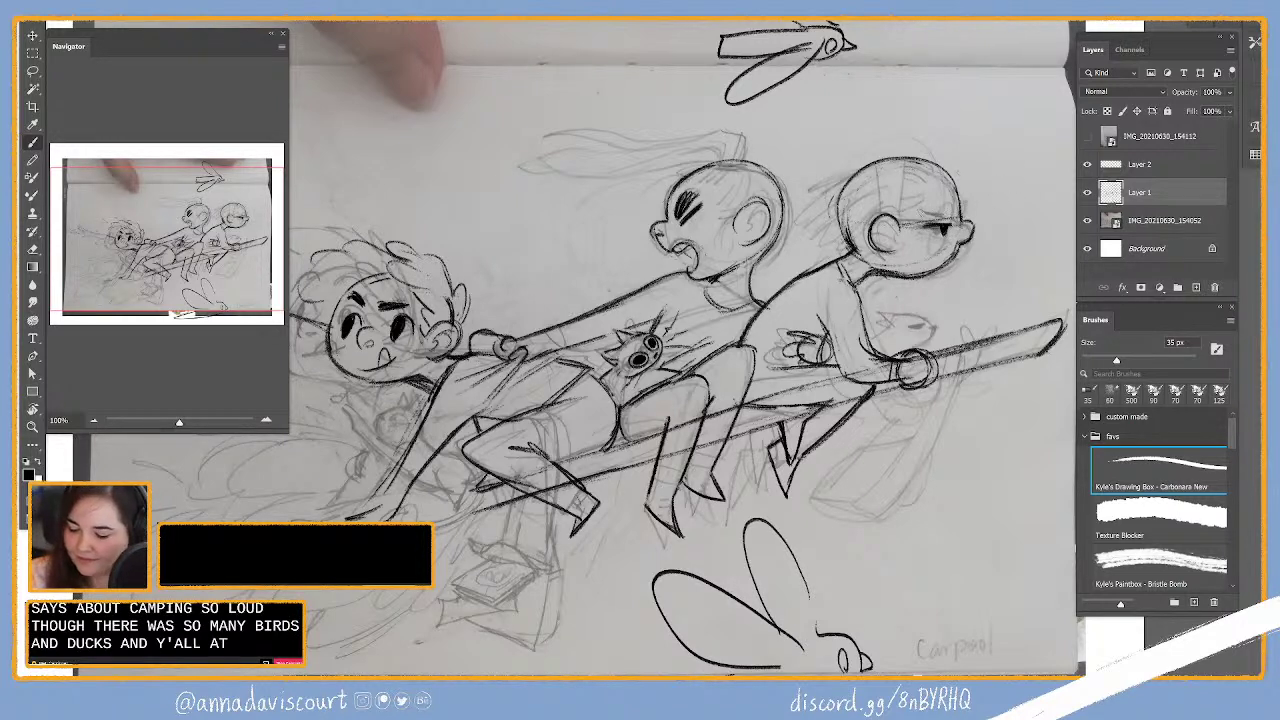
{"action": "left_click_drag", "start_coordinate": [922, 217], "coordinate": [950, 214]}
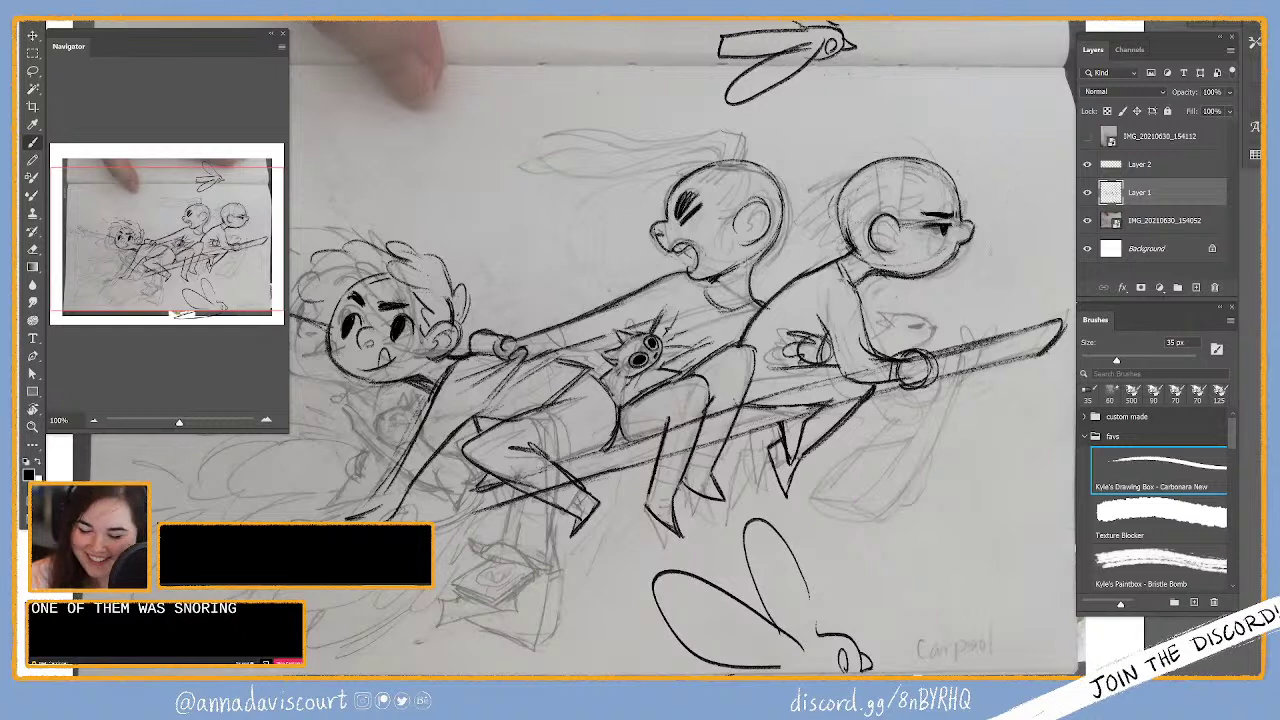
{"action": "key", "text": "e"}
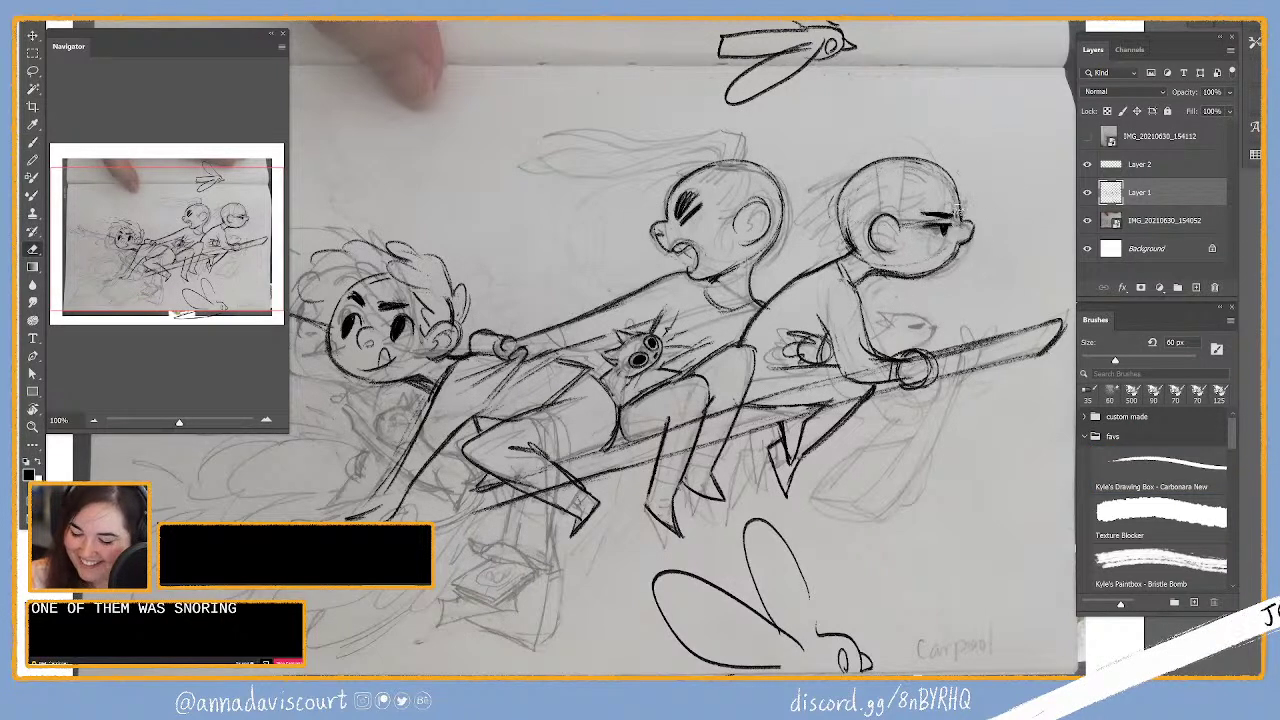
{"action": "key", "text": "b"}
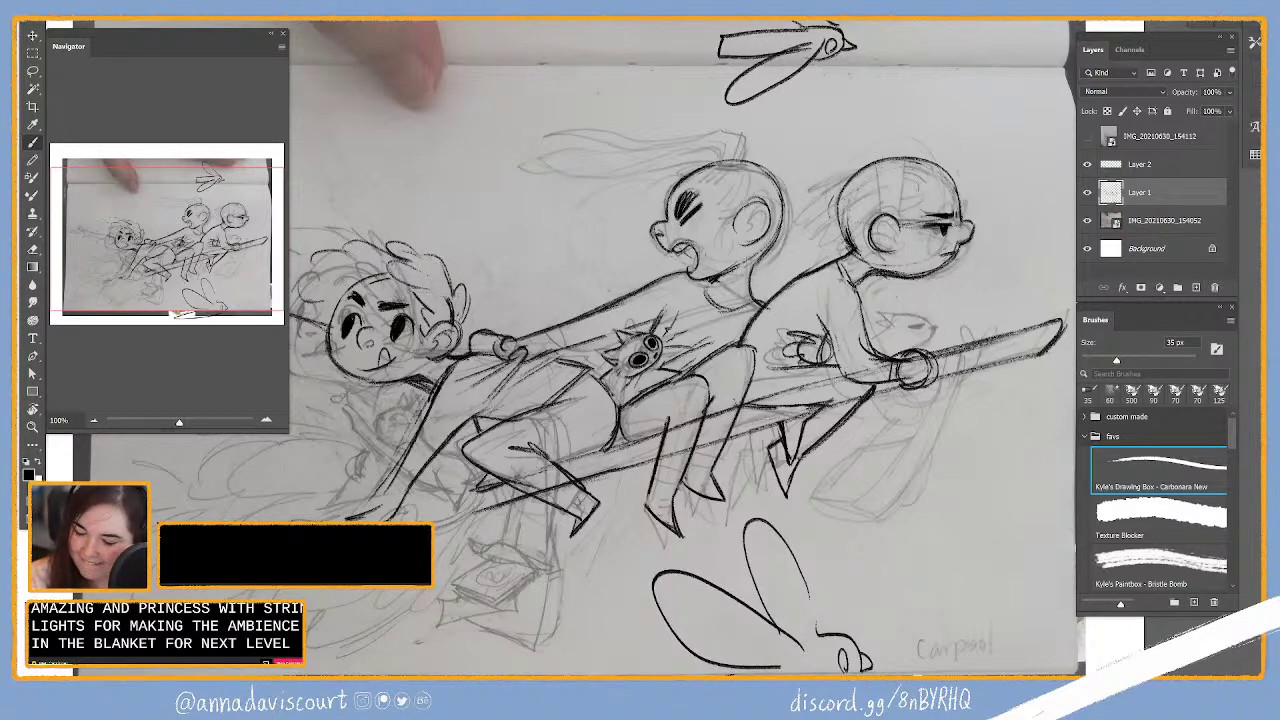
{"action": "left_click_drag", "start_coordinate": [910, 160], "coordinate": [902, 222]}
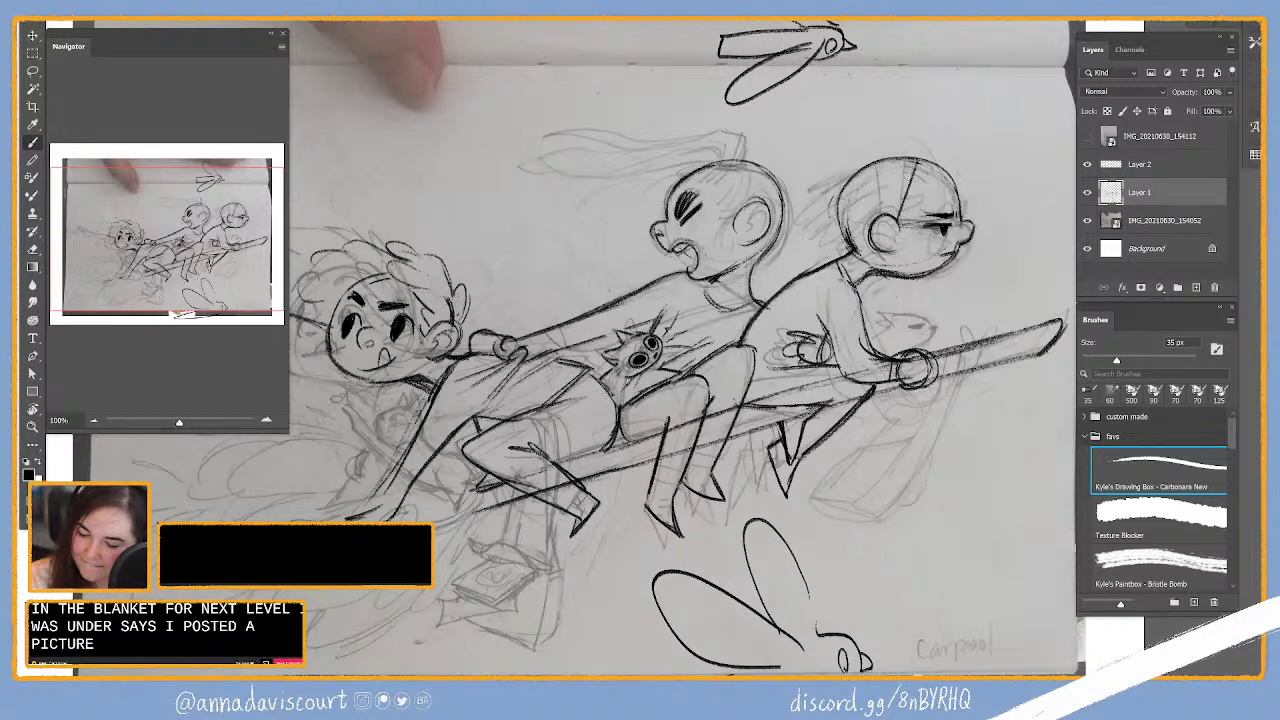
{"action": "left_click_drag", "start_coordinate": [900, 162], "coordinate": [892, 218]}
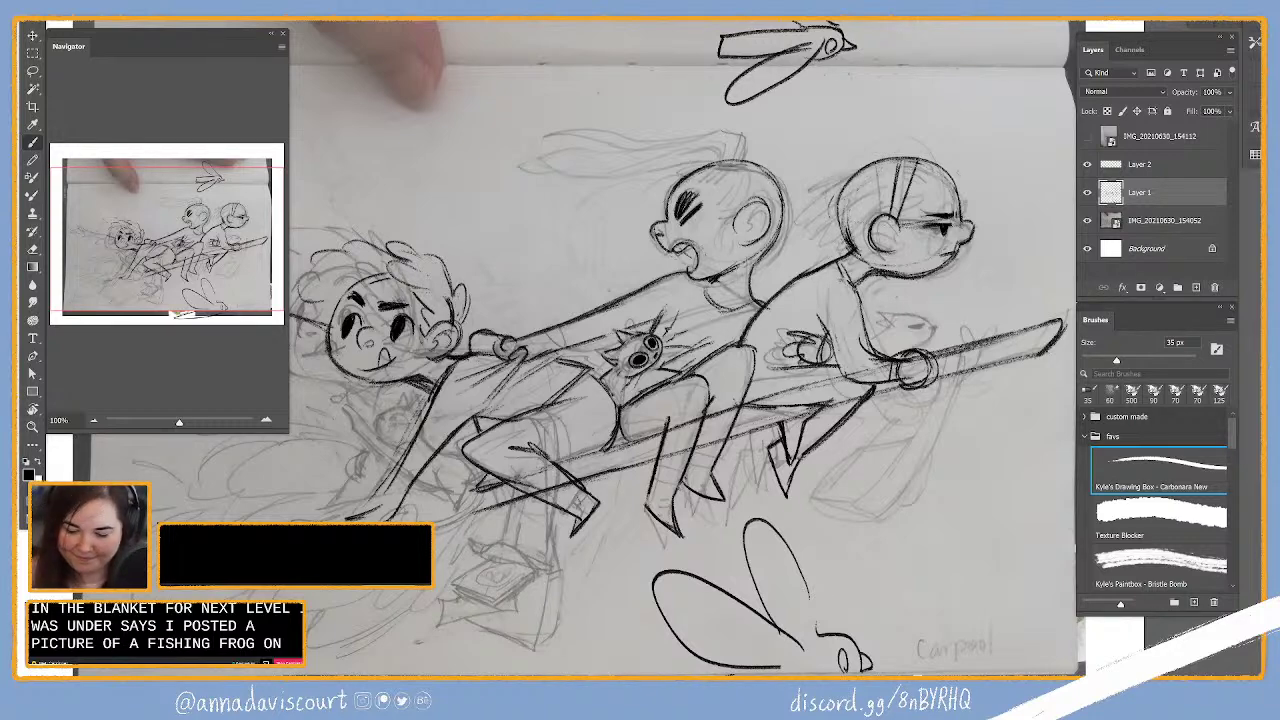
Step: Switch to Discord and view the enlarged photos posted in the animal-channimal channel
{"action": "key", "text": "alt+Tab"}
{"action": "left_click", "coordinate": [622, 300]}
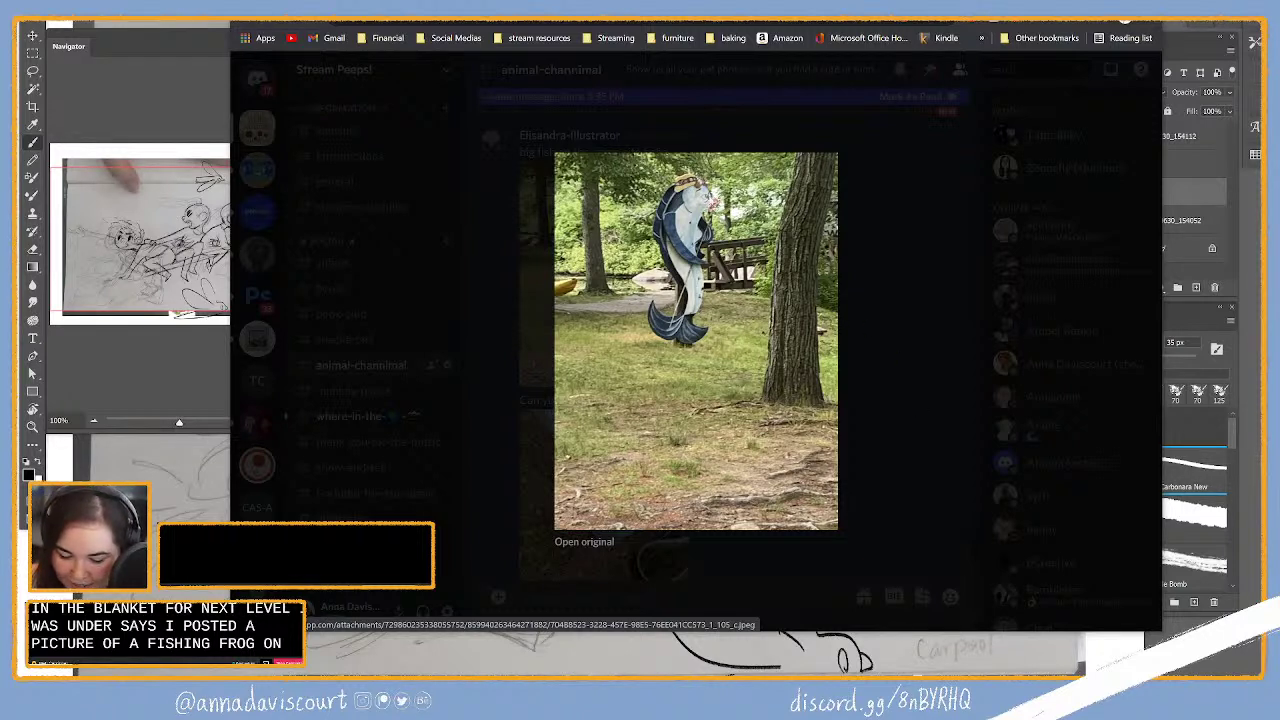
{"action": "left_click", "coordinate": [888, 389]}
{"action": "scroll", "coordinate": [744, 488], "scroll_direction": "down", "scroll_amount": 3}
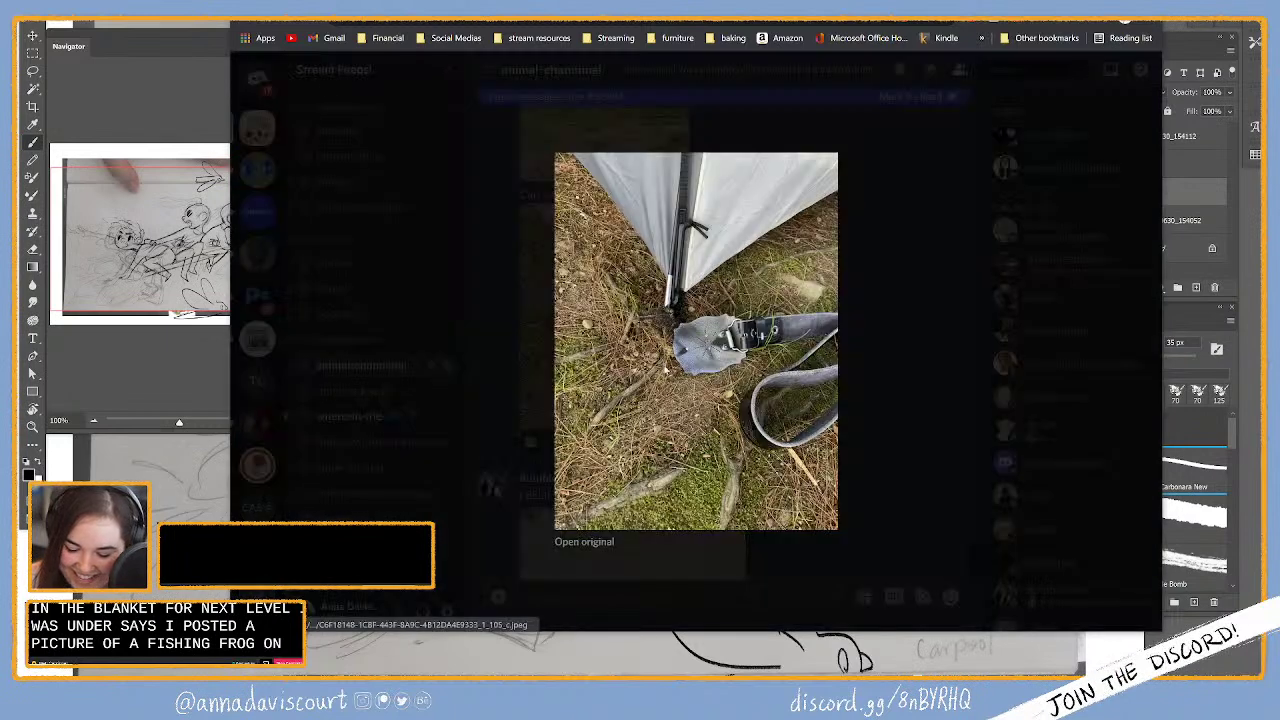
{"action": "left_click", "coordinate": [603, 330]}
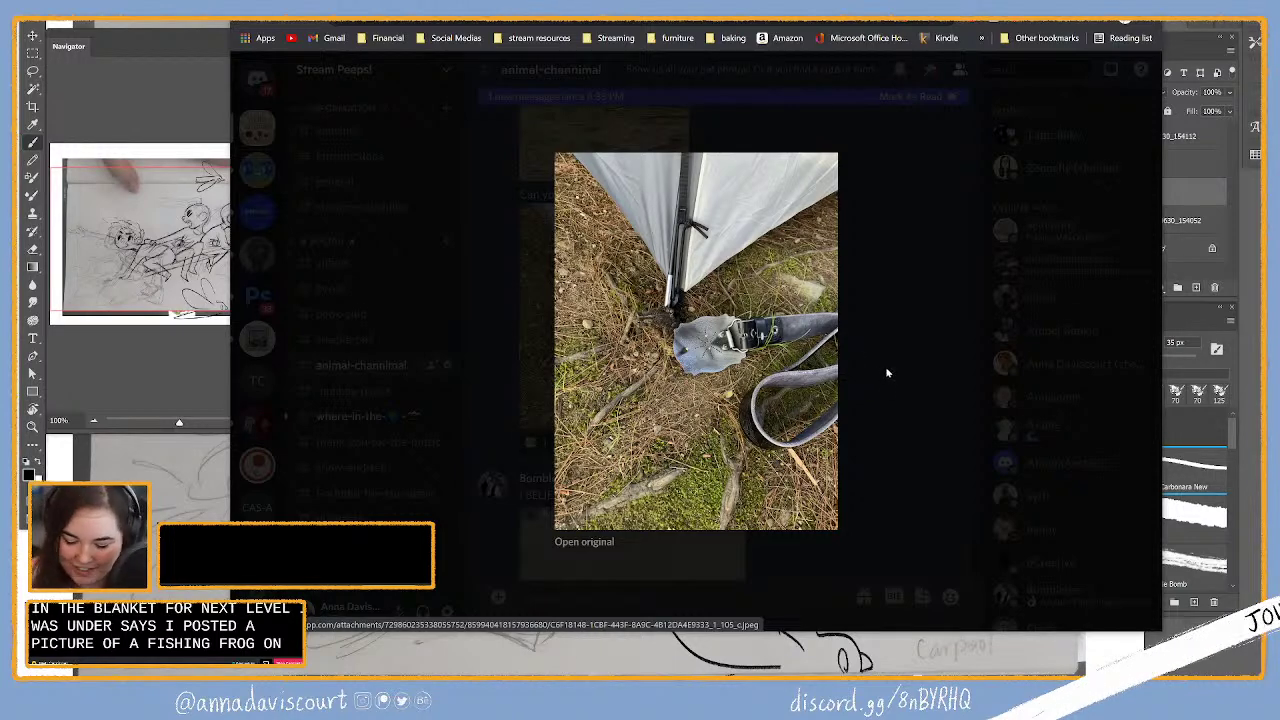
Step: Close the enlarged photo, add a foot reaction to the toad picture, and return to Photoshop
{"action": "left_click", "coordinate": [851, 425]}
{"action": "scroll", "coordinate": [851, 425], "scroll_direction": "down", "scroll_amount": 2}
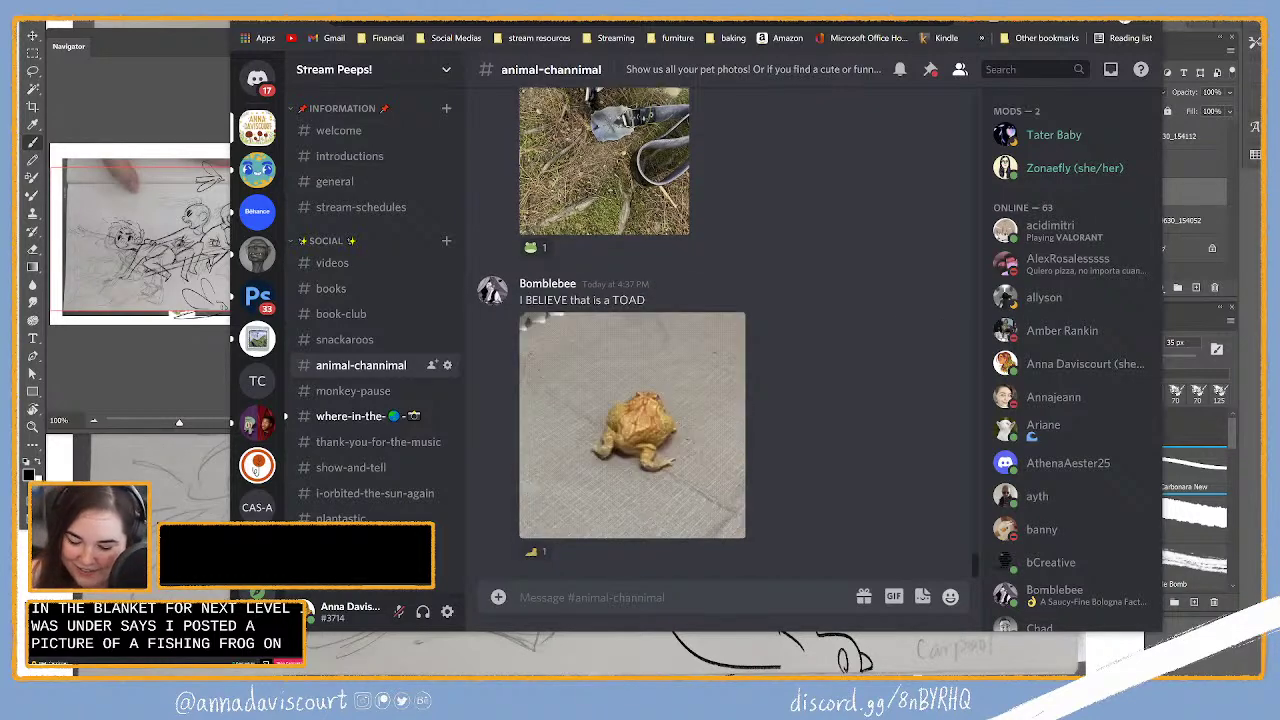
{"action": "left_click", "coordinate": [535, 554]}
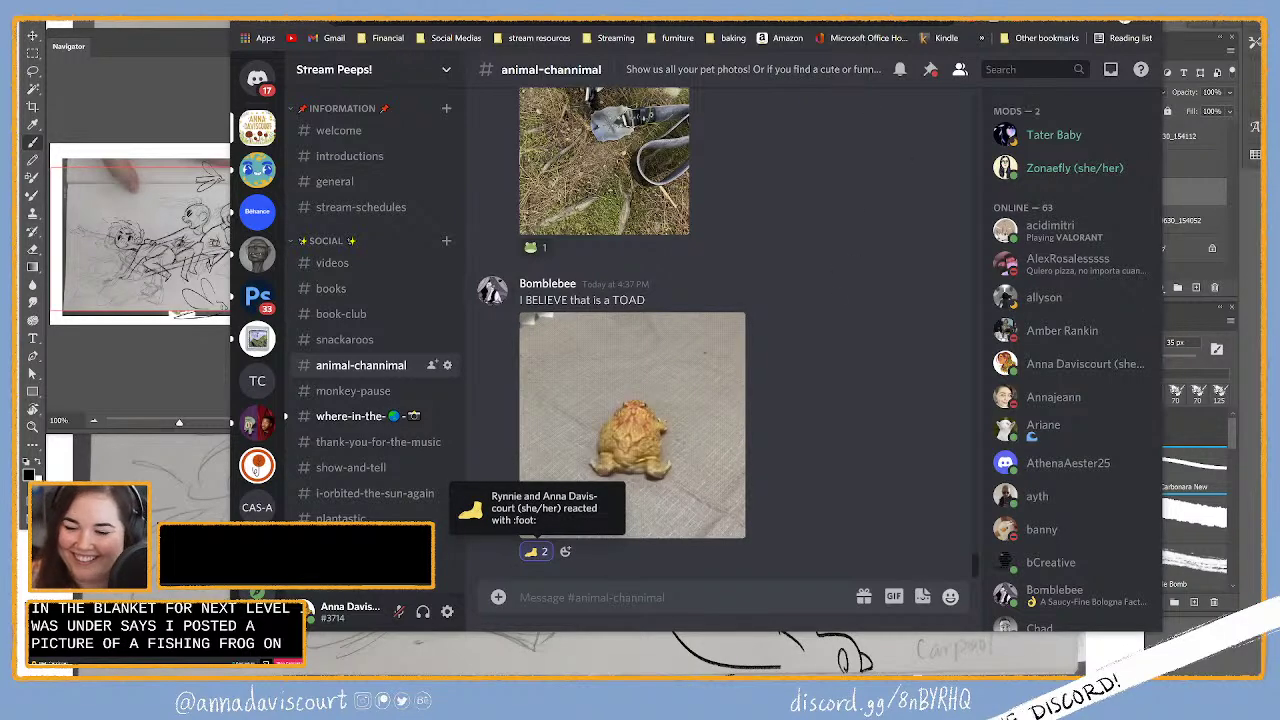
{"action": "key", "text": "alt+Tab"}
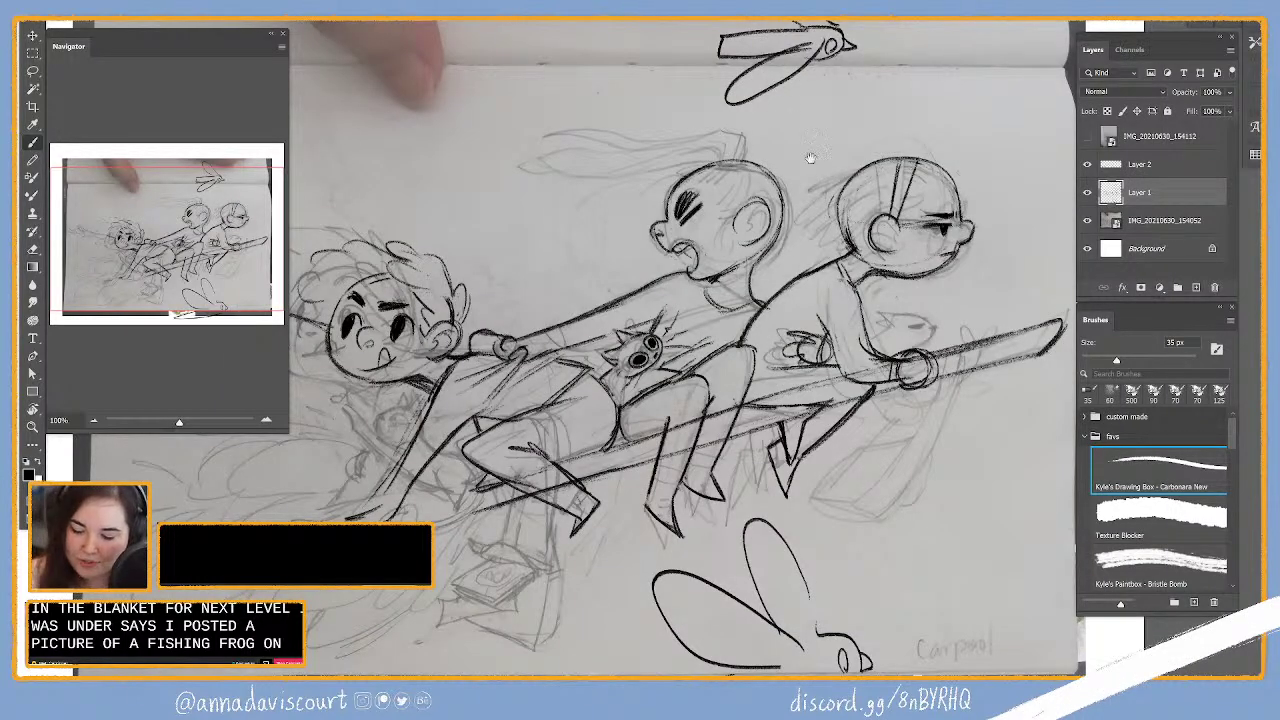
Step: Toggle Layer 1's visibility to compare the line drawing with the pencil sketch underneath
{"action": "left_click_drag", "start_coordinate": [865, 140], "coordinate": [826, 152]}
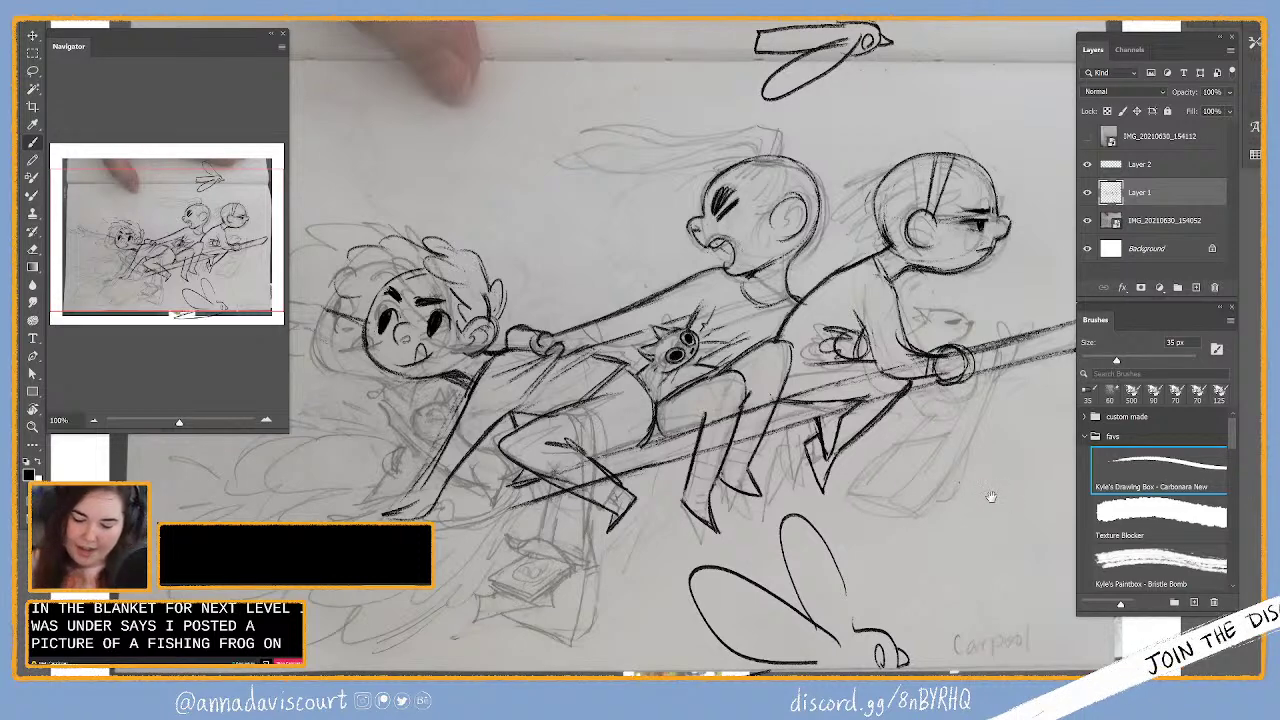
{"action": "left_click", "coordinate": [1087, 192]}
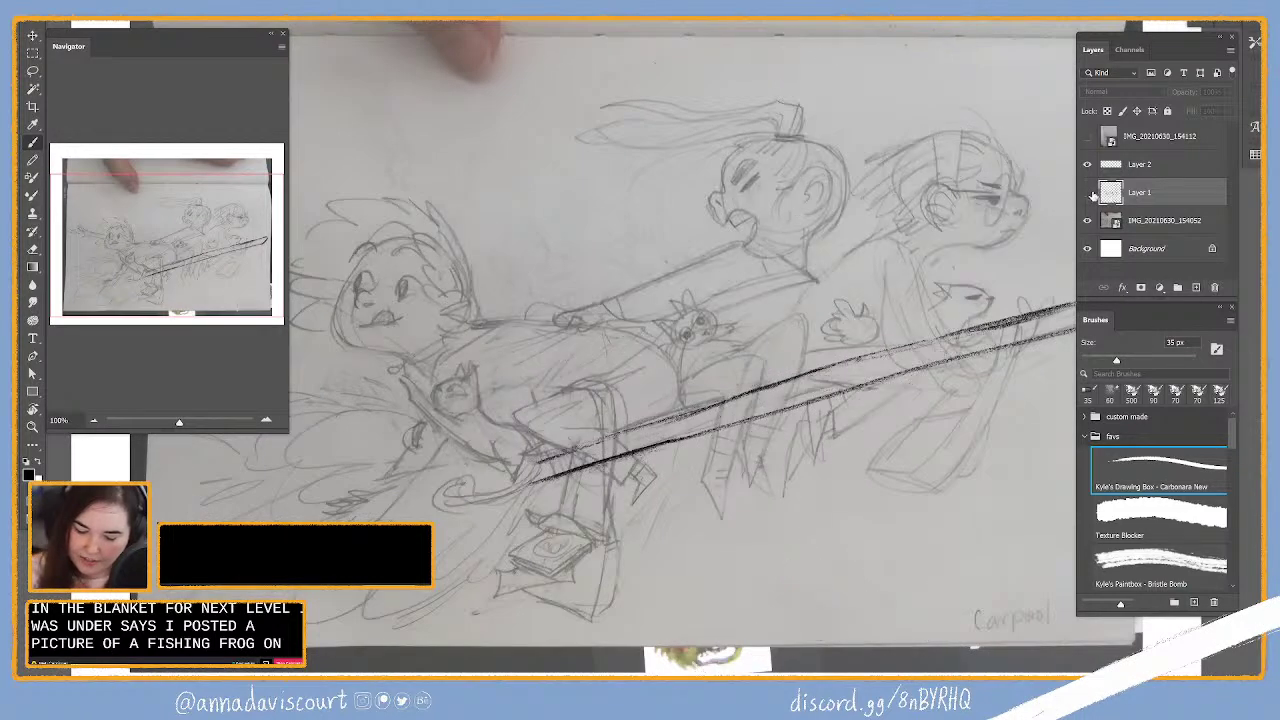
{"action": "left_click", "coordinate": [1089, 193]}
{"action": "left_click", "coordinate": [1089, 194]}
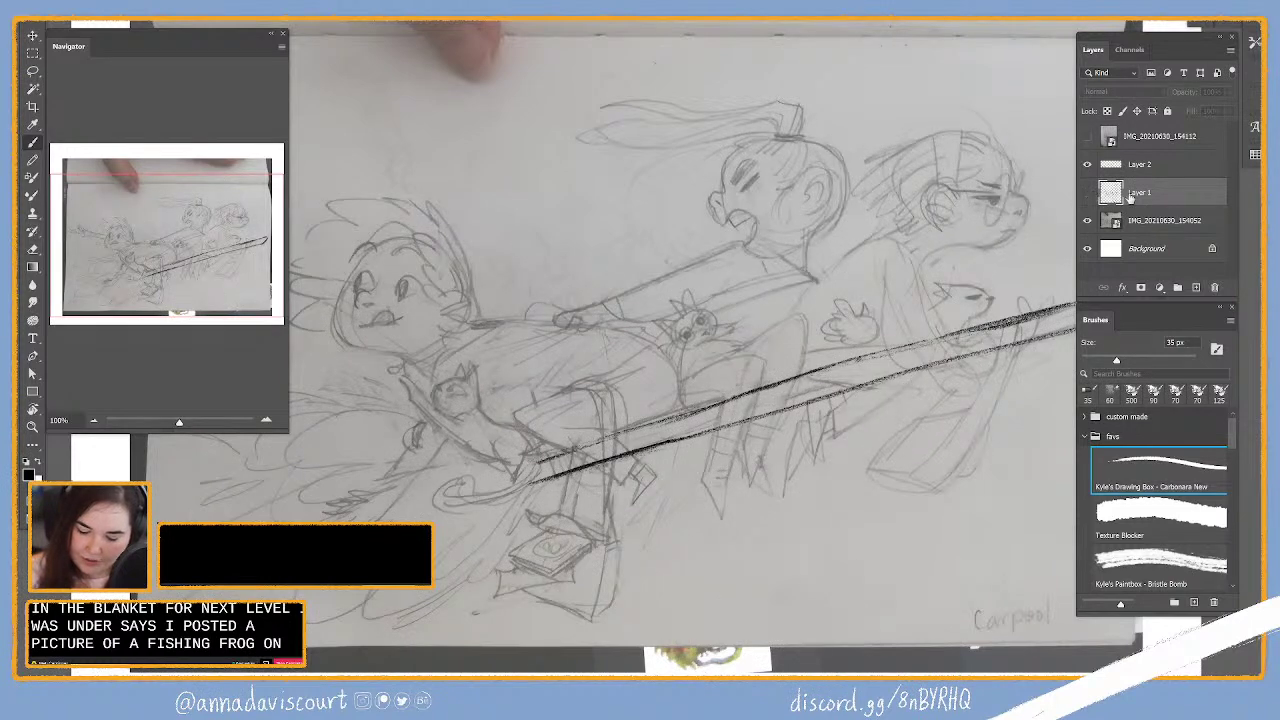
{"action": "left_click", "coordinate": [1088, 192]}
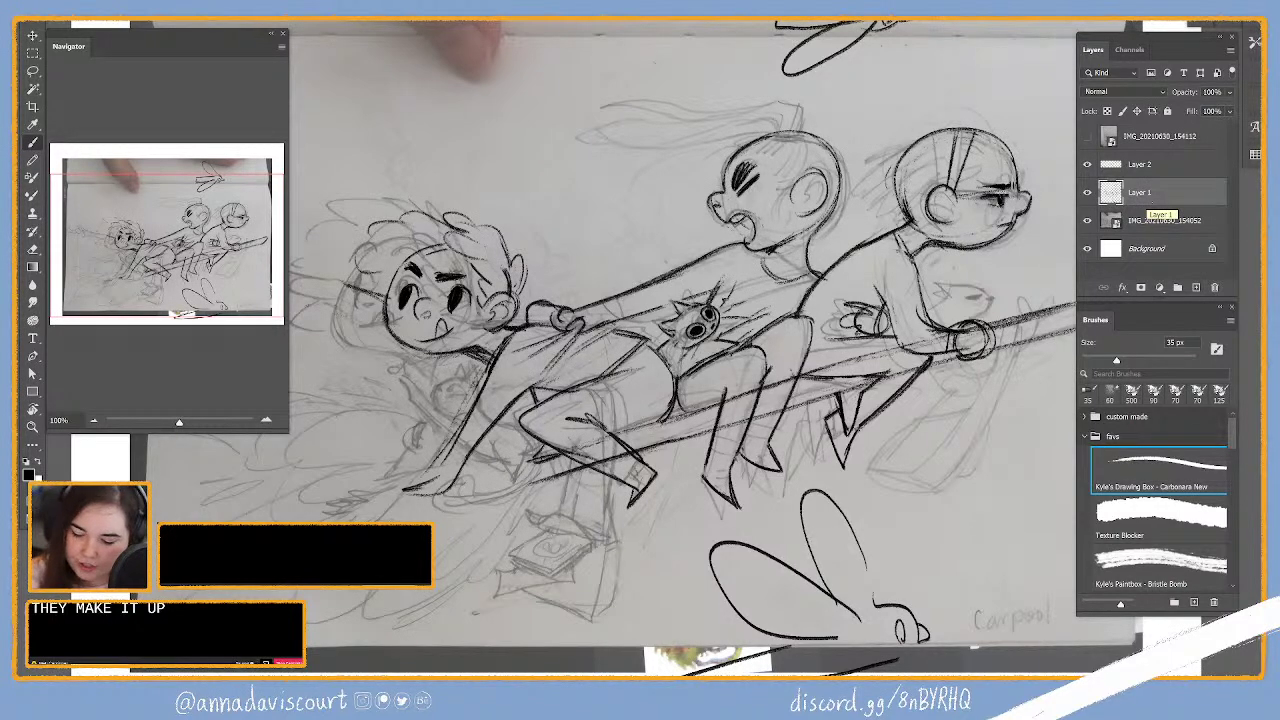
Step: Draw the front rider's hair with a small tuft at the crown, strands near the ear and strokes swept back behind the head
{"action": "left_click_drag", "start_coordinate": [943, 253], "coordinate": [1015, 195]}
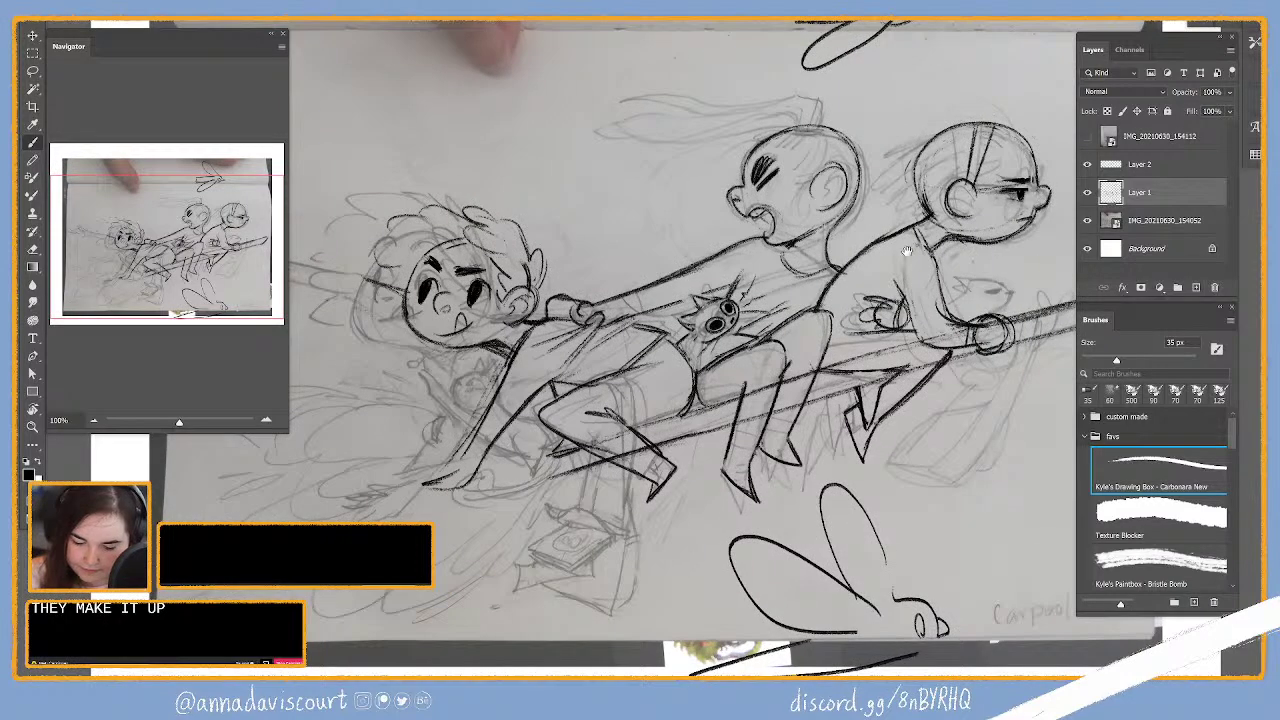
{"action": "left_click_drag", "start_coordinate": [715, 312], "coordinate": [590, 372]}
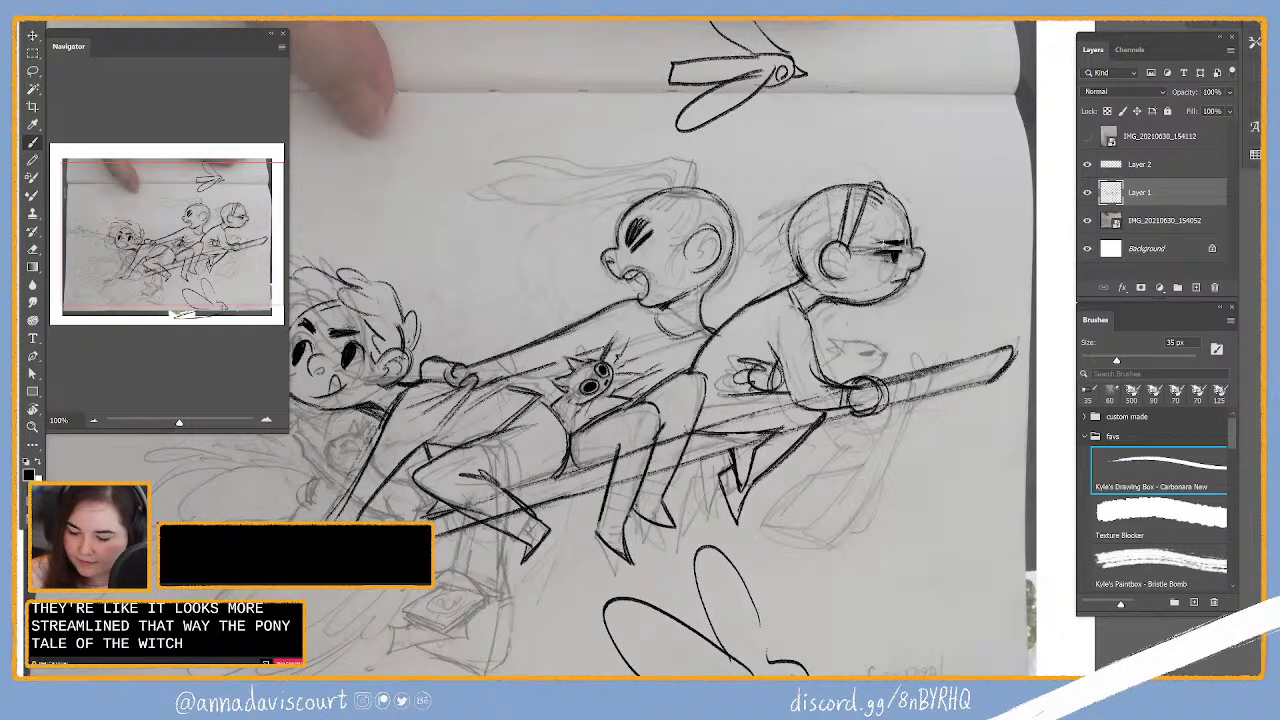
{"action": "left_click_drag", "start_coordinate": [876, 220], "coordinate": [848, 253]}
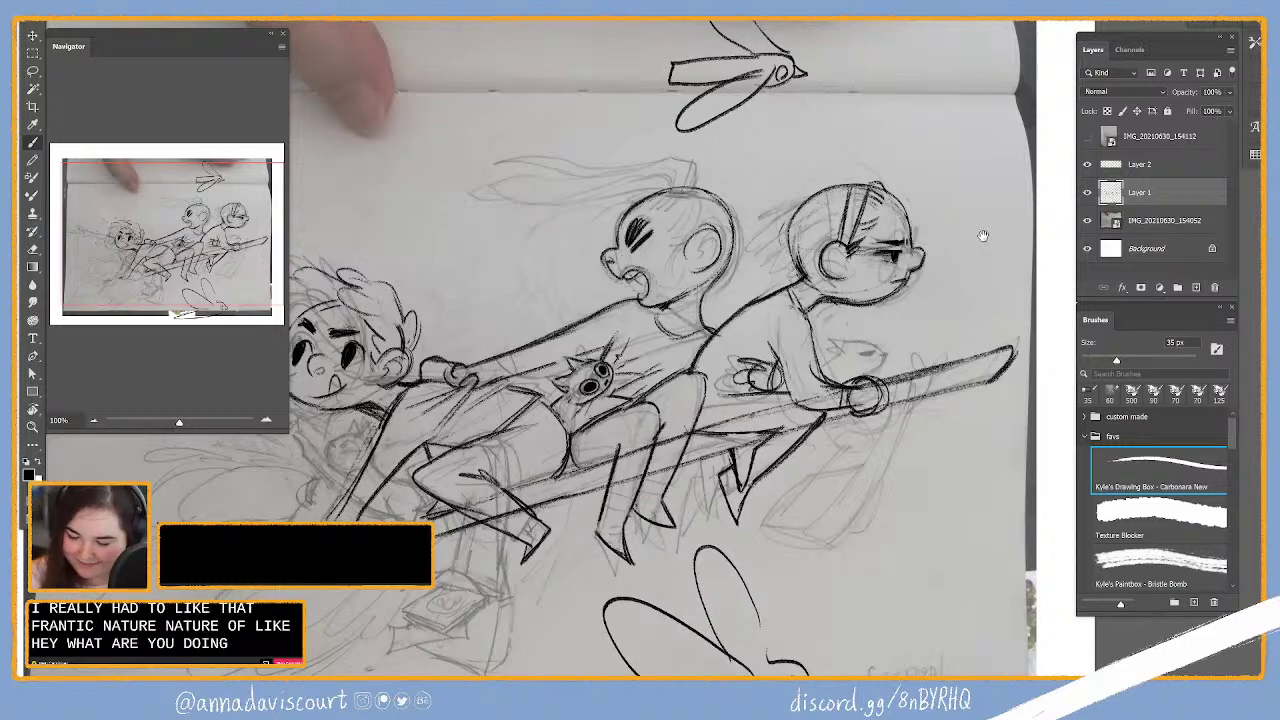
{"action": "left_click_drag", "start_coordinate": [1028, 182], "coordinate": [1030, 180]}
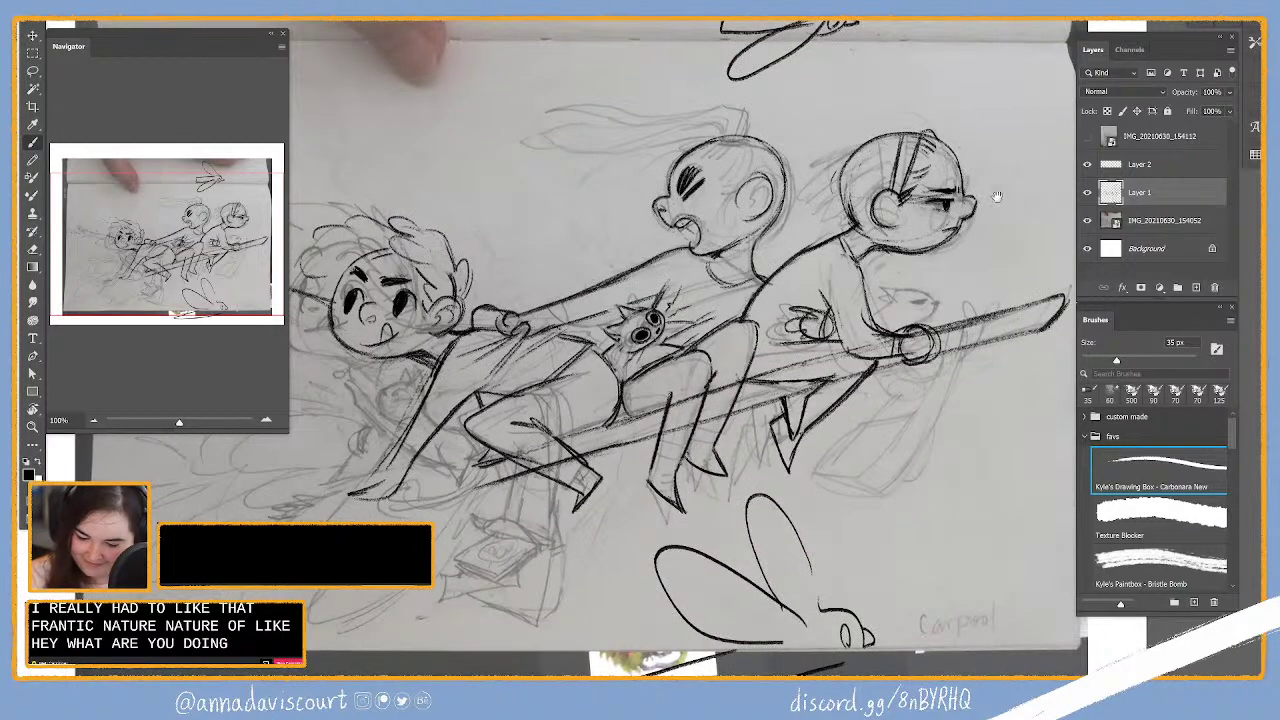
{"action": "mouse_move", "coordinate": [997, 244]}
{"action": "left_mouse_down"}
{"action": "mouse_move", "coordinate": [1014, 247]}
{"action": "mouse_move", "coordinate": [910, 238]}
{"action": "mouse_move", "coordinate": [932, 150]}
{"action": "mouse_move", "coordinate": [800, 154]}
{"action": "left_mouse_up"}
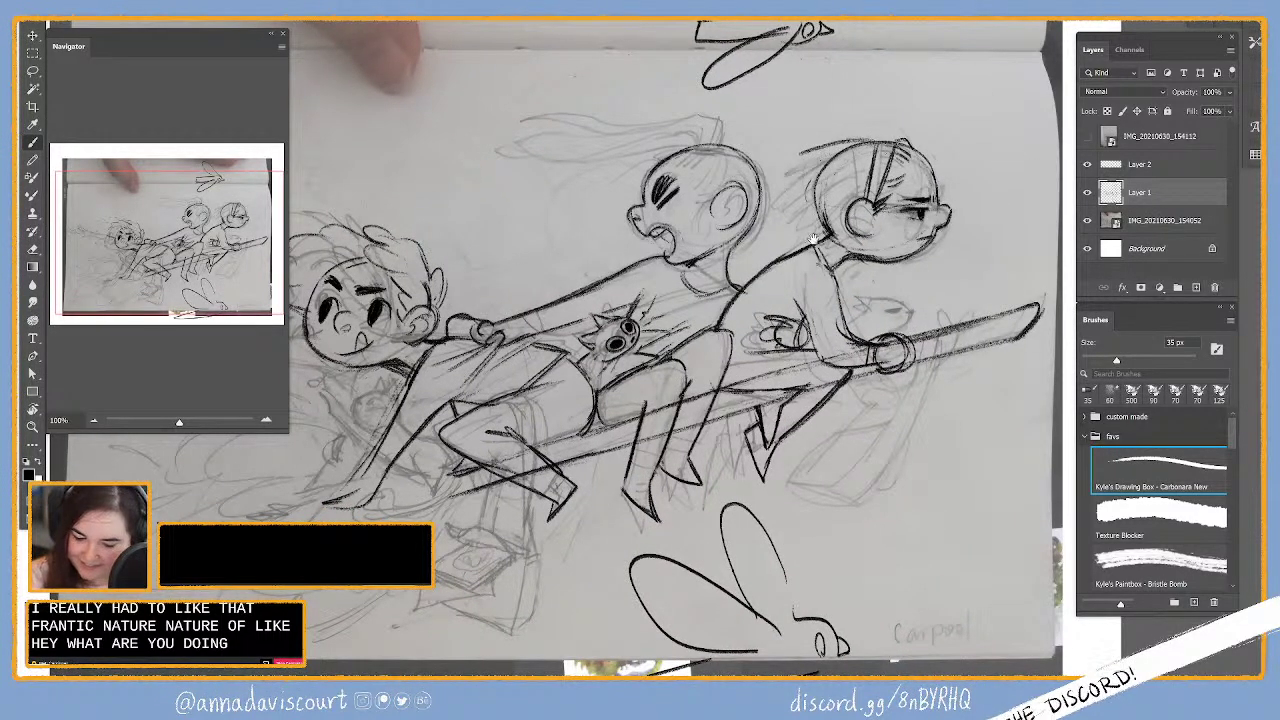
{"action": "left_click_drag", "start_coordinate": [757, 262], "coordinate": [924, 251]}
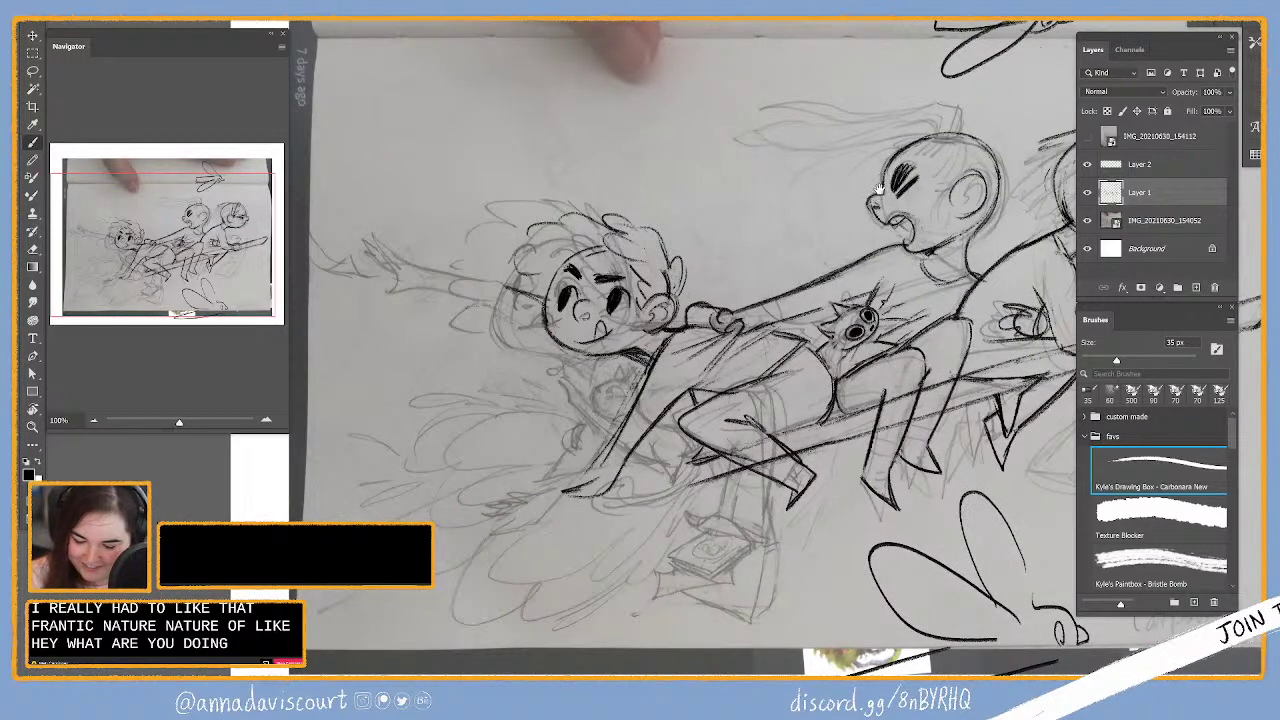
{"action": "left_click_drag", "start_coordinate": [879, 188], "coordinate": [830, 140]}
{"action": "left_click_drag", "start_coordinate": [963, 416], "coordinate": [927, 414]}
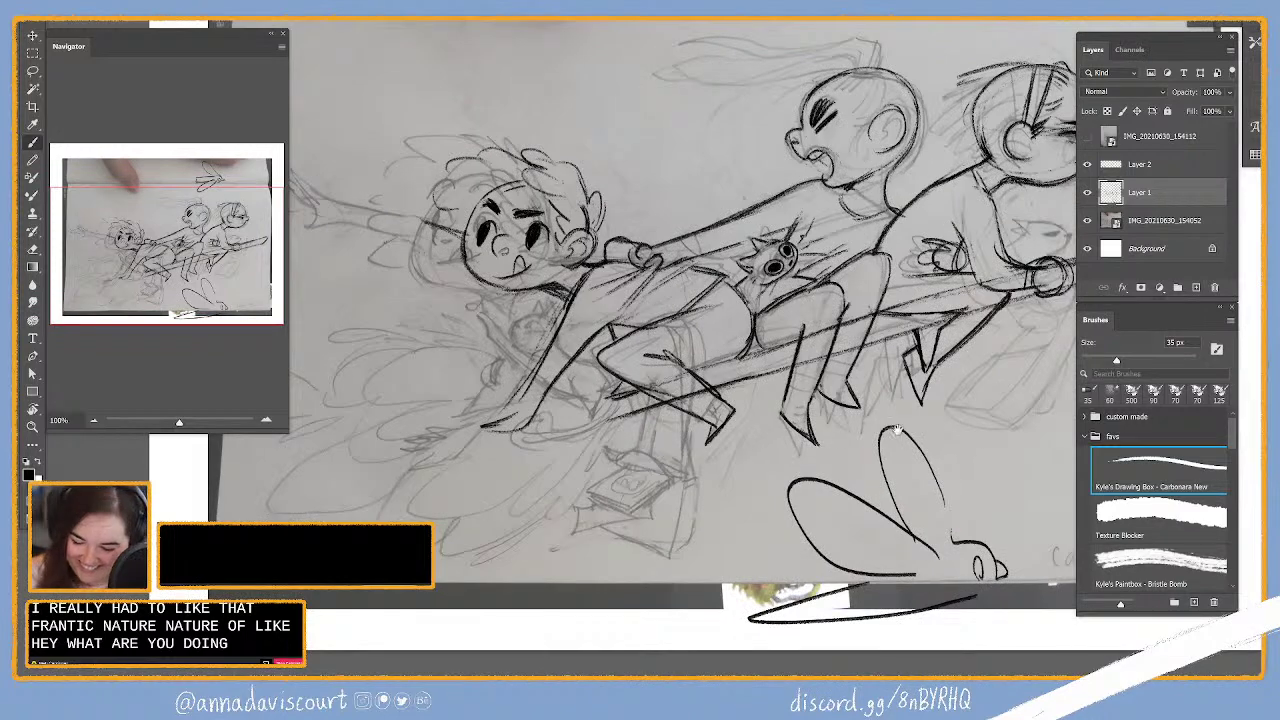
{"action": "scroll", "coordinate": [897, 430], "scroll_direction": "right", "scroll_amount": 3}
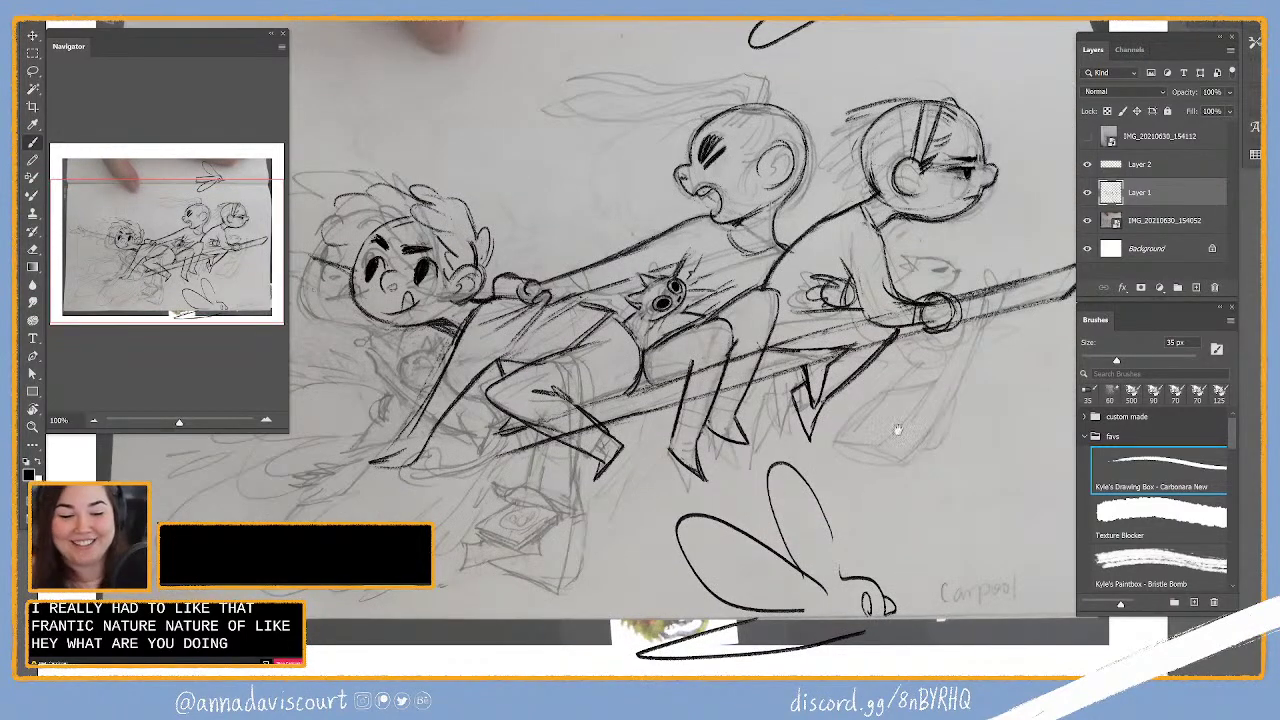
{"action": "scroll", "coordinate": [918, 358], "scroll_direction": "right", "scroll_amount": 1}
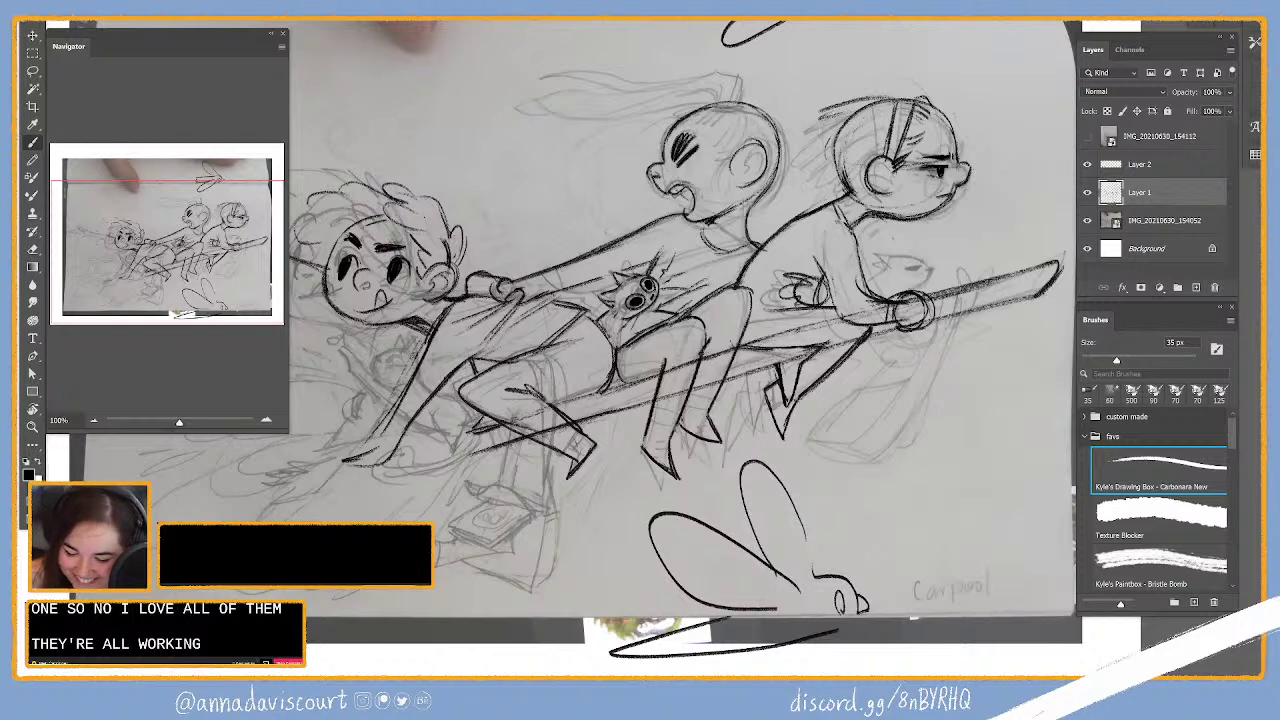
{"action": "key", "text": "e"}
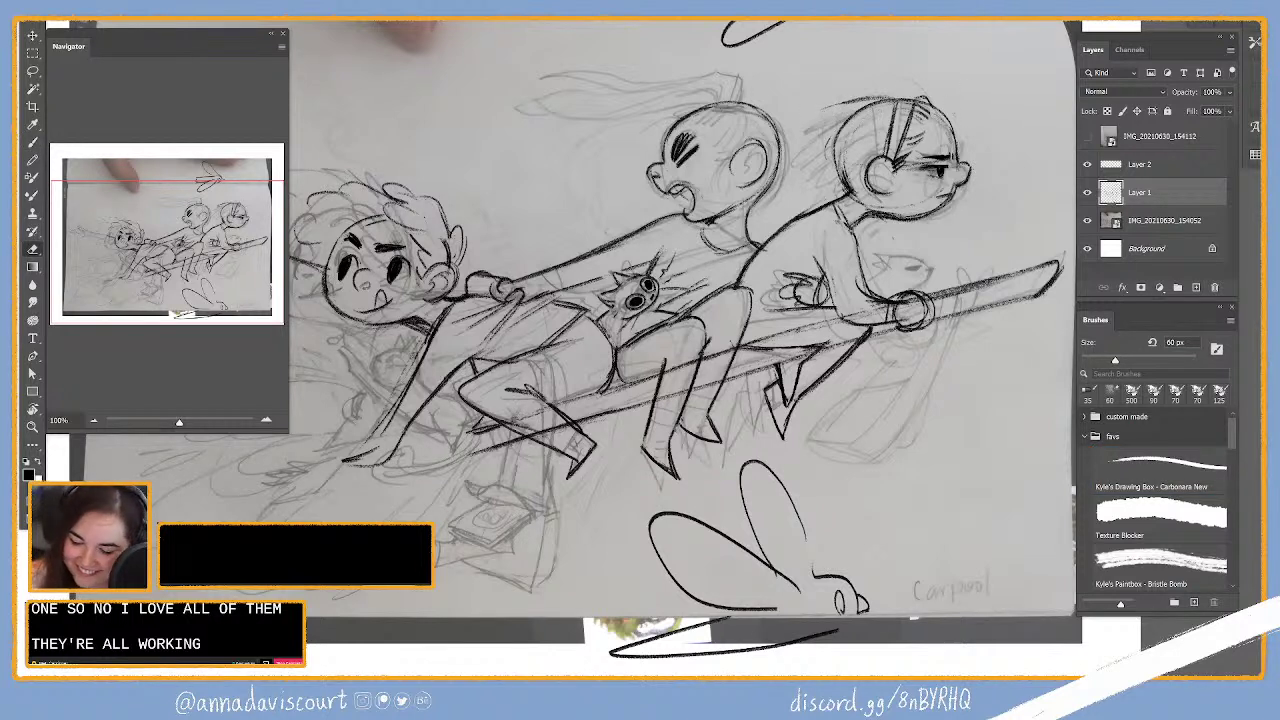
Step: Draw the front rider's swept-back hair down to the nape, clean up its ends, and begin outlining the small bird above the broomstick
{"action": "key", "text": "b"}
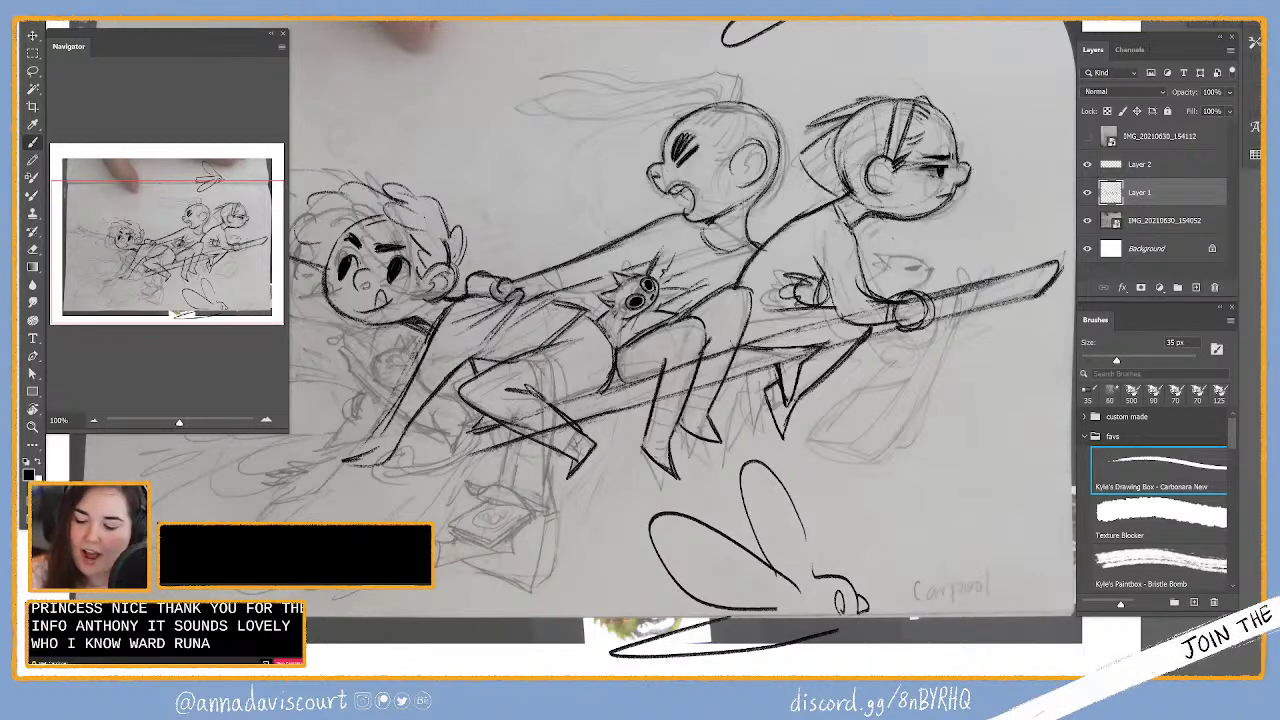
{"action": "mouse_move", "coordinate": [859, 207]}
{"action": "left_mouse_down"}
{"action": "mouse_move", "coordinate": [842, 191]}
{"action": "mouse_move", "coordinate": [854, 210]}
{"action": "left_mouse_up"}
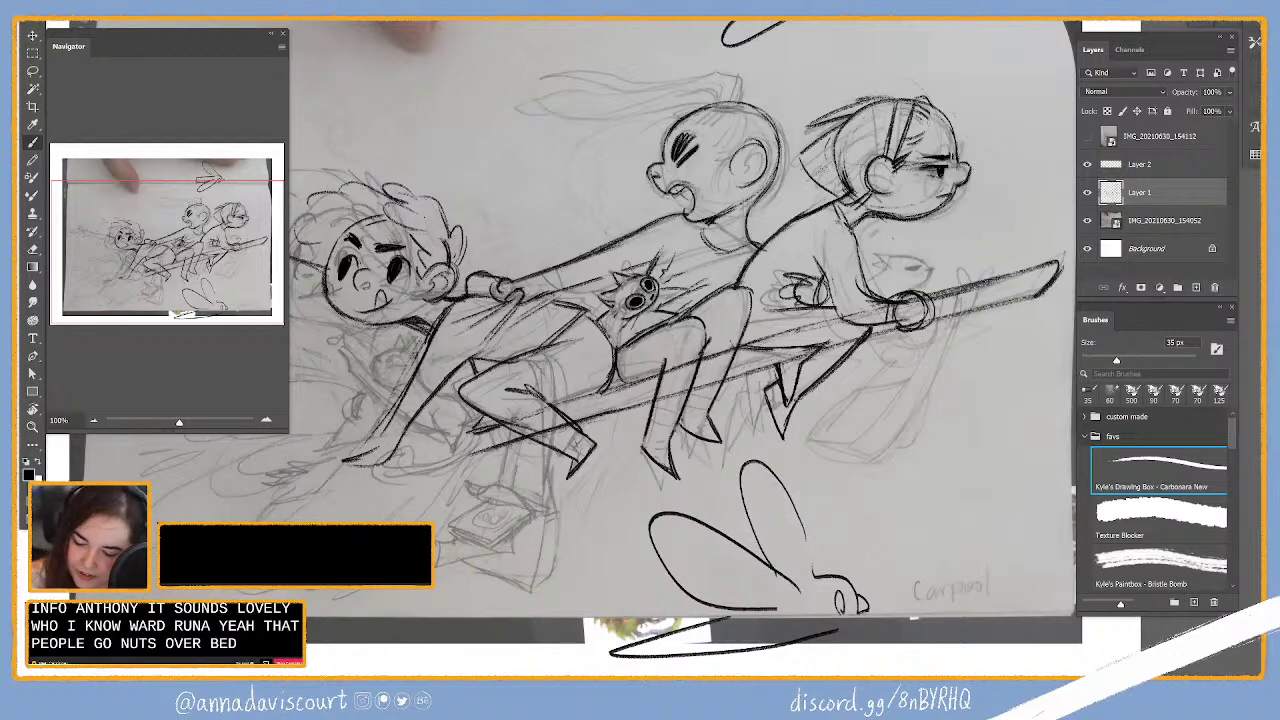
{"action": "key", "text": "e"}
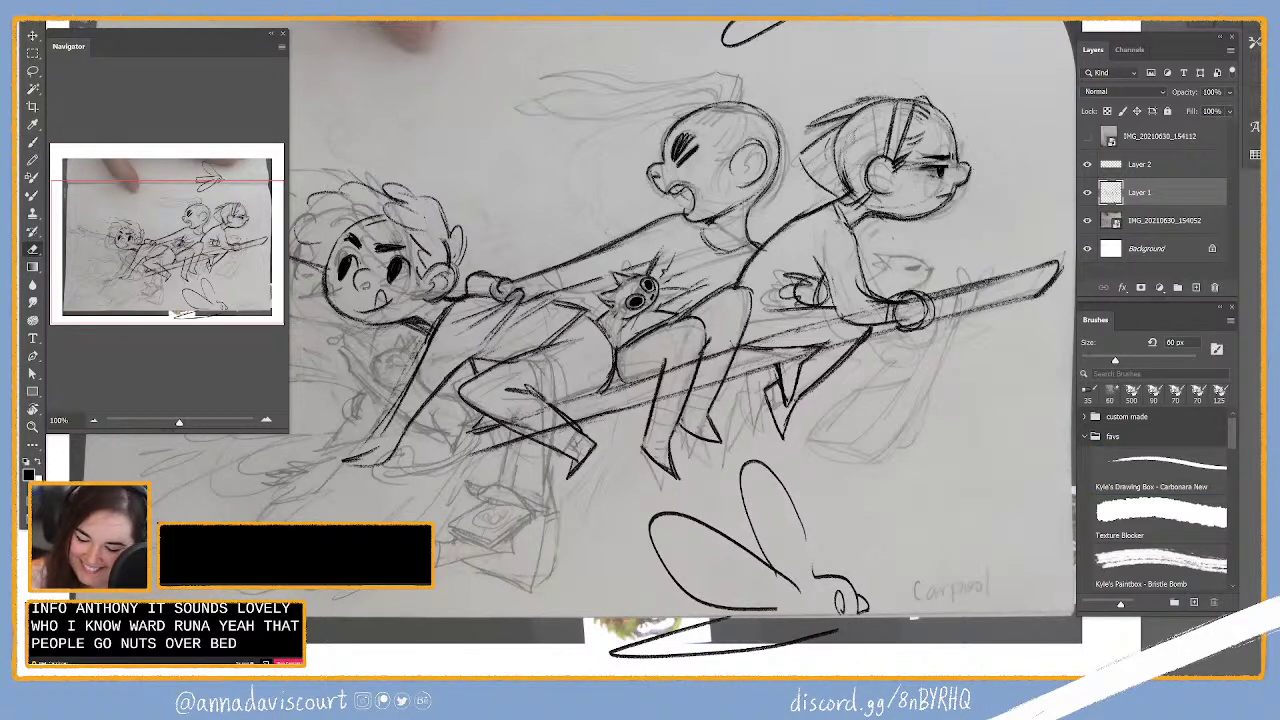
{"action": "key", "text": "b"}
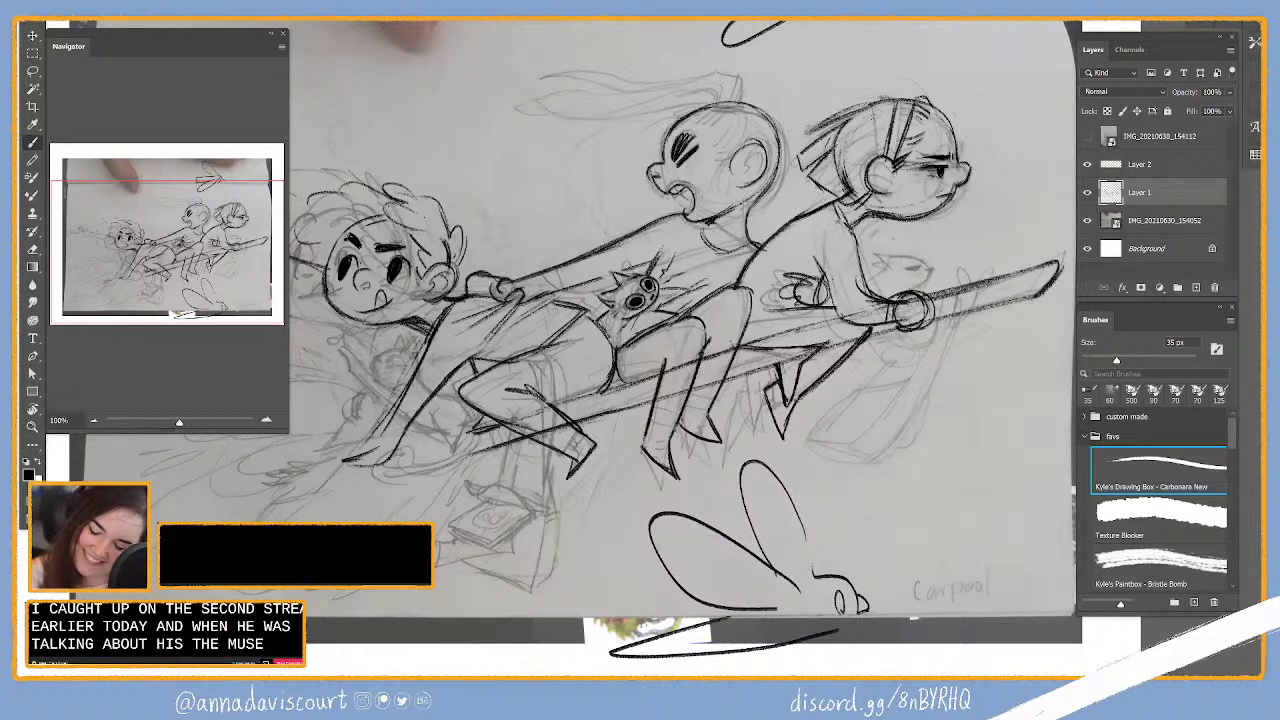
{"action": "key", "text": "e"}
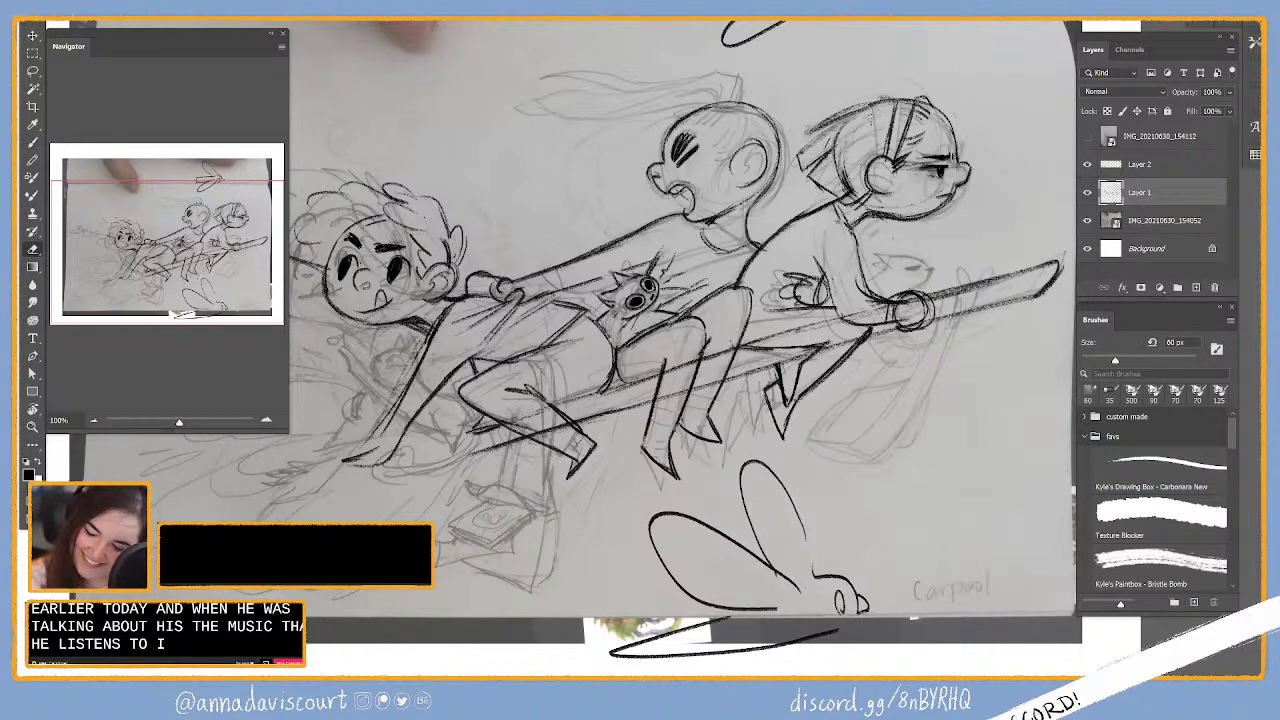
{"action": "key", "text": "b"}
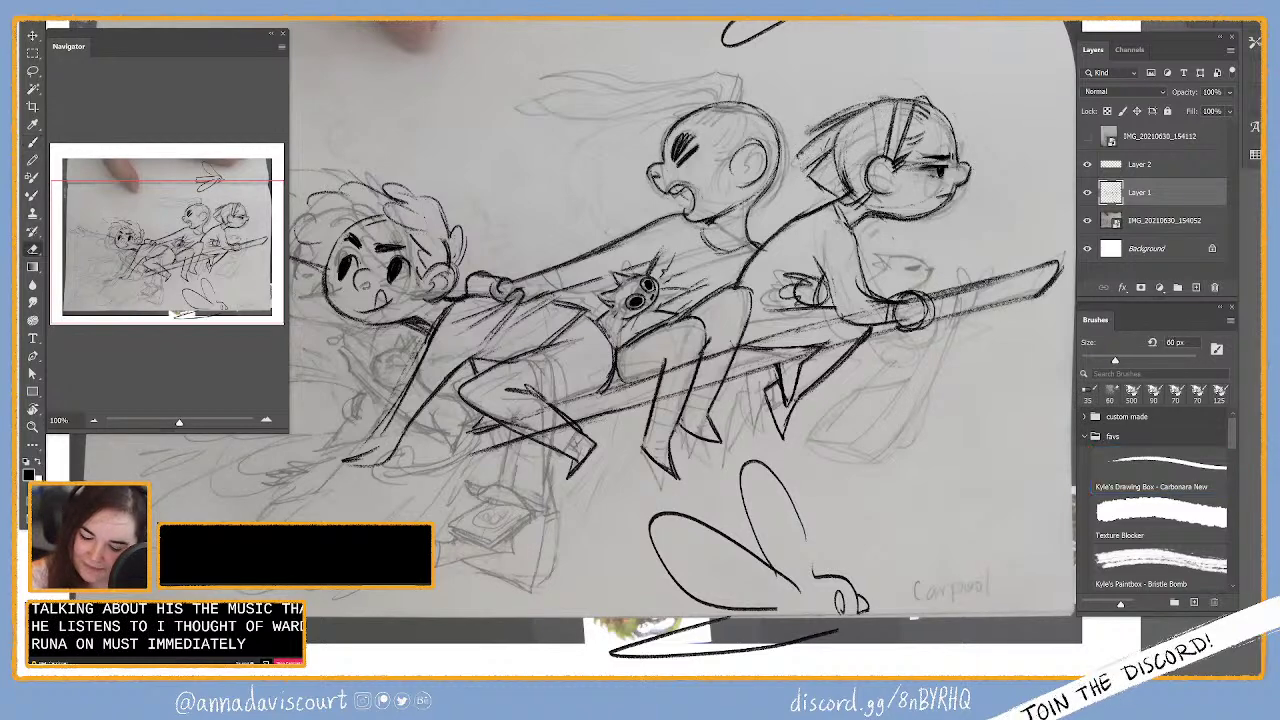
{"action": "key", "text": "b"}
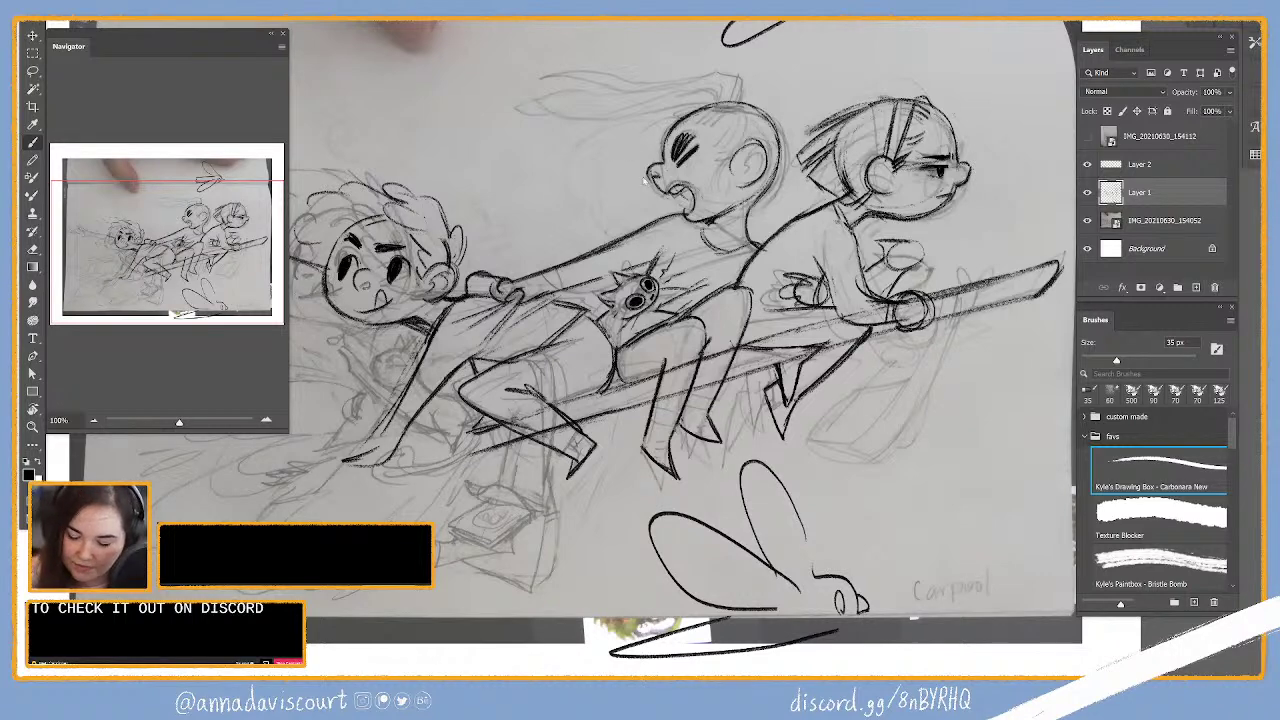
Step: Switch to Discord and view the enlarged photo of the foggy building in the where-in-the channel
{"action": "key", "text": "alt+Tab"}
{"action": "left_click", "coordinate": [720, 300]}
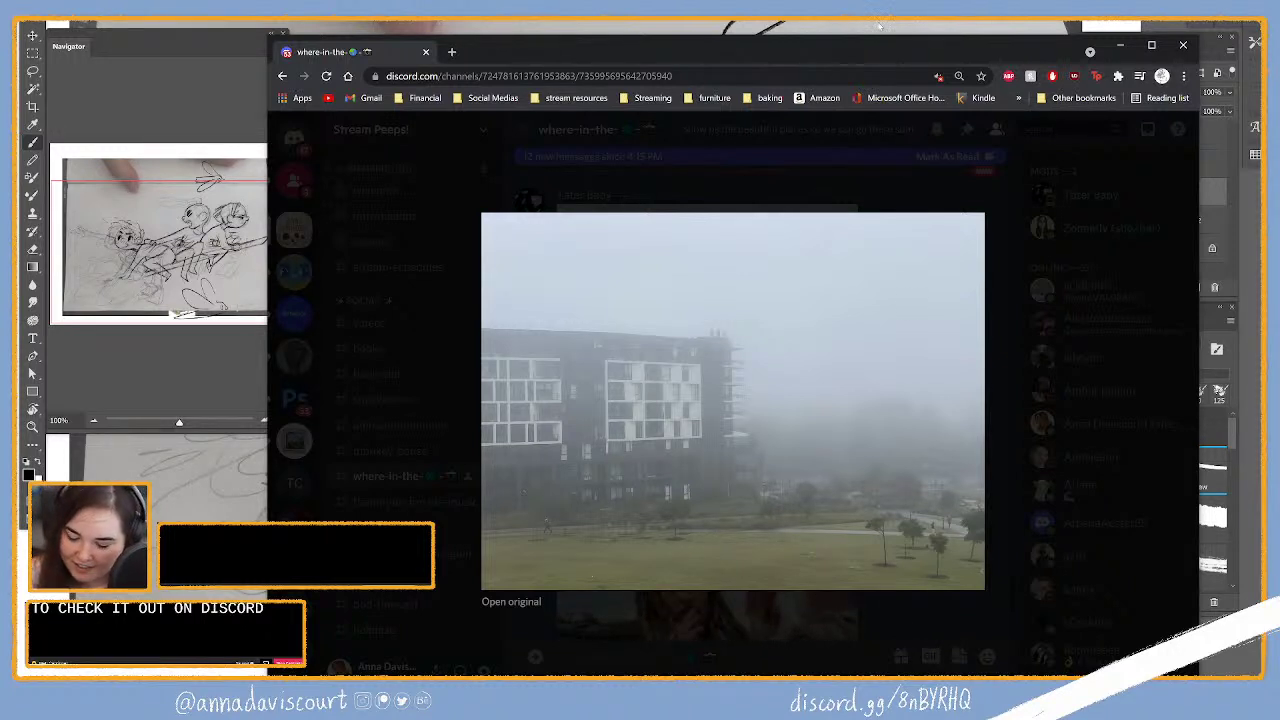
{"action": "left_click_drag", "start_coordinate": [880, 25], "coordinate": [874, 3]}
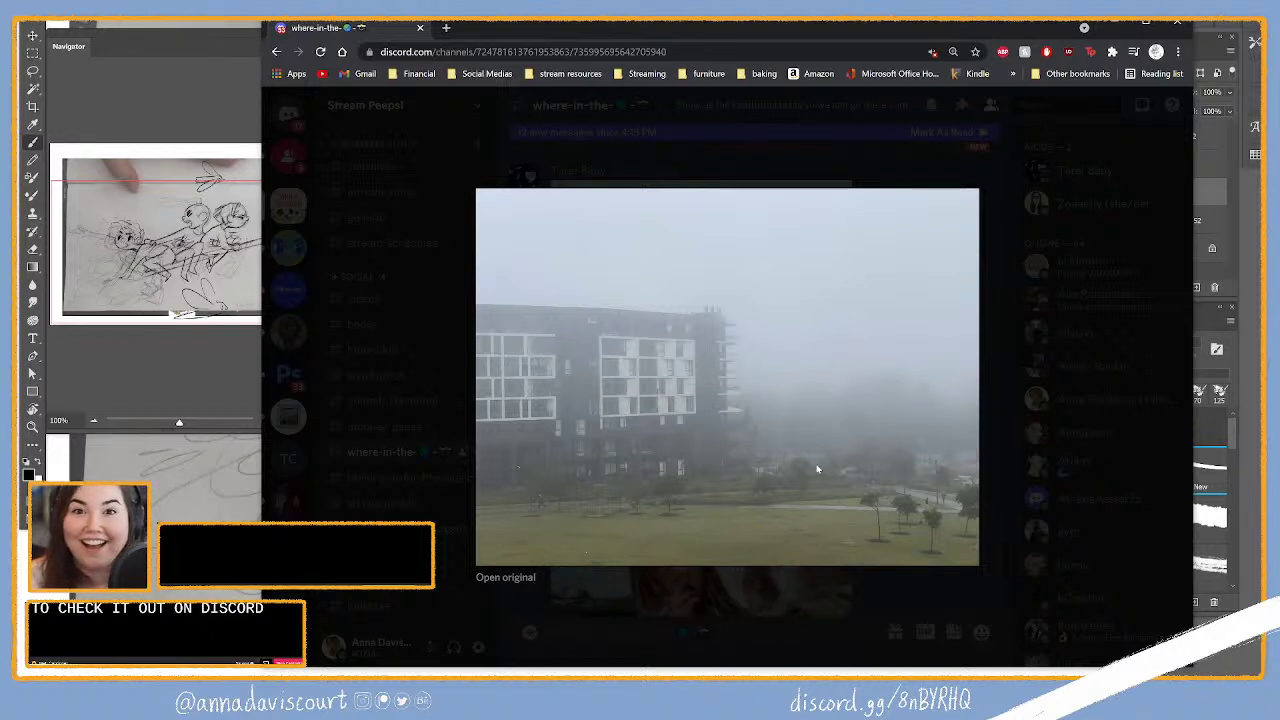
Step: Close the enlarged fog photo and read through the channel's messages down to the camp site pictures
{"action": "left_click", "coordinate": [1000, 343]}
{"action": "scroll", "coordinate": [823, 389], "scroll_direction": "down", "scroll_amount": 2}
{"action": "scroll", "coordinate": [823, 389], "scroll_direction": "up", "scroll_amount": 1}
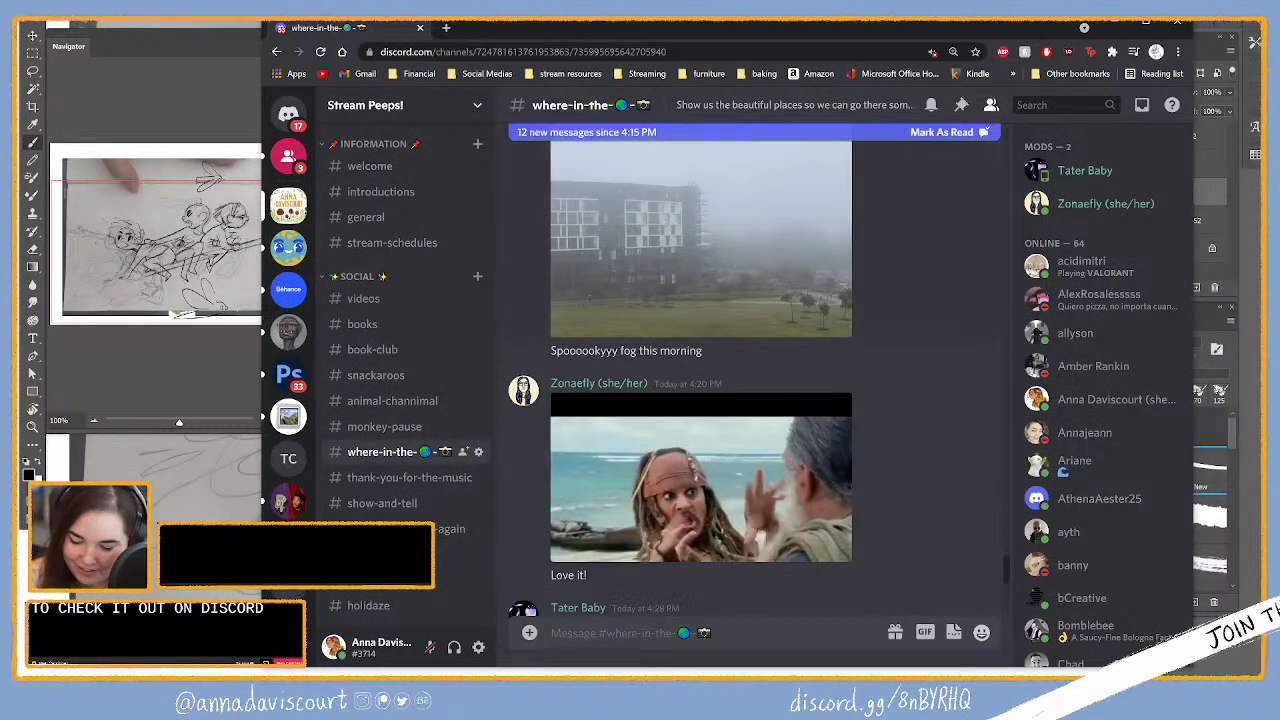
{"action": "scroll", "coordinate": [823, 388], "scroll_direction": "up", "scroll_amount": 2}
{"action": "scroll", "coordinate": [806, 390], "scroll_direction": "down", "scroll_amount": 3}
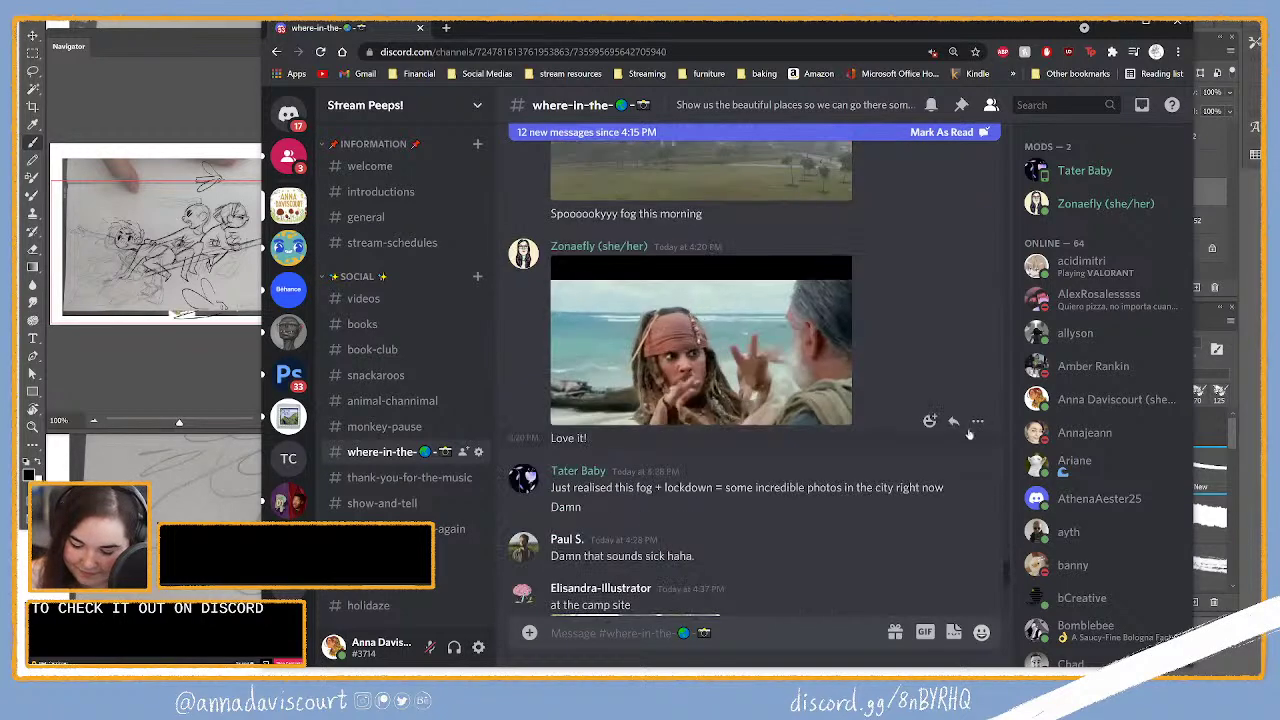
{"action": "scroll", "coordinate": [780, 380], "scroll_direction": "down", "scroll_amount": 1}
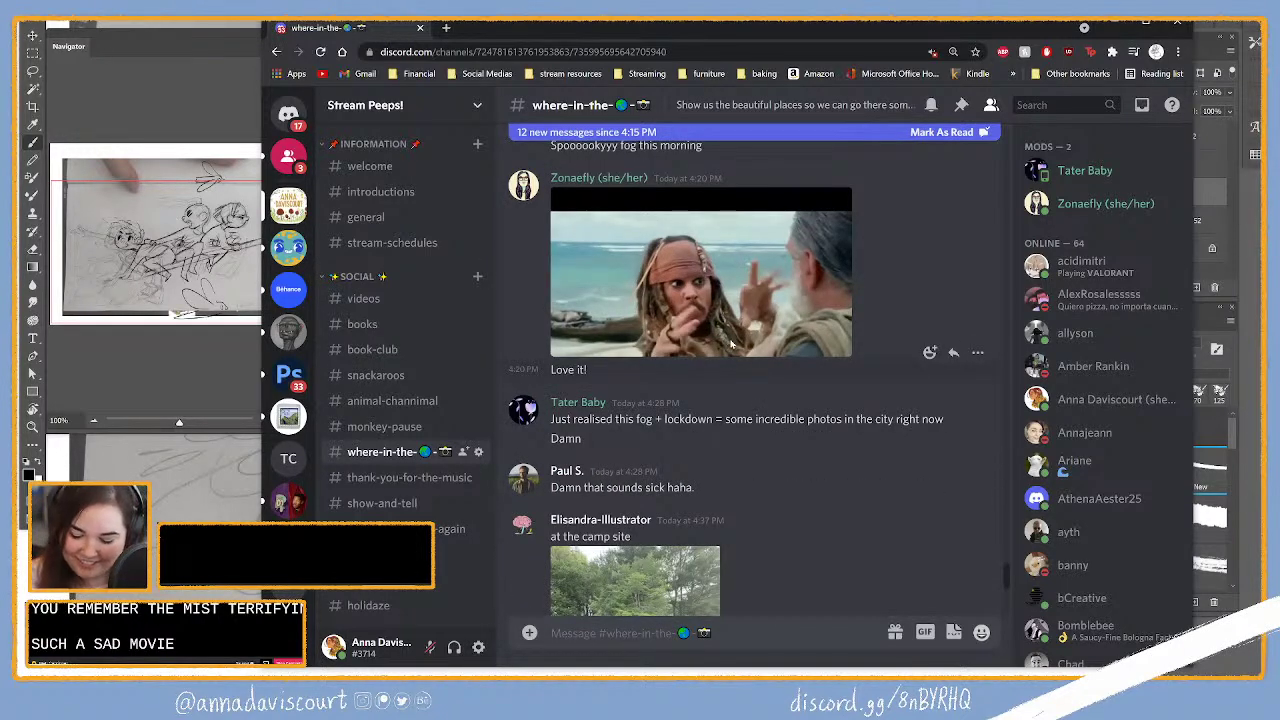
{"action": "scroll", "coordinate": [735, 345], "scroll_direction": "down", "scroll_amount": 3}
{"action": "scroll", "coordinate": [780, 361], "scroll_direction": "up", "scroll_amount": 1}
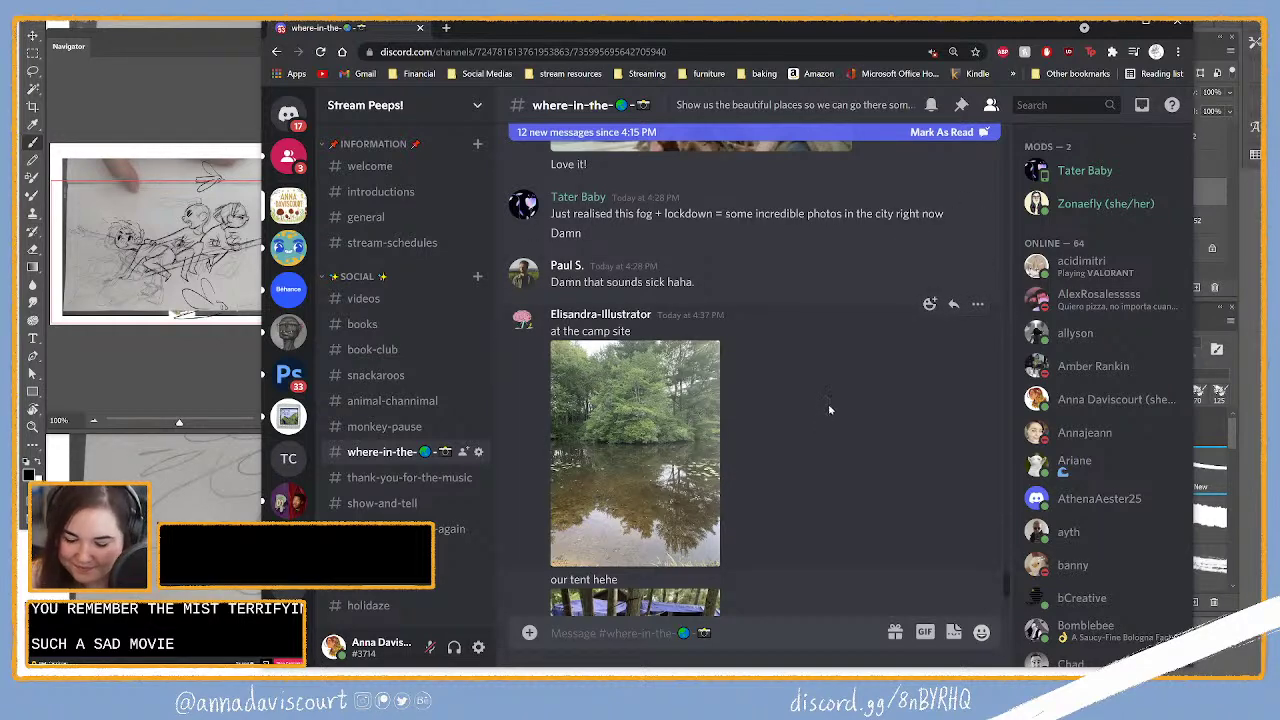
{"action": "scroll", "coordinate": [829, 405], "scroll_direction": "down", "scroll_amount": 1}
{"action": "scroll", "coordinate": [829, 405], "scroll_direction": "down", "scroll_amount": 1}
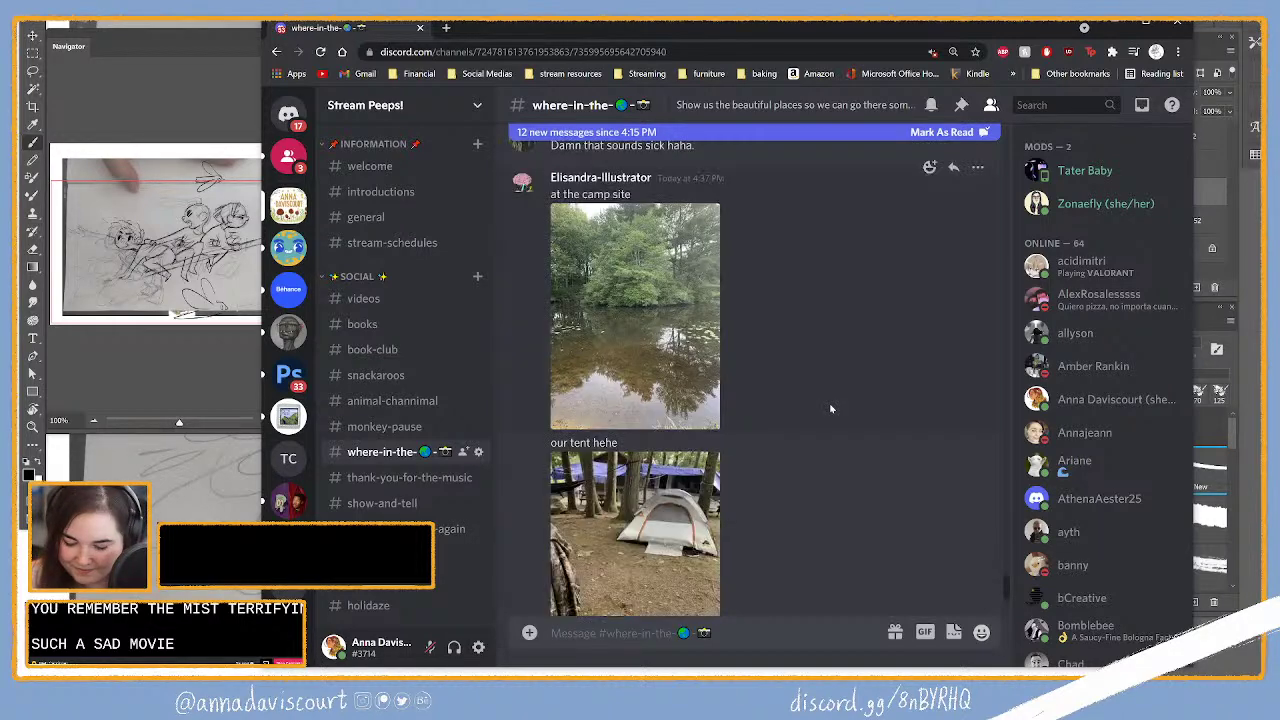
Step: View the camp site lake and tent photos enlarged, and return to Photoshop
{"action": "left_click", "coordinate": [692, 381]}
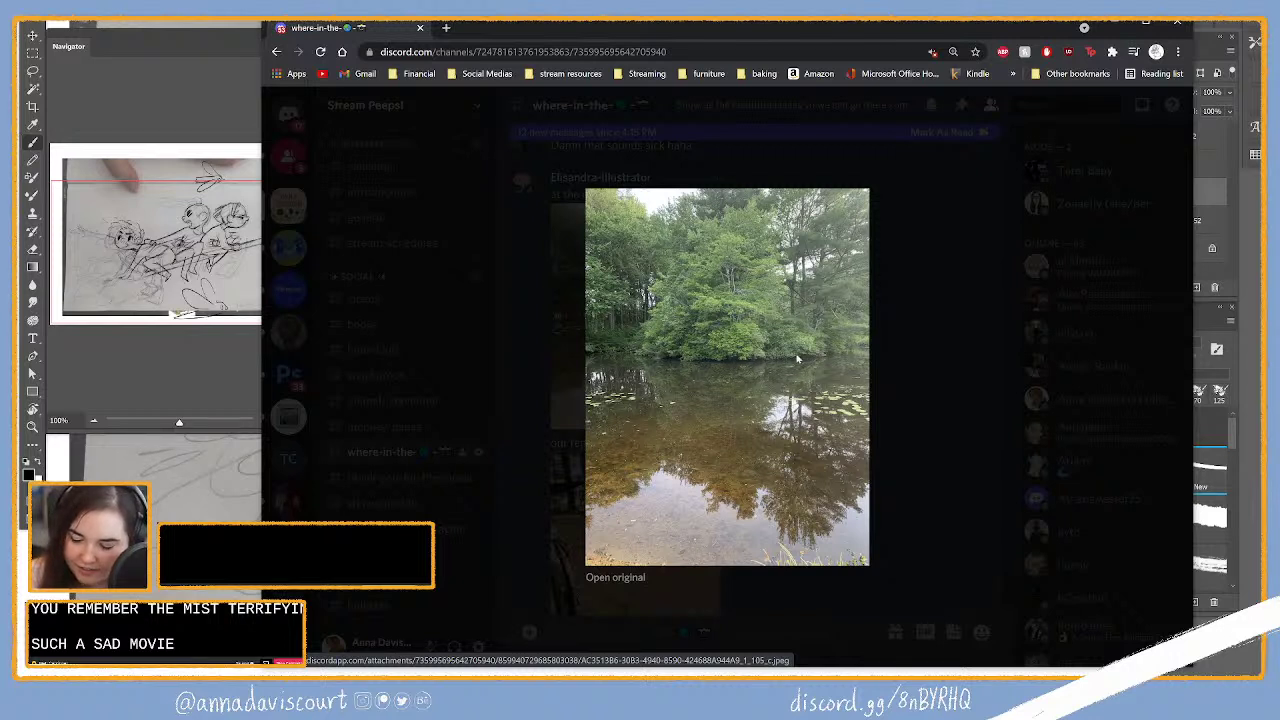
{"action": "left_click", "coordinate": [897, 420]}
{"action": "left_click", "coordinate": [710, 398]}
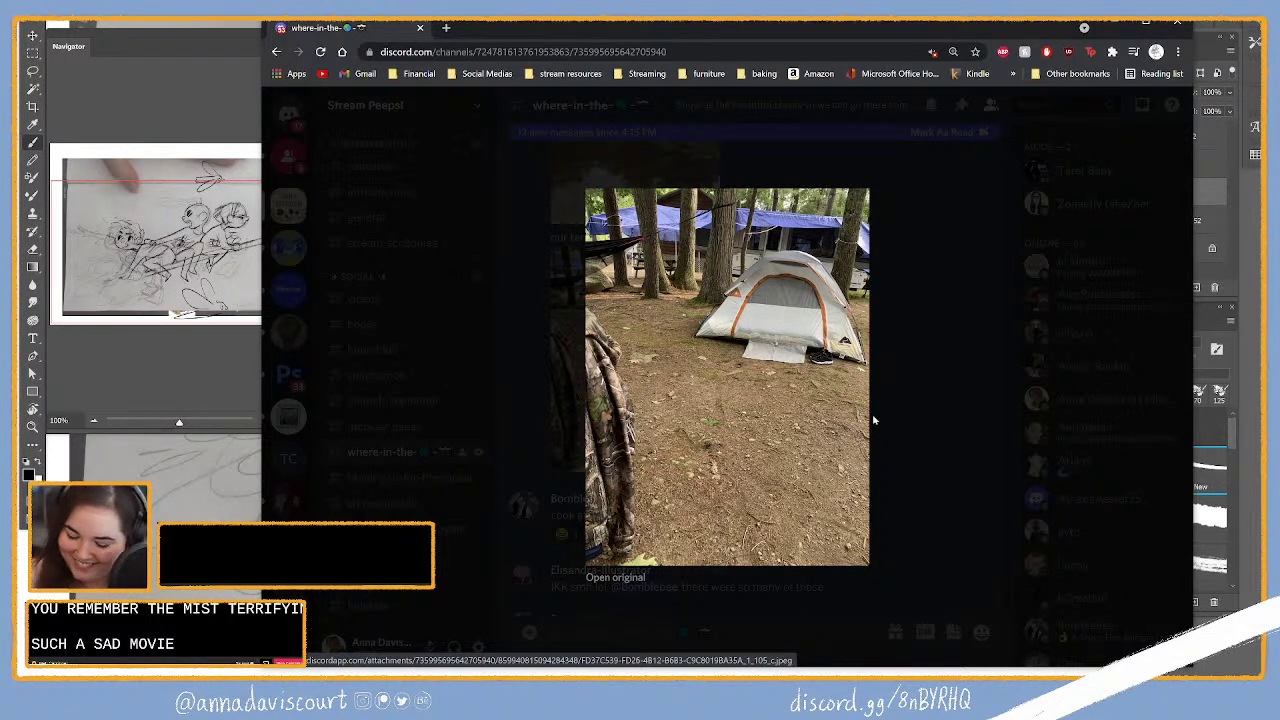
{"action": "left_click", "coordinate": [929, 437]}
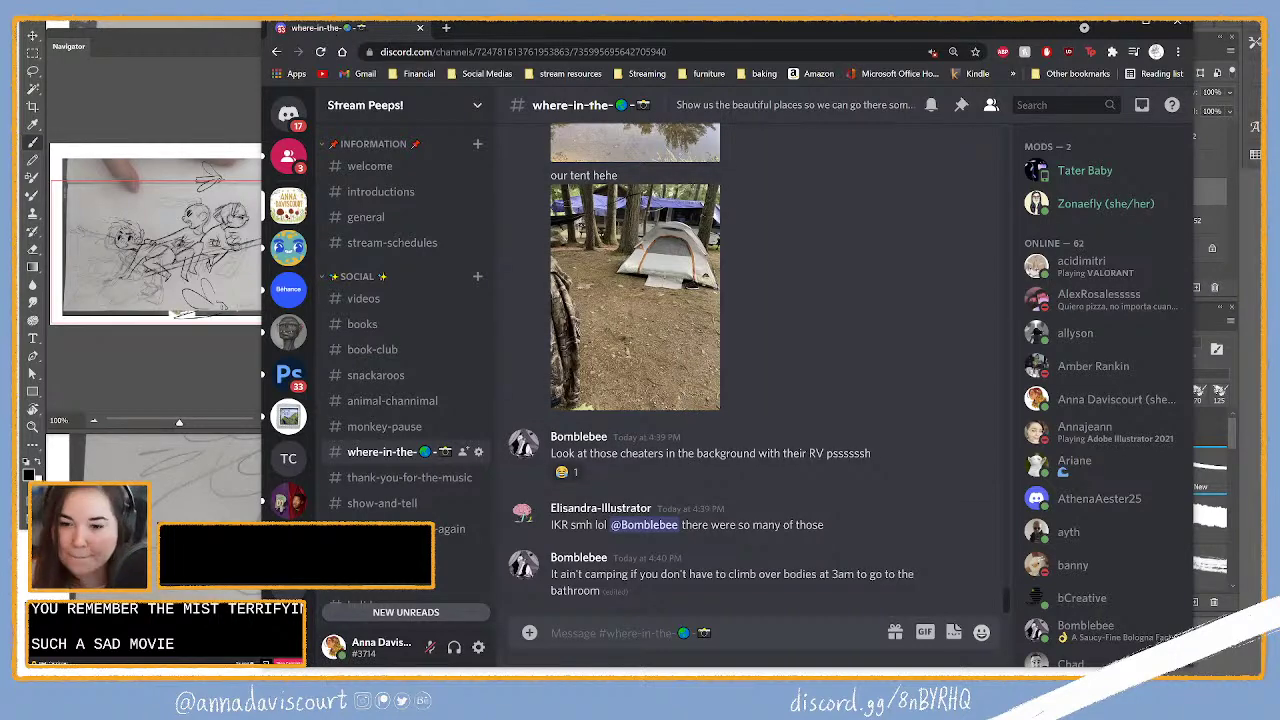
{"action": "key", "text": "alt+Tab"}
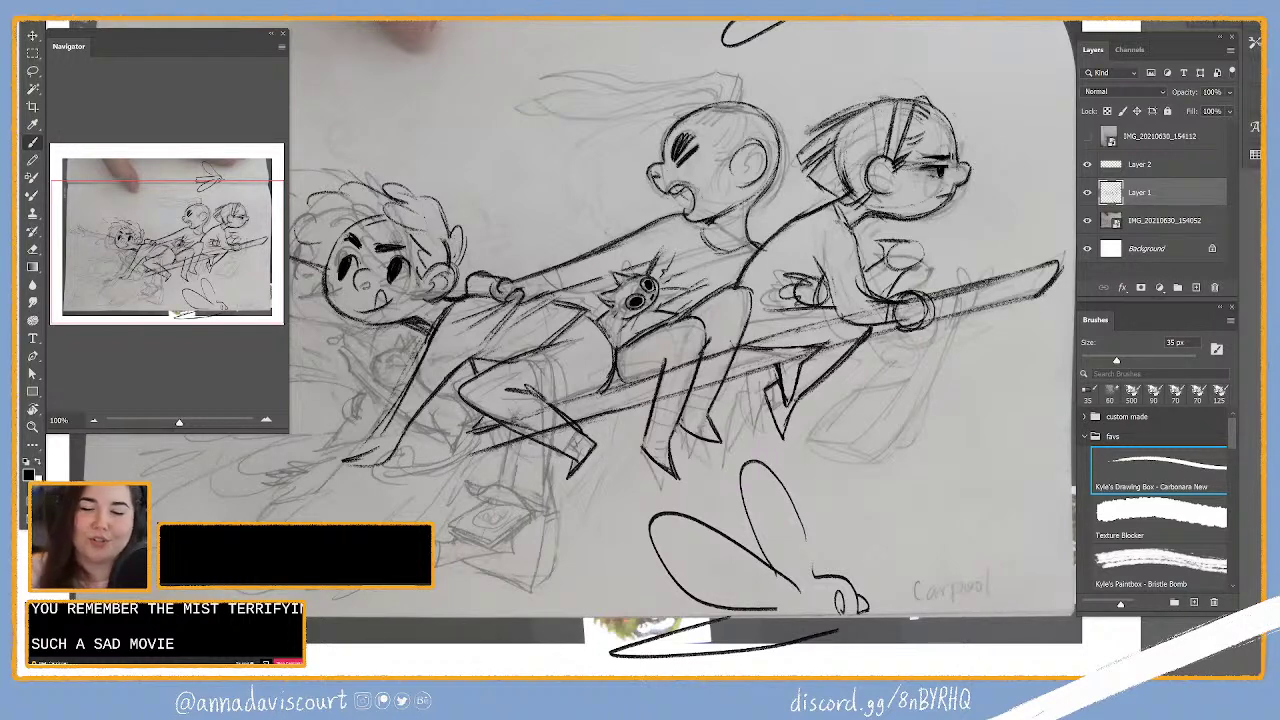
Step: Trace the small bird above the broomstick in front of the front rider's arm, erasing its stray lines
{"action": "left_click_drag", "start_coordinate": [887, 426], "coordinate": [850, 435]}
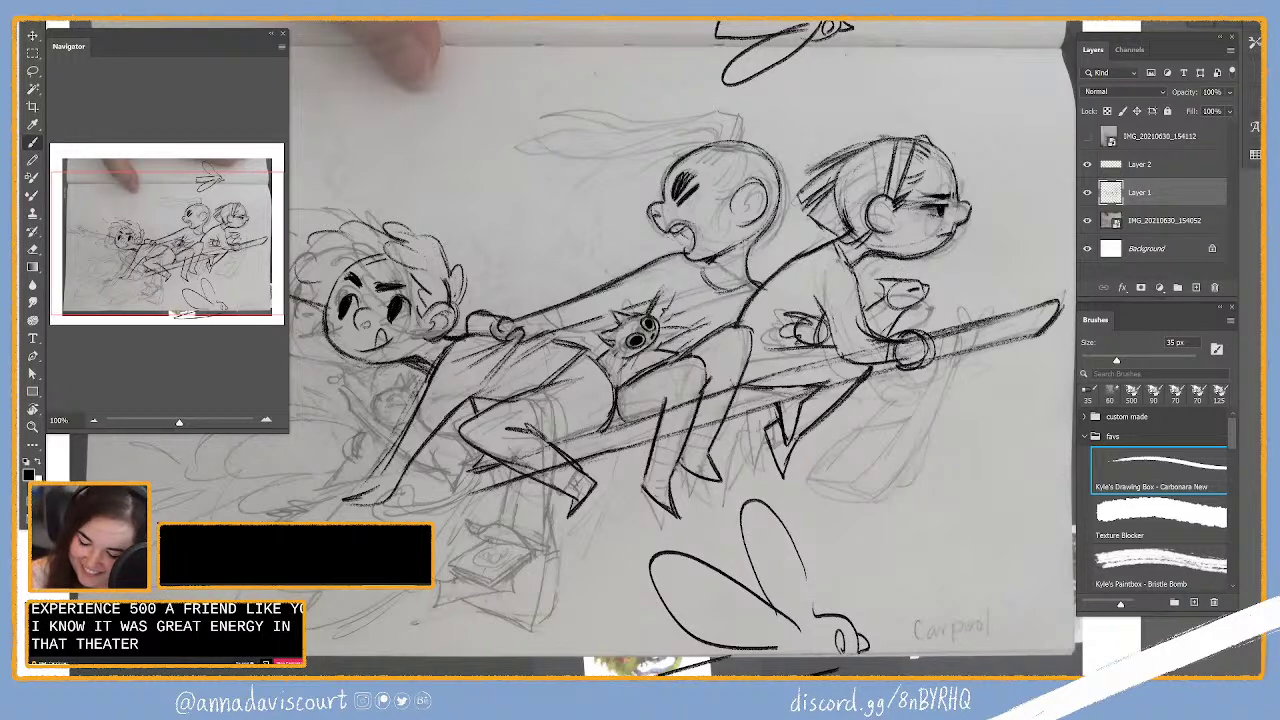
{"action": "left_click_drag", "start_coordinate": [875, 293], "coordinate": [887, 284]}
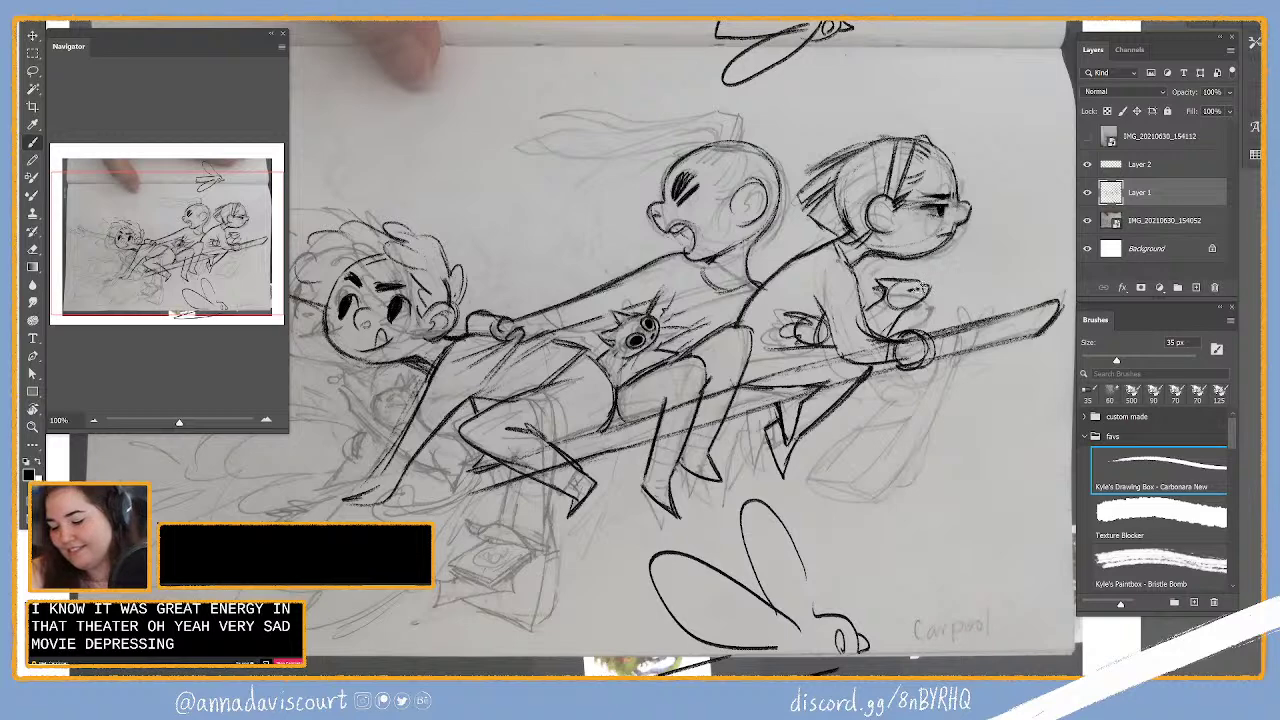
{"action": "key", "text": "e"}
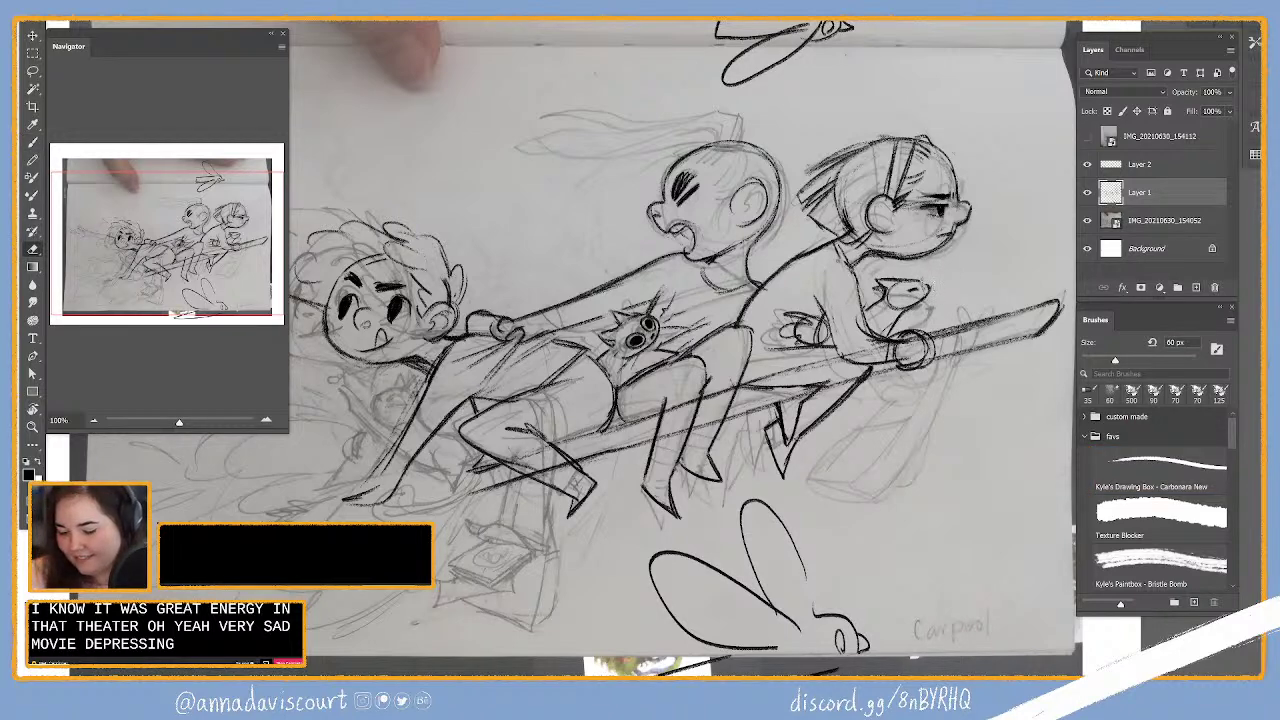
{"action": "mouse_move", "coordinate": [908, 278]}
{"action": "left_mouse_down"}
{"action": "mouse_move", "coordinate": [942, 296]}
{"action": "mouse_move", "coordinate": [924, 288]}
{"action": "mouse_move", "coordinate": [934, 279]}
{"action": "left_mouse_up"}
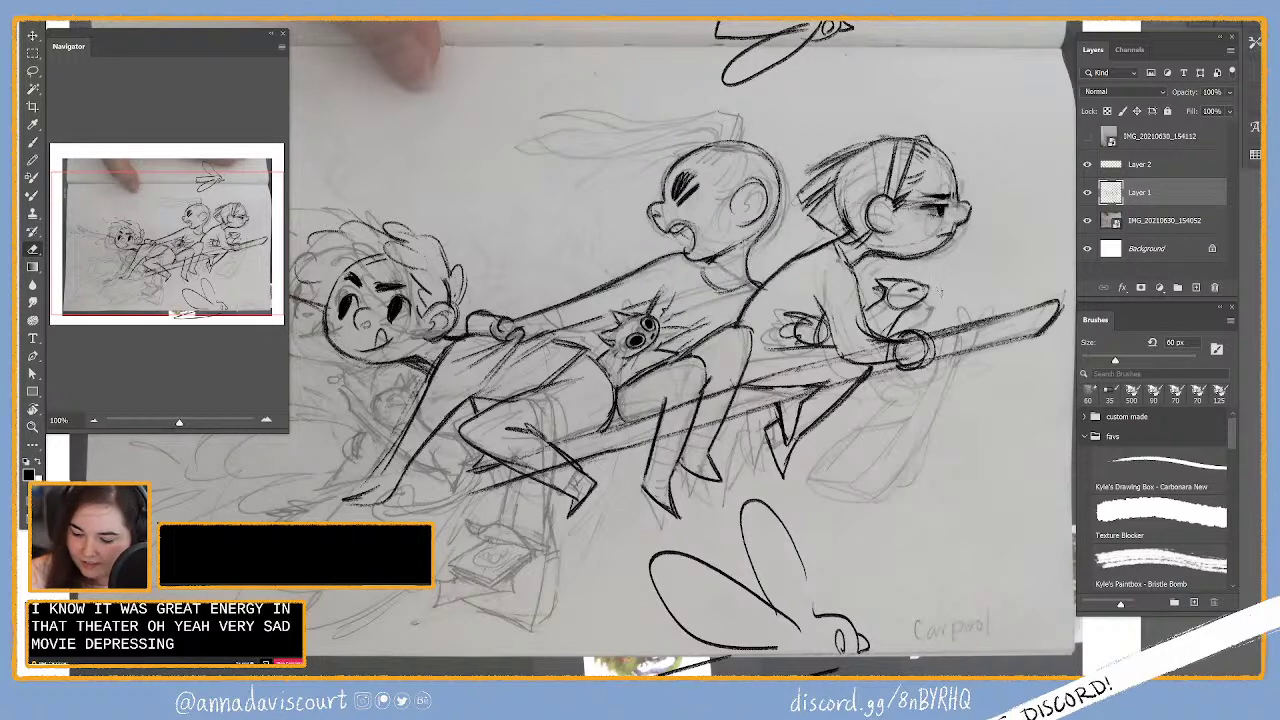
{"action": "key", "text": "b"}
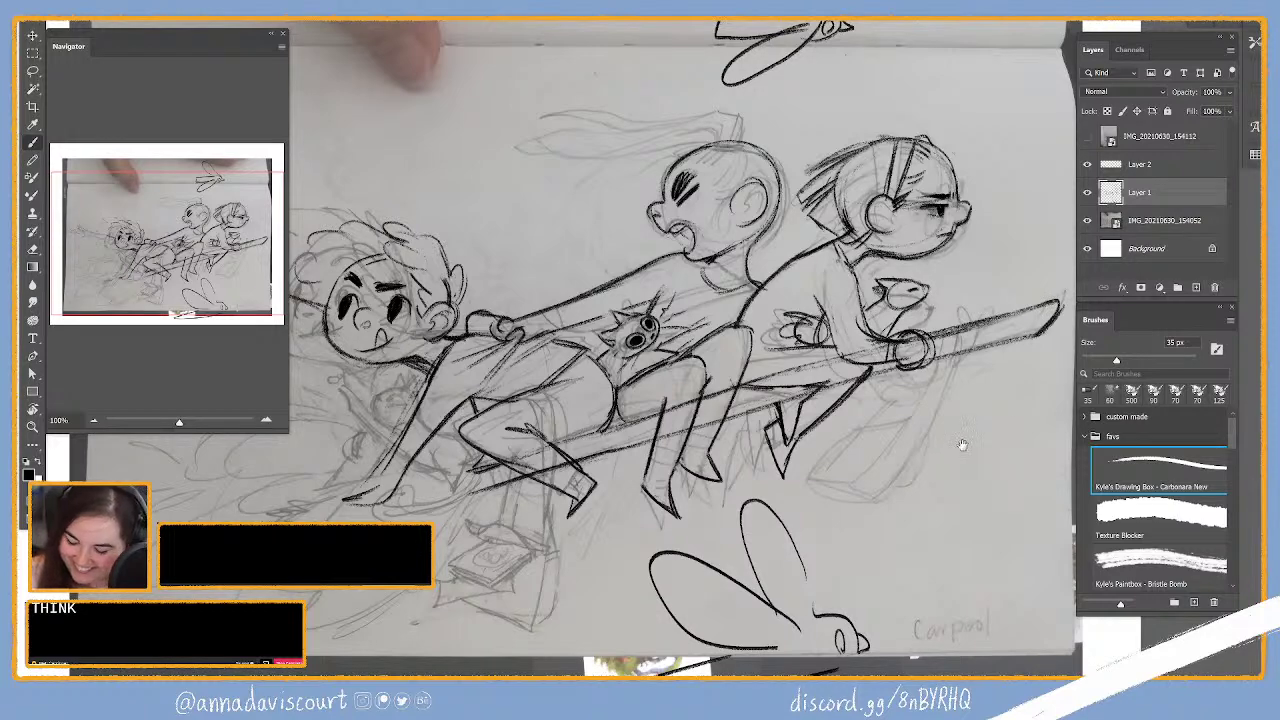
Step: Redraw the front rider's eye as an open, half-lidded eye with a heavy upper lid line
{"action": "mouse_move", "coordinate": [1019, 445]}
{"action": "left_mouse_down"}
{"action": "mouse_move", "coordinate": [1029, 437]}
{"action": "mouse_move", "coordinate": [975, 446]}
{"action": "mouse_move", "coordinate": [1005, 449]}
{"action": "mouse_move", "coordinate": [905, 498]}
{"action": "left_mouse_up"}
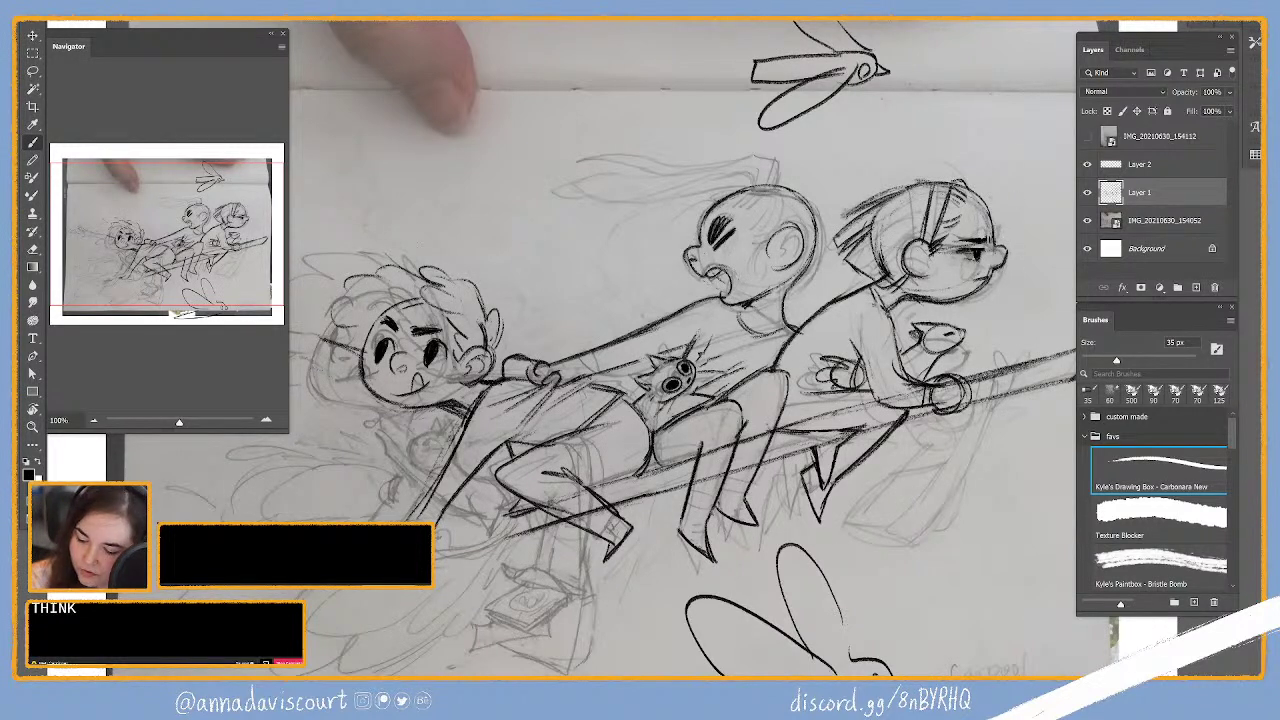
{"action": "left_click_drag", "start_coordinate": [968, 245], "coordinate": [985, 265]}
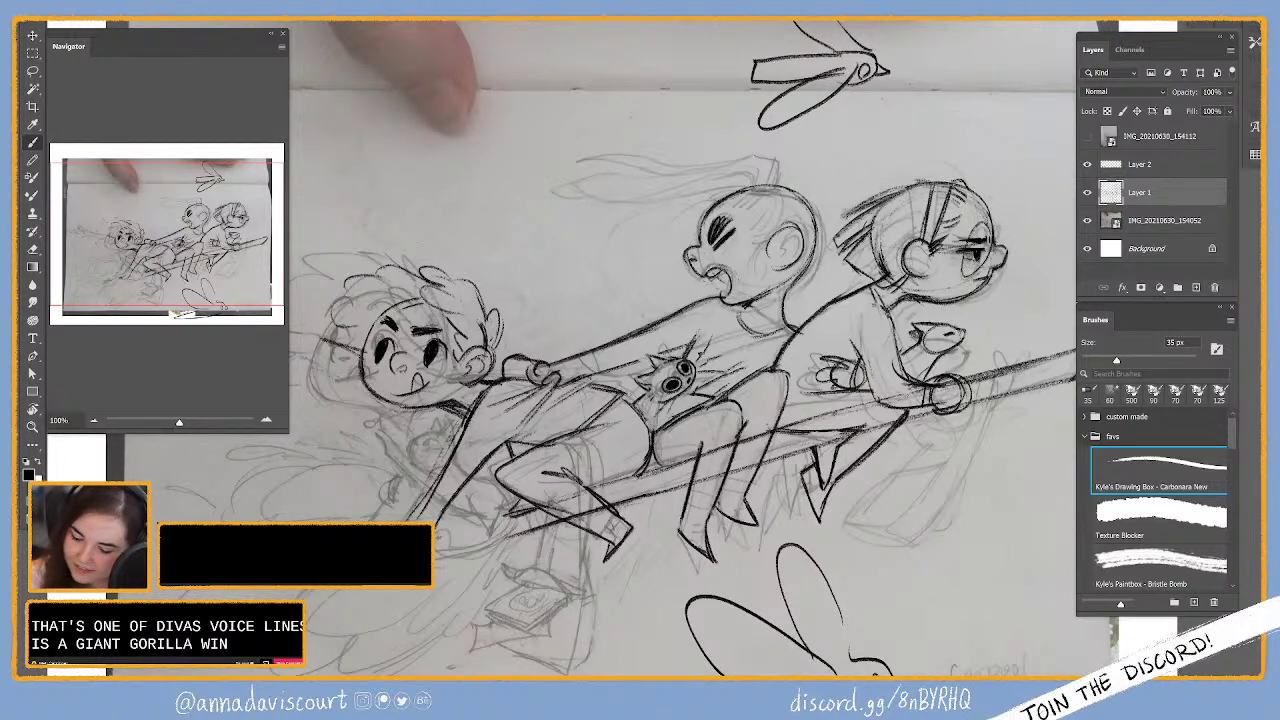
{"action": "left_click_drag", "start_coordinate": [975, 225], "coordinate": [995, 255]}
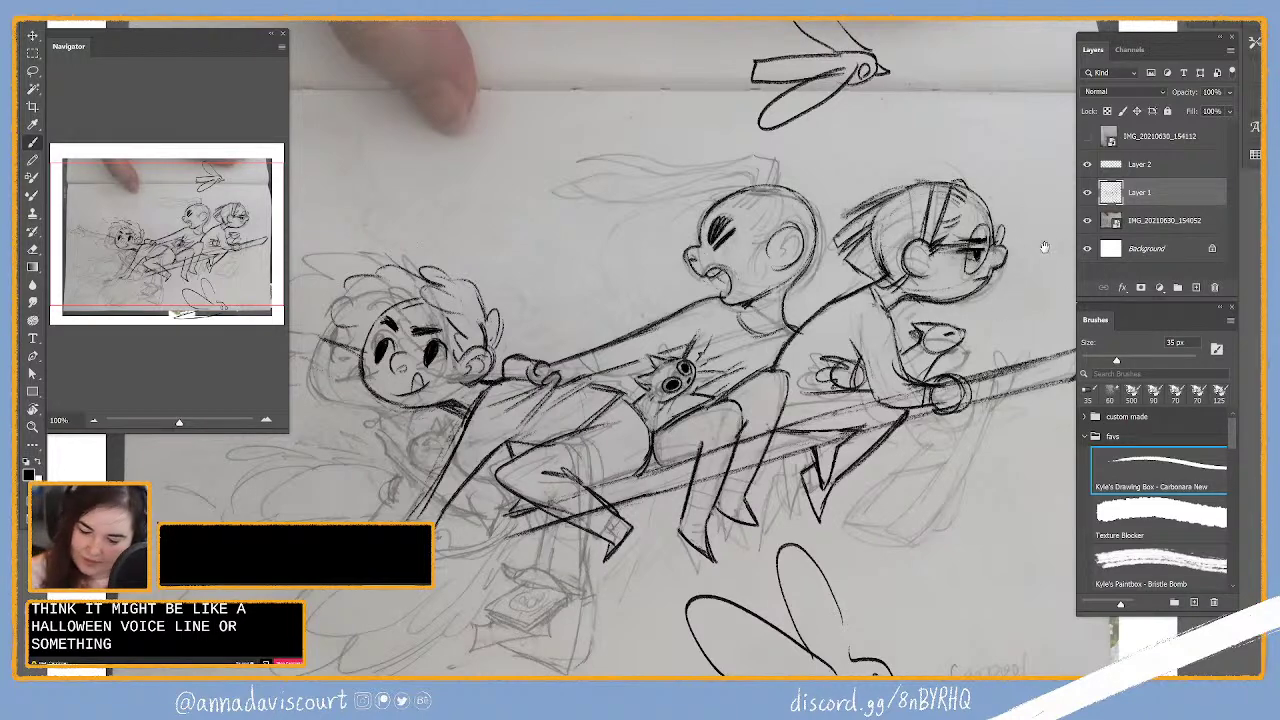
Step: Draw a round headphone ear cup over the front rider's ear, joined to the band across the head
{"action": "left_click_drag", "start_coordinate": [912, 338], "coordinate": [877, 301]}
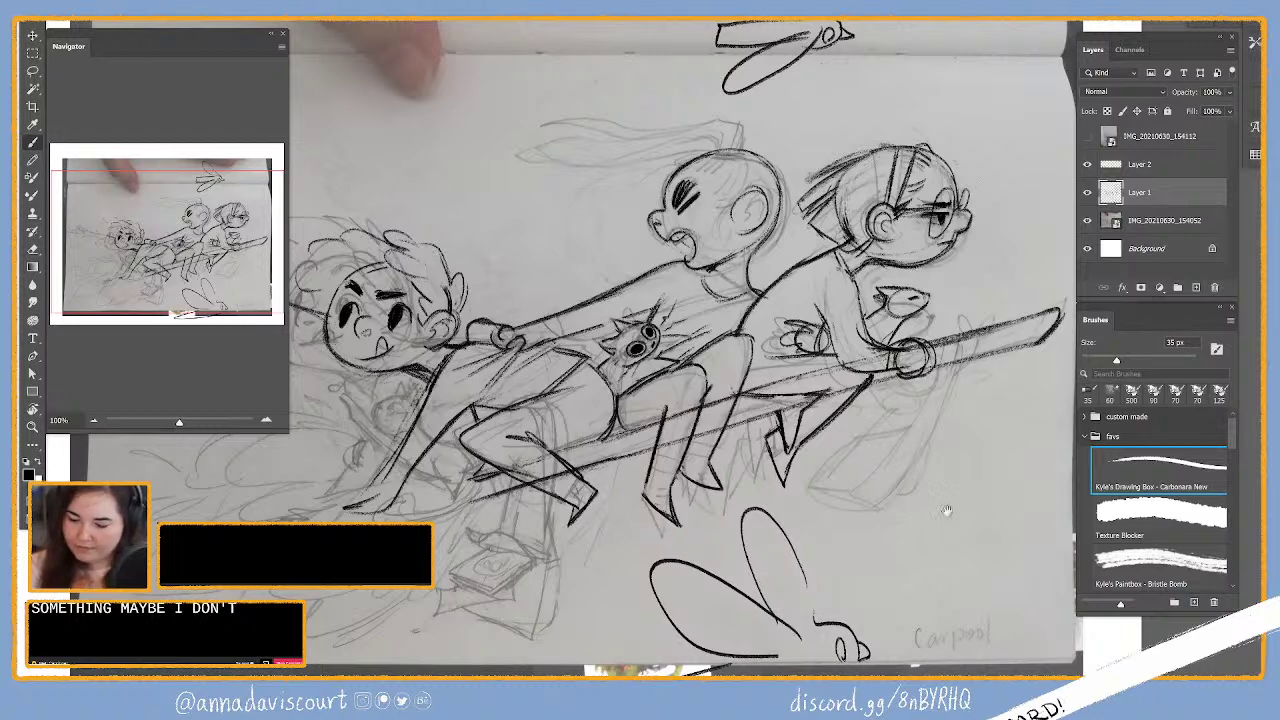
{"action": "scroll", "coordinate": [946, 511], "scroll_direction": "left", "scroll_amount": 3}
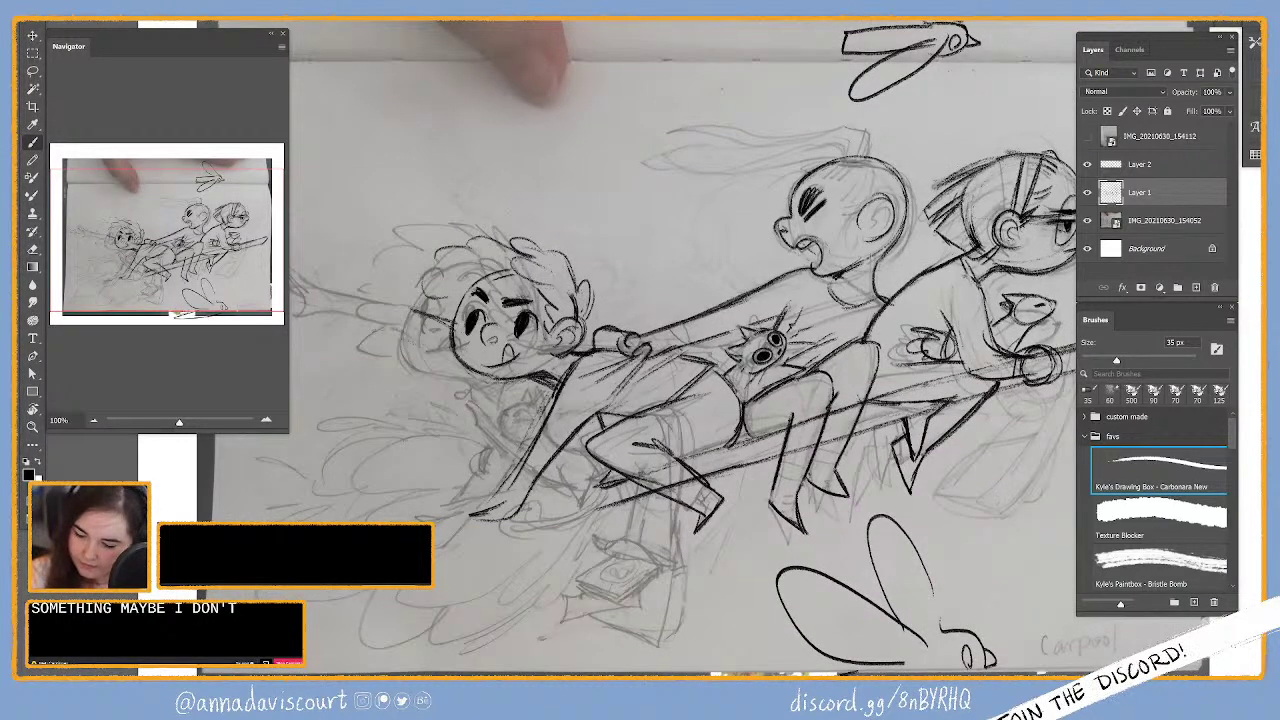
{"action": "scroll", "coordinate": [640, 400], "scroll_direction": "right", "scroll_amount": 1}
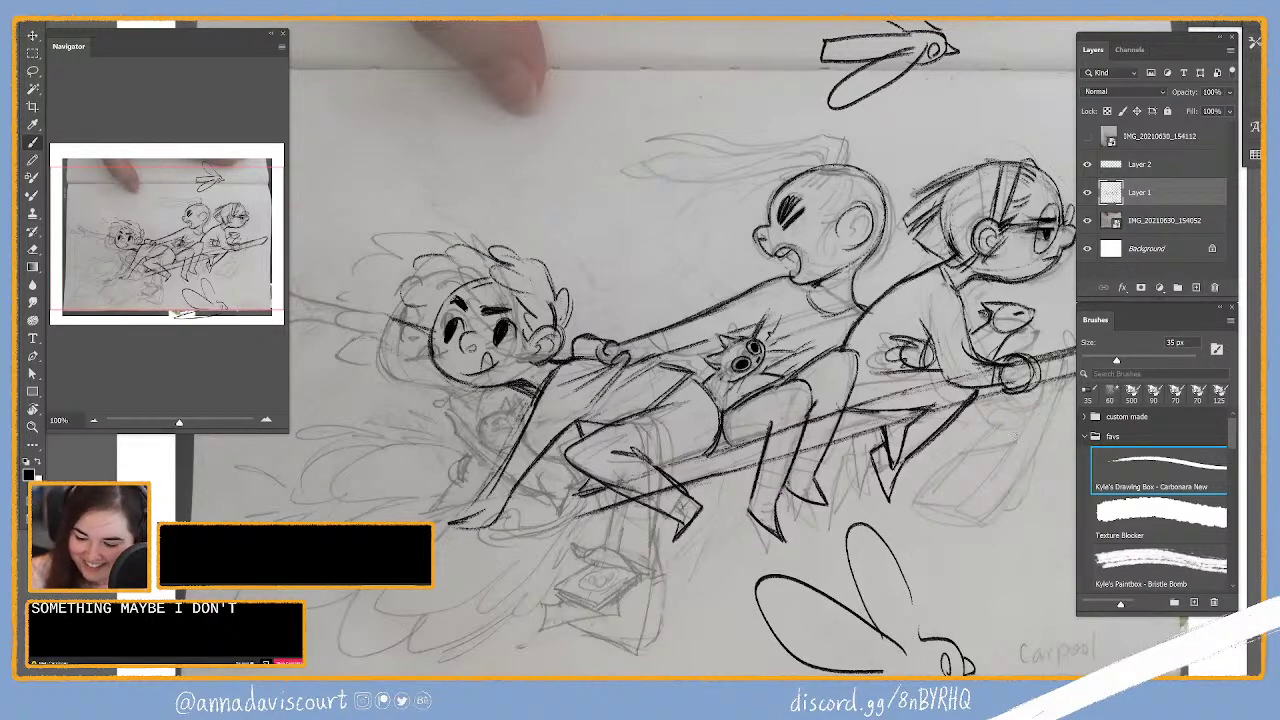
{"action": "left_click_drag", "start_coordinate": [931, 443], "coordinate": [869, 459]}
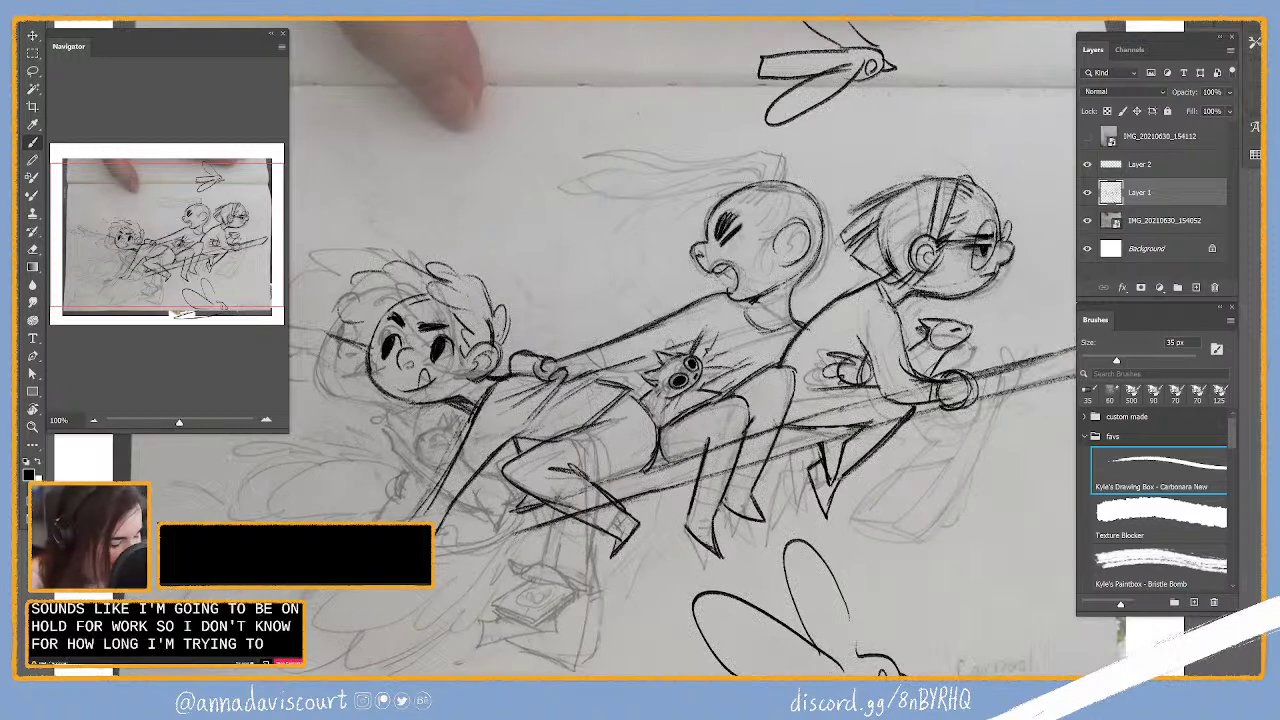
{"action": "key", "text": "e"}
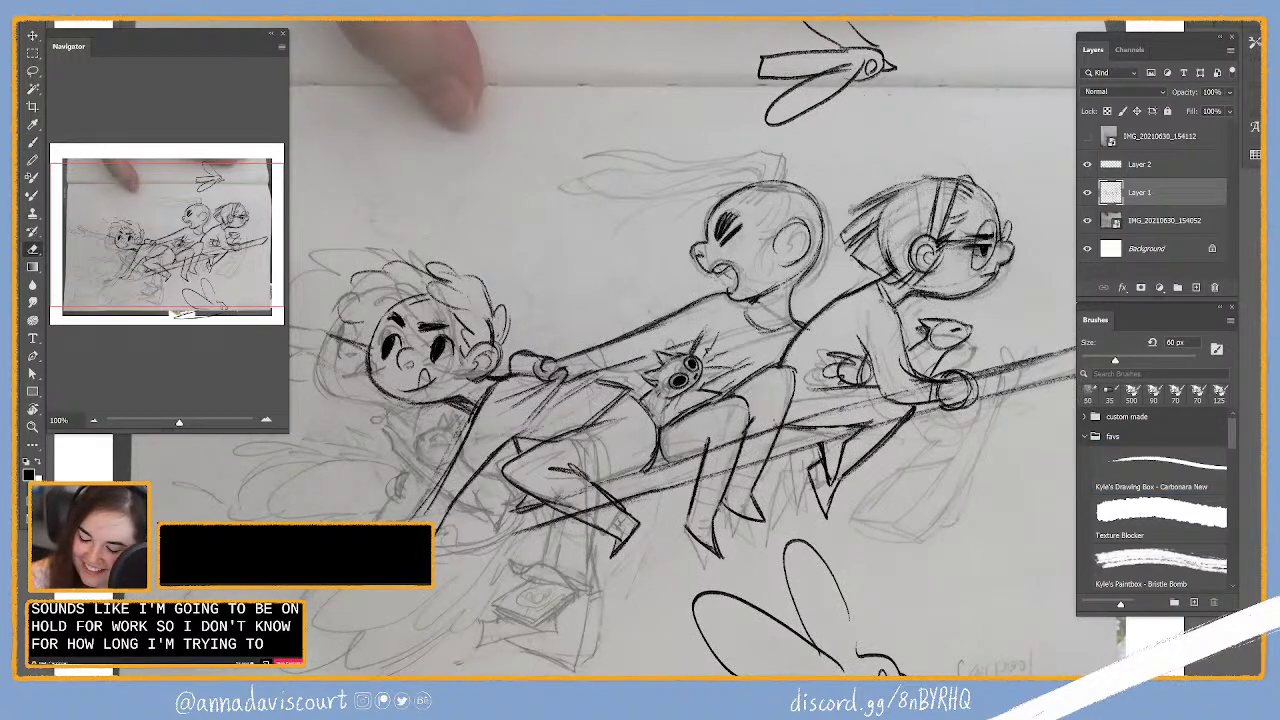
{"action": "key", "text": "b"}
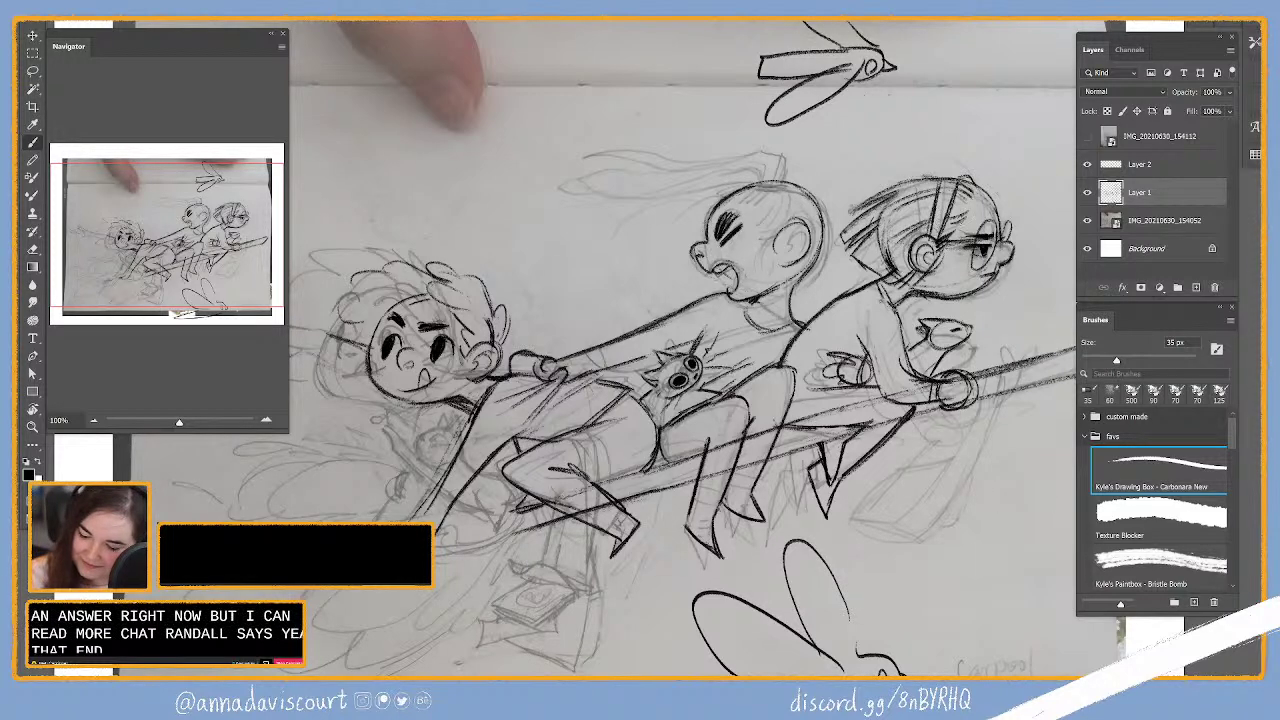
Step: Clean up the front rider's crown around the headphone band and redraw the hair strands on top of the head
{"action": "left_click_drag", "start_coordinate": [909, 464], "coordinate": [955, 436]}
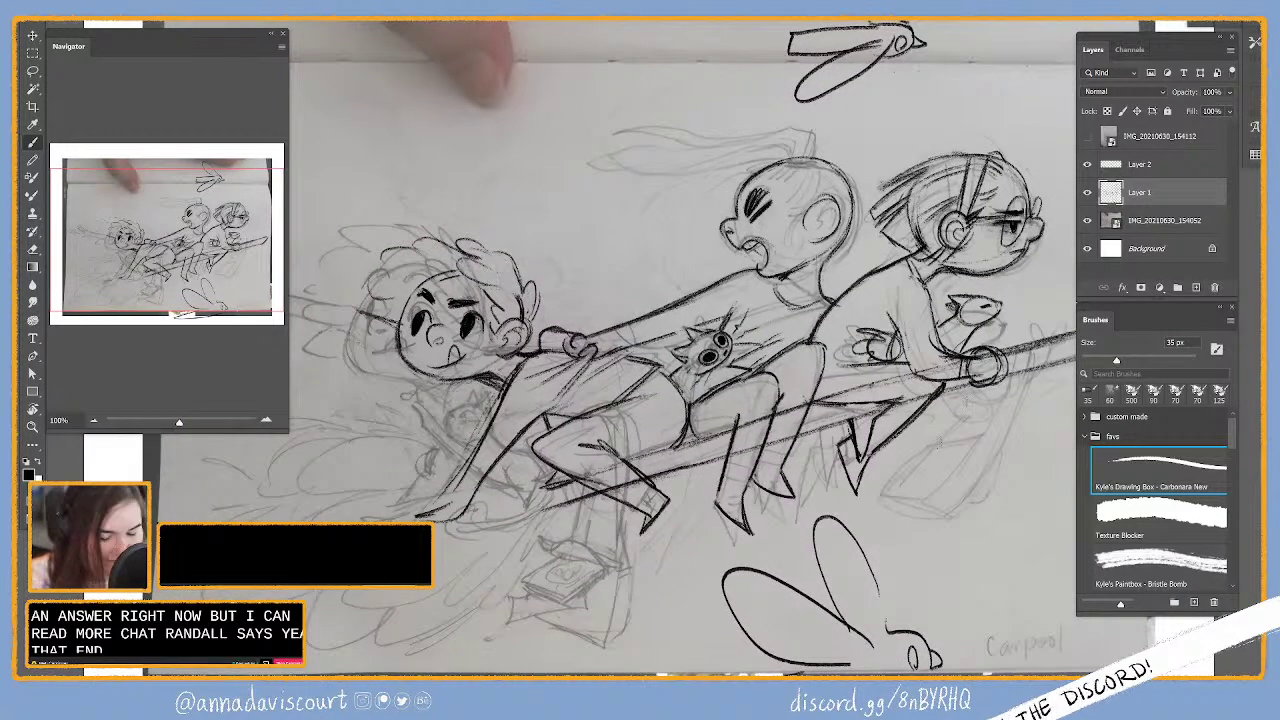
{"action": "key", "text": "e"}
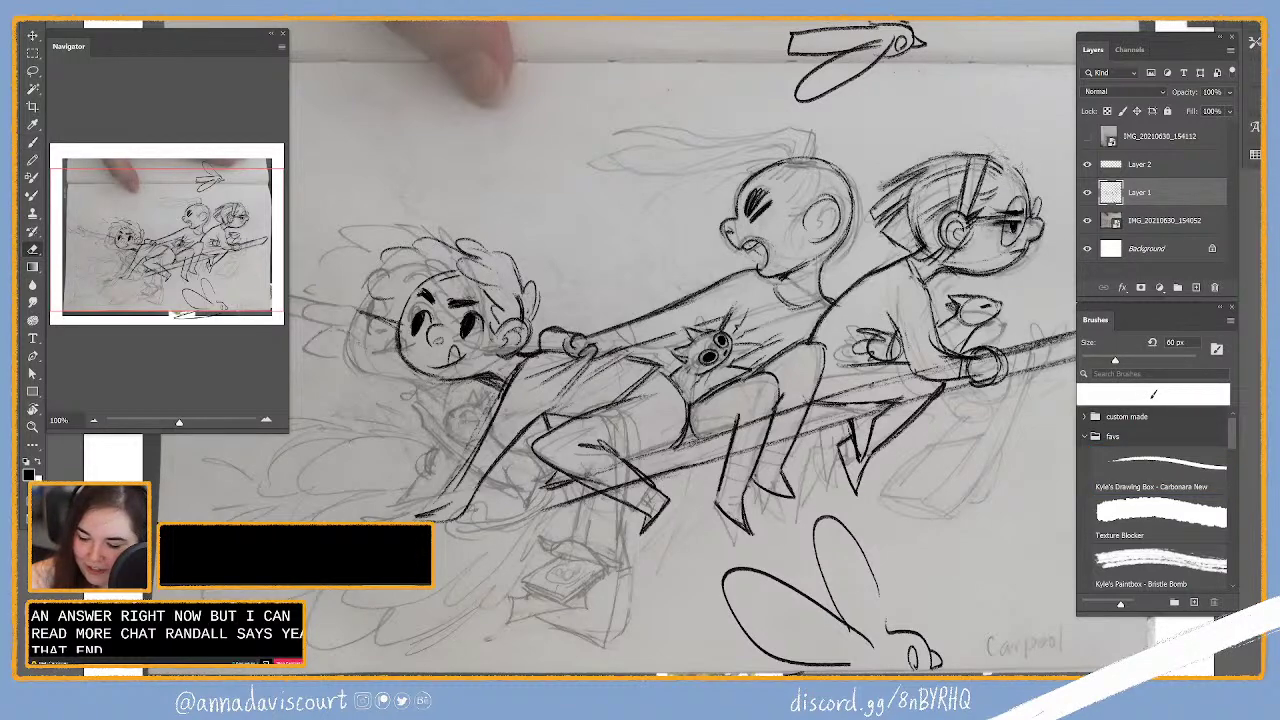
{"action": "key", "text": "b"}
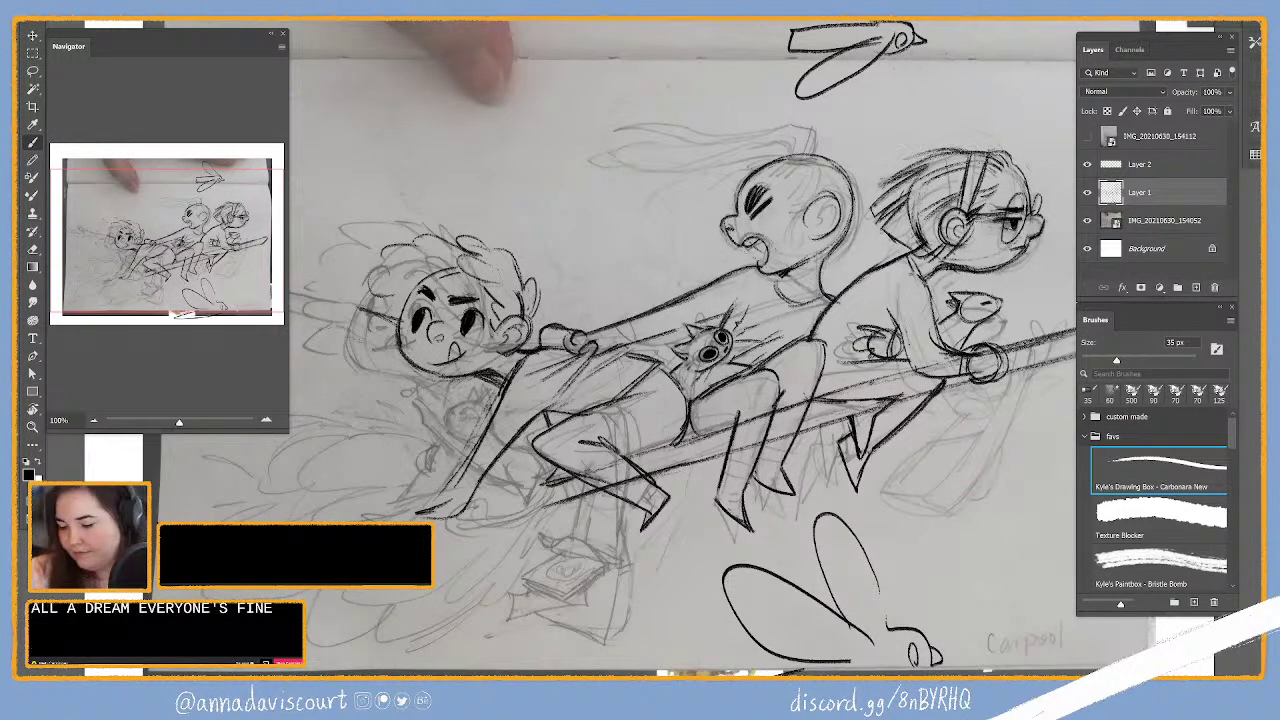
Step: Draw the middle rider's ponytail, with its tied base on top of the head and long wavy strands blowing backward
{"action": "left_click_drag", "start_coordinate": [970, 517], "coordinate": [1057, 500]}
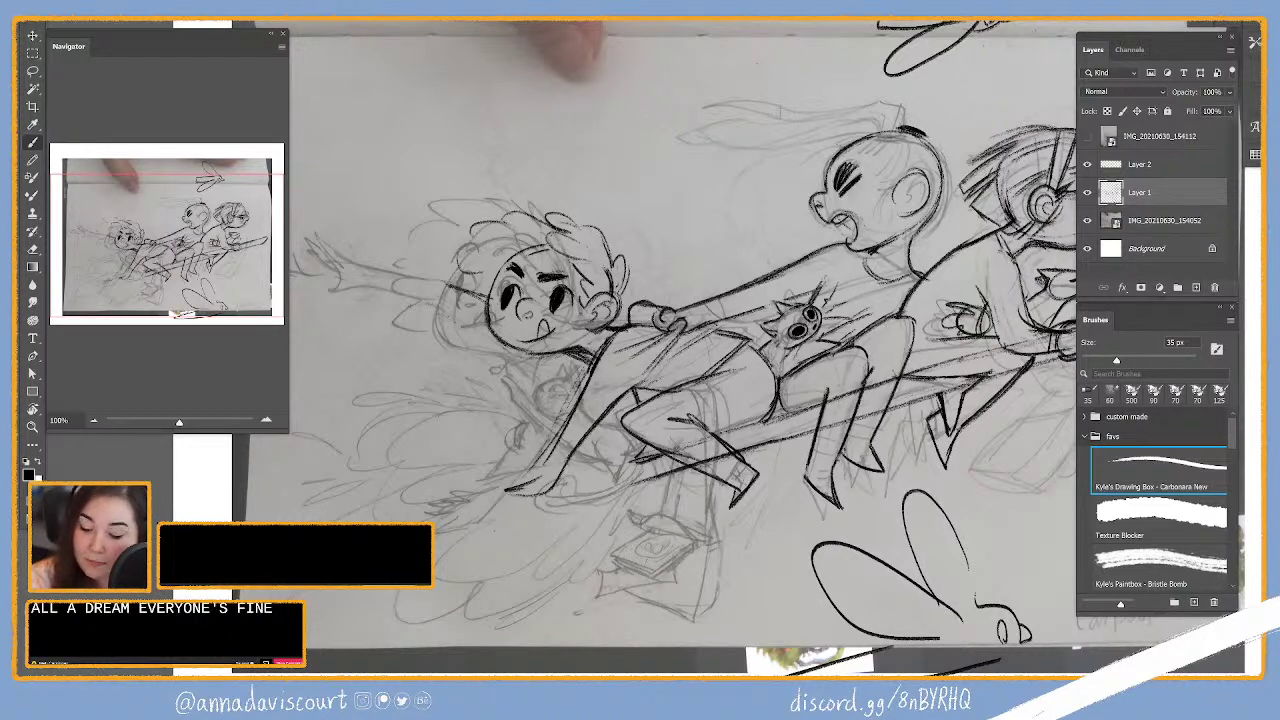
{"action": "left_click_drag", "start_coordinate": [770, 133], "coordinate": [908, 108]}
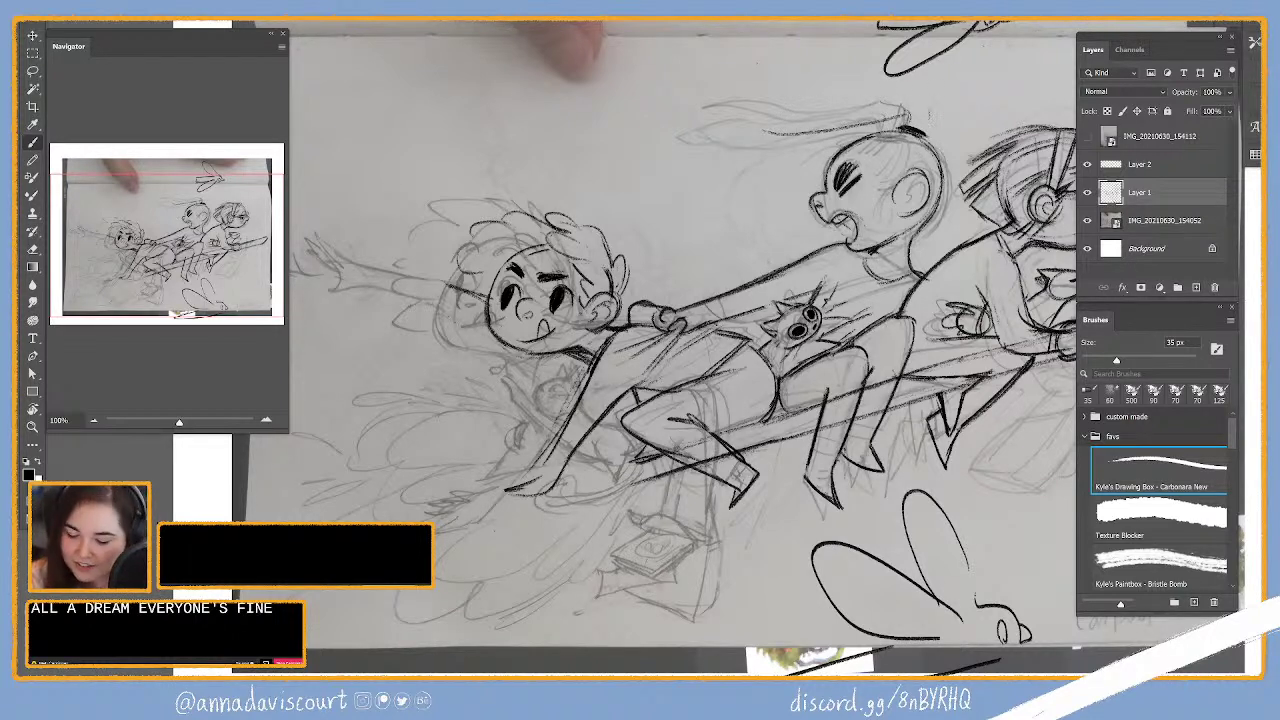
{"action": "mouse_move", "coordinate": [786, 108]}
{"action": "left_mouse_down"}
{"action": "mouse_move", "coordinate": [936, 98]}
{"action": "mouse_move", "coordinate": [930, 134]}
{"action": "left_mouse_up"}
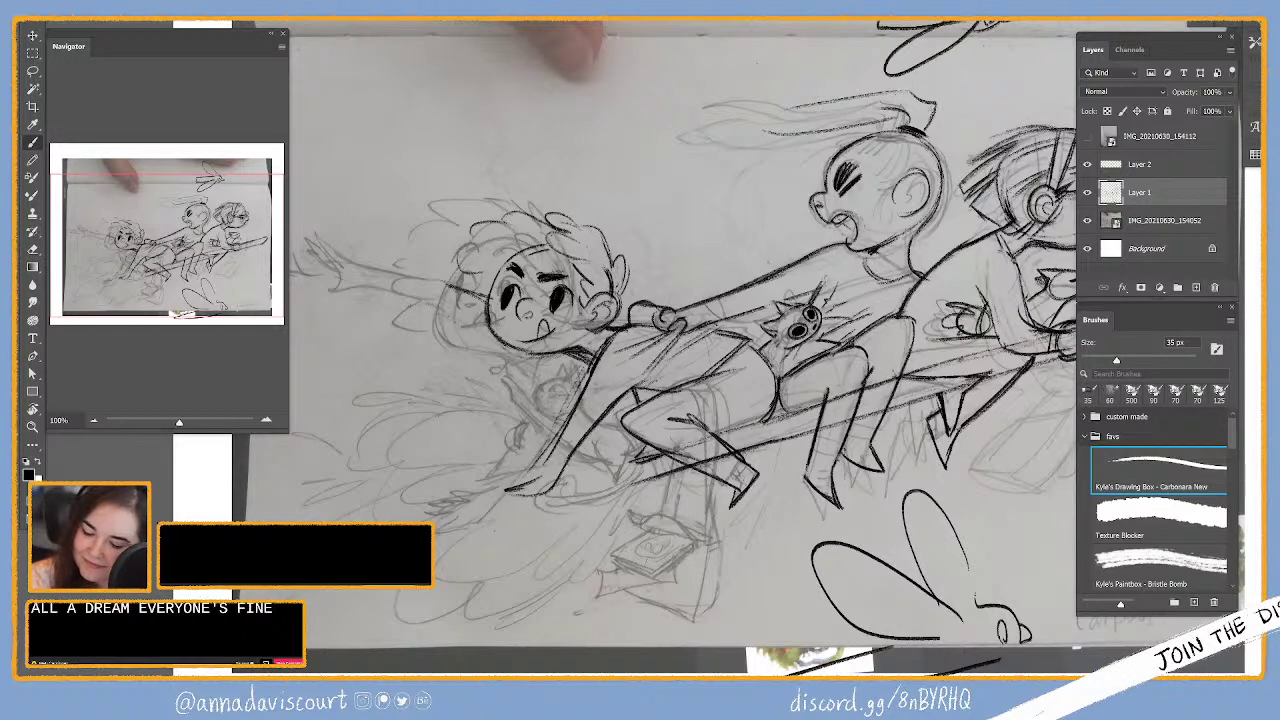
{"action": "mouse_move", "coordinate": [939, 104]}
{"action": "left_mouse_down"}
{"action": "mouse_move", "coordinate": [932, 132]}
{"action": "mouse_move", "coordinate": [974, 132]}
{"action": "mouse_move", "coordinate": [937, 128]}
{"action": "left_mouse_up"}
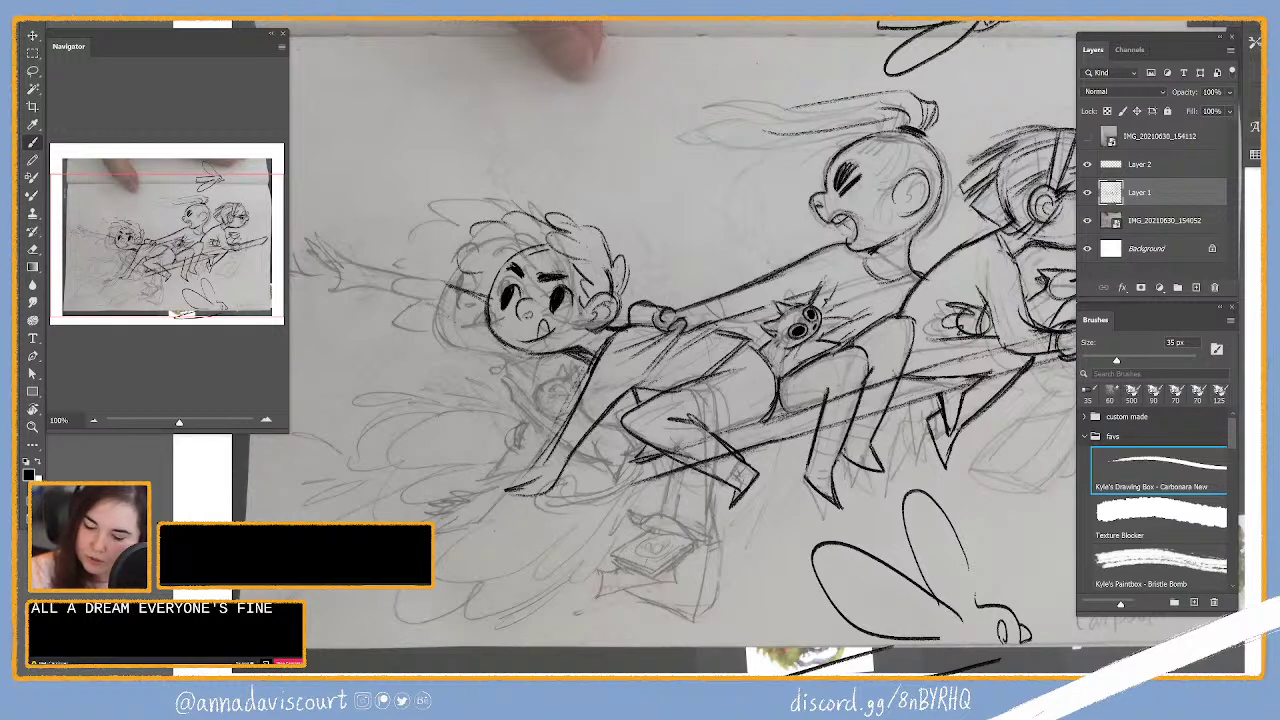
{"action": "left_click_drag", "start_coordinate": [900, 94], "coordinate": [676, 100]}
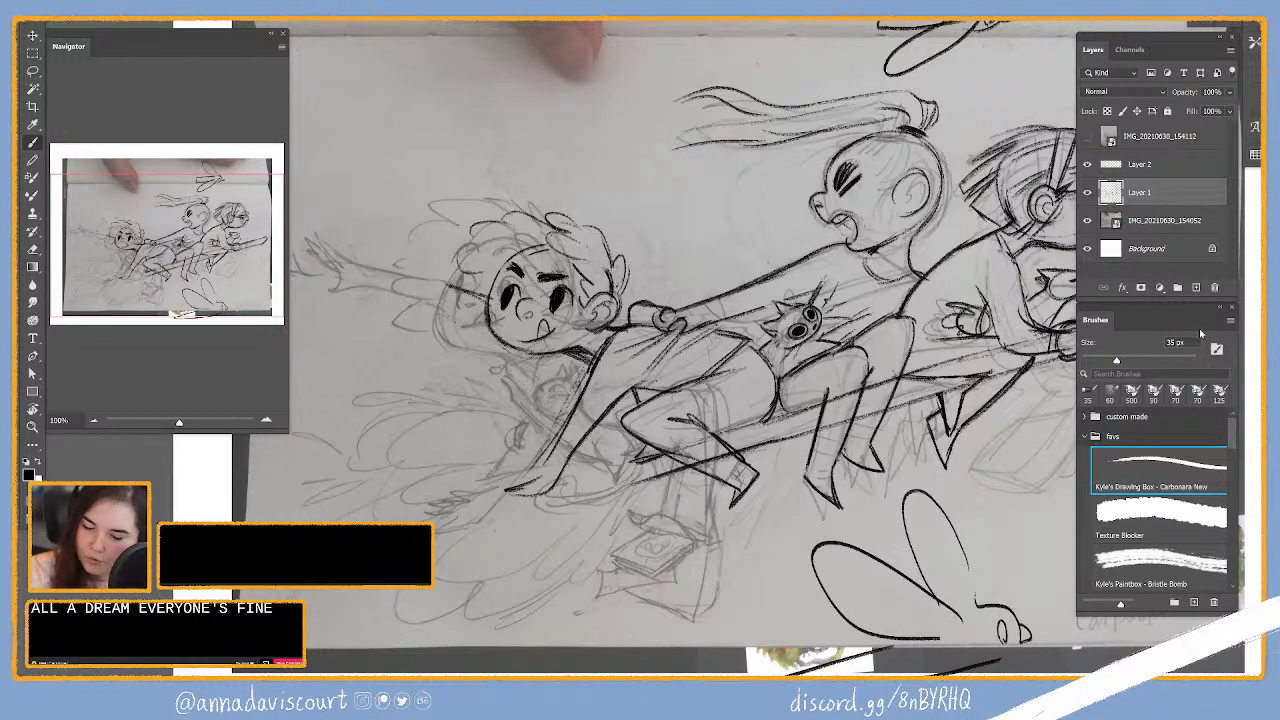
{"action": "left_click_drag", "start_coordinate": [748, 118], "coordinate": [618, 152]}
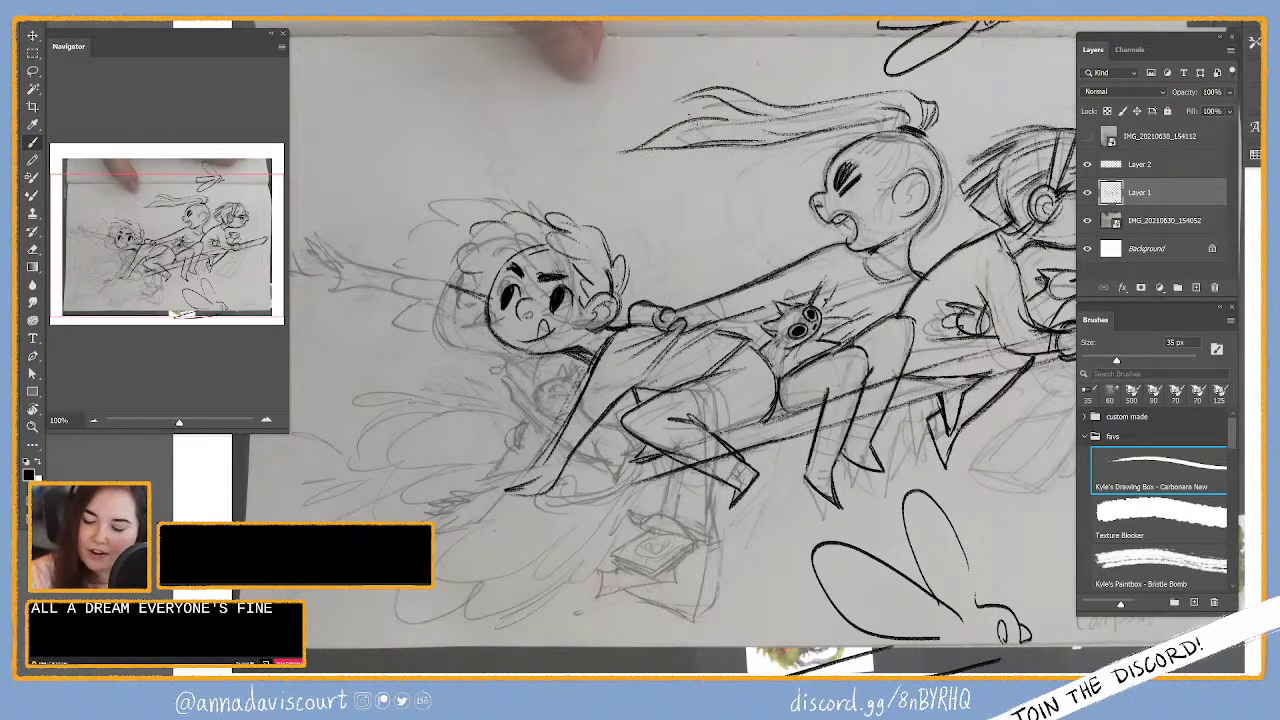
{"action": "key", "text": "ctrl+z"}
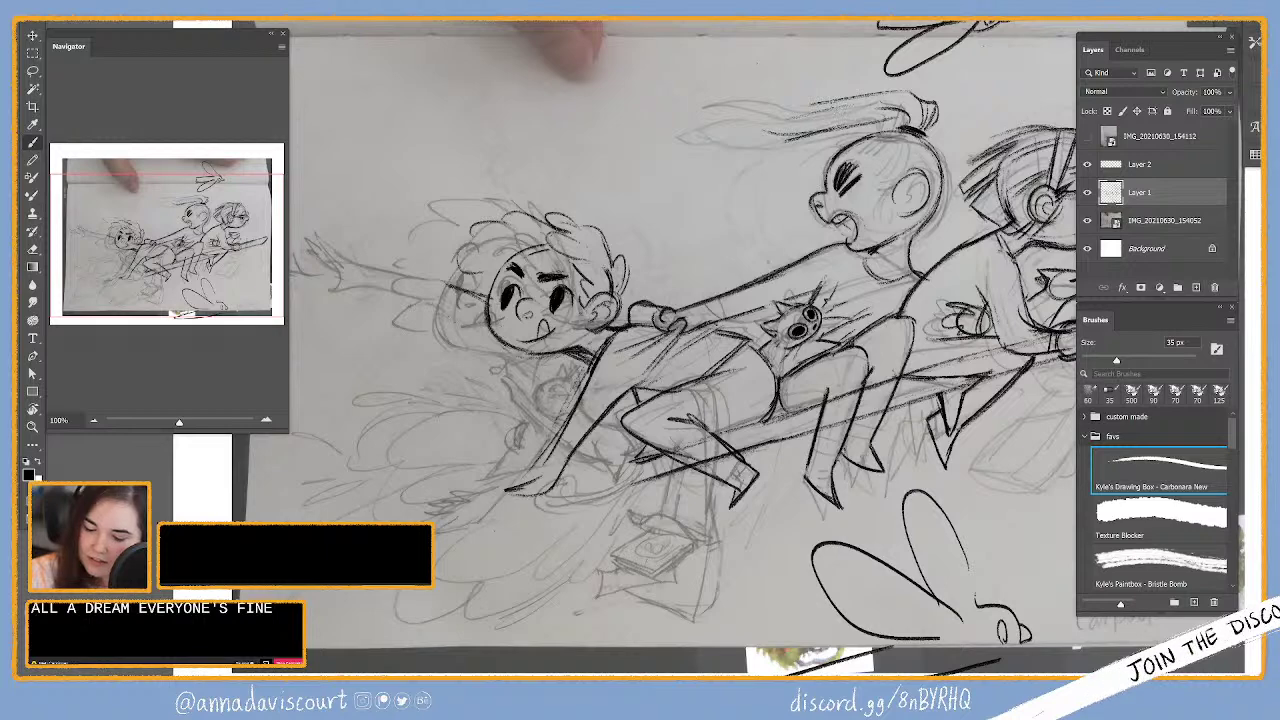
{"action": "left_click_drag", "start_coordinate": [830, 90], "coordinate": [734, 104]}
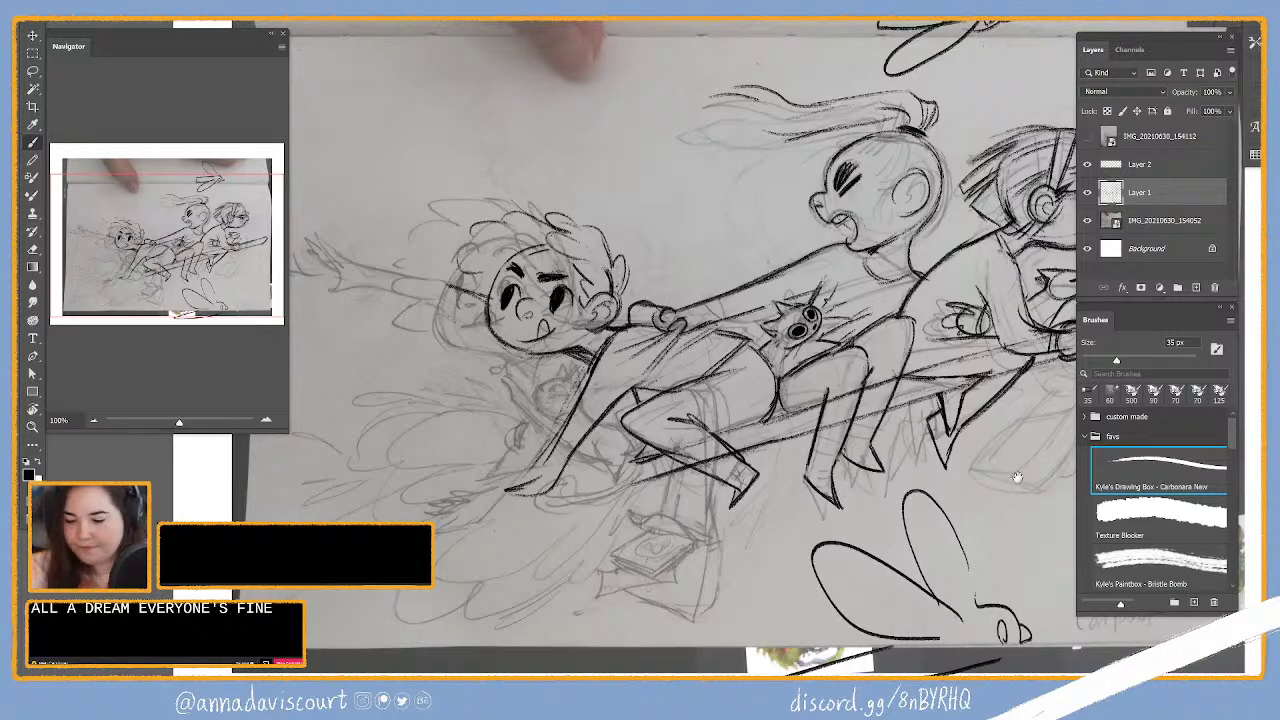
Step: Sketch a boxy bag with a top flap, hanging by its straps from the broomstick below the rear rider's bent leg
{"action": "scroll", "coordinate": [982, 455], "scroll_direction": "up", "scroll_amount": 3}
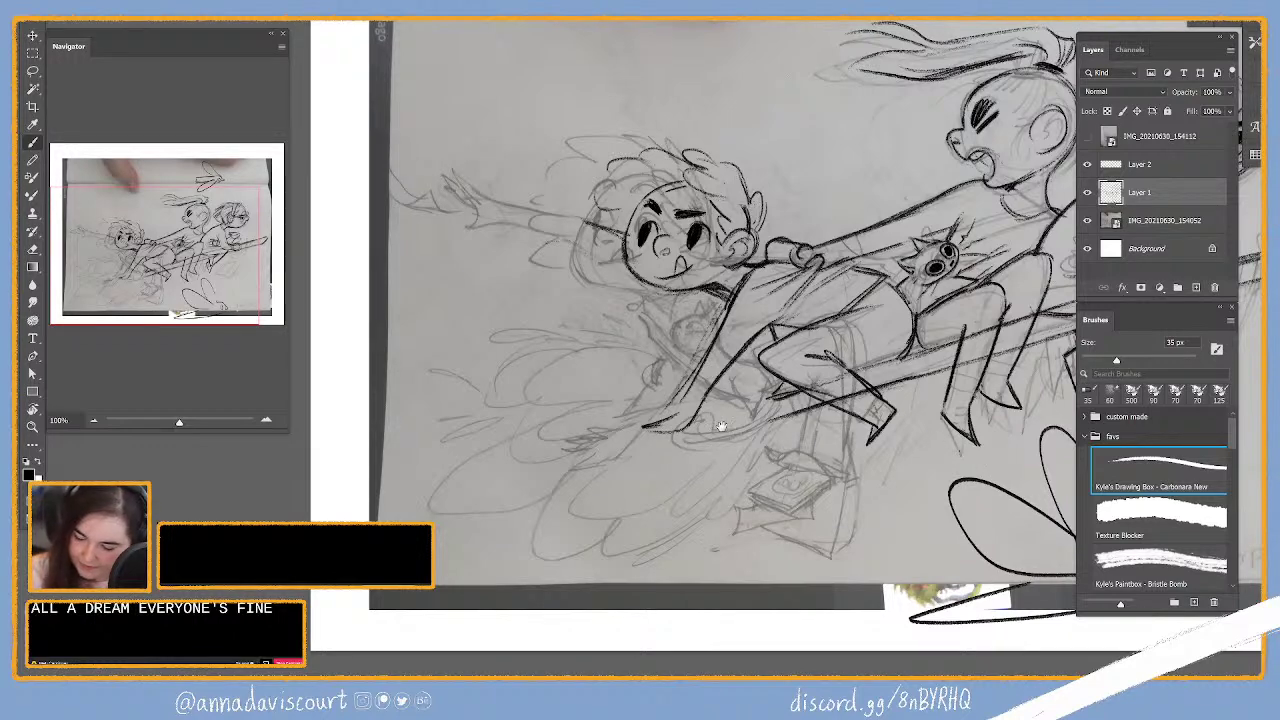
{"action": "scroll", "coordinate": [651, 374], "scroll_direction": "right", "scroll_amount": 5}
{"action": "scroll", "coordinate": [904, 421], "scroll_direction": "left", "scroll_amount": 3}
{"action": "scroll", "coordinate": [904, 421], "scroll_direction": "up", "scroll_amount": 2}
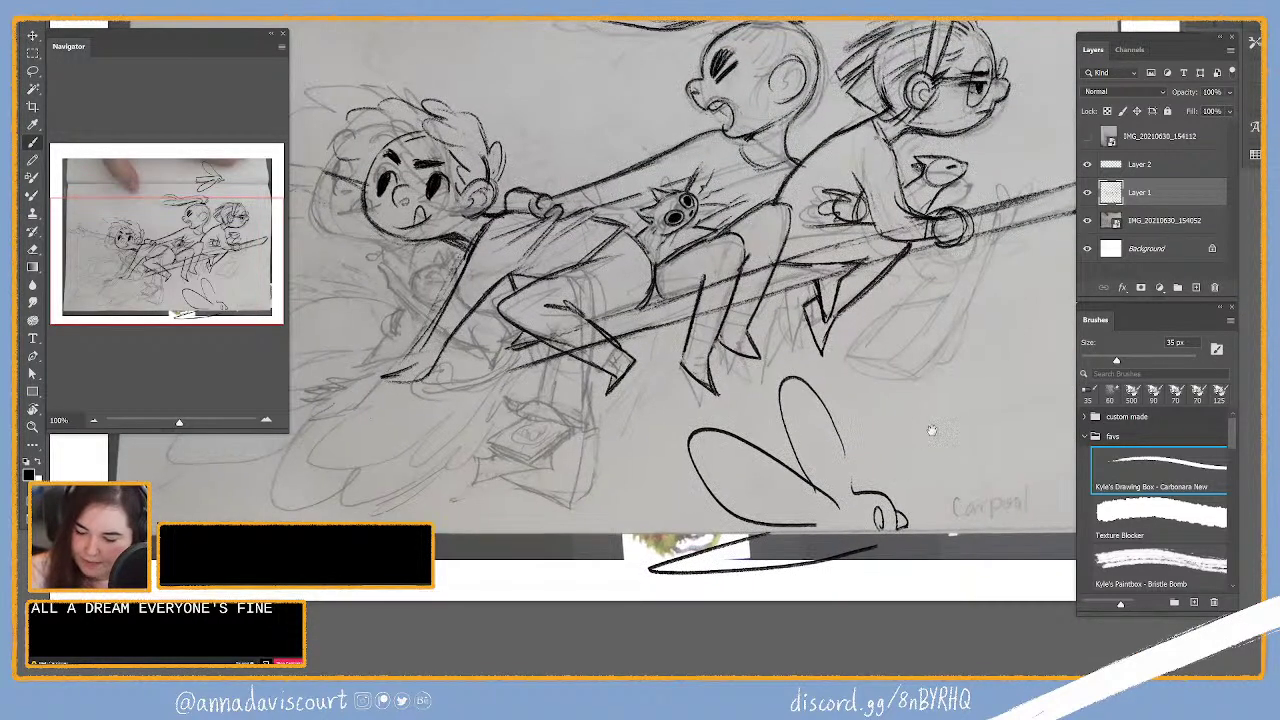
{"action": "scroll", "coordinate": [920, 430], "scroll_direction": "left", "scroll_amount": 1}
{"action": "scroll", "coordinate": [920, 430], "scroll_direction": "down", "scroll_amount": 1}
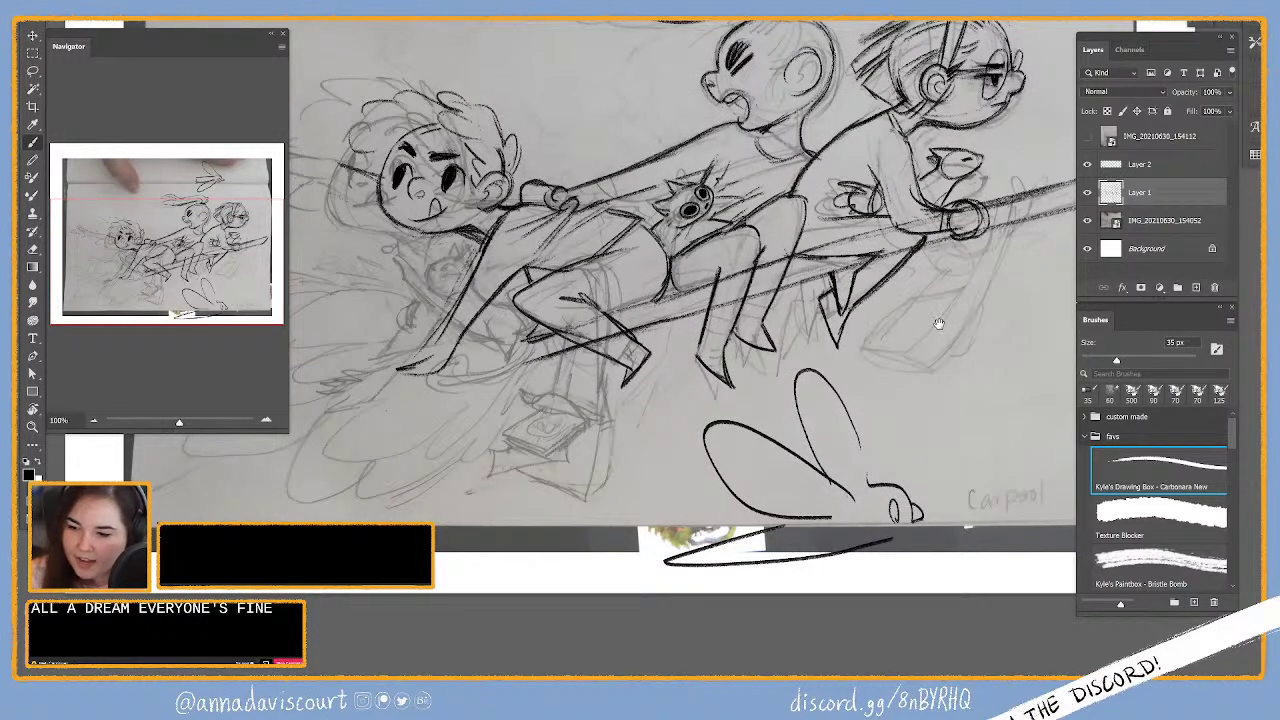
{"action": "scroll", "coordinate": [913, 425], "scroll_direction": "left", "scroll_amount": 8}
{"action": "scroll", "coordinate": [913, 425], "scroll_direction": "down", "scroll_amount": 2}
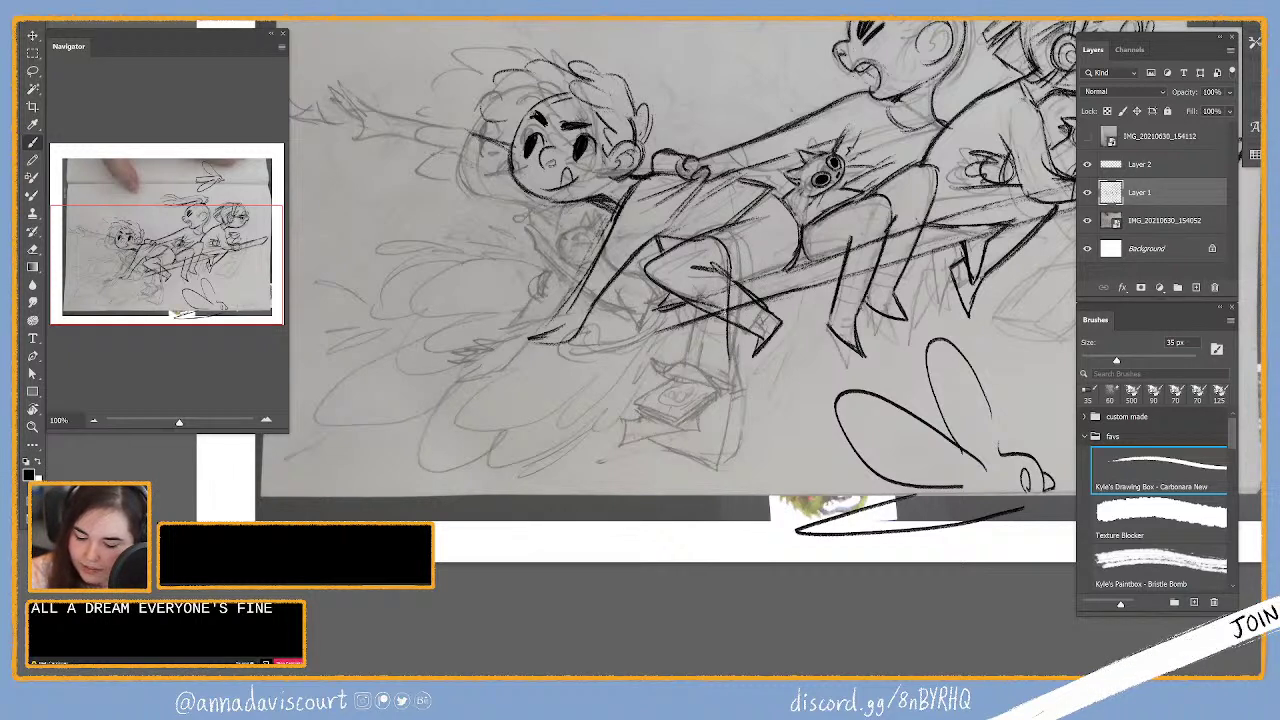
{"action": "left_click_drag", "start_coordinate": [724, 306], "coordinate": [722, 318]}
{"action": "left_click_drag", "start_coordinate": [704, 264], "coordinate": [662, 366]}
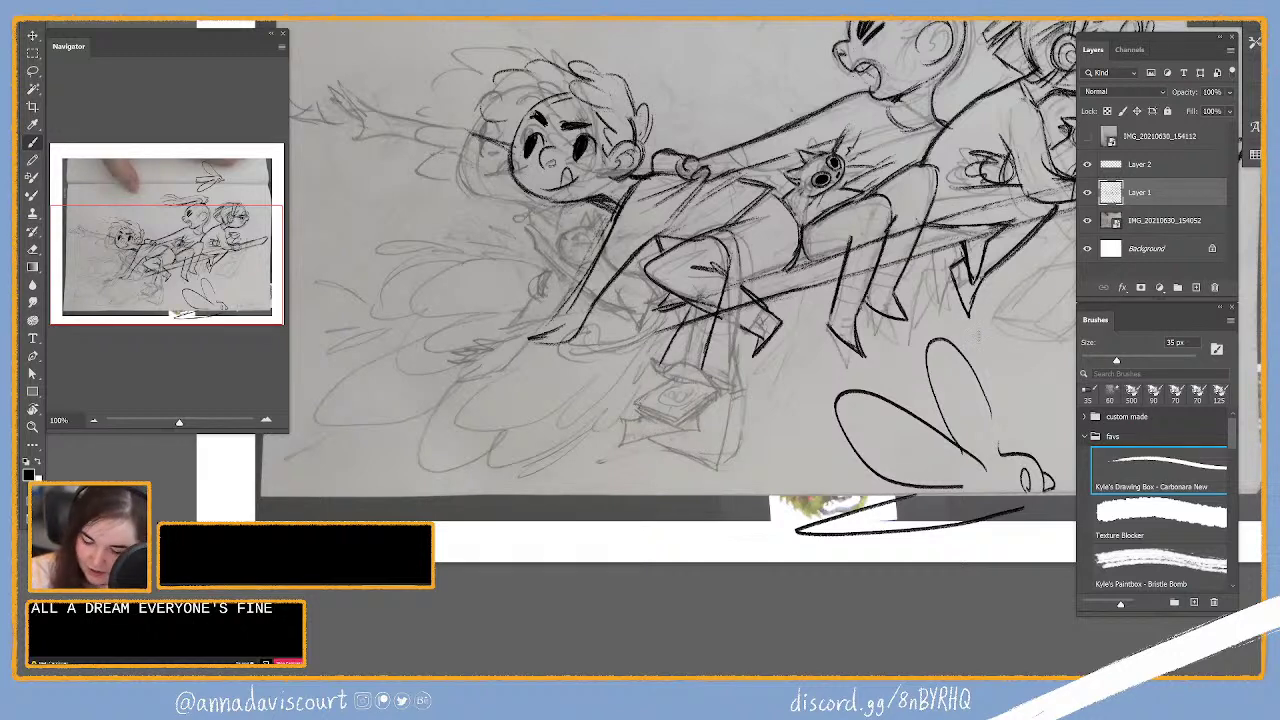
{"action": "key", "text": "ctrl+shift+z"}
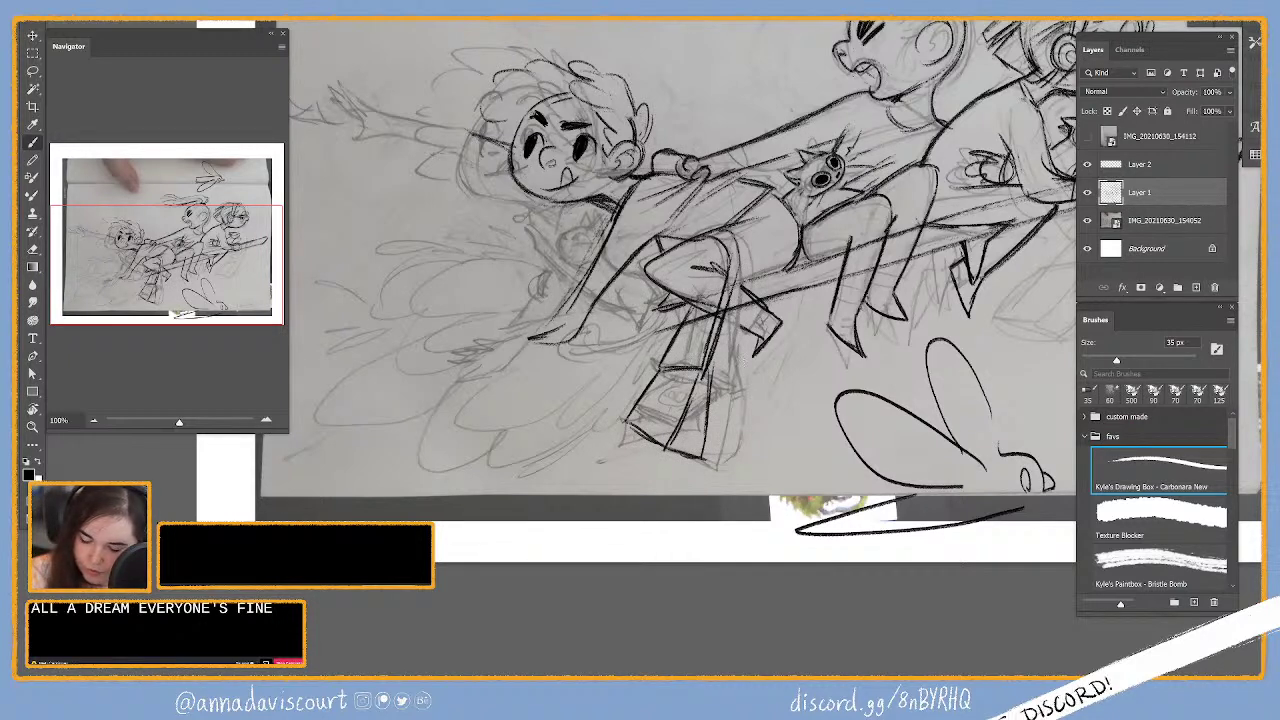
{"action": "key", "text": "ctrl+shift+z"}
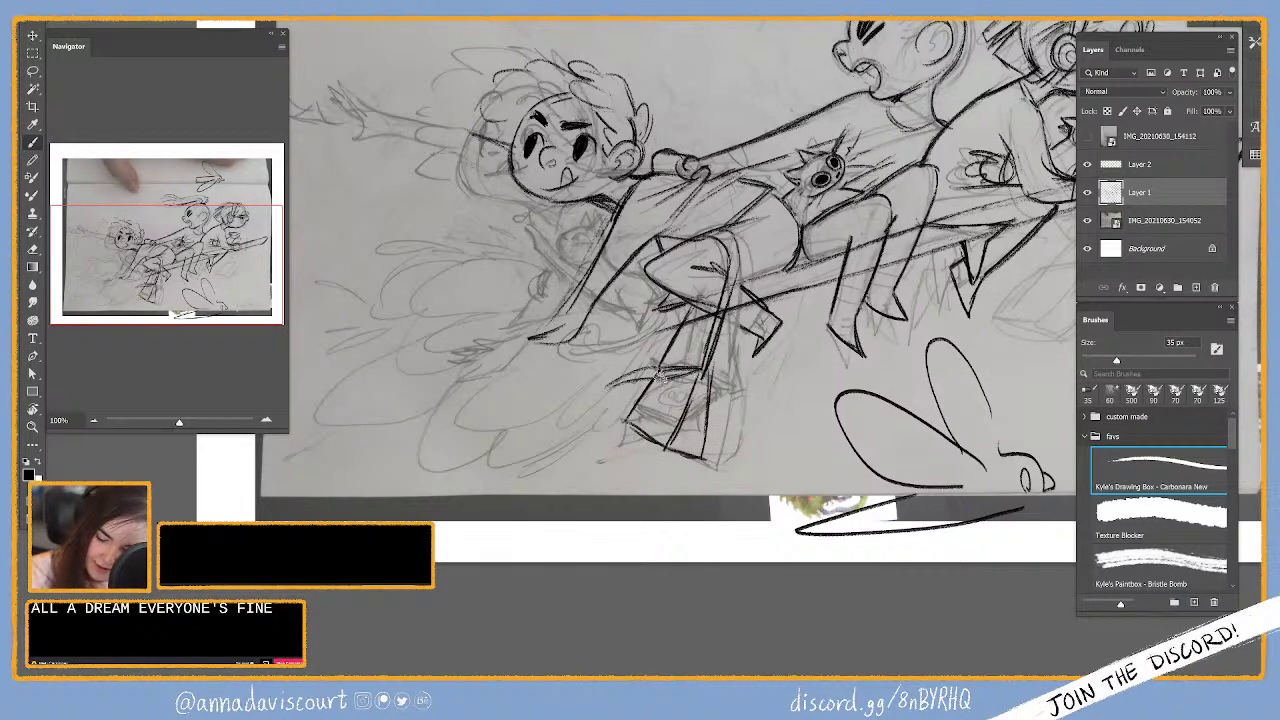
{"action": "key", "text": "ctrl+shift+z"}
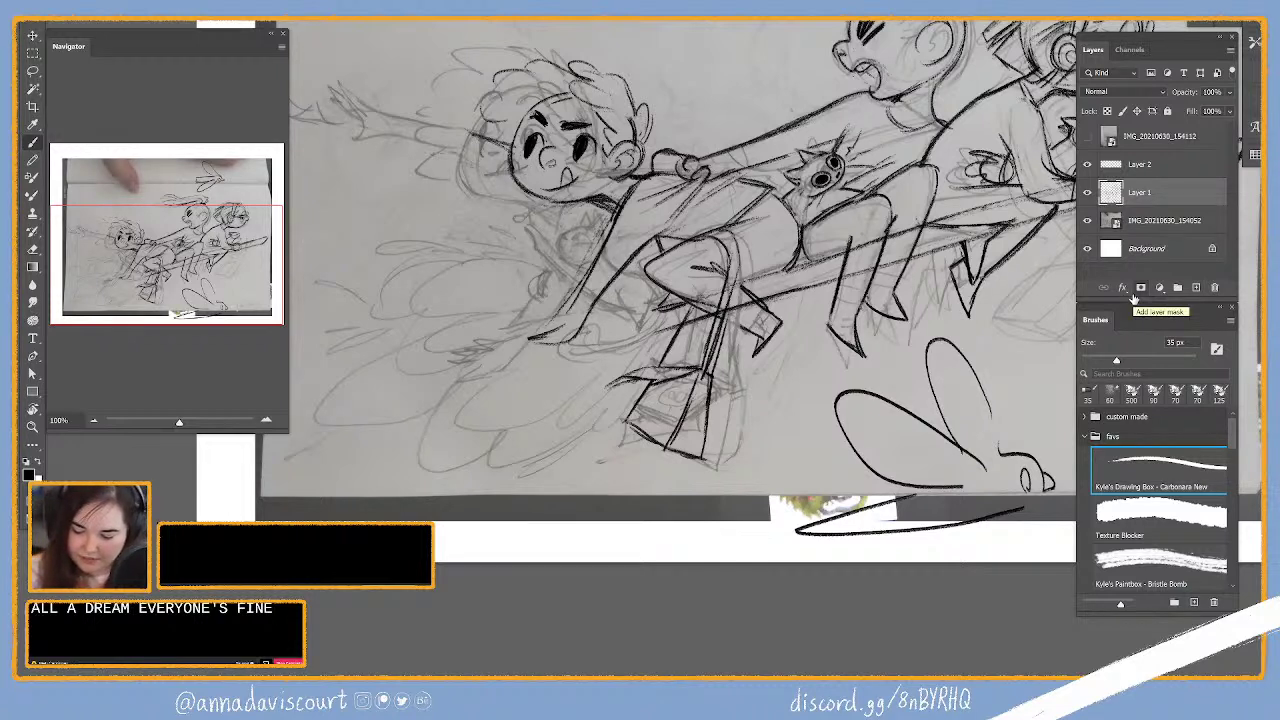
Step: Sketch the straps and side edges of the bag hanging from the broomstick just in front of the front rider's hands
{"action": "left_click_drag", "start_coordinate": [968, 453], "coordinate": [822, 580]}
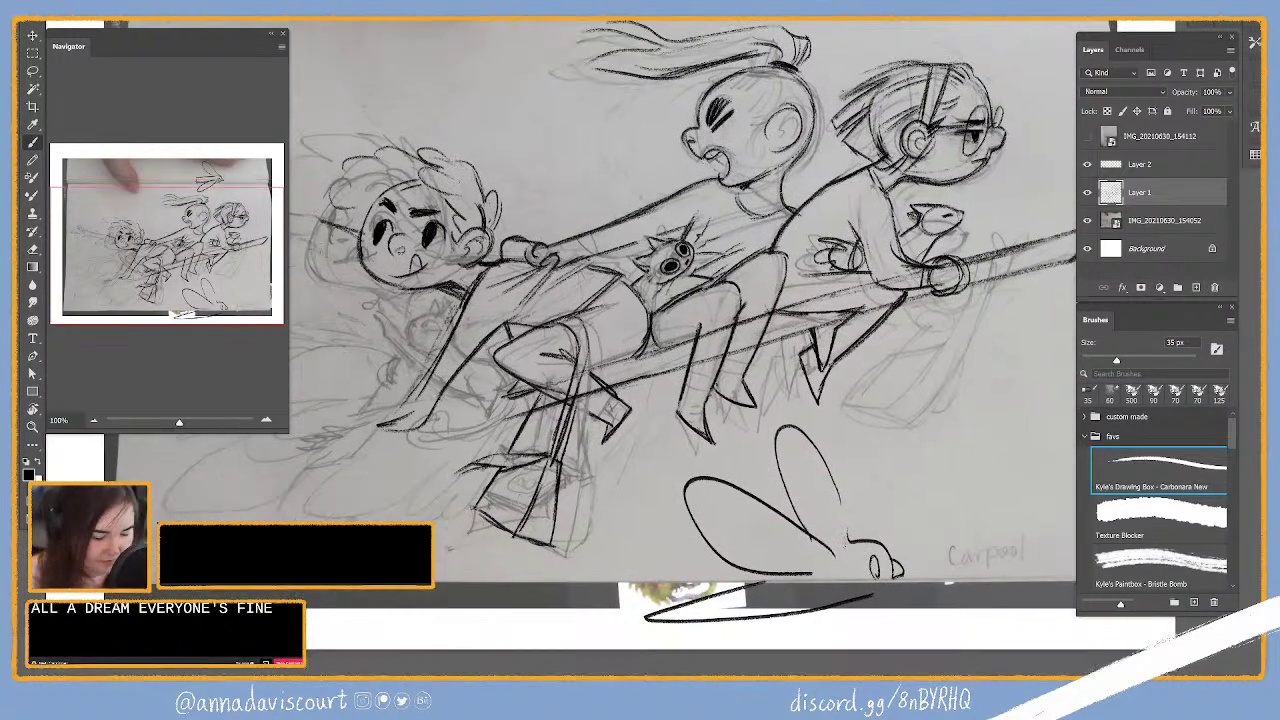
{"action": "left_click_drag", "start_coordinate": [956, 486], "coordinate": [822, 488]}
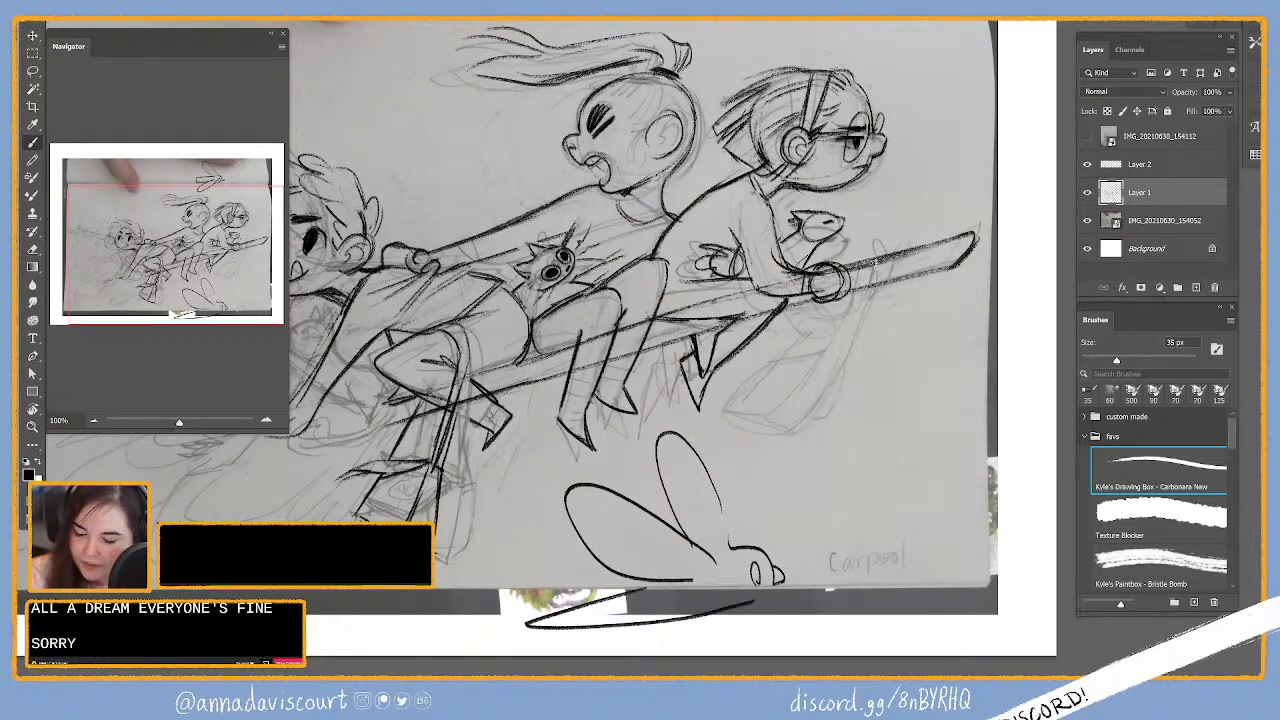
{"action": "key", "text": "e"}
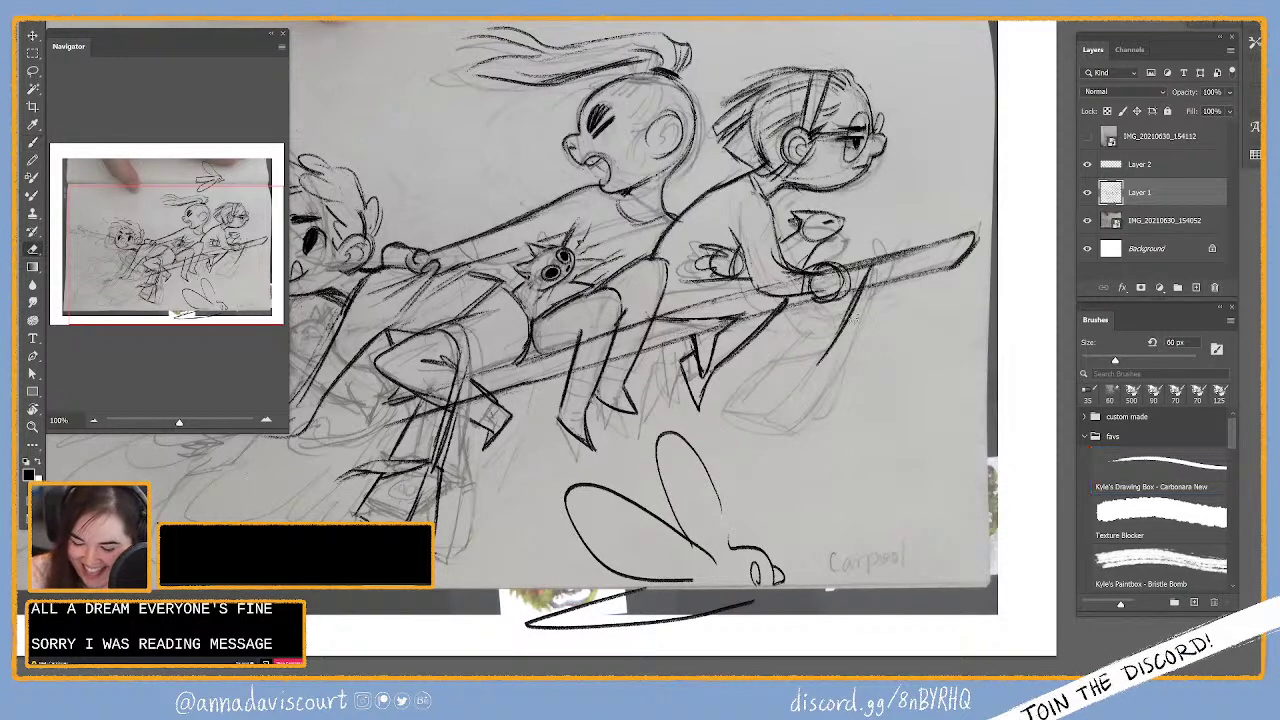
{"action": "left_click_drag", "start_coordinate": [850, 312], "coordinate": [806, 380]}
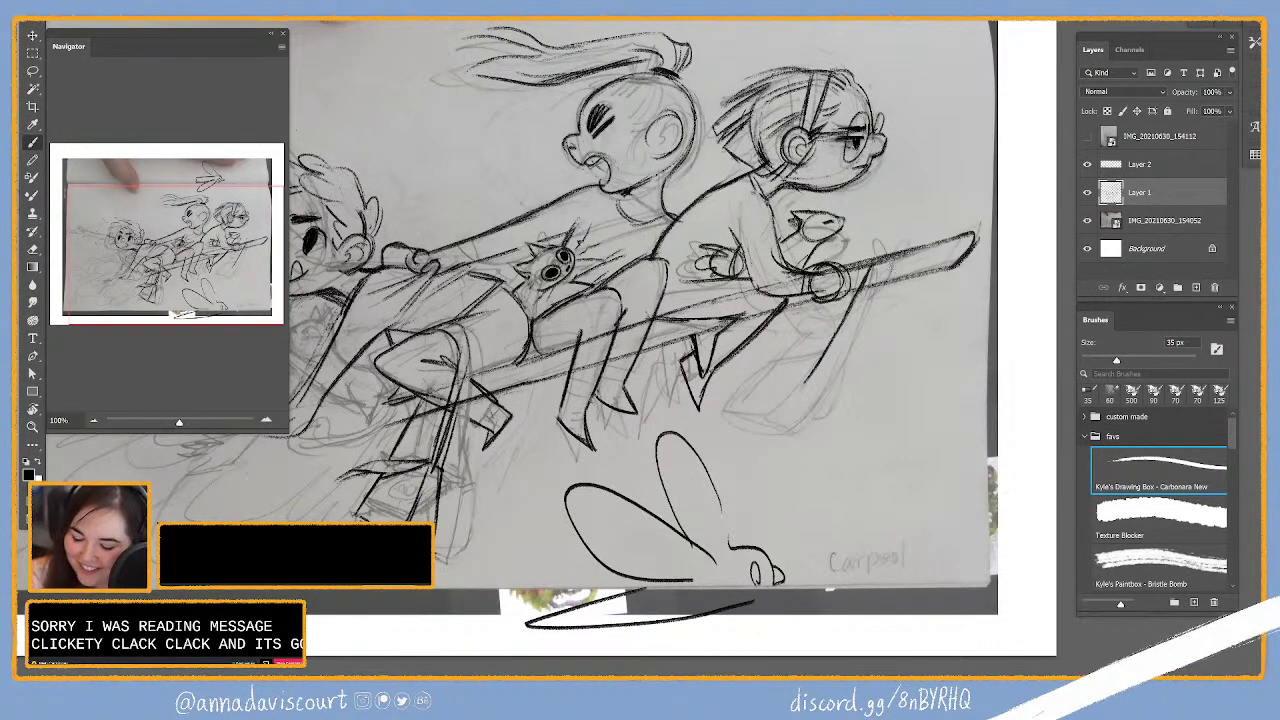
{"action": "left_click_drag", "start_coordinate": [882, 260], "coordinate": [862, 326]}
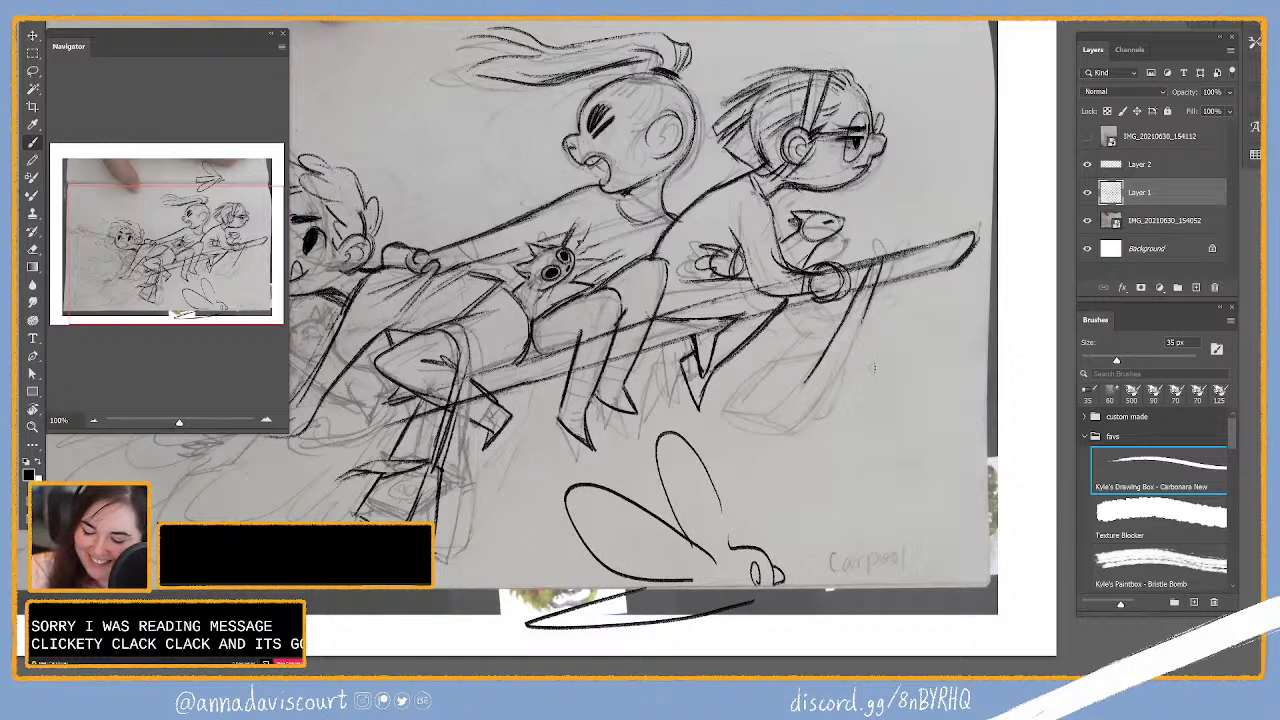
{"action": "left_click_drag", "start_coordinate": [884, 264], "coordinate": [836, 372]}
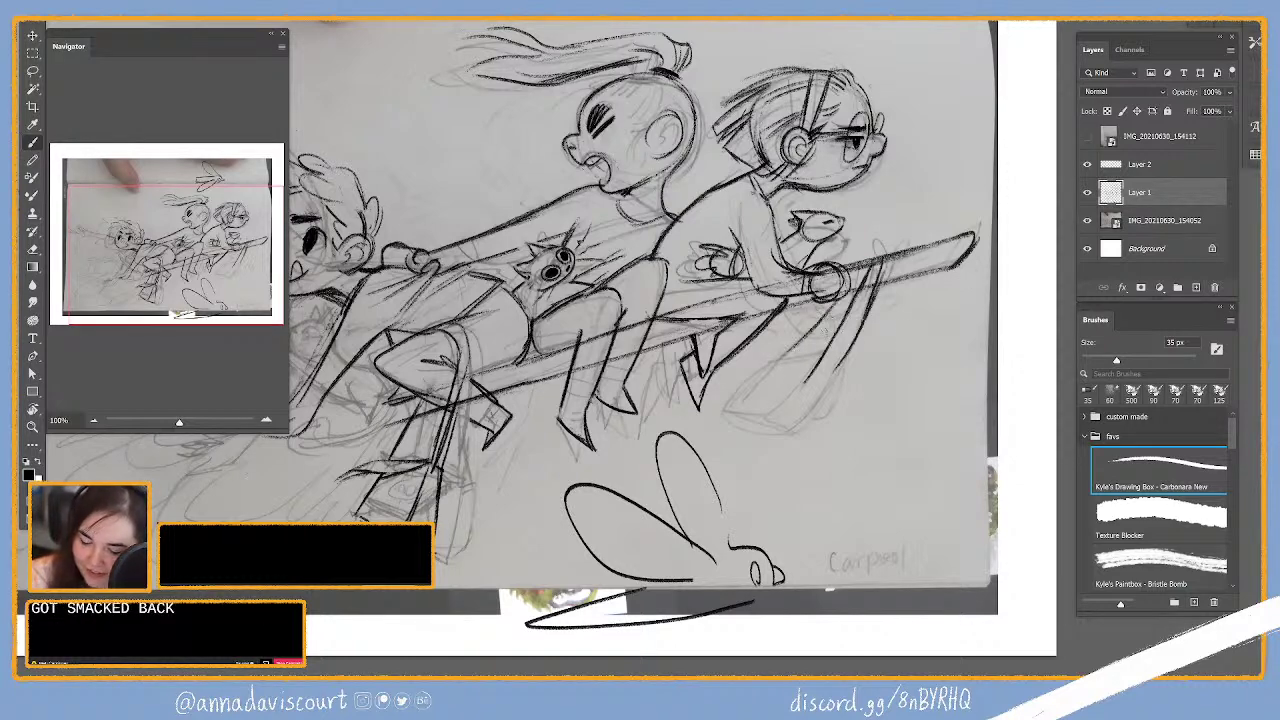
{"action": "left_click_drag", "start_coordinate": [852, 292], "coordinate": [806, 354]}
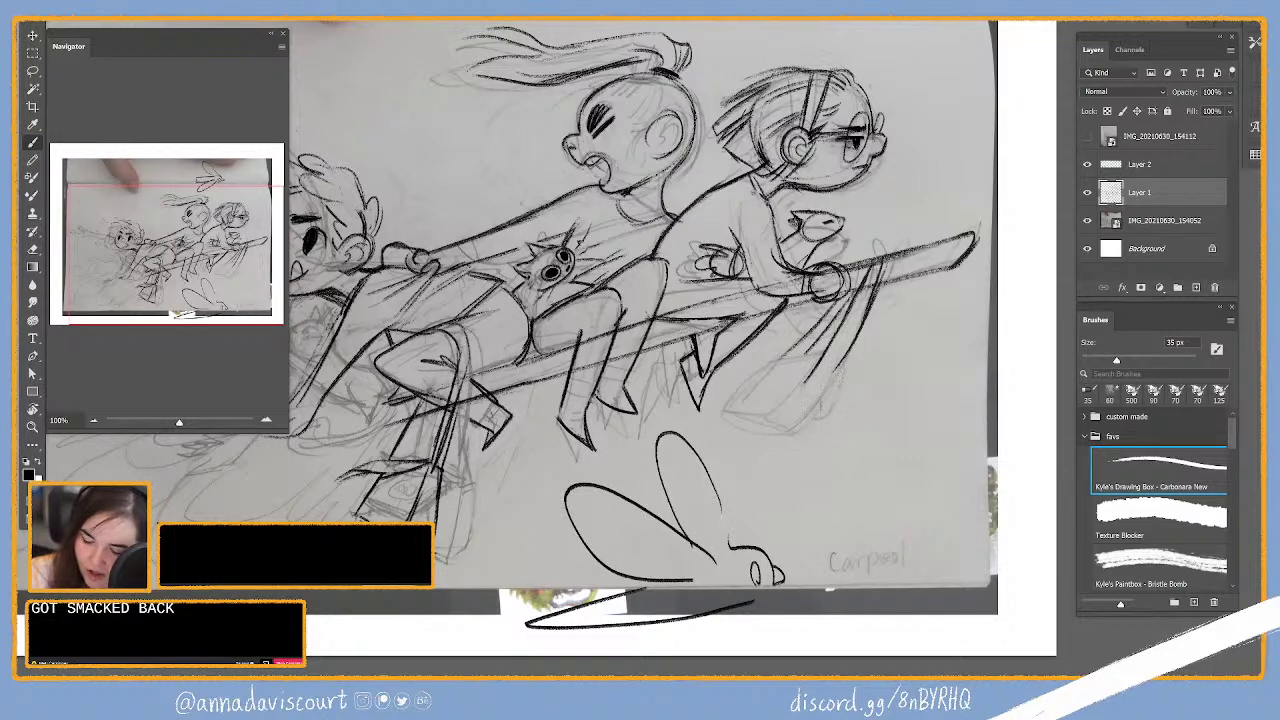
{"action": "left_click_drag", "start_coordinate": [846, 358], "coordinate": [810, 420]}
{"action": "left_click_drag", "start_coordinate": [850, 356], "coordinate": [822, 414]}
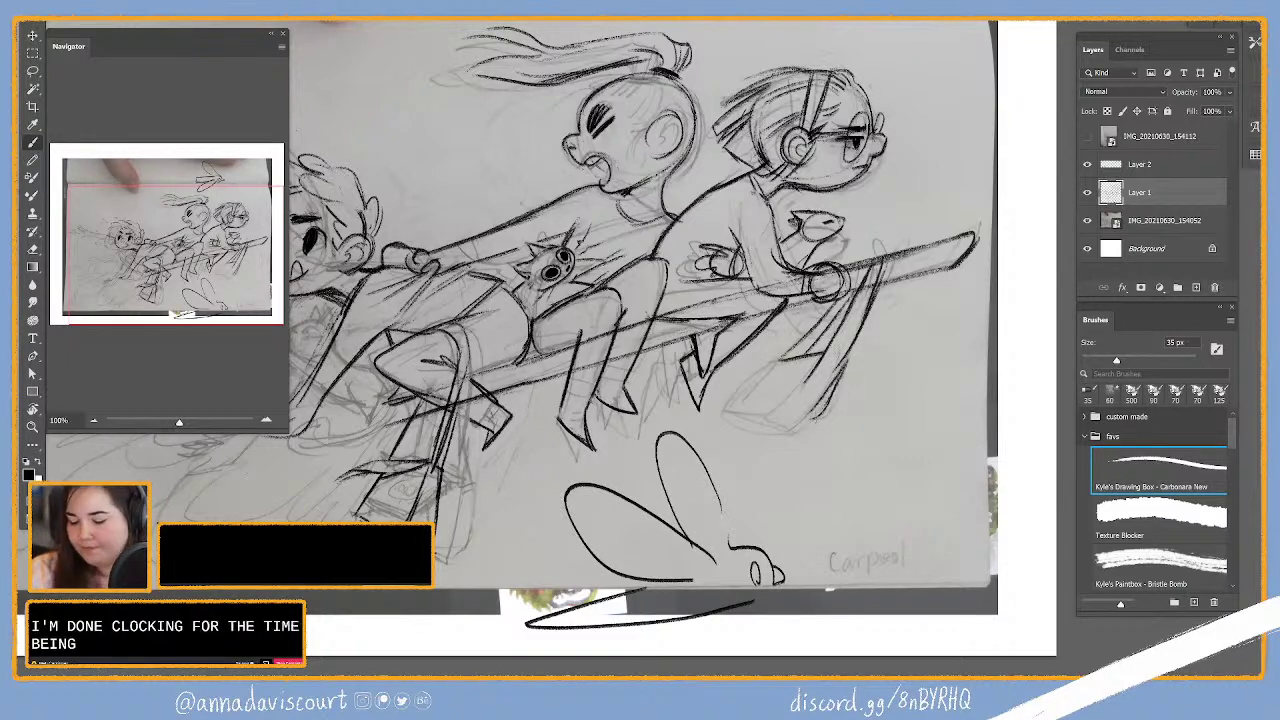
Step: Try a small hand reaching beside the rear rider's hair and round scribbles on the rear bag, removing both
{"action": "key", "text": "e"}
{"action": "left_click_drag", "start_coordinate": [986, 455], "coordinate": [1048, 428]}
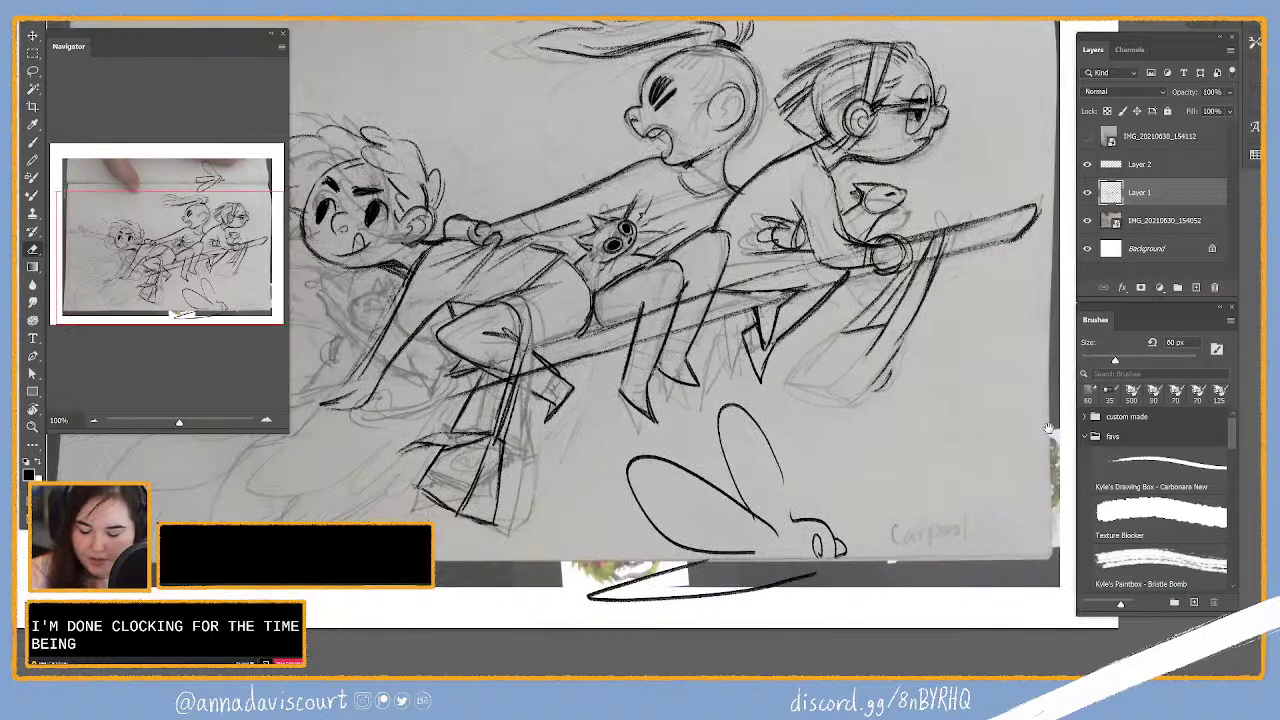
{"action": "left_click_drag", "start_coordinate": [657, 444], "coordinate": [900, 444]}
{"action": "left_click_drag", "start_coordinate": [823, 465], "coordinate": [973, 410]}
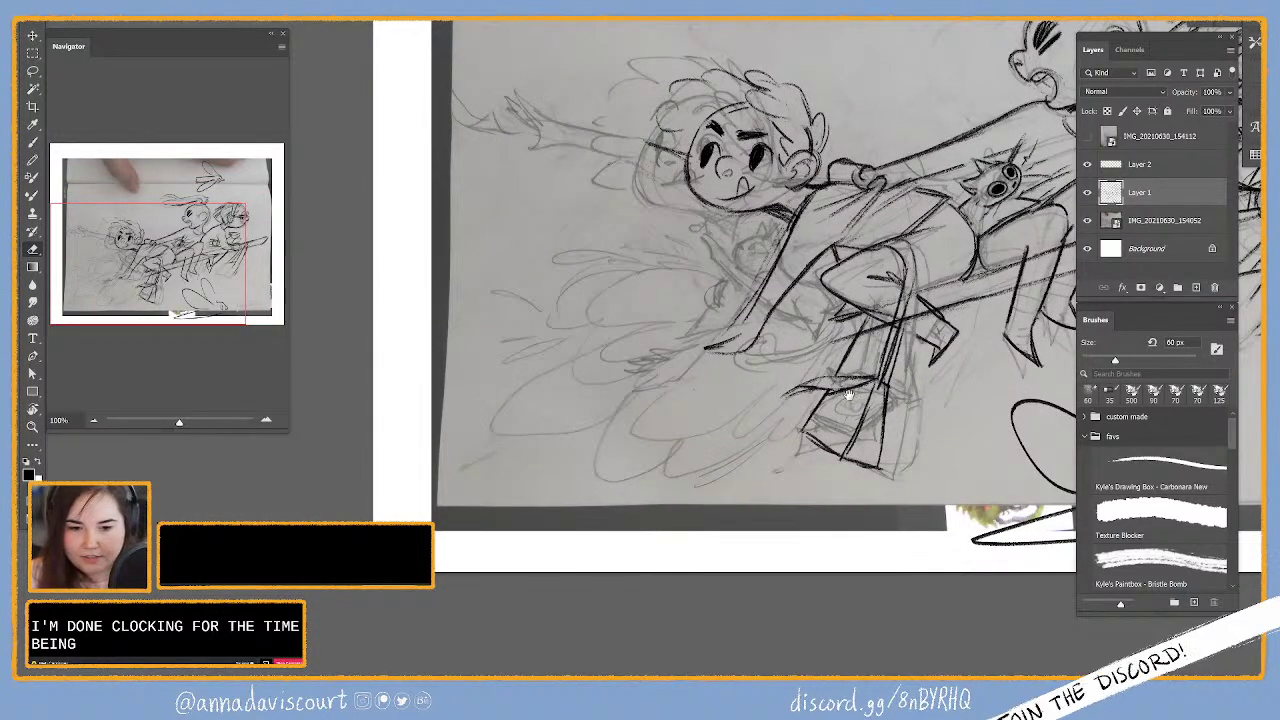
{"action": "left_click_drag", "start_coordinate": [866, 388], "coordinate": [791, 358]}
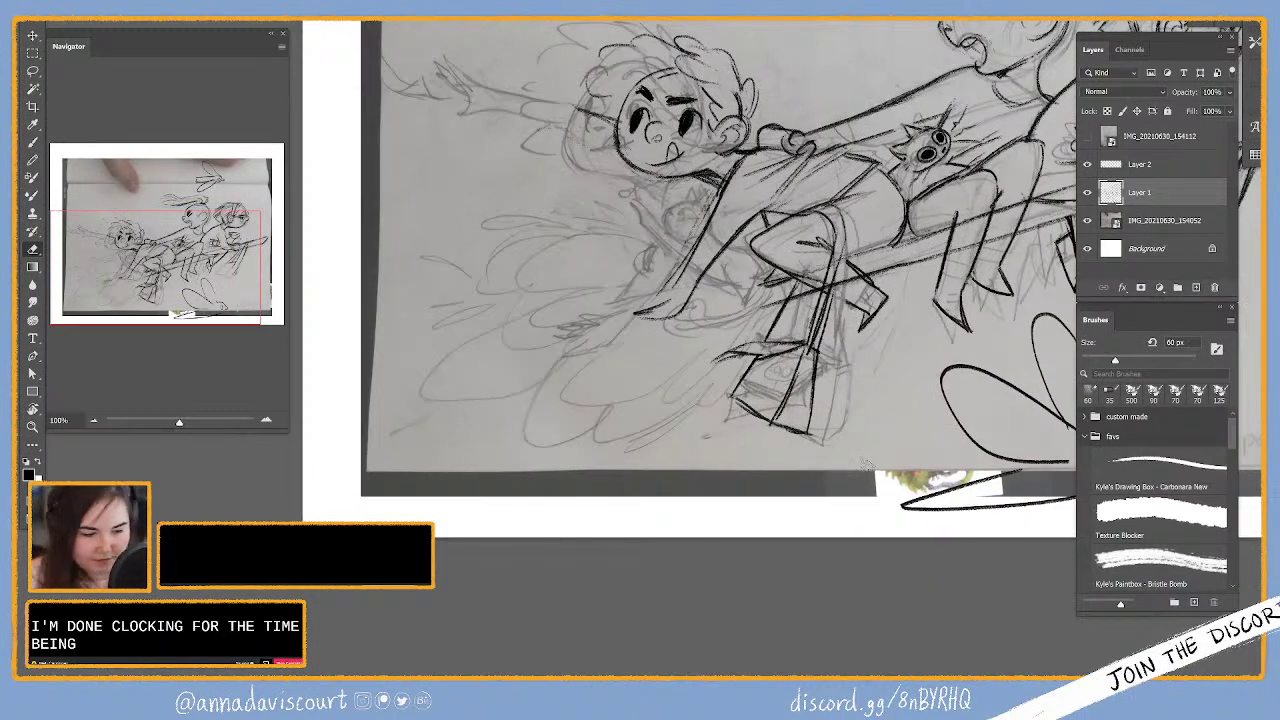
{"action": "key", "text": "b"}
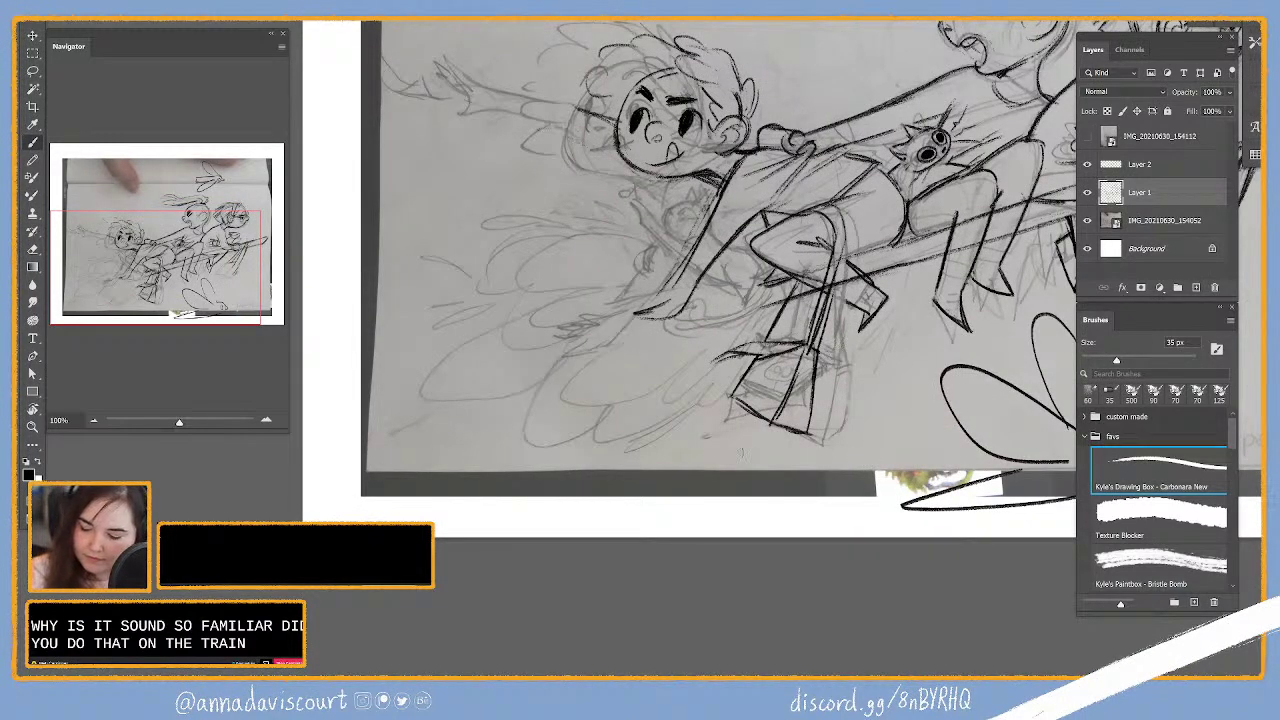
{"action": "left_click_drag", "start_coordinate": [742, 452], "coordinate": [748, 440]}
{"action": "key", "text": "ctrl+z"}
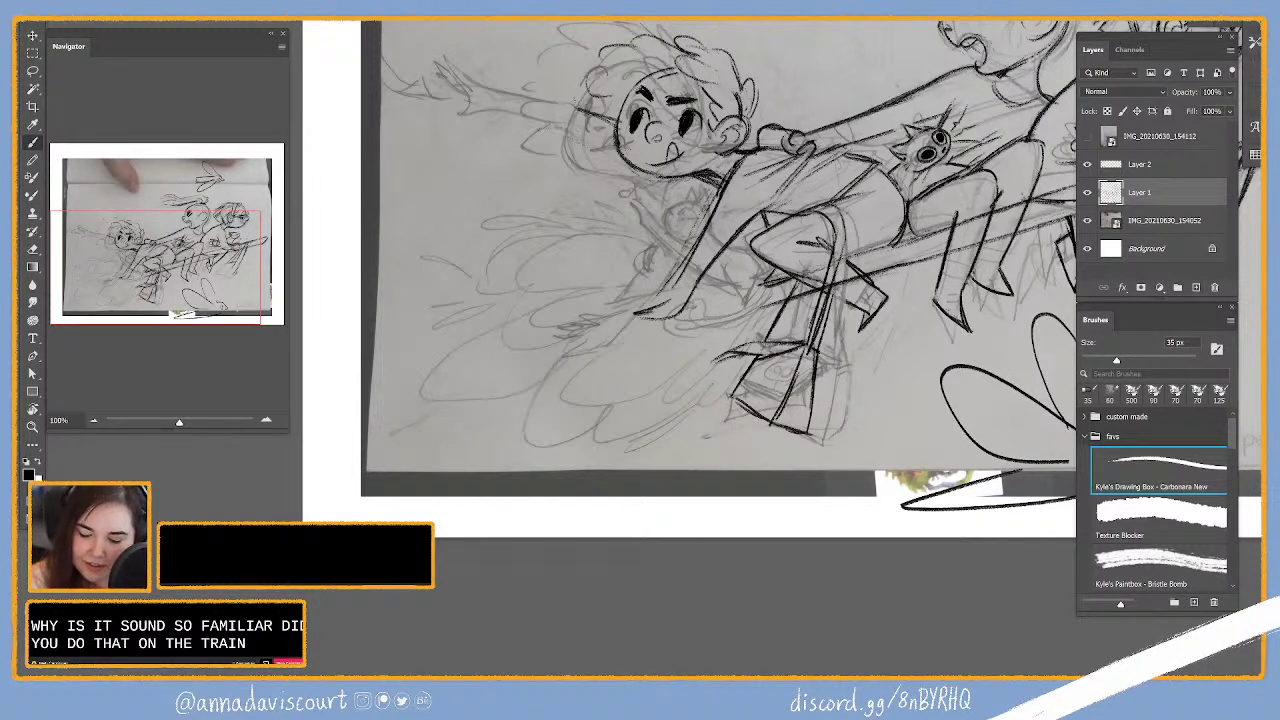
{"action": "left_click_drag", "start_coordinate": [575, 113], "coordinate": [553, 89]}
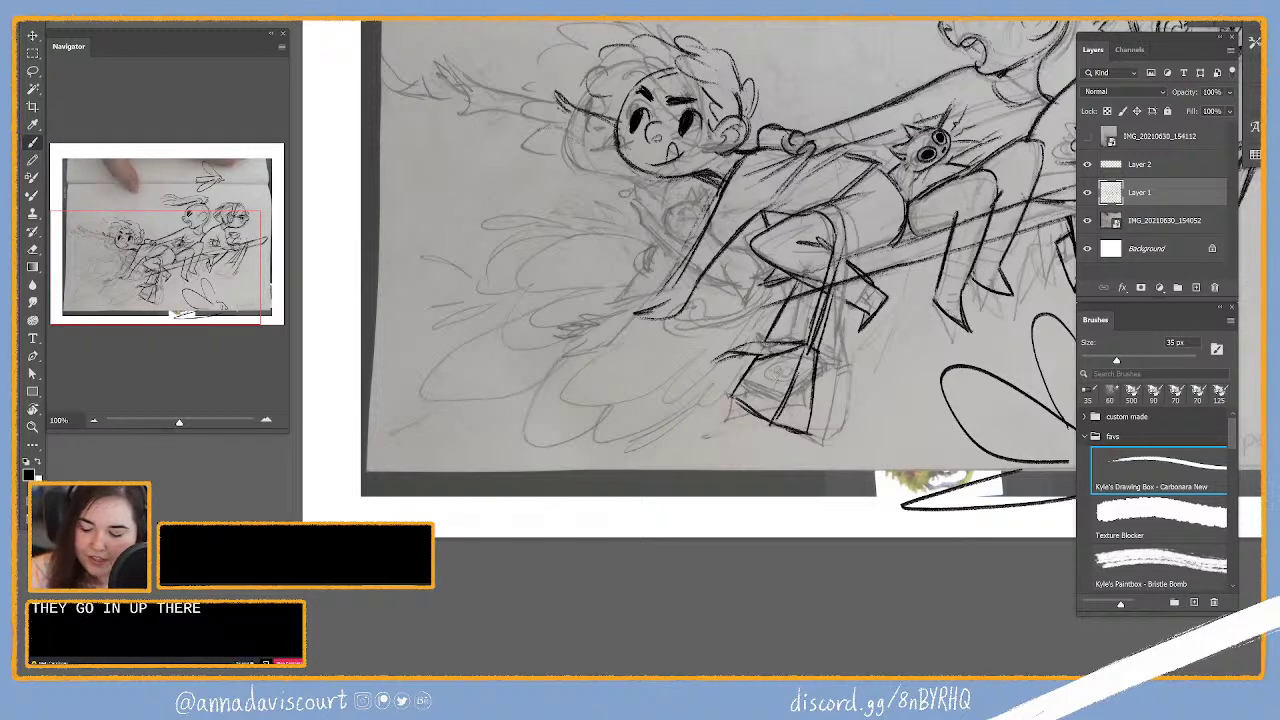
{"action": "left_click_drag", "start_coordinate": [730, 388], "coordinate": [782, 362]}
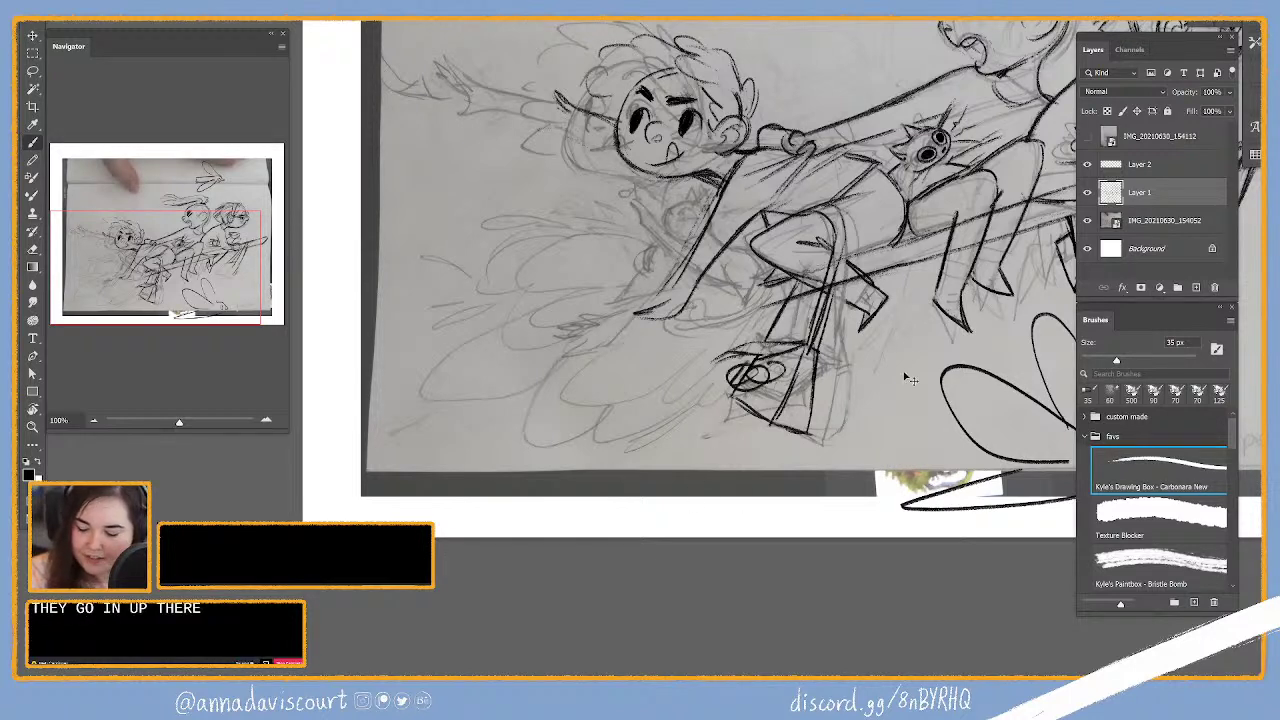
{"action": "key", "text": "ctrl+z"}
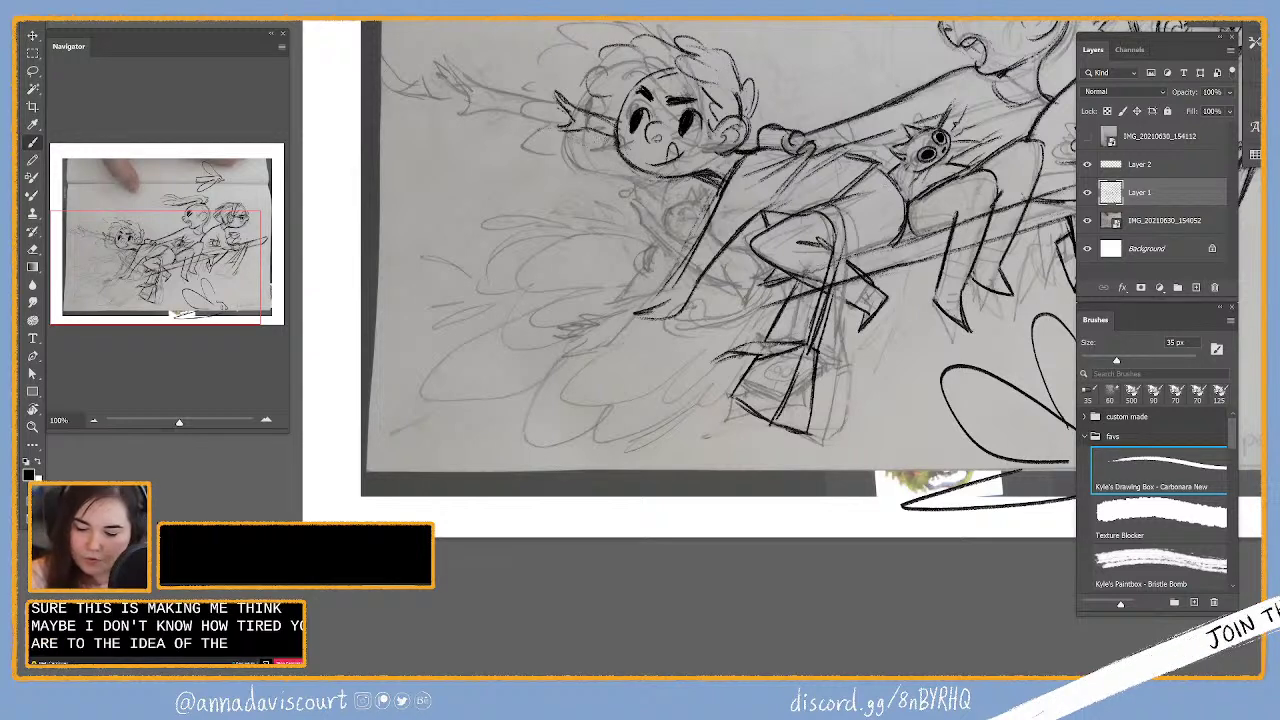
{"action": "key", "text": "e"}
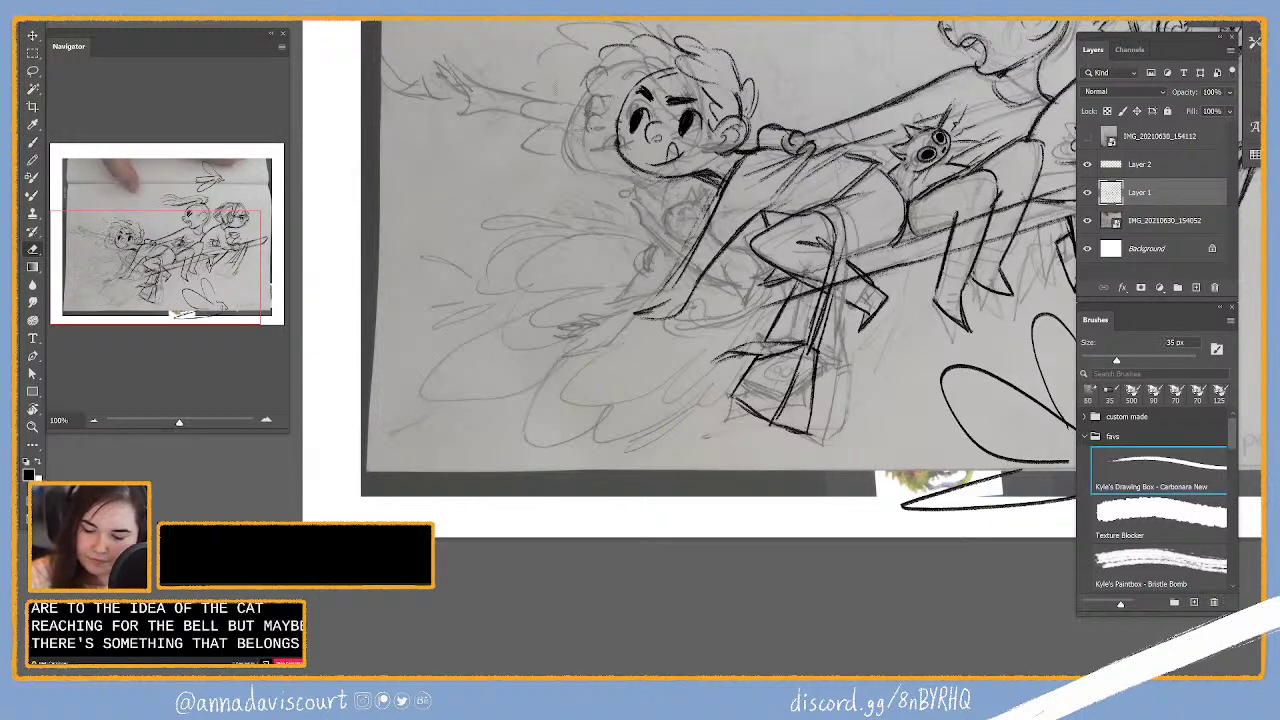
Step: Draw a small hand with spread fingers reaching out beside the rear rider's hair and shift it slightly outward from the head
{"action": "key", "text": "b"}
{"action": "mouse_move", "coordinate": [550, 88]}
{"action": "left_mouse_down"}
{"action": "mouse_move", "coordinate": [576, 124]}
{"action": "mouse_move", "coordinate": [614, 124]}
{"action": "left_mouse_up"}
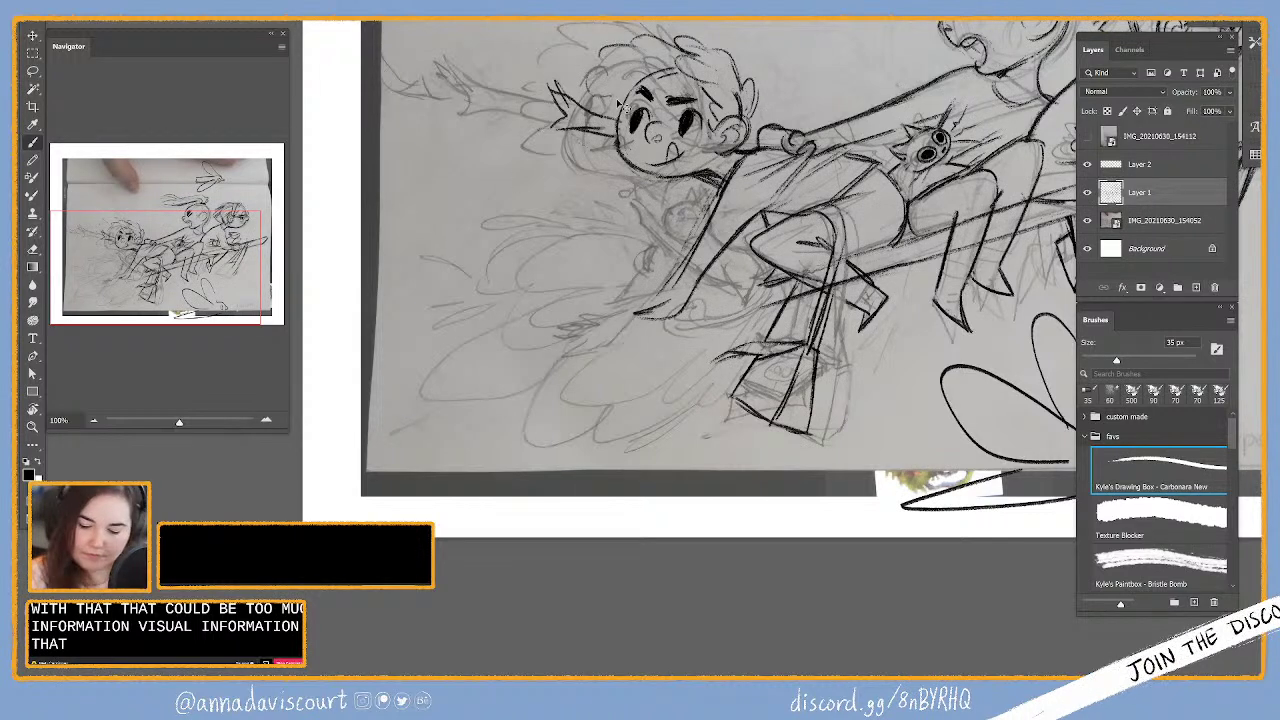
{"action": "key", "text": "l"}
{"action": "left_click_drag", "start_coordinate": [605, 90], "coordinate": [600, 92]}
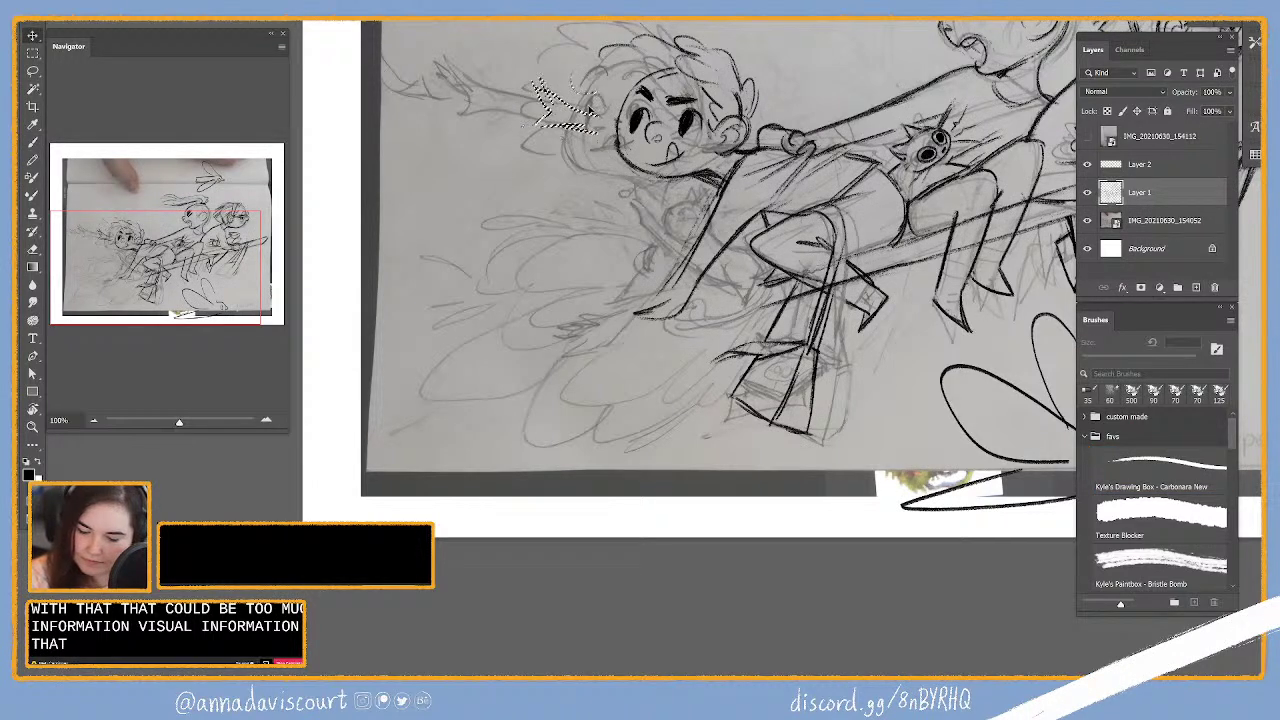
{"action": "key", "text": "ctrl+d"}
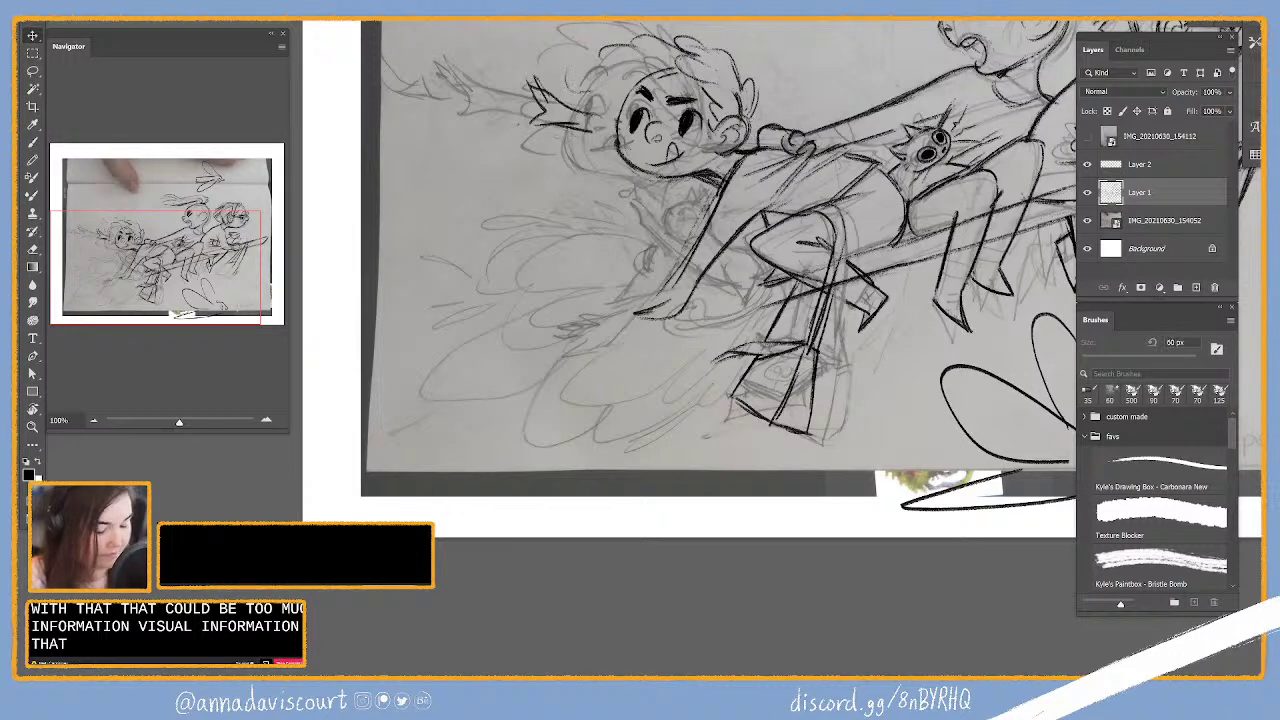
Step: Draw rounded curls along the back of the rear rider's hair beside the reaching hand, cleaning up stray lines
{"action": "key", "text": "b"}
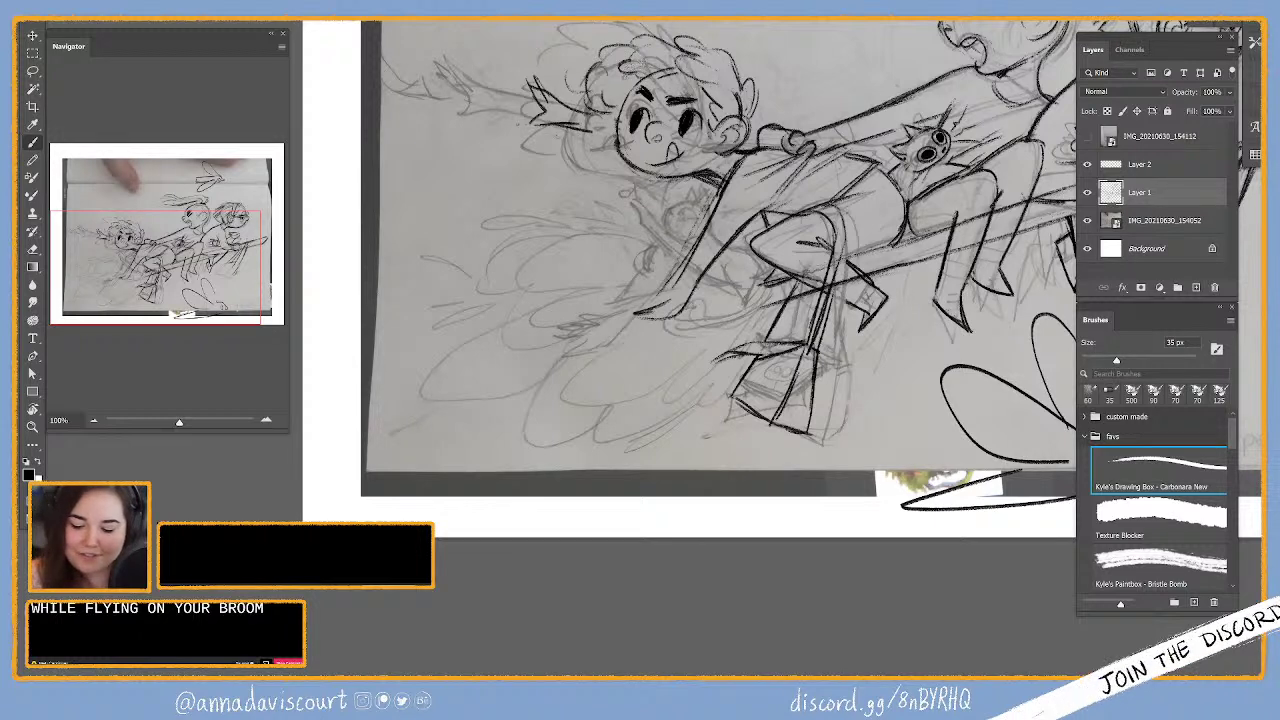
{"action": "key", "text": "e"}
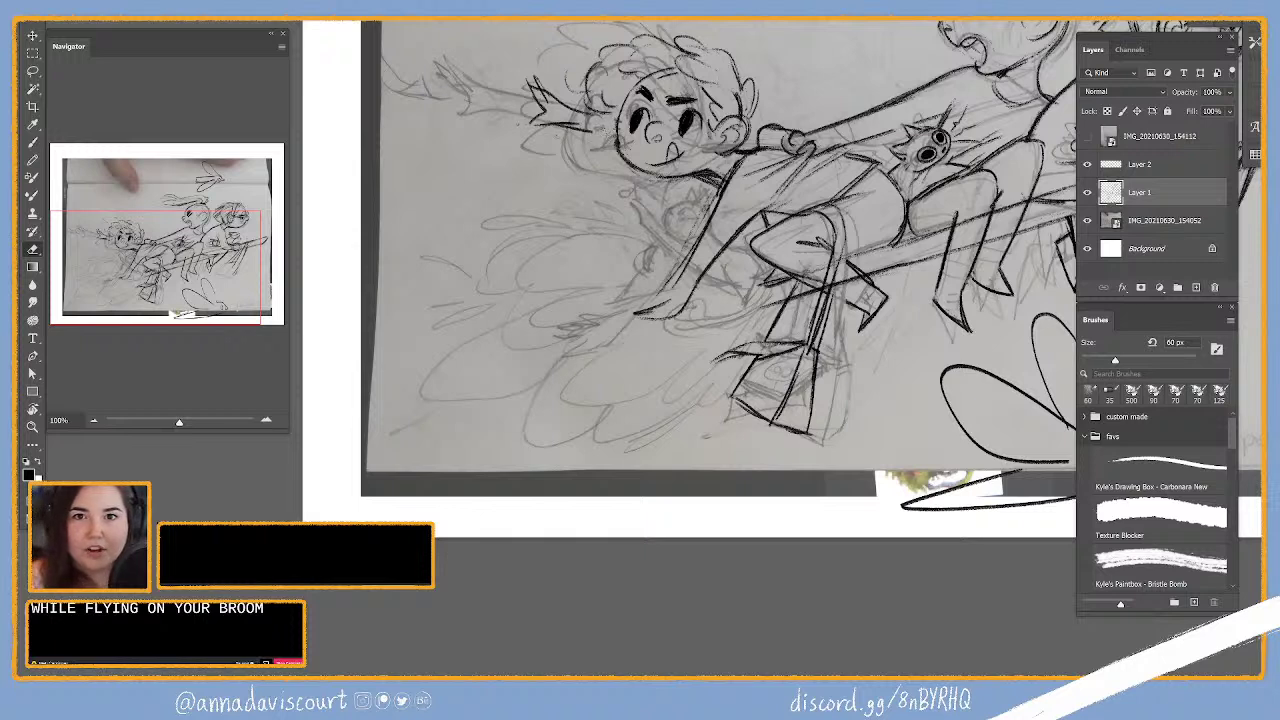
{"action": "key", "text": "b"}
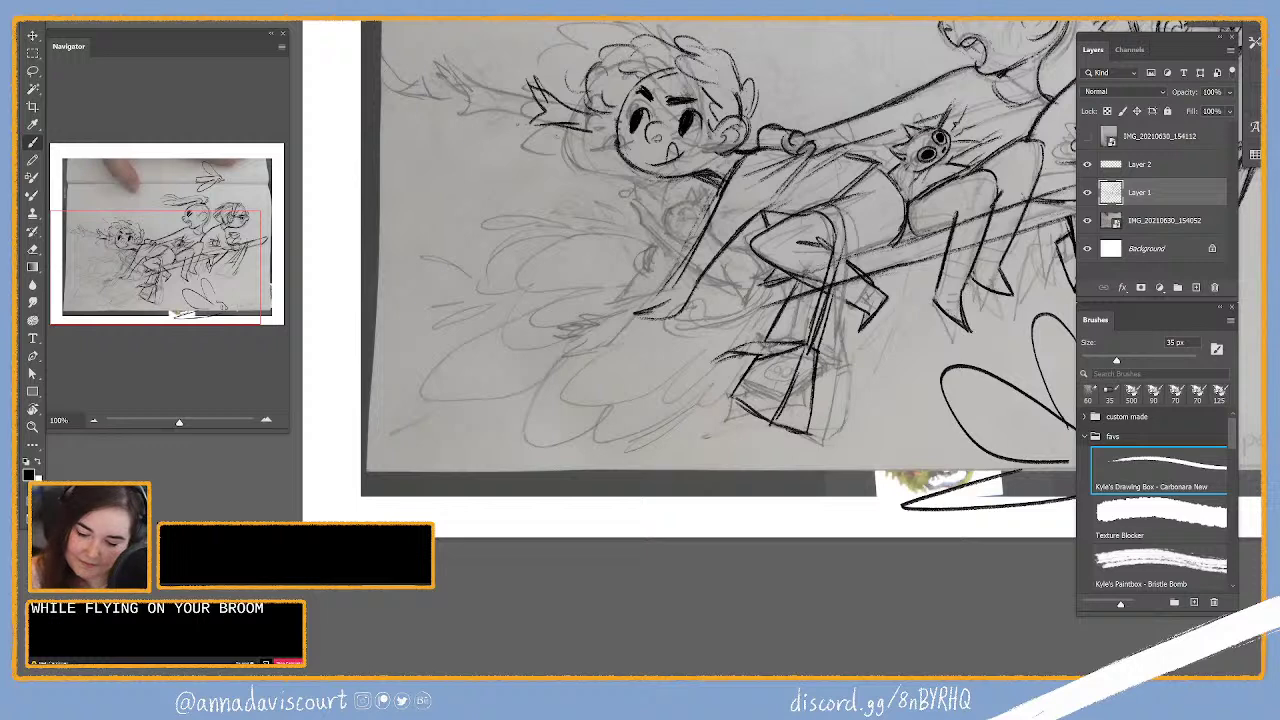
{"action": "key", "text": "e"}
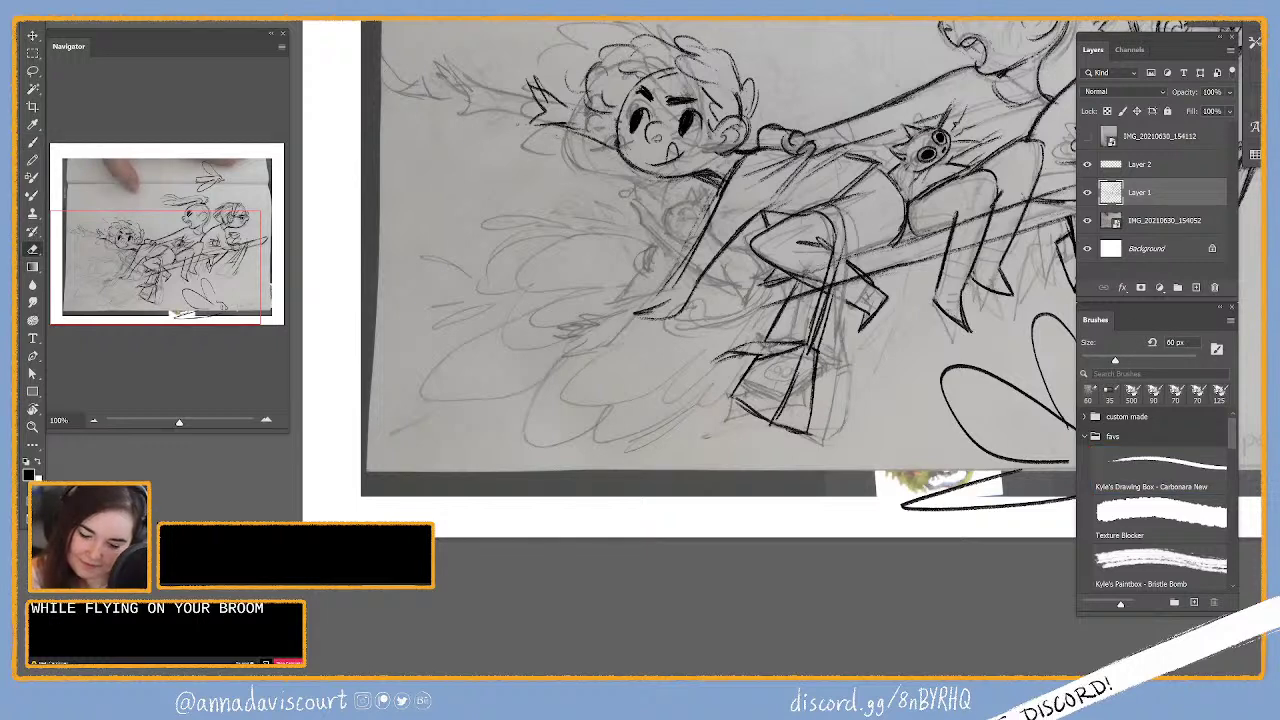
{"action": "key", "text": "b"}
{"action": "key", "text": "e"}
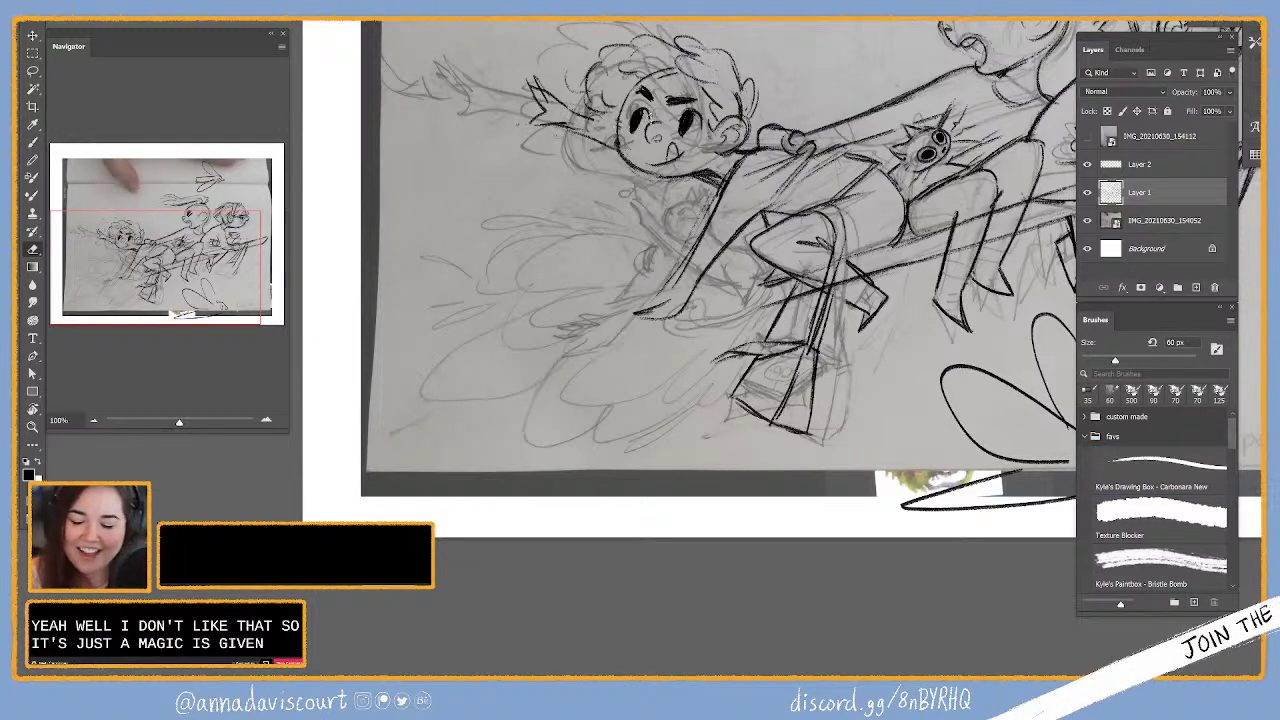
Step: Redraw the reaching hand's fingers as longer, thinner strokes and erase the excess lines around them
{"action": "key", "text": "b"}
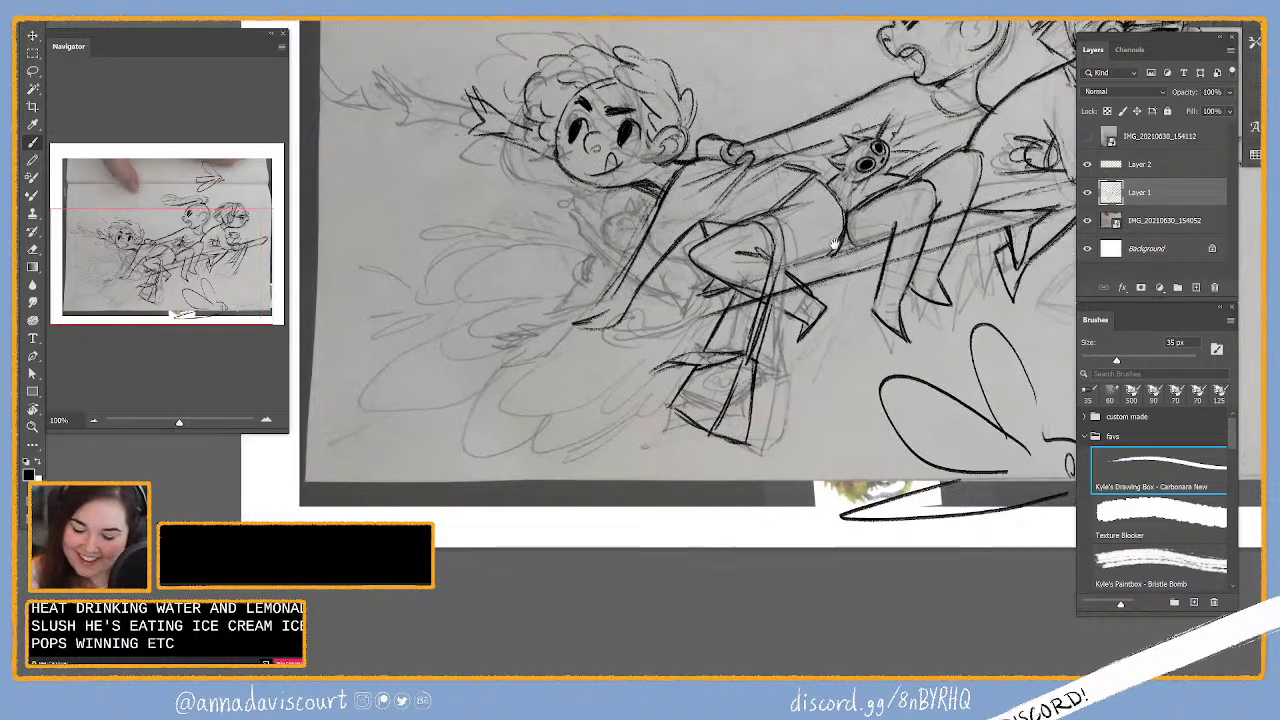
{"action": "left_click_drag", "start_coordinate": [957, 217], "coordinate": [895, 225]}
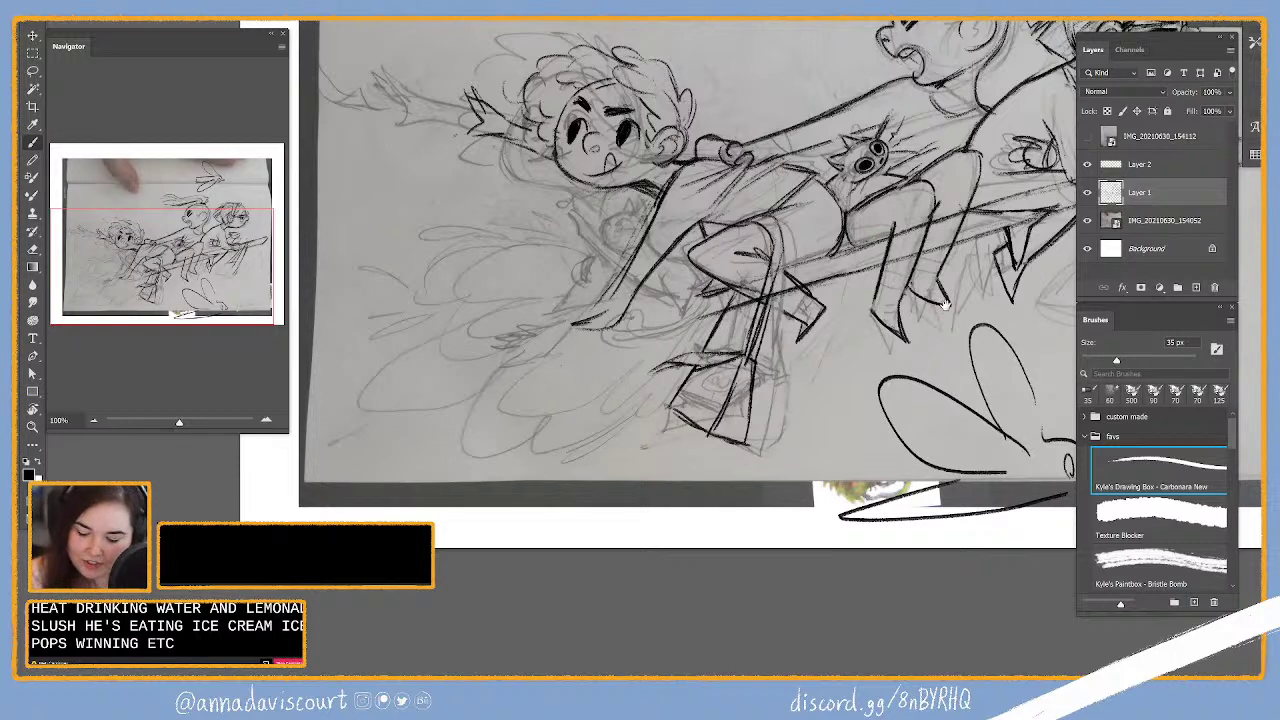
{"action": "scroll", "coordinate": [943, 305], "scroll_direction": "up", "scroll_amount": 2}
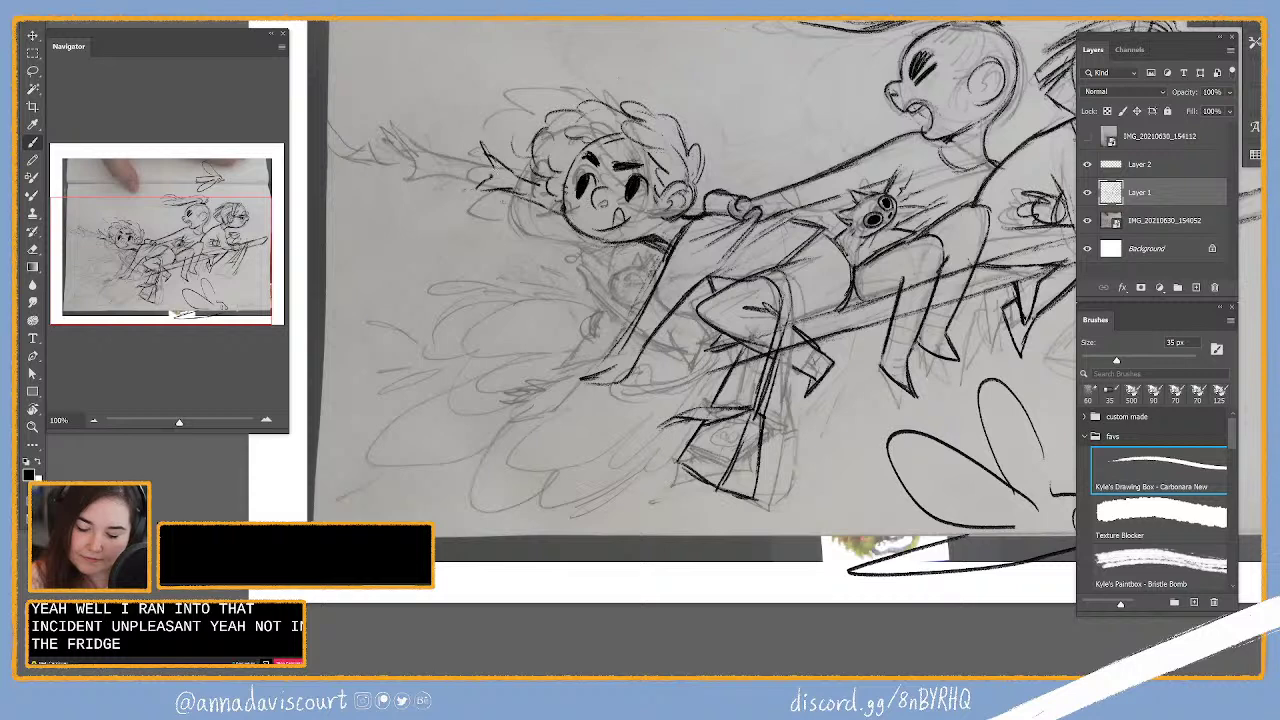
{"action": "left_click_drag", "start_coordinate": [478, 140], "coordinate": [468, 162]}
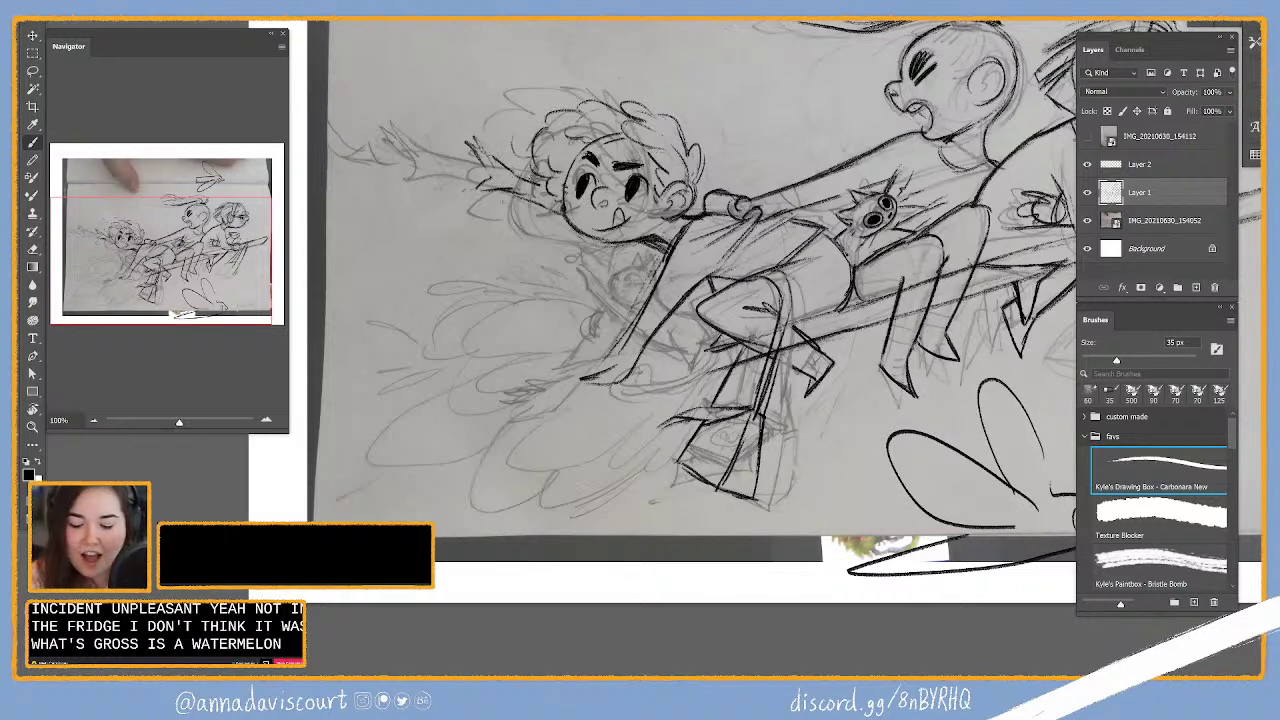
{"action": "key", "text": "e"}
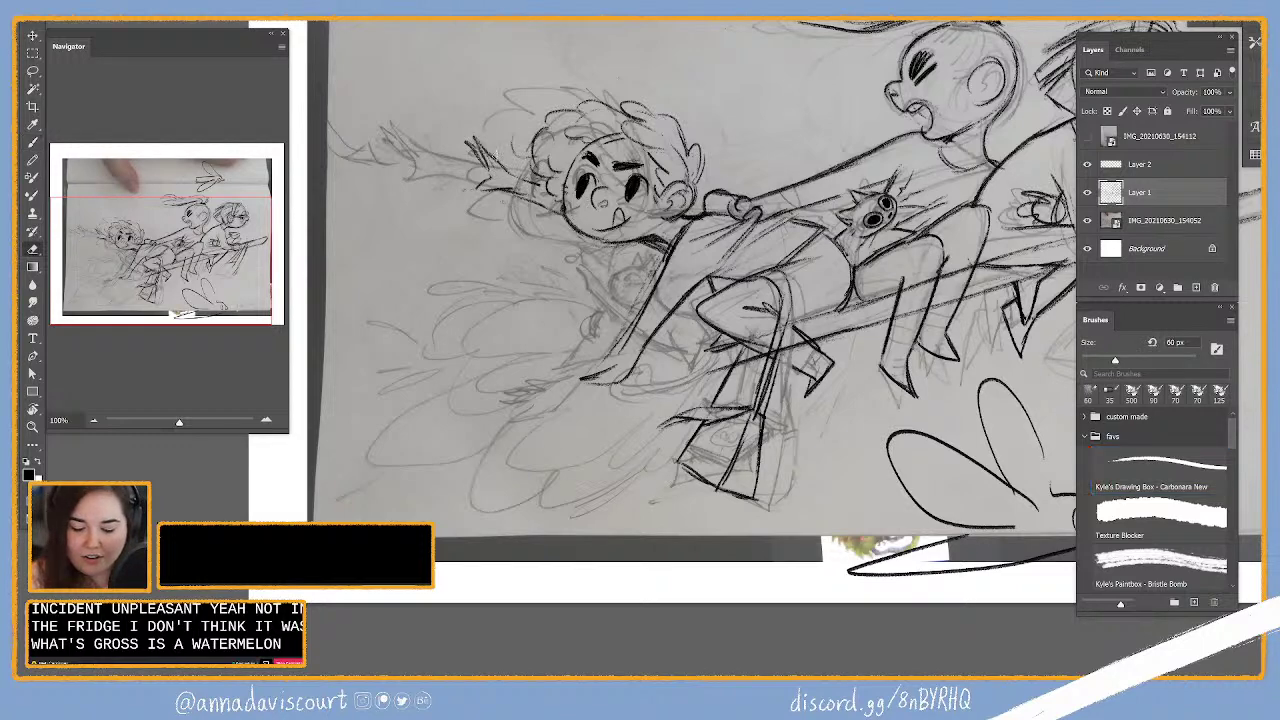
{"action": "key", "text": "b"}
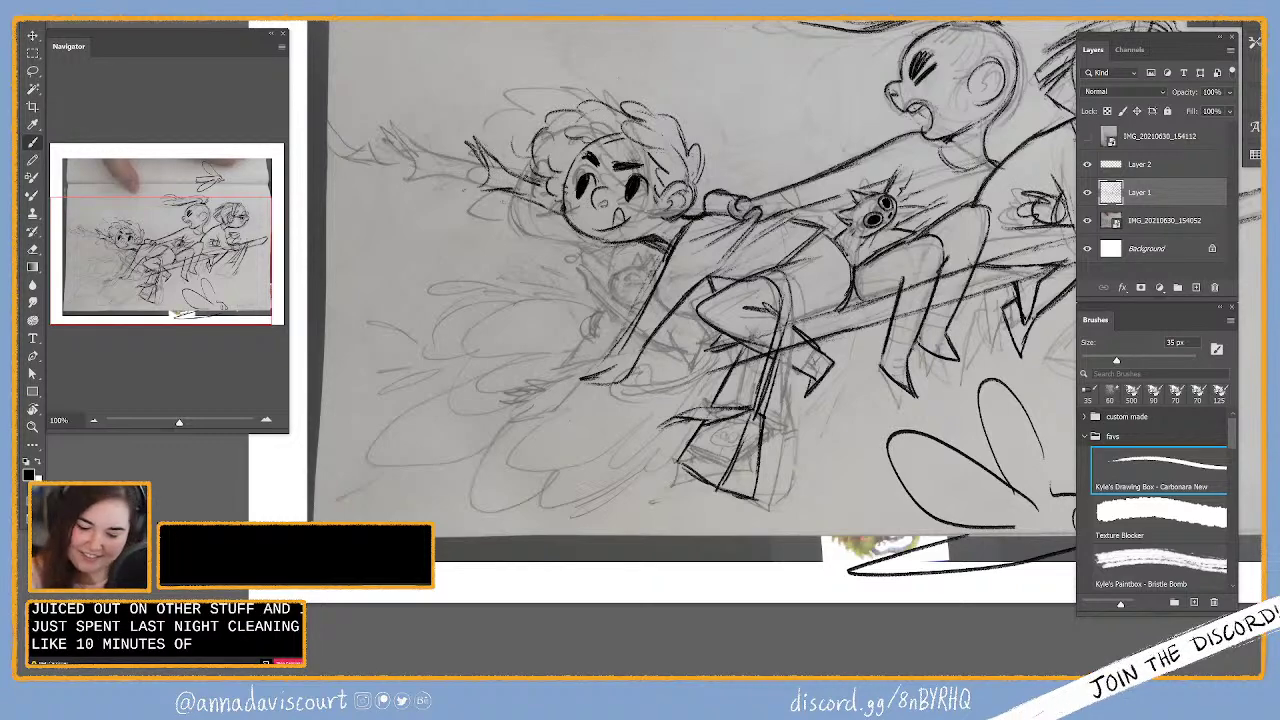
{"action": "key", "text": "e"}
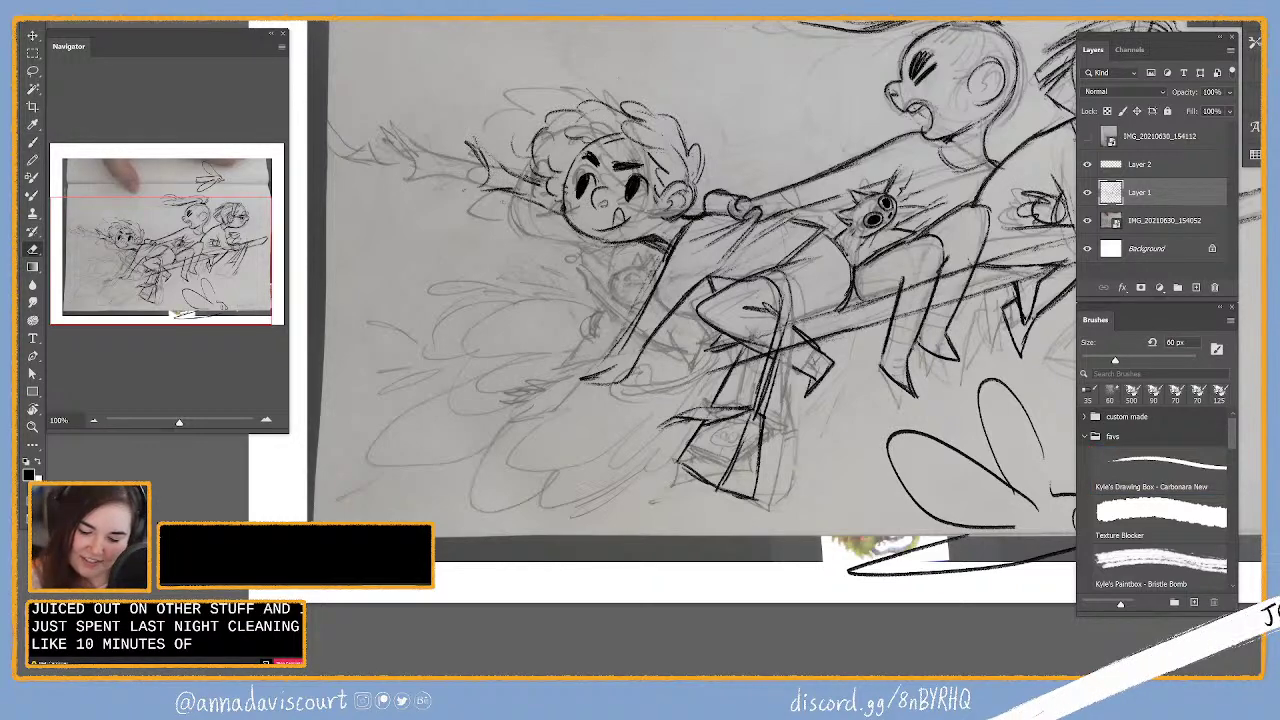
{"action": "key", "text": "b"}
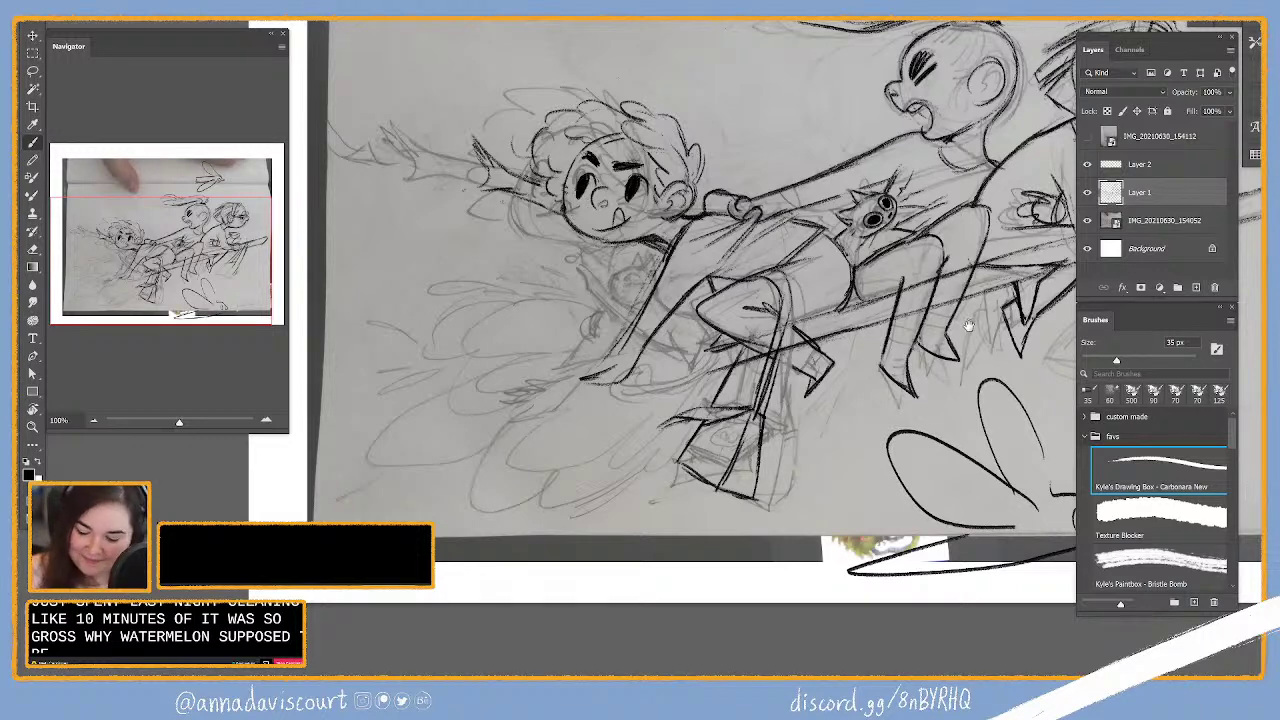
Step: On Layer 2, draw the broom's bristles as large looping clumps sweeping backward below the rear rider
{"action": "left_click_drag", "start_coordinate": [930, 370], "coordinate": [900, 405]}
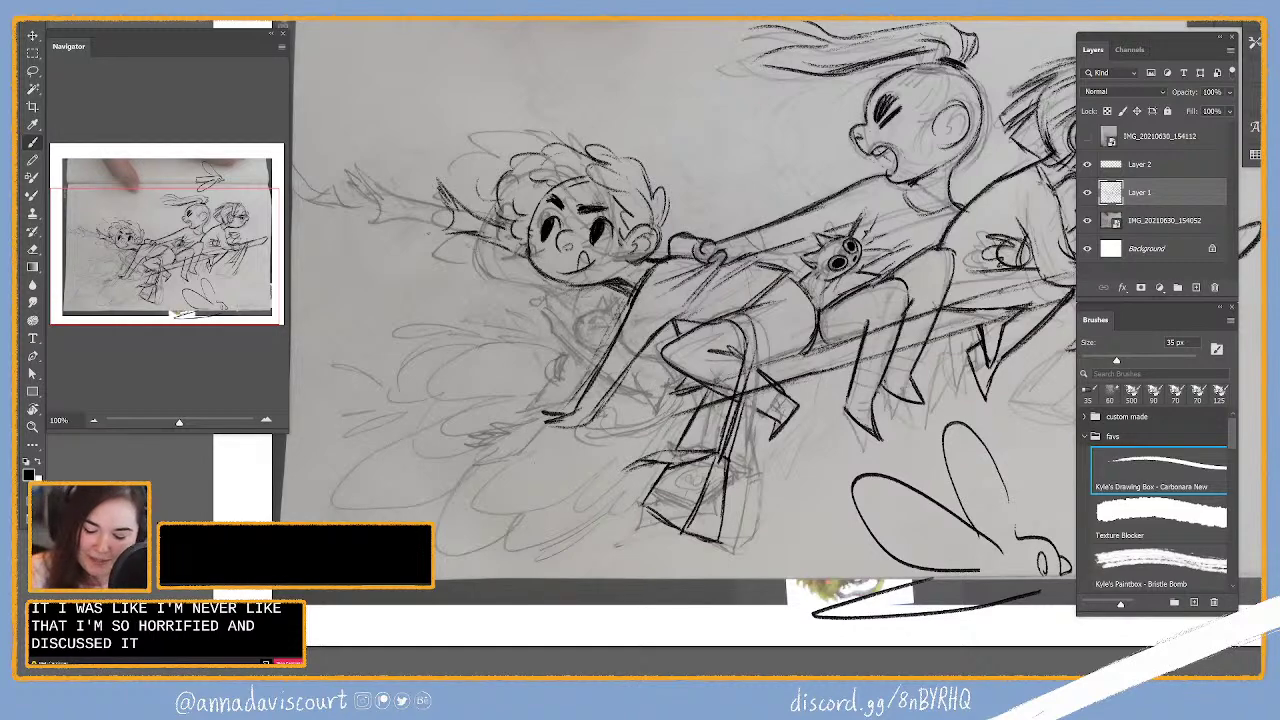
{"action": "left_click", "coordinate": [1136, 172]}
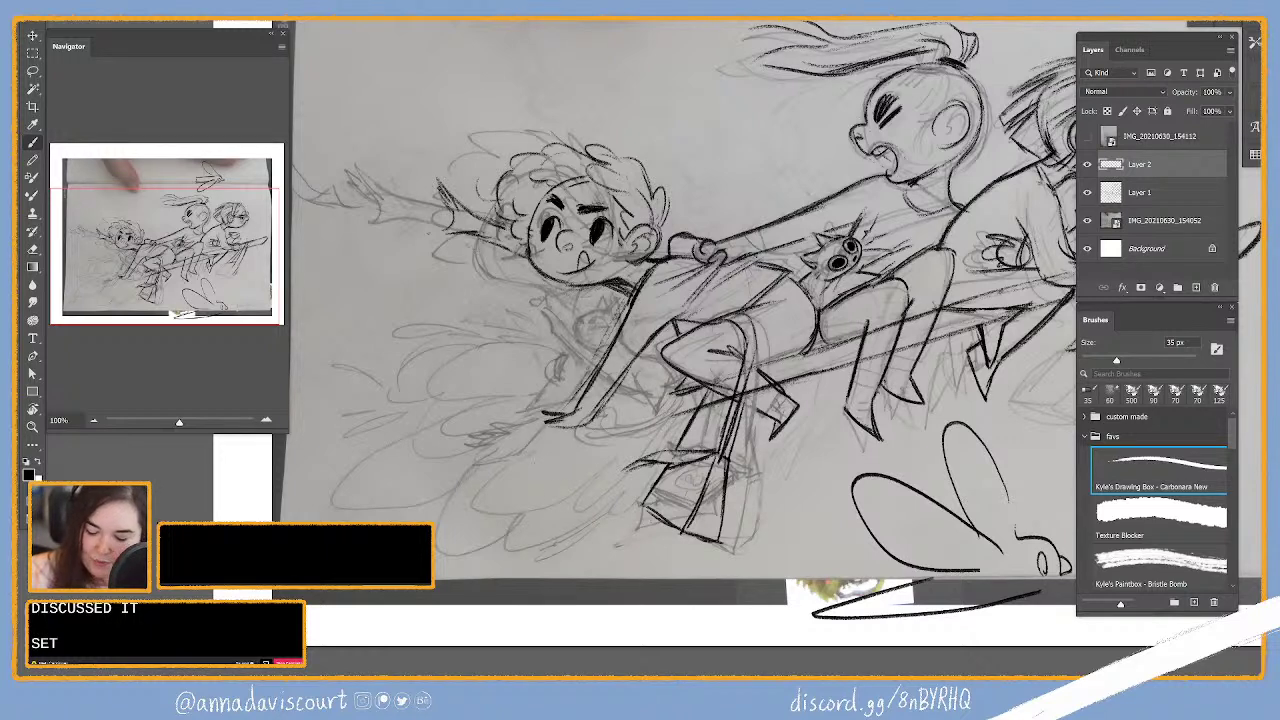
{"action": "left_click_drag", "start_coordinate": [676, 414], "coordinate": [497, 546]}
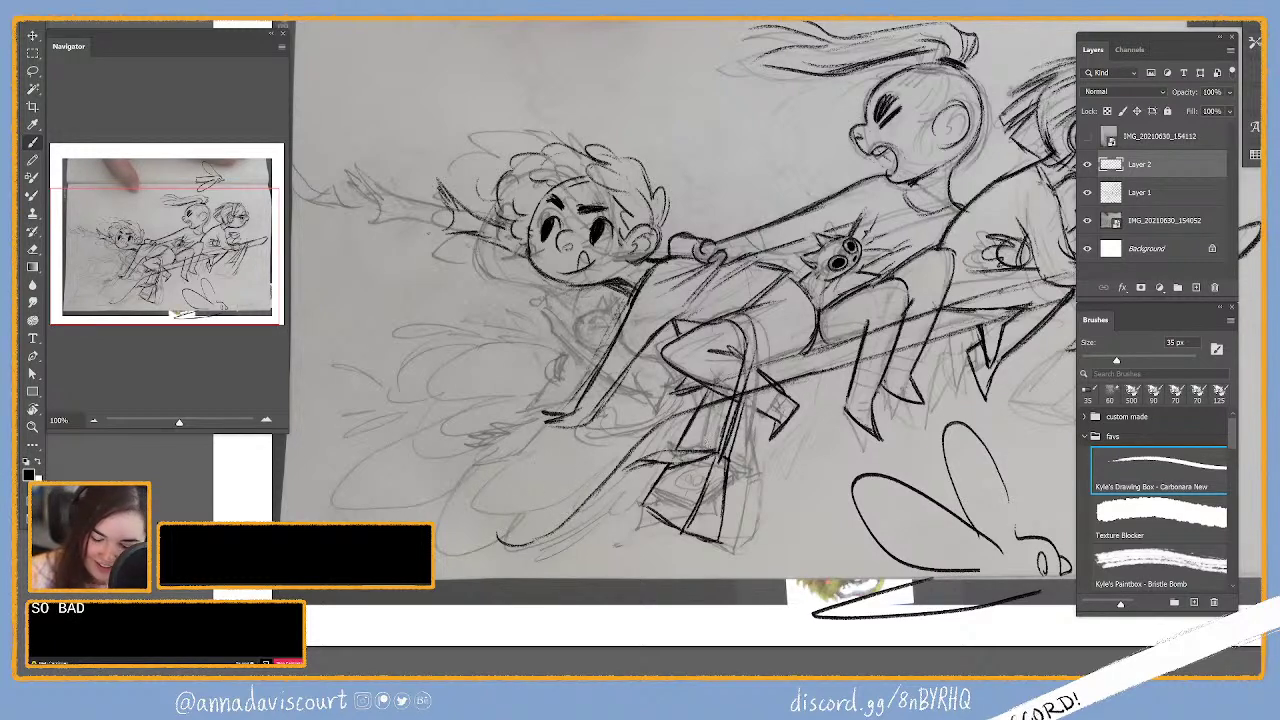
{"action": "left_click_drag", "start_coordinate": [516, 508], "coordinate": [435, 555]}
{"action": "left_click_drag", "start_coordinate": [516, 424], "coordinate": [505, 470]}
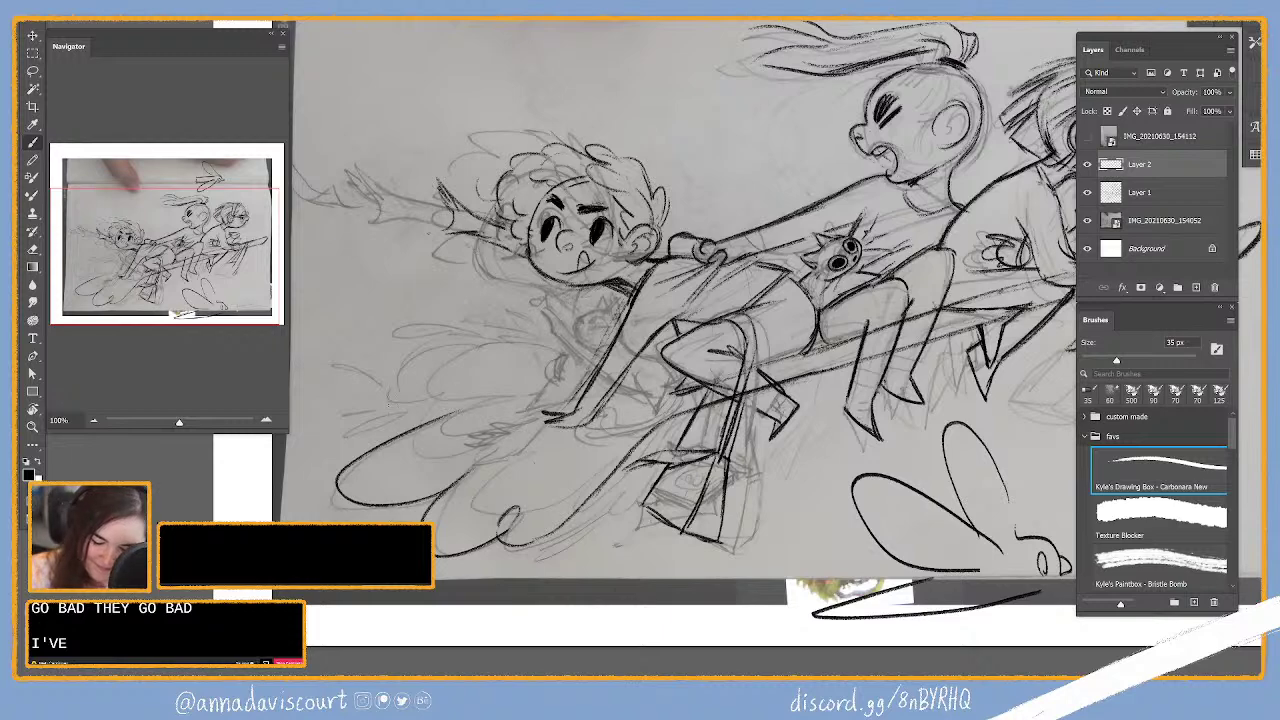
{"action": "left_click_drag", "start_coordinate": [370, 374], "coordinate": [456, 413]}
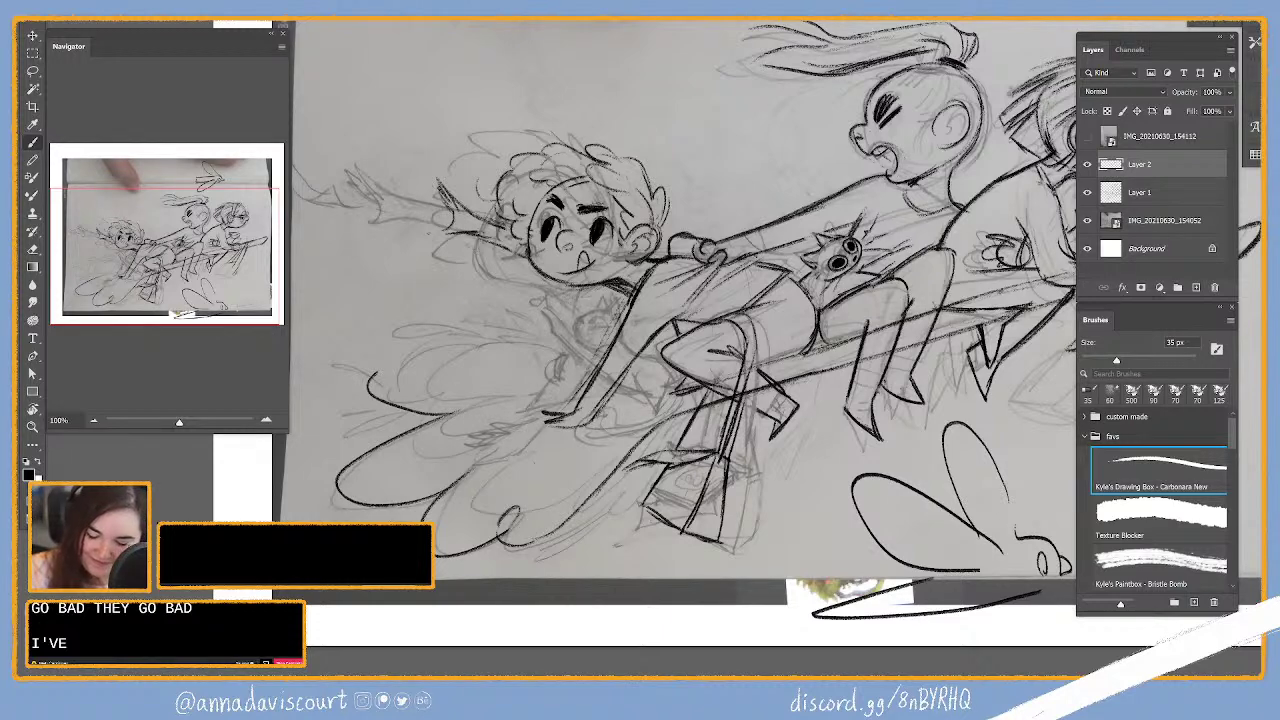
{"action": "left_click_drag", "start_coordinate": [378, 398], "coordinate": [508, 348]}
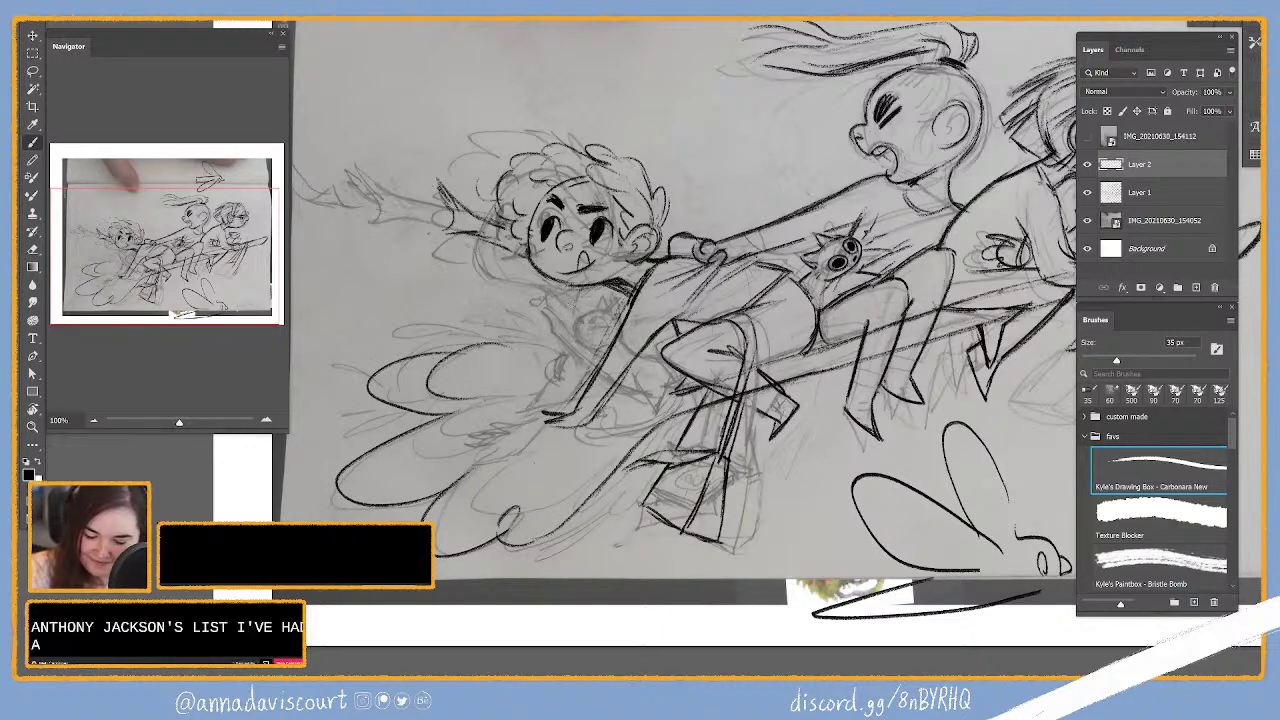
Step: Add thin bristle loops above and between the large clumps and fill out the lower bristles with inner curves
{"action": "key", "text": "bracketright"}
{"action": "key", "text": "bracketright"}
{"action": "key", "text": "bracketright"}
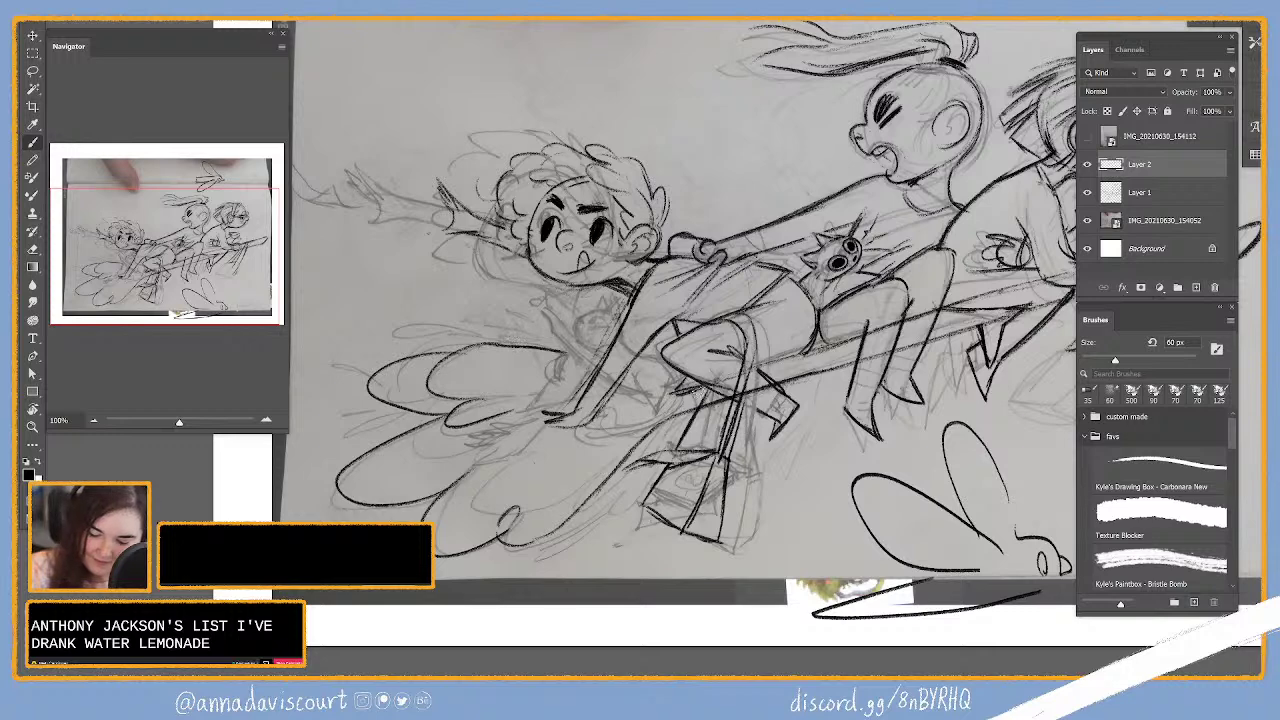
{"action": "key", "text": "bracketleft"}
{"action": "key", "text": "bracketleft"}
{"action": "key", "text": "bracketleft"}
{"action": "left_click_drag", "start_coordinate": [378, 330], "coordinate": [495, 322]}
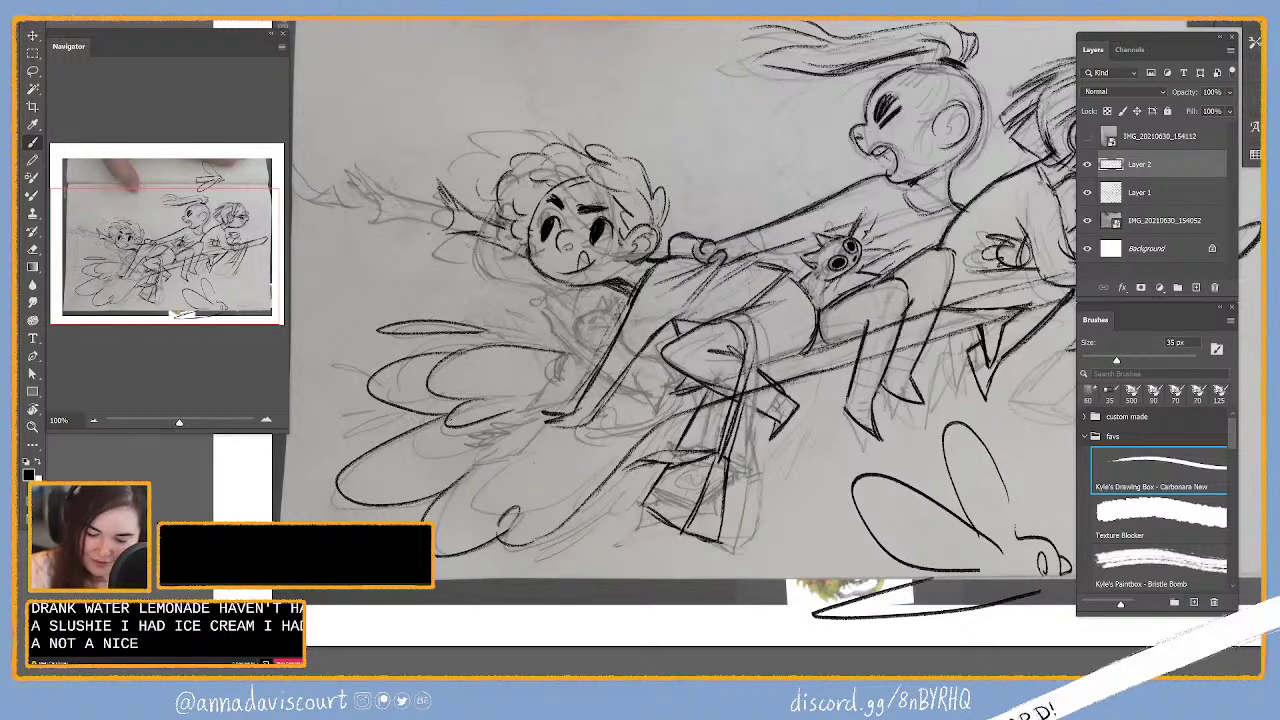
{"action": "left_click_drag", "start_coordinate": [330, 442], "coordinate": [410, 418]}
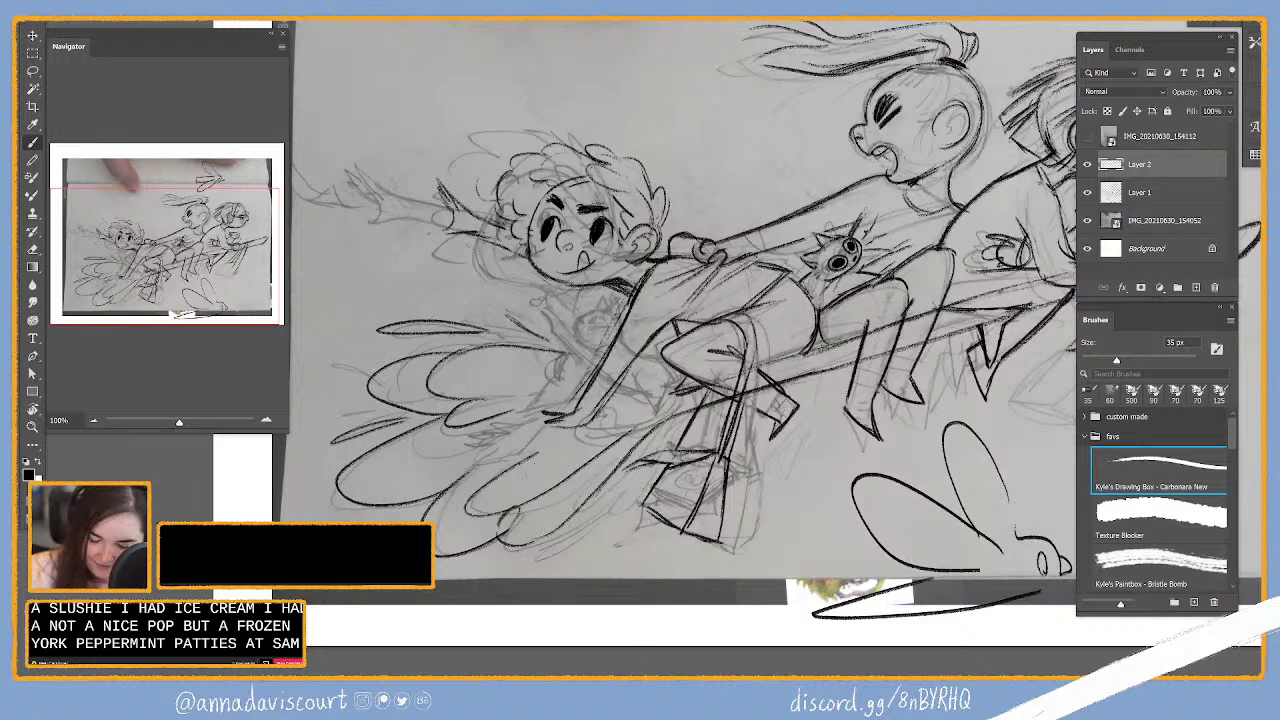
{"action": "key", "text": "e"}
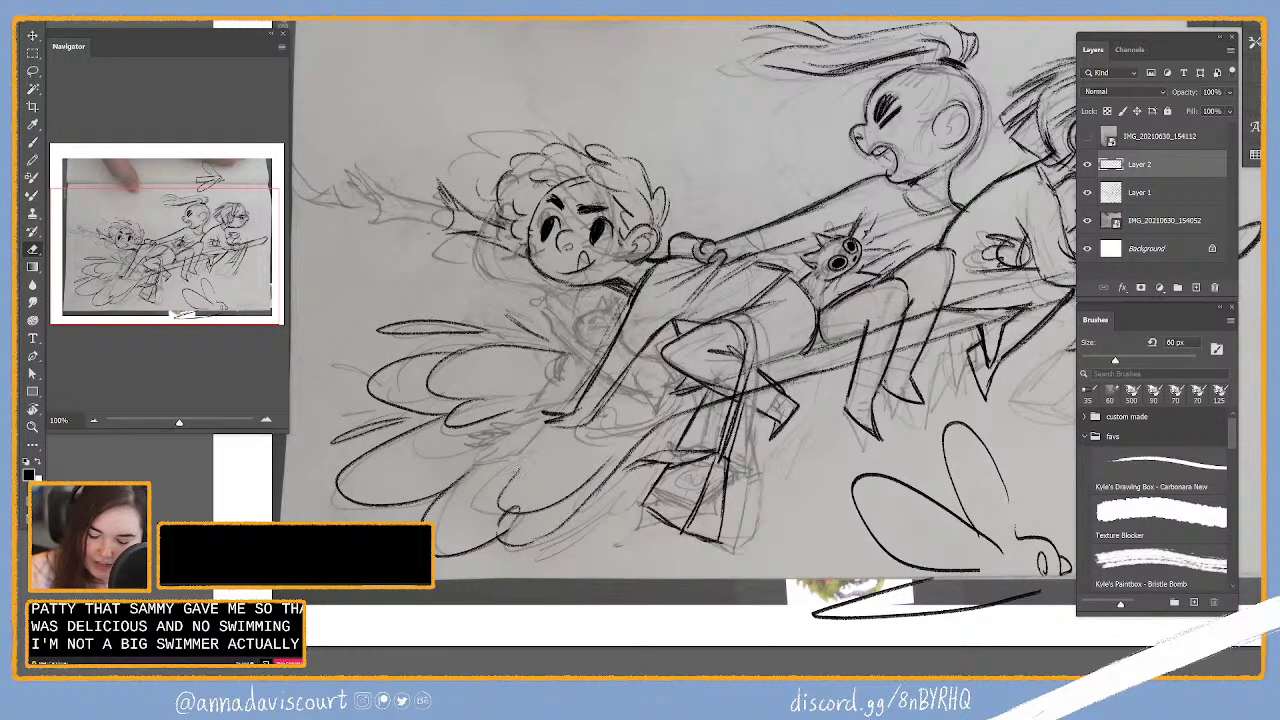
{"action": "key", "text": "b"}
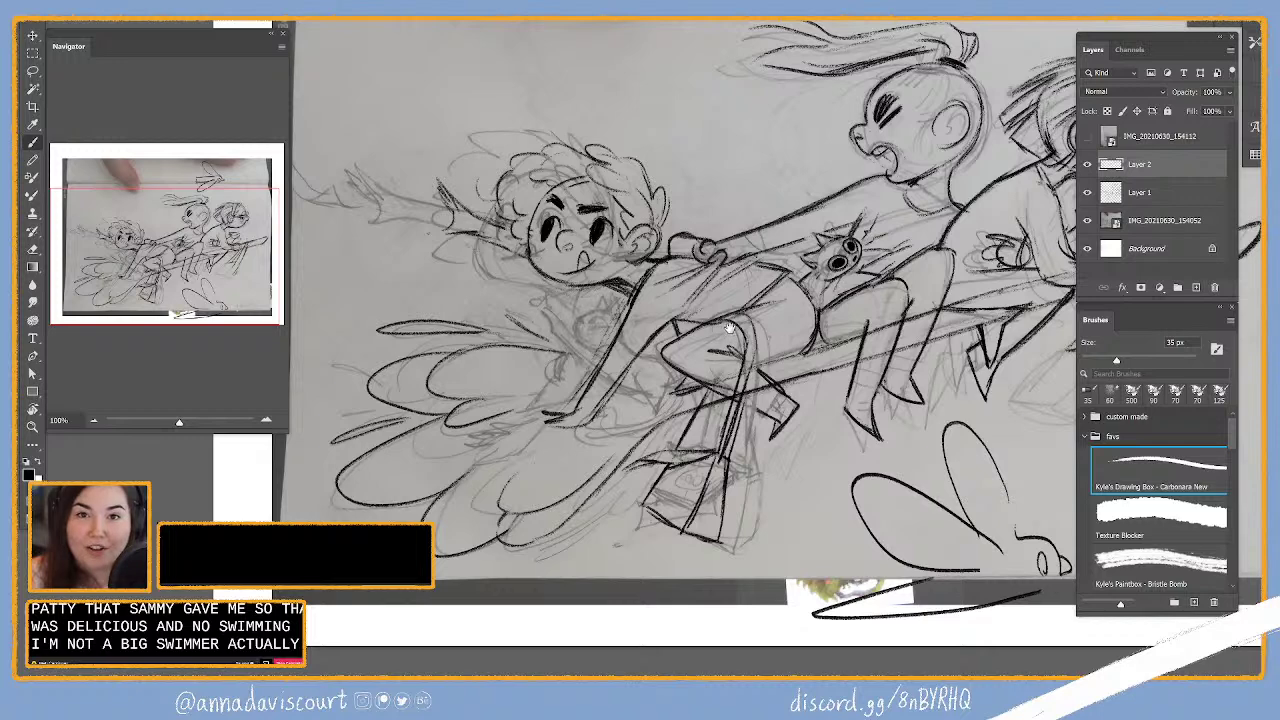
Step: On Layer 1, erase and touch up the lines where the rear rider's legs overlap the broom handle
{"action": "scroll", "coordinate": [731, 327], "scroll_direction": "right", "scroll_amount": 2}
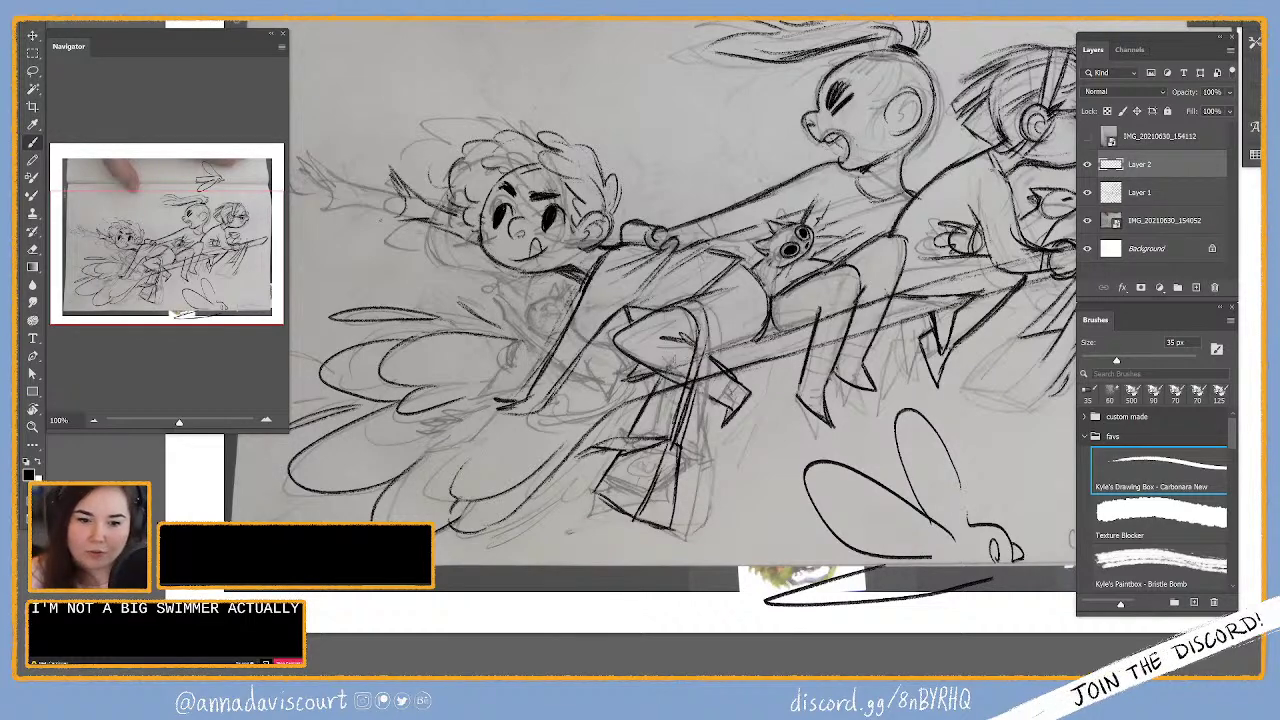
{"action": "left_click_drag", "start_coordinate": [697, 392], "coordinate": [649, 370]}
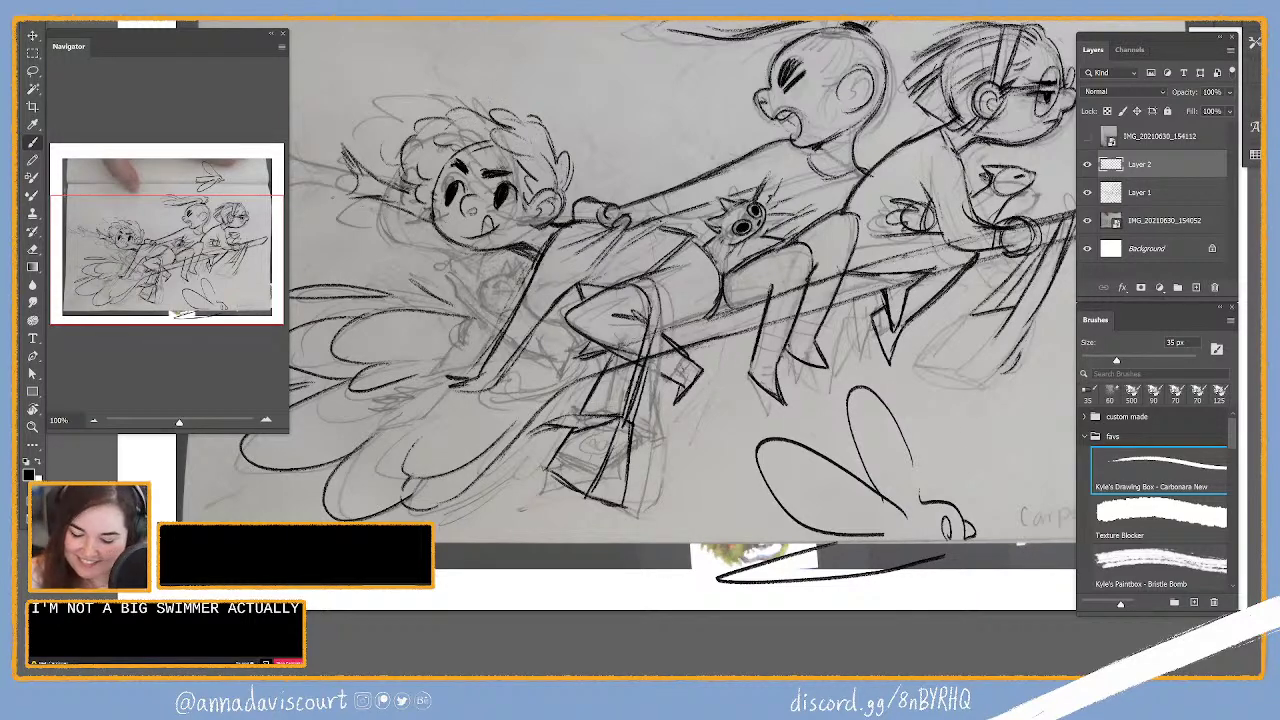
{"action": "scroll", "coordinate": [935, 458], "scroll_direction": "up", "scroll_amount": 3}
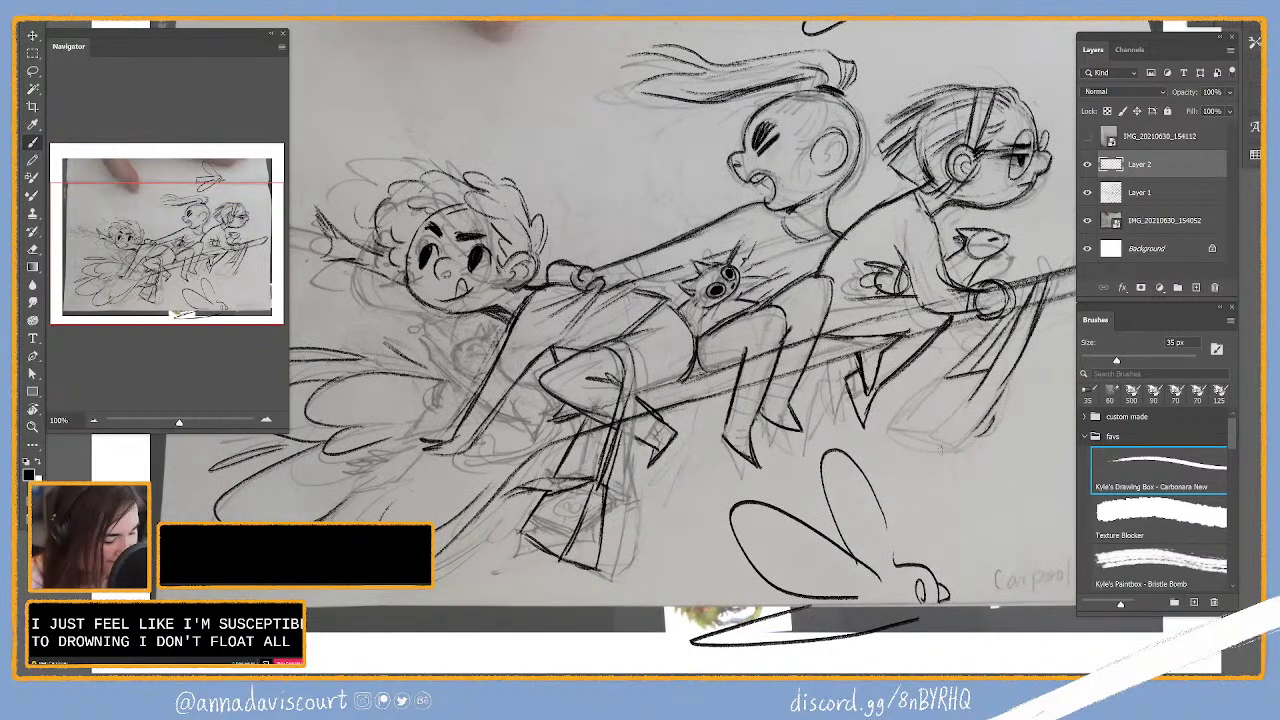
{"action": "scroll", "coordinate": [940, 451], "scroll_direction": "left", "scroll_amount": 1}
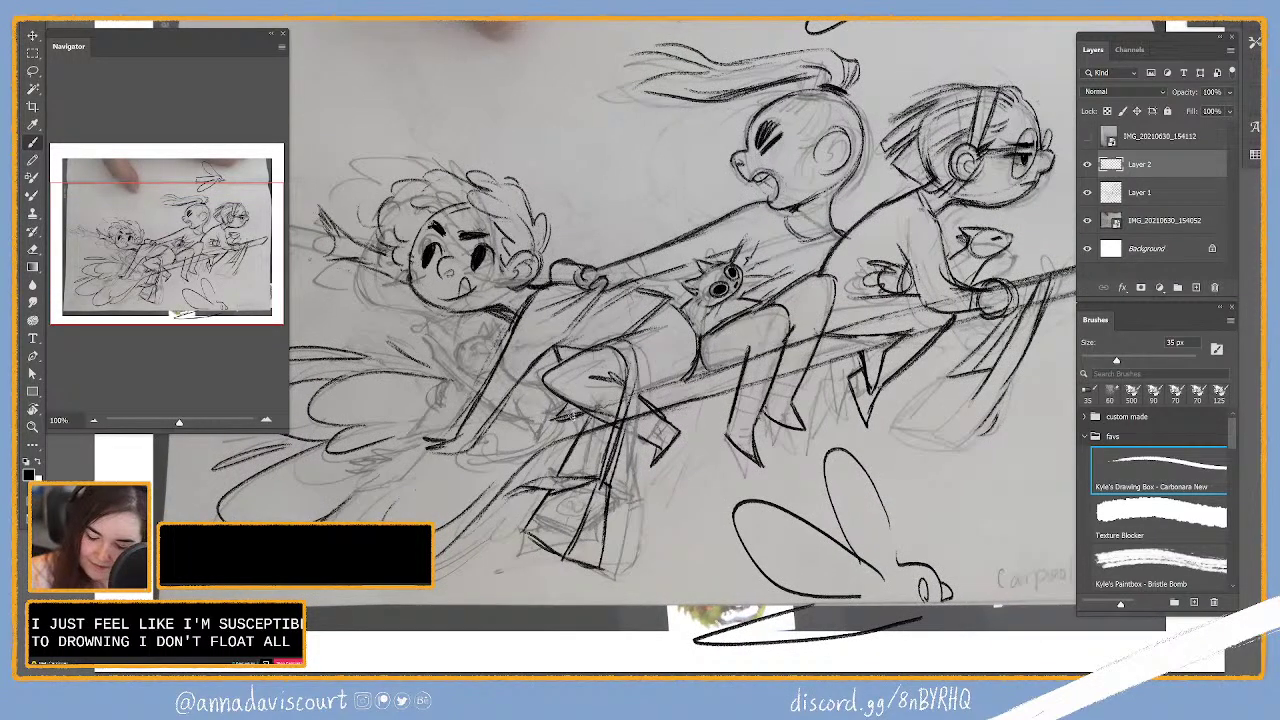
{"action": "key", "text": "e"}
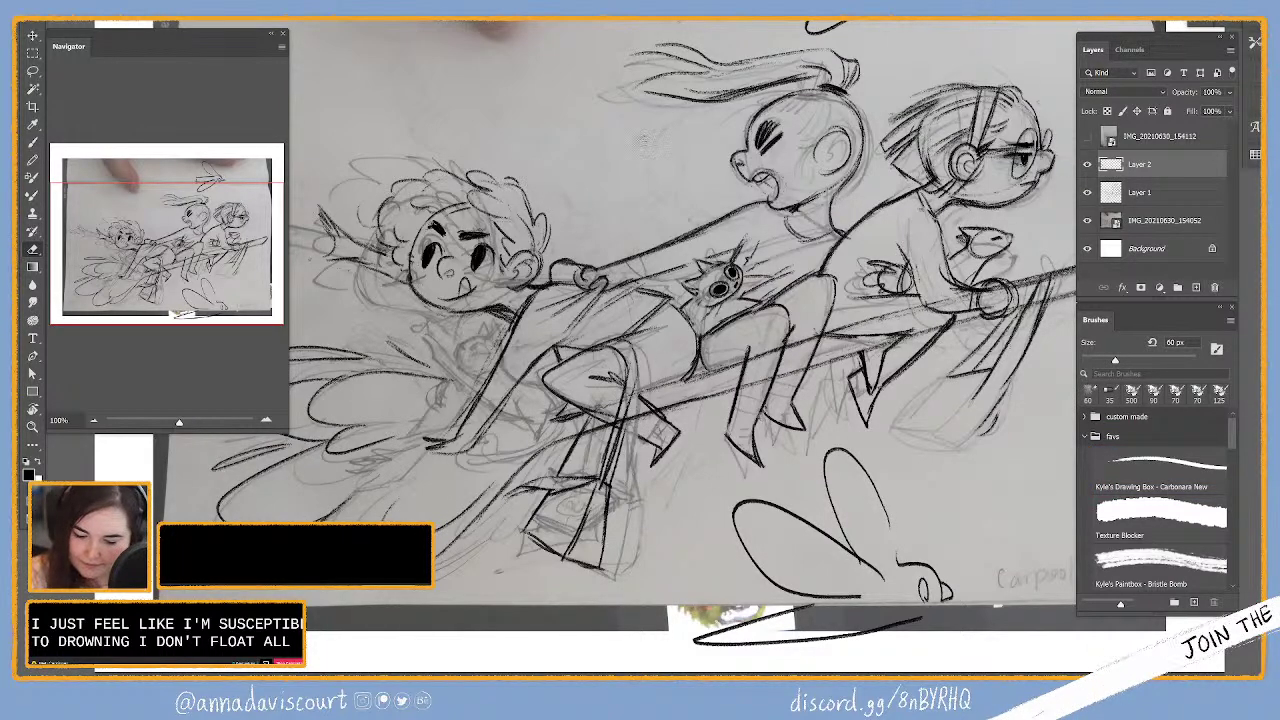
{"action": "left_click", "coordinate": [1145, 196]}
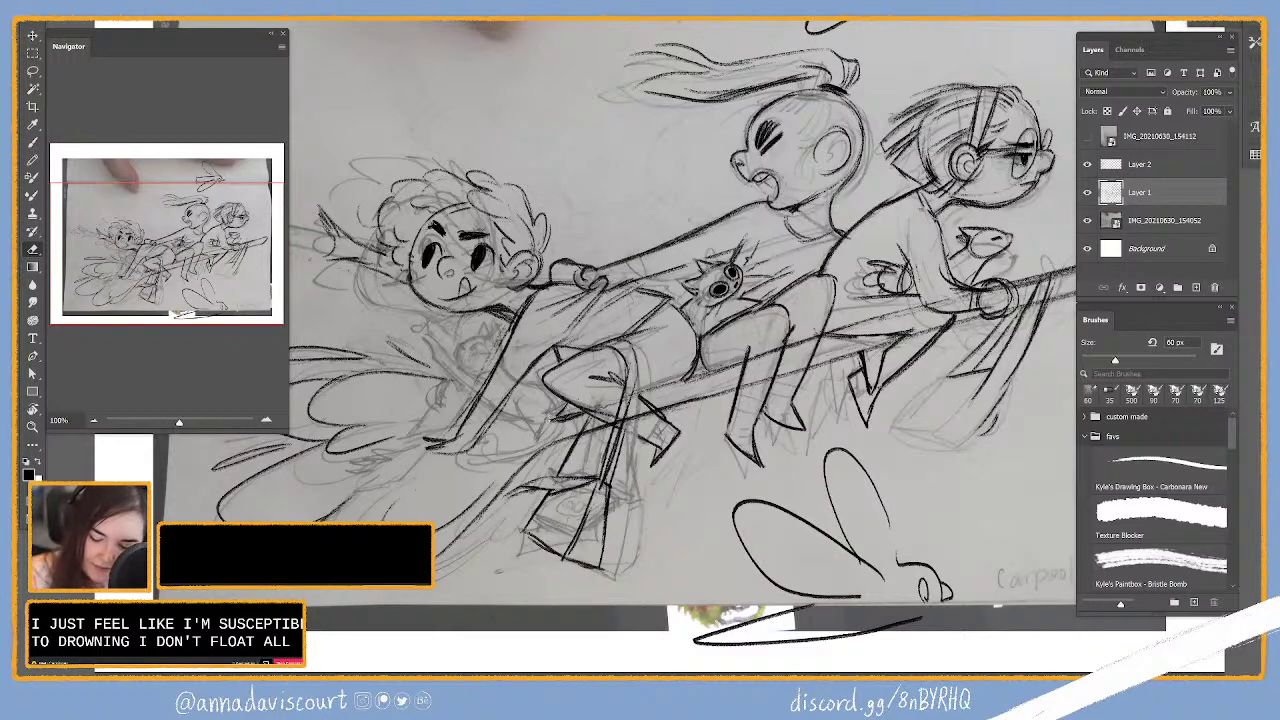
{"action": "key", "text": "b"}
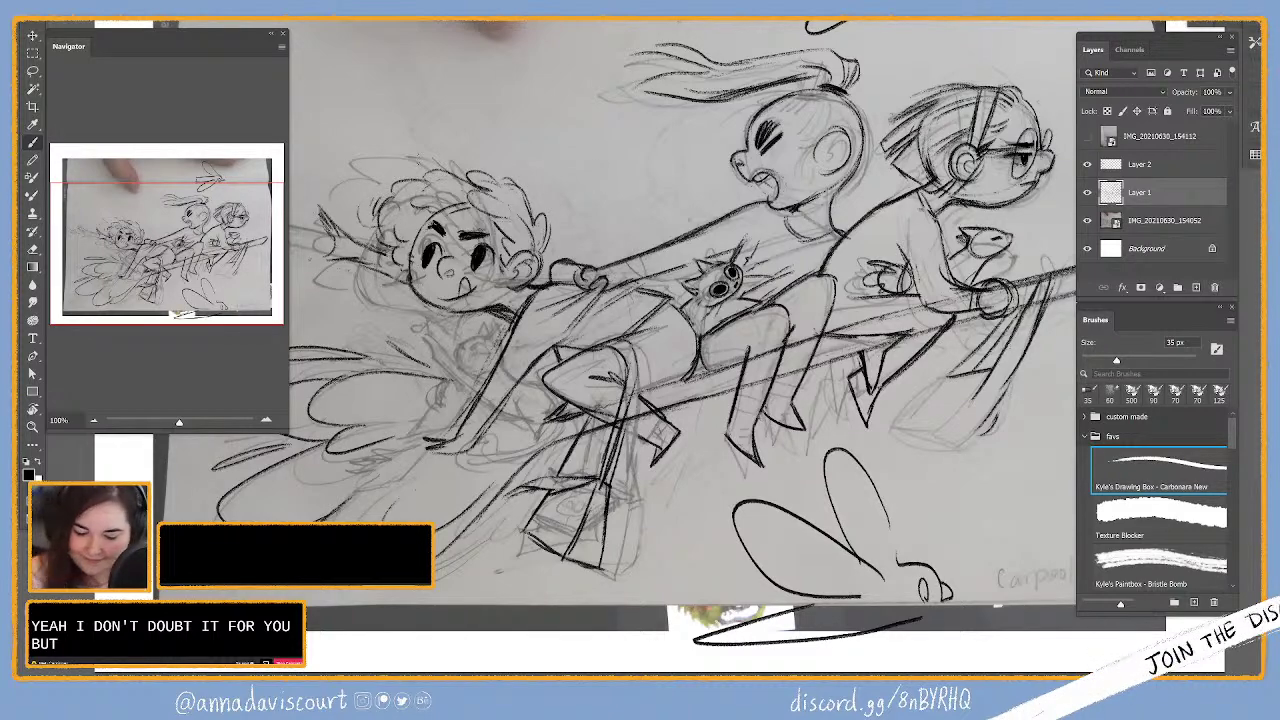
{"action": "key", "text": "e"}
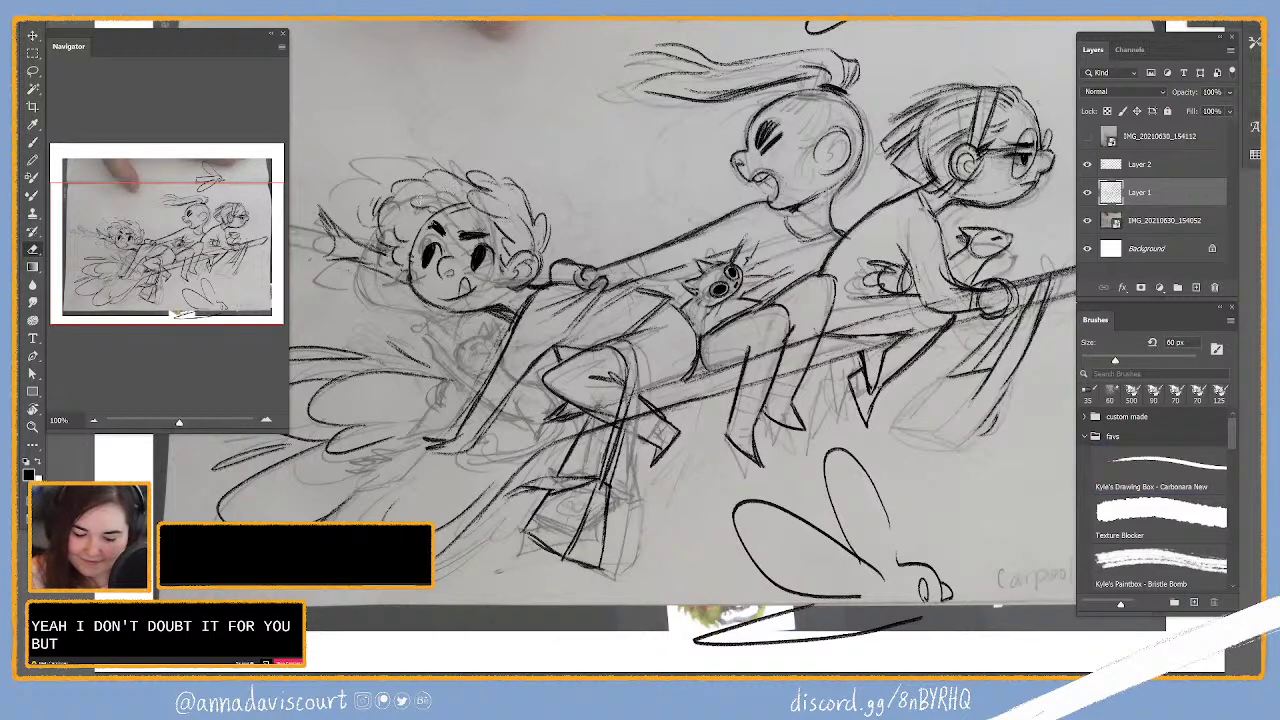
{"action": "key", "text": "b"}
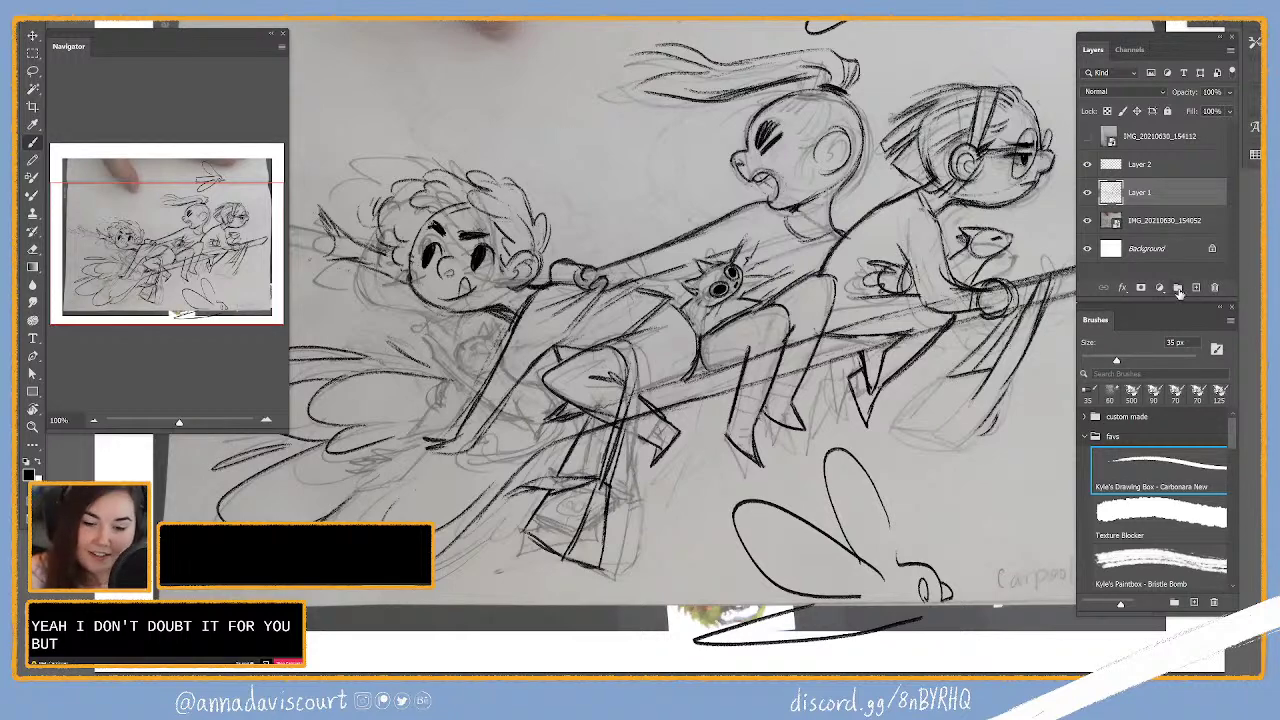
{"action": "key", "text": "e"}
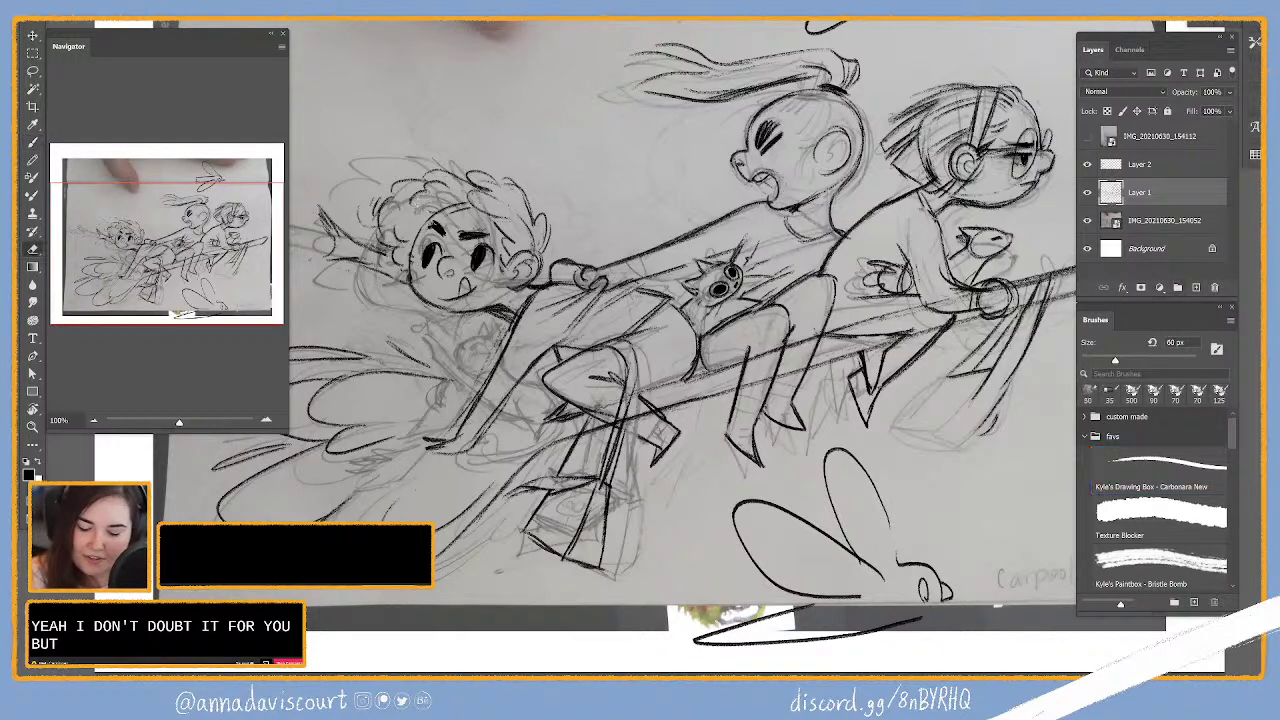
Step: Erase the cuff on the middle rider's wrist and simplify the hand resting on the rear rider's back
{"action": "key", "text": "b"}
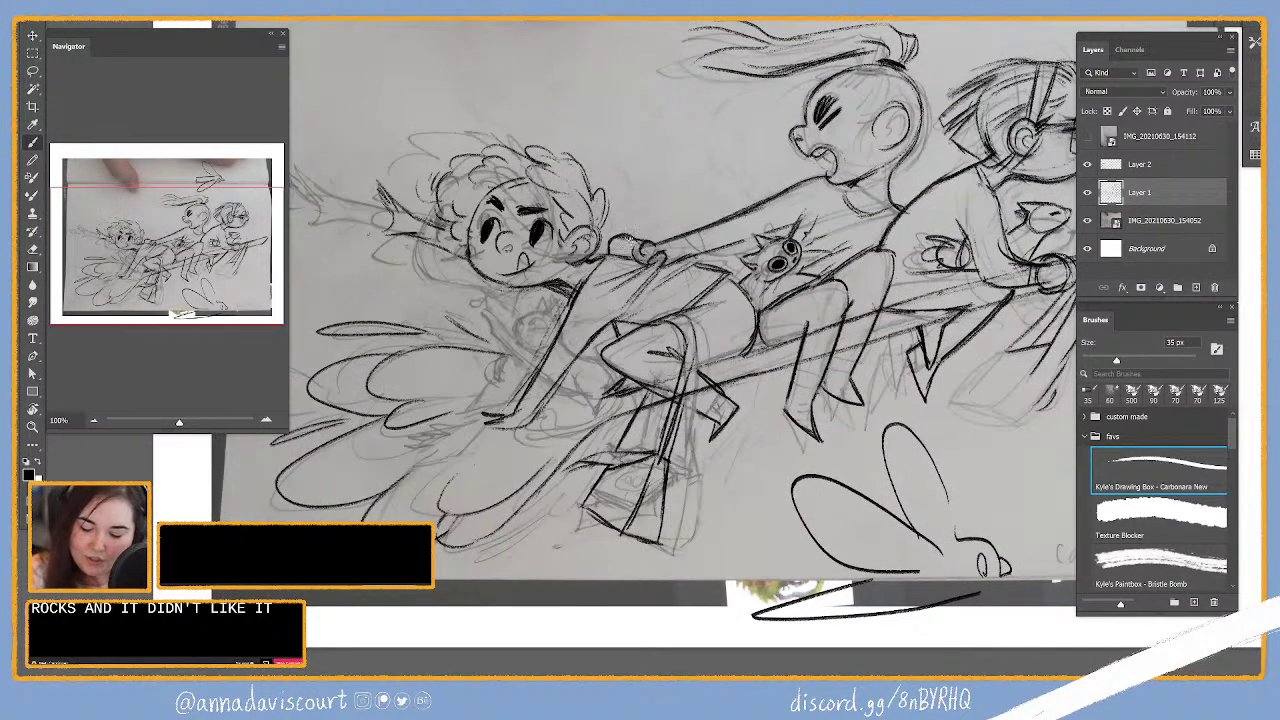
{"action": "key", "text": "e"}
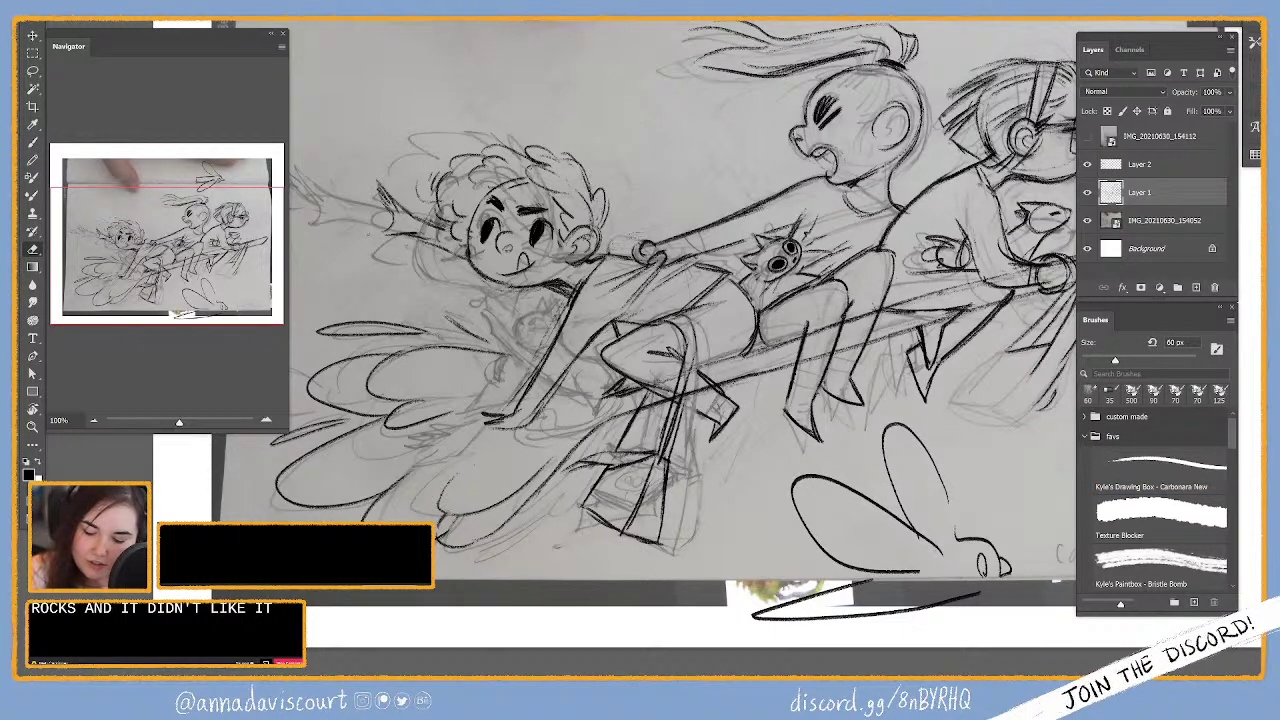
{"action": "key", "text": "b"}
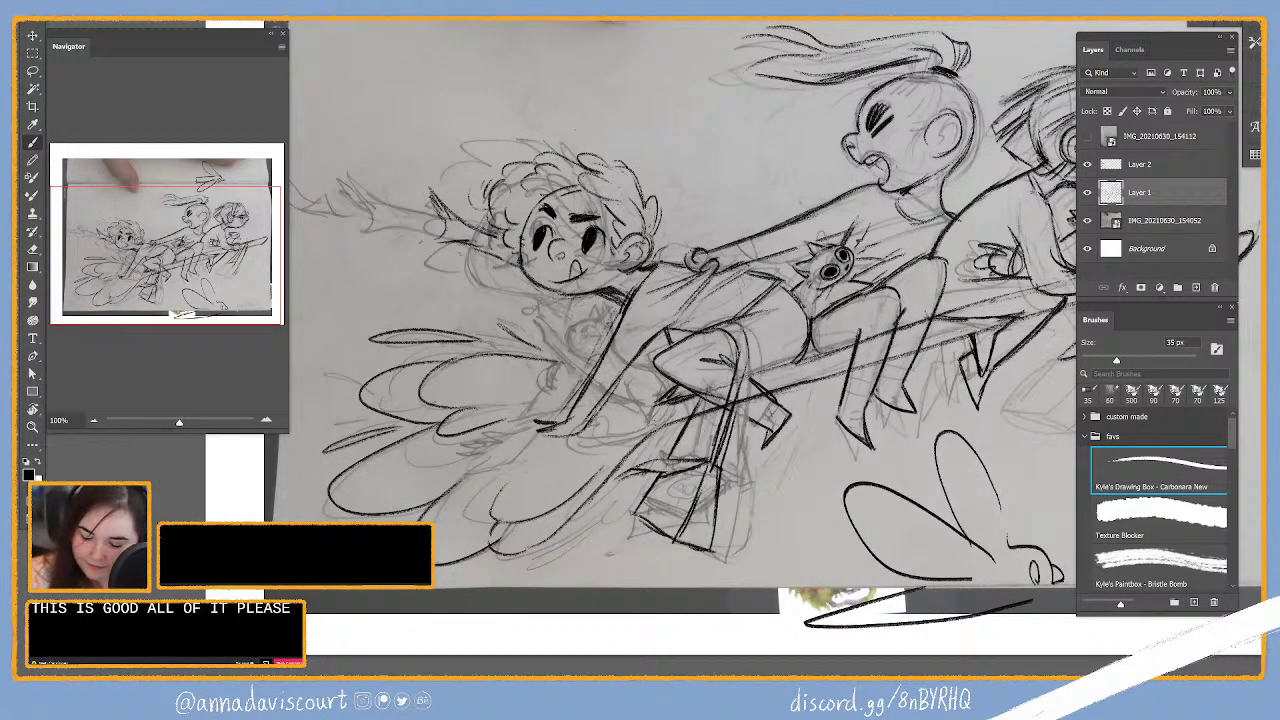
Step: On Layer 2, draw dense short binding strokes where the broom's bristles meet the handle, cleaning up around them
{"action": "key", "text": "alt+bracketright"}
{"action": "left_click_drag", "start_coordinate": [652, 402], "coordinate": [652, 444]}
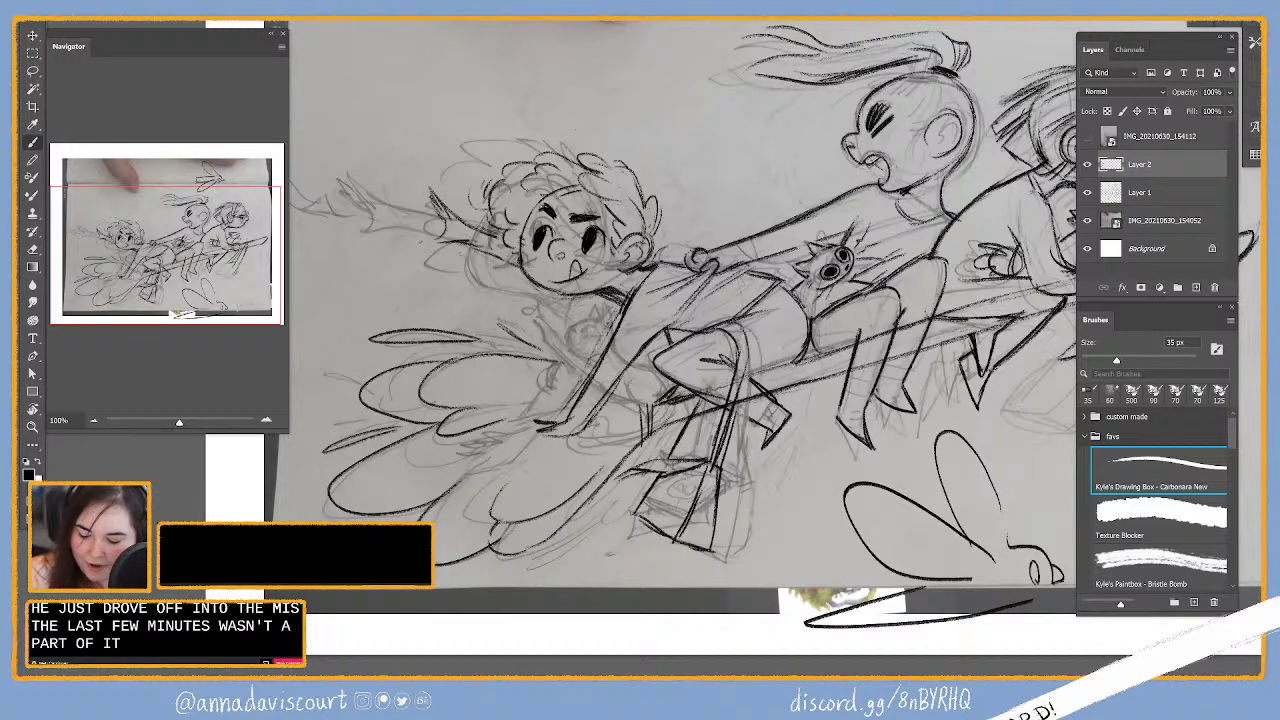
{"action": "mouse_move", "coordinate": [670, 402]}
{"action": "left_mouse_down"}
{"action": "mouse_move", "coordinate": [675, 428]}
{"action": "mouse_move", "coordinate": [663, 404]}
{"action": "mouse_move", "coordinate": [614, 404]}
{"action": "mouse_move", "coordinate": [643, 408]}
{"action": "mouse_move", "coordinate": [618, 444]}
{"action": "mouse_move", "coordinate": [634, 452]}
{"action": "left_mouse_up"}
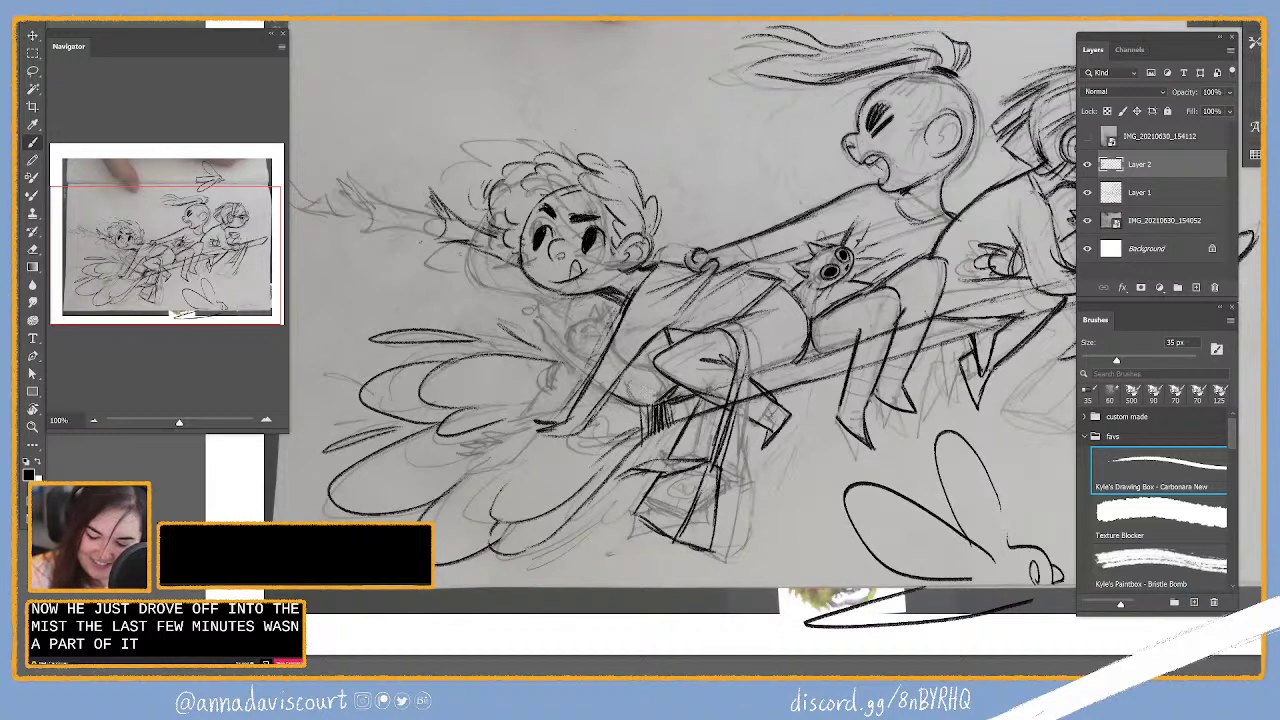
{"action": "left_click_drag", "start_coordinate": [632, 398], "coordinate": [630, 412]}
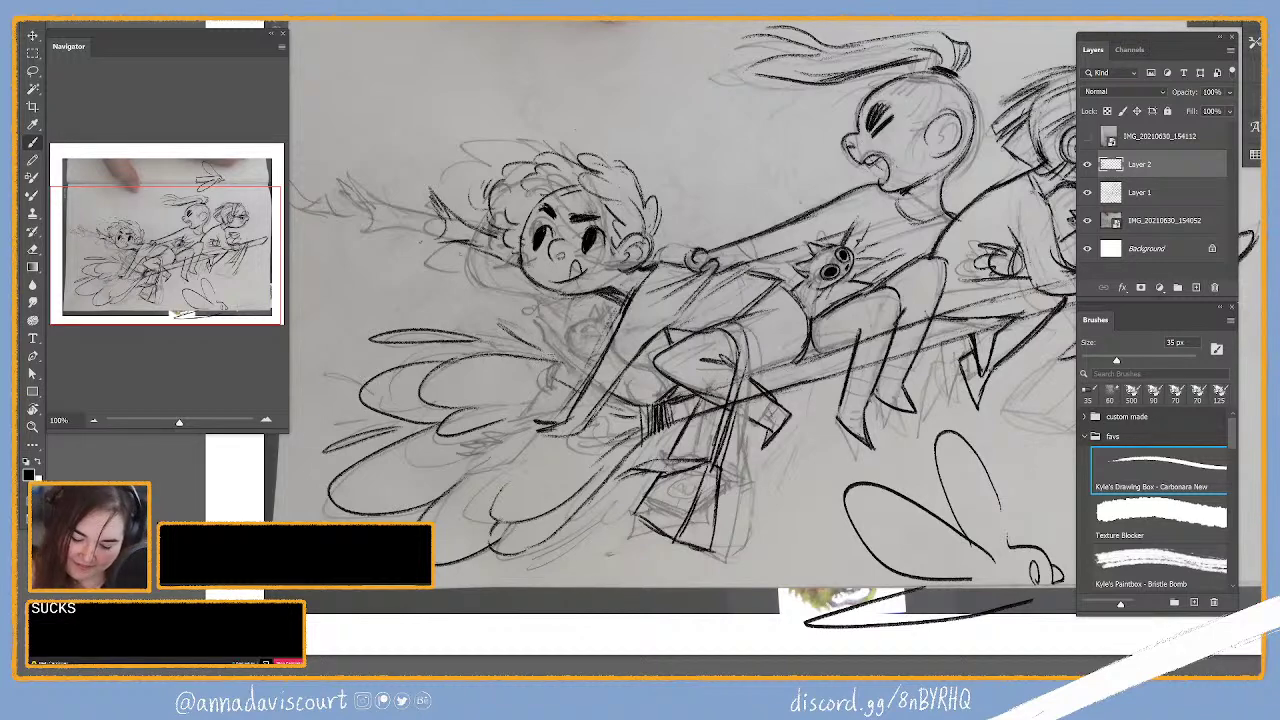
{"action": "key", "text": "e"}
{"action": "key", "text": "b"}
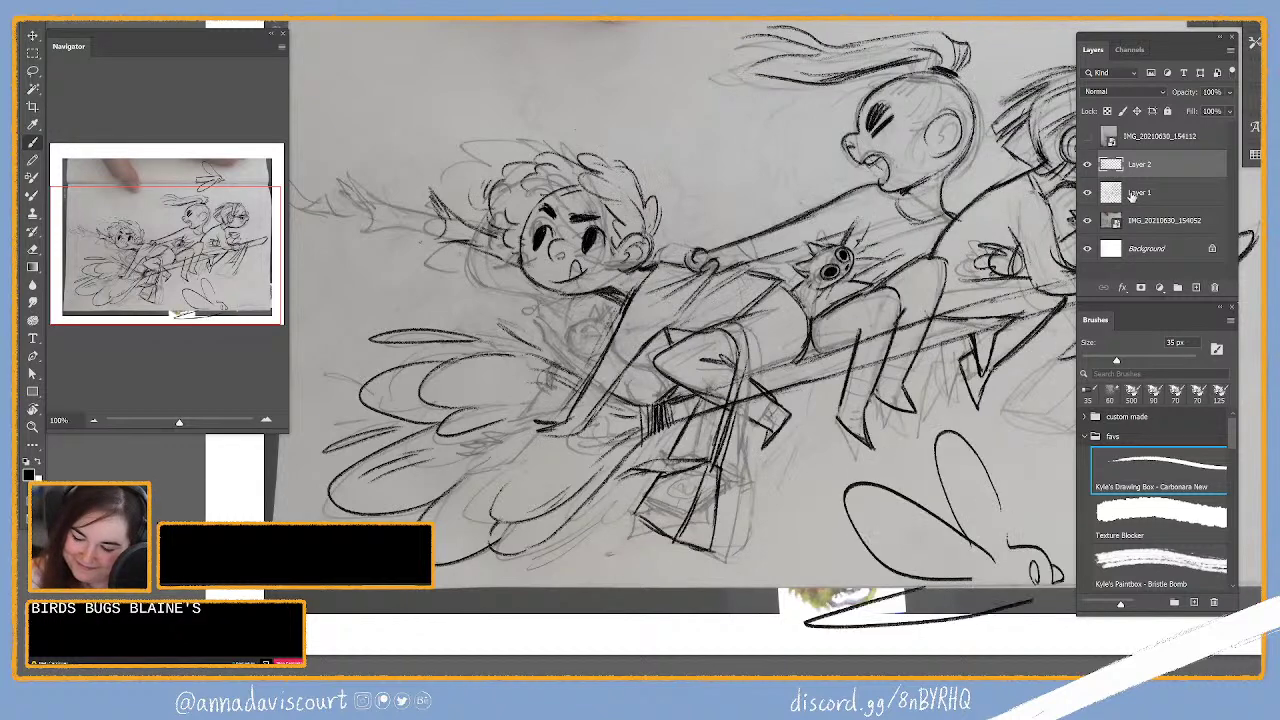
Step: On Layer 1, check the layer's lines against the sketch and draw a pointed, leaf-like curve just beyond the reaching hand
{"action": "left_click", "coordinate": [1133, 196]}
{"action": "left_click_drag", "start_coordinate": [775, 540], "coordinate": [647, 481]}
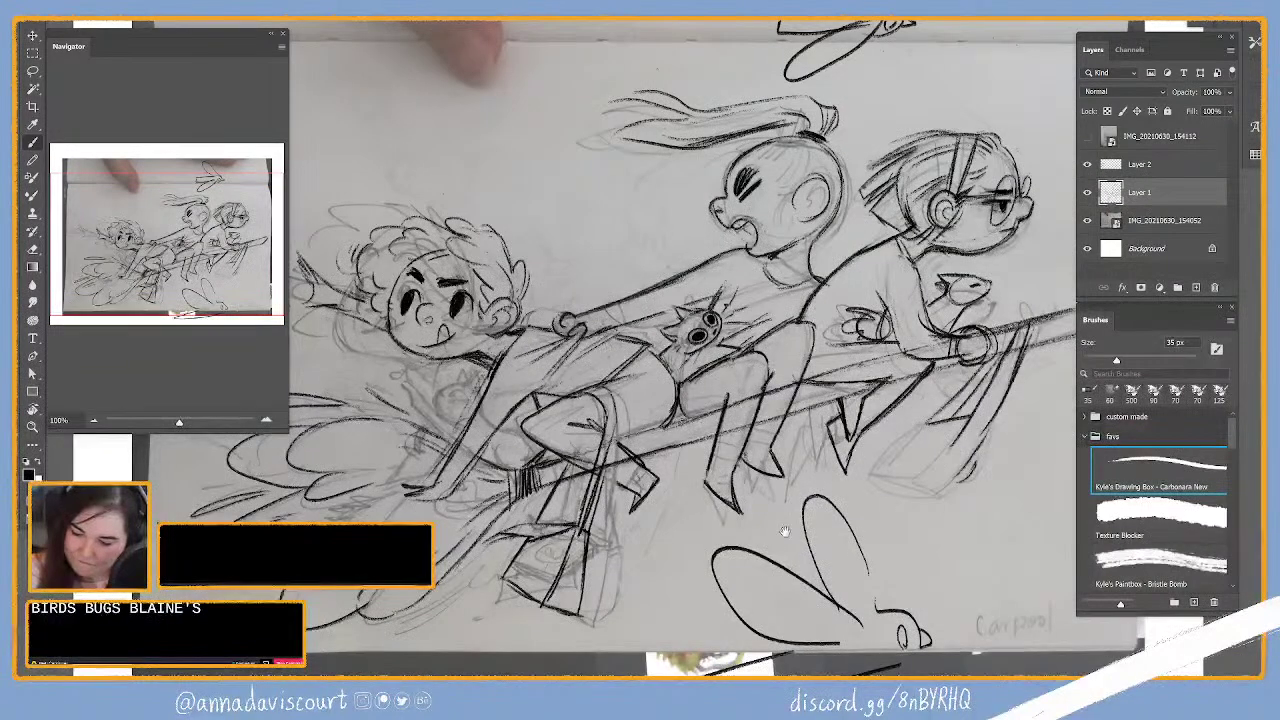
{"action": "left_click_drag", "start_coordinate": [785, 530], "coordinate": [966, 528]}
{"action": "left_click", "coordinate": [1090, 192]}
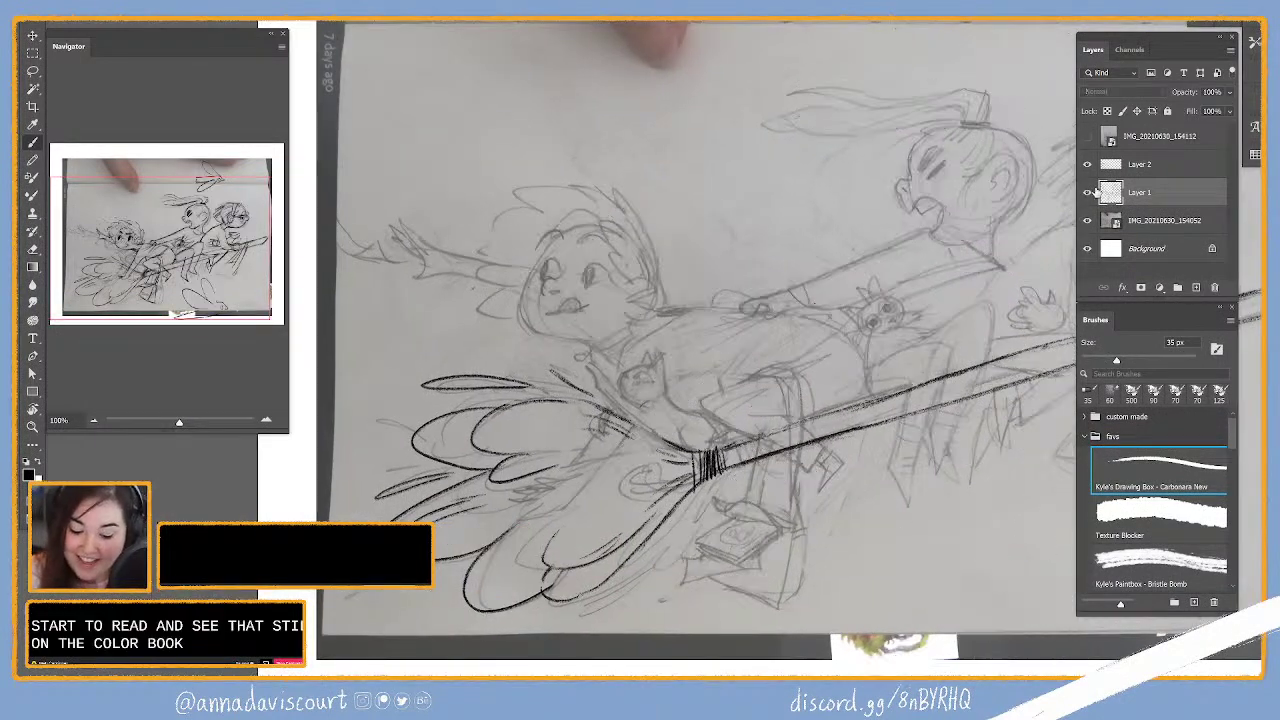
{"action": "left_click", "coordinate": [1090, 192]}
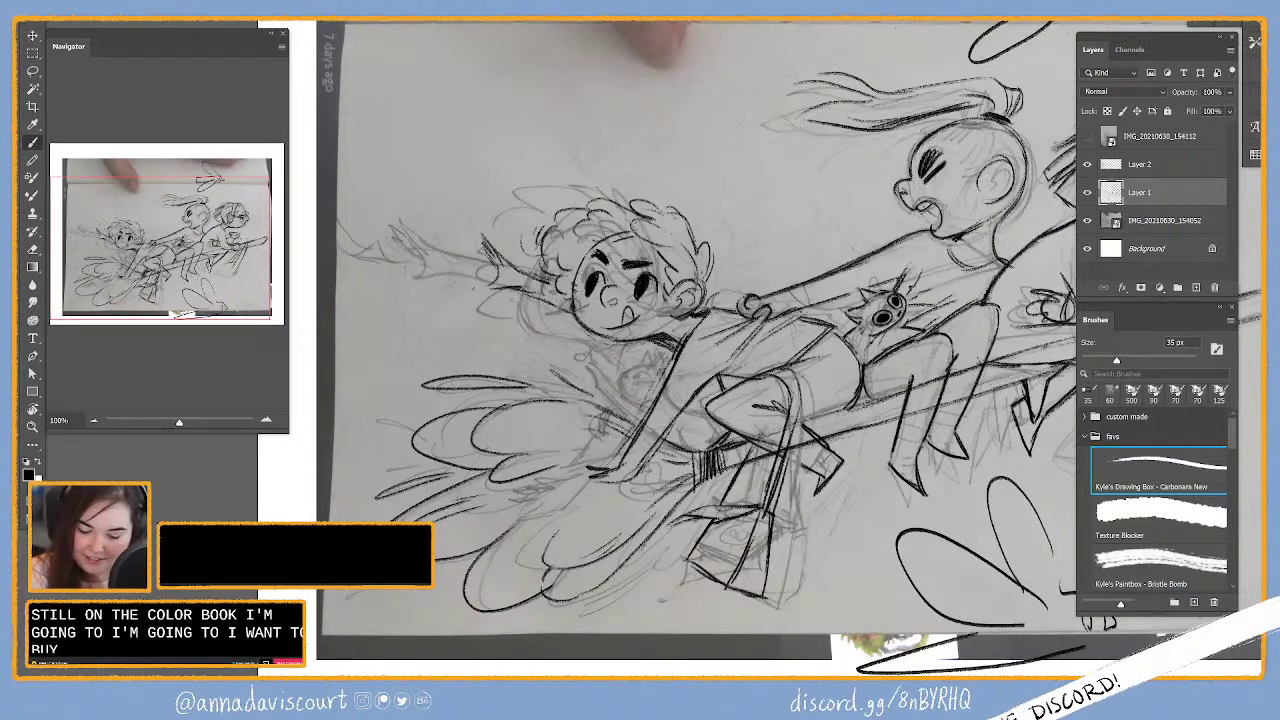
{"action": "left_click_drag", "start_coordinate": [410, 265], "coordinate": [445, 250]}
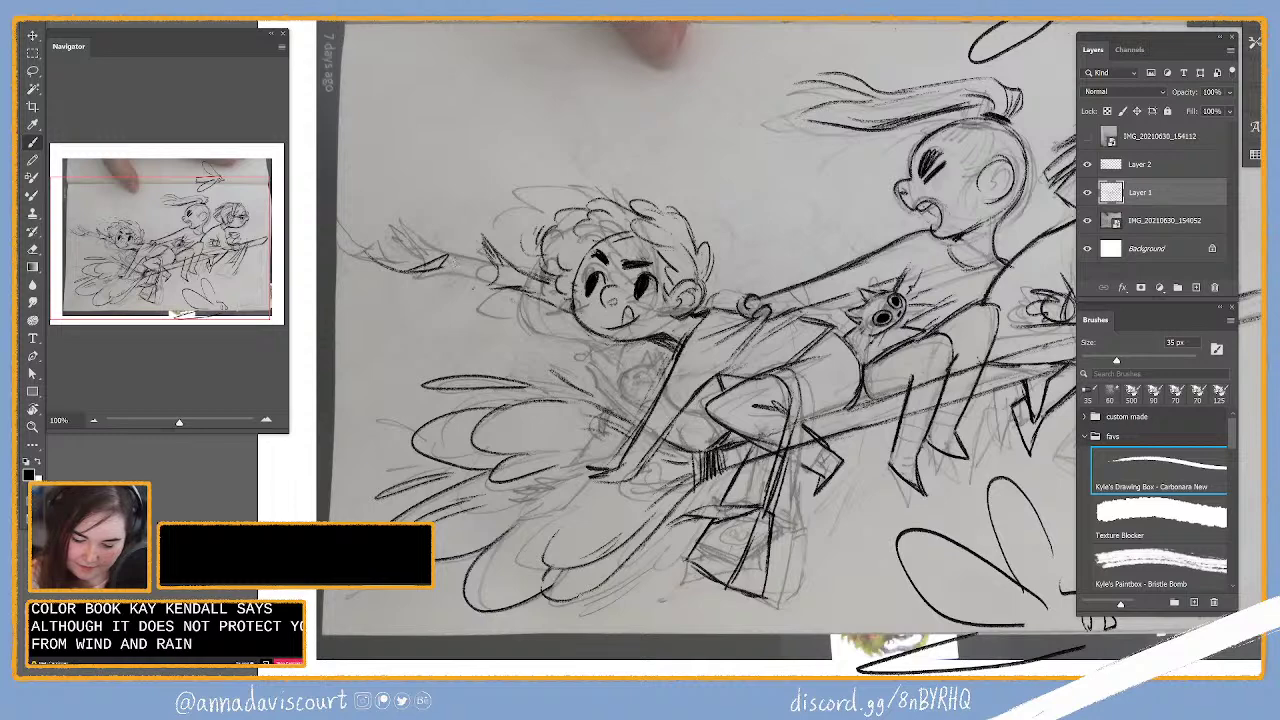
{"action": "key", "text": "e"}
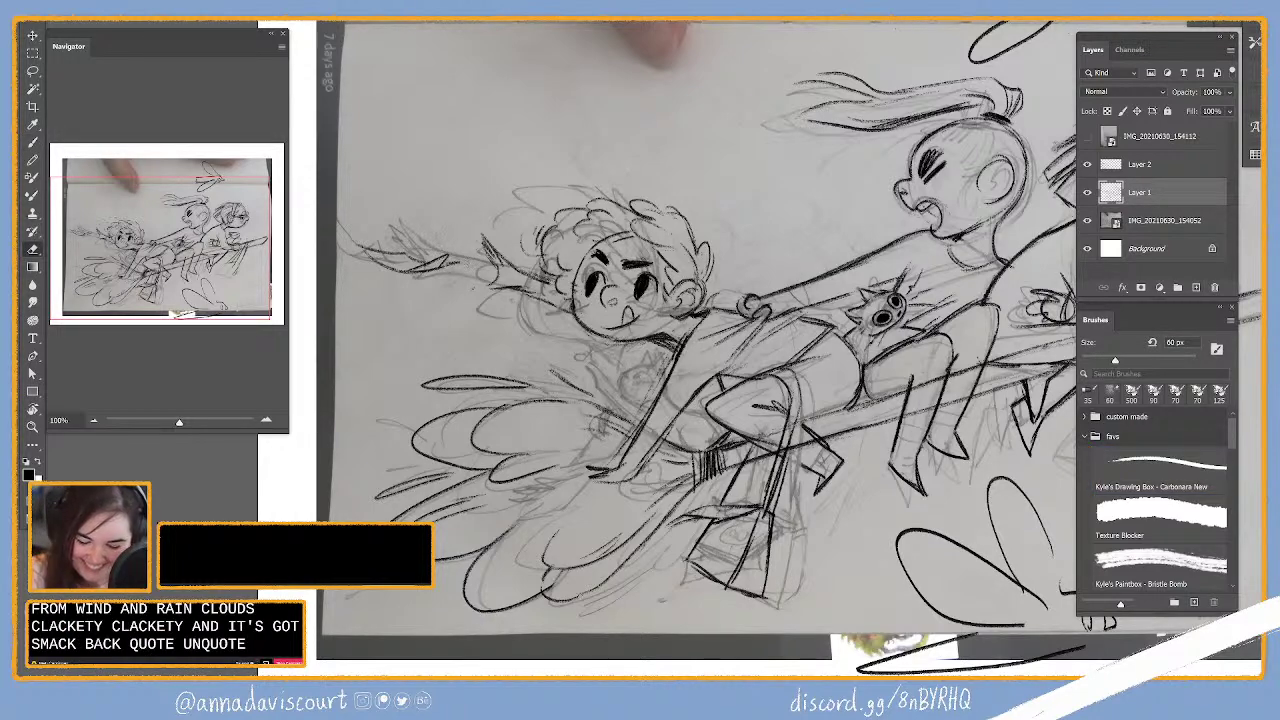
{"action": "key", "text": "b"}
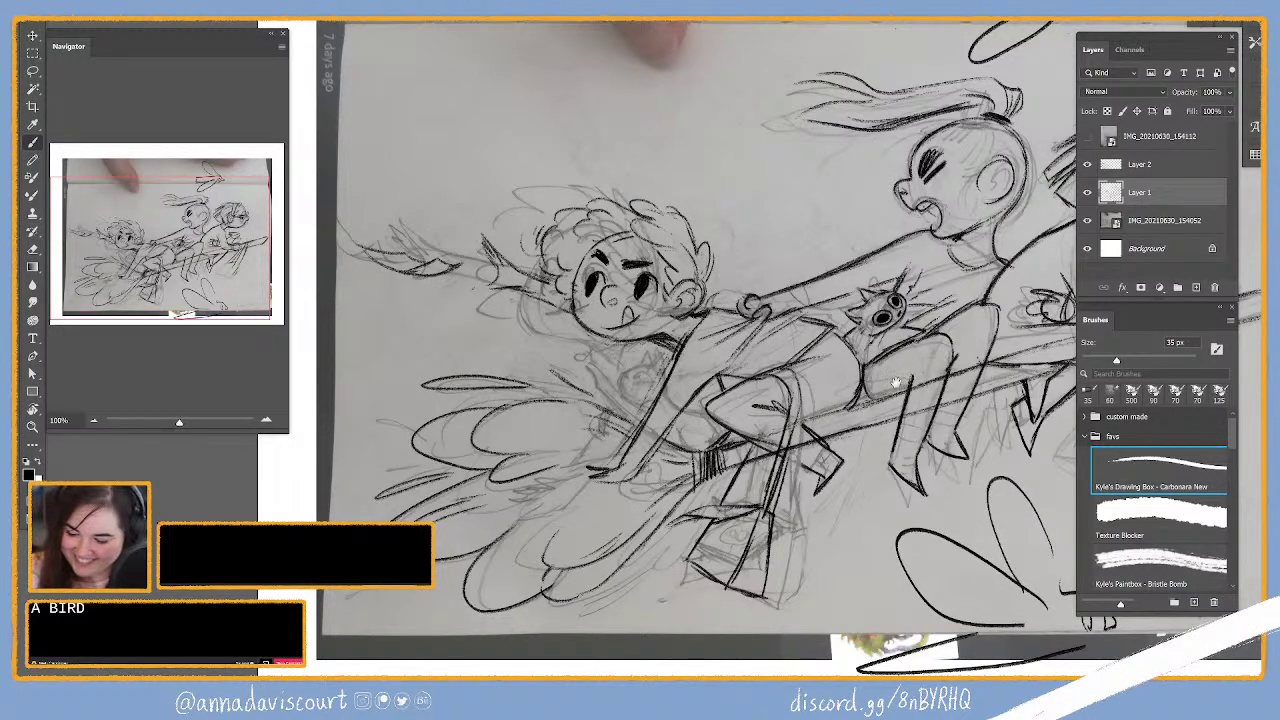
Step: Create a new layer directly beneath Layer 1 and make it the active layer
{"action": "key", "text": "ctrl+0"}
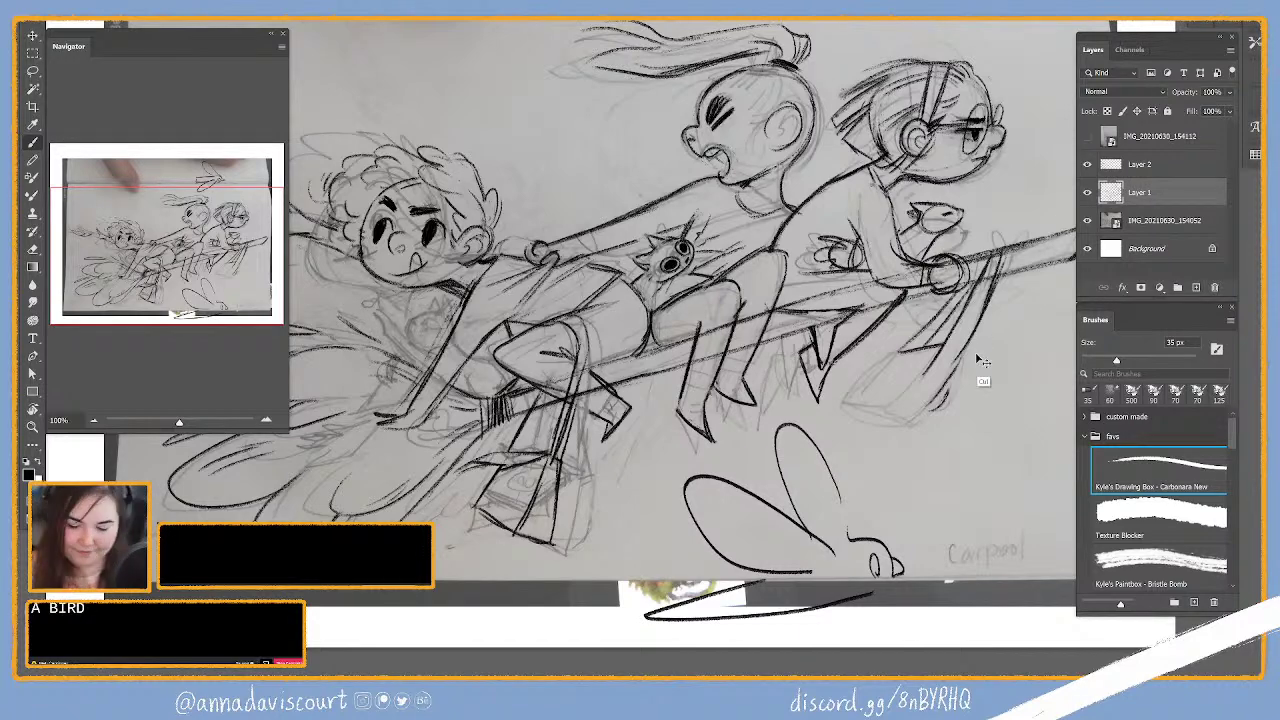
{"action": "key", "text": "ctrl+minus"}
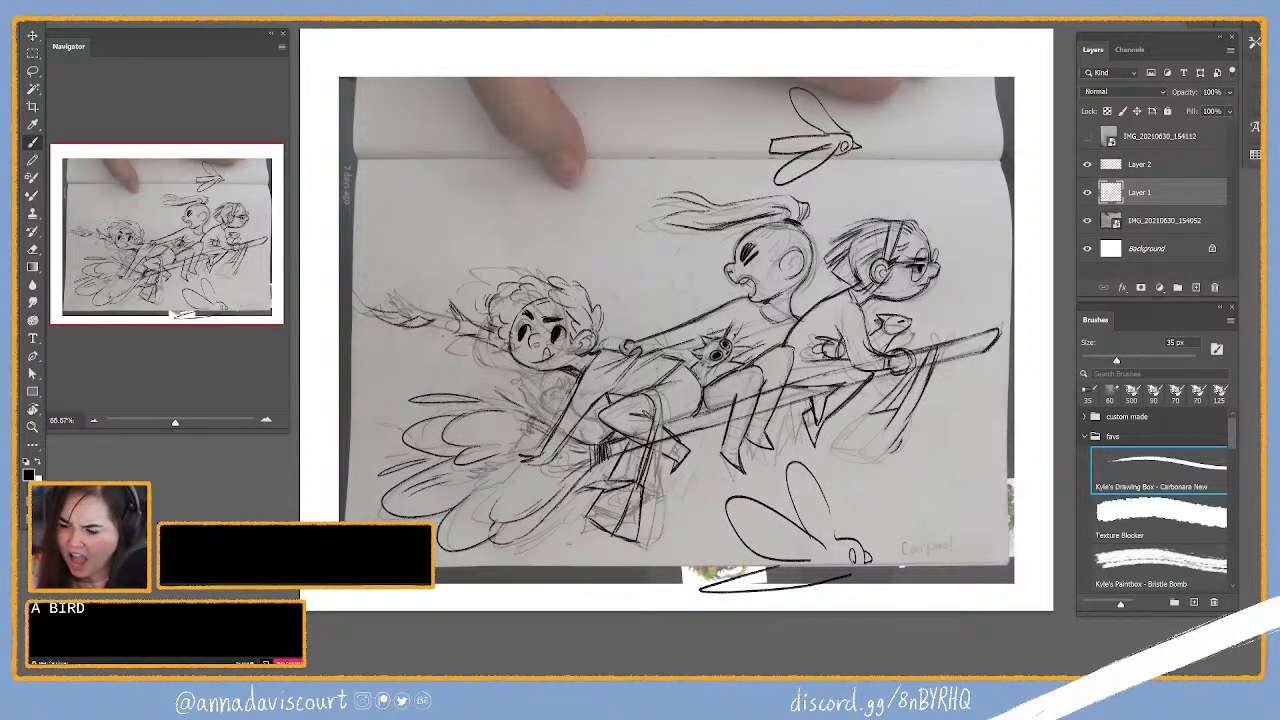
{"action": "key", "text": "ctrl+shift+alt+n"}
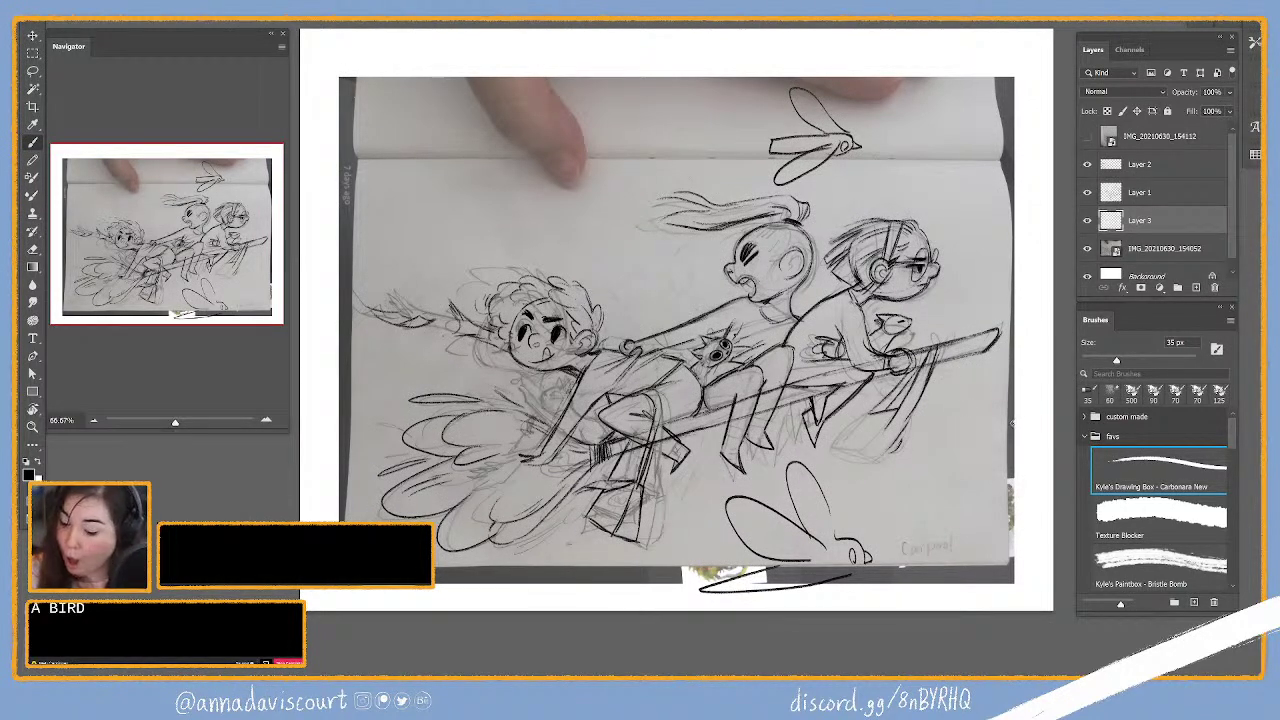
{"action": "left_click", "coordinate": [1140, 192]}
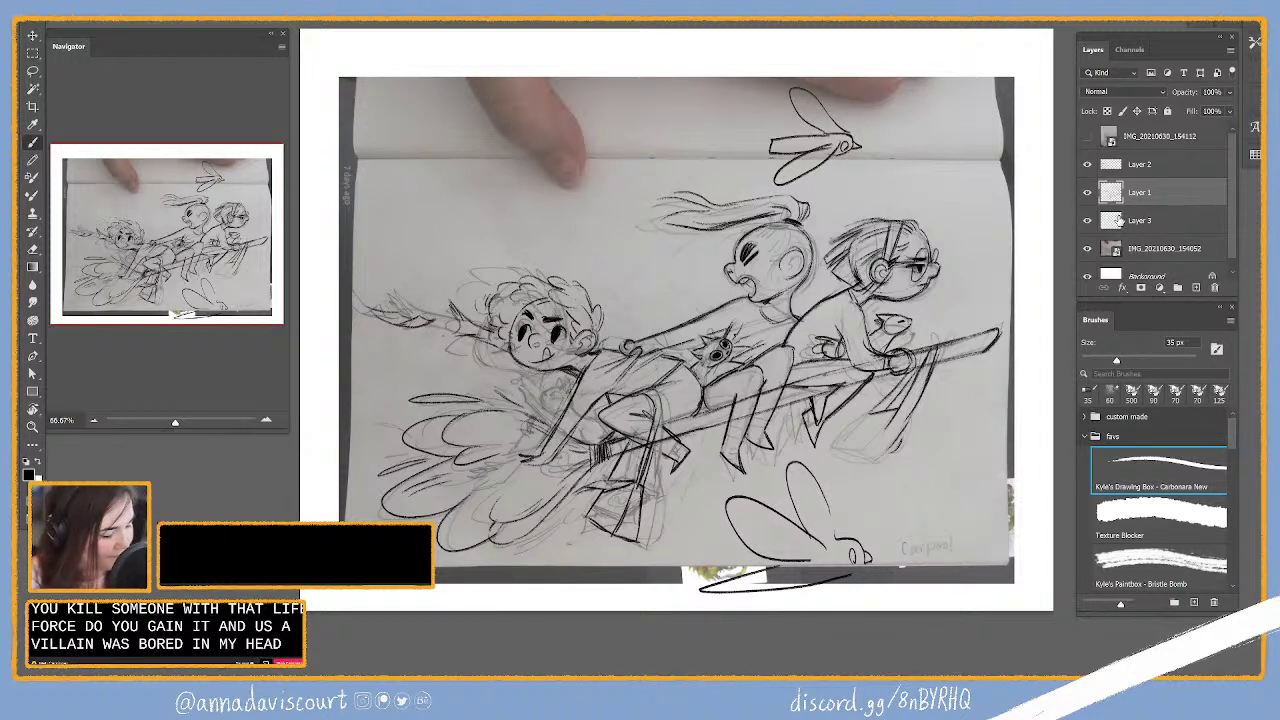
{"action": "left_click", "coordinate": [1160, 226]}
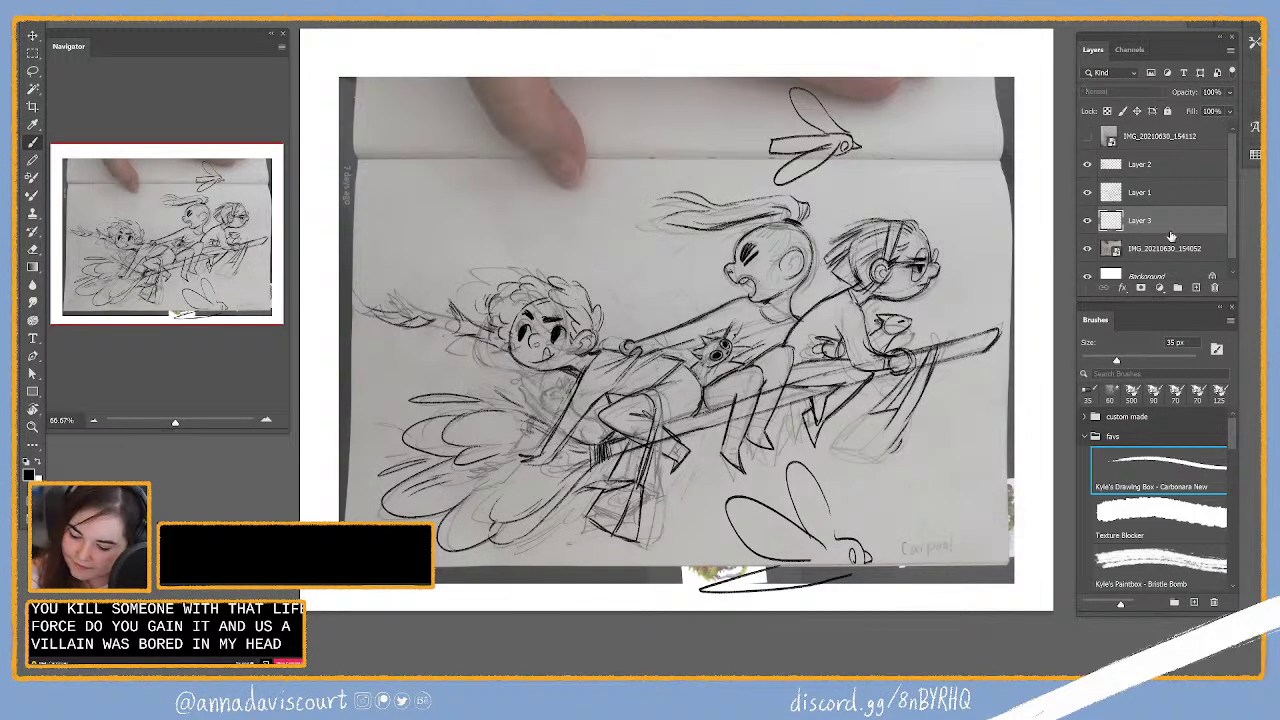
Step: Choose the Kyle's Paintbox - Bristle Bomb brush and pick light red #e07070 for the foreground color
{"action": "left_click", "coordinate": [1172, 566]}
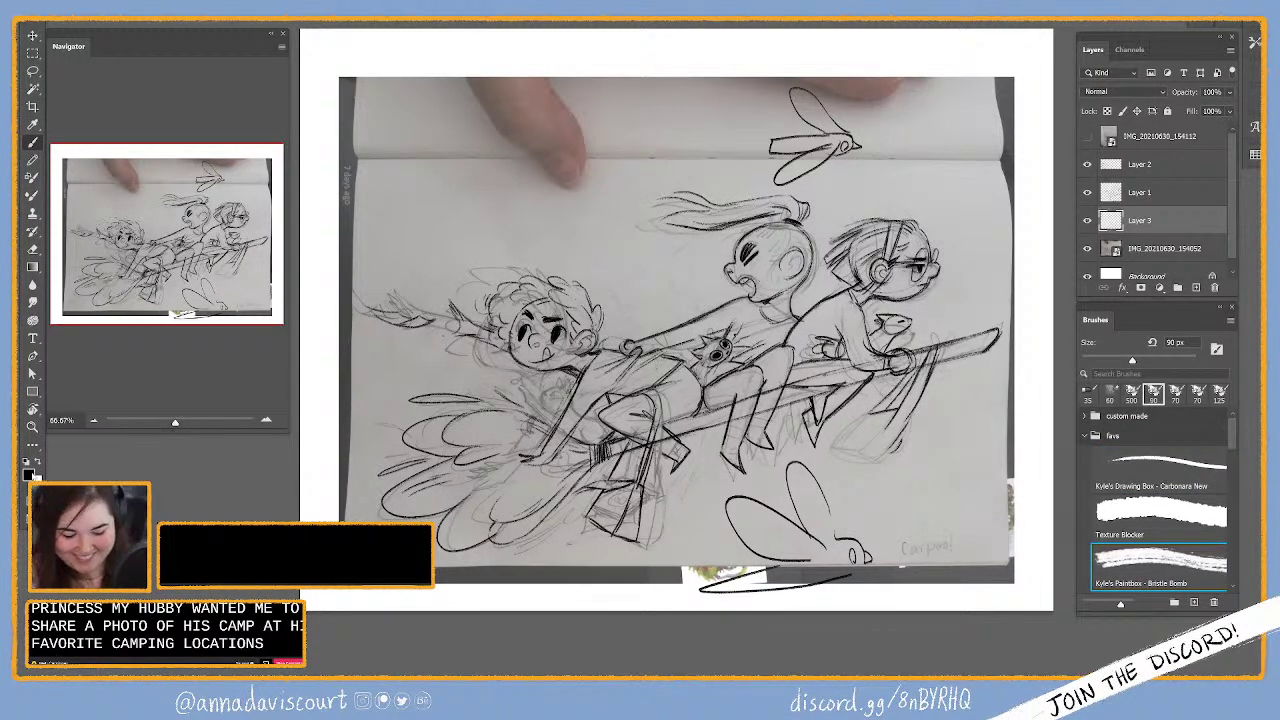
{"action": "left_click", "coordinate": [28, 471]}
{"action": "mouse_move", "coordinate": [979, 120]}
{"action": "left_mouse_down"}
{"action": "mouse_move", "coordinate": [1006, 114]}
{"action": "mouse_move", "coordinate": [942, 129]}
{"action": "left_mouse_up"}
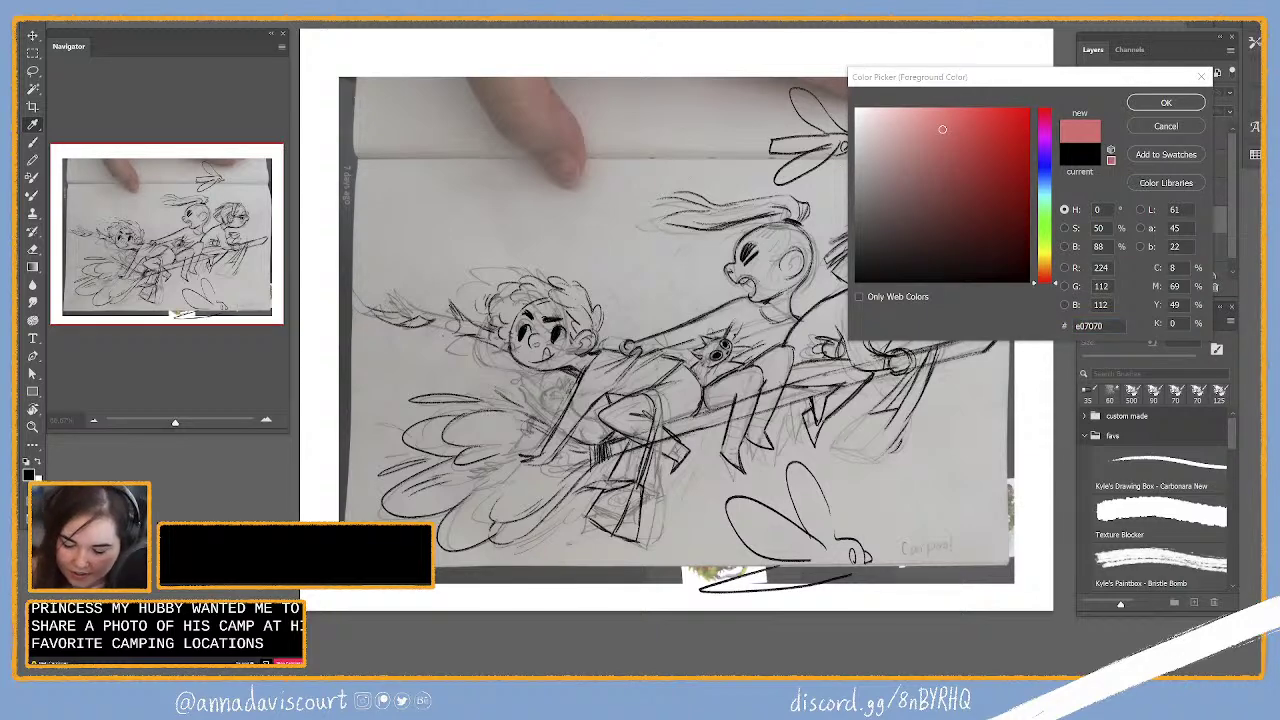
Step: Switch to Discord and view the shared Lost Maples lake photo enlarged, closing it when done
{"action": "key", "text": "alt+Tab"}
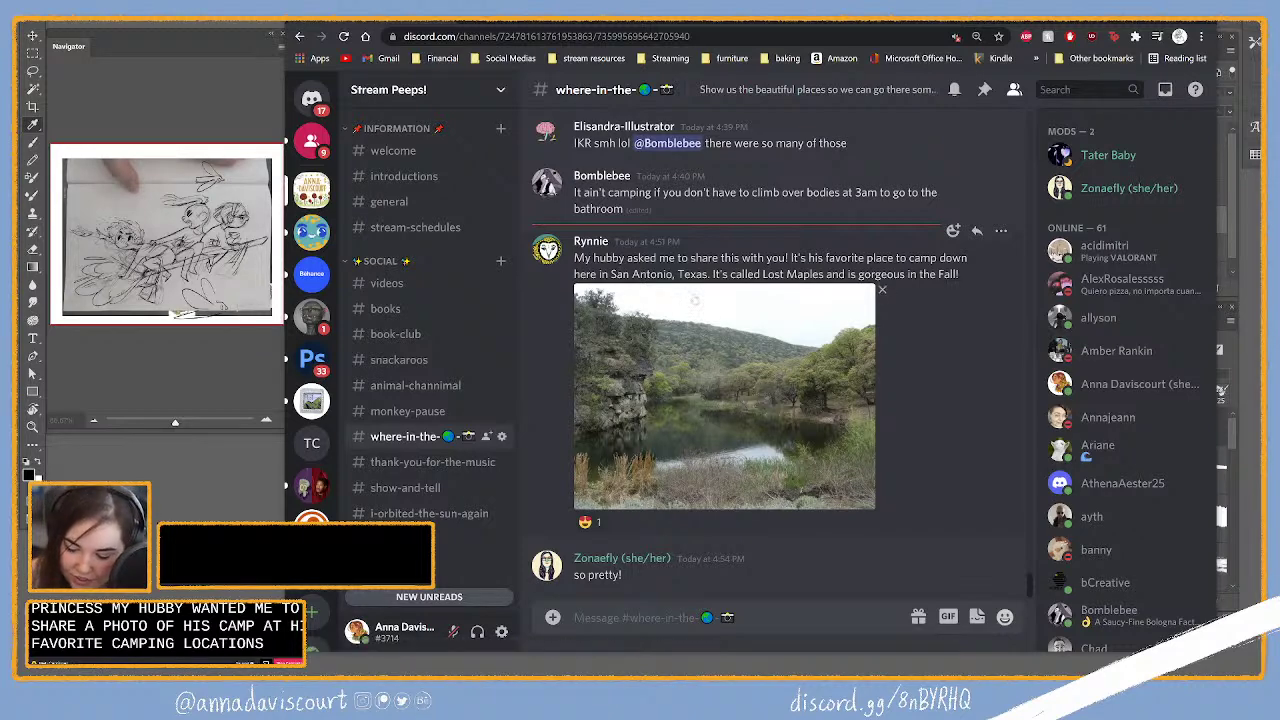
{"action": "left_click", "coordinate": [778, 428]}
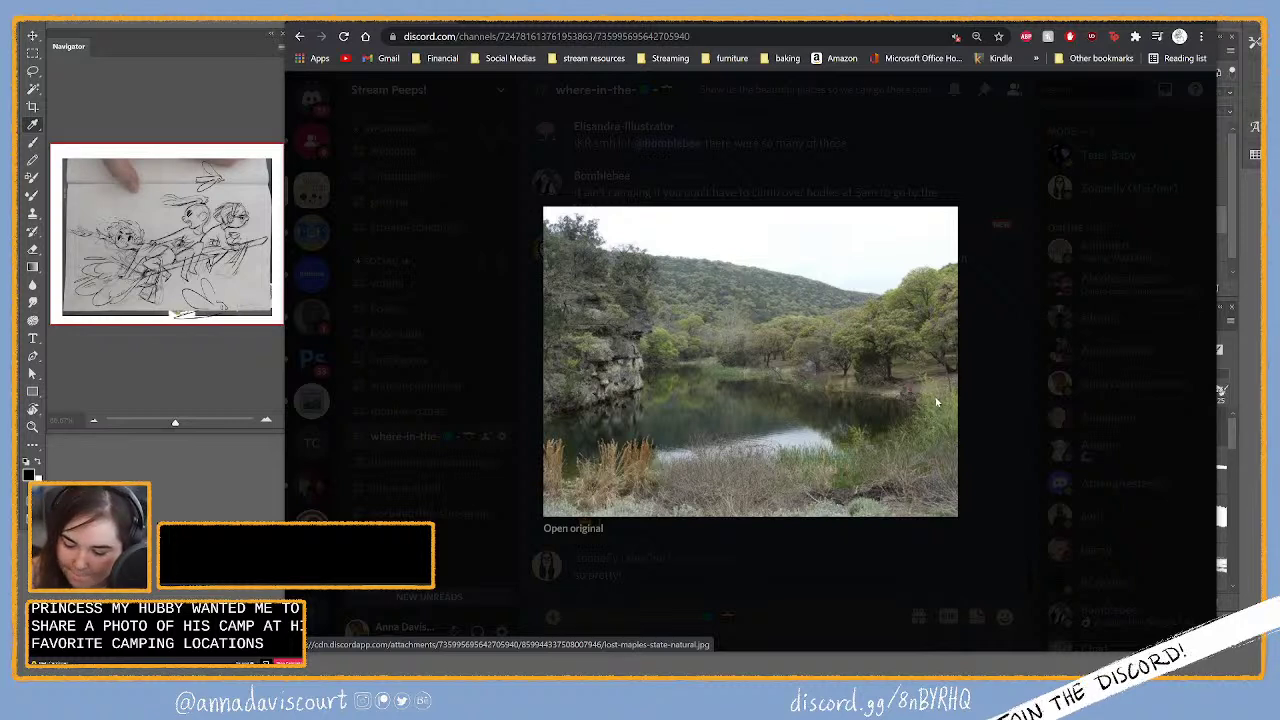
{"action": "left_click", "coordinate": [995, 447]}
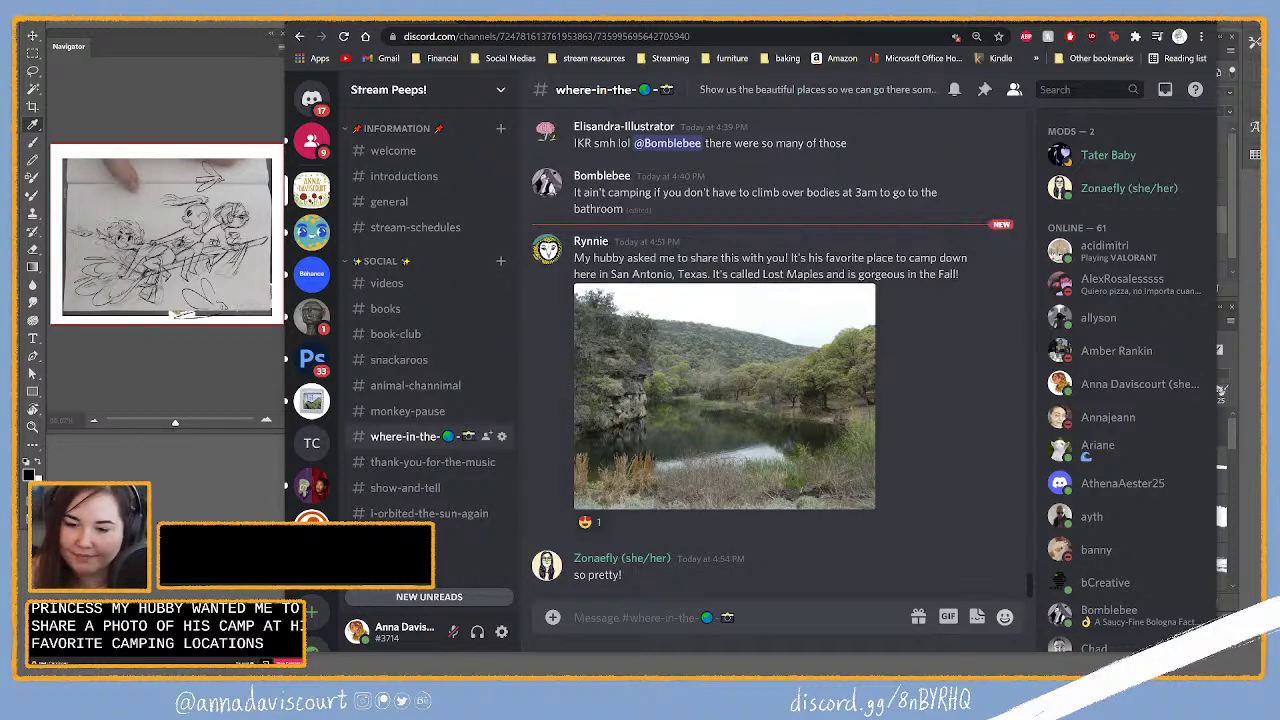
Step: Return to Photoshop, set the foreground color to red #df4848, and try a test patch on the front rider's shirt, undoing it
{"action": "key", "text": "alt+Tab"}
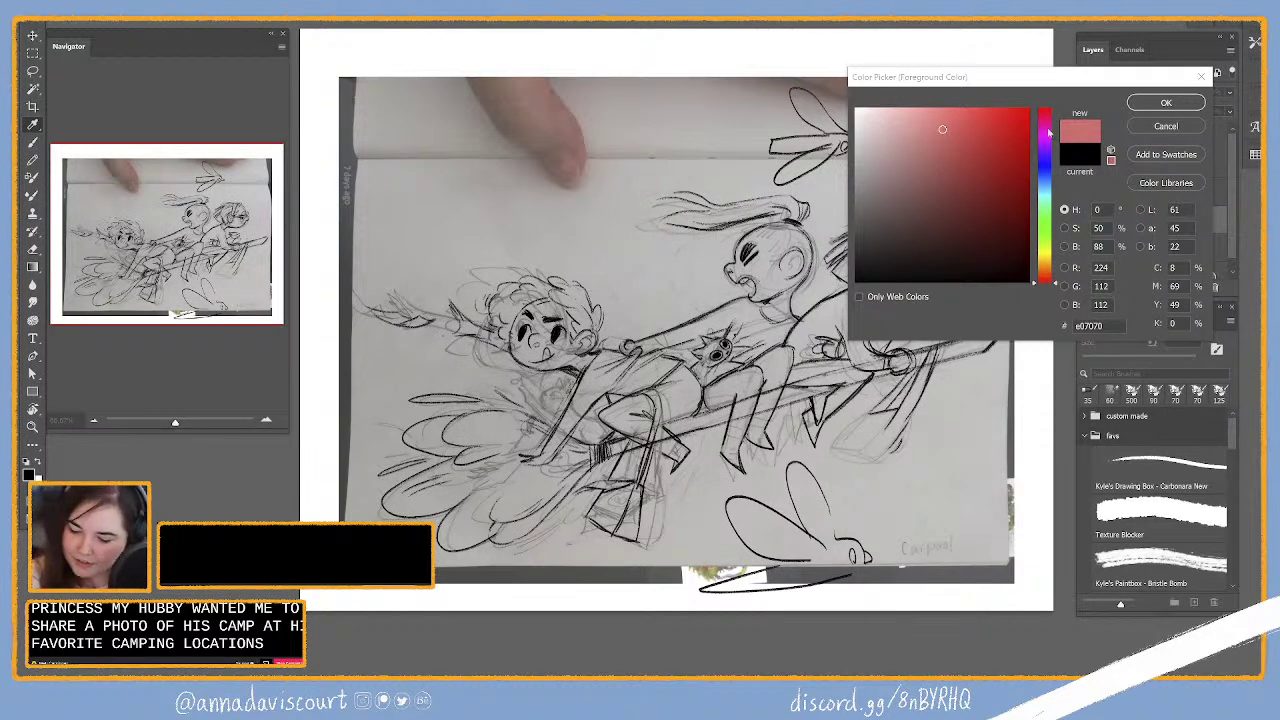
{"action": "left_click_drag", "start_coordinate": [943, 134], "coordinate": [973, 130]}
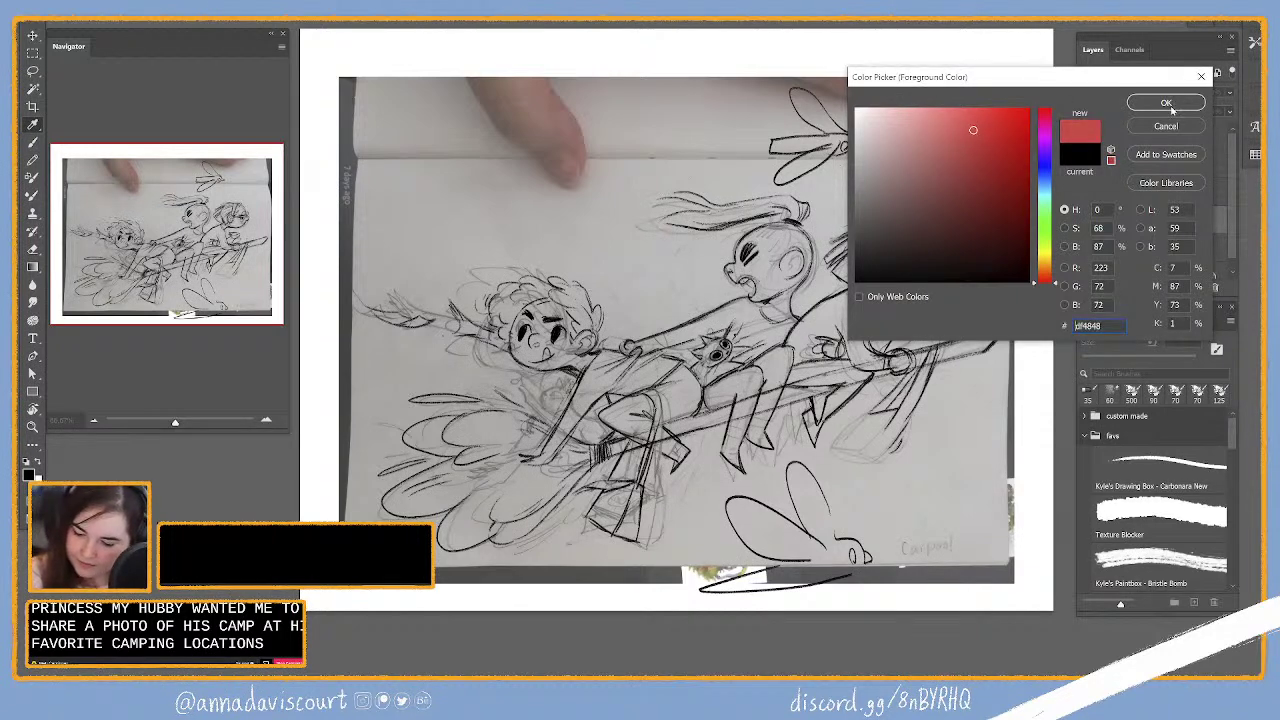
{"action": "key", "text": "Return"}
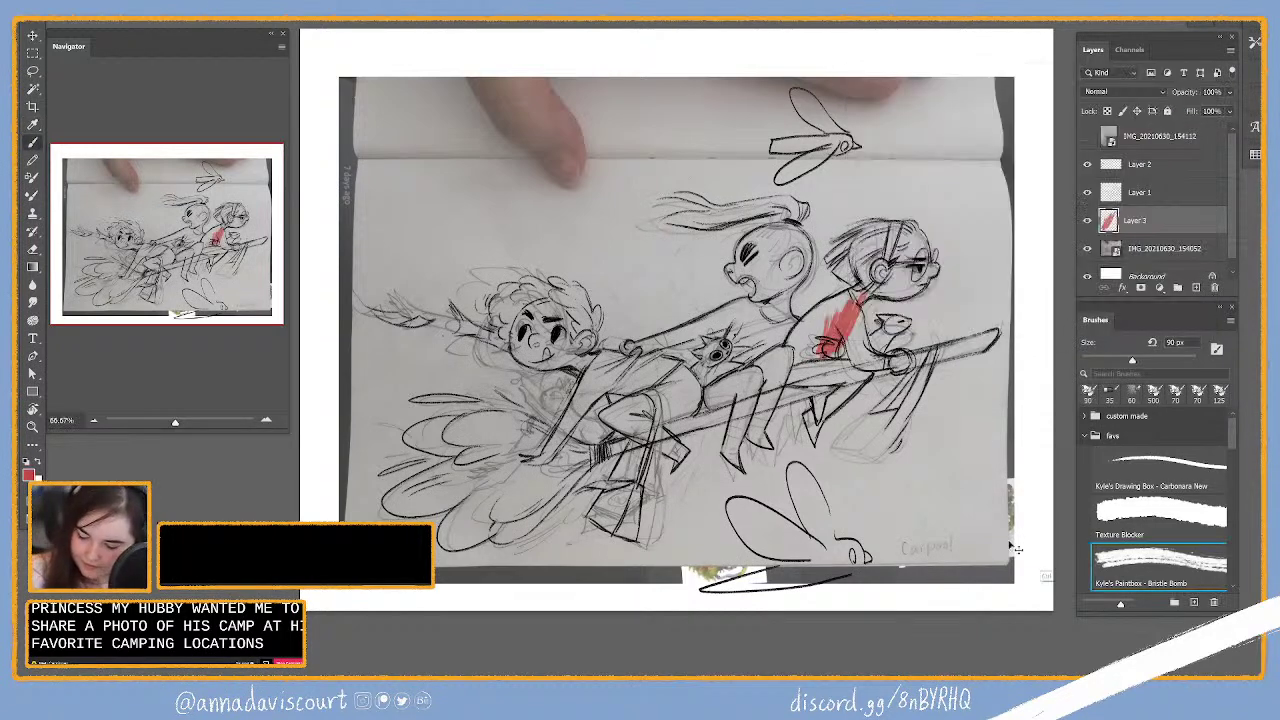
{"action": "key", "text": "ctrl+z"}
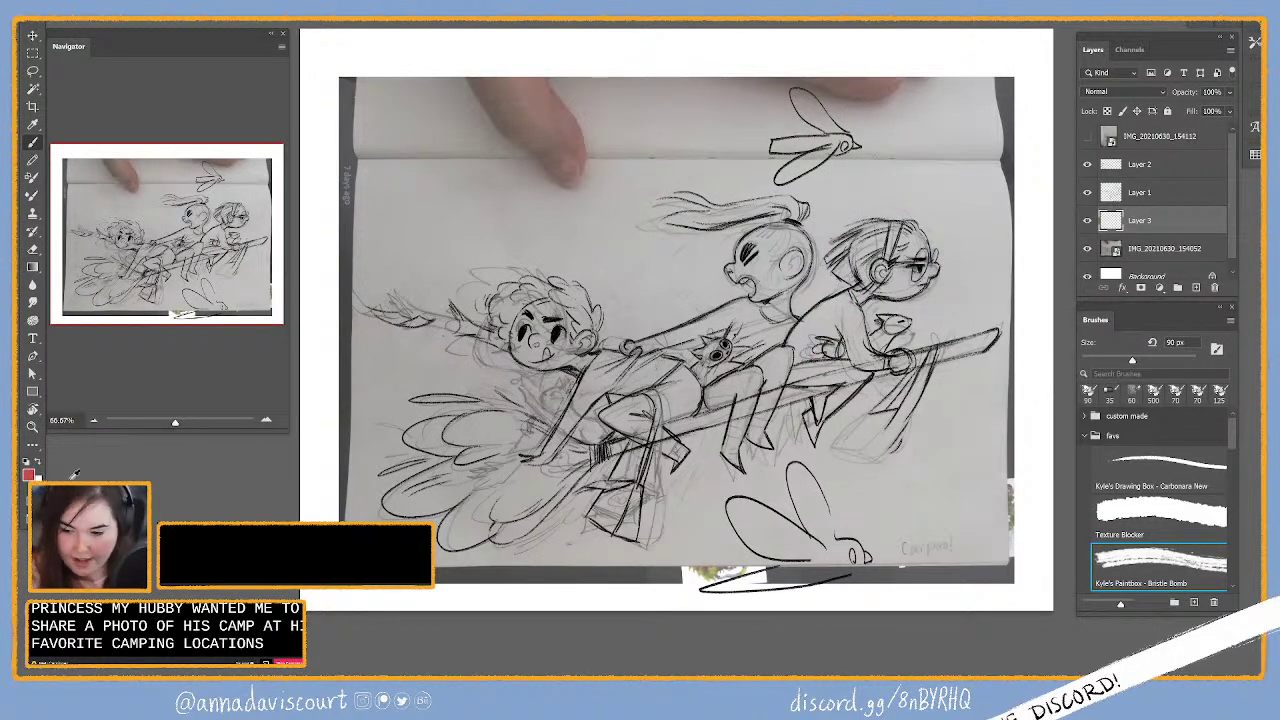
Step: Try a muted blue-violet foreground color with a zigzag test stroke beside the front rider's head, undoing the stroke
{"action": "left_click", "coordinate": [29, 474]}
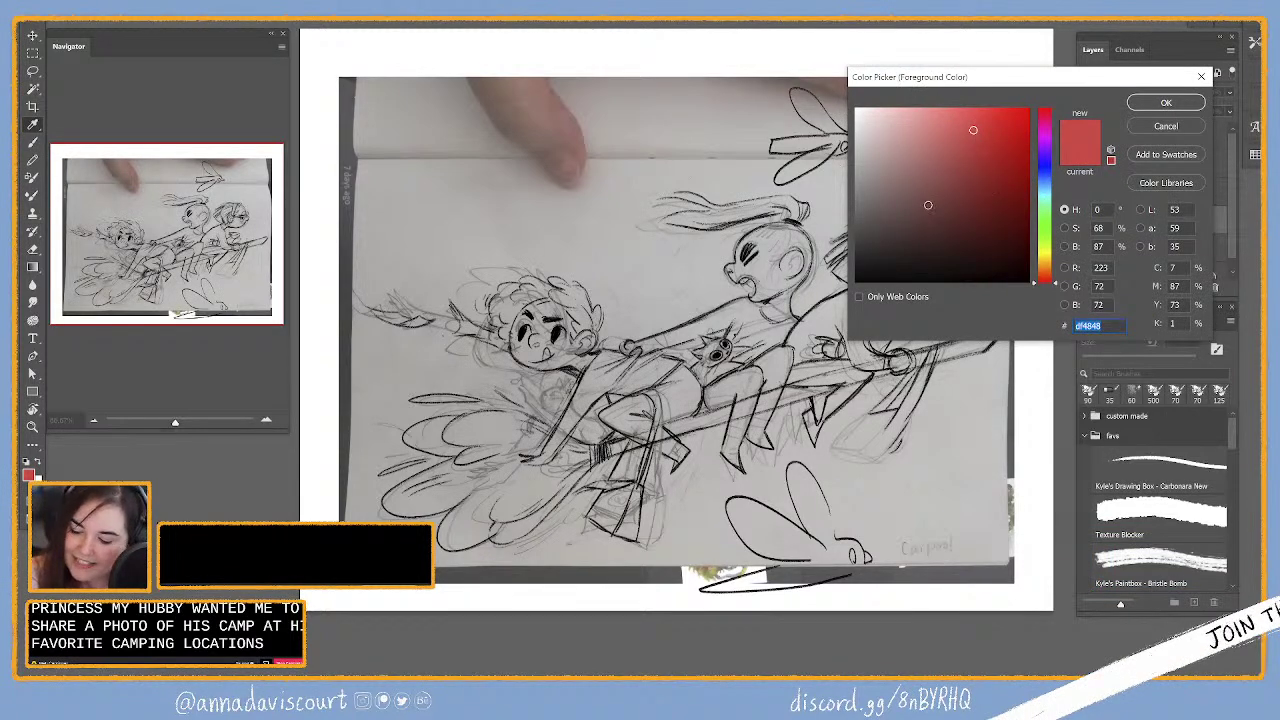
{"action": "left_click", "coordinate": [1044, 165]}
{"action": "key", "text": "Return"}
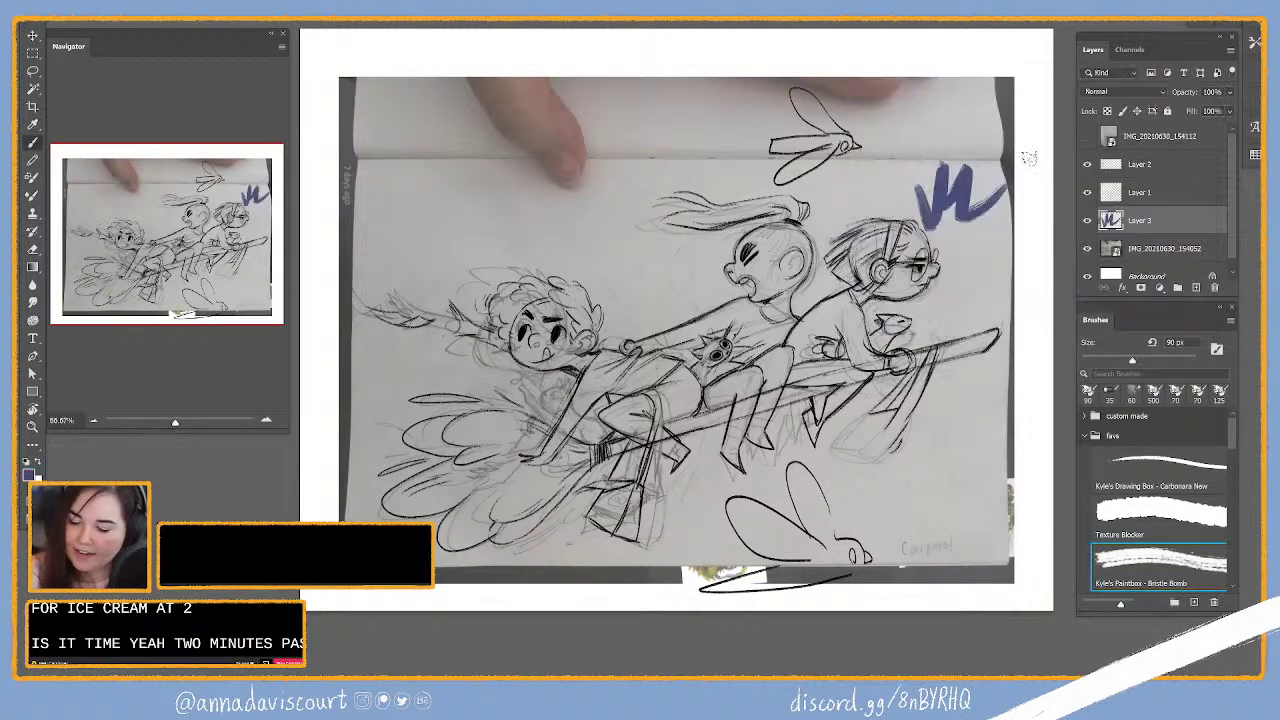
{"action": "key", "text": "ctrl+z"}
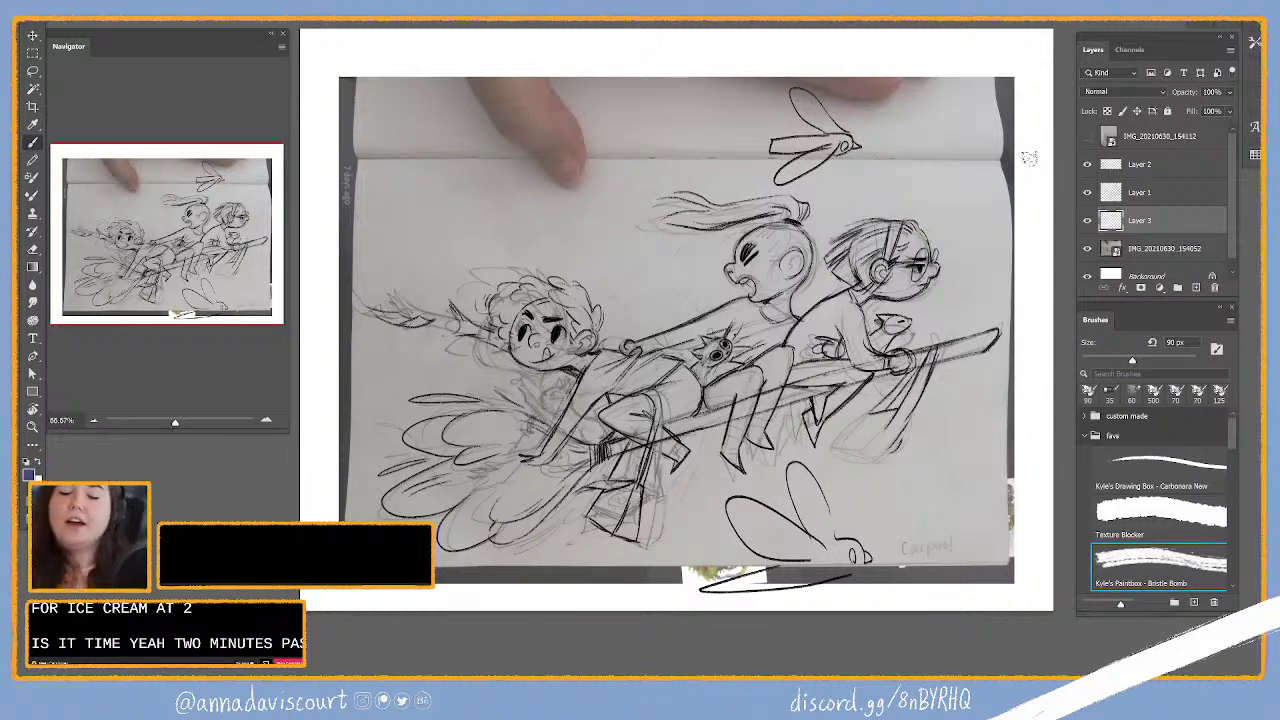
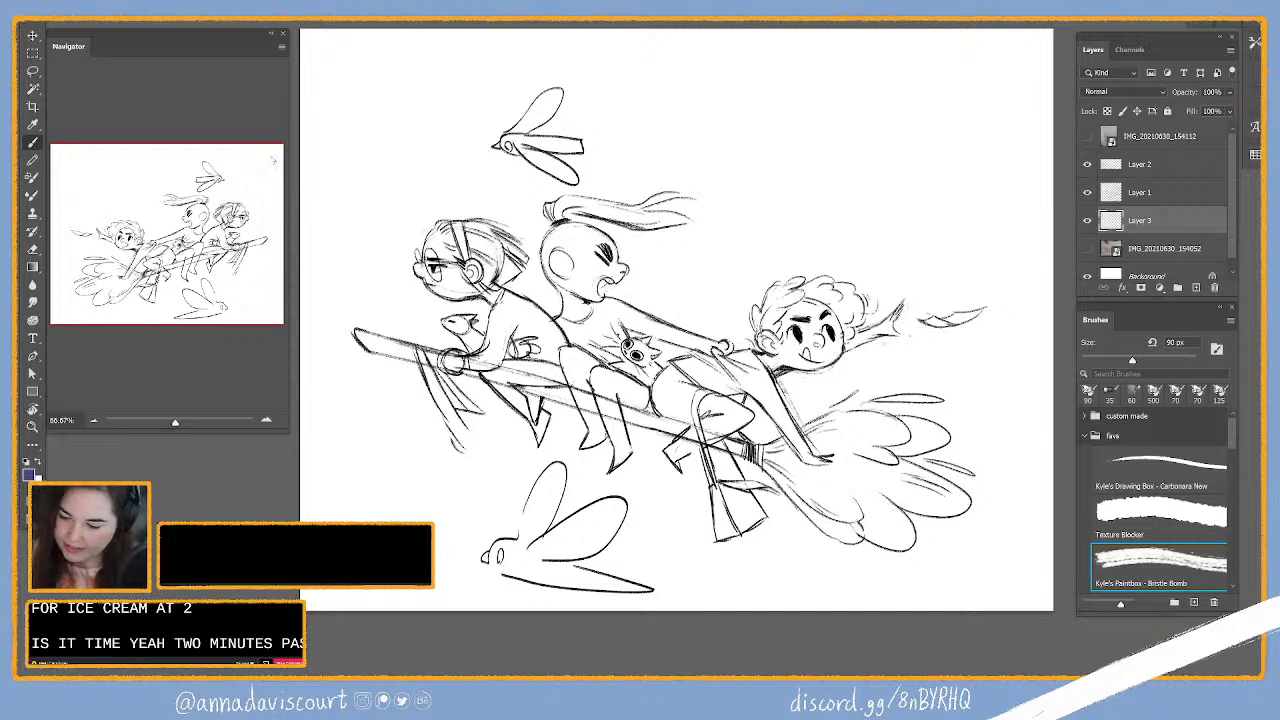
Step: On Layer 1, draw a black wavy hairline above the middle rider's ear with the 35 px Kyle's Drawing Box - Carbonara New brush
{"action": "left_click", "coordinate": [1133, 195]}
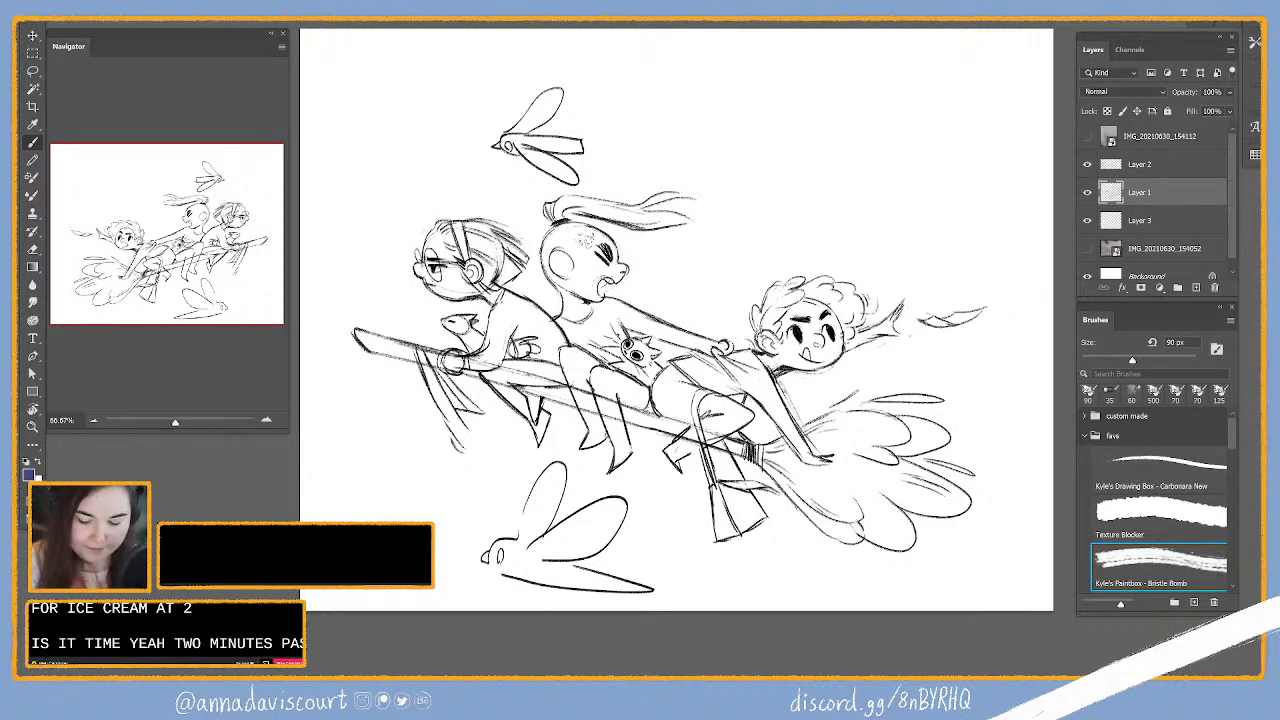
{"action": "left_click", "coordinate": [1162, 478]}
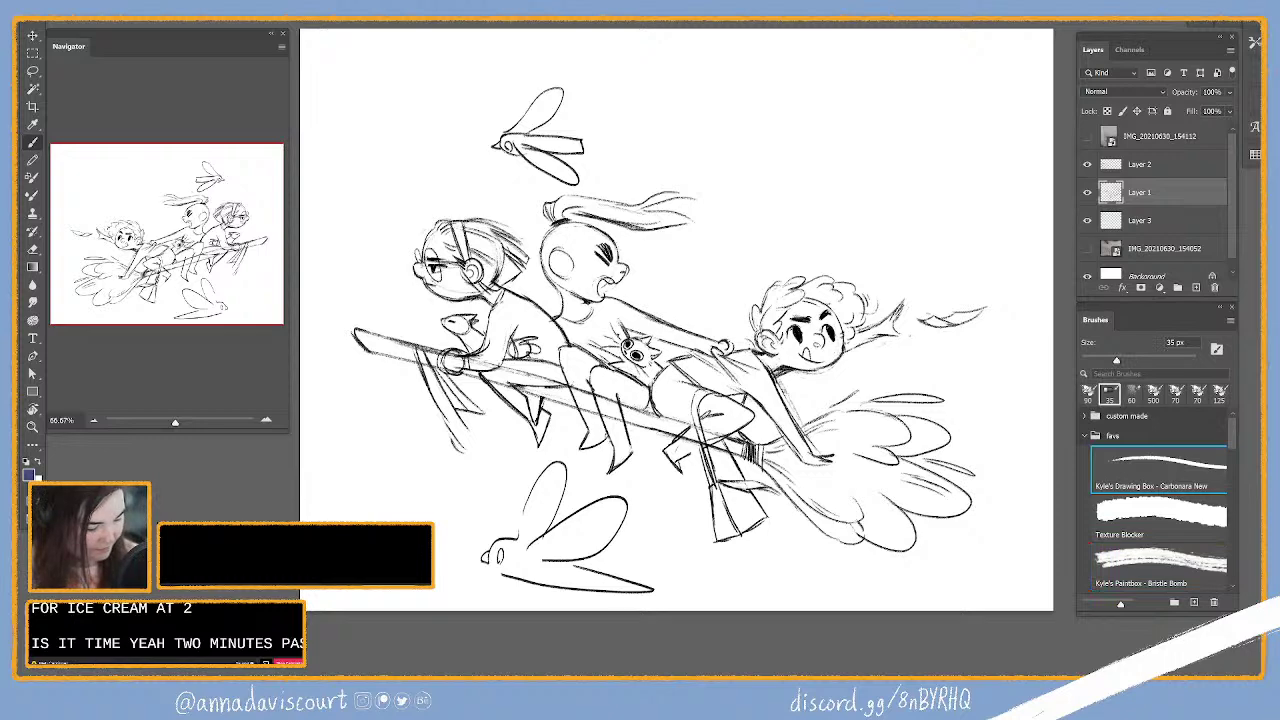
{"action": "key", "text": "f"}
{"action": "key", "text": "f"}
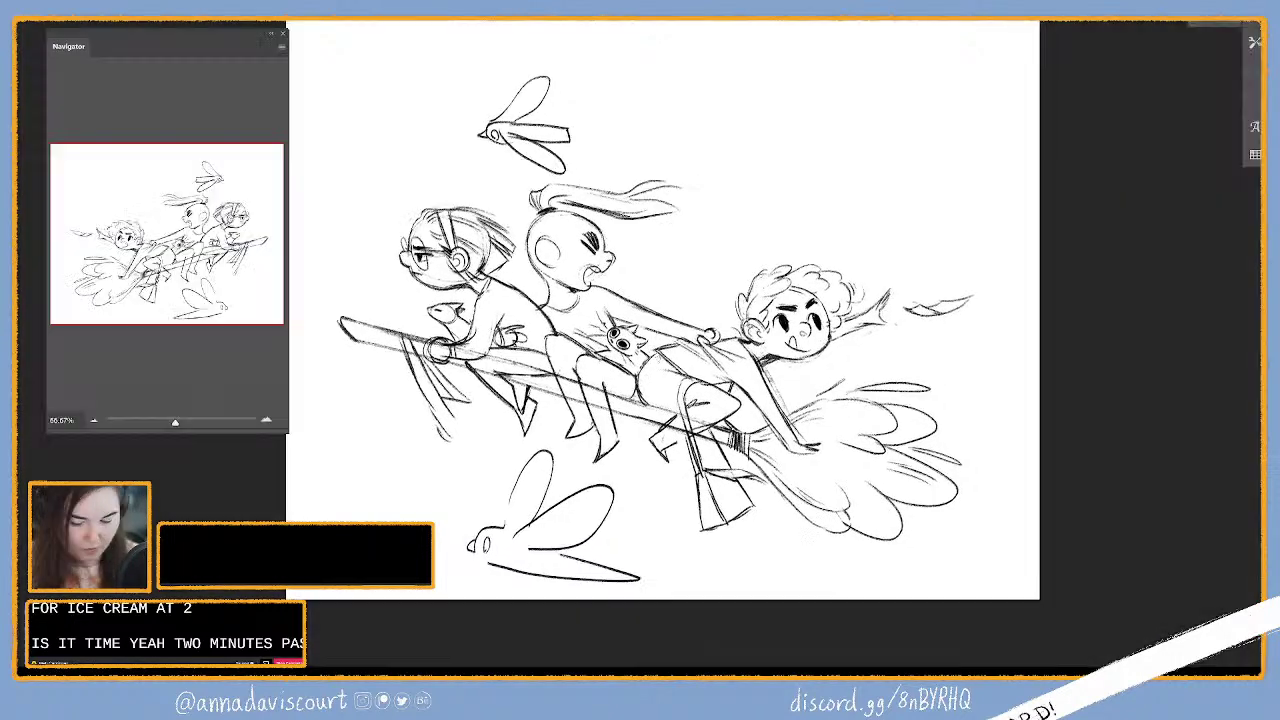
{"action": "key", "text": "ctrl+0"}
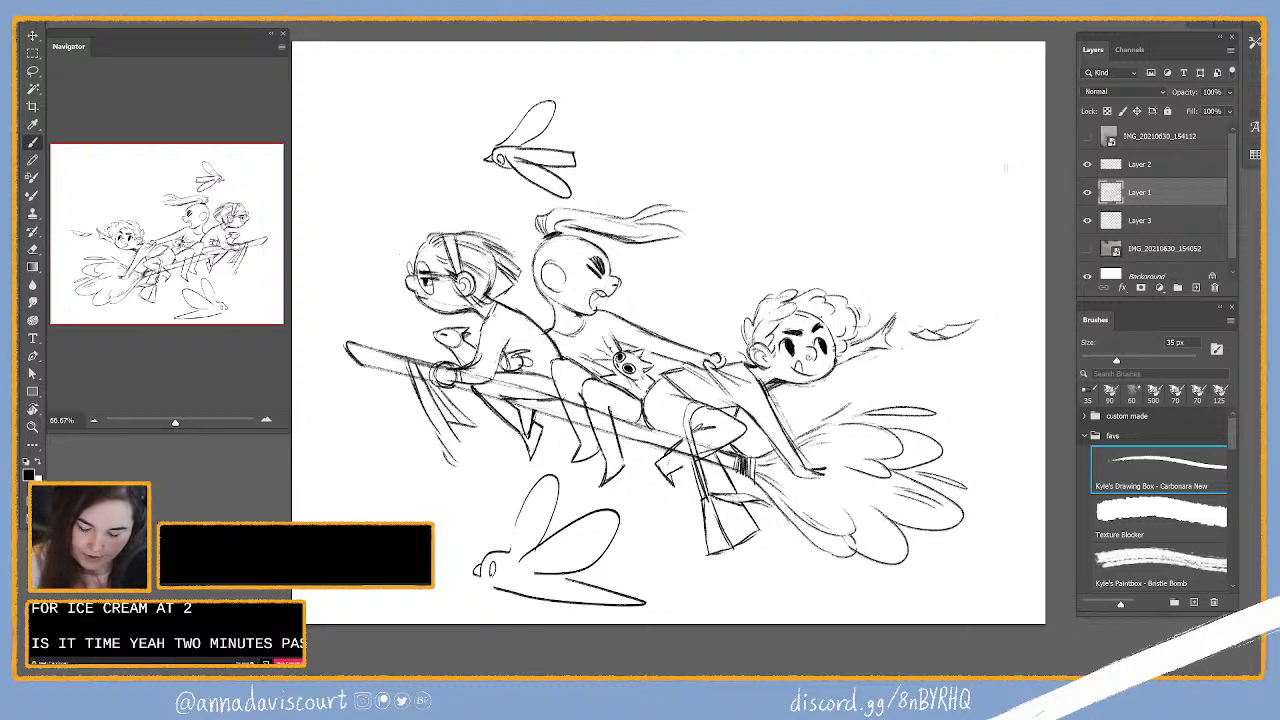
{"action": "left_click_drag", "start_coordinate": [545, 270], "coordinate": [598, 260]}
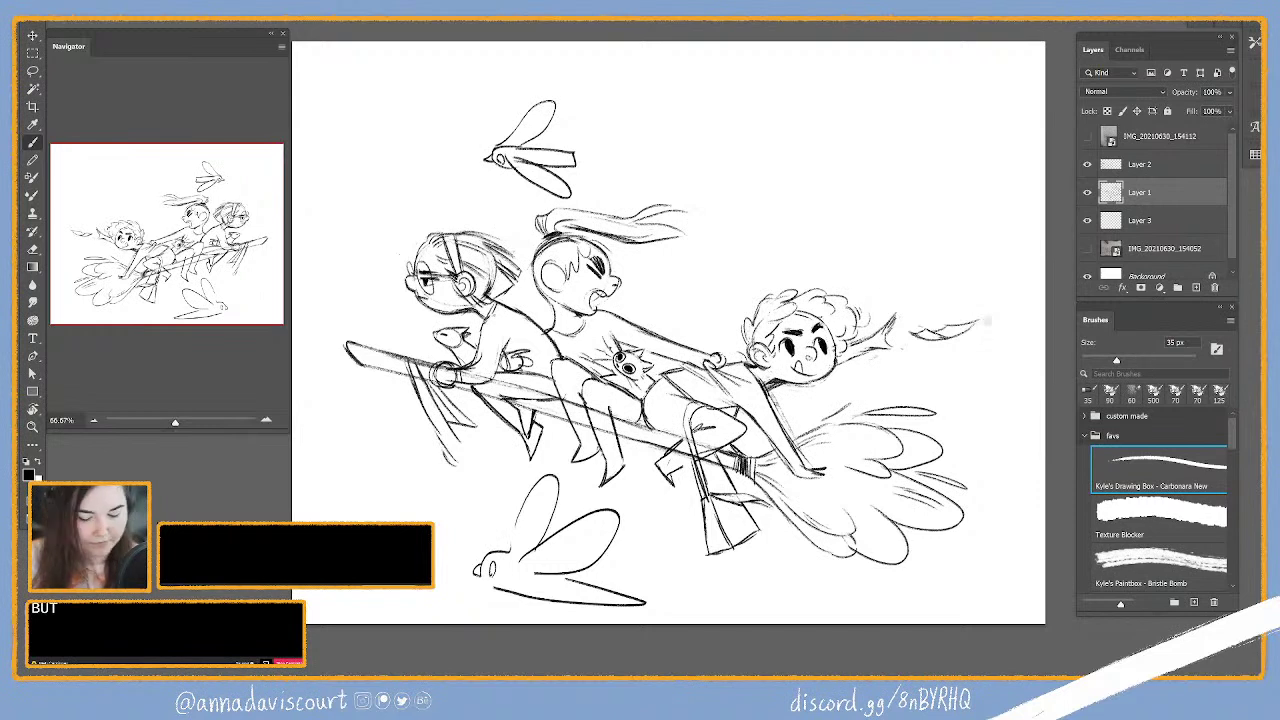
Step: Clean up the front rider's face and the small fish by erasing rough lines and redrawing them in black
{"action": "key", "text": "e"}
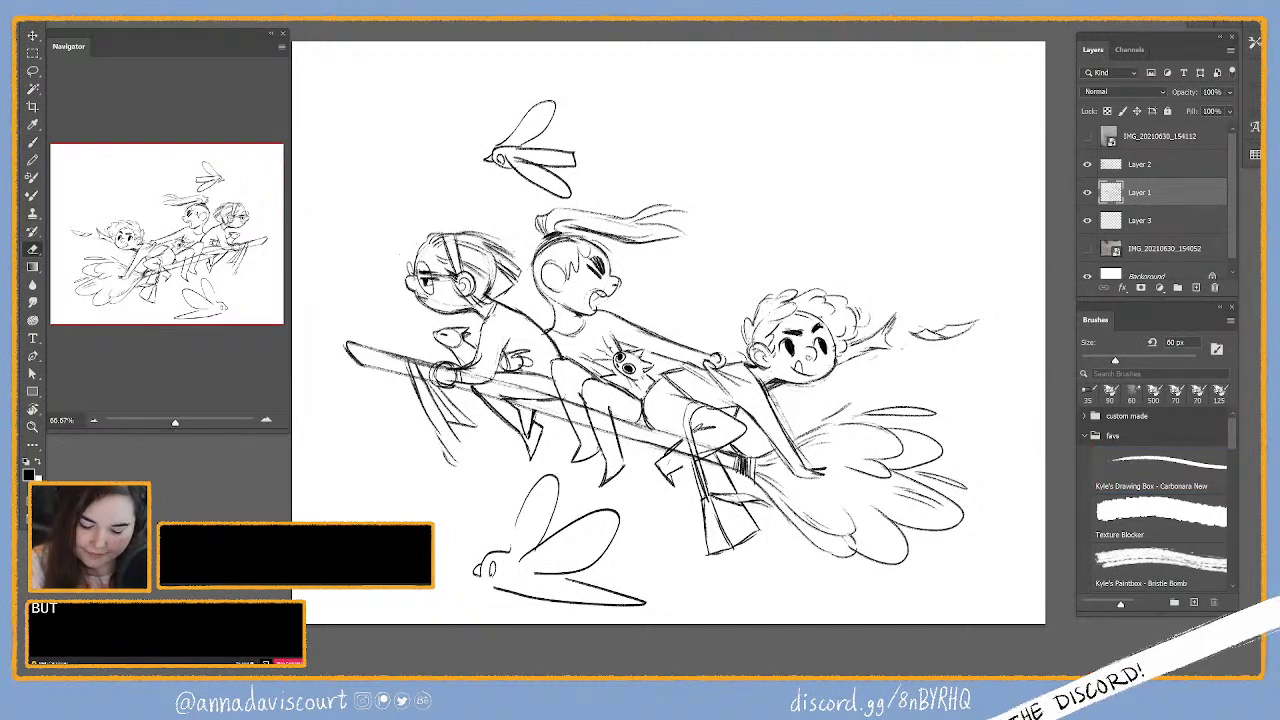
{"action": "key", "text": "b"}
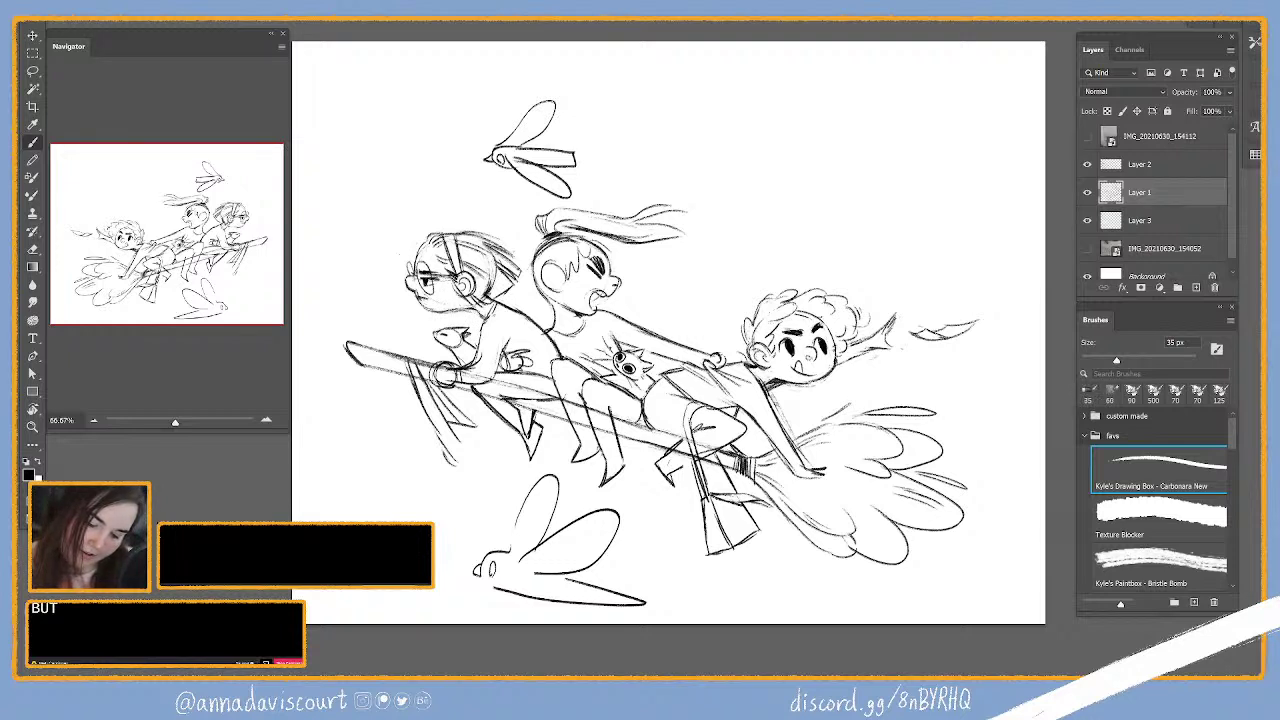
{"action": "key", "text": "e"}
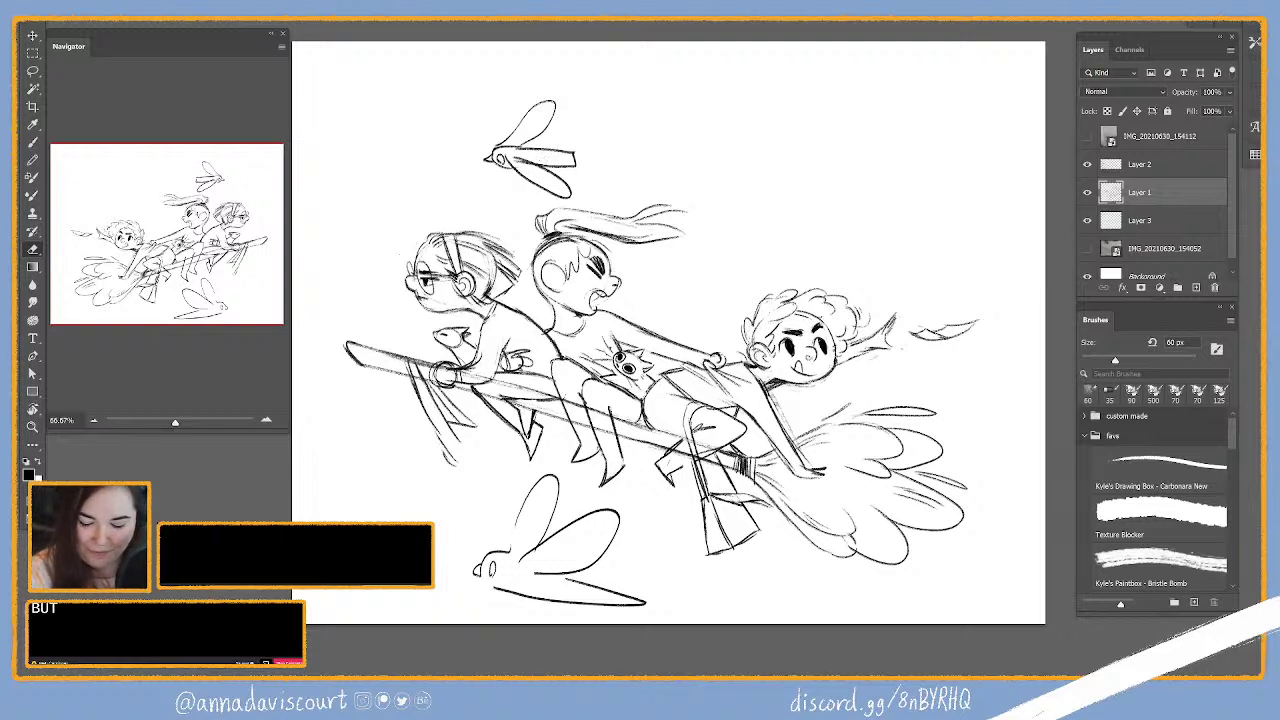
{"action": "key", "text": "b"}
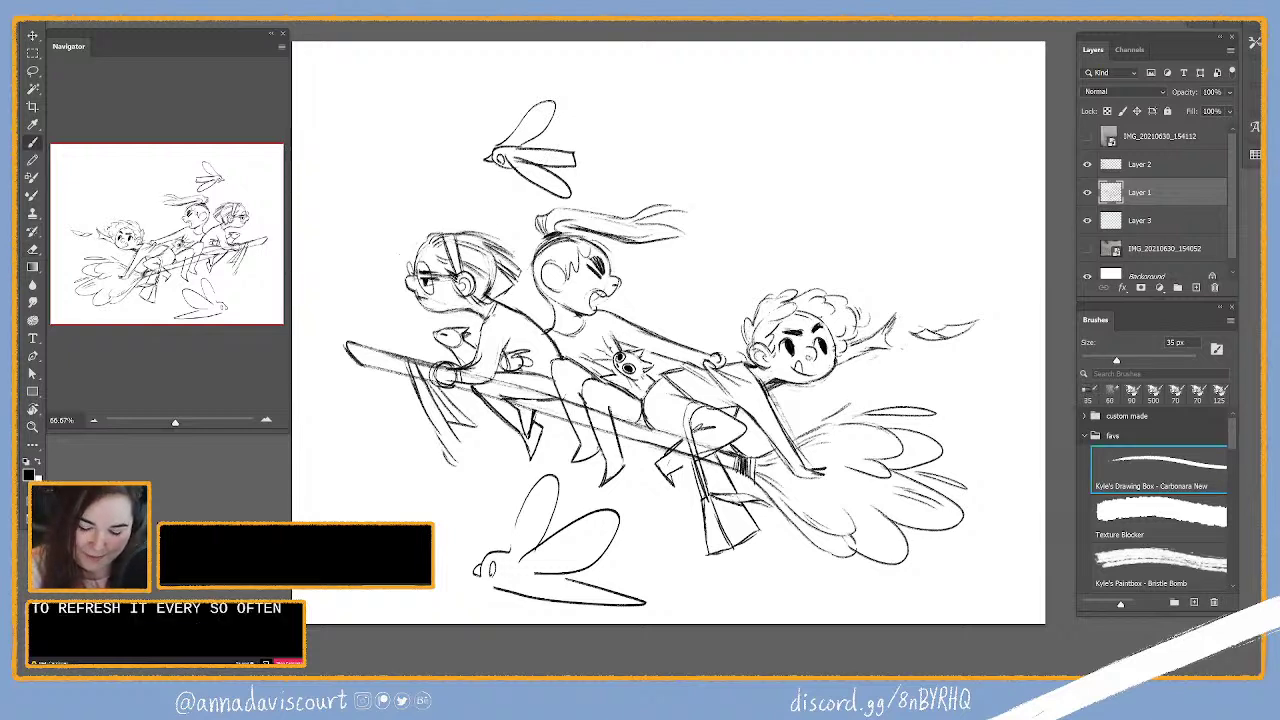
{"action": "key", "text": "e"}
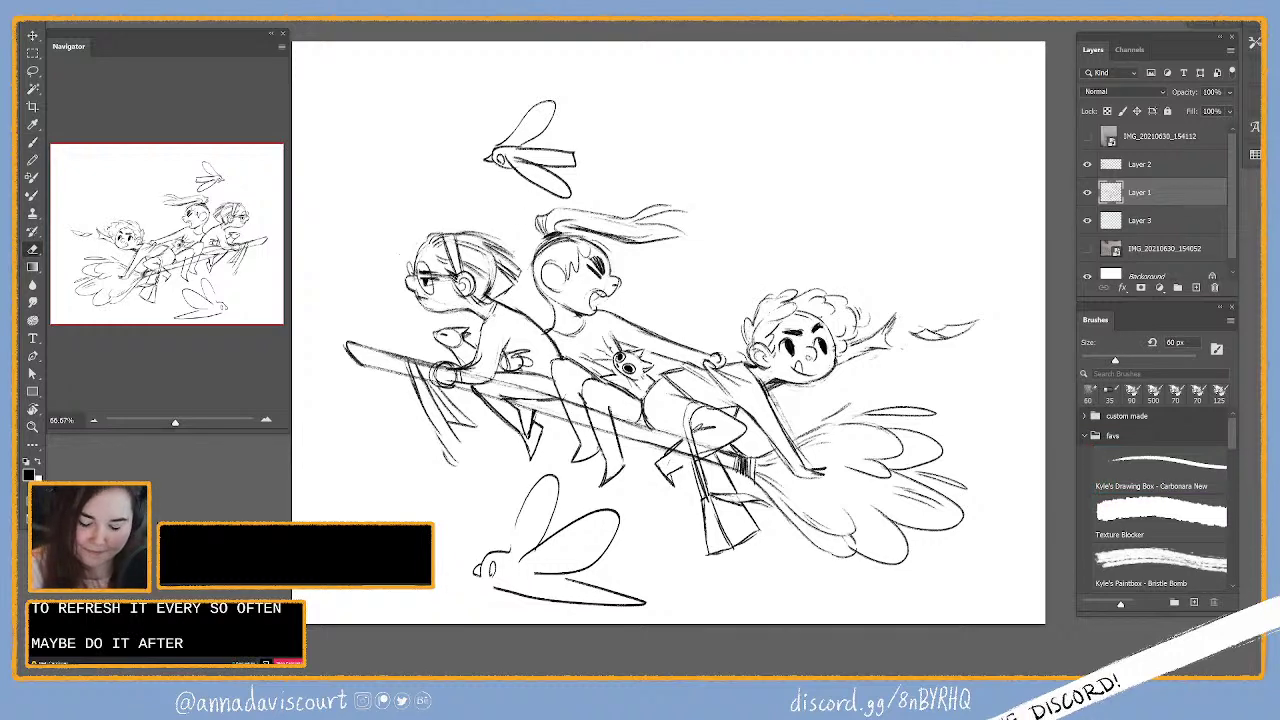
{"action": "key", "text": "b"}
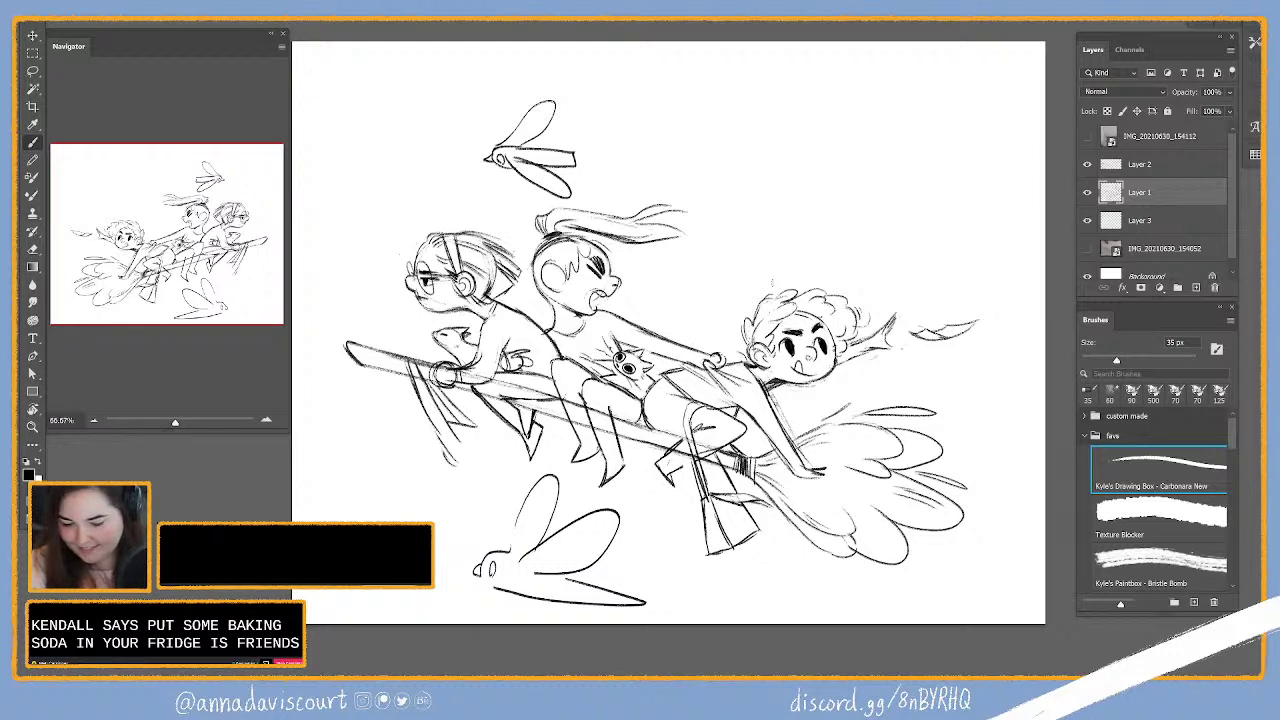
Step: Erase the middle rider's open mouth and redraw its outline along the face profile
{"action": "key", "text": "e"}
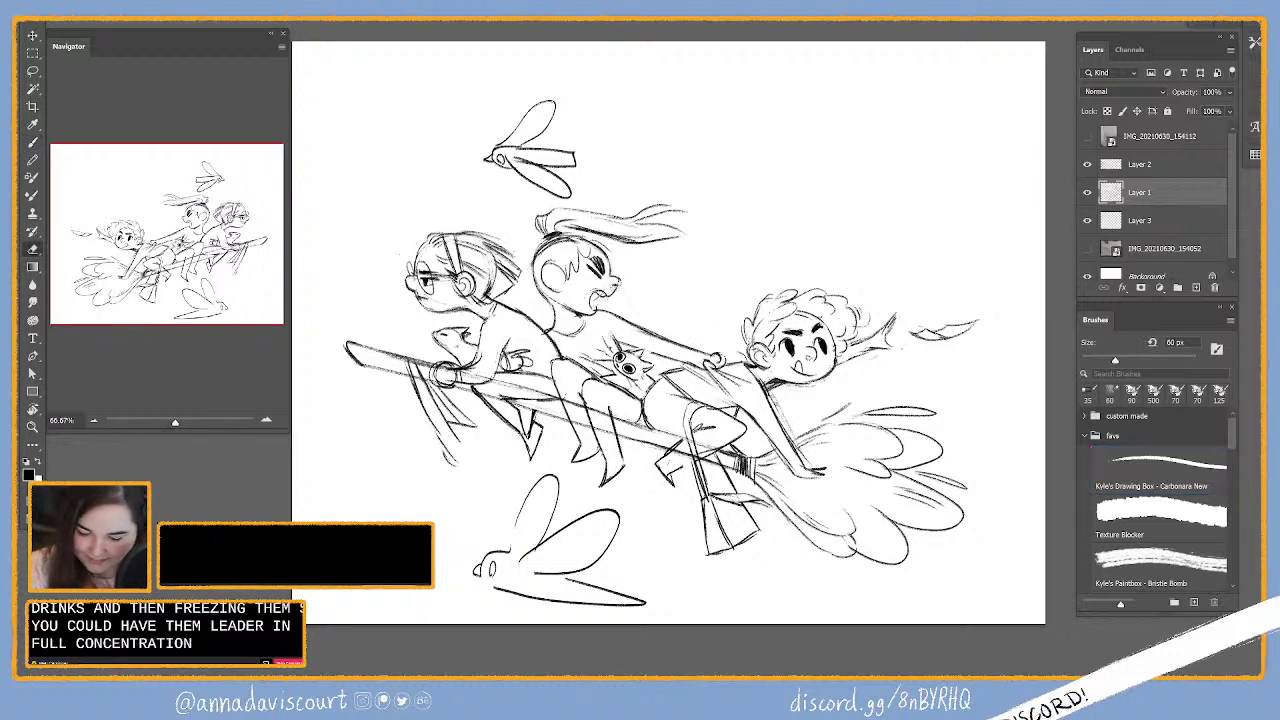
{"action": "key", "text": "b"}
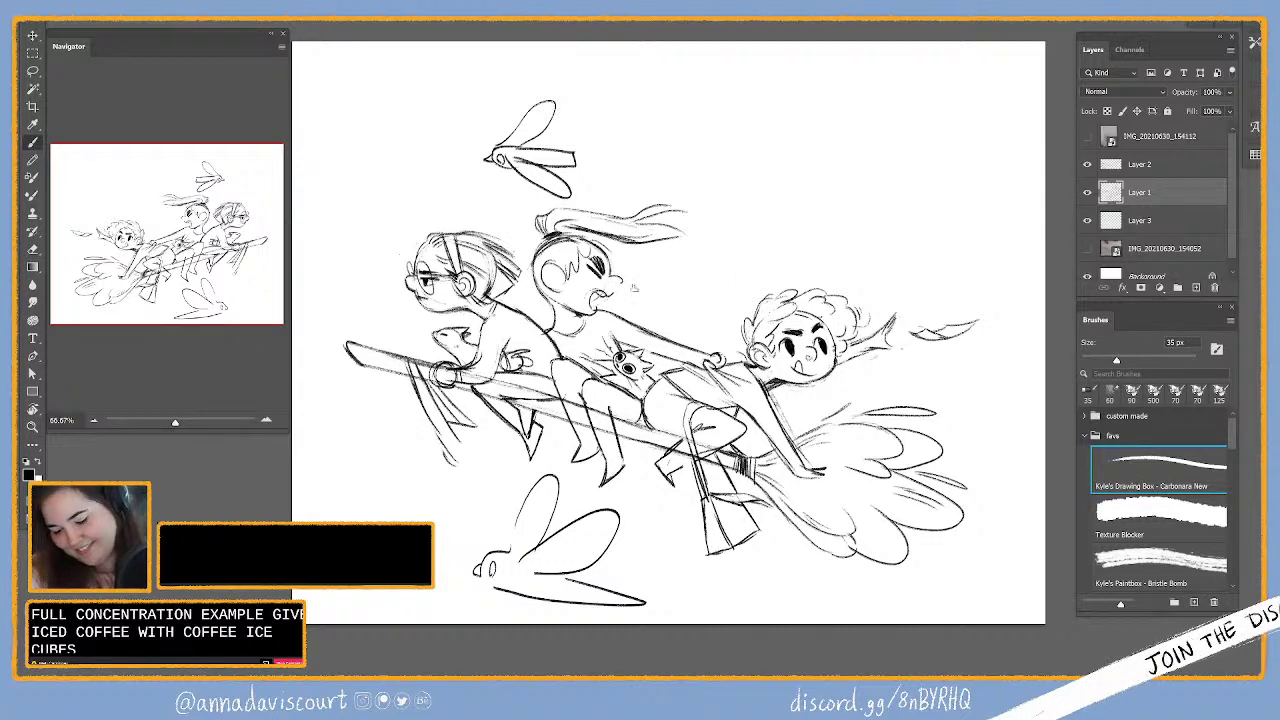
{"action": "key", "text": "e"}
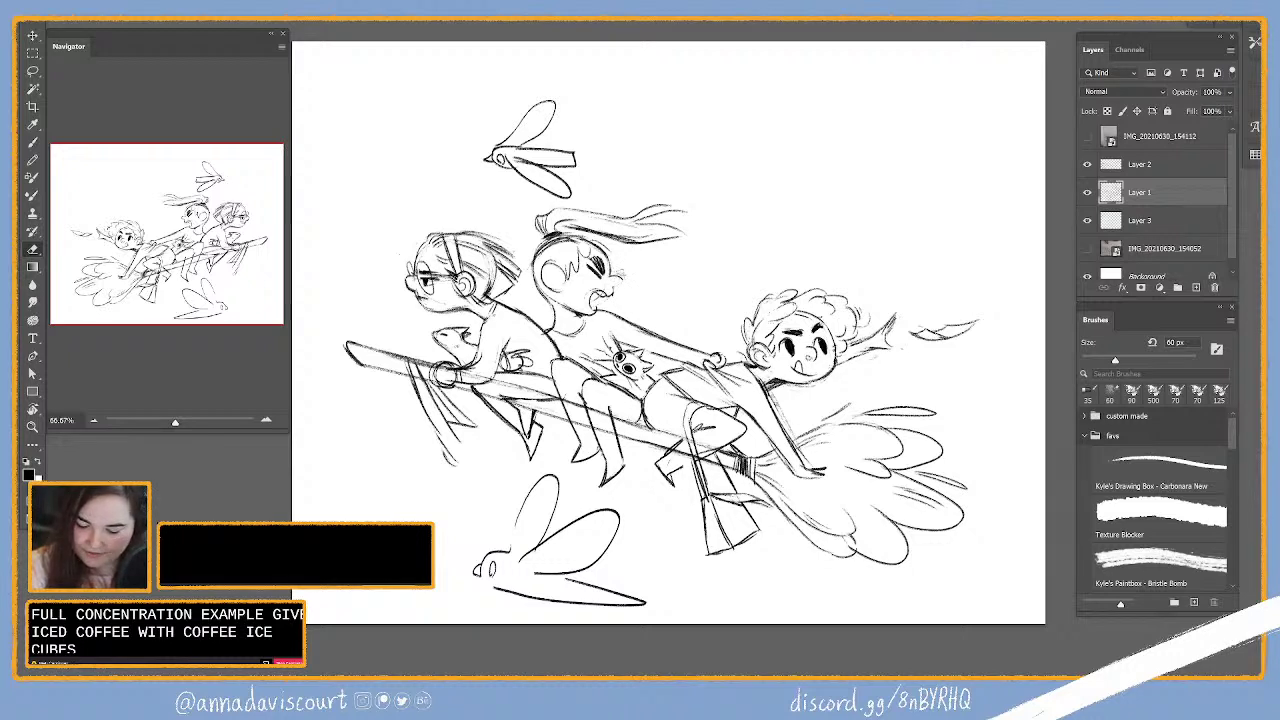
{"action": "key", "text": "b"}
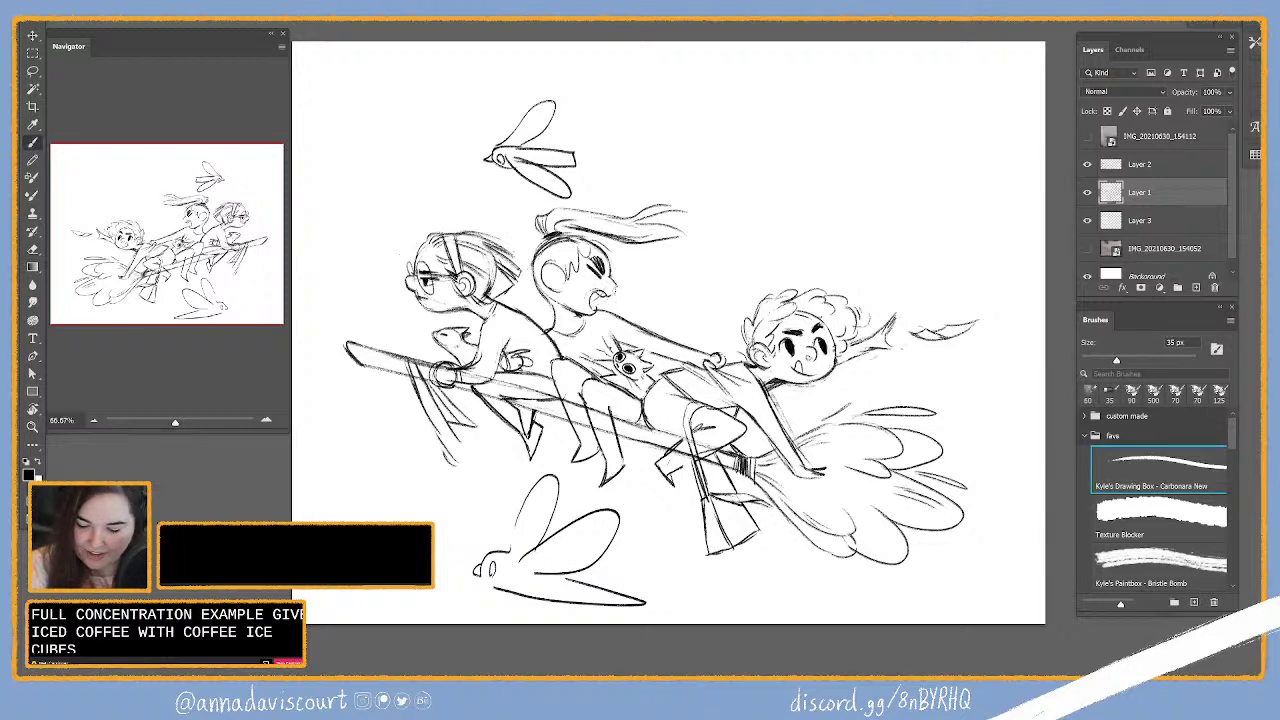
Step: Erase the middle rider's round ear and redraw it with a defined outline and inner line
{"action": "key", "text": "e"}
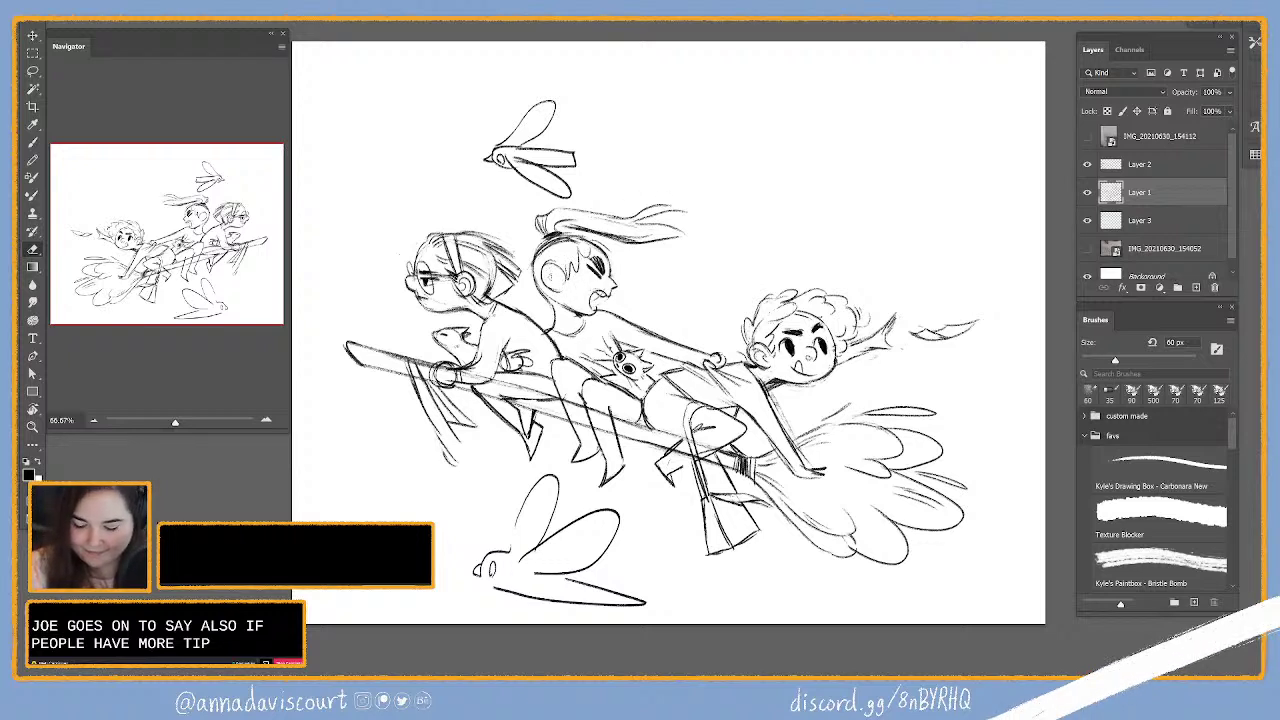
{"action": "key", "text": "b"}
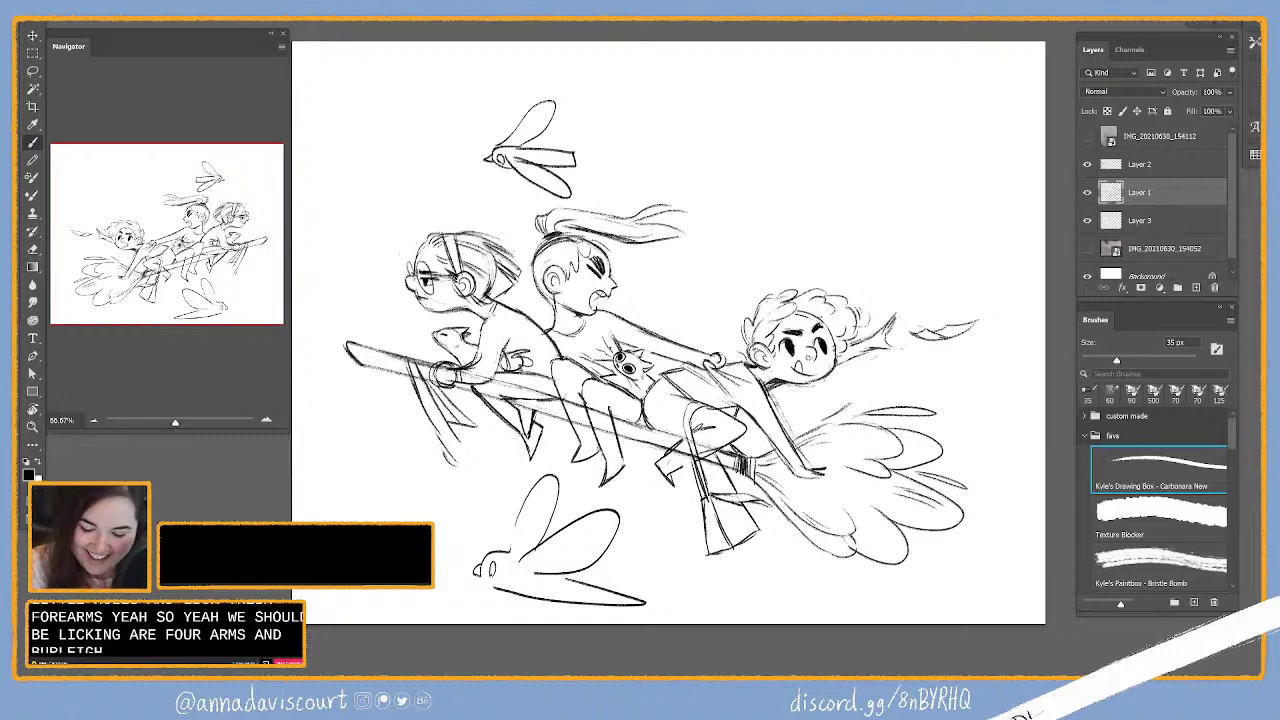
Step: Refine the middle rider's open mouth and jawline by repeatedly erasing rough strokes and redrawing them with the 35 px brush
{"action": "key", "text": "e"}
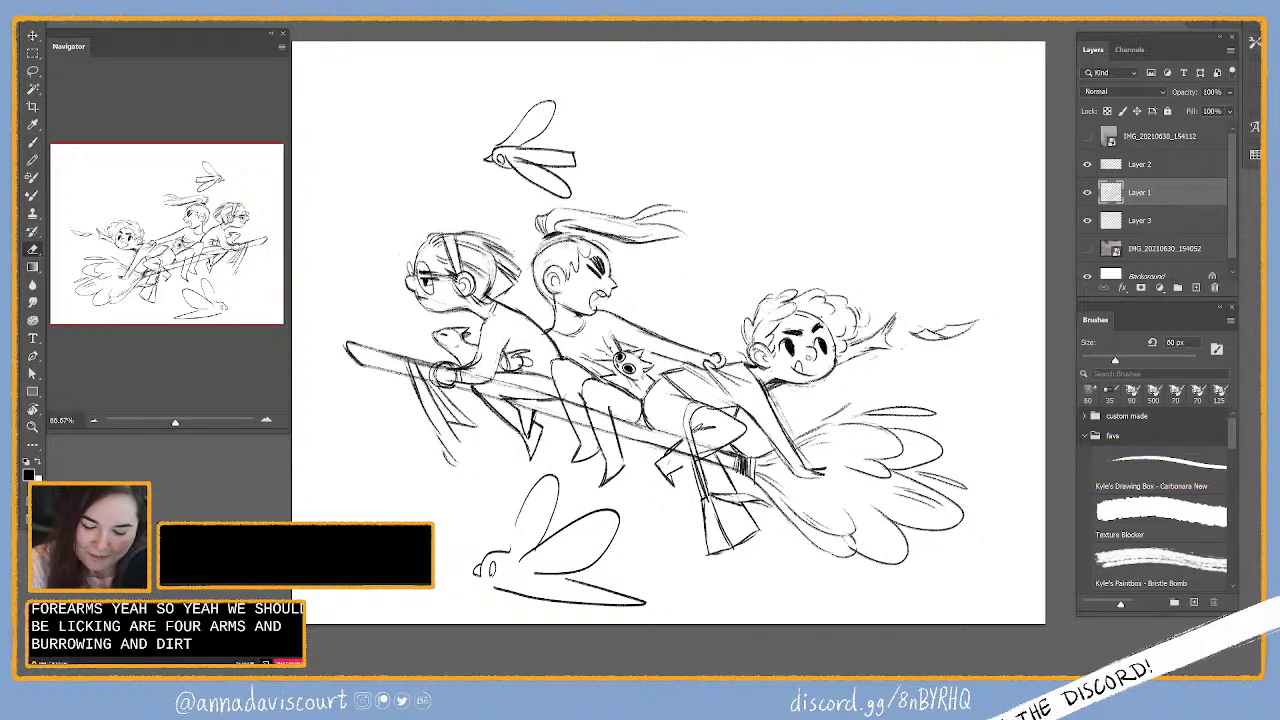
{"action": "key", "text": "b"}
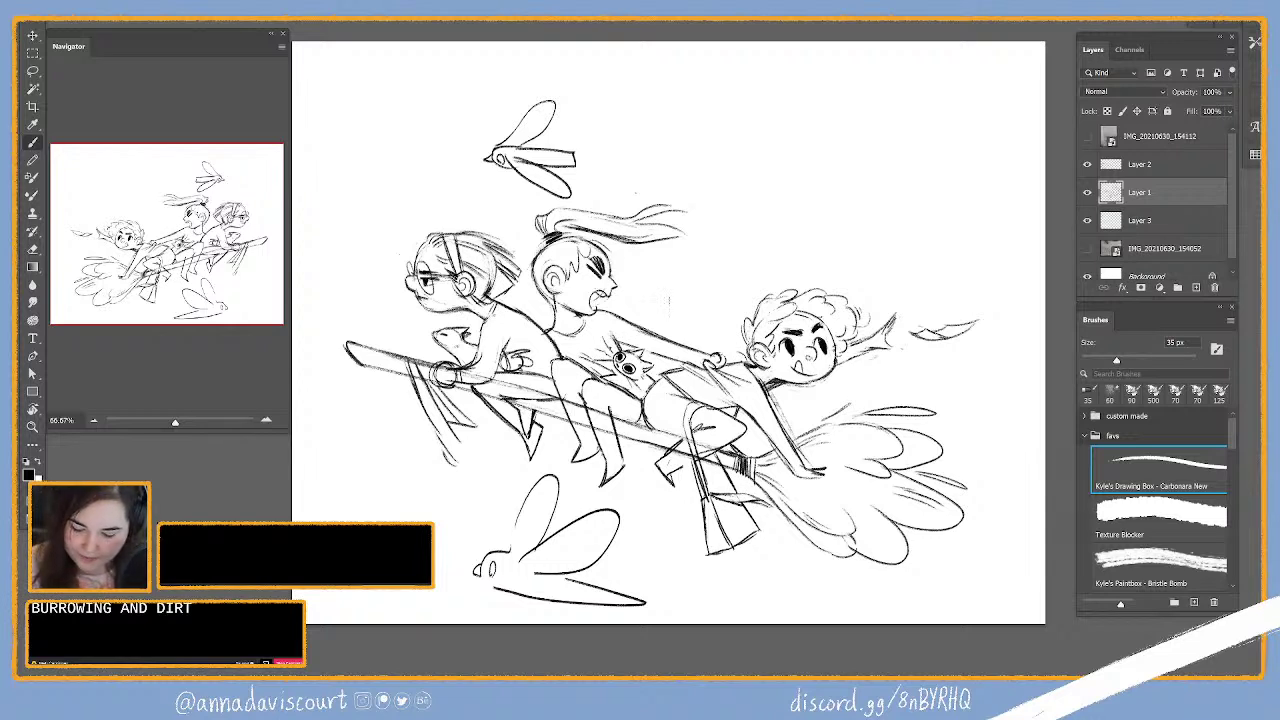
{"action": "key", "text": "e"}
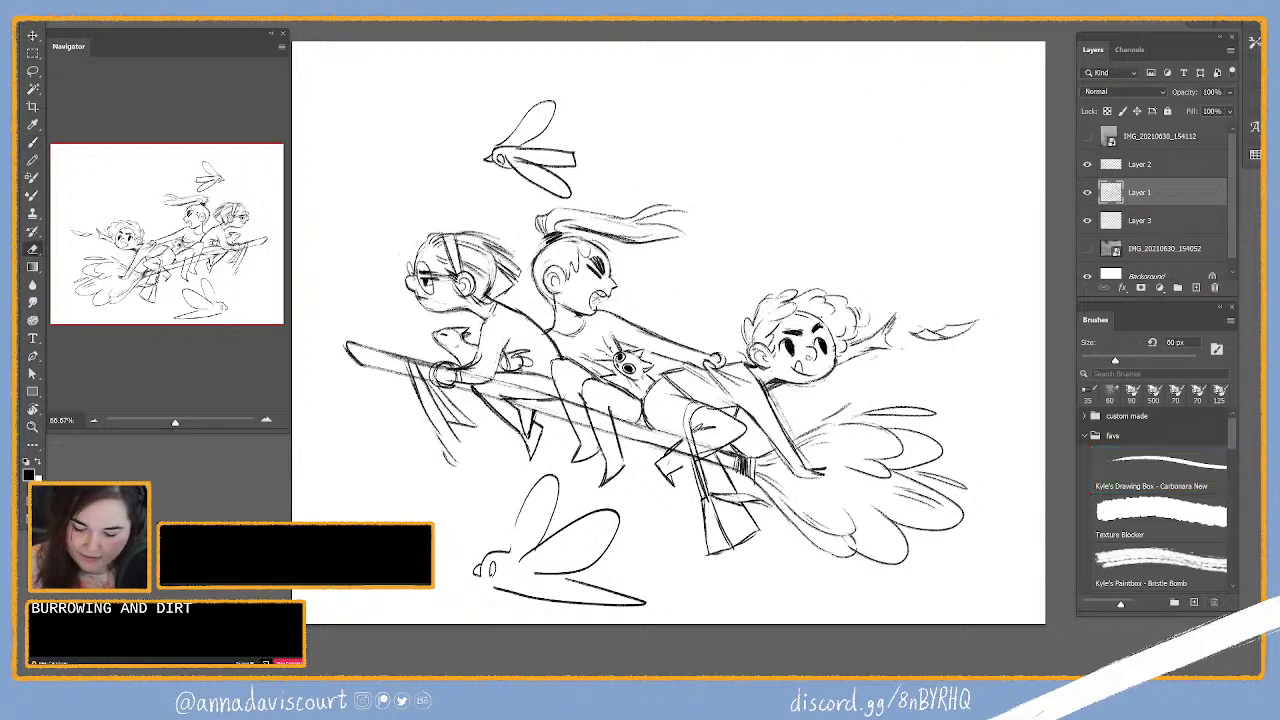
{"action": "key", "text": "b"}
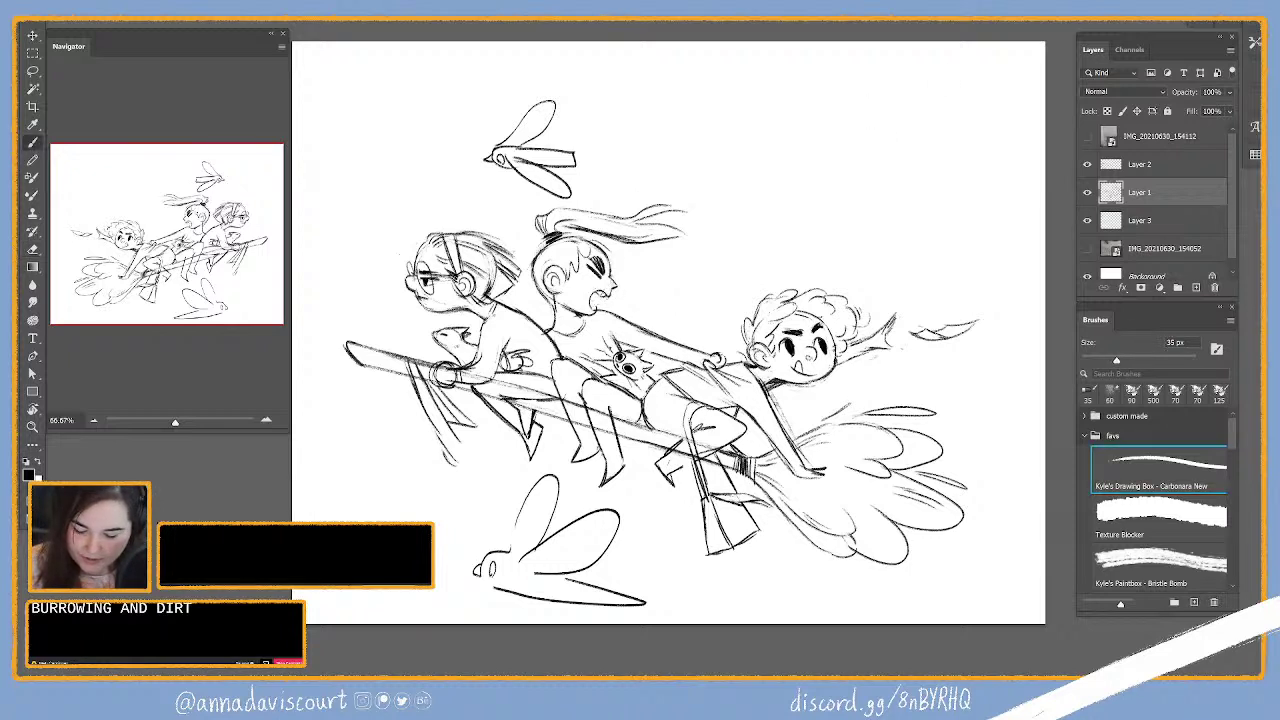
{"action": "key", "text": "e"}
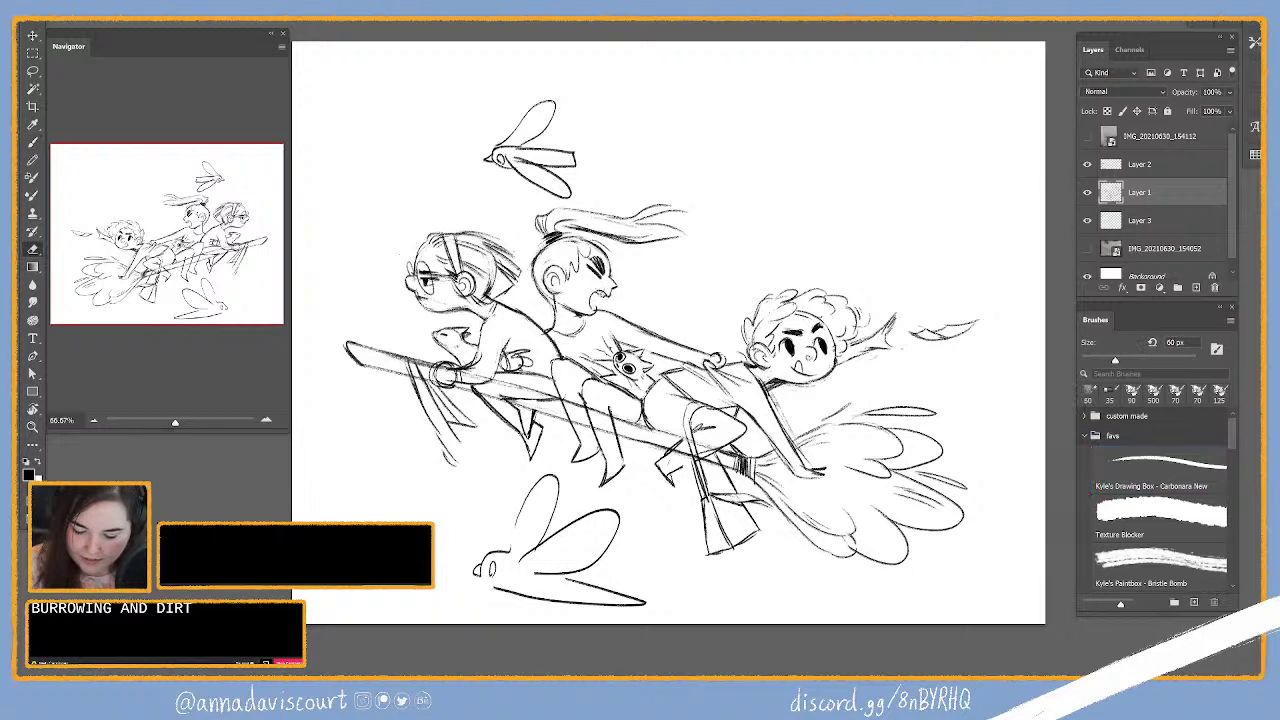
{"action": "key", "text": "b"}
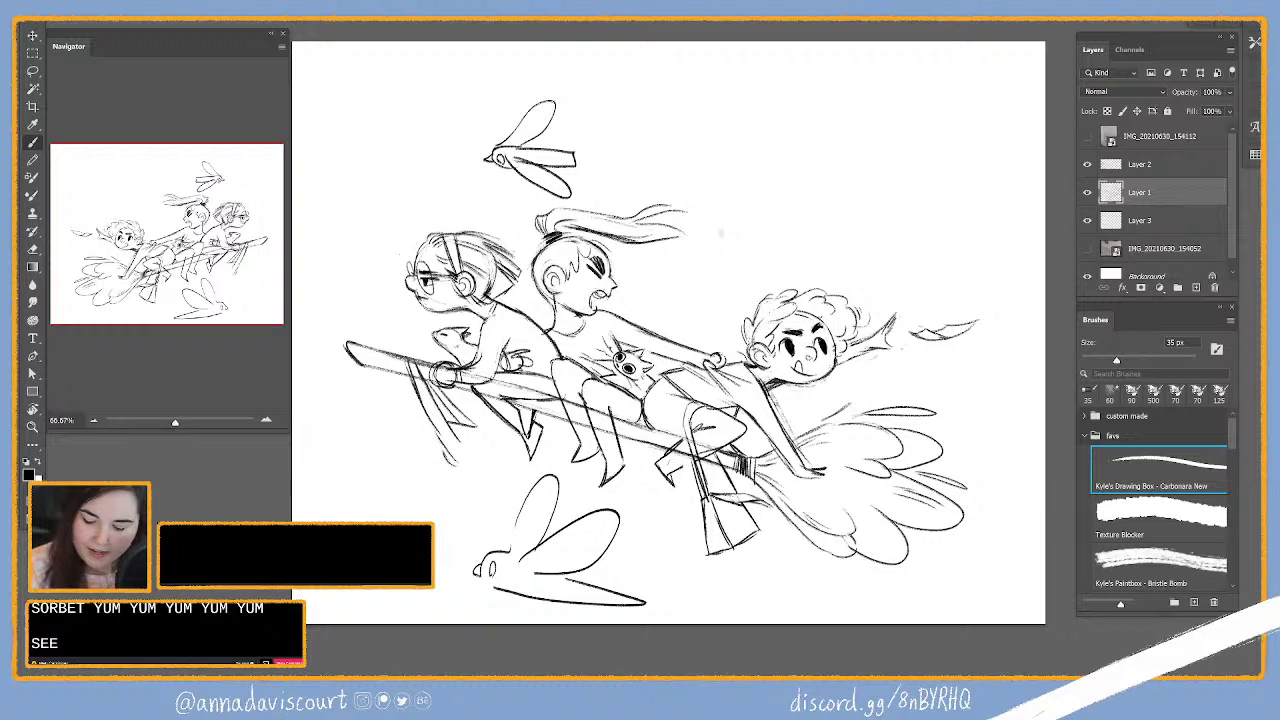
{"action": "key", "text": "e"}
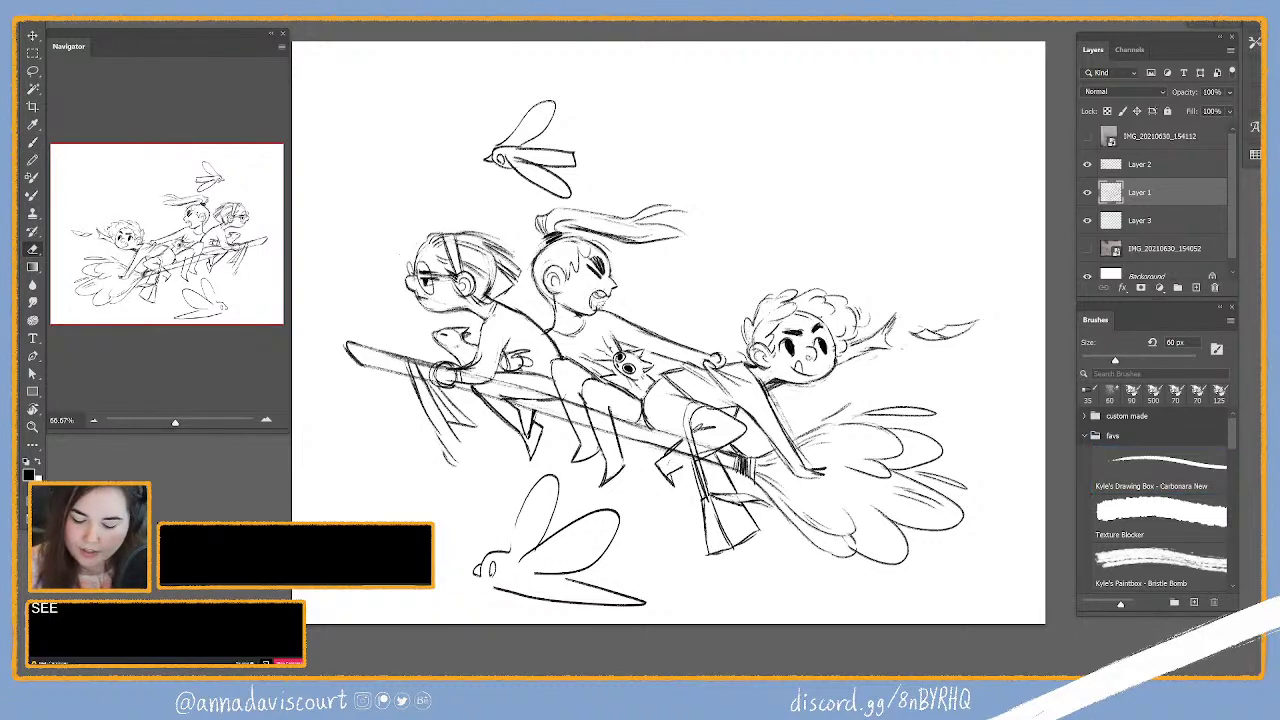
{"action": "key", "text": "b"}
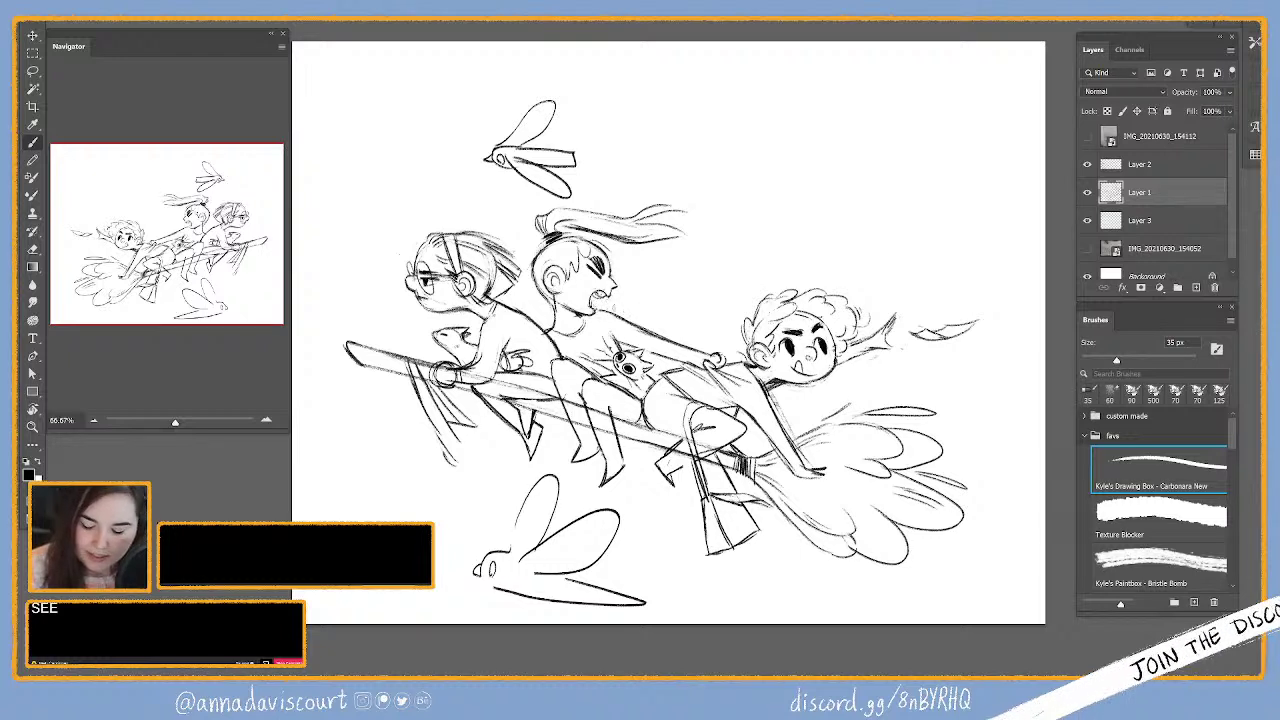
{"action": "key", "text": "e"}
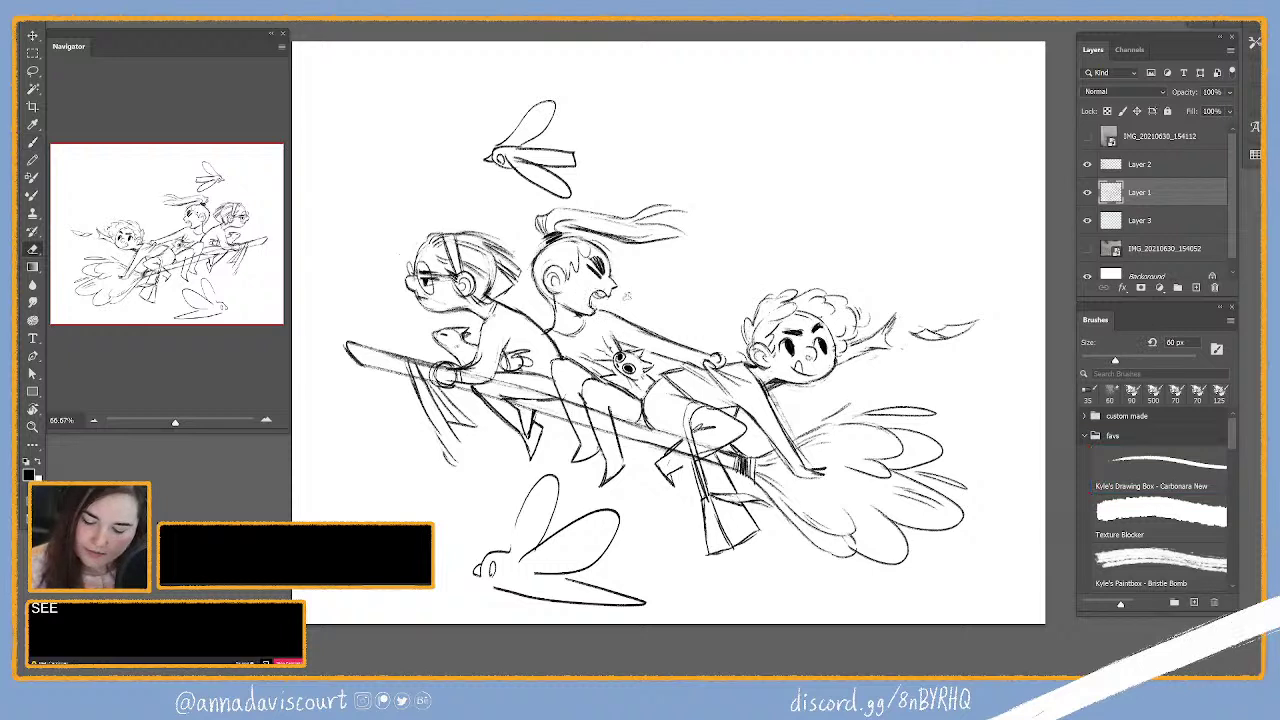
{"action": "key", "text": "b"}
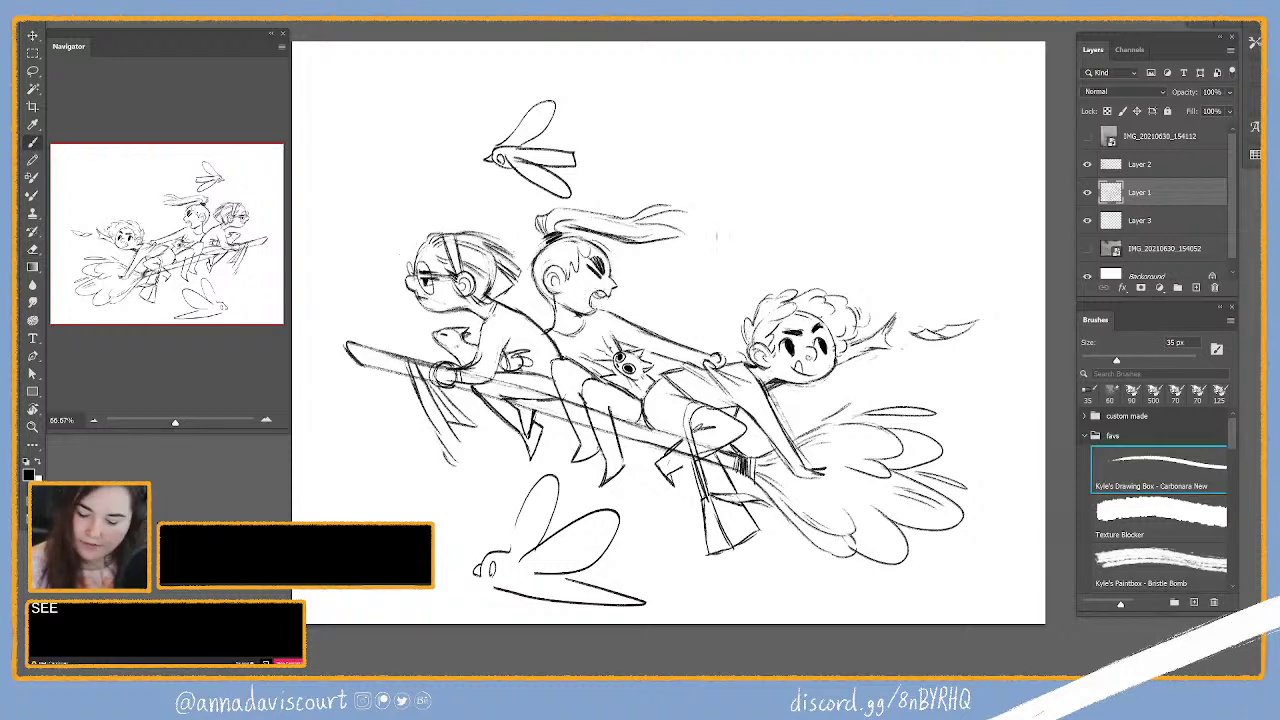
{"action": "key", "text": "e"}
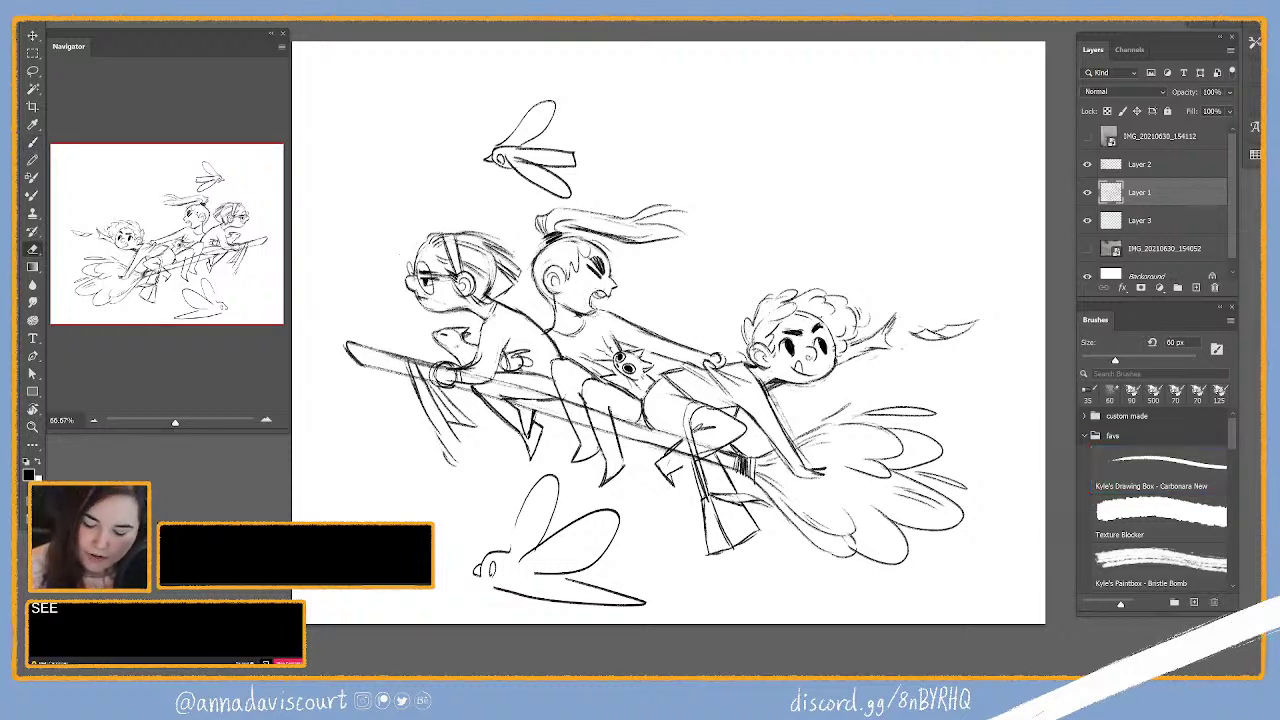
Step: Darken the shadow under the middle rider's chin and redraw the front rider's hand with defined fingers gripping the broomstick
{"action": "key", "text": "b"}
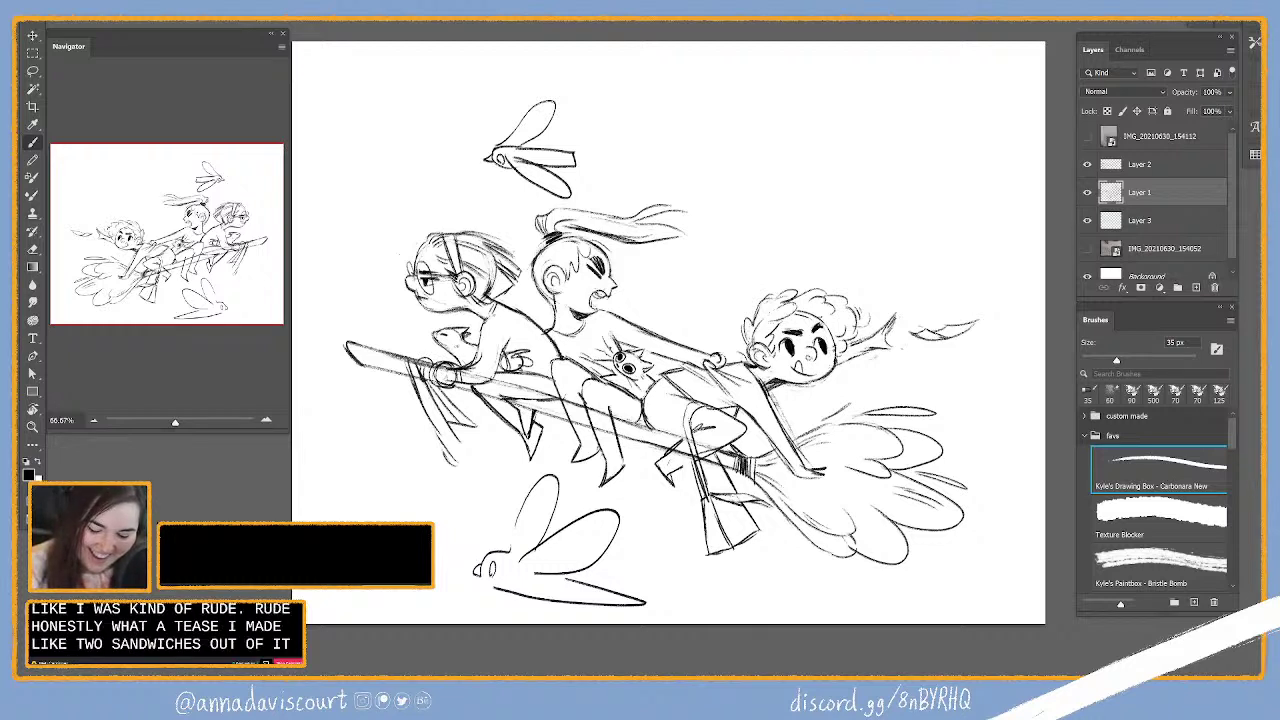
{"action": "key", "text": "e"}
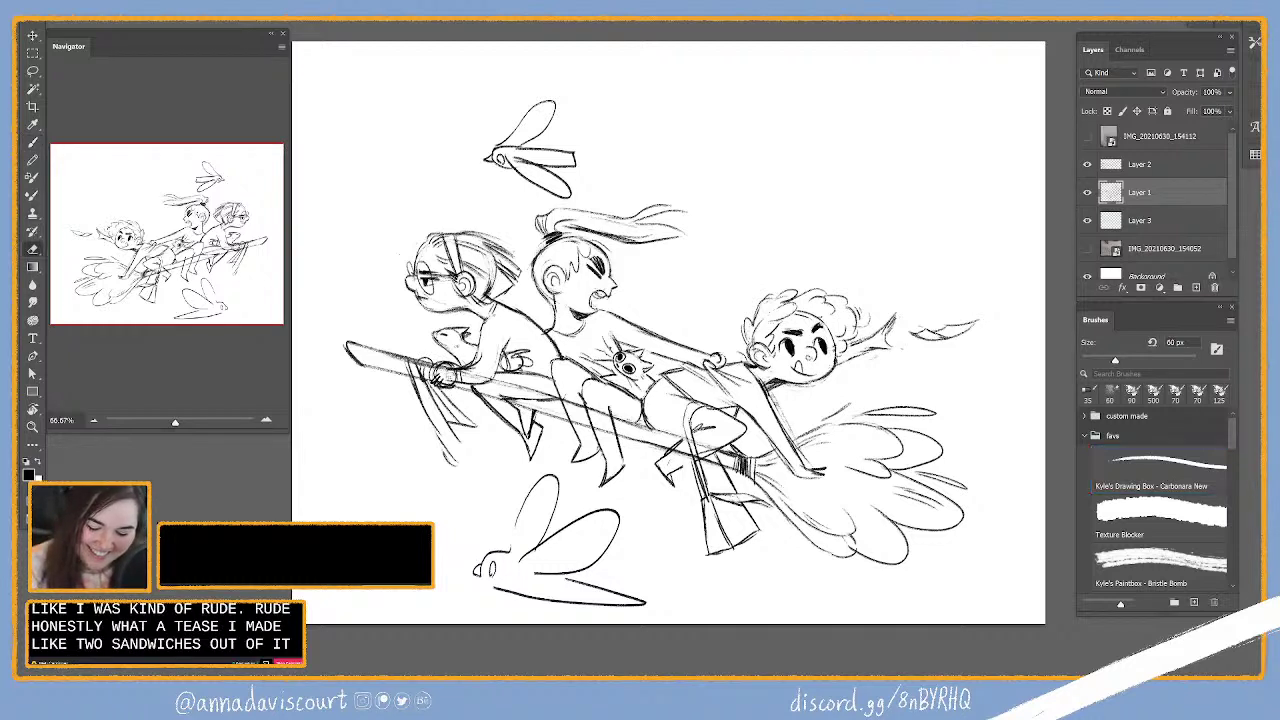
{"action": "key", "text": "b"}
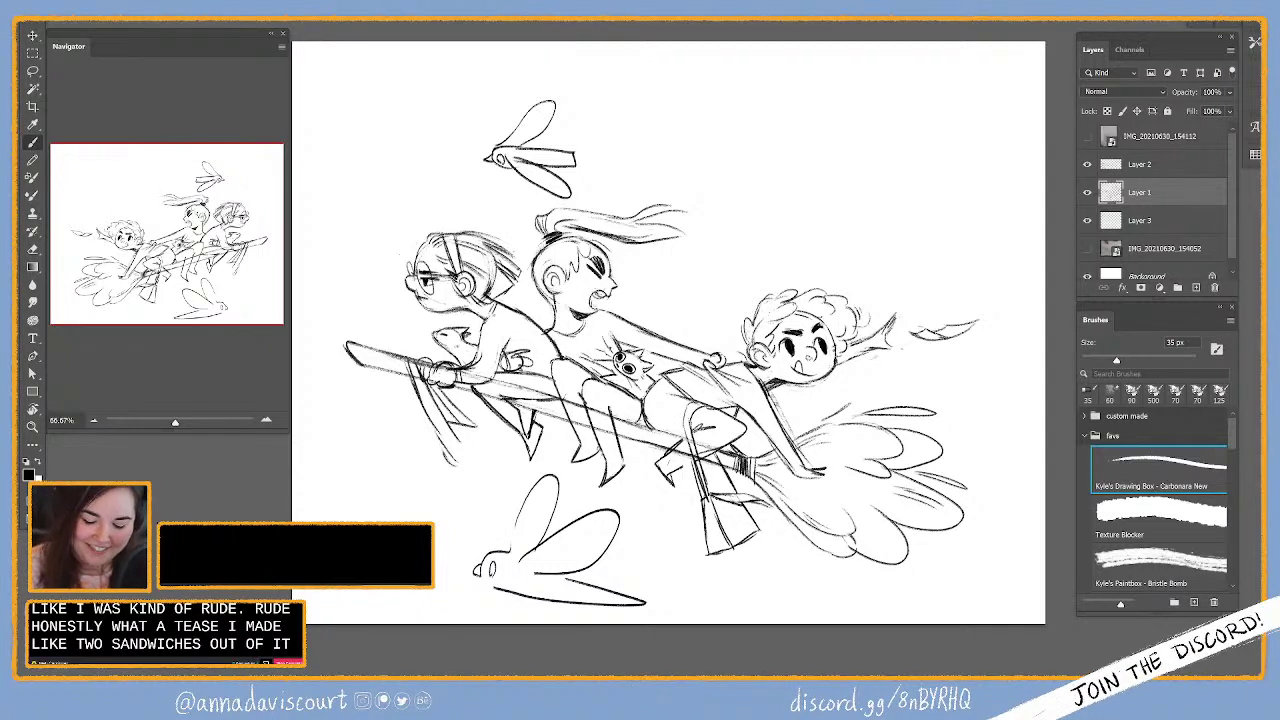
{"action": "key", "text": "e"}
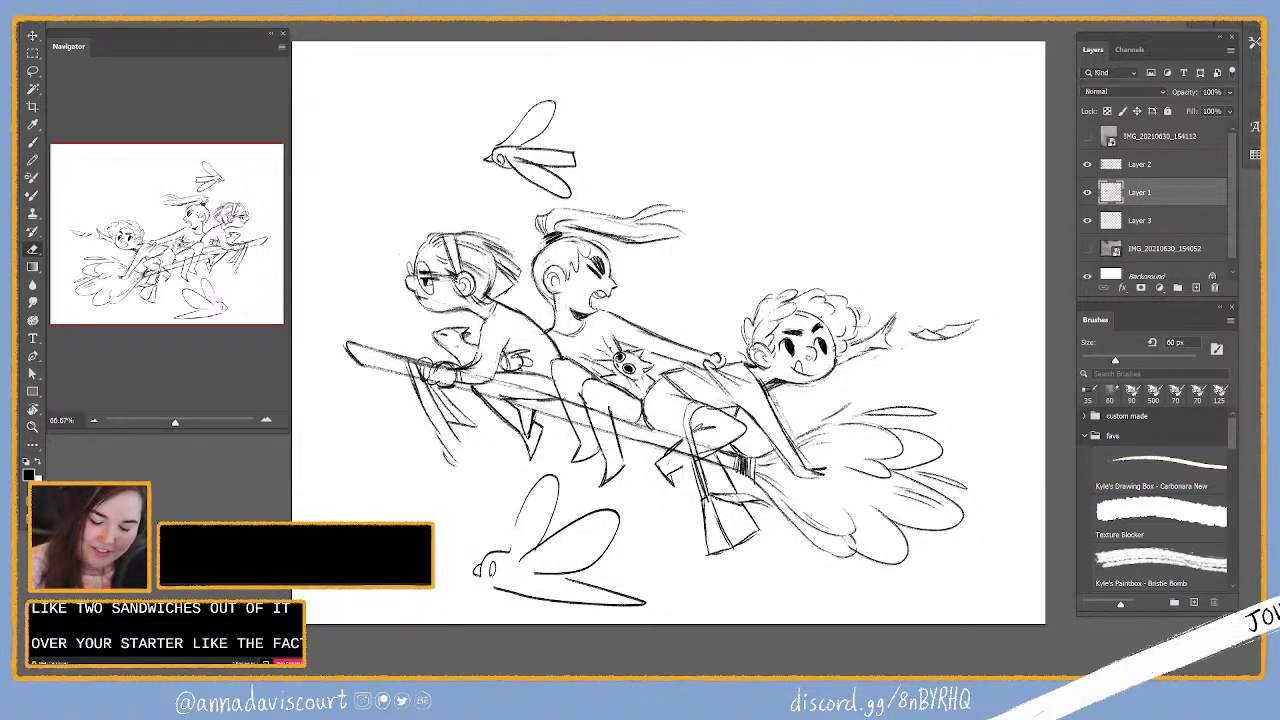
{"action": "key", "text": "b"}
{"action": "key", "text": "e"}
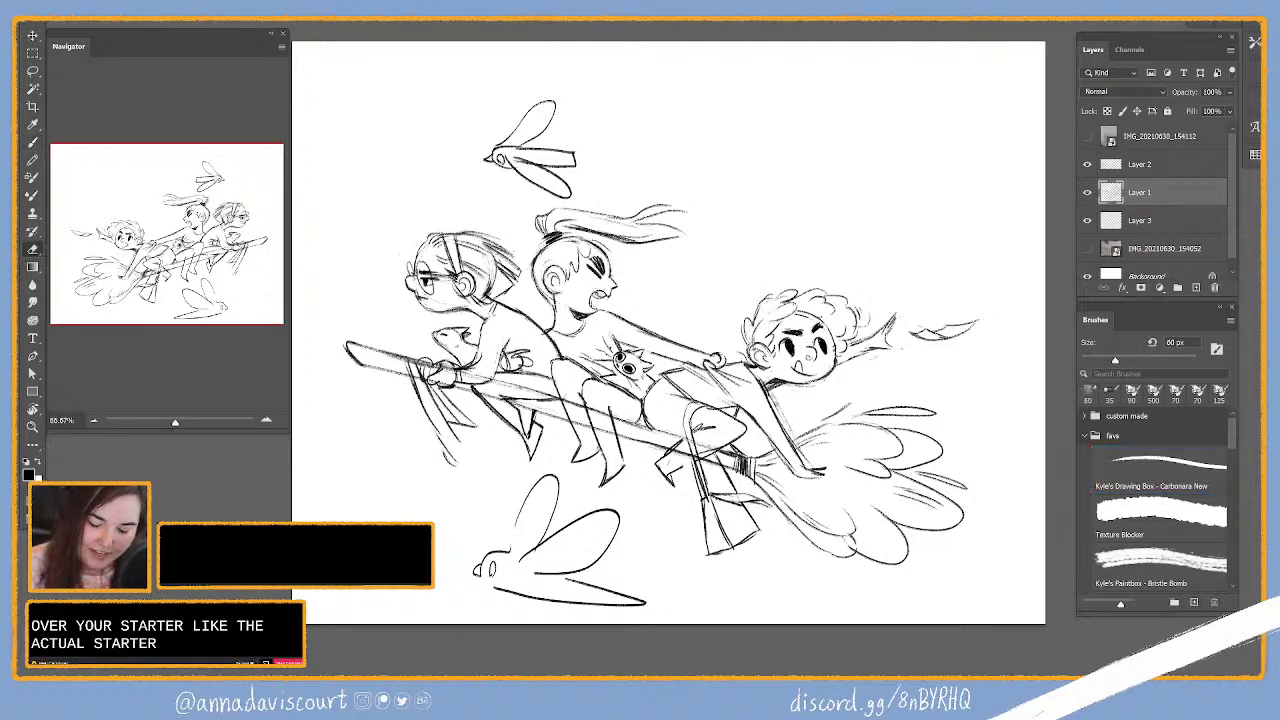
{"action": "key", "text": "b"}
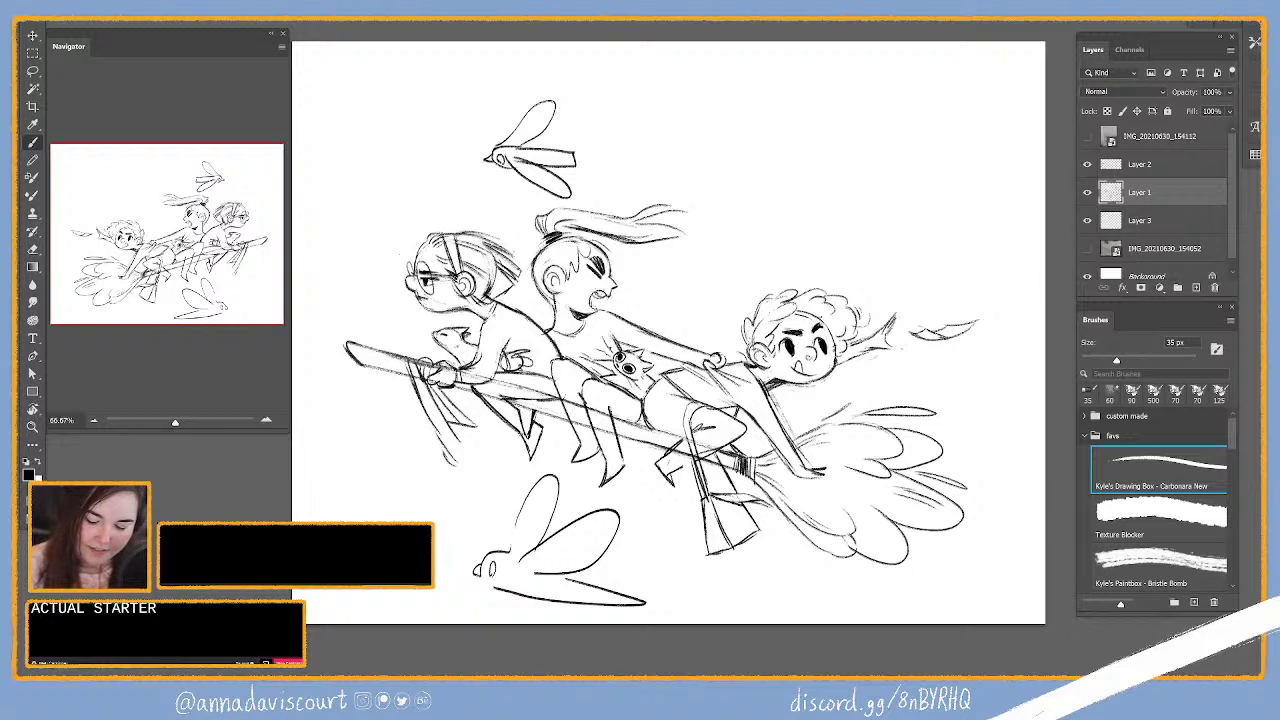
{"action": "key", "text": "e"}
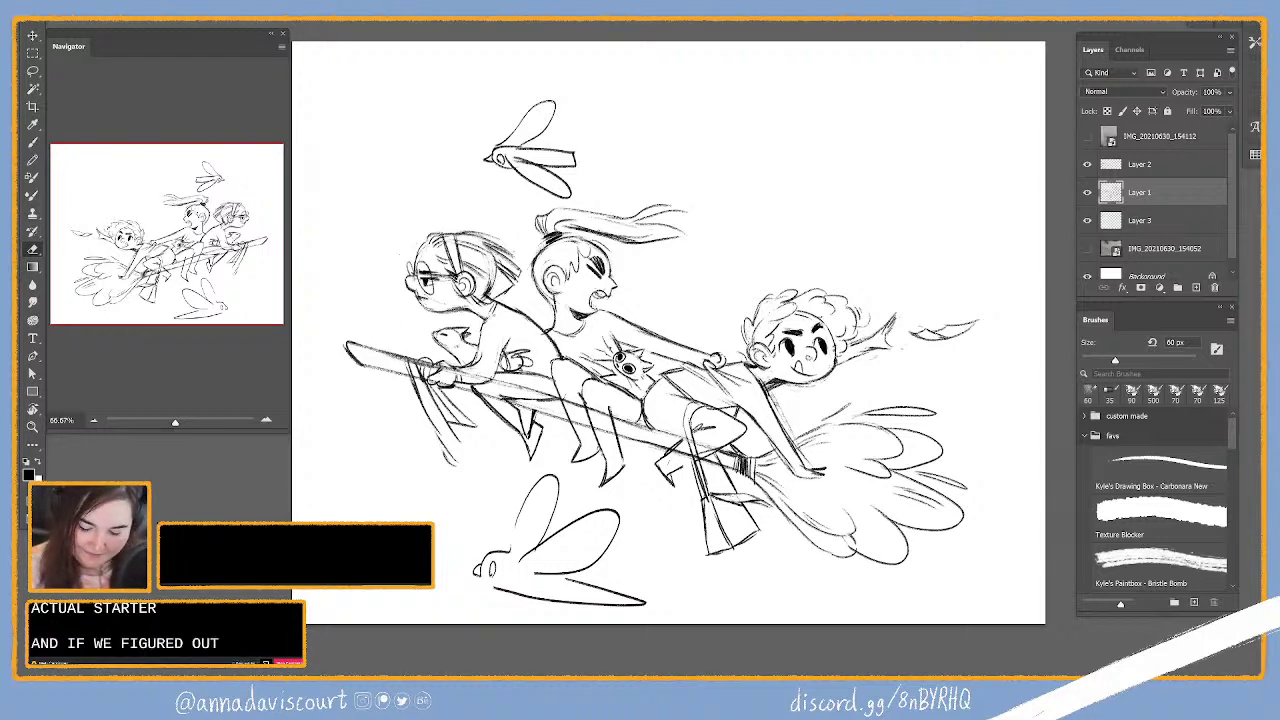
{"action": "key", "text": "b"}
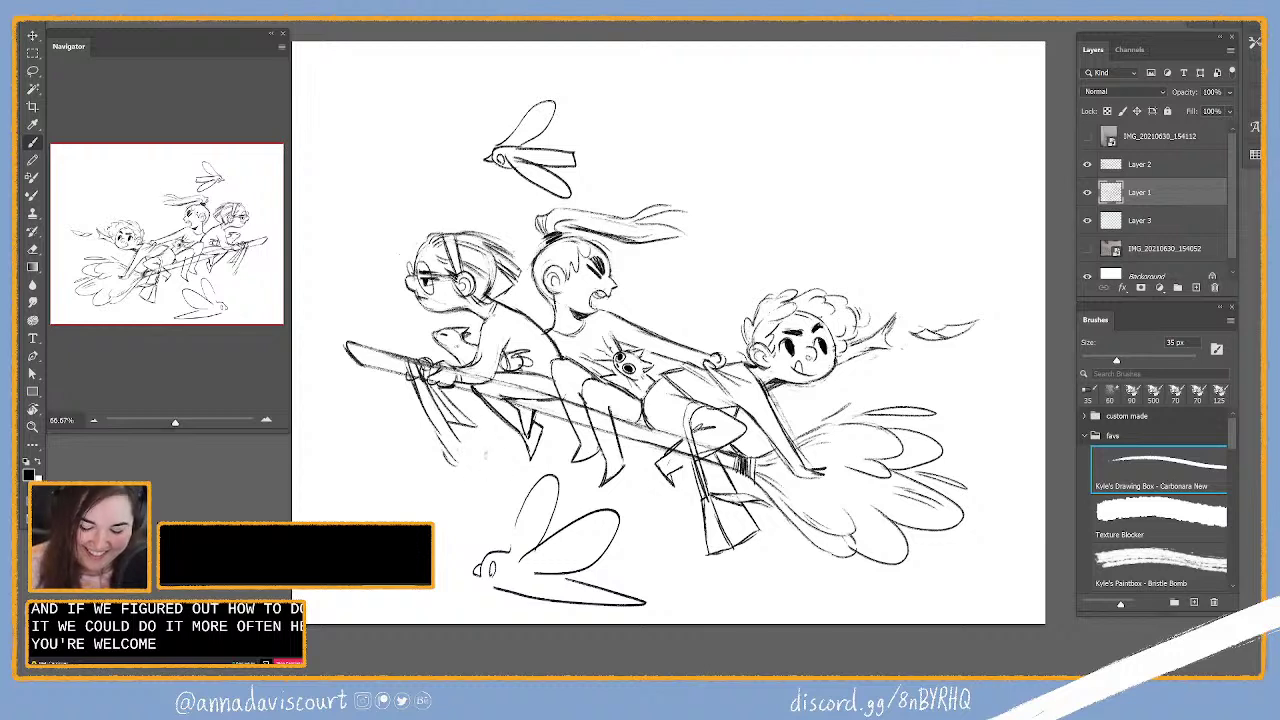
Step: Draw a rounded sack hanging from the broomstick below the front rider's hand and clean up its outline and straps
{"action": "left_click_drag", "start_coordinate": [444, 422], "coordinate": [488, 449]}
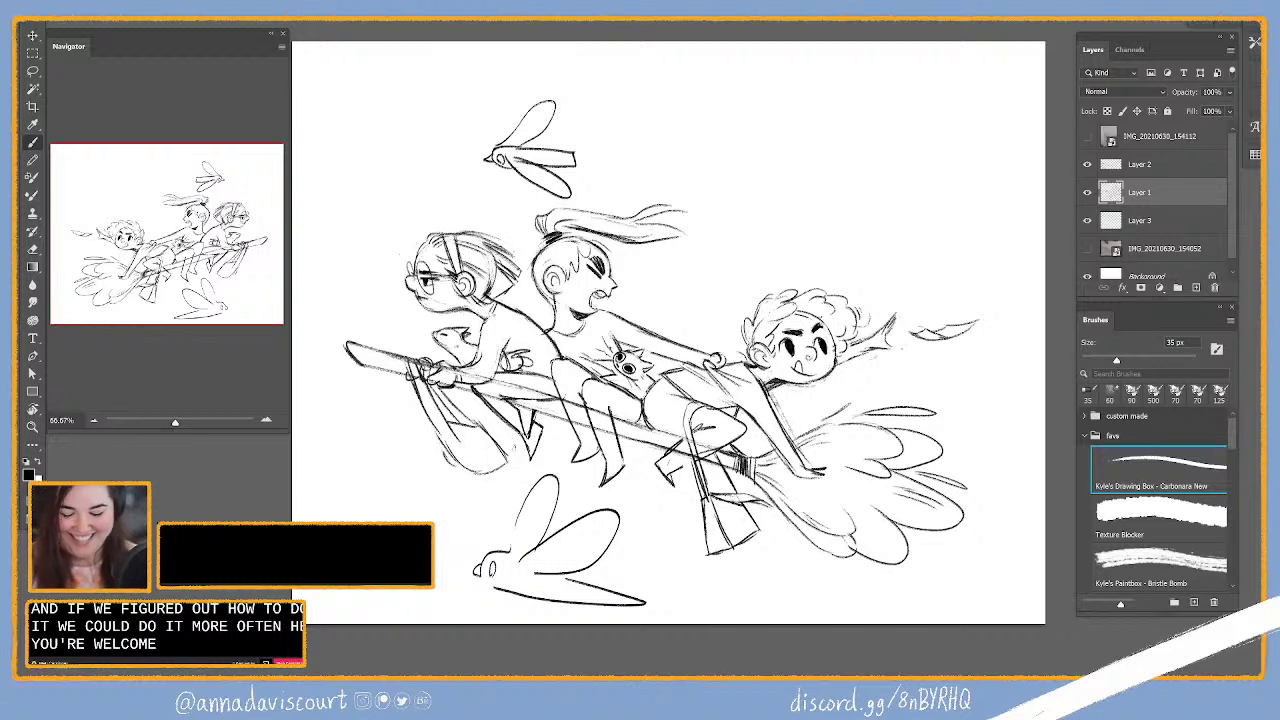
{"action": "mouse_move", "coordinate": [508, 450]}
{"action": "left_mouse_down"}
{"action": "mouse_move", "coordinate": [466, 476]}
{"action": "mouse_move", "coordinate": [500, 466]}
{"action": "left_mouse_up"}
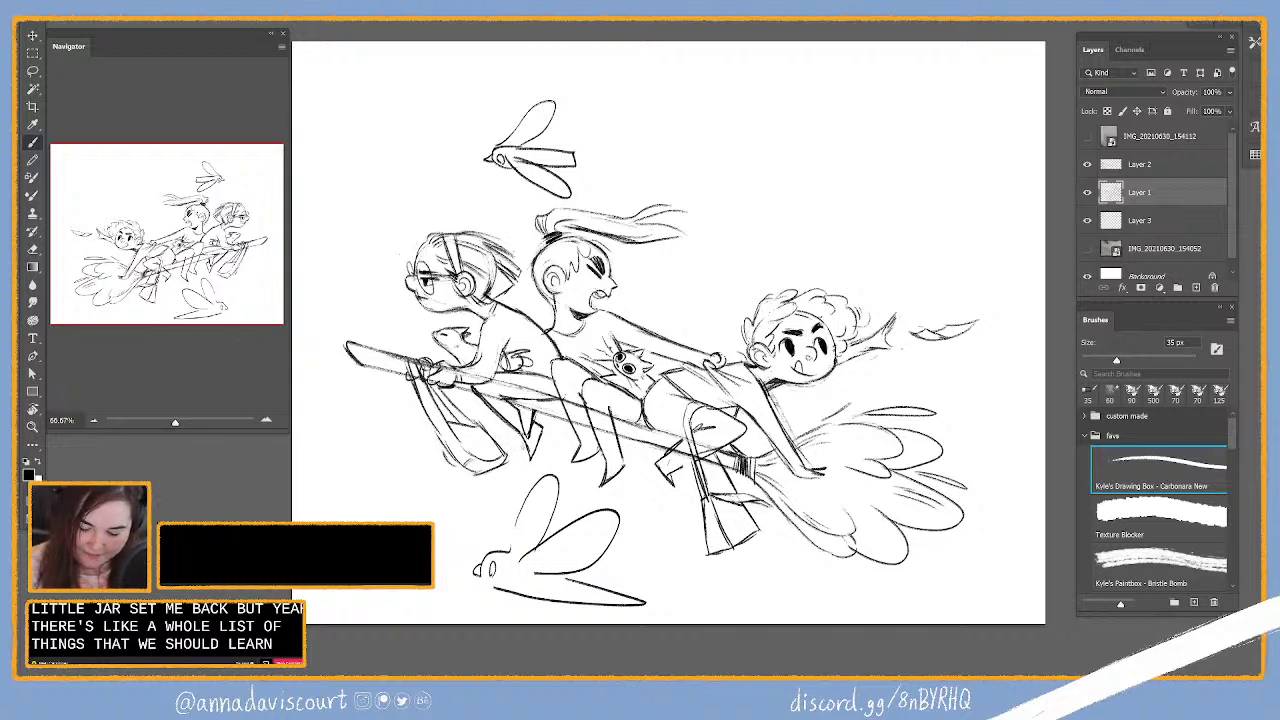
{"action": "left_click_drag", "start_coordinate": [500, 435], "coordinate": [490, 464]}
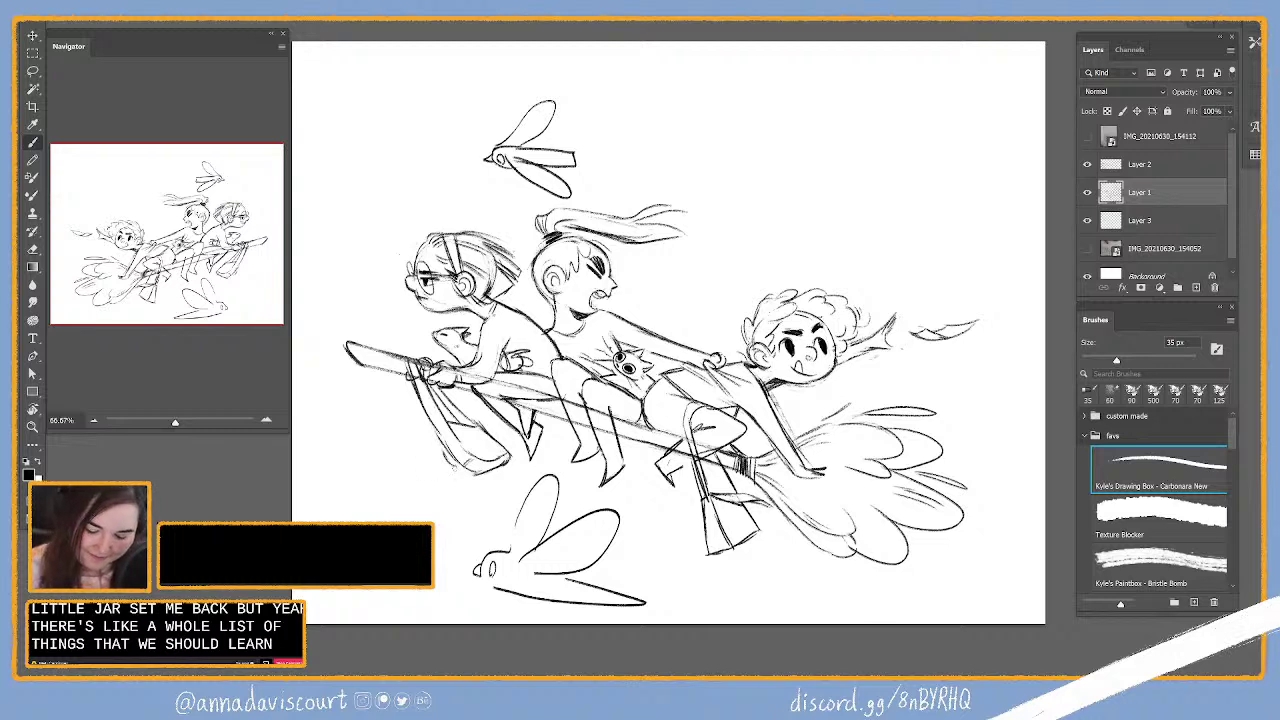
{"action": "key", "text": "e"}
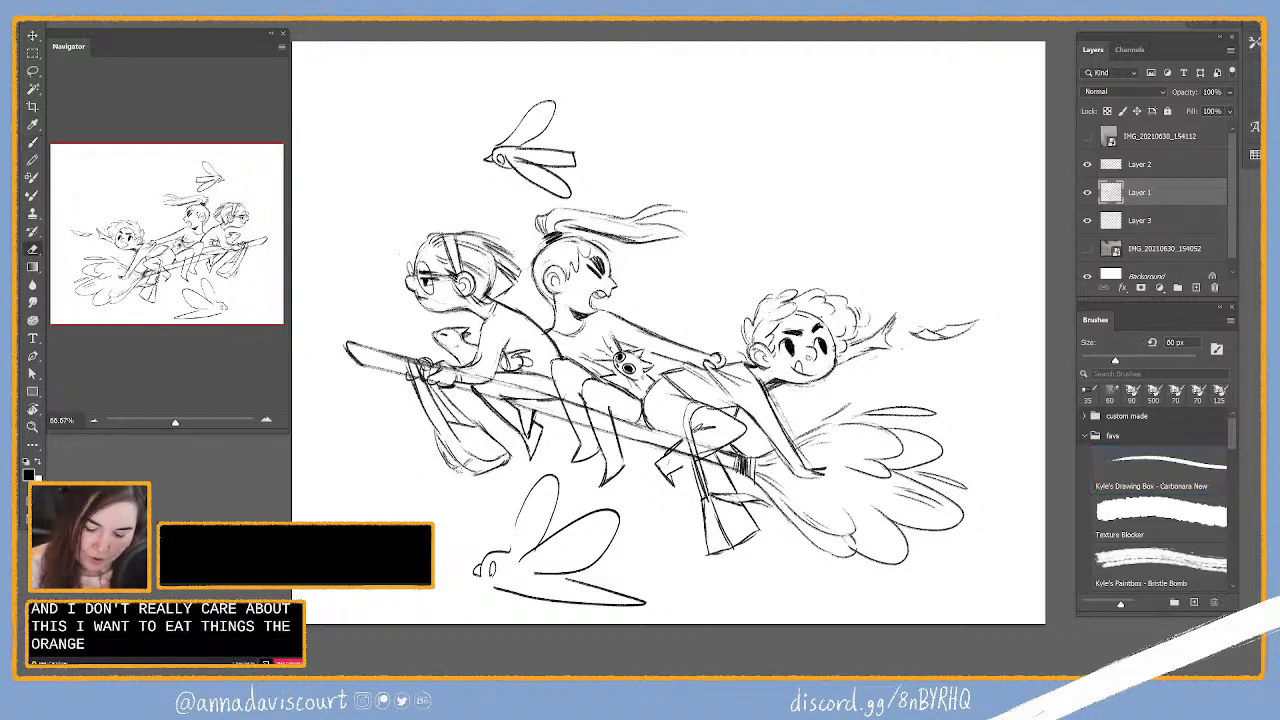
{"action": "key", "text": "b"}
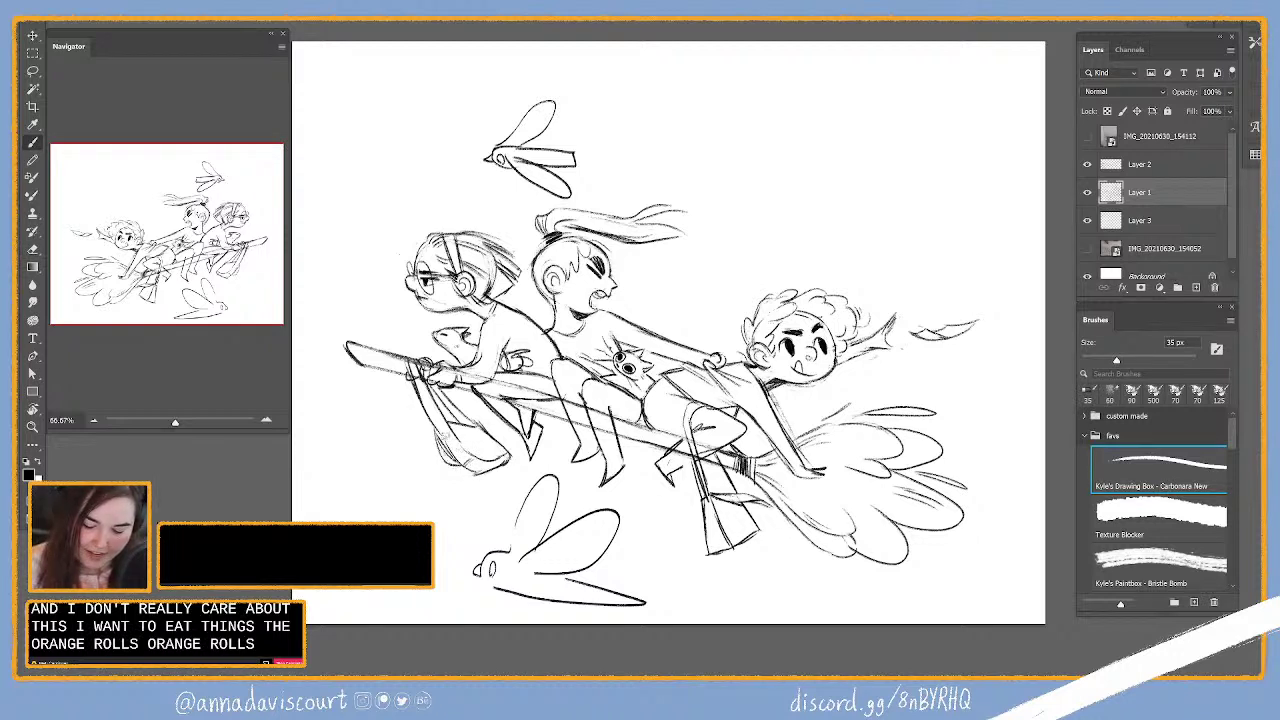
{"action": "key", "text": "e"}
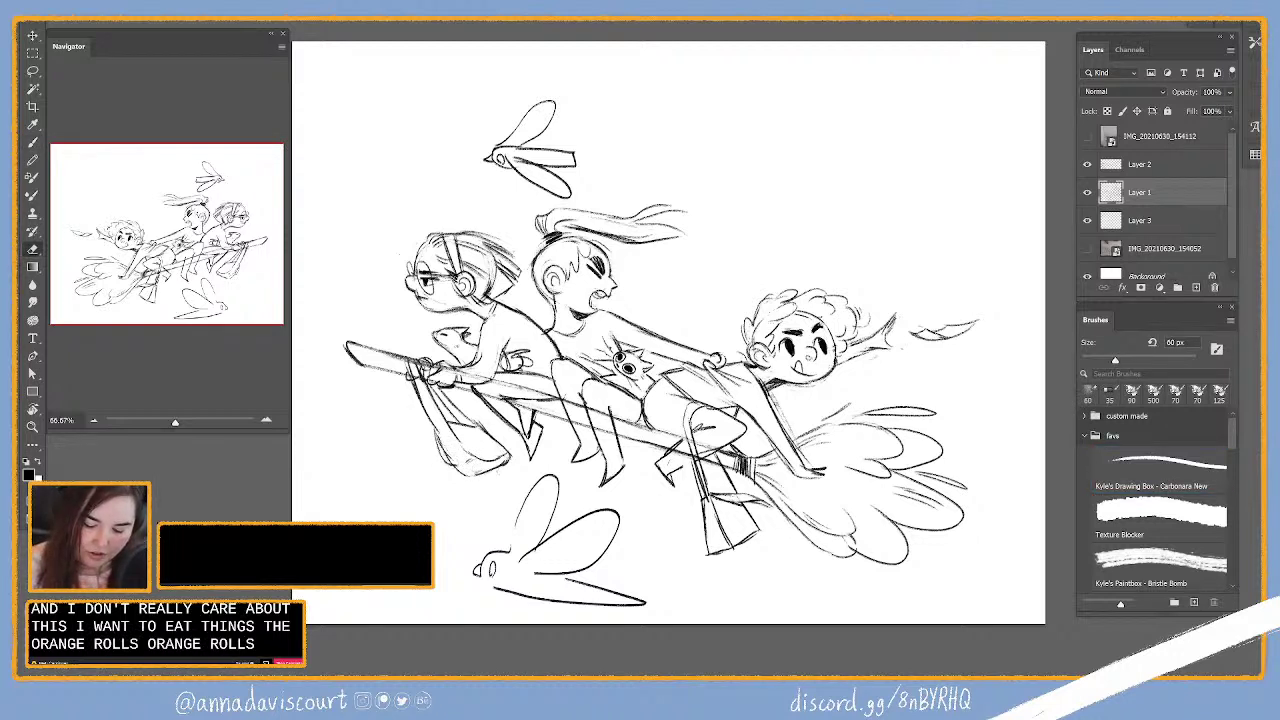
{"action": "key", "text": "b"}
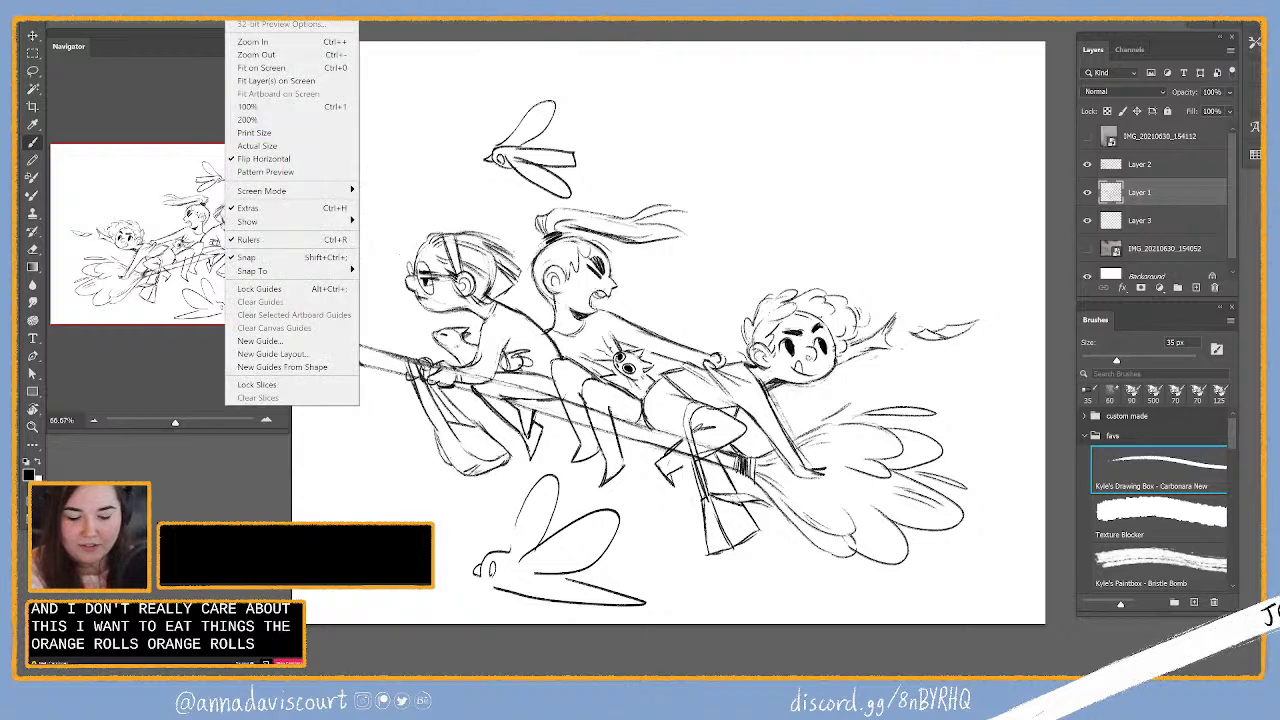
Step: Turn off the horizontal flip of the canvas view and rework the middle rider's outstretched arm and shirt with a sleeve edge and fold lines
{"action": "left_click", "coordinate": [286, 158]}
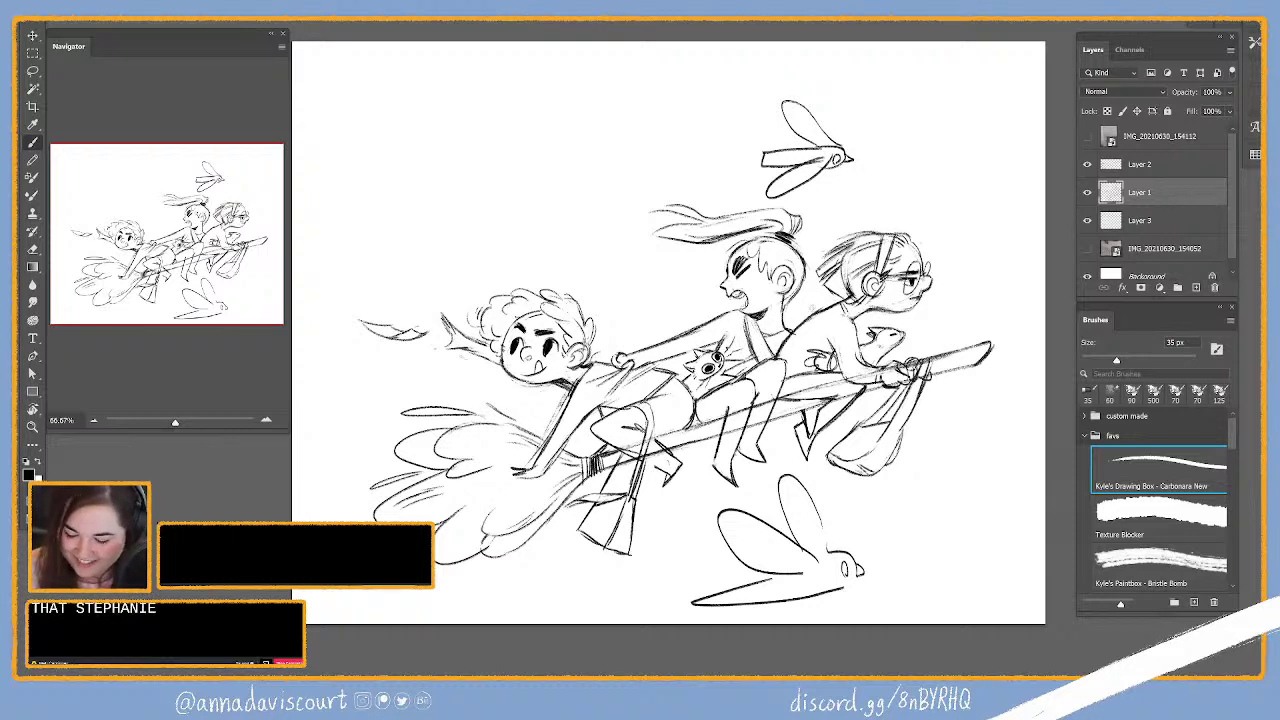
{"action": "key", "text": "e"}
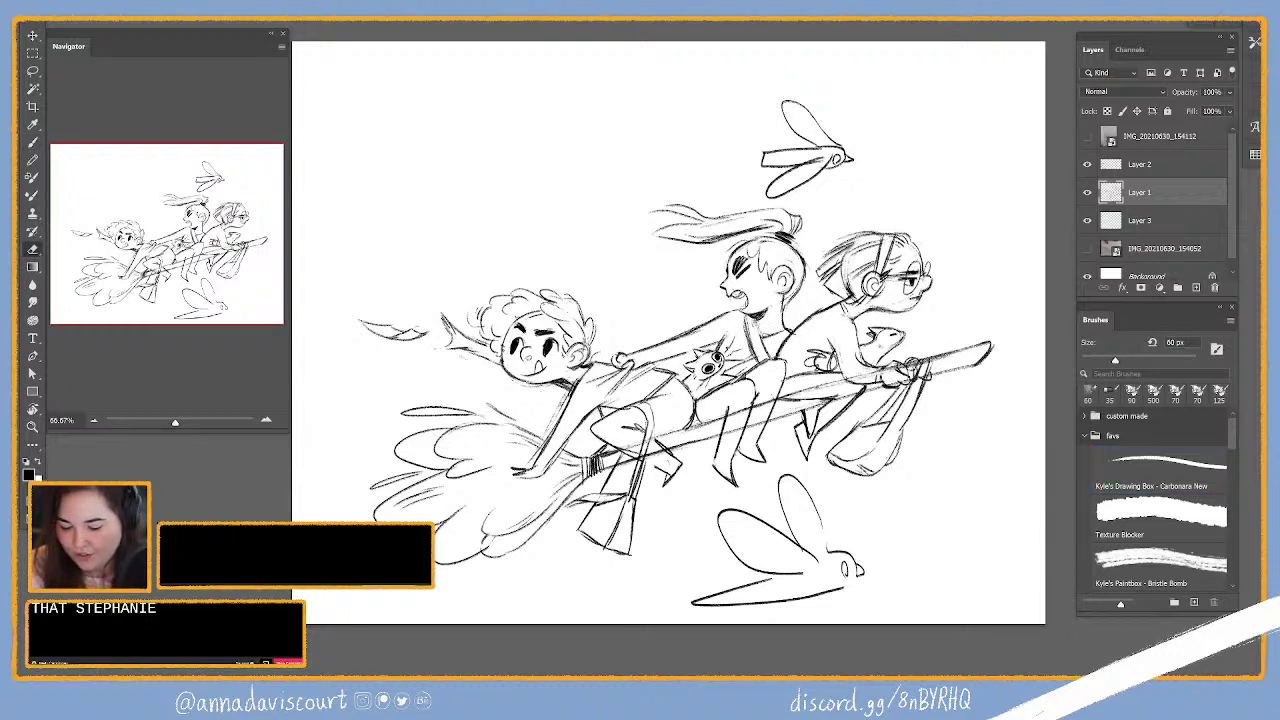
{"action": "key", "text": "b"}
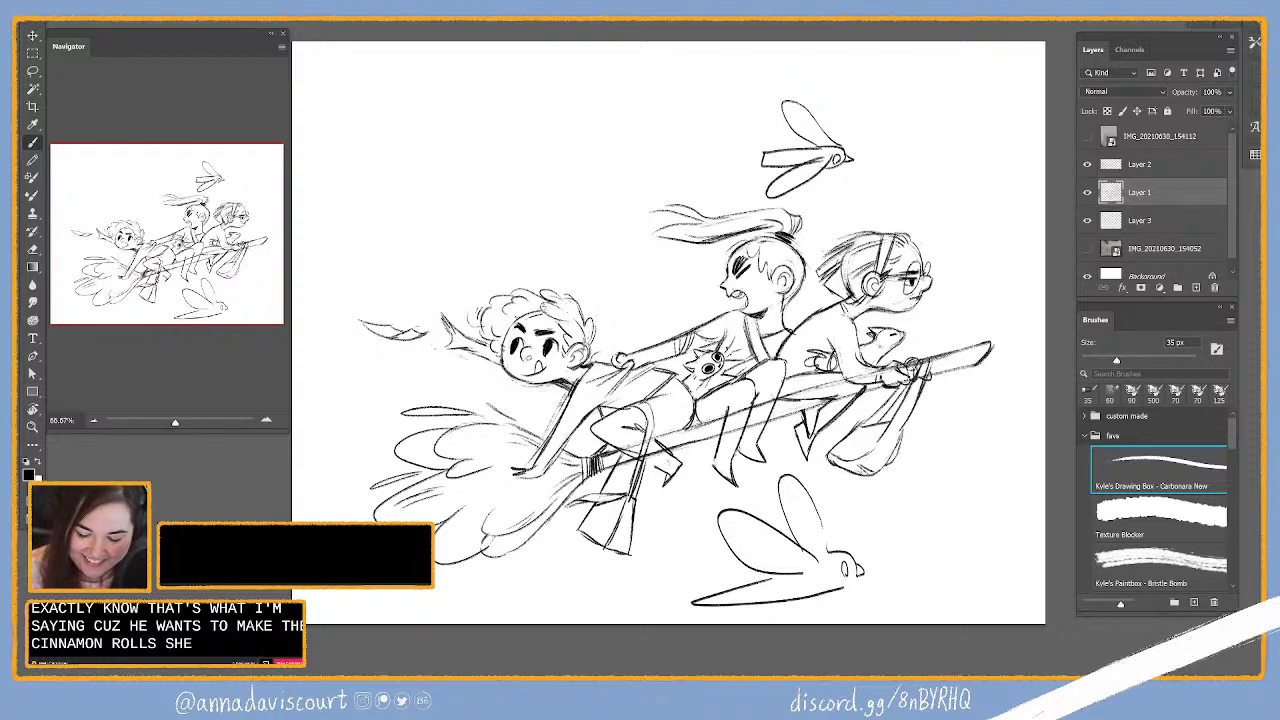
{"action": "key", "text": "e"}
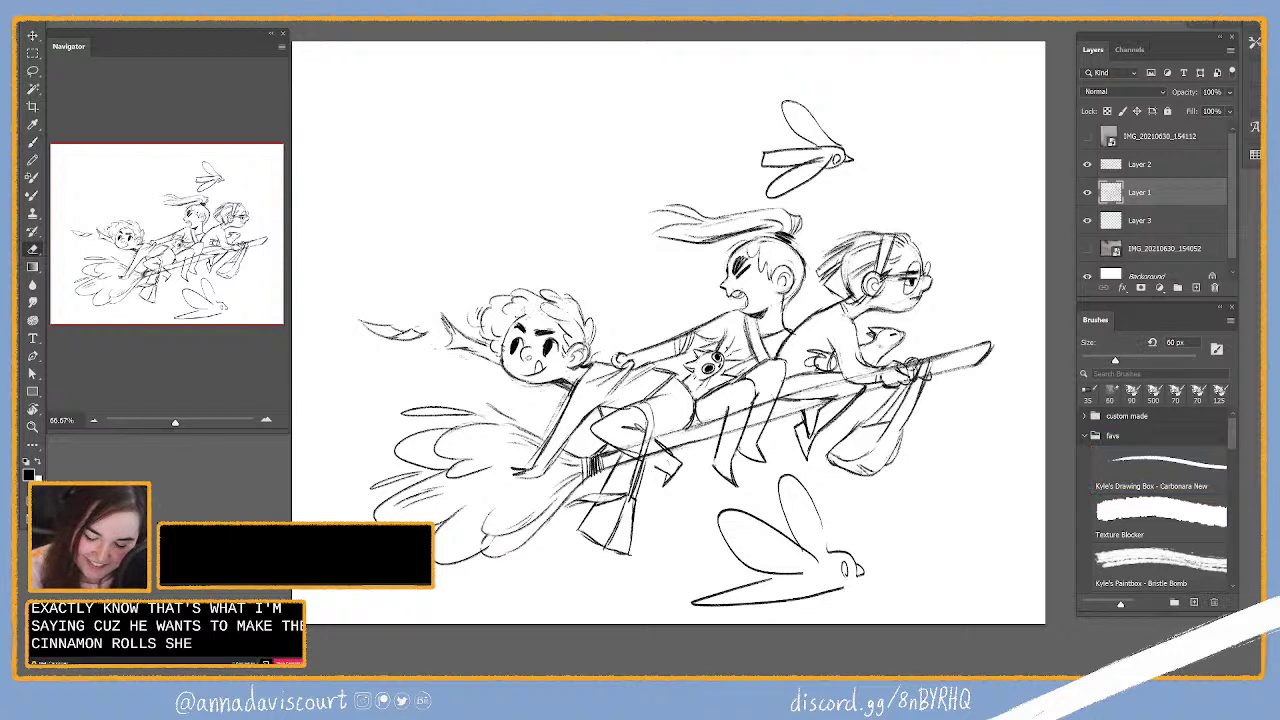
{"action": "key", "text": "b"}
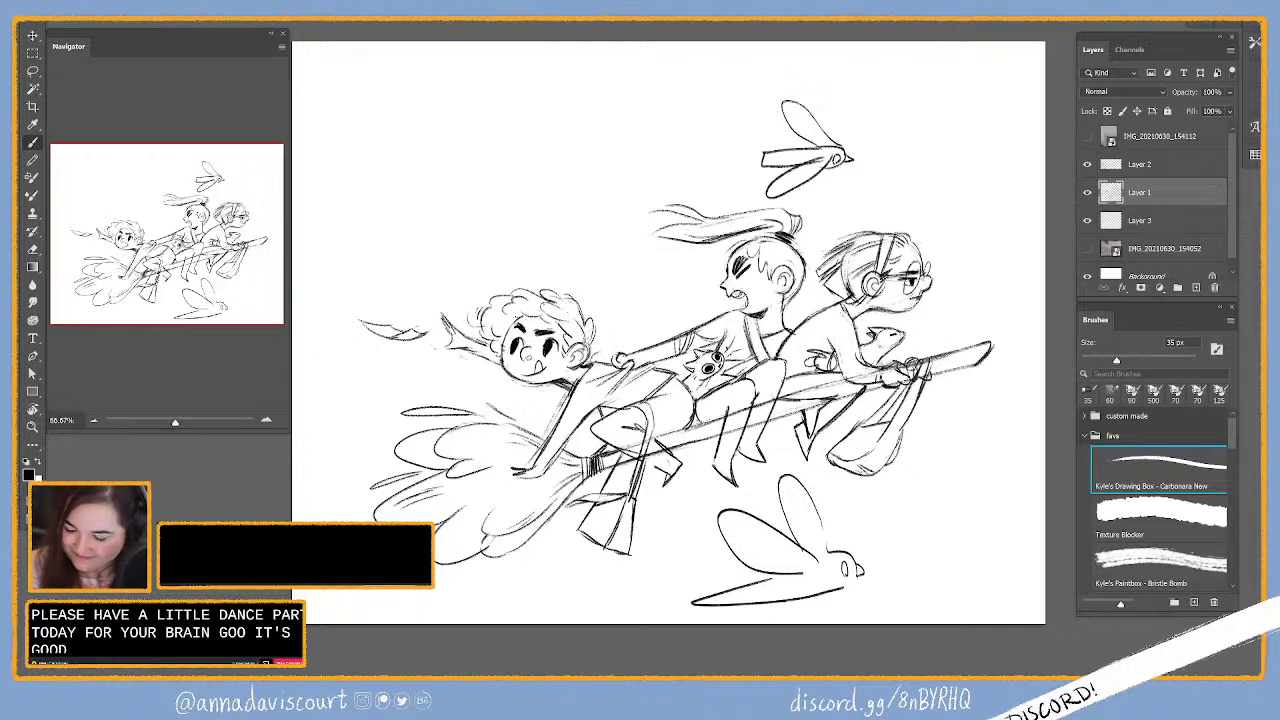
{"action": "key", "text": "e"}
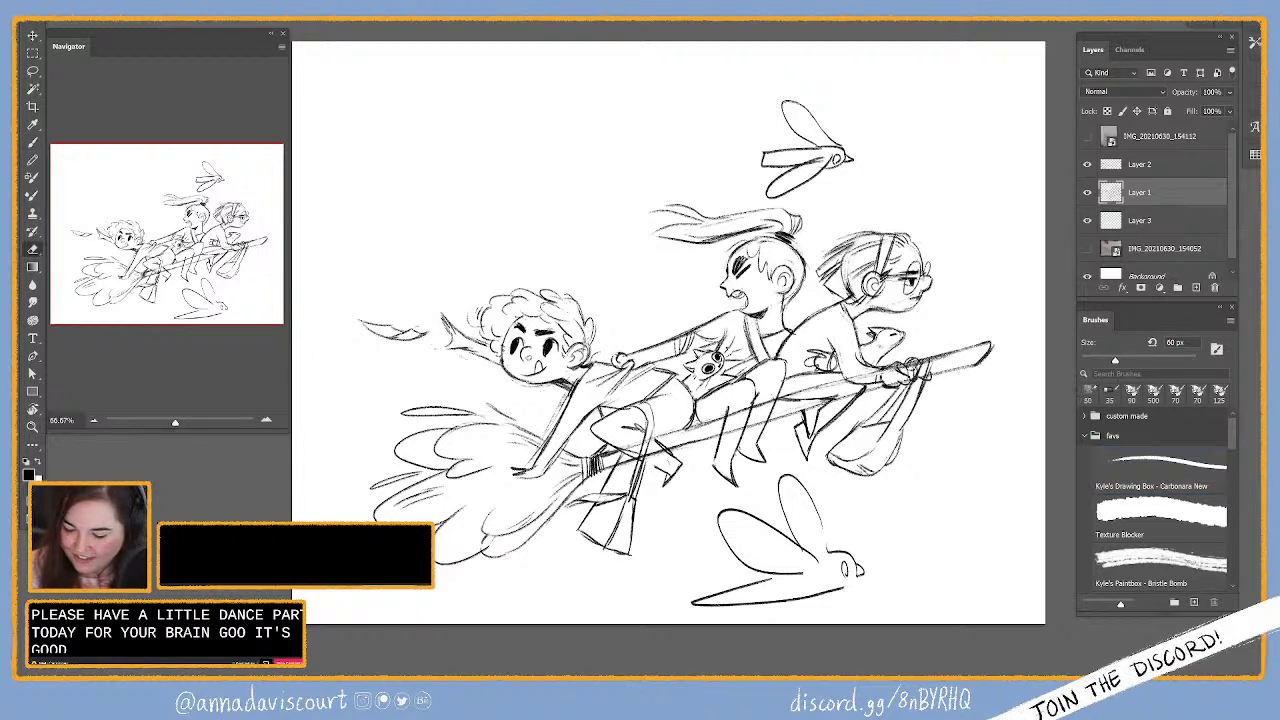
{"action": "key", "text": "b"}
{"action": "key", "text": "e"}
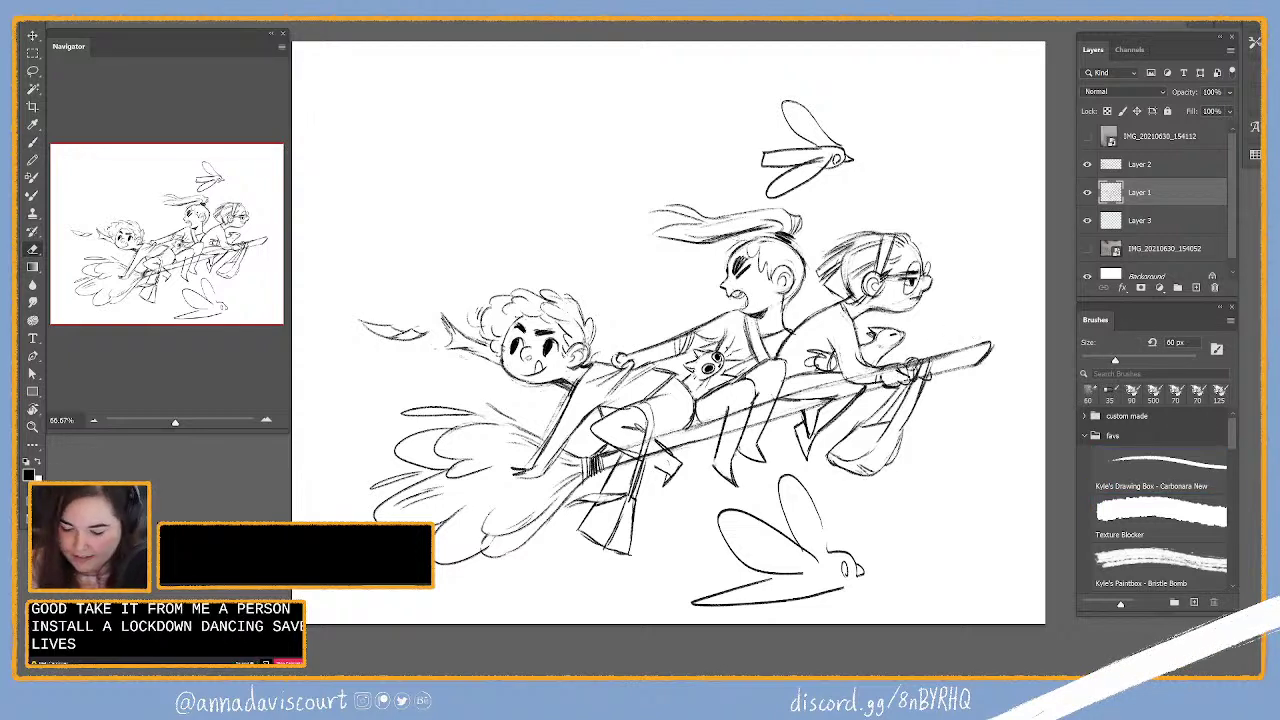
{"action": "key", "text": "b"}
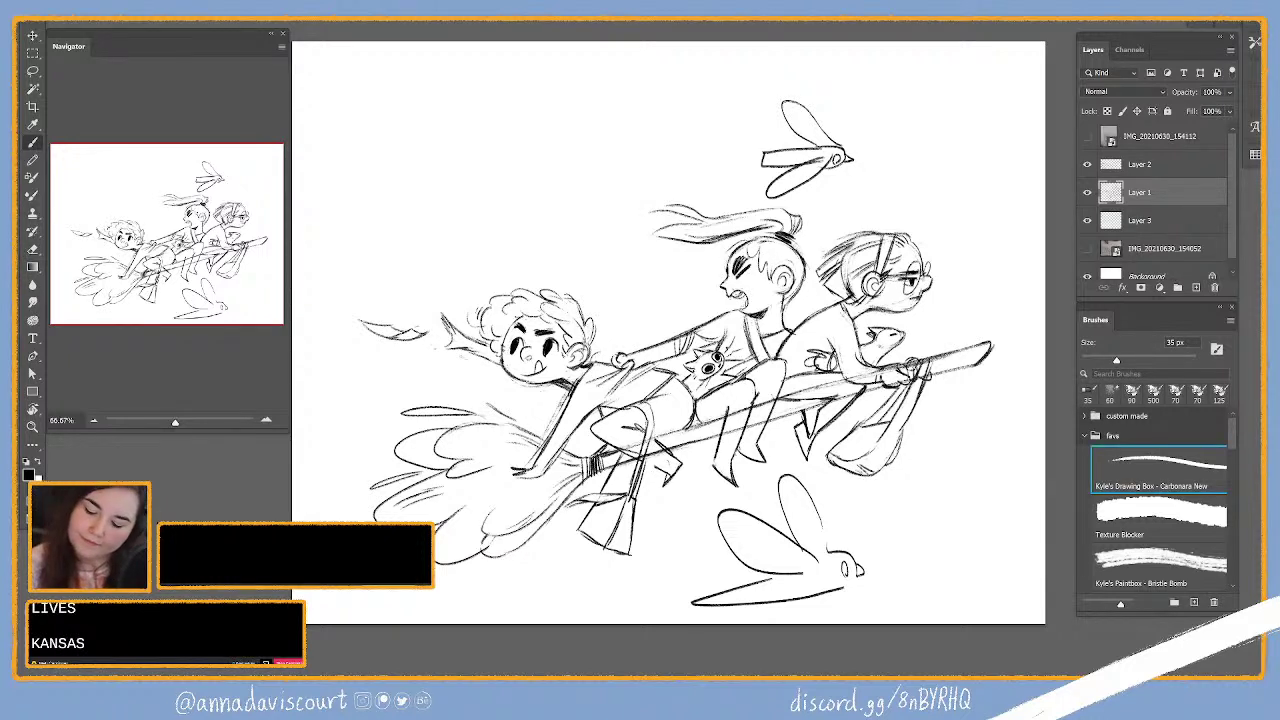
Step: Extend the middle rider's ponytail with loose wispy strands trailing behind its tip
{"action": "key", "text": "e"}
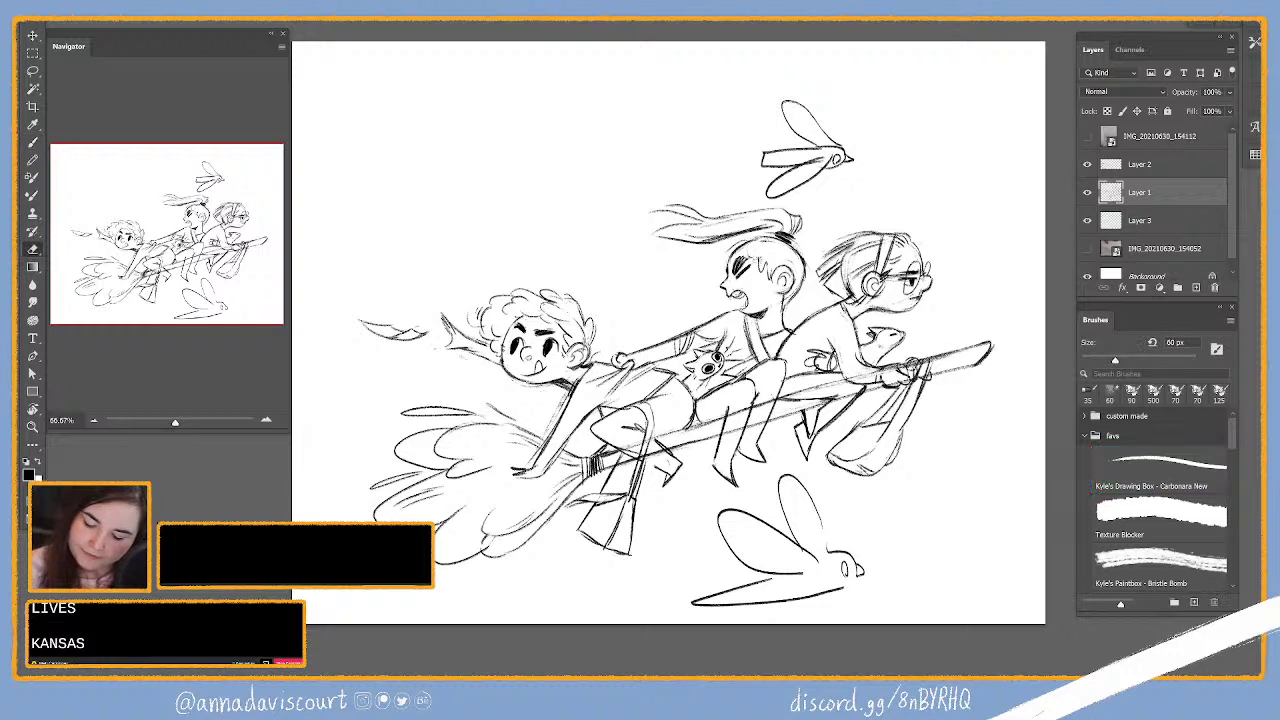
{"action": "key", "text": "b"}
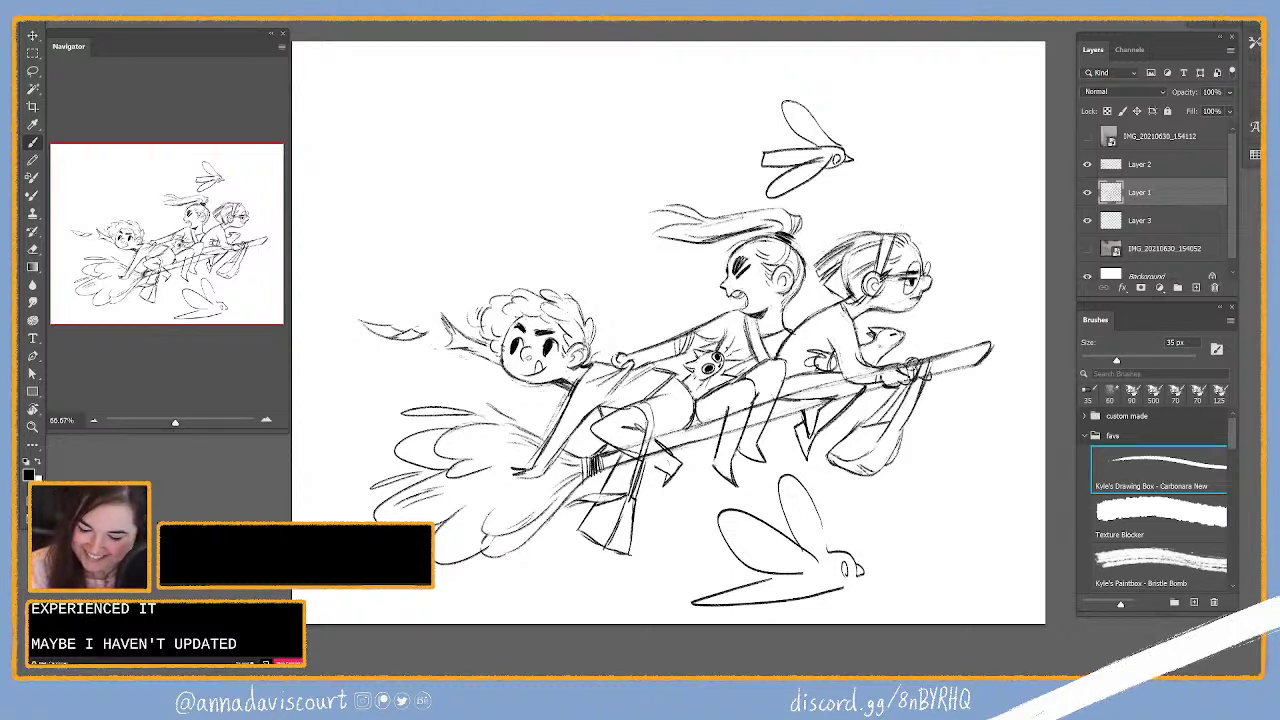
{"action": "left_click_drag", "start_coordinate": [652, 214], "coordinate": [632, 217]}
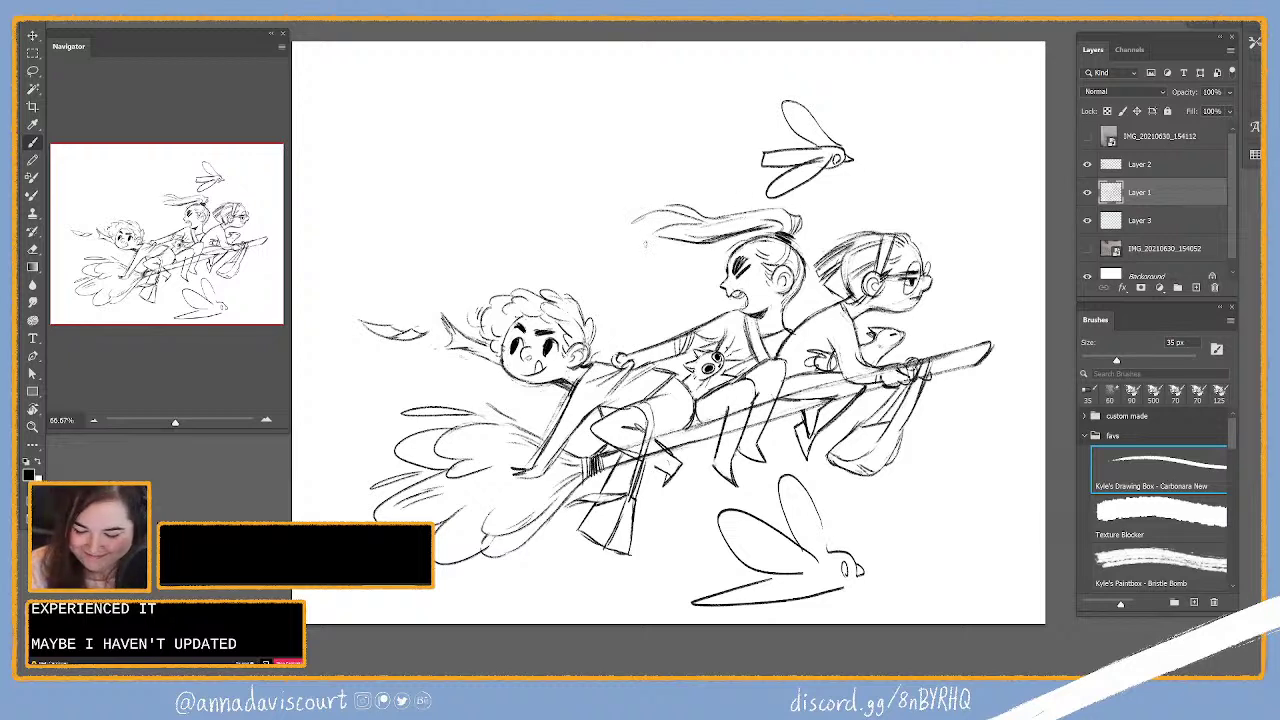
{"action": "left_click_drag", "start_coordinate": [645, 243], "coordinate": [641, 238]}
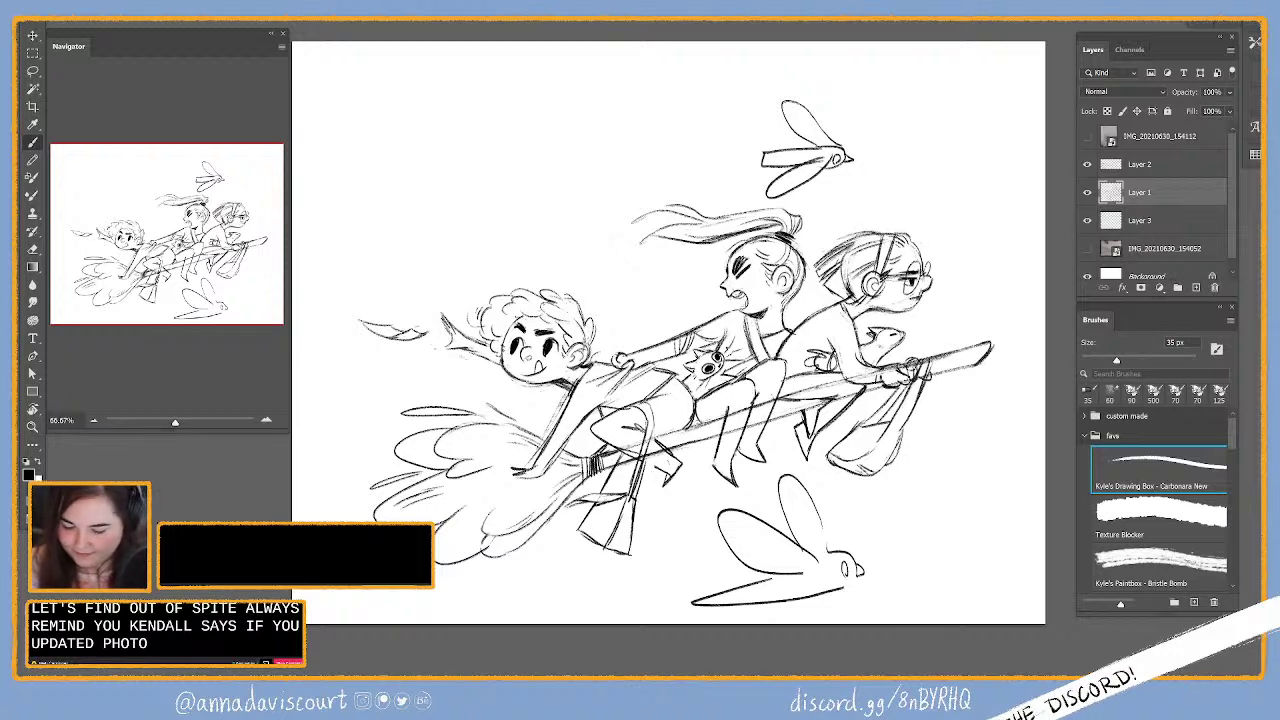
Step: Refine the middle rider's open mouth and shirt lines, alternating between erasing and sketching on Layer 1
{"action": "key", "text": "e"}
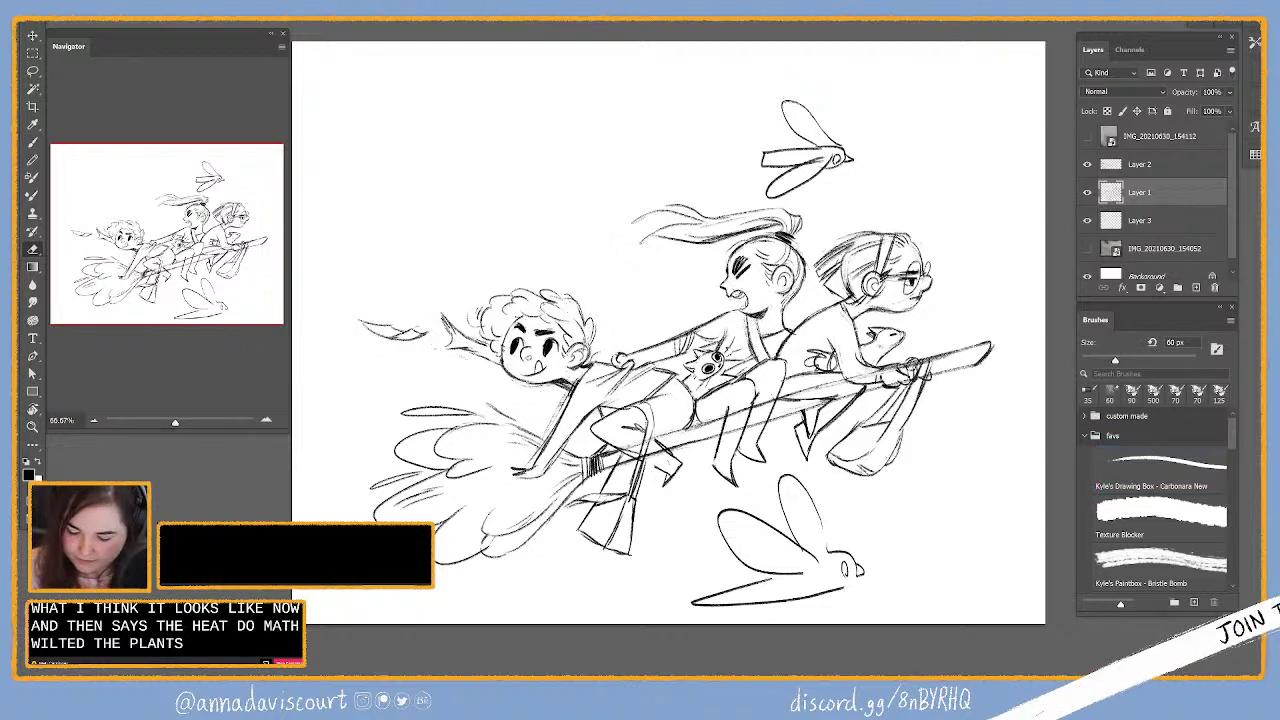
{"action": "key", "text": "b"}
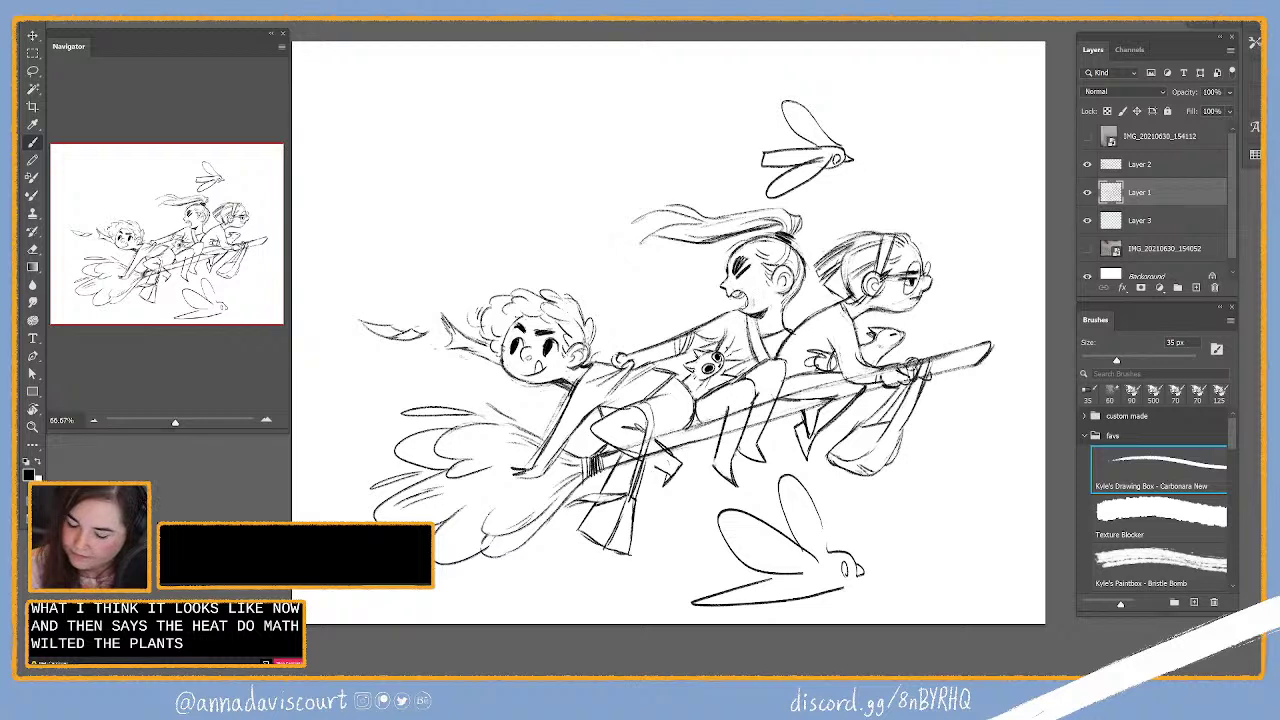
{"action": "key", "text": "e"}
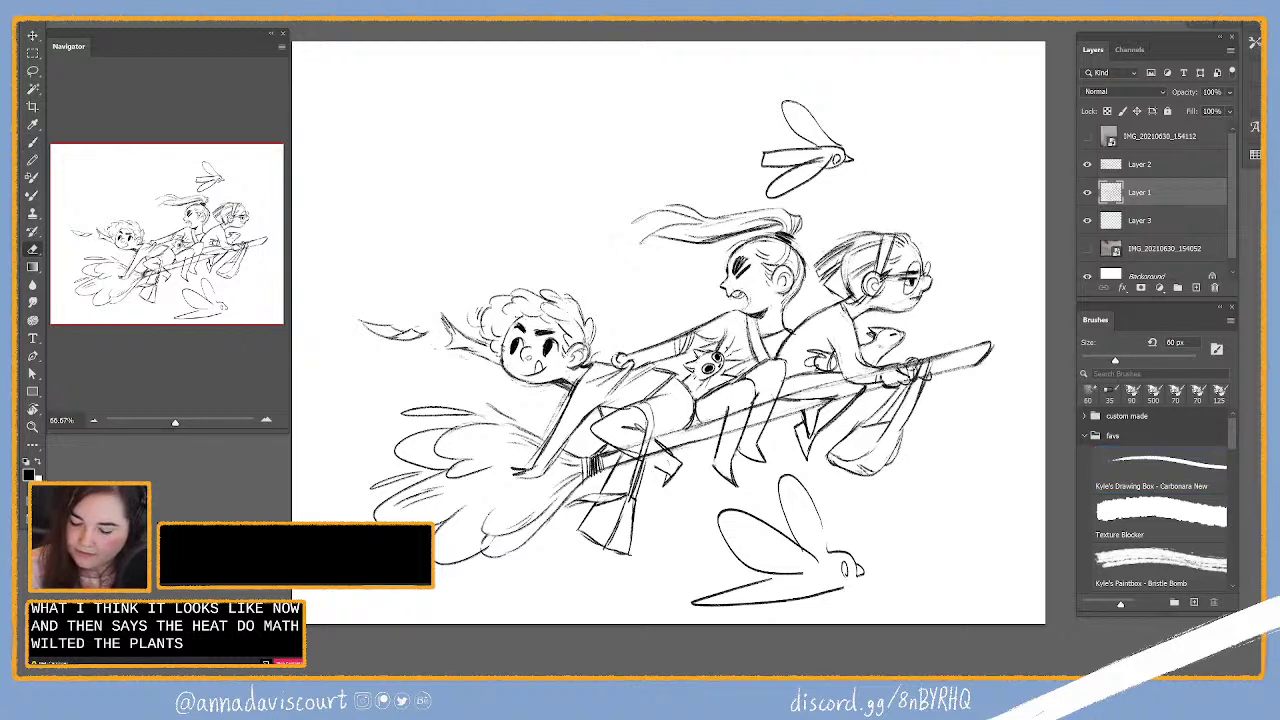
{"action": "key", "text": "b"}
{"action": "key", "text": "e"}
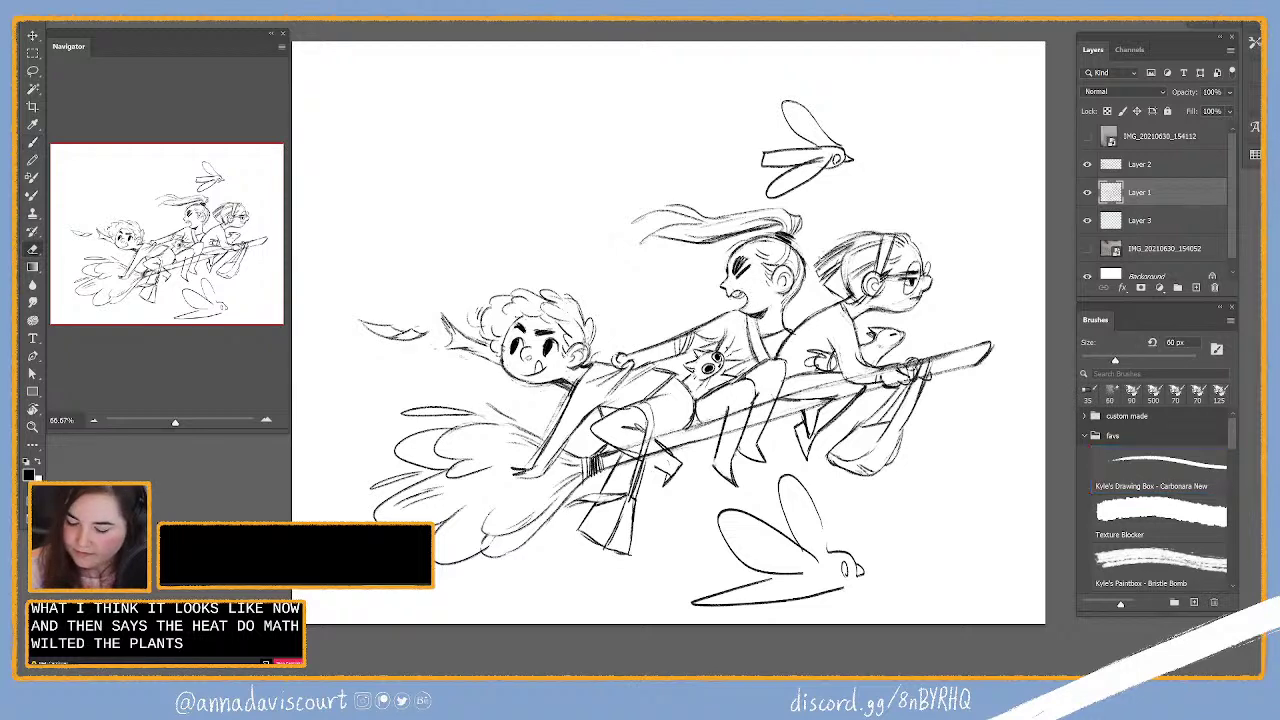
{"action": "key", "text": "b"}
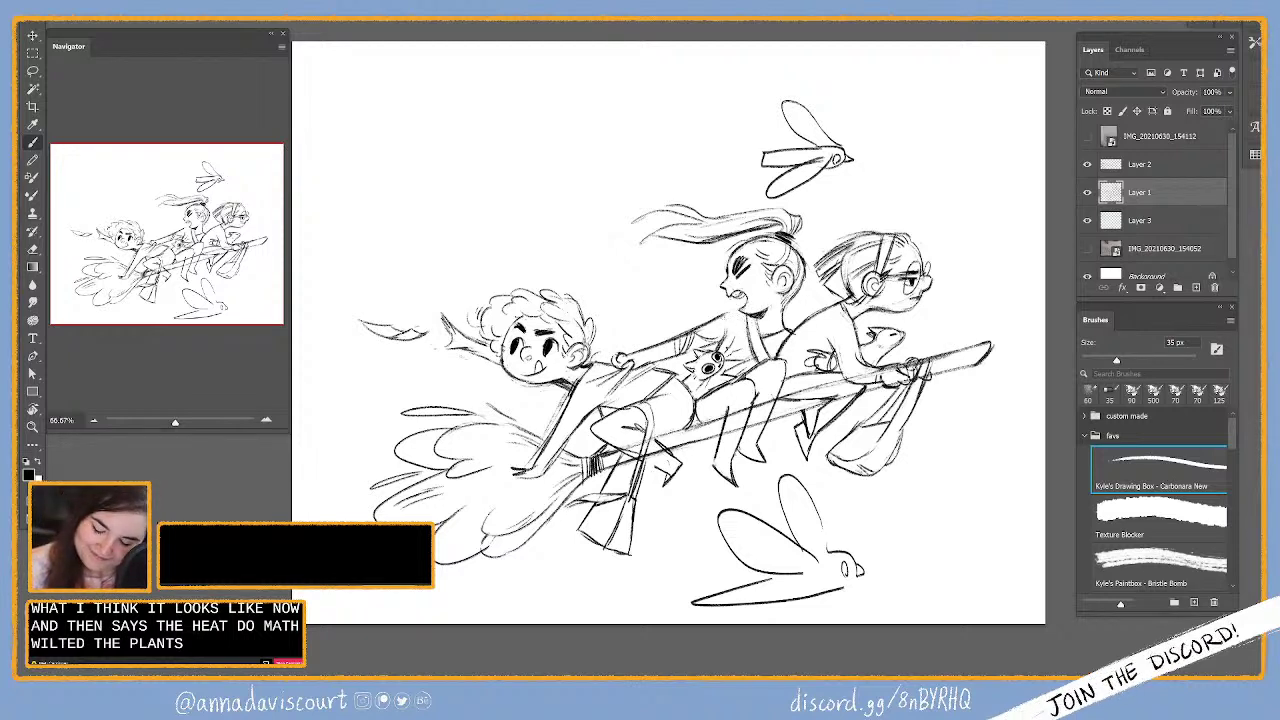
{"action": "key", "text": "e"}
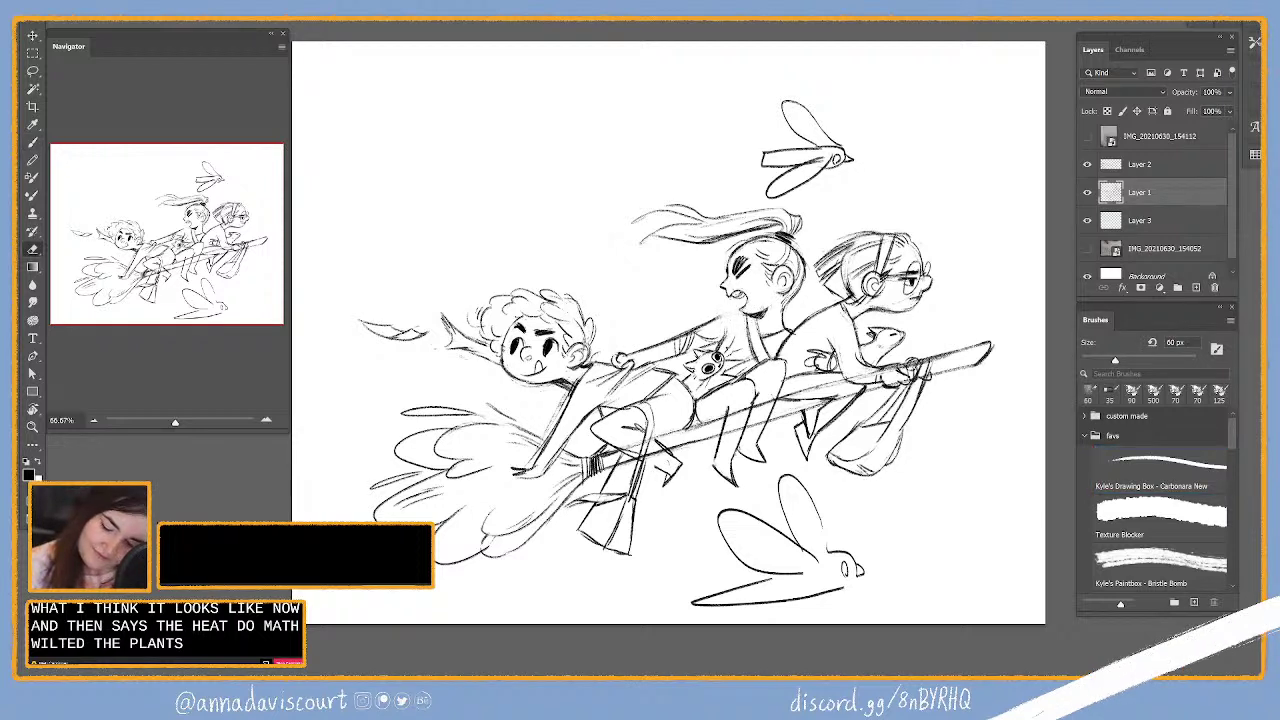
{"action": "key", "text": "b"}
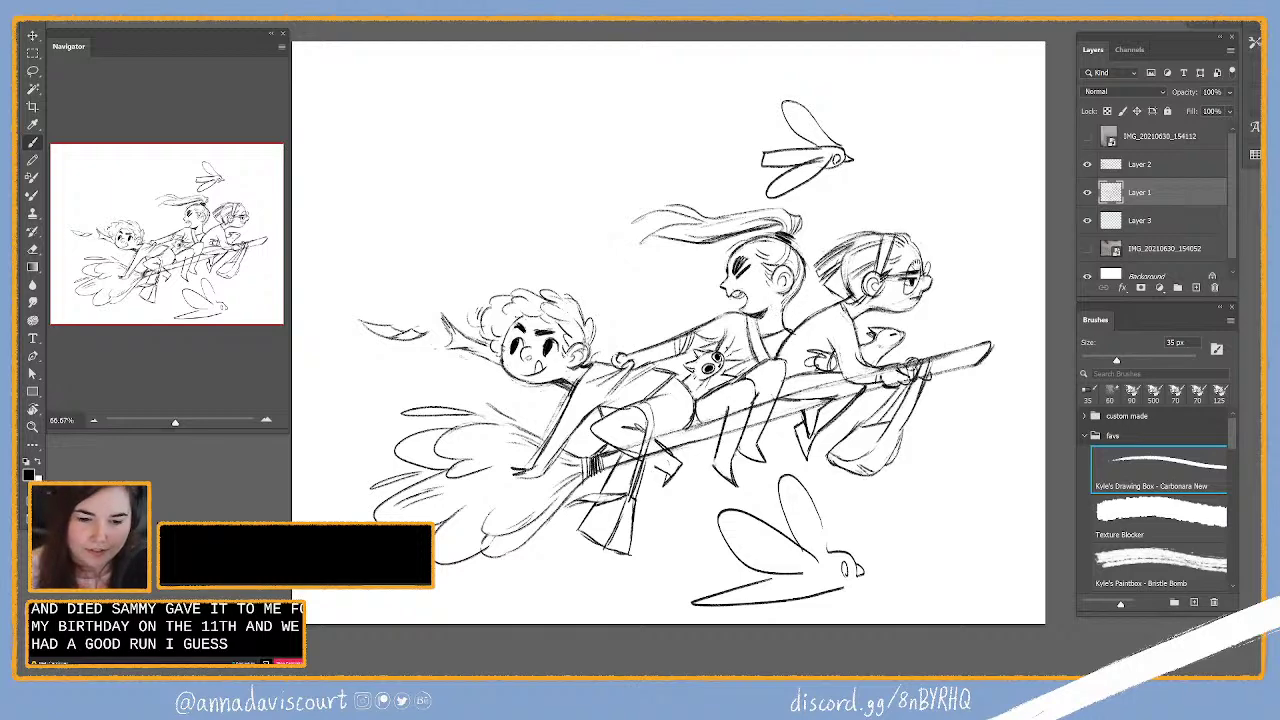
Step: Rework the front rider's forearm and cuff lines near the broom handle, cleaning up stray marks
{"action": "left_click_drag", "start_coordinate": [915, 265], "coordinate": [937, 222]}
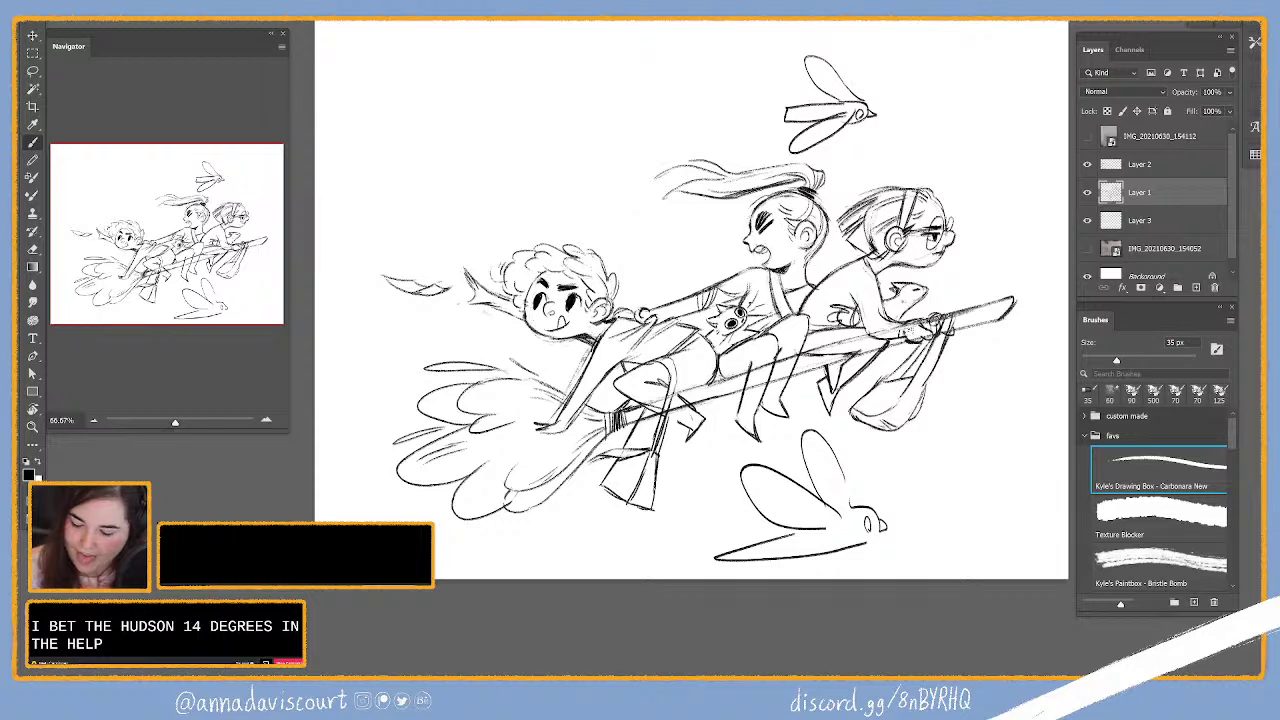
{"action": "key", "text": "e"}
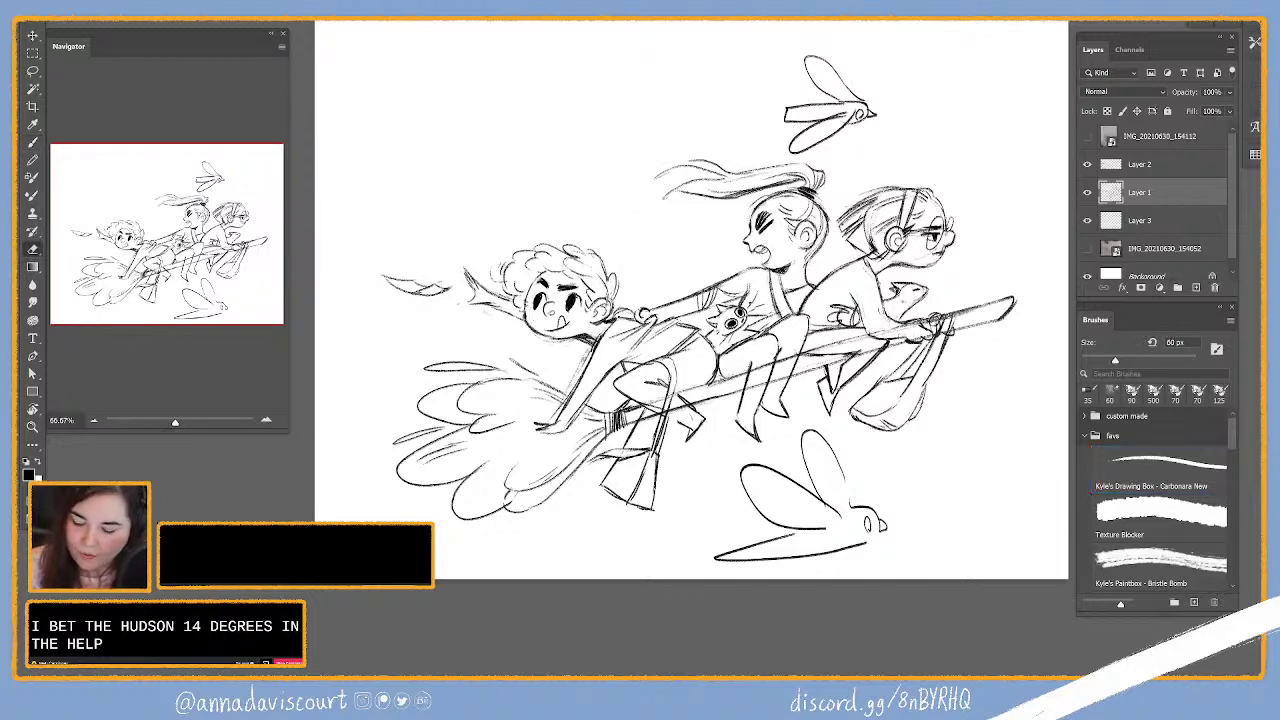
{"action": "key", "text": "b"}
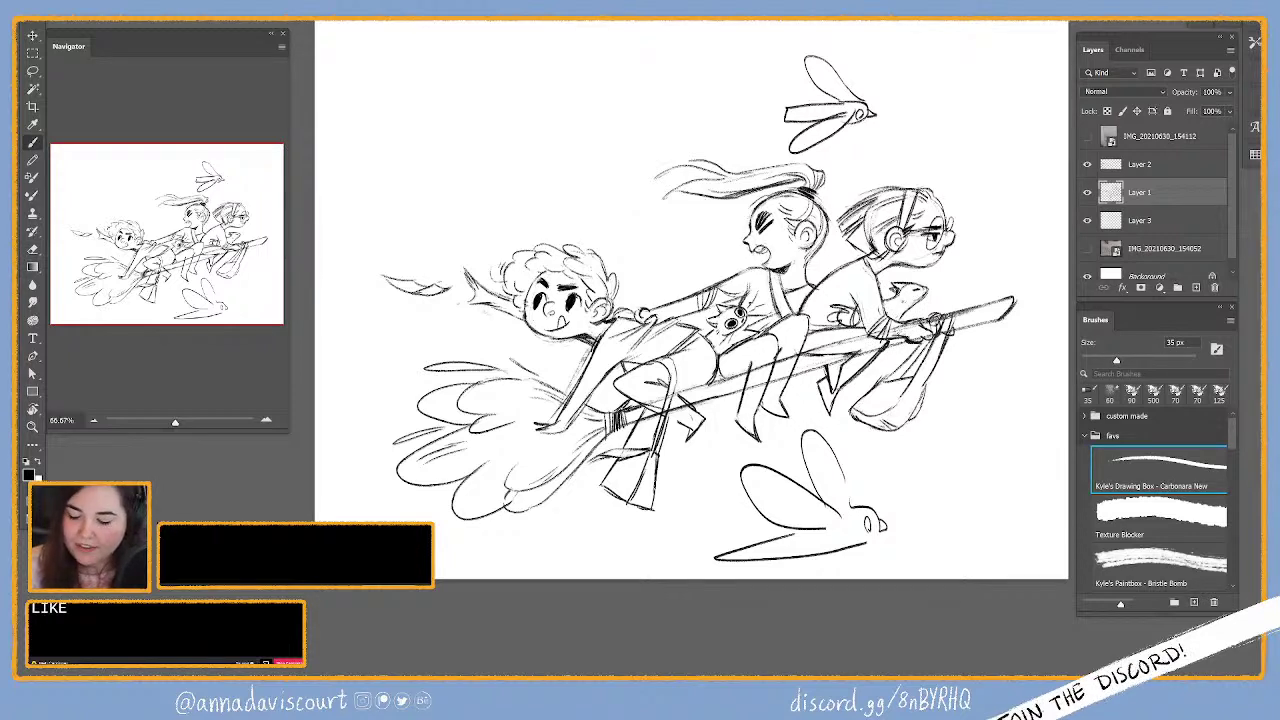
{"action": "key", "text": "Tab"}
{"action": "key", "text": "Tab"}
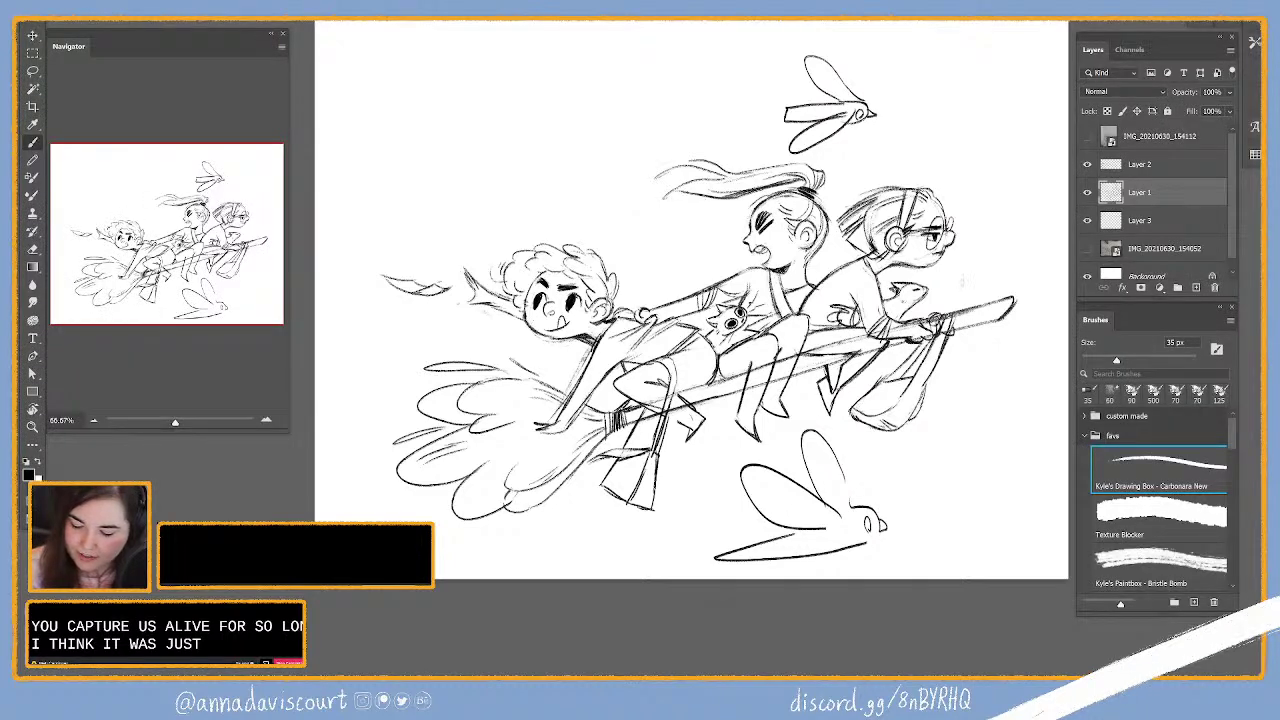
{"action": "key", "text": "e"}
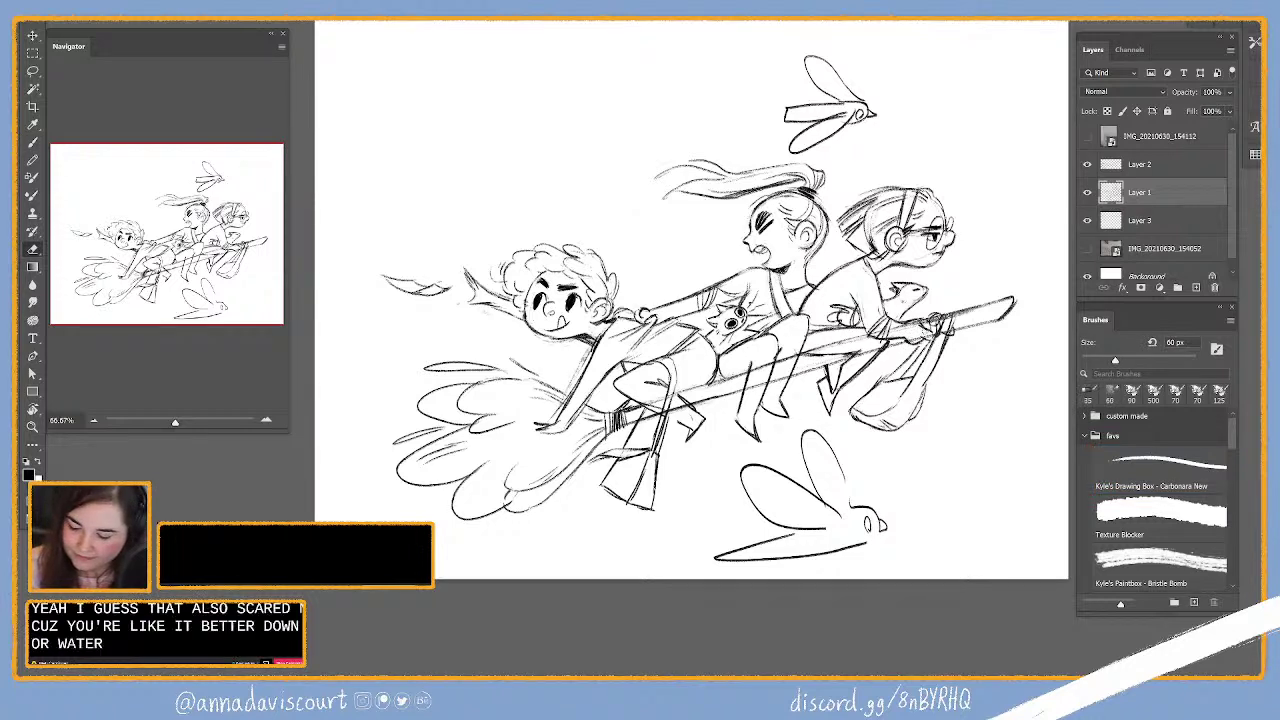
{"action": "key", "text": "b"}
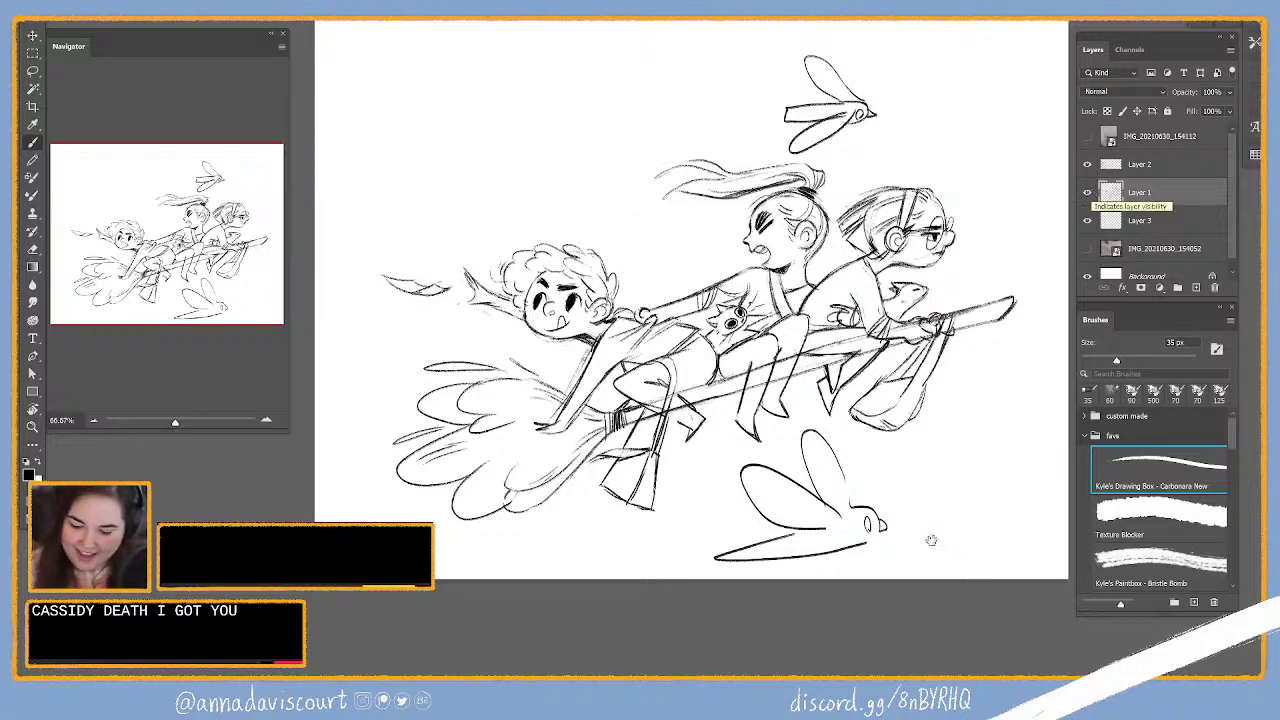
Step: Select the bird above the riders, move it into the empty area above the curly-haired rider, and deselect it
{"action": "left_click_drag", "start_coordinate": [937, 541], "coordinate": [925, 555]}
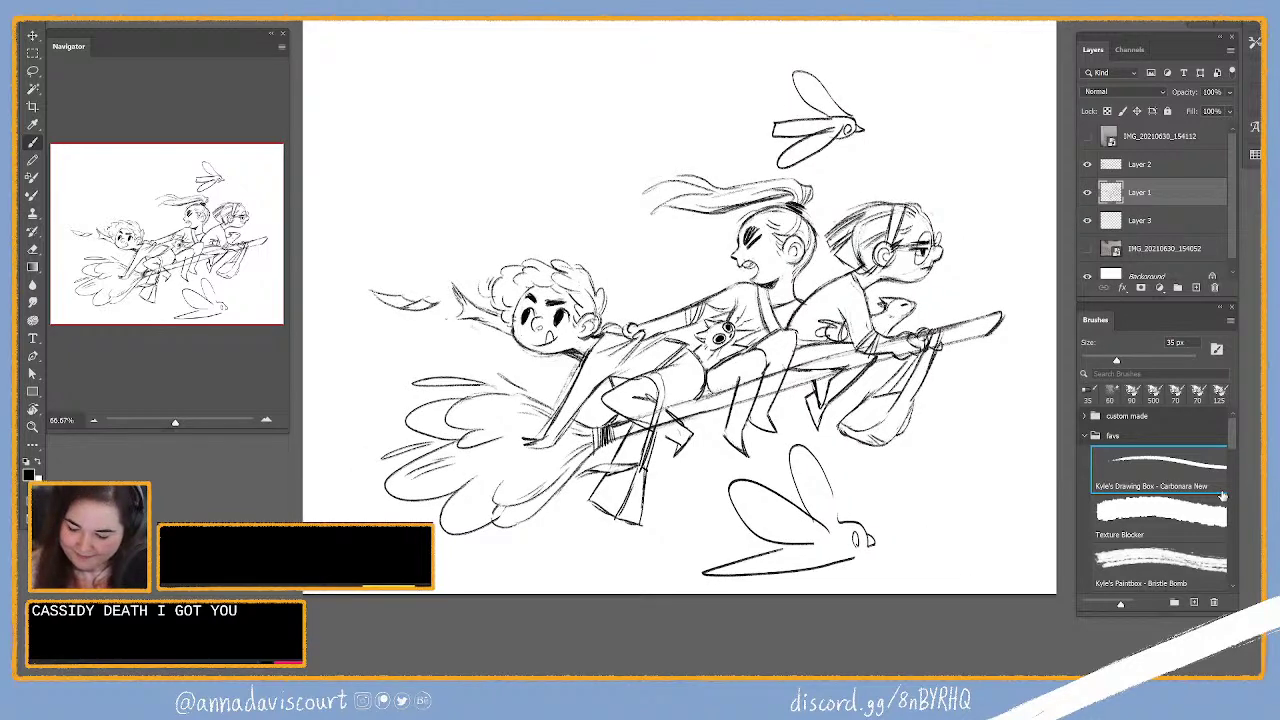
{"action": "left_click", "coordinate": [1090, 193]}
{"action": "key", "text": "ctrl+z"}
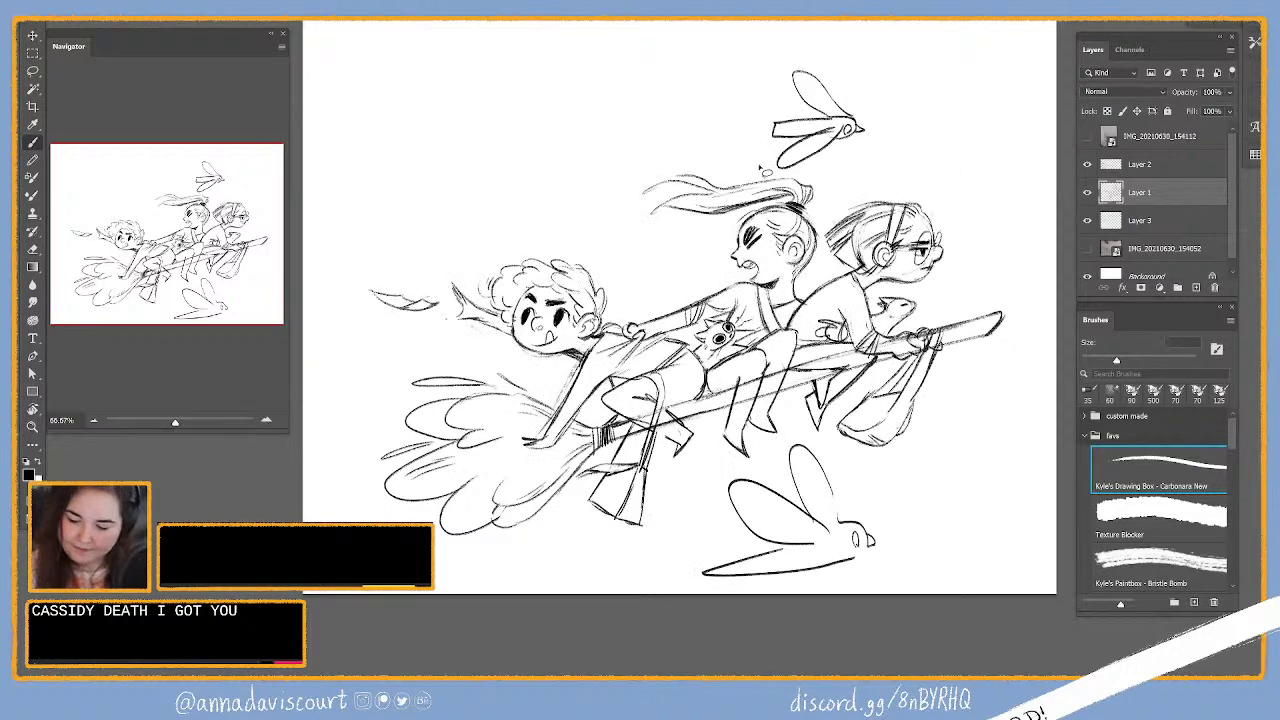
{"action": "mouse_move", "coordinate": [903, 145]}
{"action": "left_mouse_down"}
{"action": "mouse_move", "coordinate": [894, 78]}
{"action": "mouse_move", "coordinate": [873, 126]}
{"action": "mouse_move", "coordinate": [816, 113]}
{"action": "left_mouse_up"}
{"action": "left_click_drag", "start_coordinate": [520, 143], "coordinate": [558, 136]}
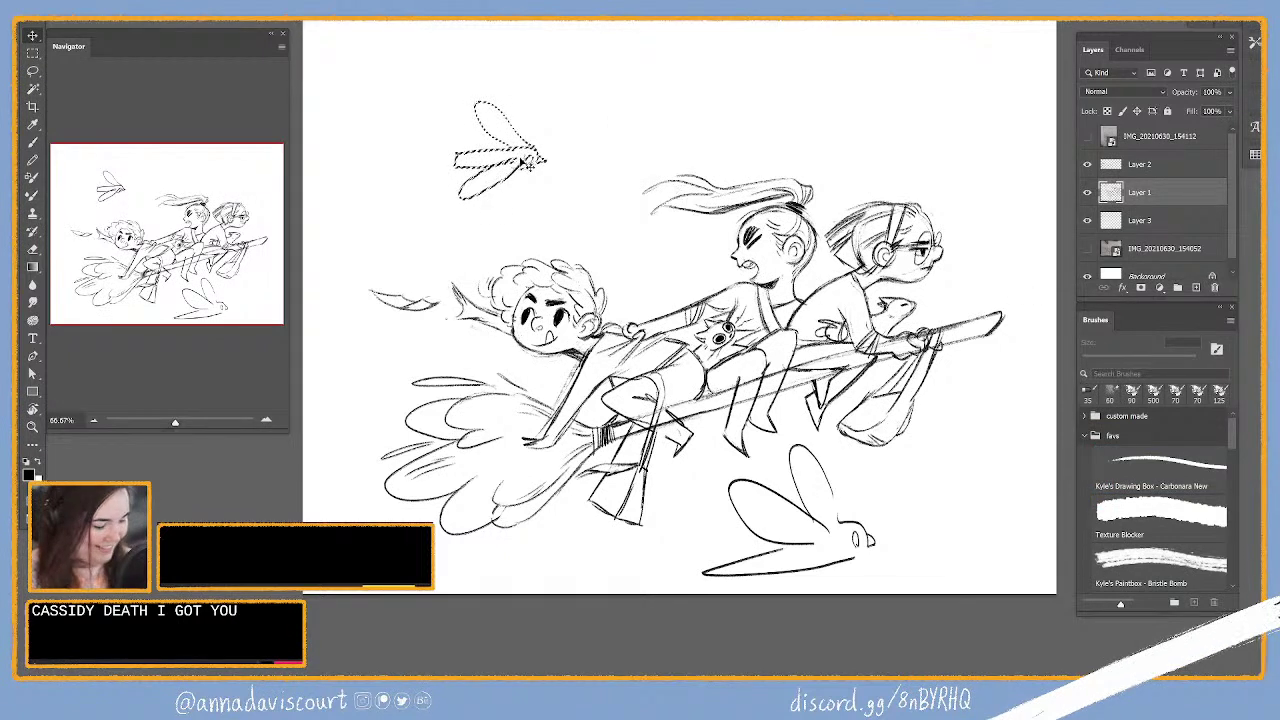
{"action": "left_click_drag", "start_coordinate": [558, 101], "coordinate": [515, 106]}
{"action": "key", "text": "ctrl+d"}
{"action": "key", "text": "b"}
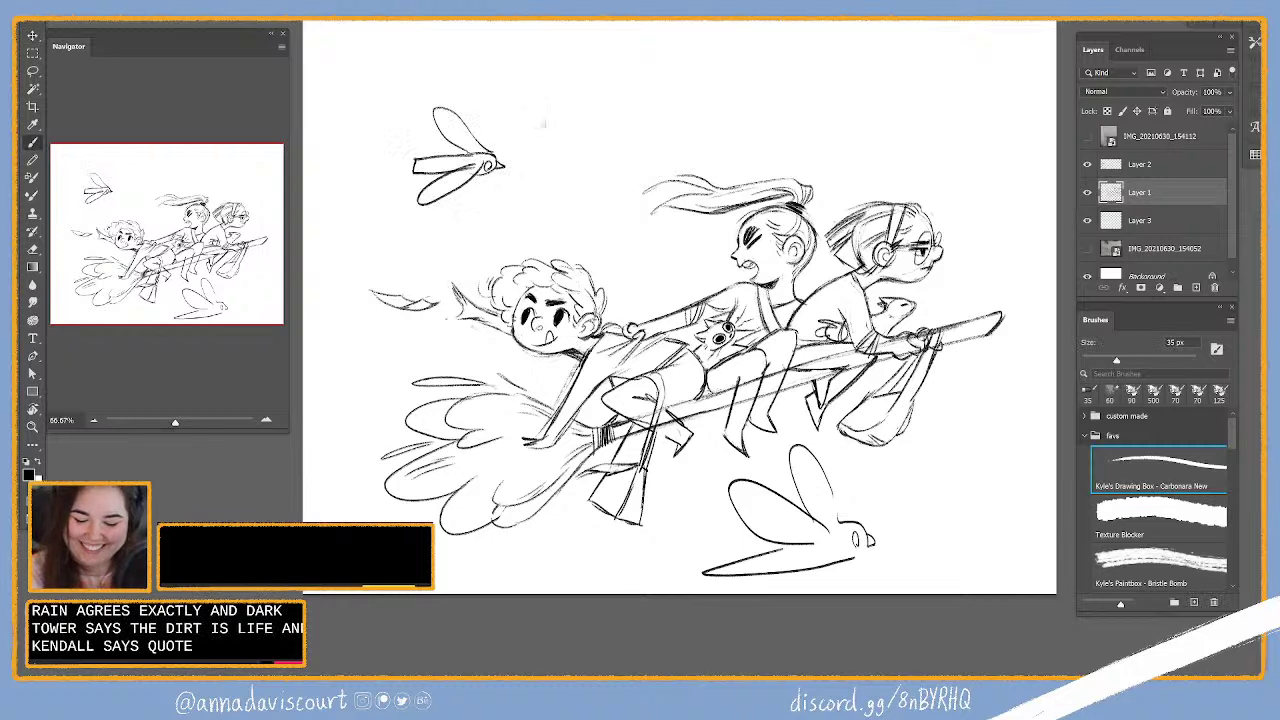
Step: Sketch a smaller second bird just above and ahead of the moved bird, and tidy its lines with the Eraser
{"action": "left_click_drag", "start_coordinate": [530, 93], "coordinate": [555, 118]}
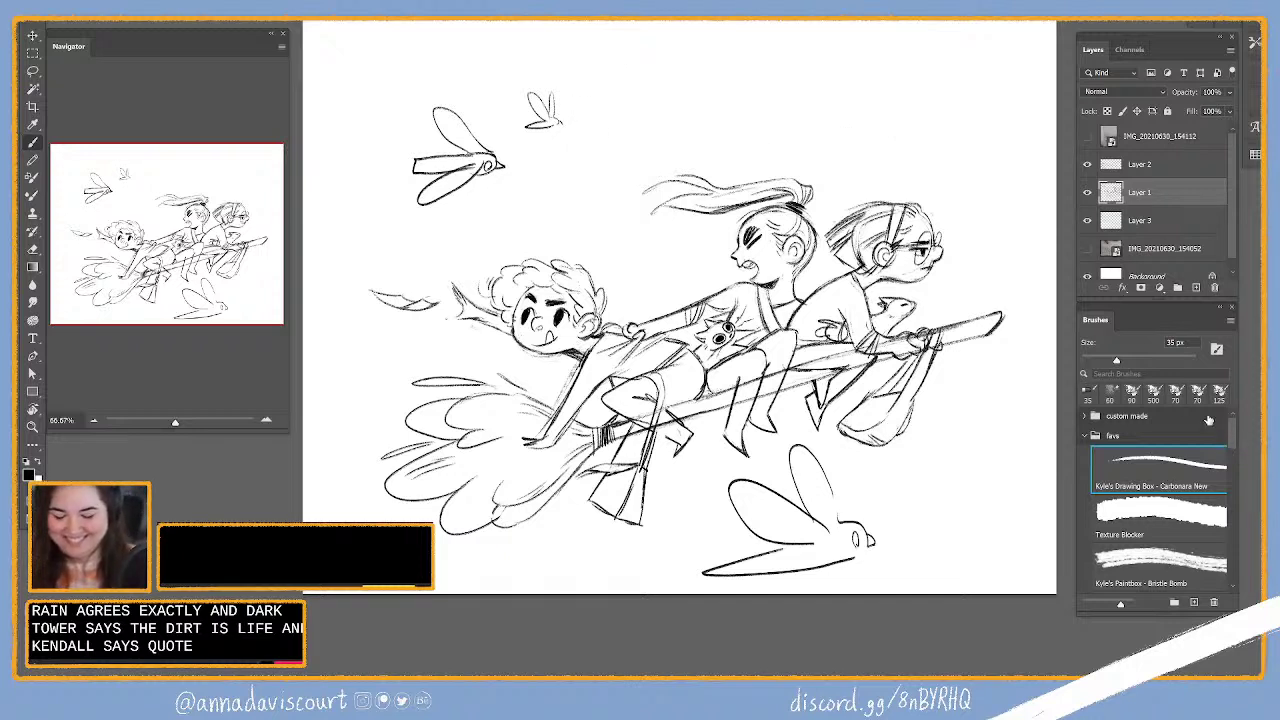
{"action": "key", "text": "e"}
{"action": "left_click_drag", "start_coordinate": [550, 130], "coordinate": [525, 120]}
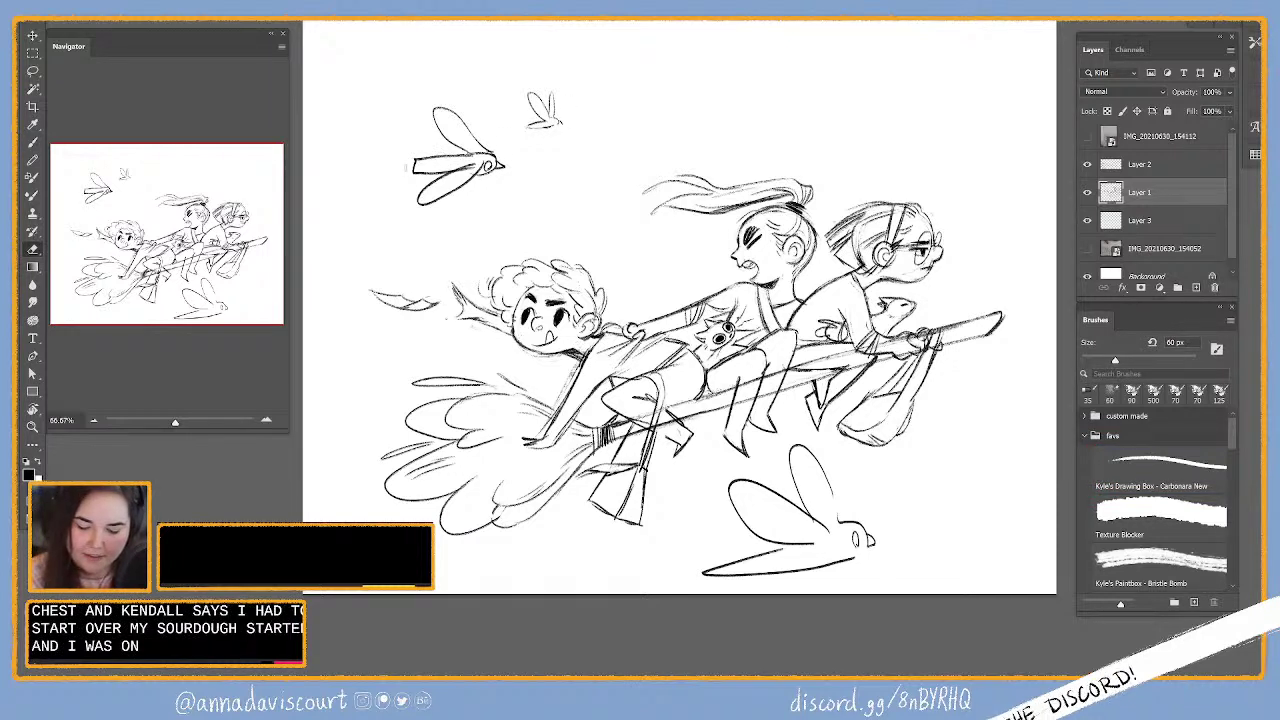
Step: Redraw the larger upper bird's tail as loose feathers and replace its raised wing with a slimmer one
{"action": "key", "text": "b"}
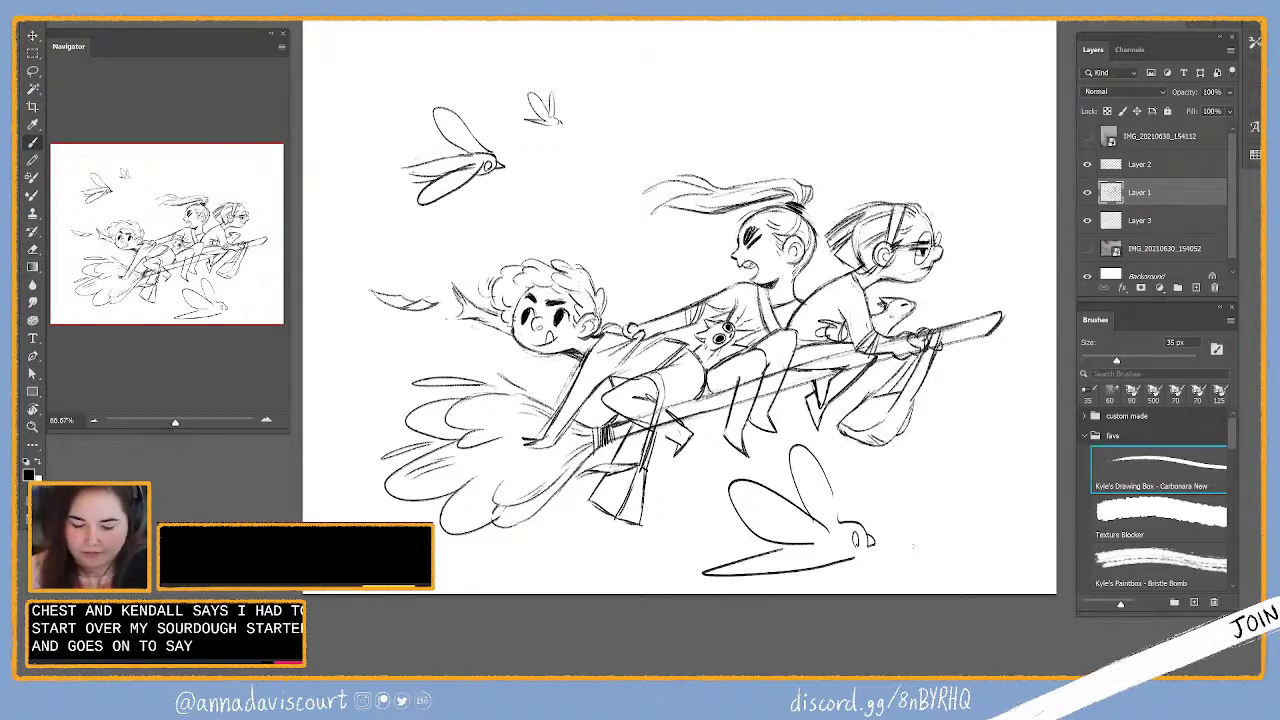
{"action": "key", "text": "e"}
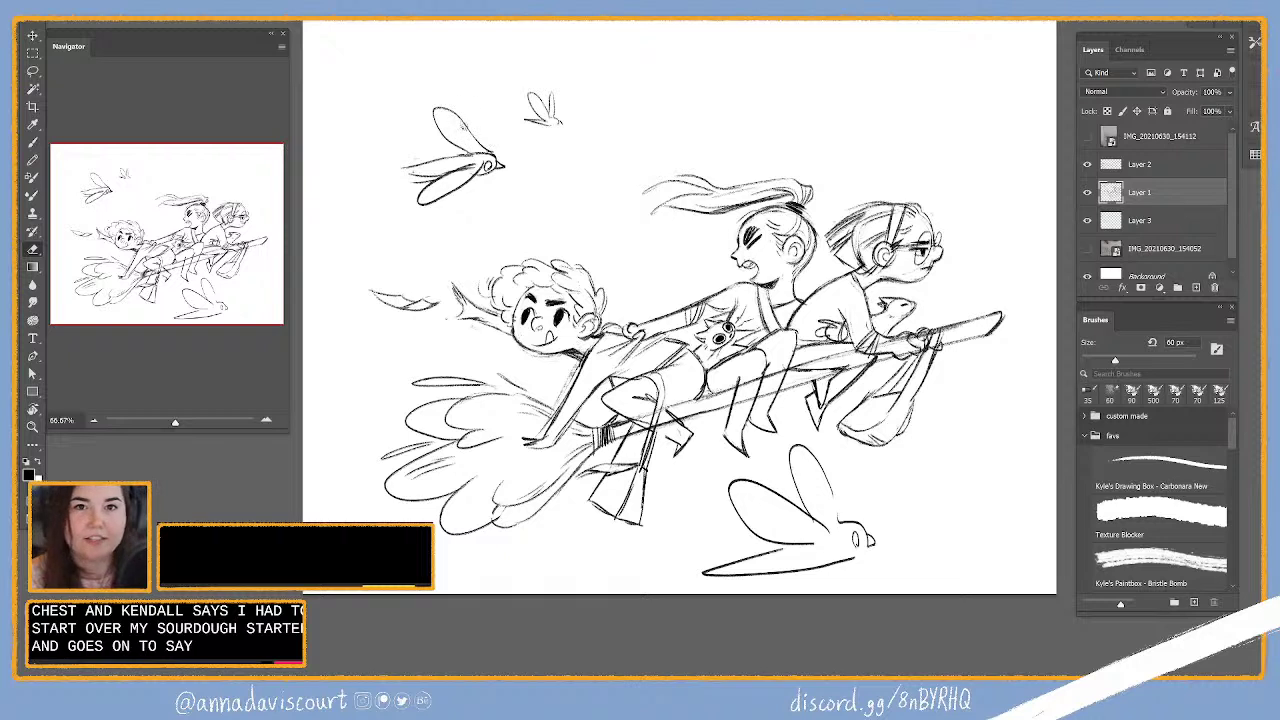
{"action": "left_click_drag", "start_coordinate": [488, 148], "coordinate": [440, 100]}
{"action": "key", "text": "b"}
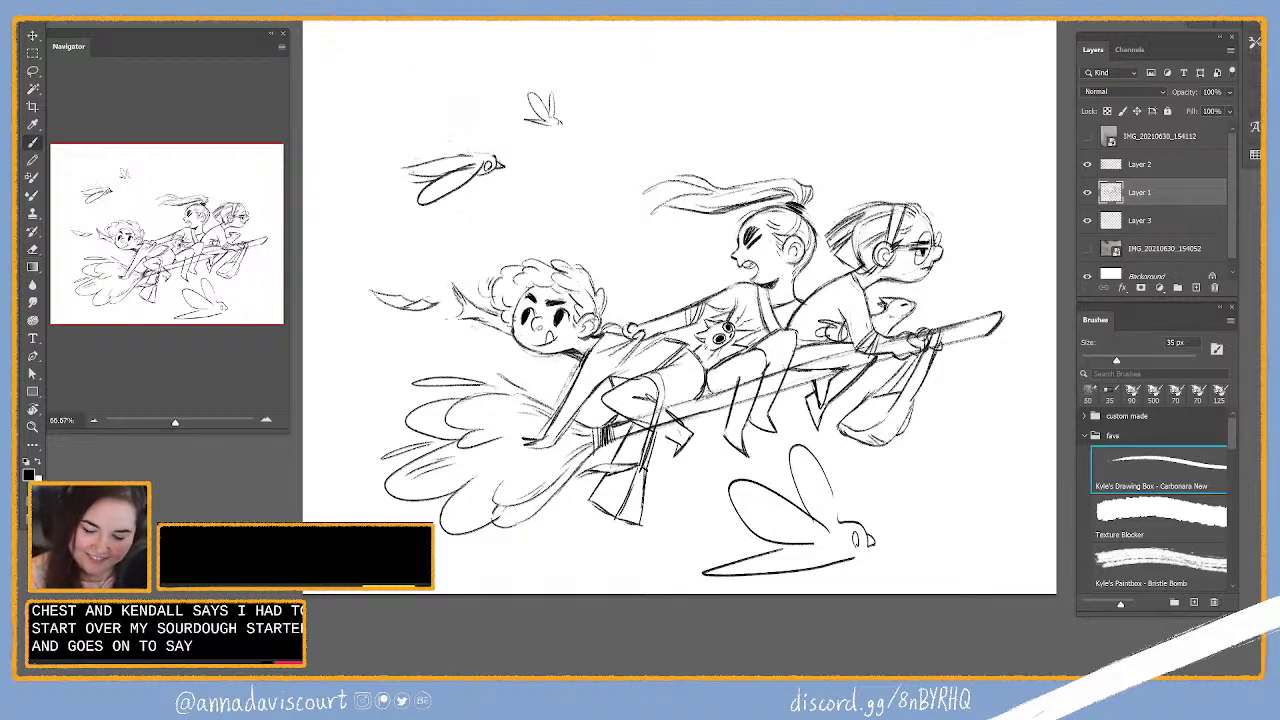
{"action": "key", "text": "e"}
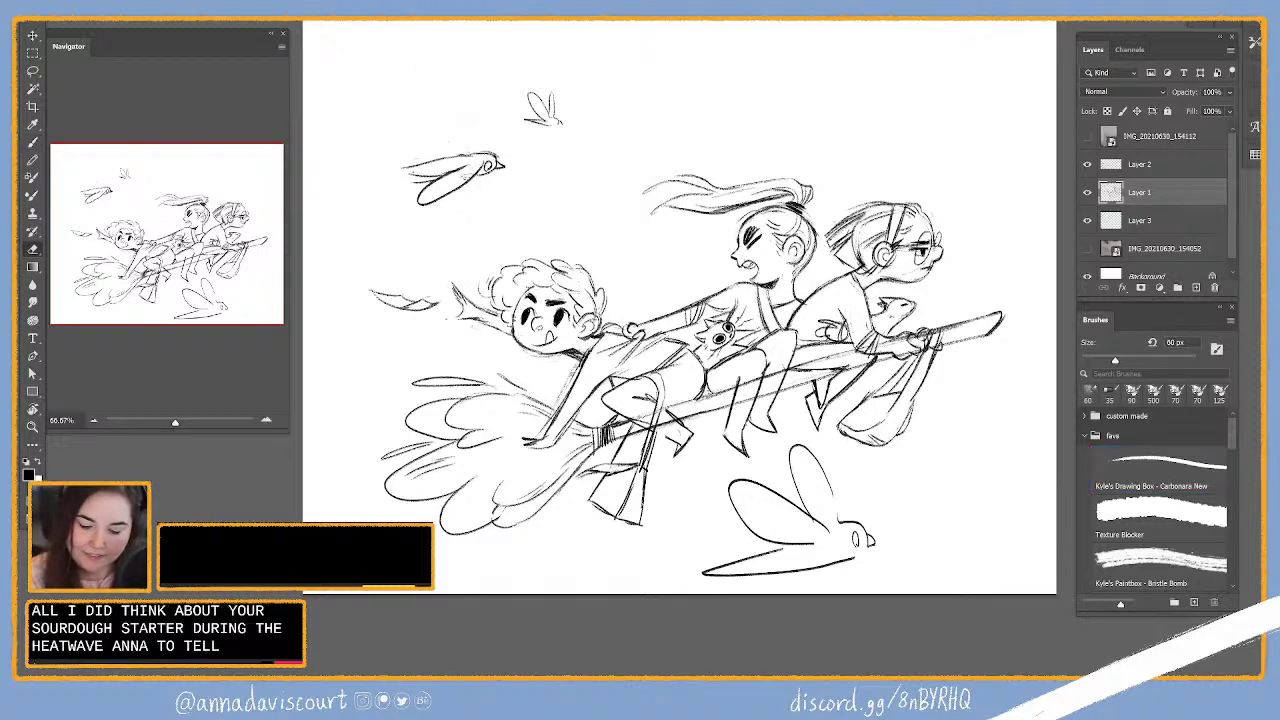
{"action": "key", "text": "b"}
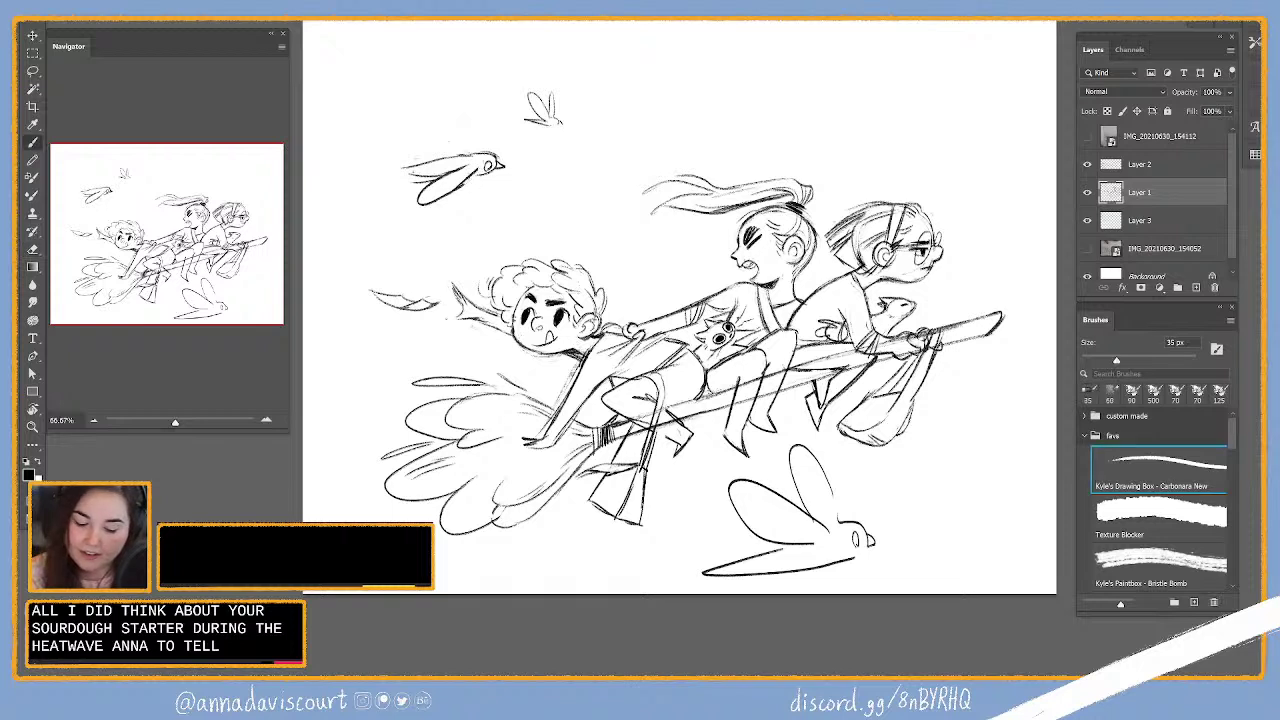
{"action": "left_click_drag", "start_coordinate": [462, 150], "coordinate": [442, 110]}
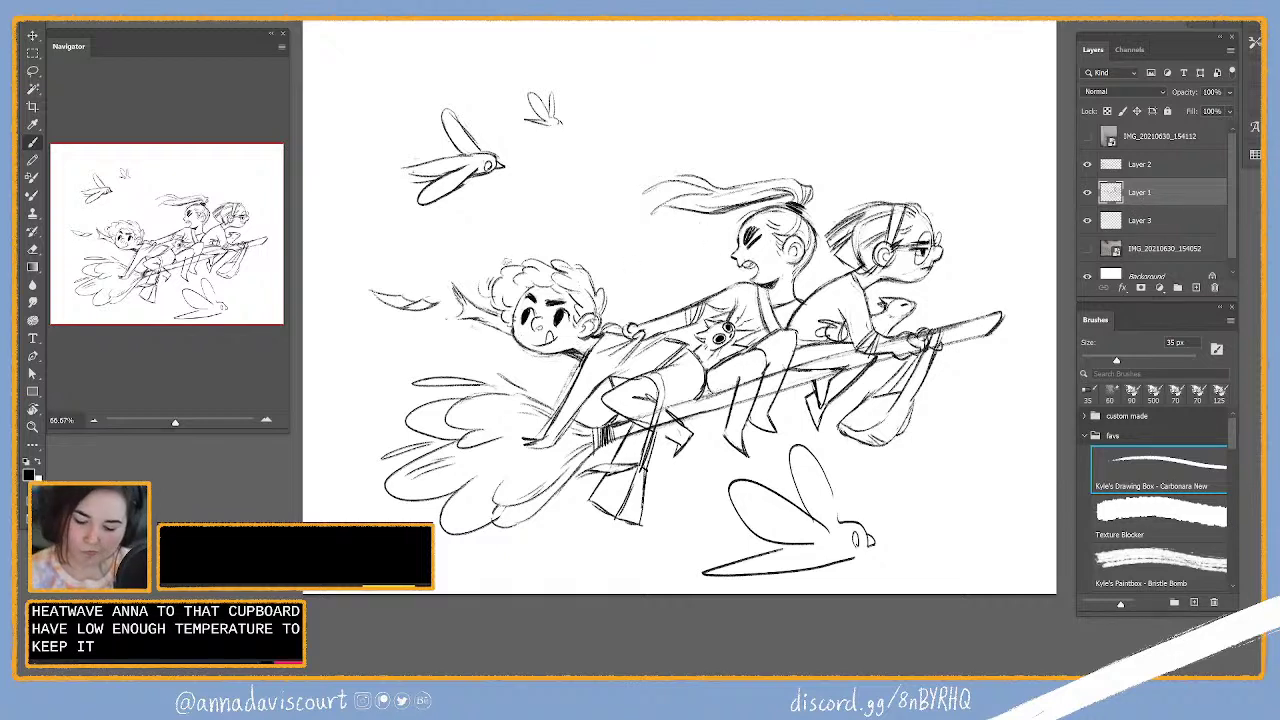
Step: Touch up the curly-haired rider's hair and ear lines by erasing and resketching small parts
{"action": "key", "text": "e"}
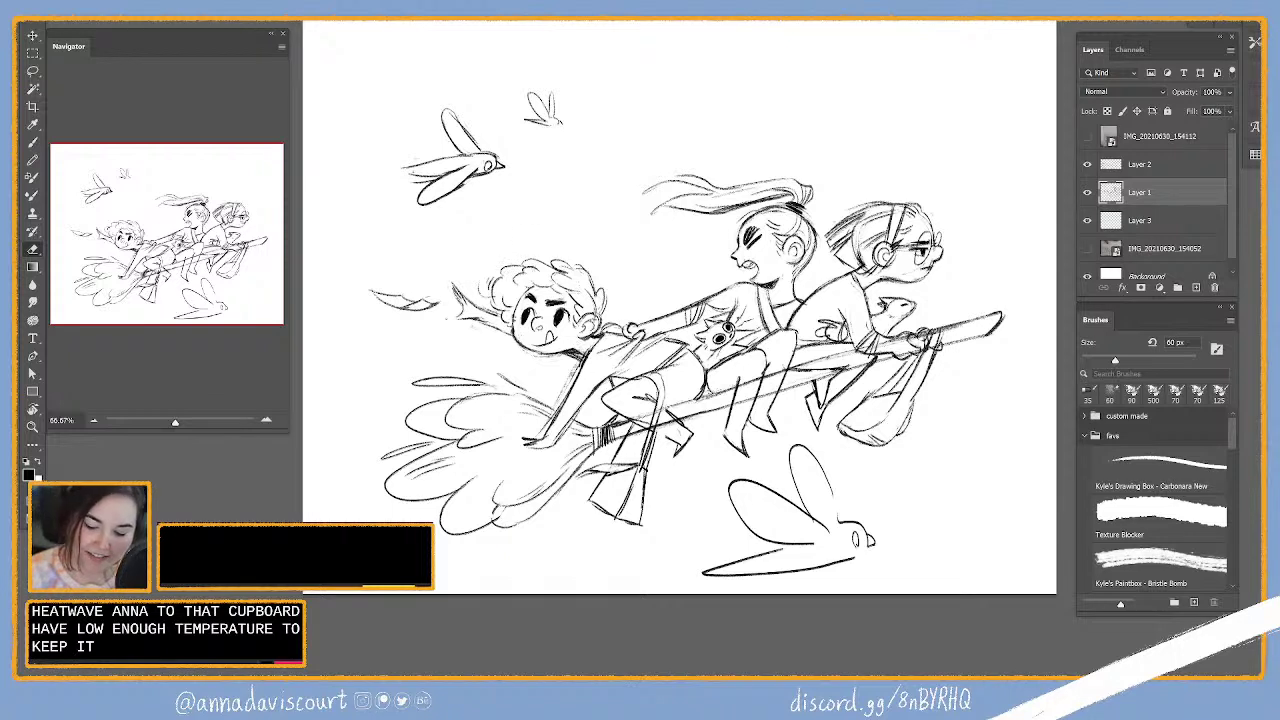
{"action": "key", "text": "b"}
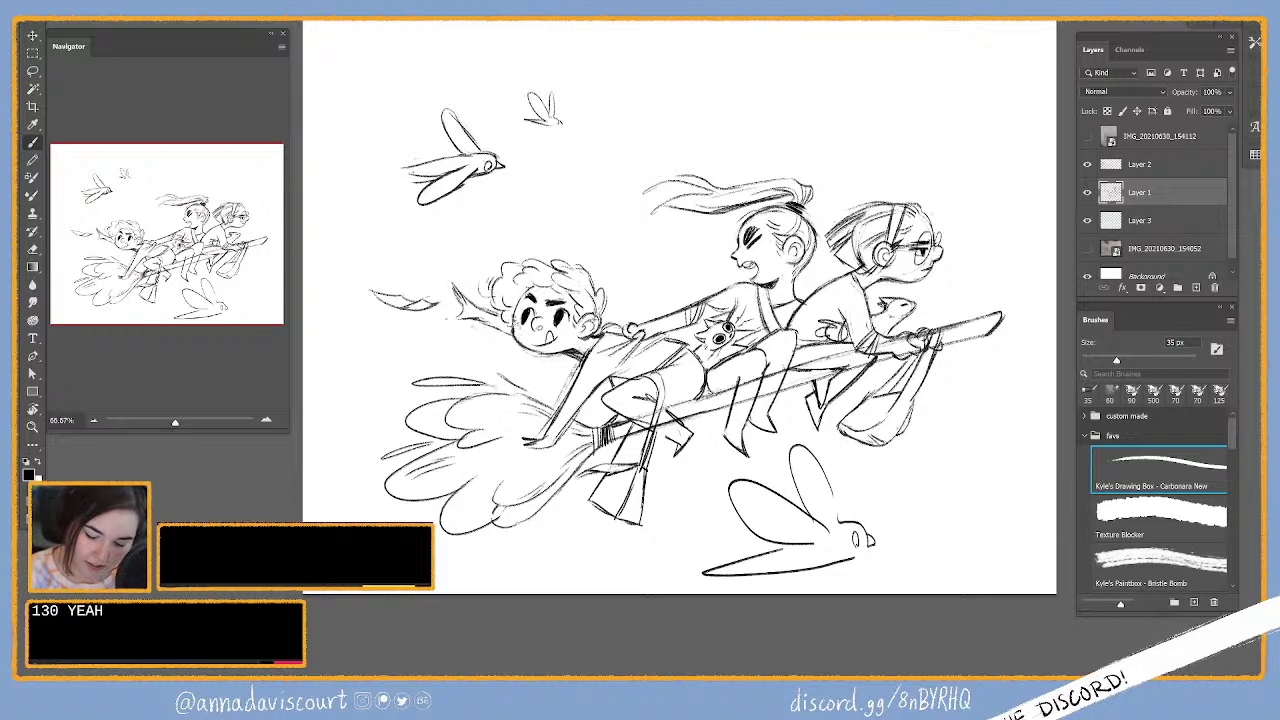
{"action": "key", "text": "e"}
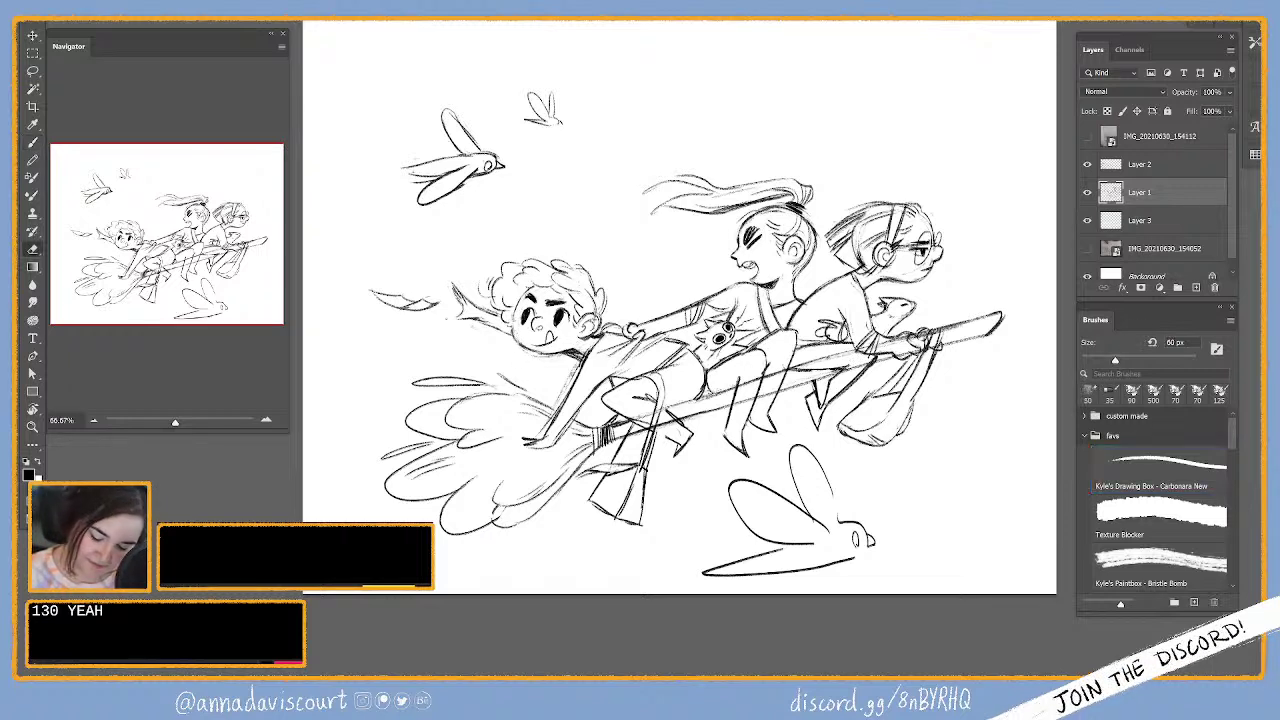
{"action": "key", "text": "b"}
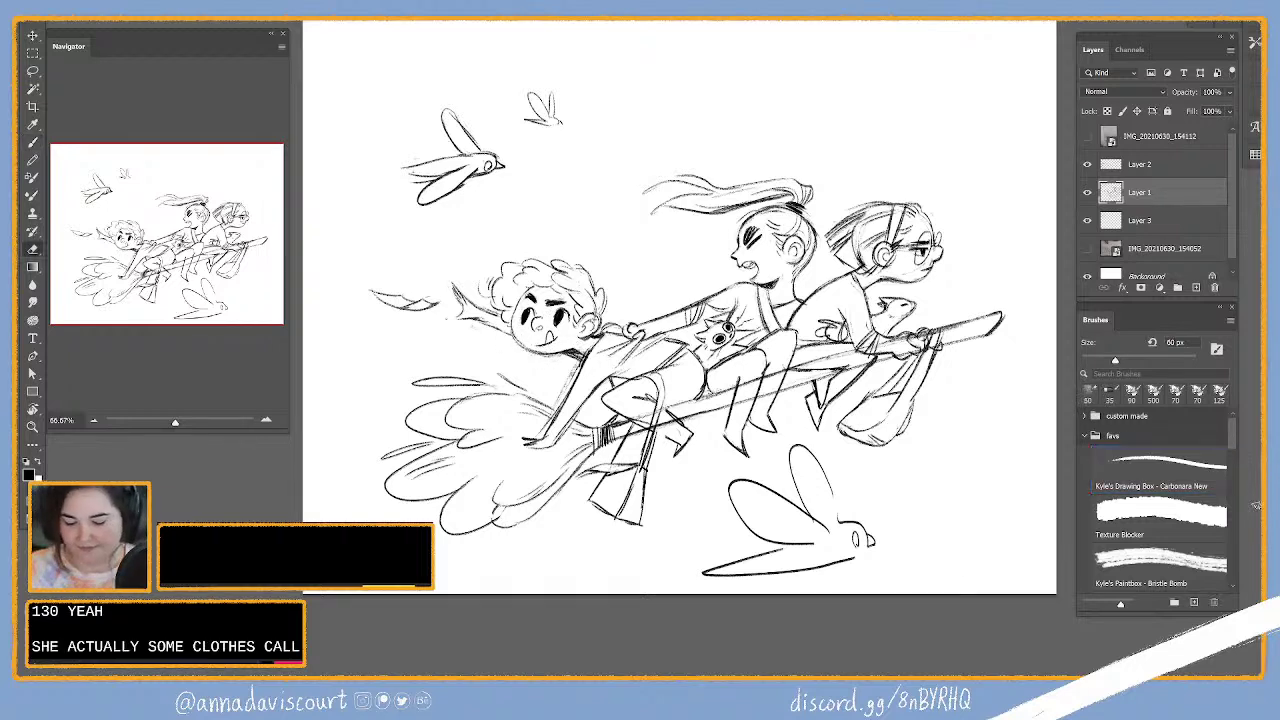
Step: Select Layer 3 beneath the line work, choose Kyle's Paintbox - Bristle Bomb brush at 90 px, and set the foreground colour to dark navy
{"action": "left_click", "coordinate": [1140, 466]}
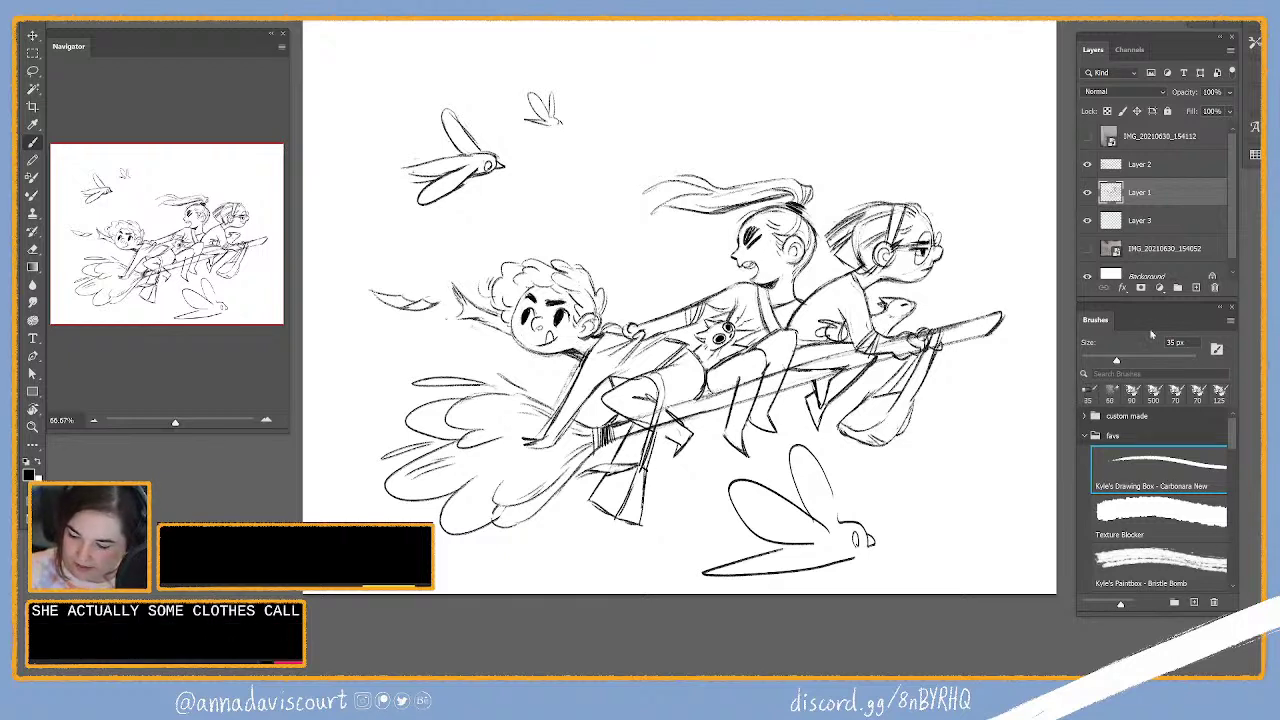
{"action": "left_click", "coordinate": [1130, 222]}
{"action": "left_click", "coordinate": [1162, 566]}
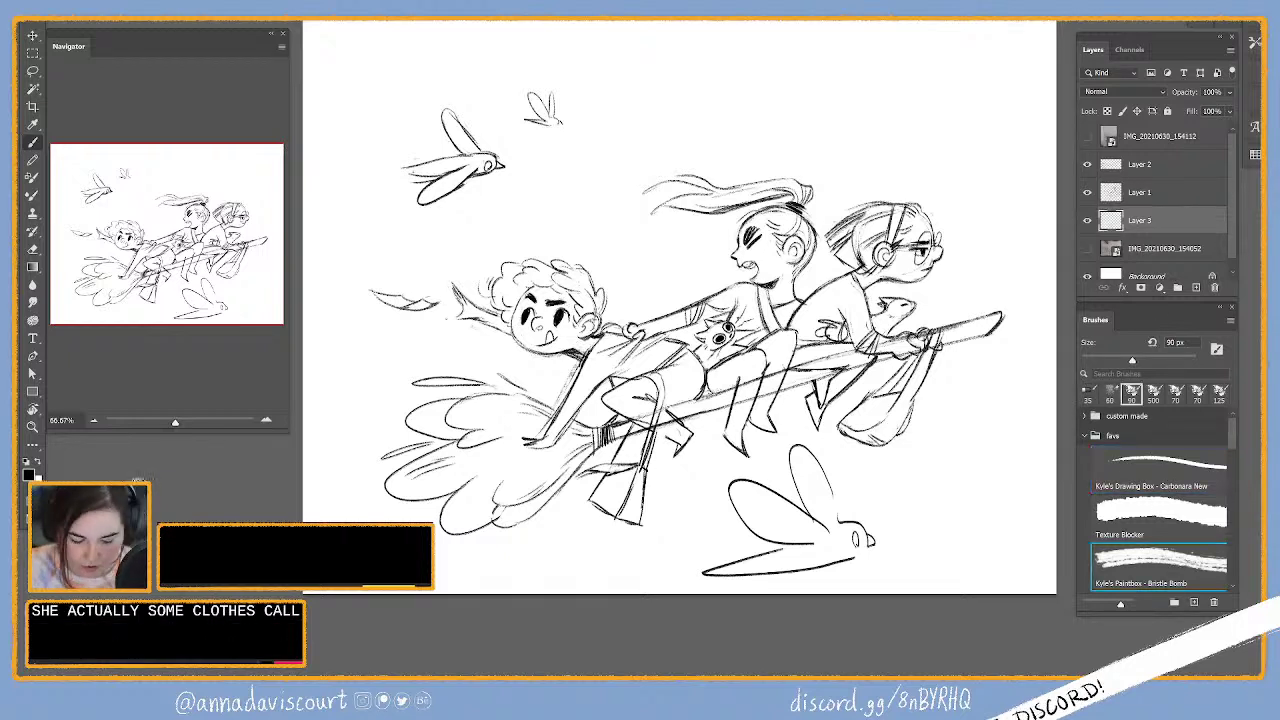
{"action": "left_click", "coordinate": [28, 472]}
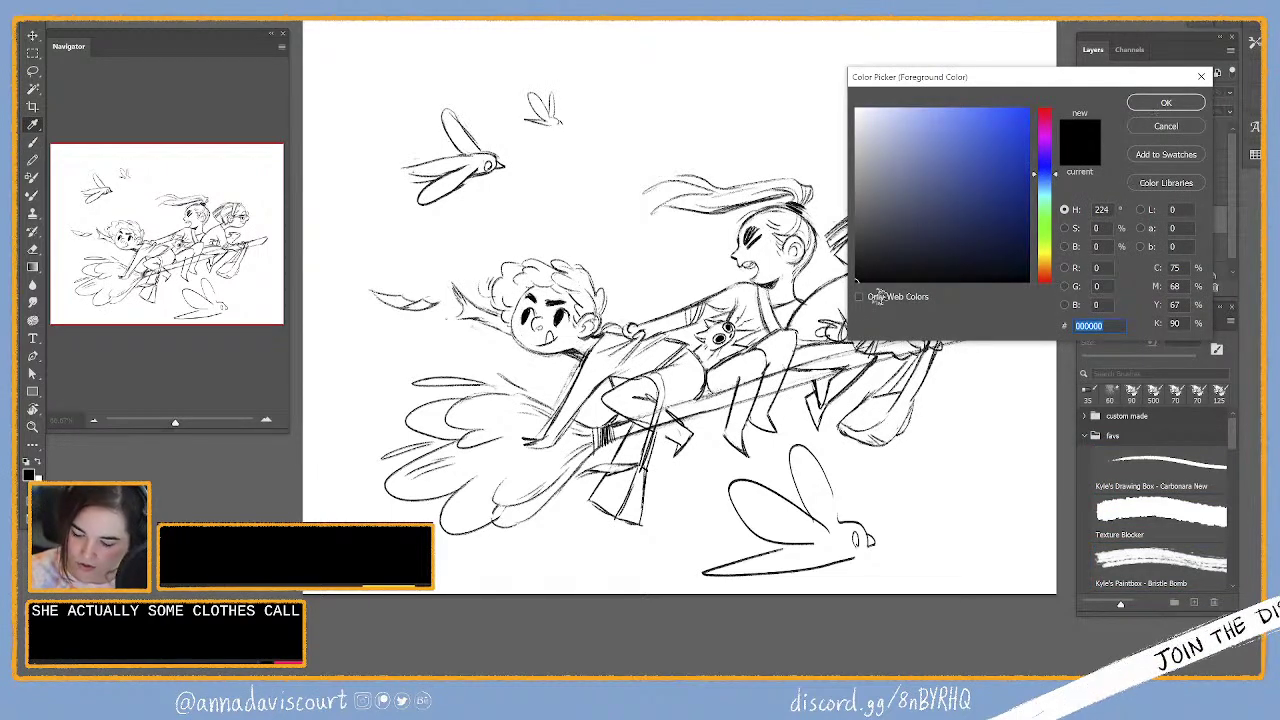
{"action": "key", "text": "Return"}
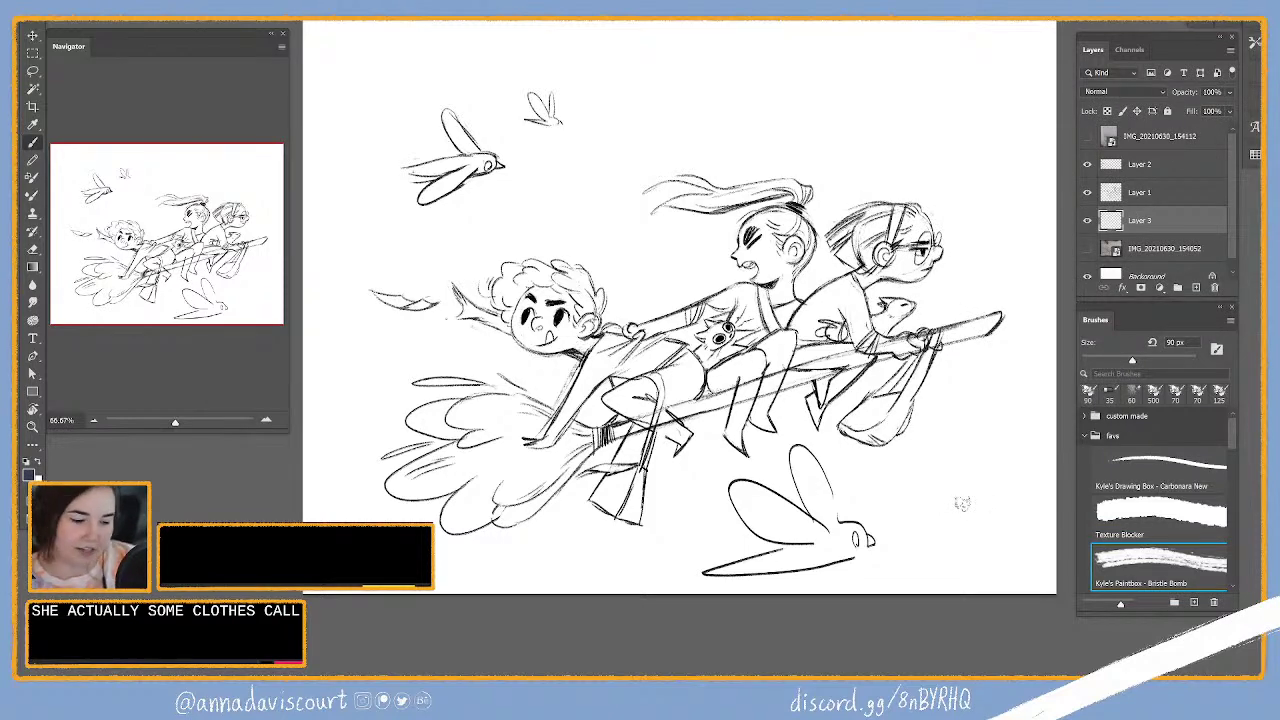
Step: Move Layers 1, 2 and 3 together with the IMG_20210630_154052 photo slightly up and left on the canvas, keeping the photo hidden
{"action": "key", "text": "ctrl+minus"}
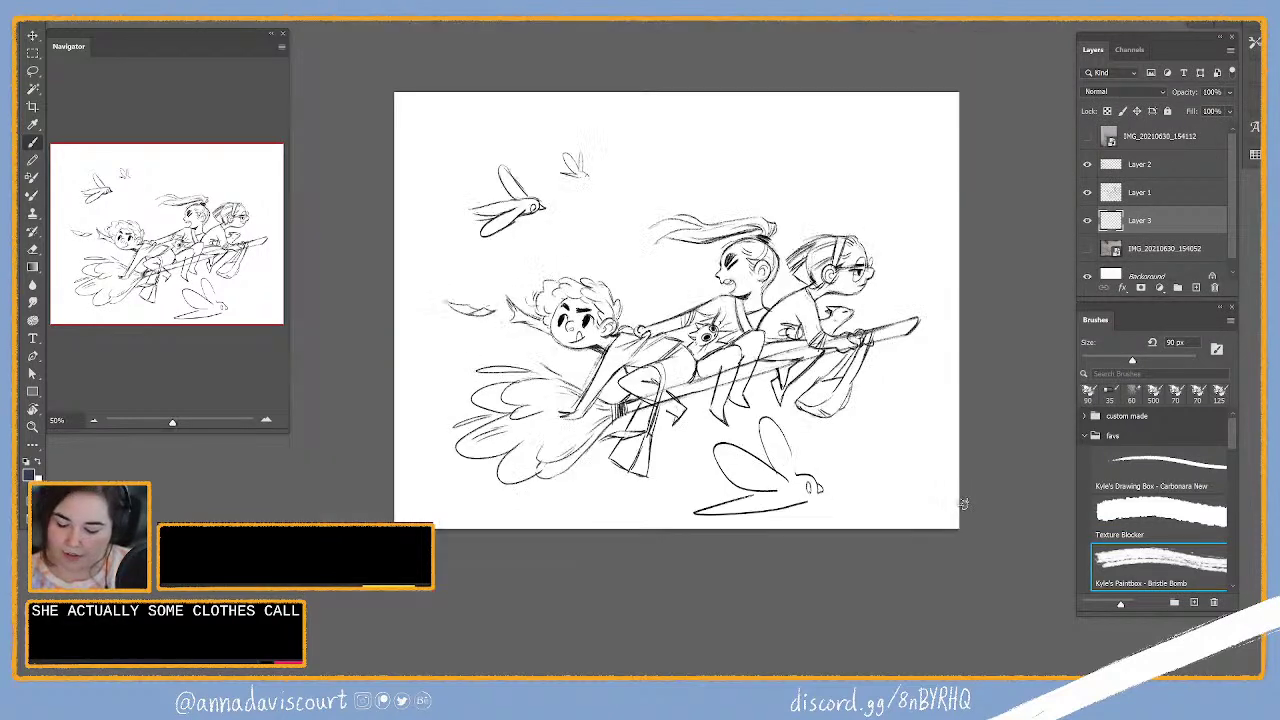
{"action": "left_click", "coordinate": [1148, 190]}
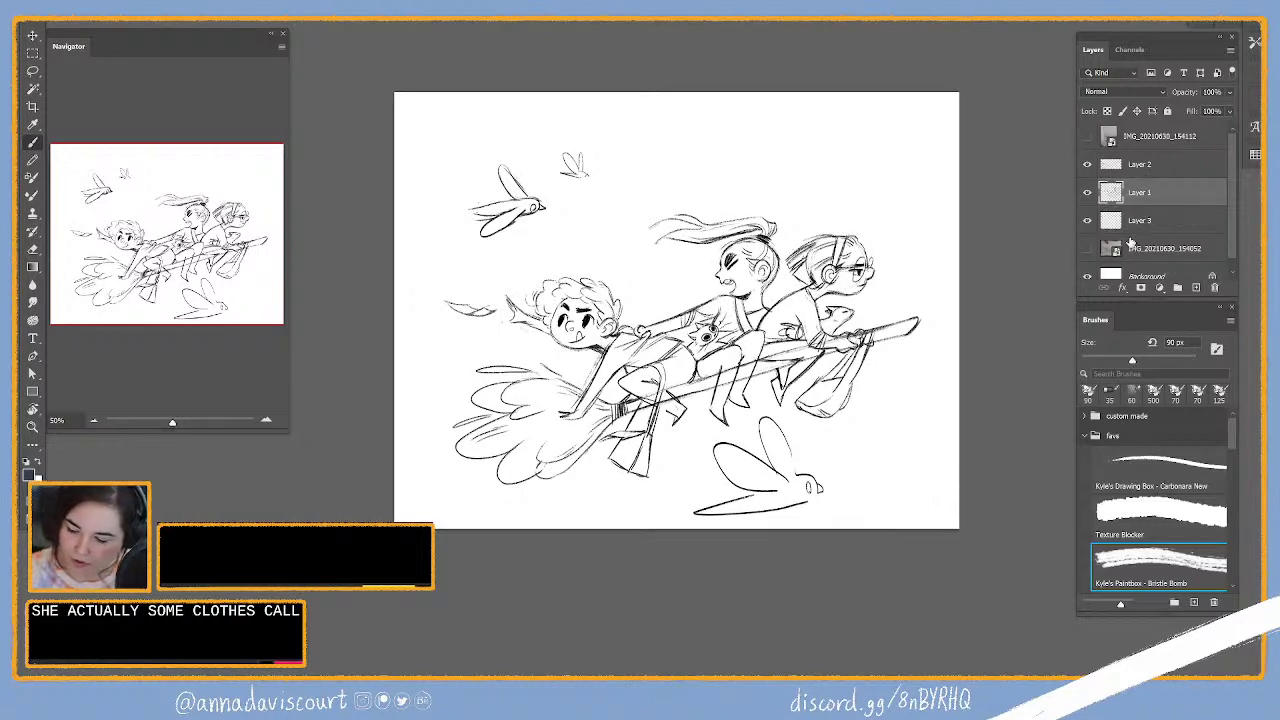
{"action": "left_click", "coordinate": [1100, 247]}
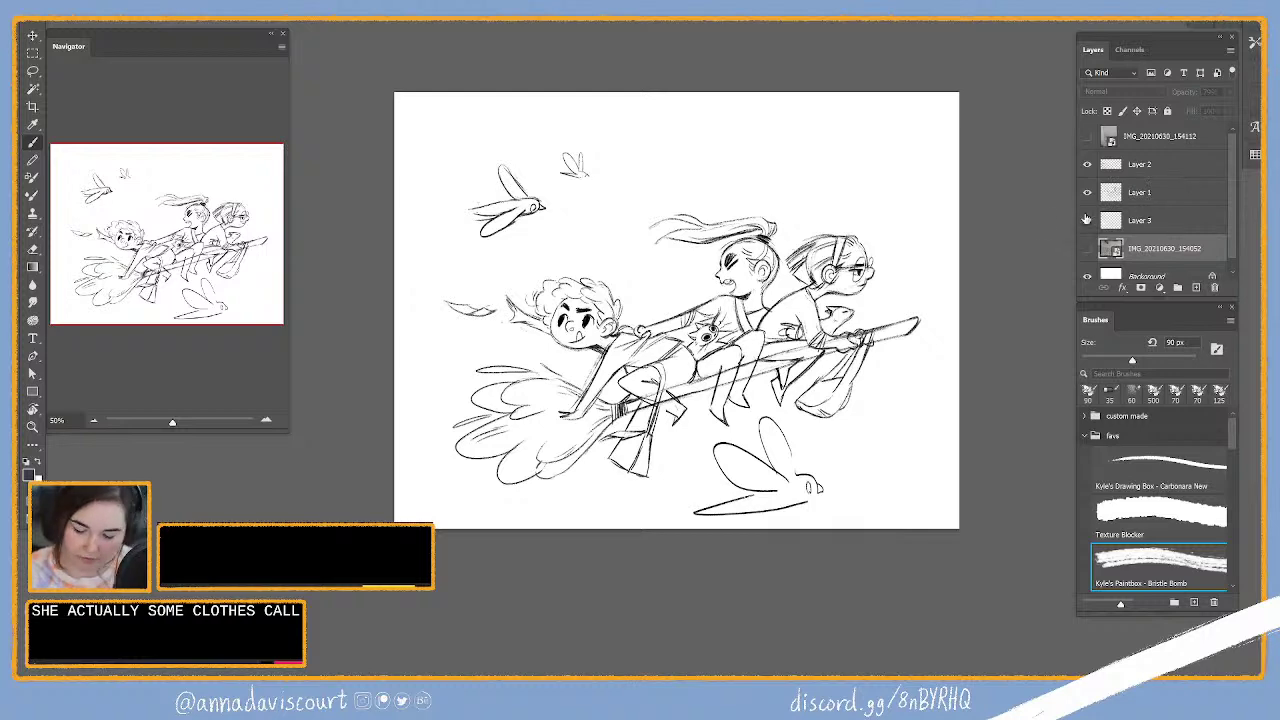
{"action": "key", "text": "v"}
{"action": "key", "text": "ctrl+comma"}
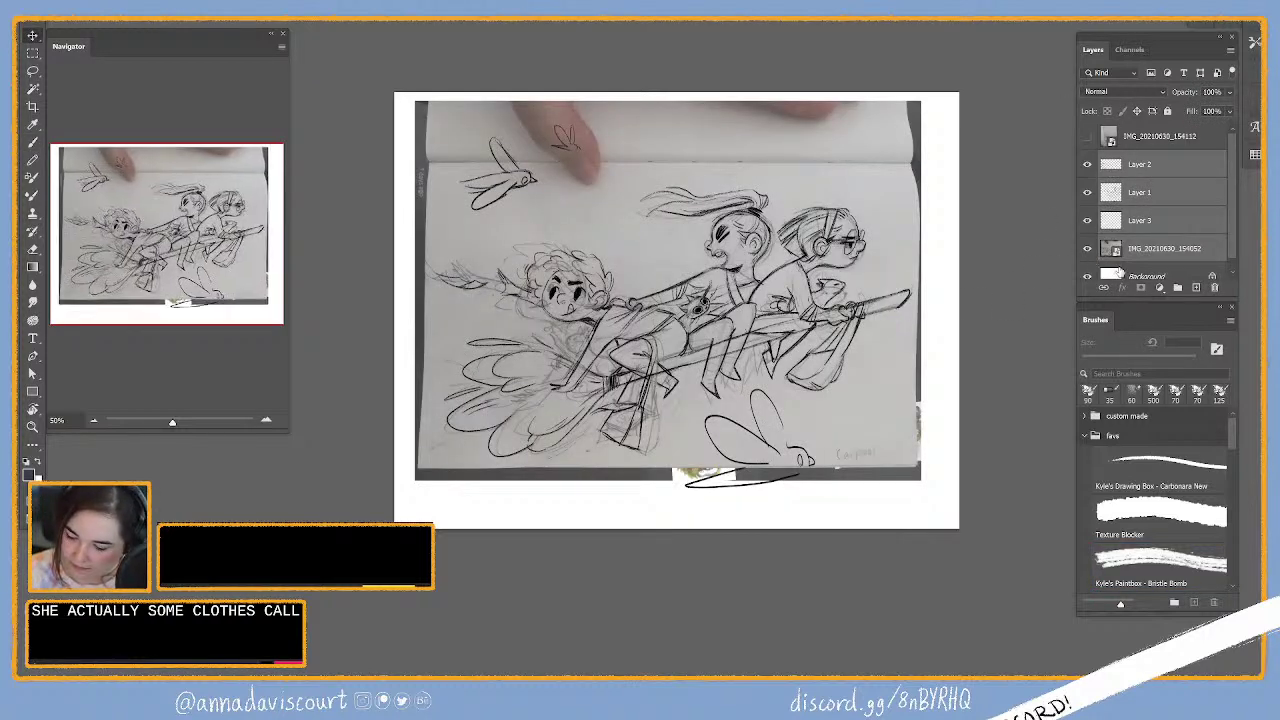
{"action": "key", "text": "ctrl+comma"}
Step: Group Layer 2, Layer 1 and Layer 3
{"action": "left_click", "coordinate": [1122, 212]}
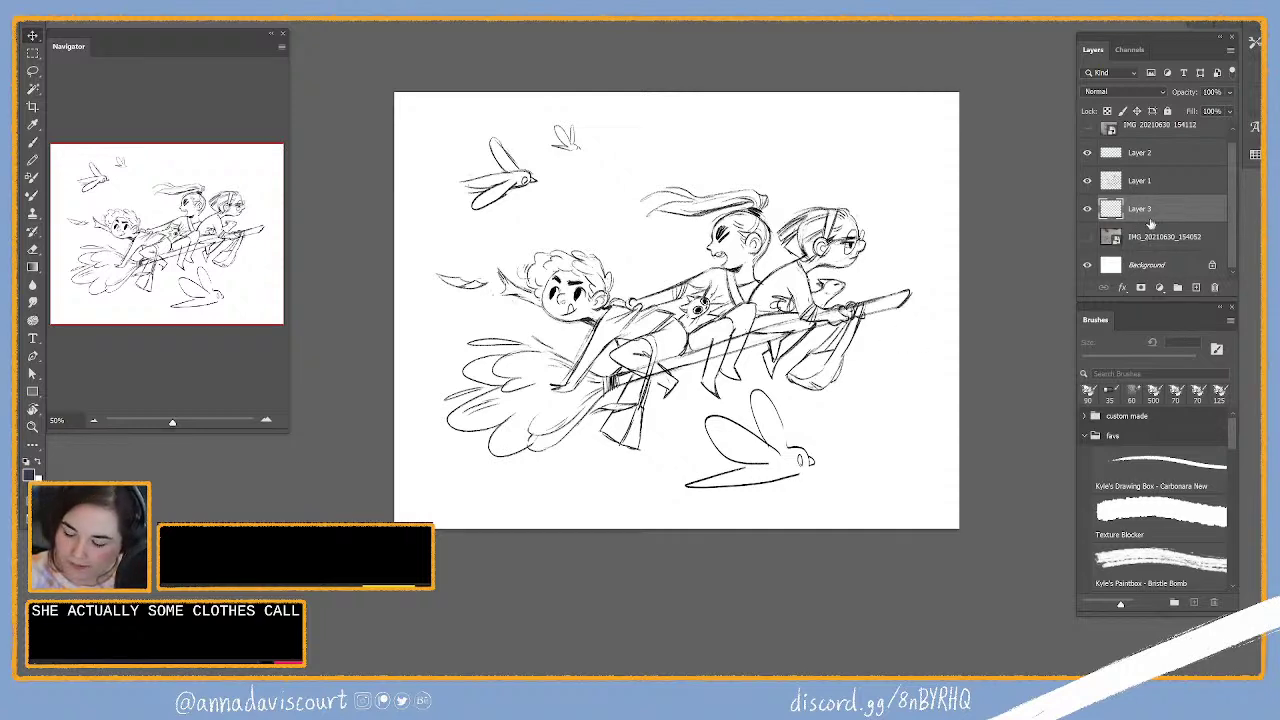
{"action": "key", "text": "alt+bracketleft"}
{"action": "left_click", "coordinate": [1133, 185]}
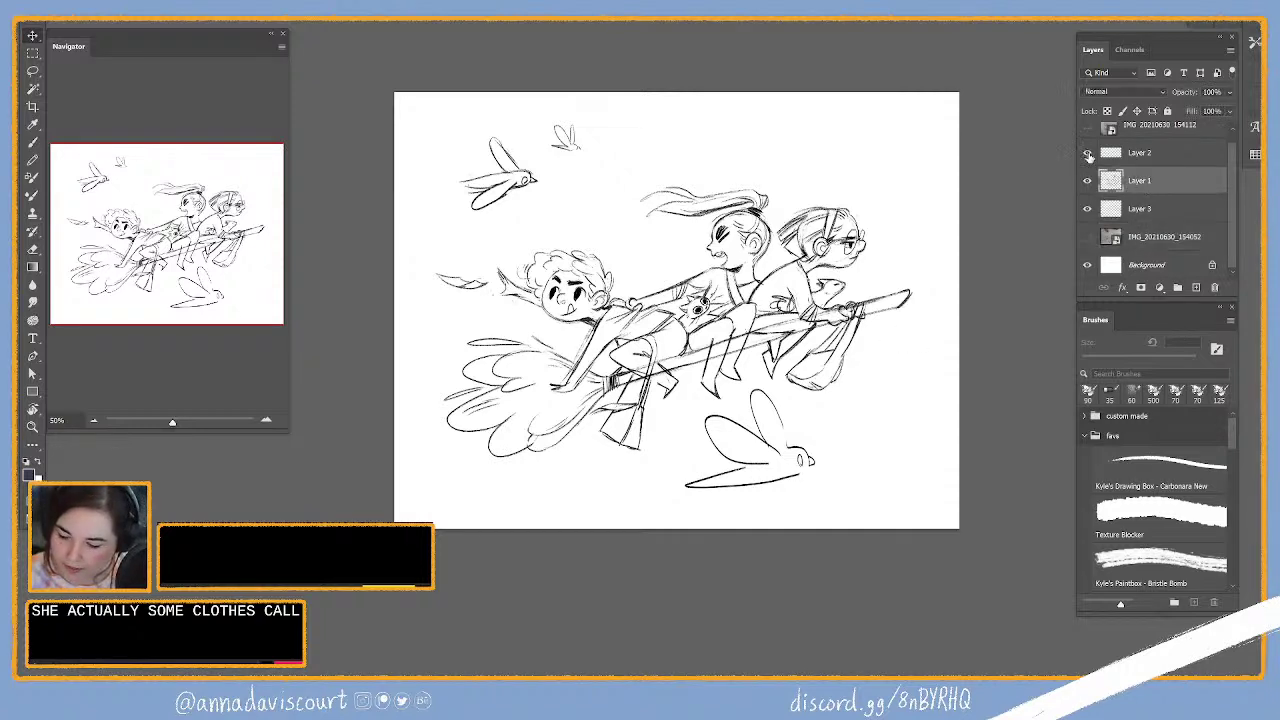
{"action": "key", "text": "alt+bracketright"}
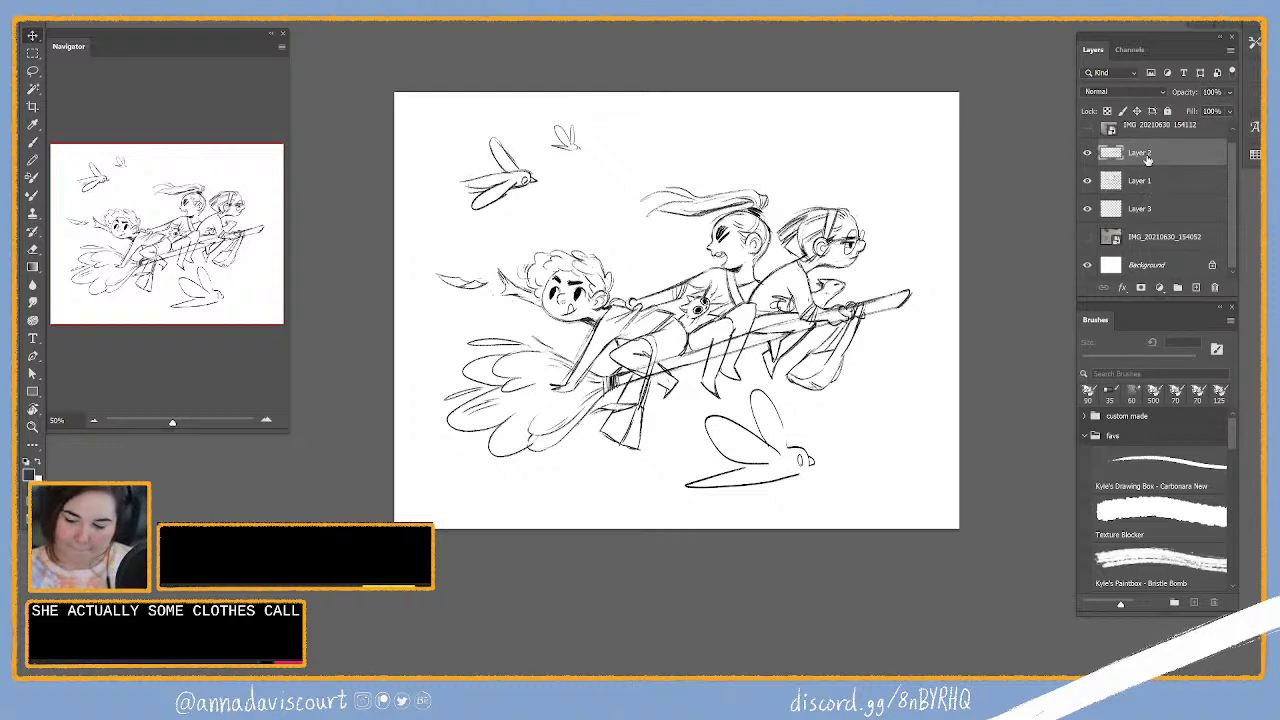
{"action": "left_click", "coordinate": [1152, 210], "text": "shift"}
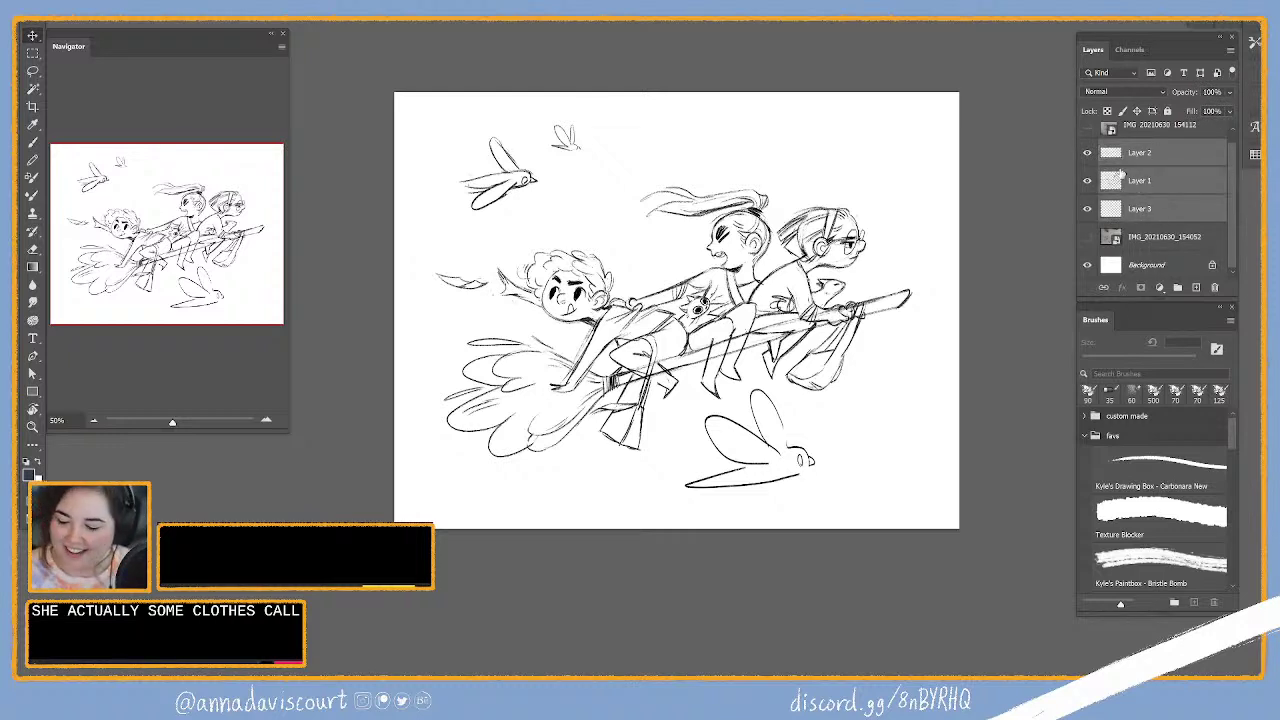
{"action": "key", "text": "ctrl+g"}
Step: Duplicate the sketch group, shrink the copy to a thumbnail in the canvas's upper-left area, and hide the original Group 1
{"action": "mouse_move", "coordinate": [1117, 162]}
{"action": "left_mouse_down"}
{"action": "mouse_move", "coordinate": [1125, 150]}
{"action": "mouse_move", "coordinate": [1120, 165]}
{"action": "left_mouse_up"}
{"action": "key", "text": "ctrl+t"}
{"action": "left_click_drag", "start_coordinate": [913, 493], "coordinate": [621, 267]}
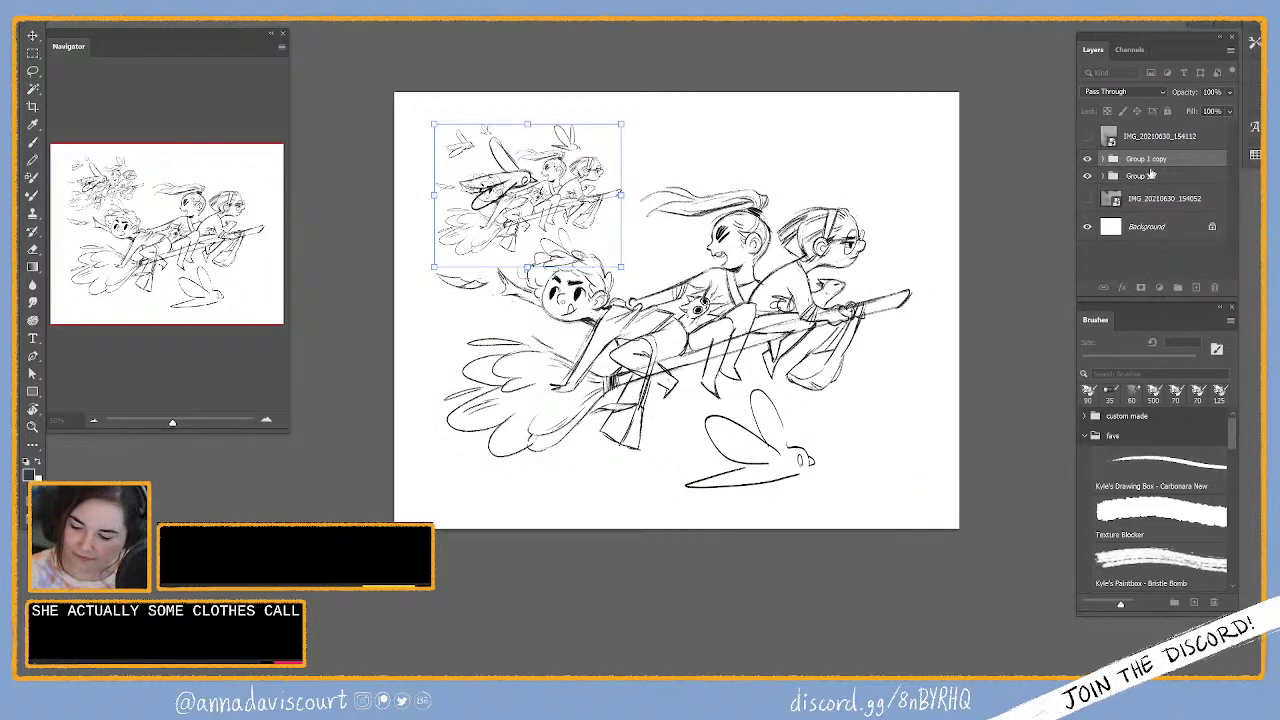
{"action": "key", "text": "Return"}
{"action": "left_click", "coordinate": [1087, 175]}
Step: Merge Layer 2 down into Layer 1 inside the Group 1 copy
{"action": "left_click", "coordinate": [1103, 158]}
{"action": "left_click", "coordinate": [1158, 189]}
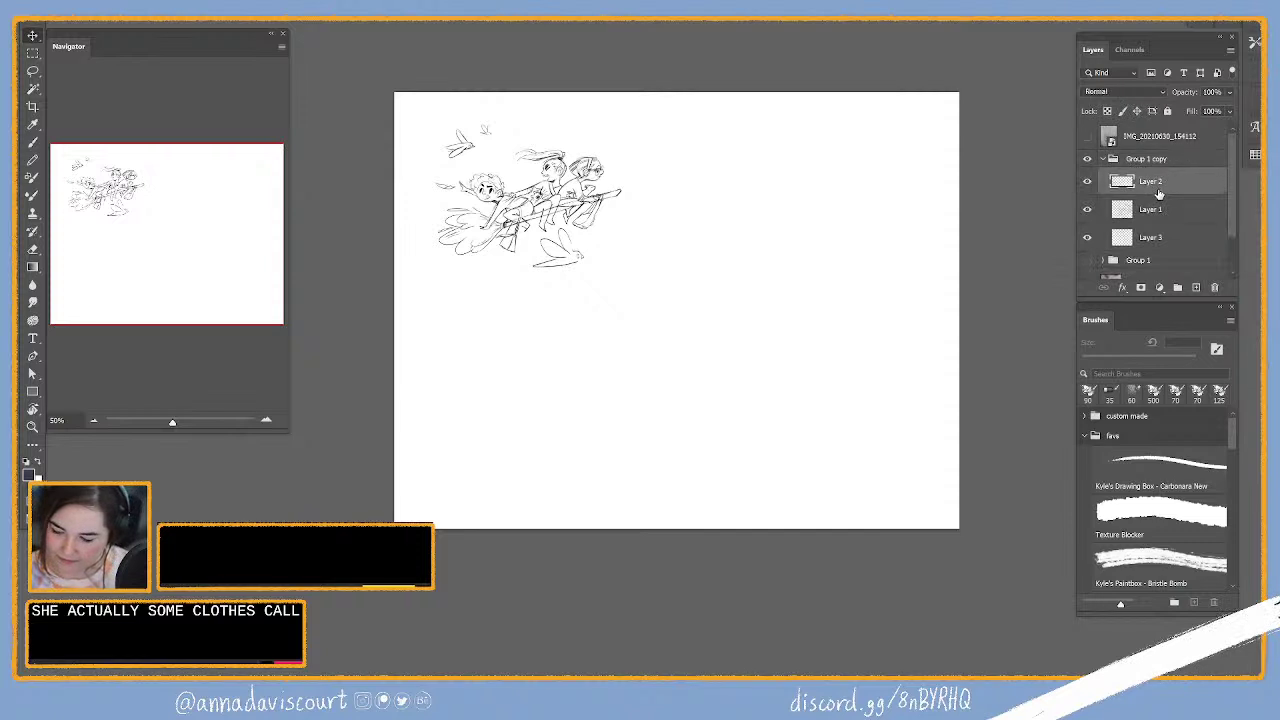
{"action": "key", "text": "ctrl+e"}
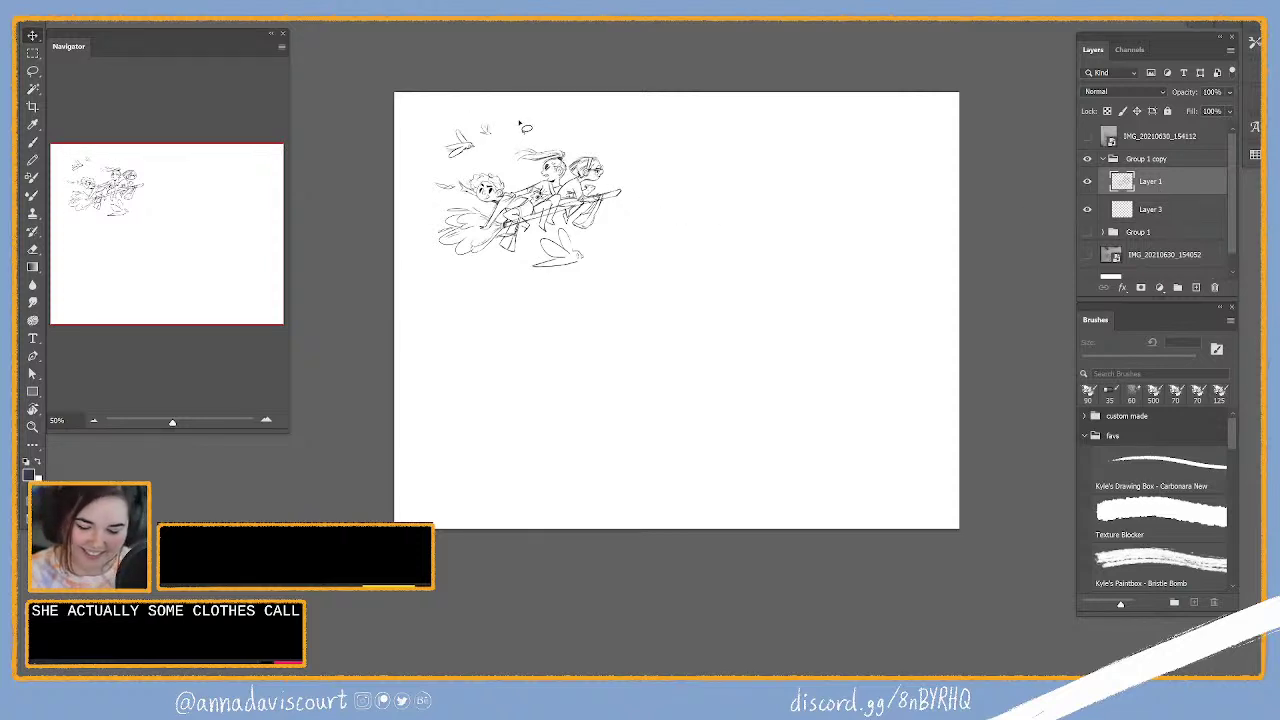
Step: In the thumbnail, move the tiny upper bird to the right and the bird below the broom right and slightly down
{"action": "left_click_drag", "start_coordinate": [524, 130], "coordinate": [548, 126]}
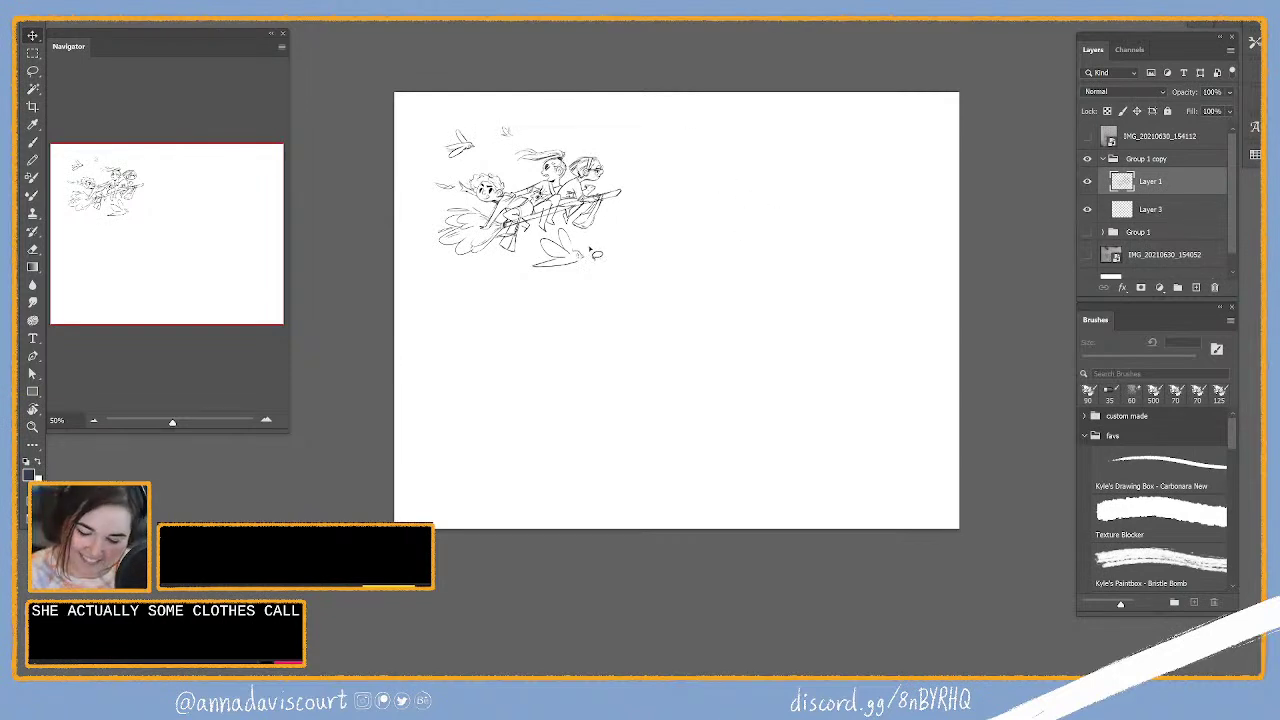
{"action": "key", "text": "l"}
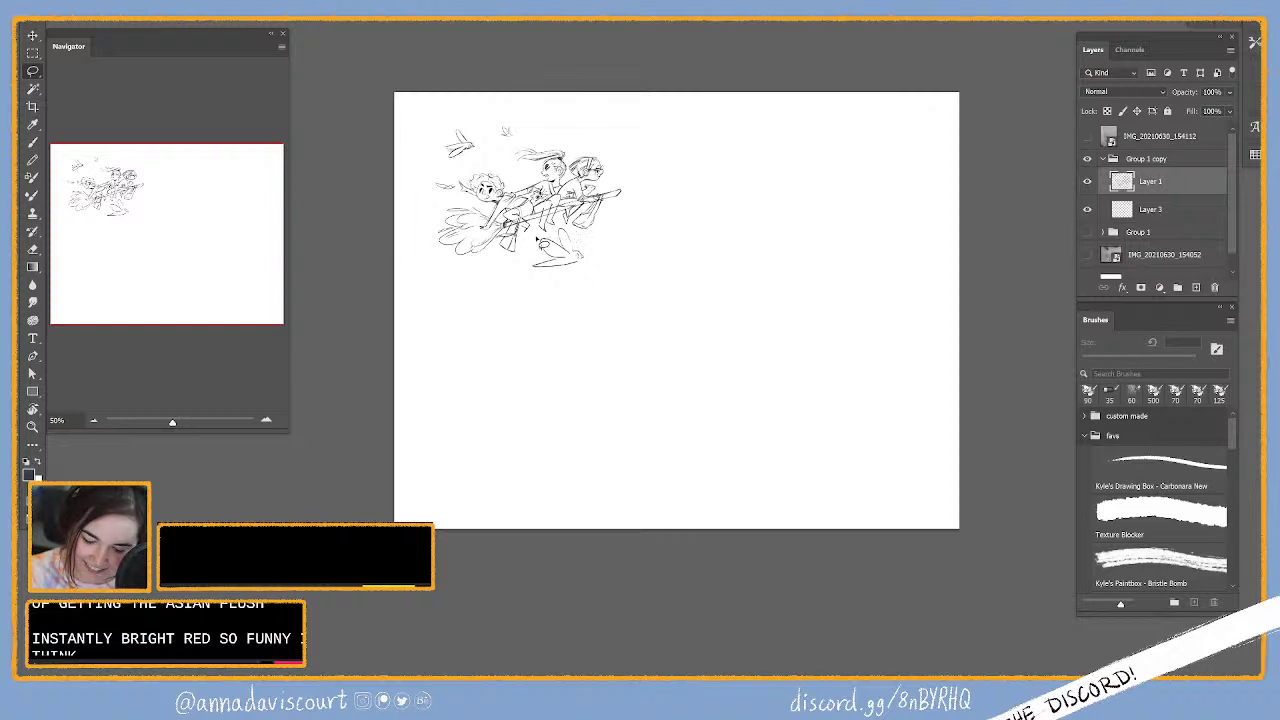
{"action": "mouse_move", "coordinate": [604, 260]}
{"action": "left_mouse_down"}
{"action": "mouse_move", "coordinate": [639, 271]}
{"action": "mouse_move", "coordinate": [624, 275]}
{"action": "left_mouse_up"}
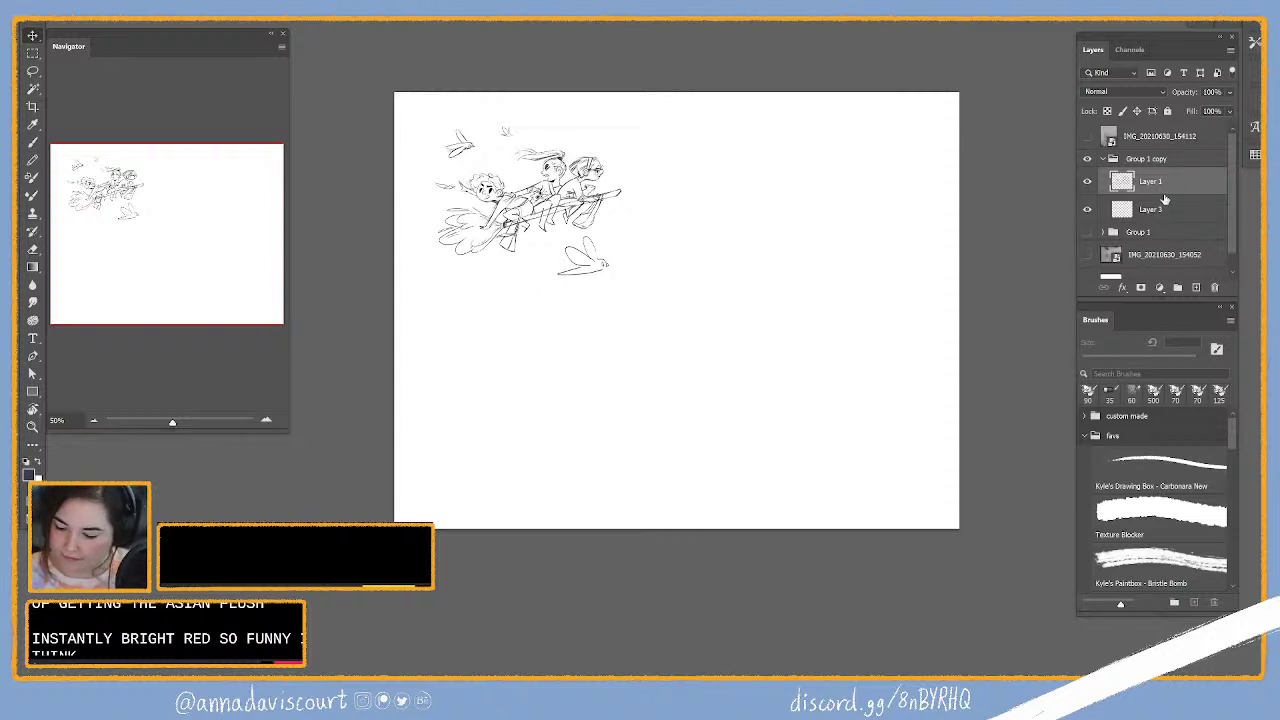
Step: Duplicate the thumbnail group to the right of the first, and shift both thumbnails slightly right and down on the canvas
{"action": "left_click", "coordinate": [1142, 160]}
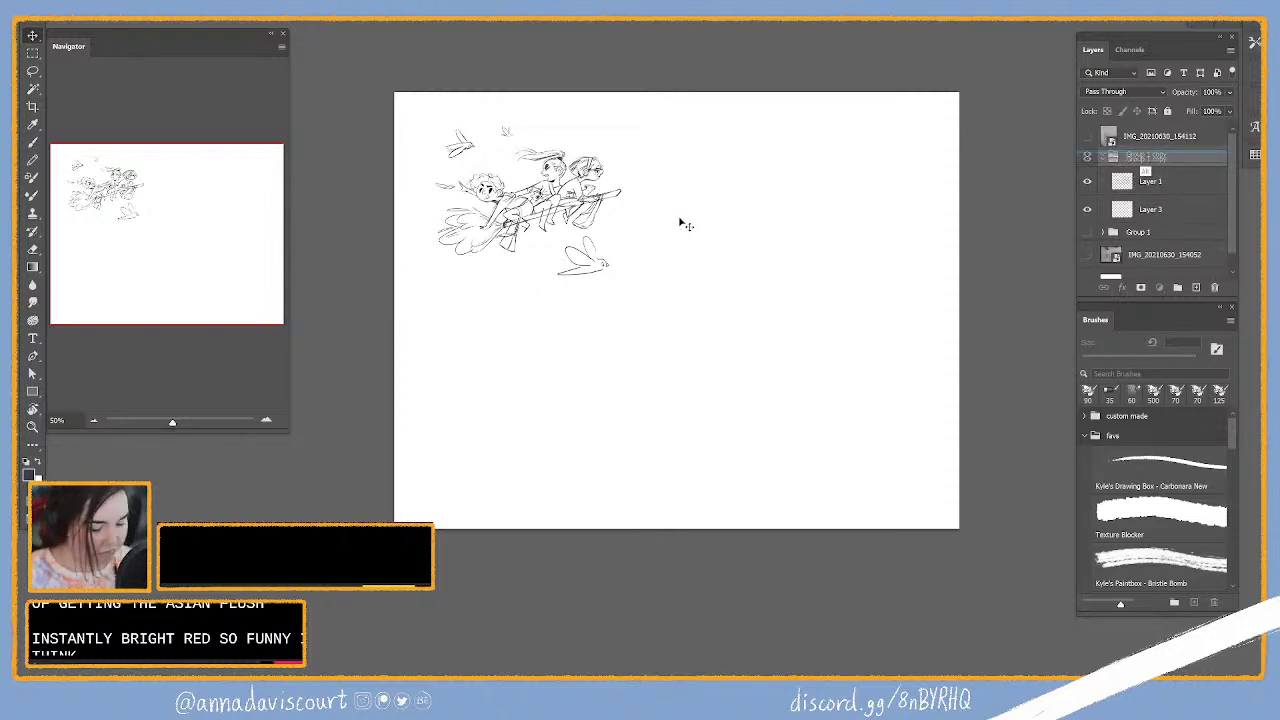
{"action": "left_click_drag", "start_coordinate": [700, 224], "coordinate": [707, 225]}
{"action": "left_click_drag", "start_coordinate": [867, 234], "coordinate": [862, 238]}
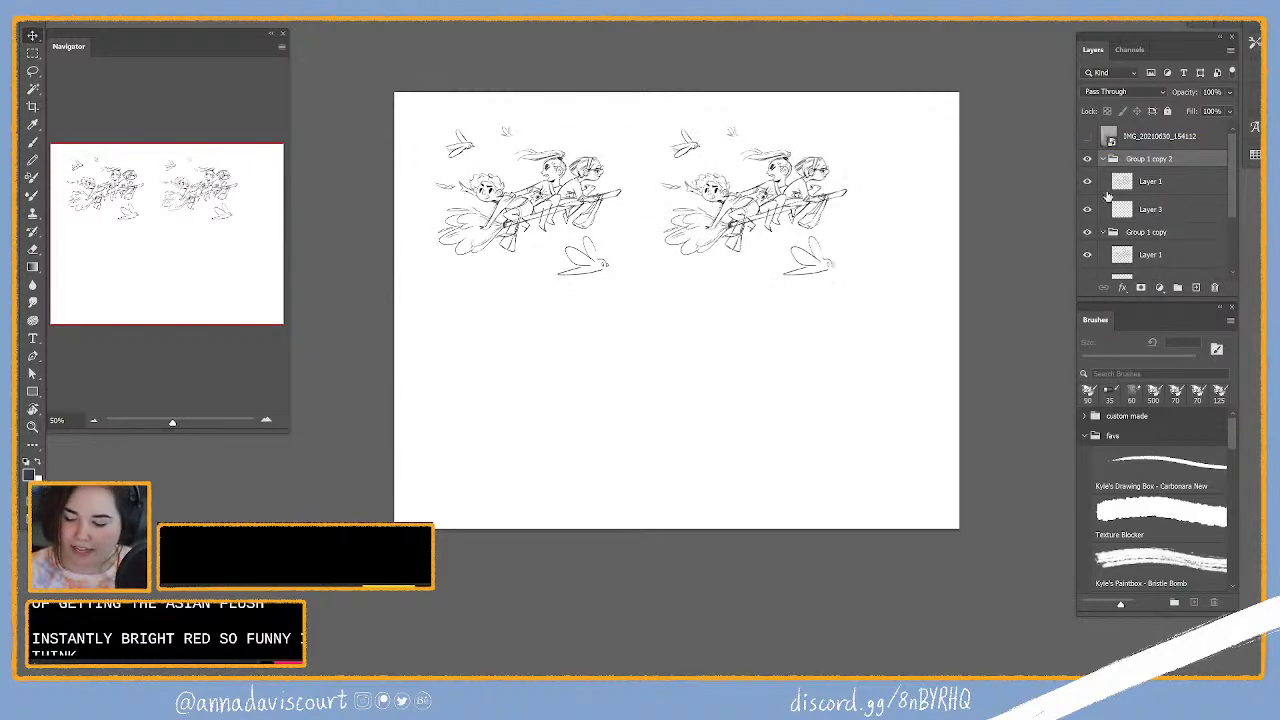
{"action": "left_click", "coordinate": [1147, 235], "text": "shift"}
{"action": "mouse_move", "coordinate": [906, 246]}
{"action": "left_mouse_down"}
{"action": "mouse_move", "coordinate": [889, 251]}
{"action": "mouse_move", "coordinate": [930, 240]}
{"action": "left_mouse_up"}
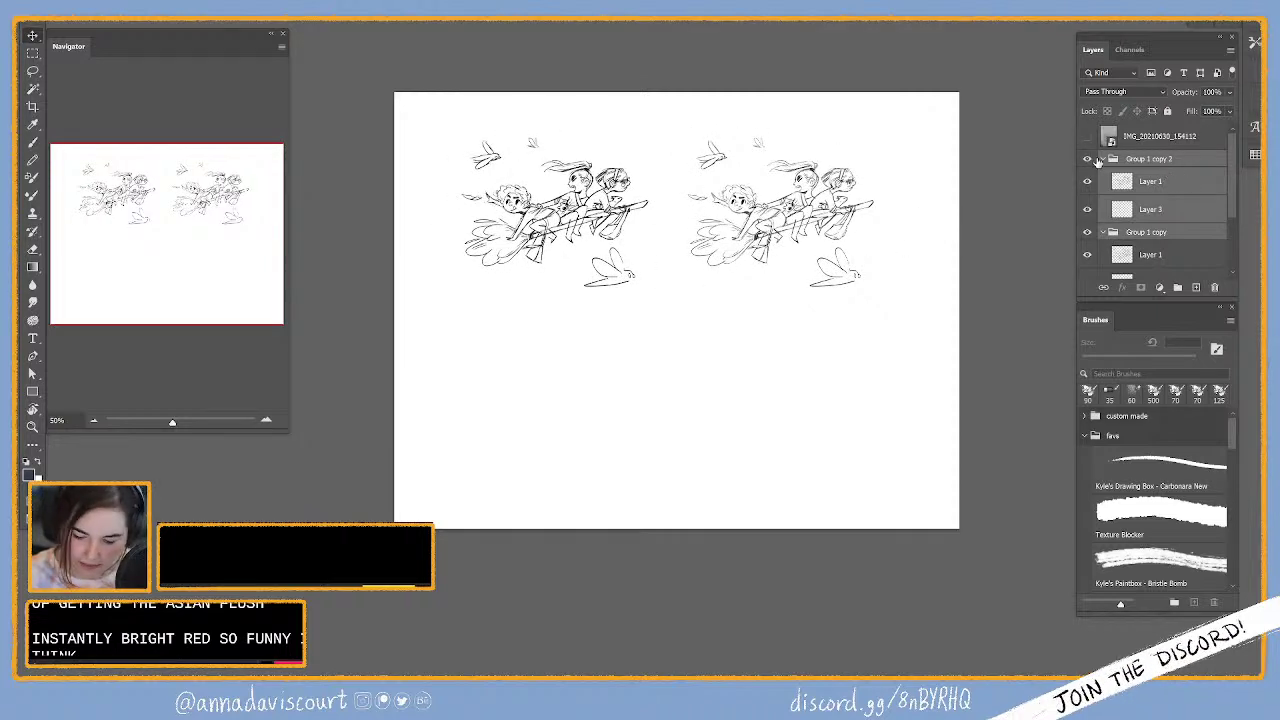
Step: Duplicate the right-hand thumbnail group and place the copy directly below it
{"action": "left_click", "coordinate": [1130, 166]}
{"action": "left_click_drag", "start_coordinate": [1130, 170], "coordinate": [823, 331]}
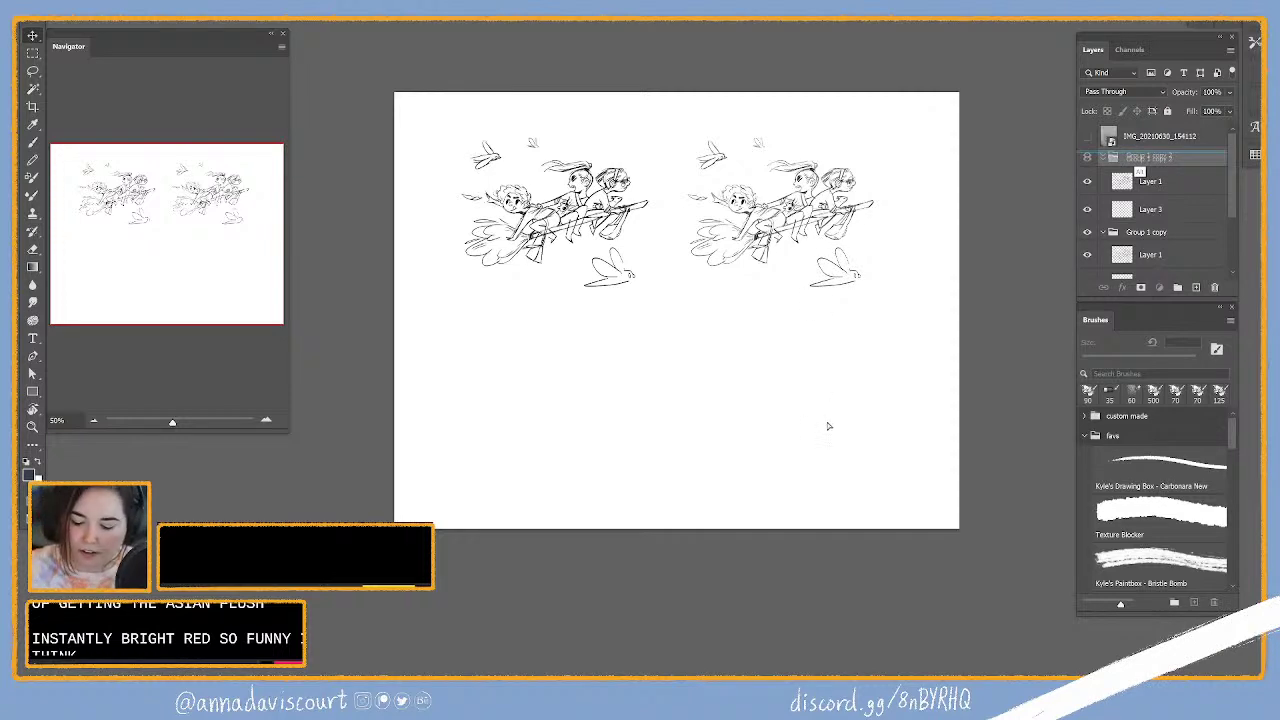
{"action": "left_click_drag", "start_coordinate": [834, 401], "coordinate": [834, 401]}
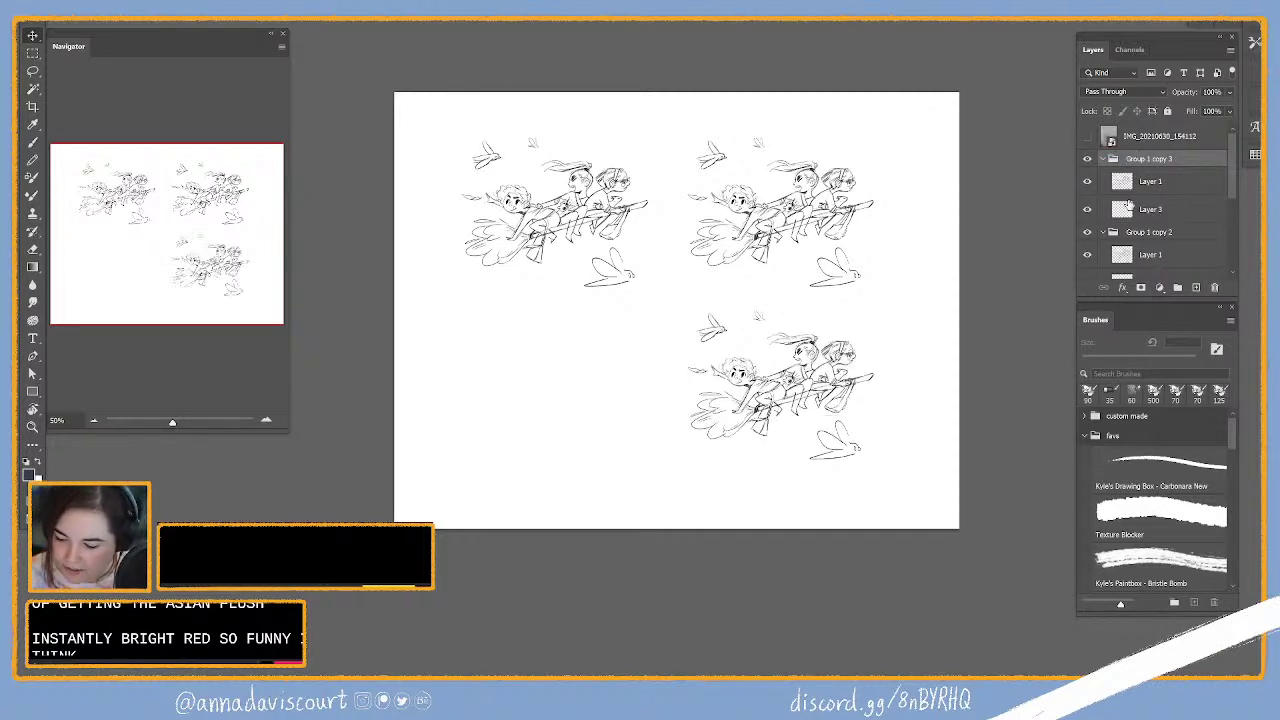
Step: Collapse the thumbnail groups and duplicate the lower-right thumbnail to its left, completing a two-by-two grid
{"action": "left_click", "coordinate": [1104, 160]}
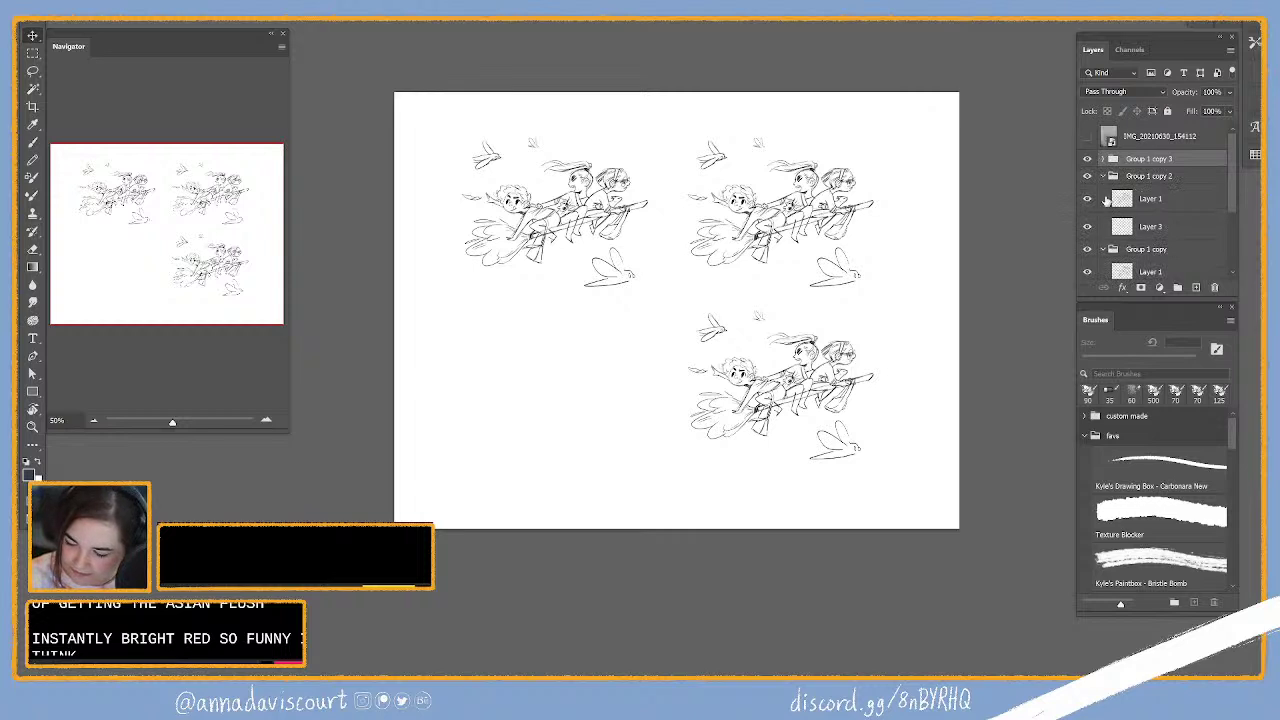
{"action": "left_click", "coordinate": [1104, 176]}
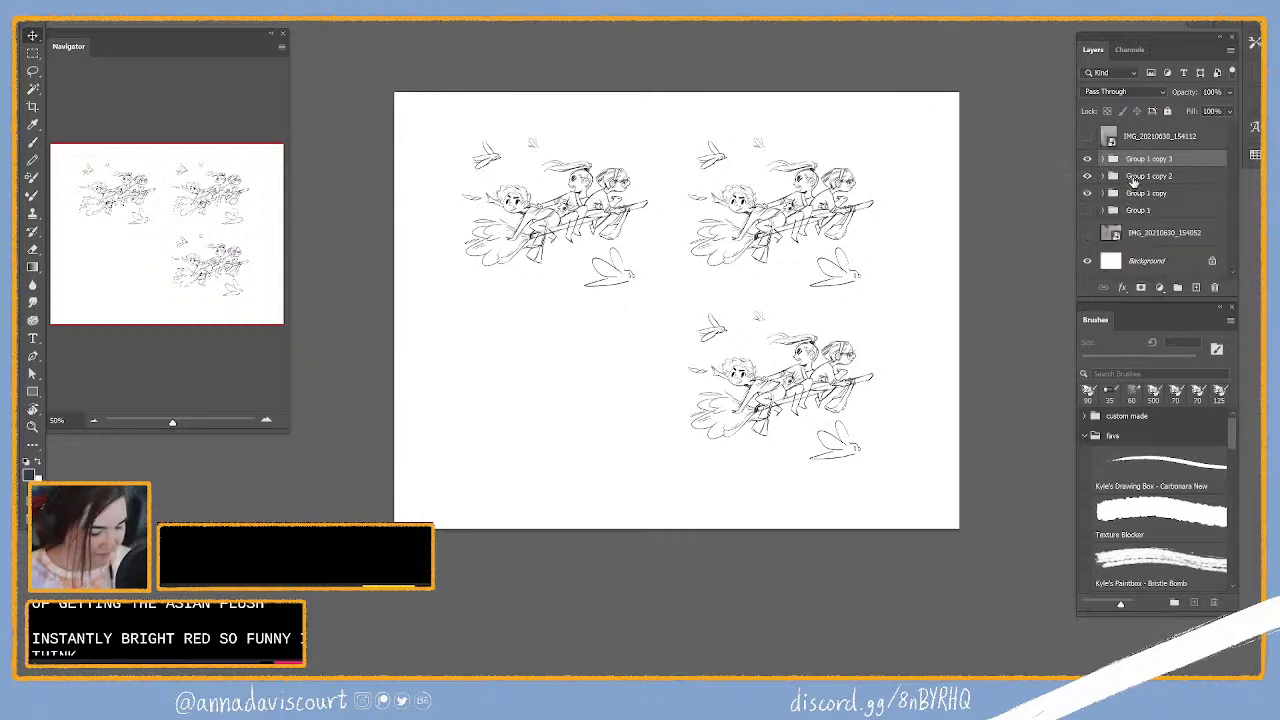
{"action": "key", "text": "ctrl+j"}
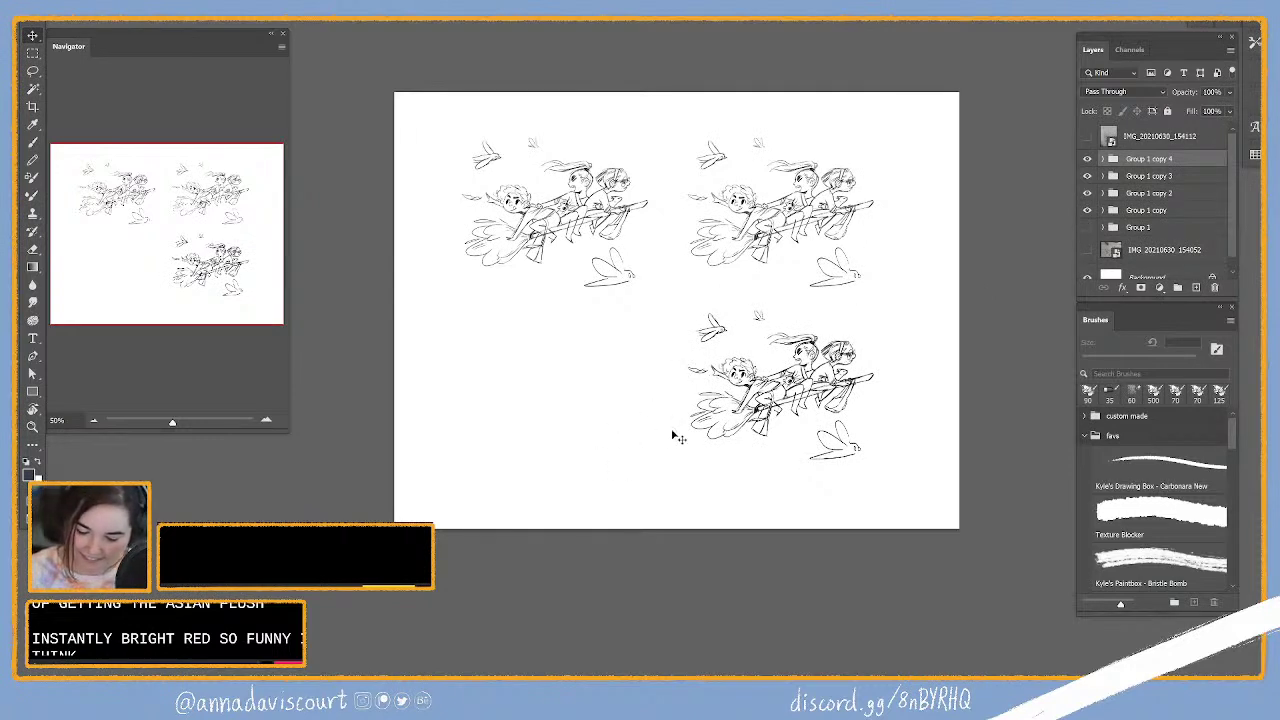
{"action": "left_click_drag", "start_coordinate": [676, 436], "coordinate": [461, 438]}
{"action": "left_click_drag", "start_coordinate": [611, 453], "coordinate": [594, 452]}
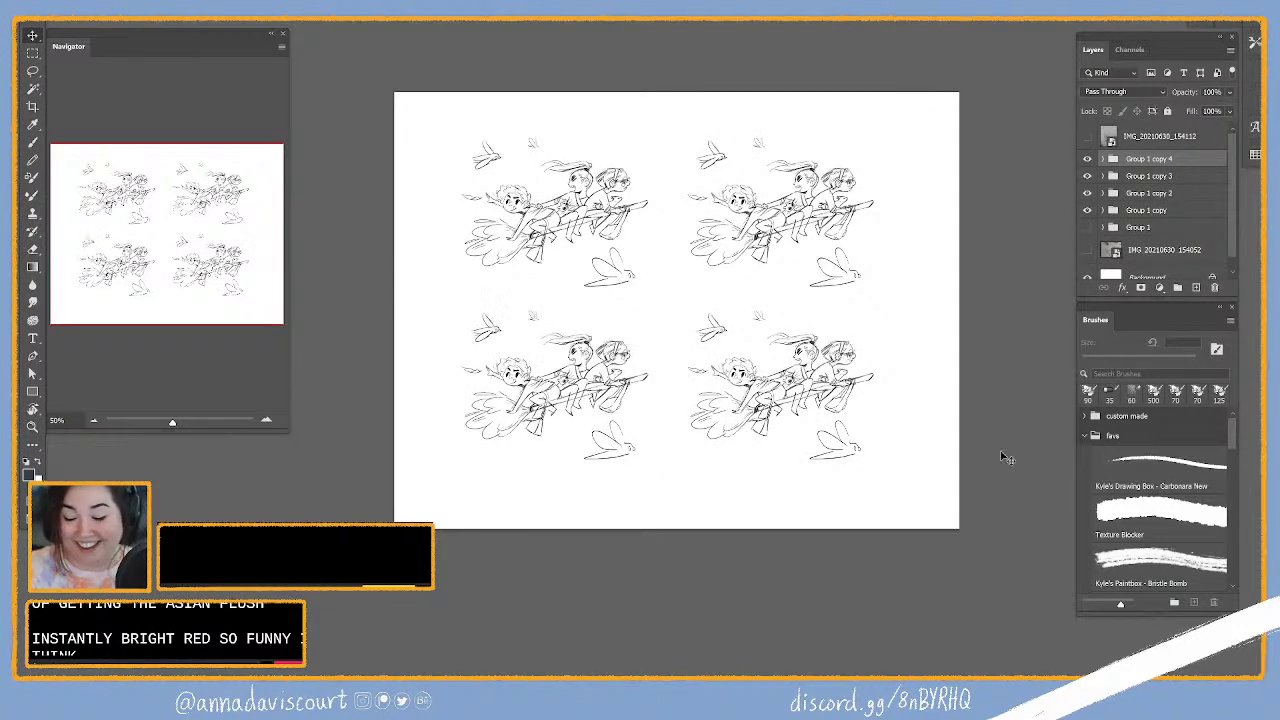
Step: Expand the first thumbnail's group, Group 1 copy, and select its Layer 3 beneath the line work
{"action": "left_click", "coordinate": [1137, 211]}
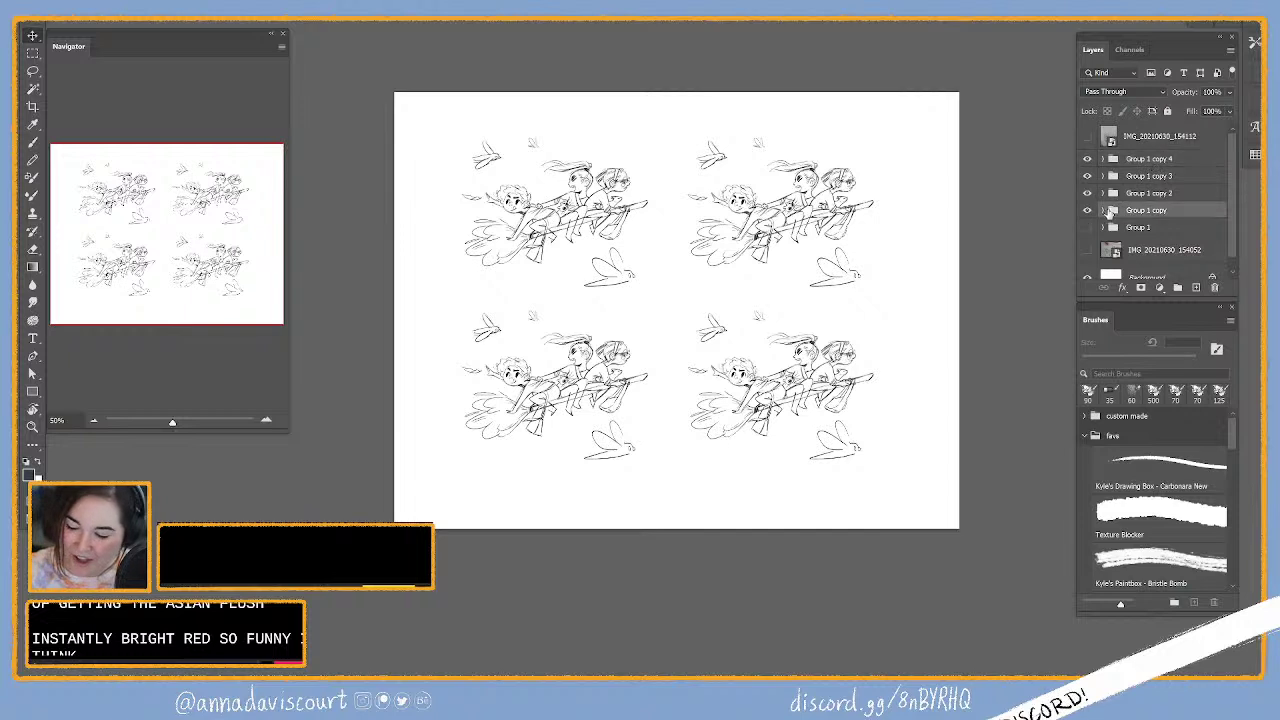
{"action": "left_click", "coordinate": [1103, 210]}
{"action": "left_click", "coordinate": [1150, 232]}
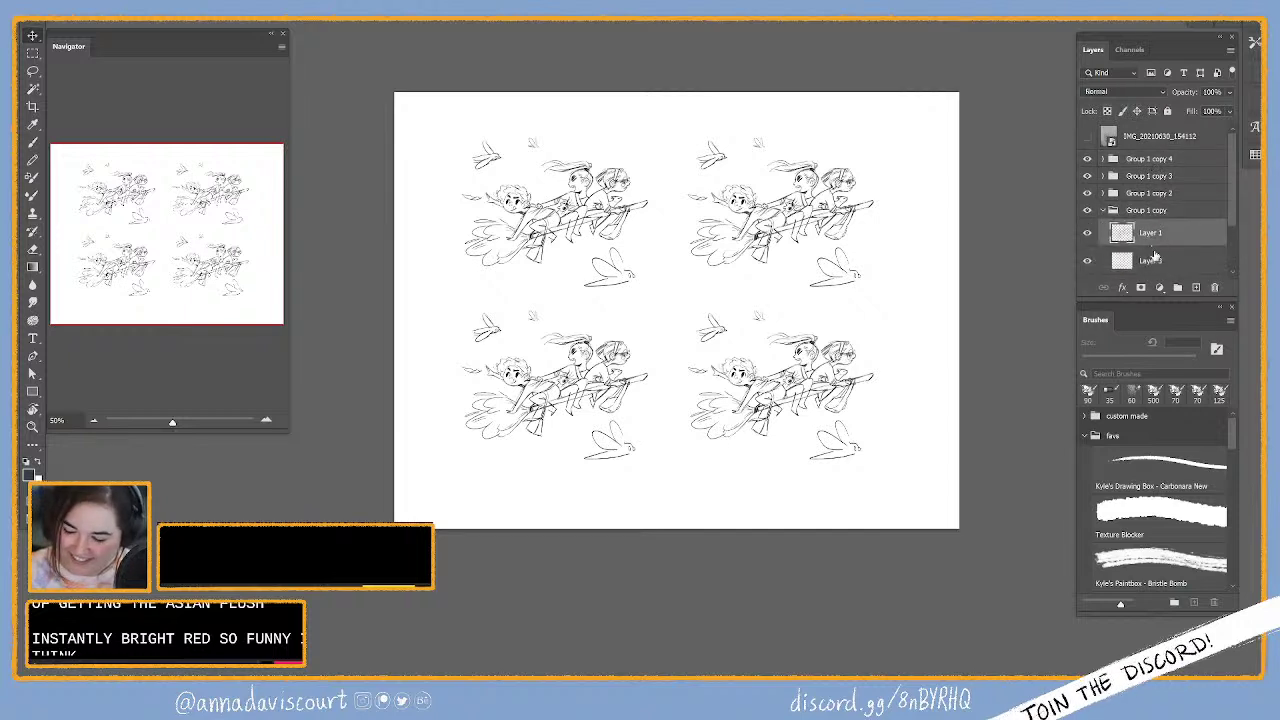
{"action": "left_click", "coordinate": [1168, 258]}
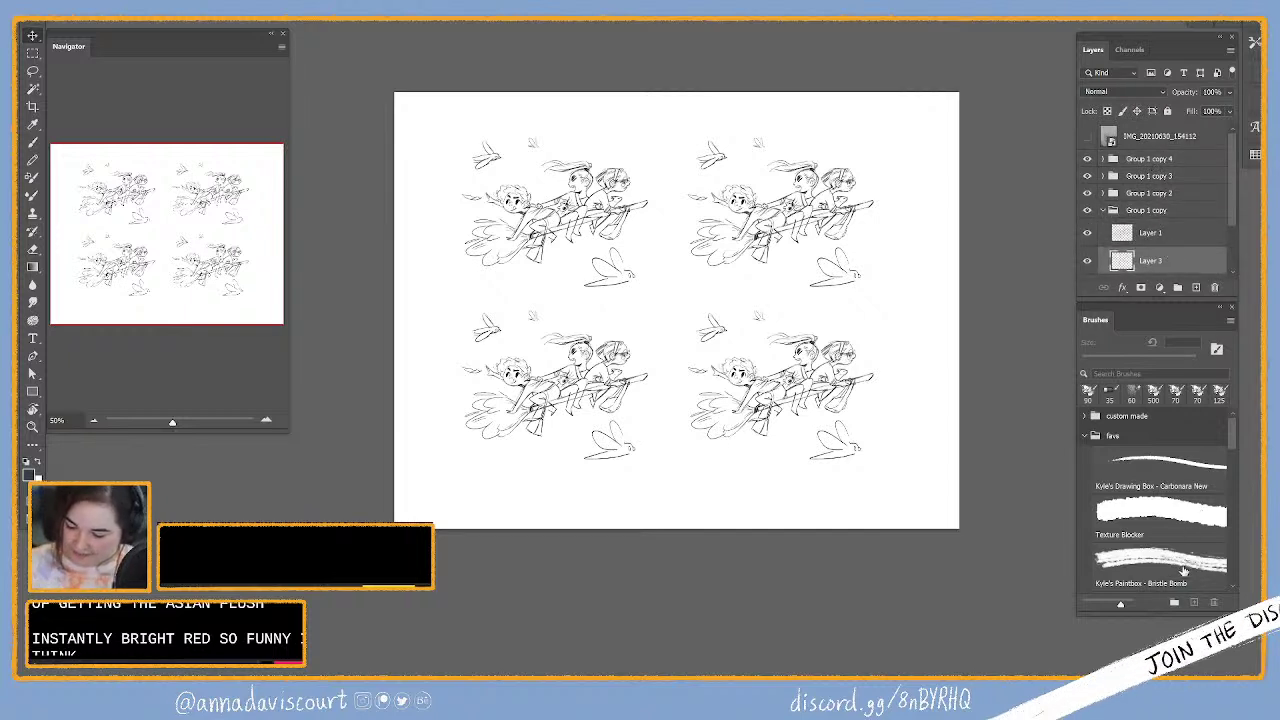
{"action": "key", "text": "b"}
{"action": "left_click_drag", "start_coordinate": [478, 140], "coordinate": [472, 262]}
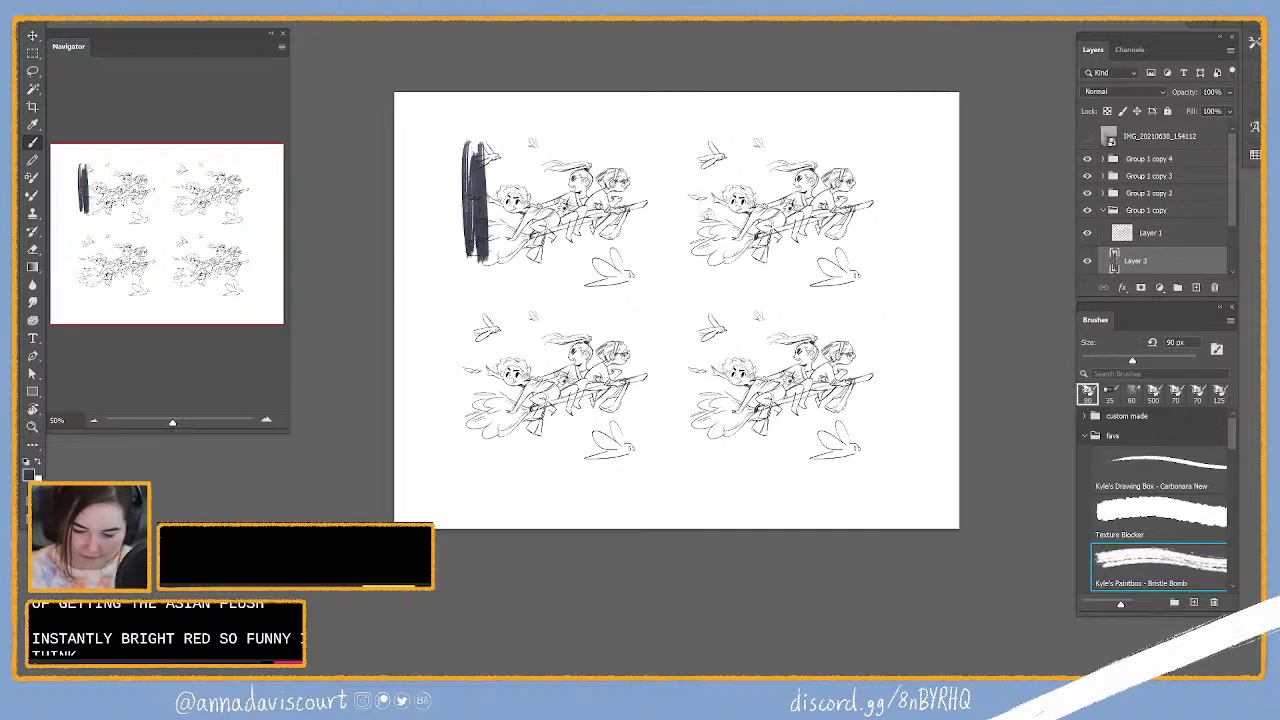
{"action": "key", "text": "ctrl+z"}
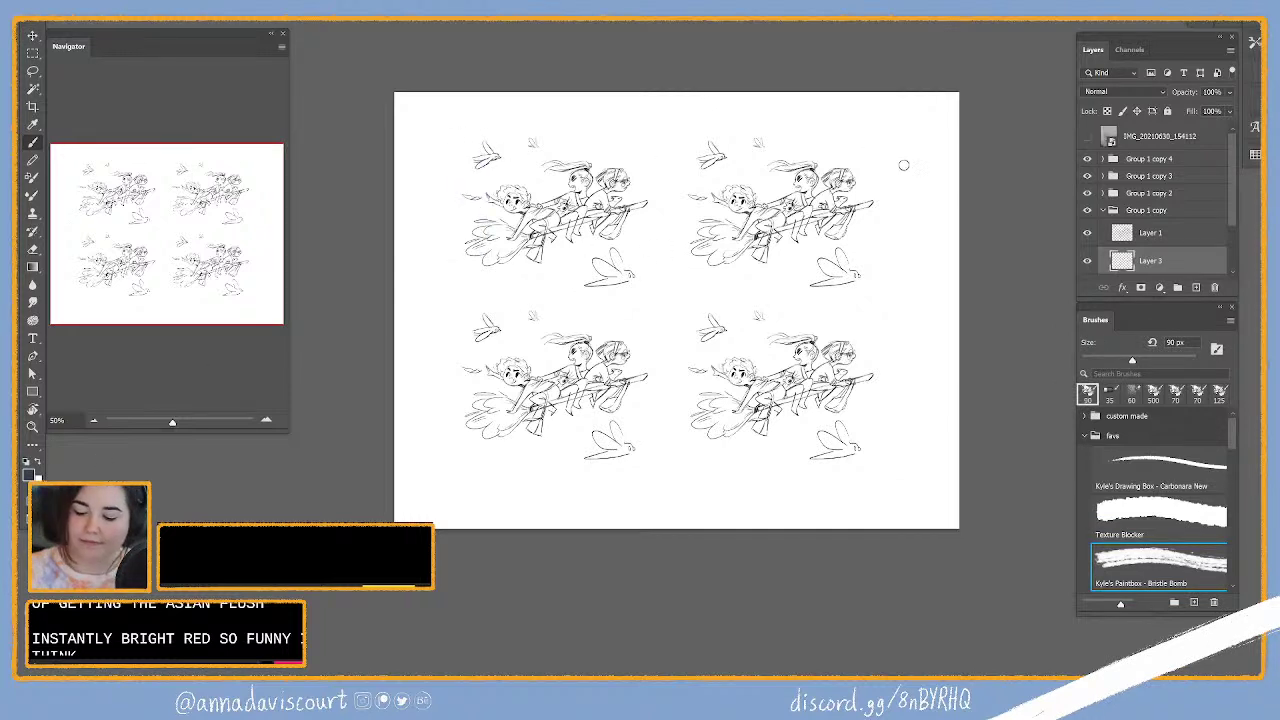
Step: Fill a rectangle behind the upper-left thumbnail on Layer 3 with a muted blue around #8d99b9, and hide that group's Layer 1 line work
{"action": "key", "text": "F5"}
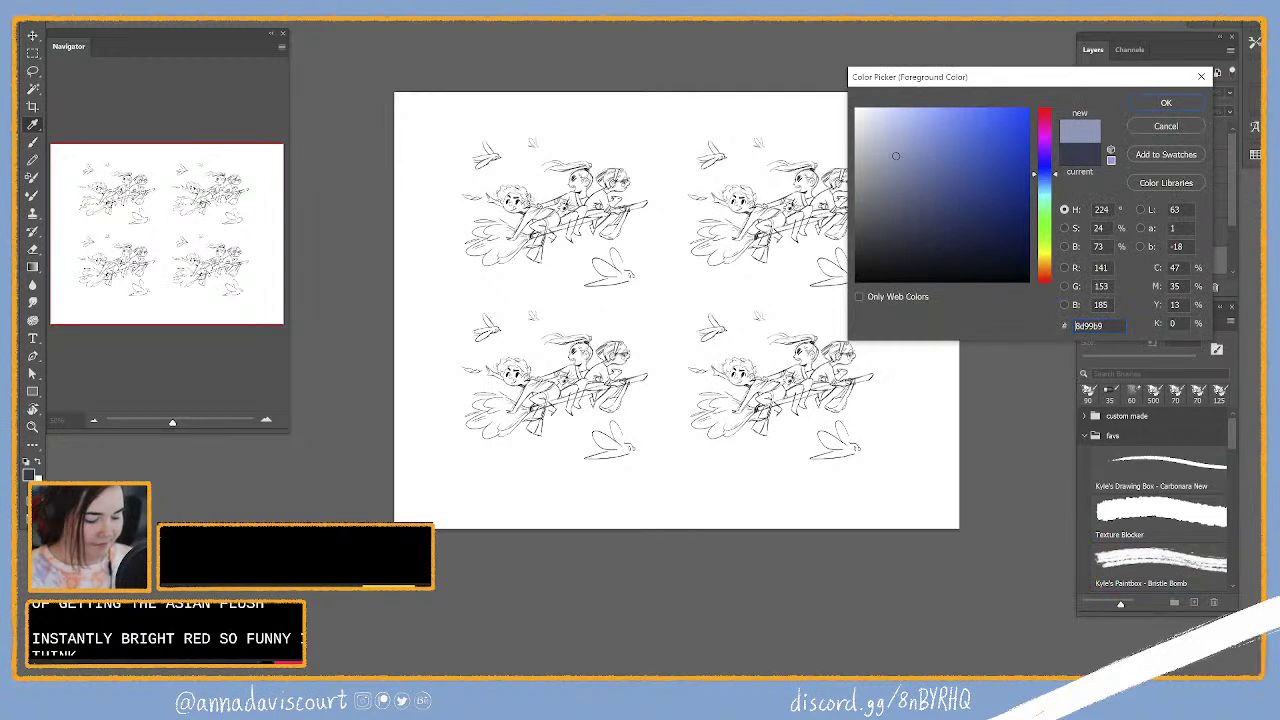
{"action": "key", "text": "Return"}
{"action": "left_click_drag", "start_coordinate": [436, 133], "coordinate": [661, 297]}
{"action": "key", "text": "alt+BackSpace"}
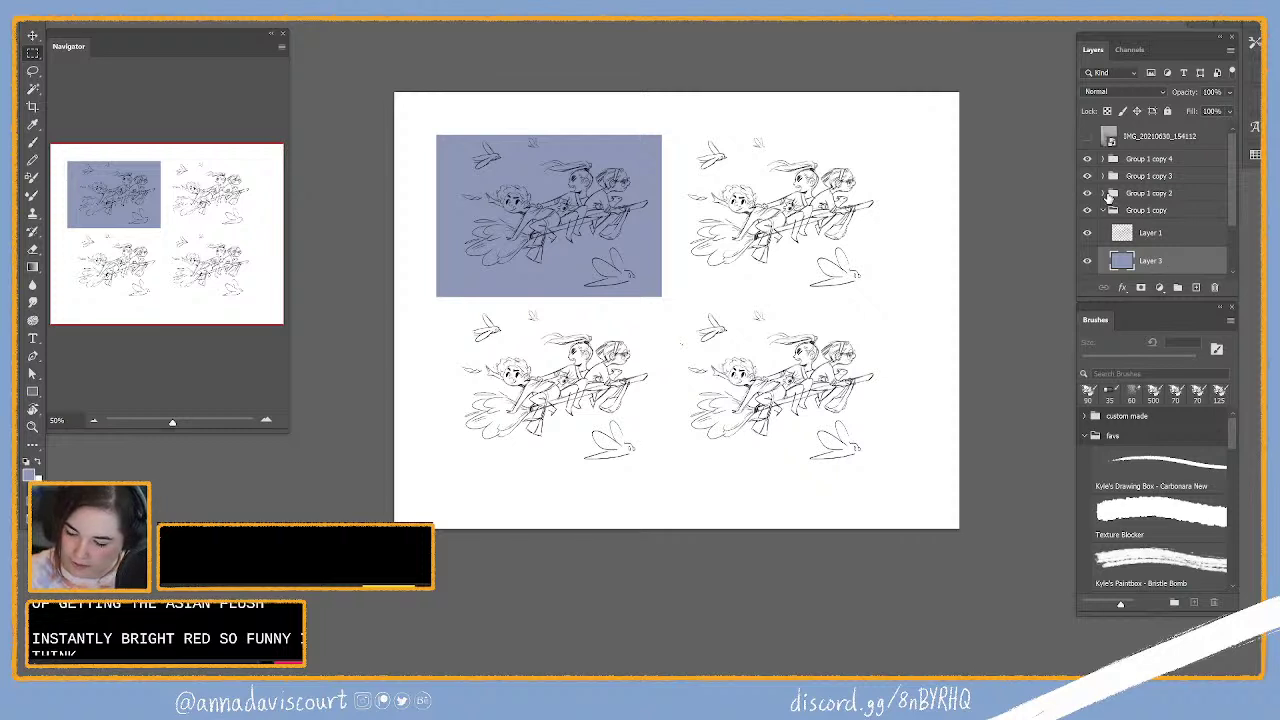
{"action": "left_click", "coordinate": [1087, 233]}
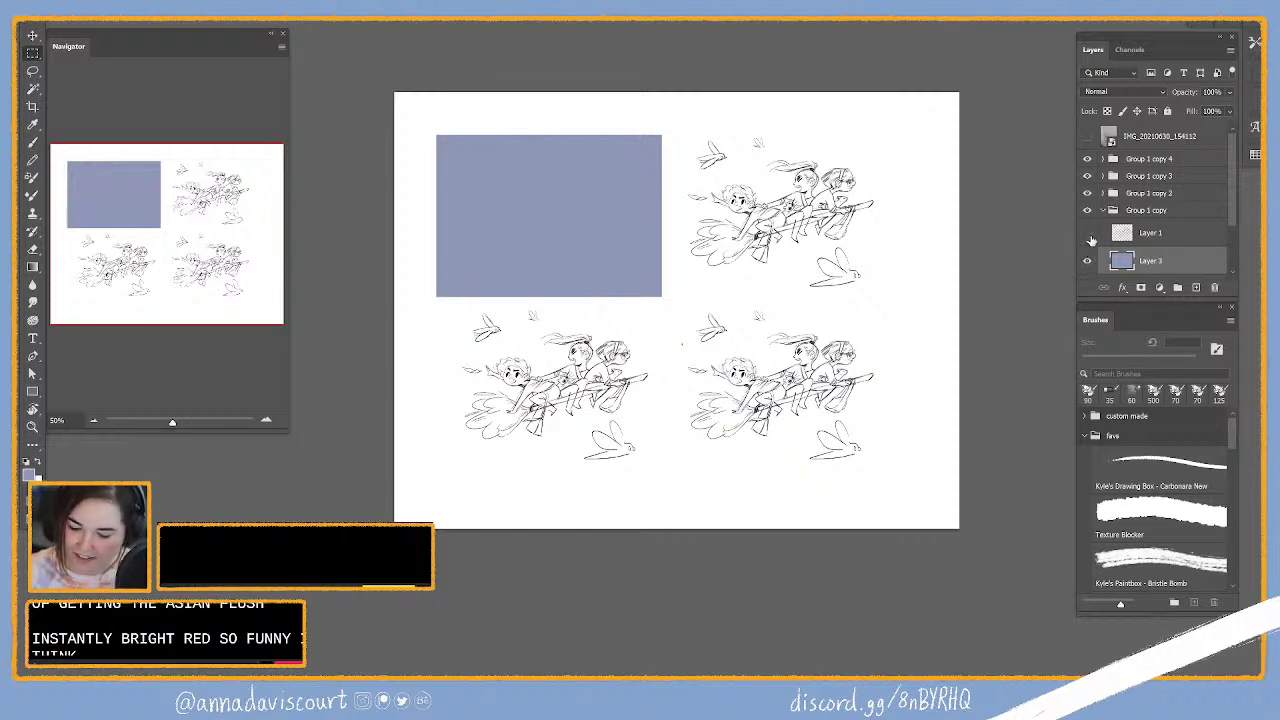
Step: Show the upper-left thumbnail's Layer 1 line work and shift the blue rectangle slightly right and up to frame the drawing
{"action": "left_click", "coordinate": [1087, 233]}
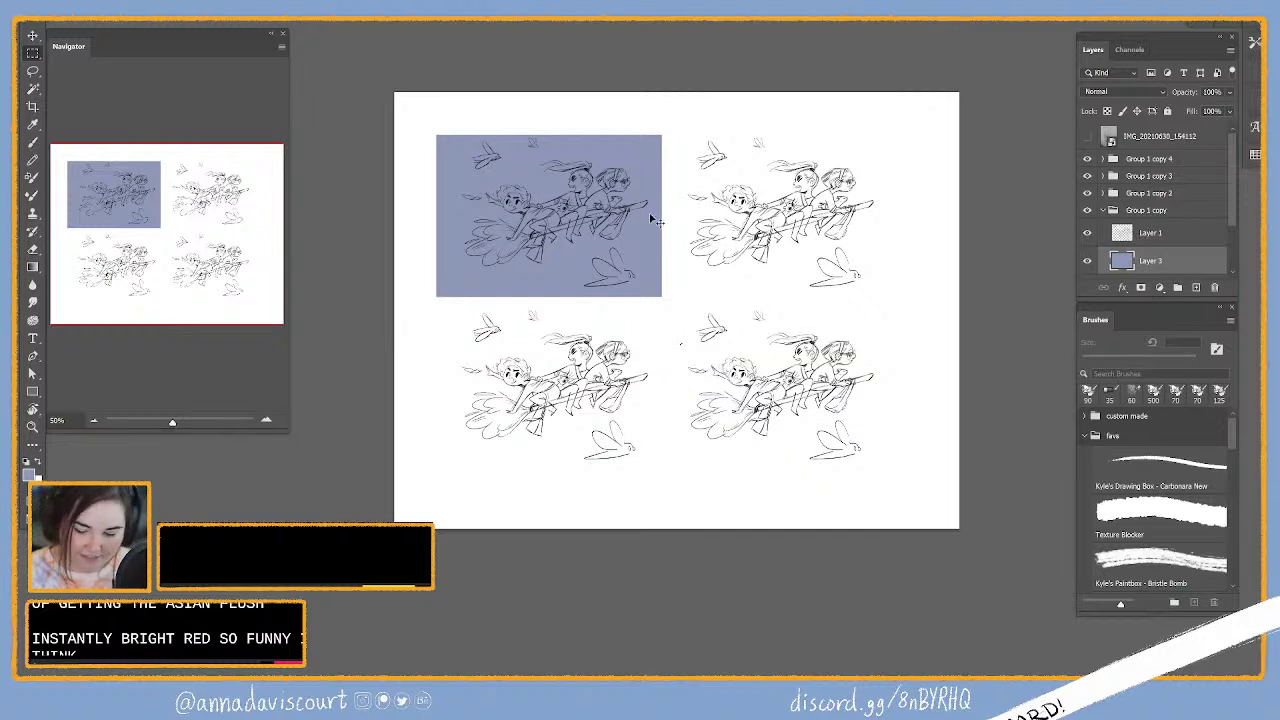
{"action": "mouse_move", "coordinate": [654, 206]}
{"action": "left_mouse_down"}
{"action": "mouse_move", "coordinate": [660, 196]}
{"action": "mouse_move", "coordinate": [687, 220]}
{"action": "left_mouse_up"}
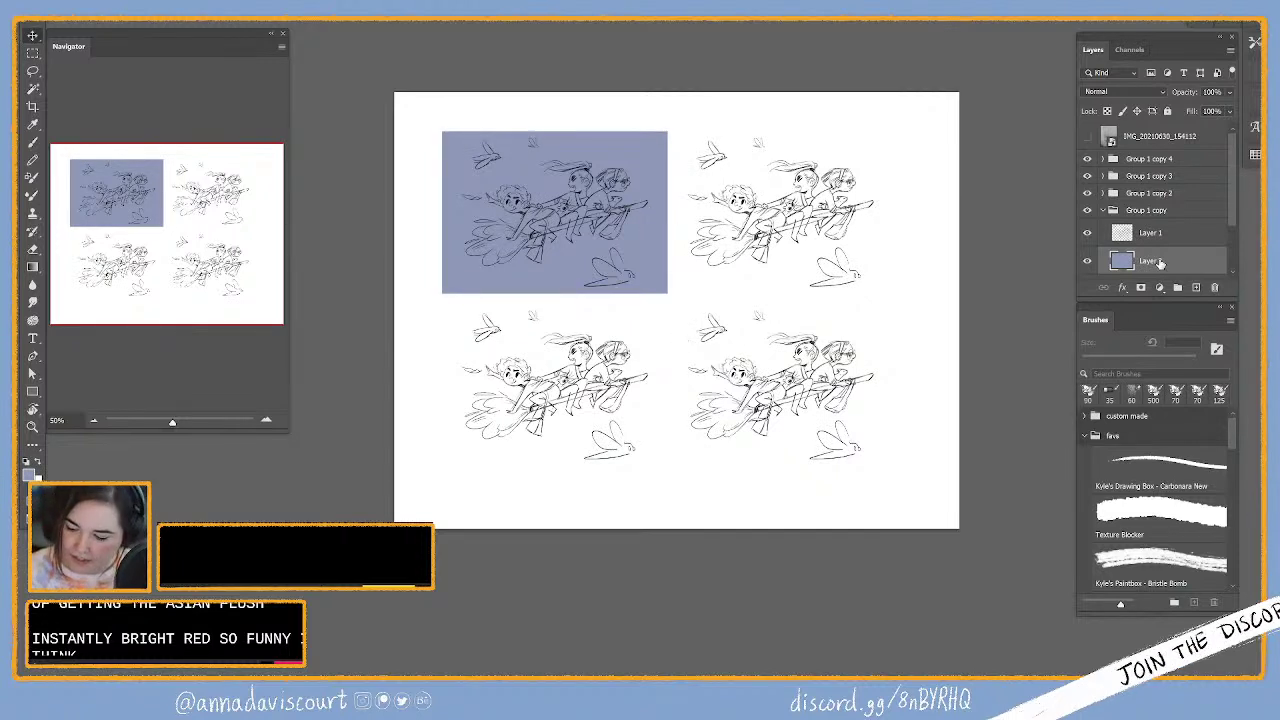
Step: Paint the children's clothing in the upper-left thumbnail with a lighter blue, #90a9dc, on Layer 3
{"action": "left_click", "coordinate": [29, 472]}
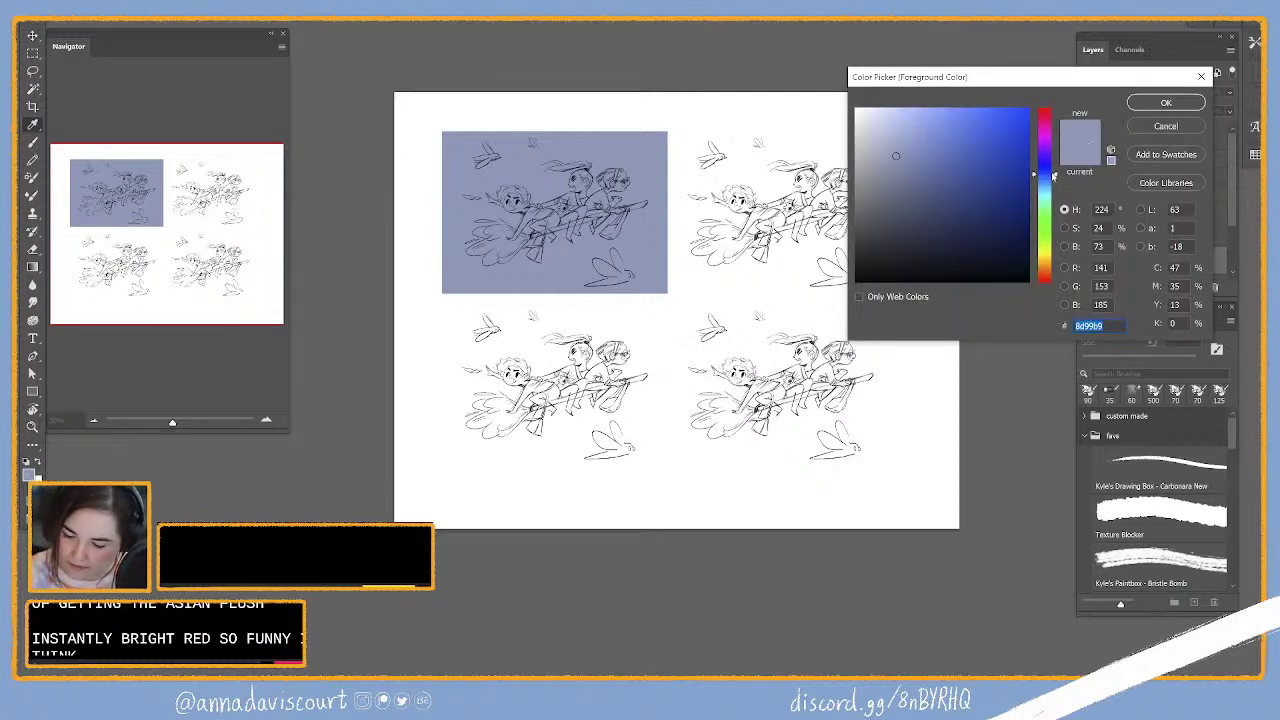
{"action": "left_click", "coordinate": [1165, 103]}
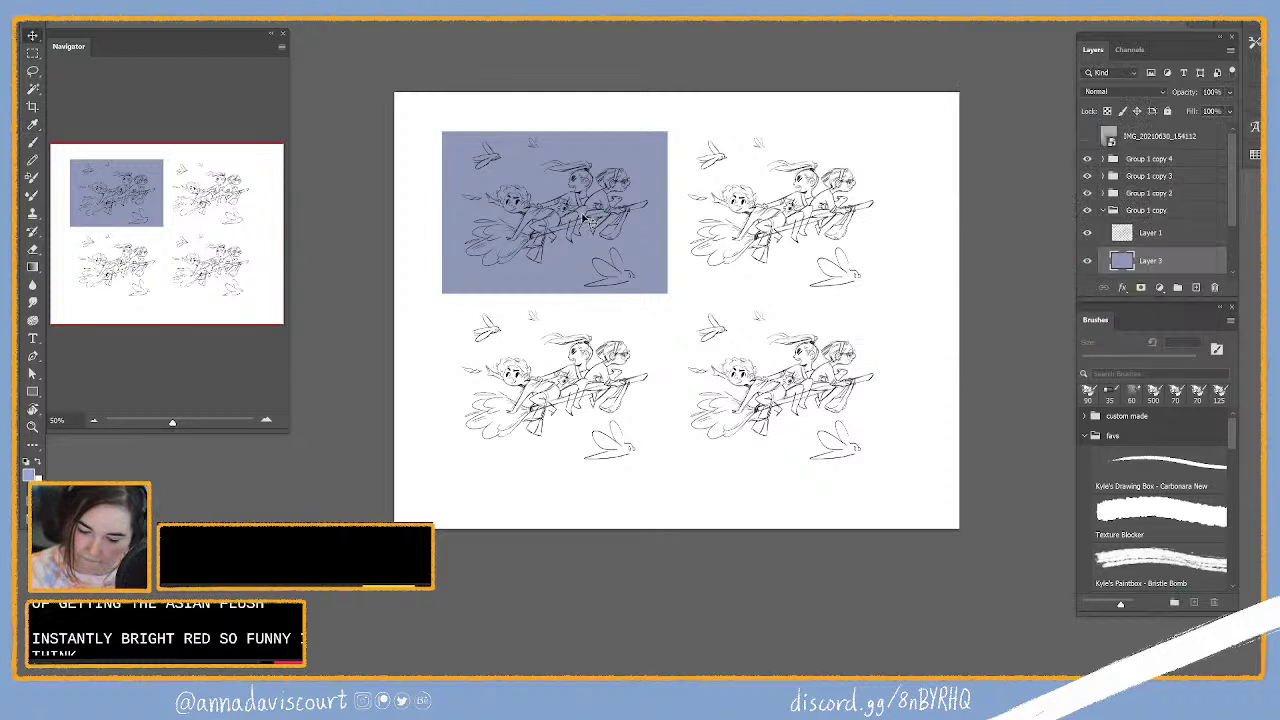
{"action": "key", "text": "b"}
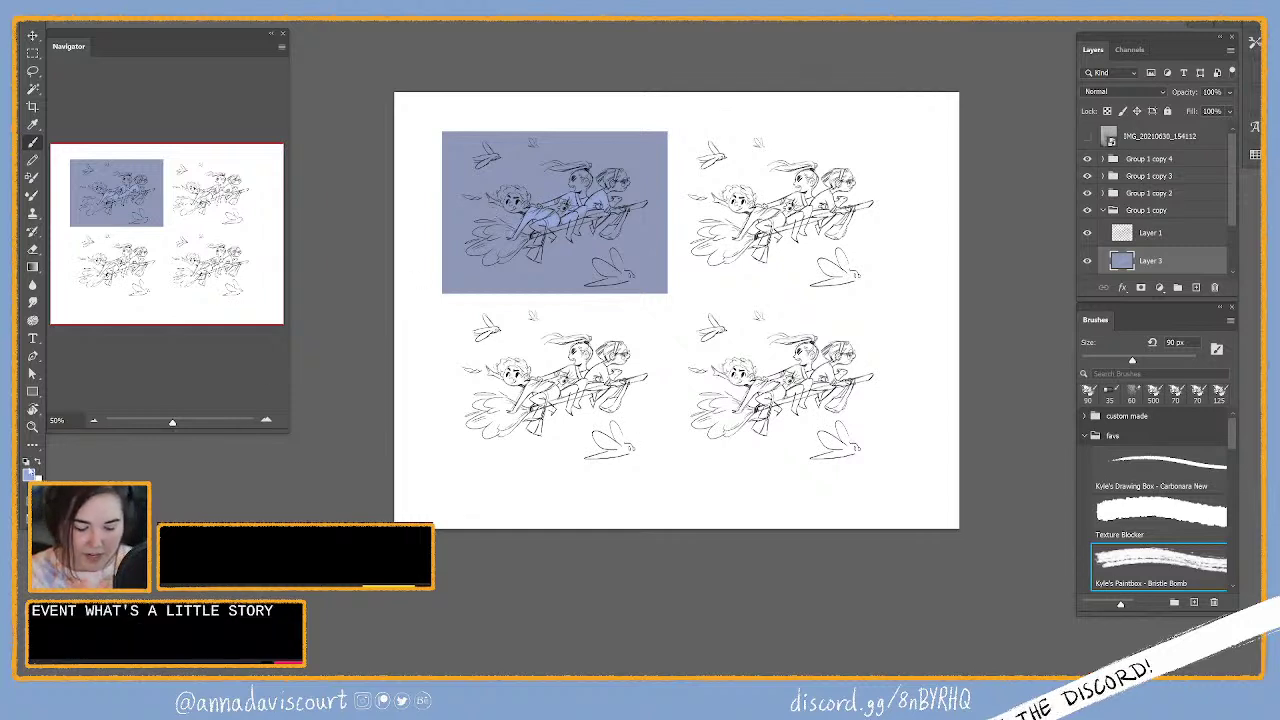
Step: Try several hues for the foreground colour, settle on a muted tan, and paint the broom's bristles with it
{"action": "key", "text": "shift+F5"}
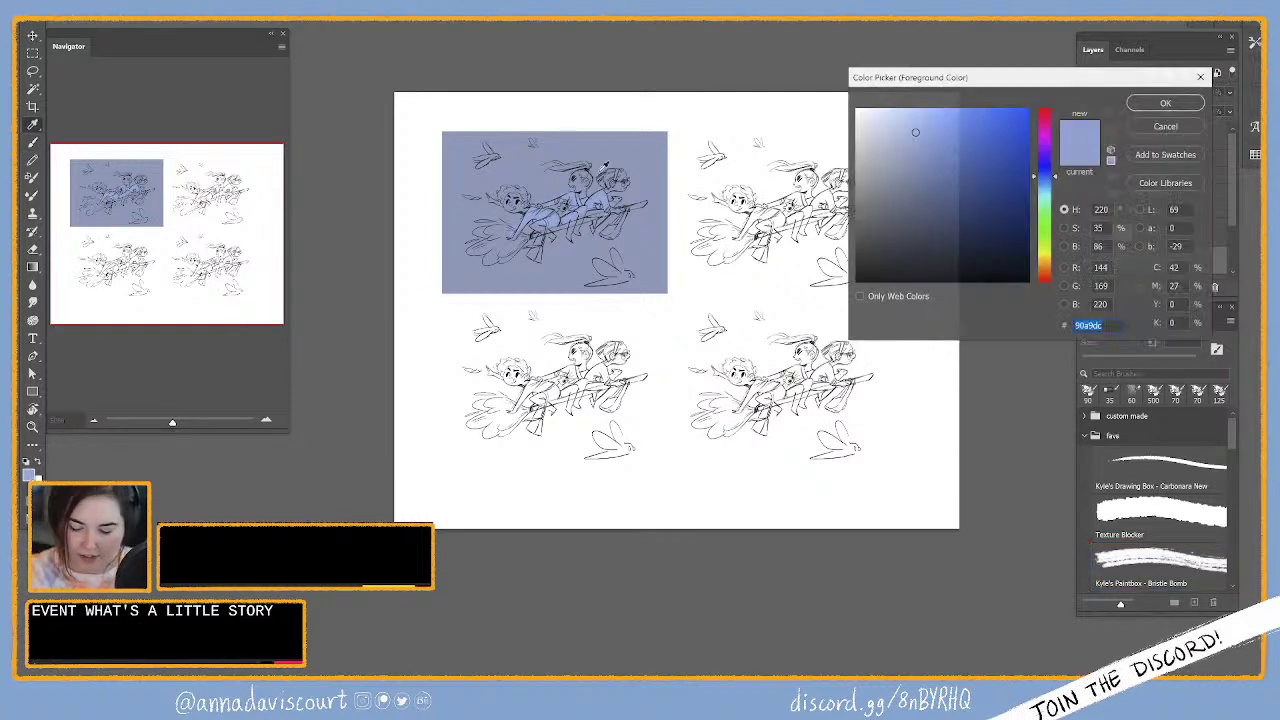
{"action": "left_click", "coordinate": [1055, 197]}
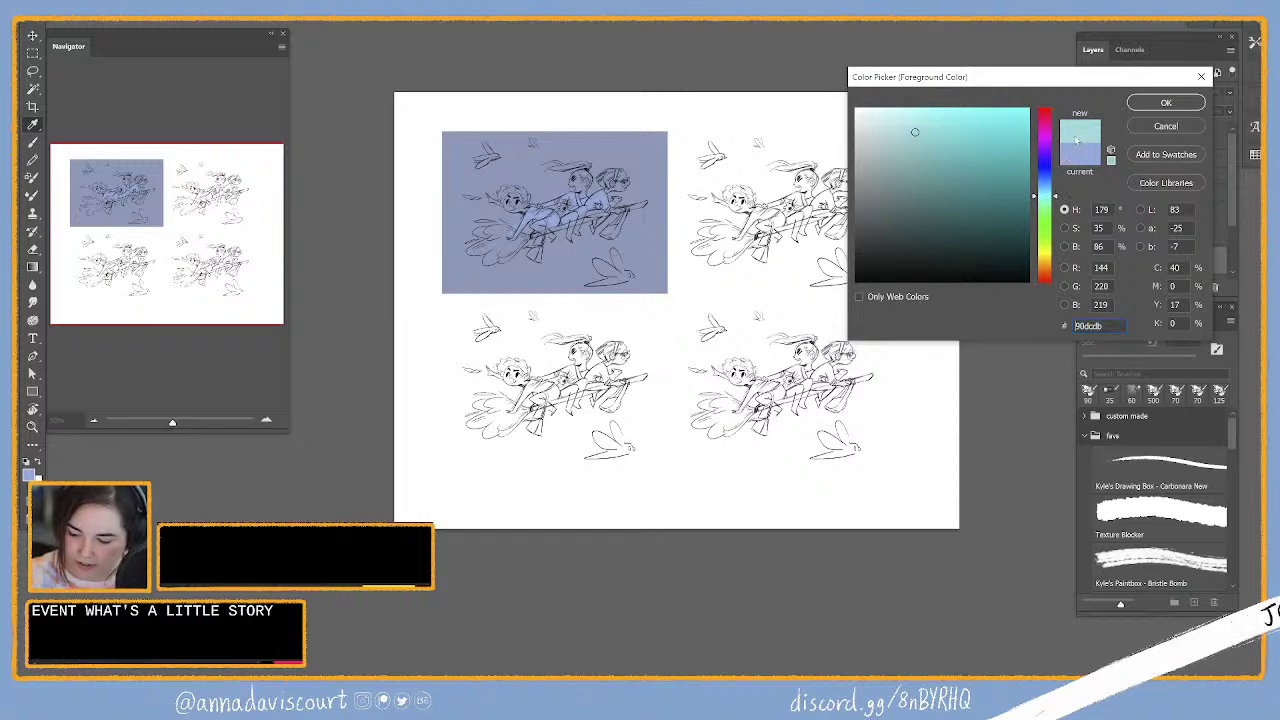
{"action": "left_click", "coordinate": [1045, 134]}
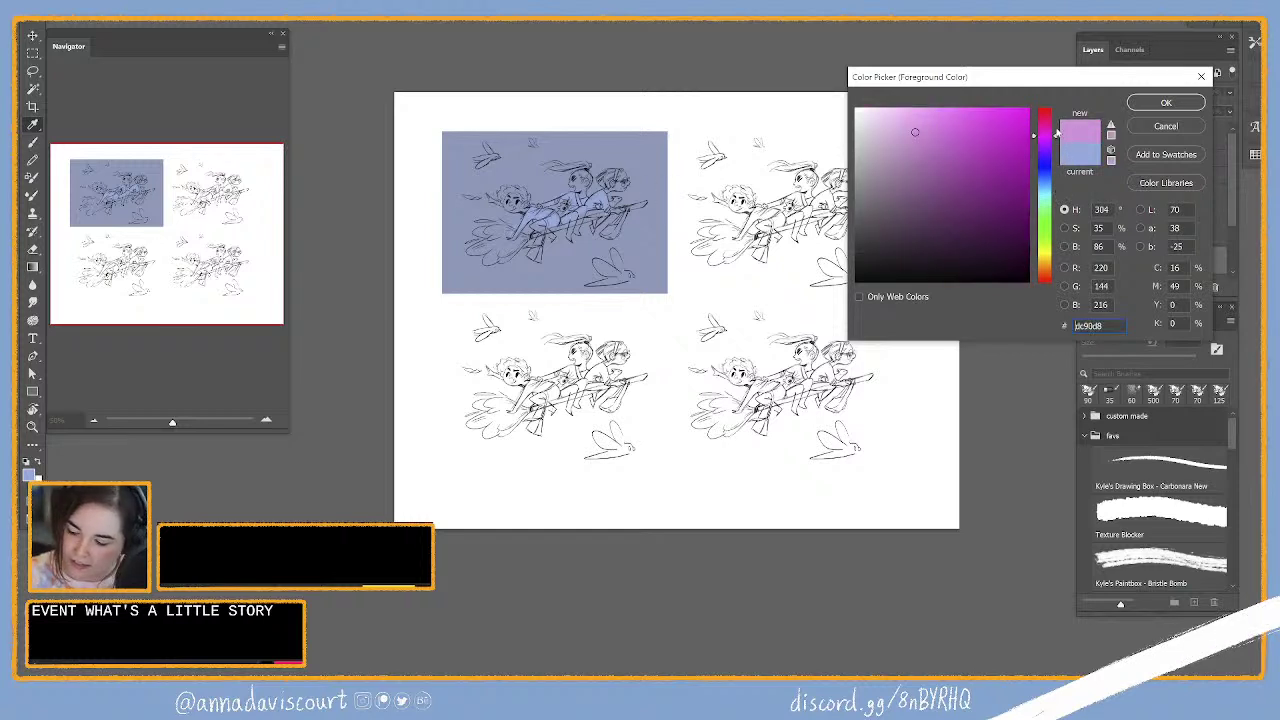
{"action": "left_click_drag", "start_coordinate": [1057, 133], "coordinate": [1076, 125]}
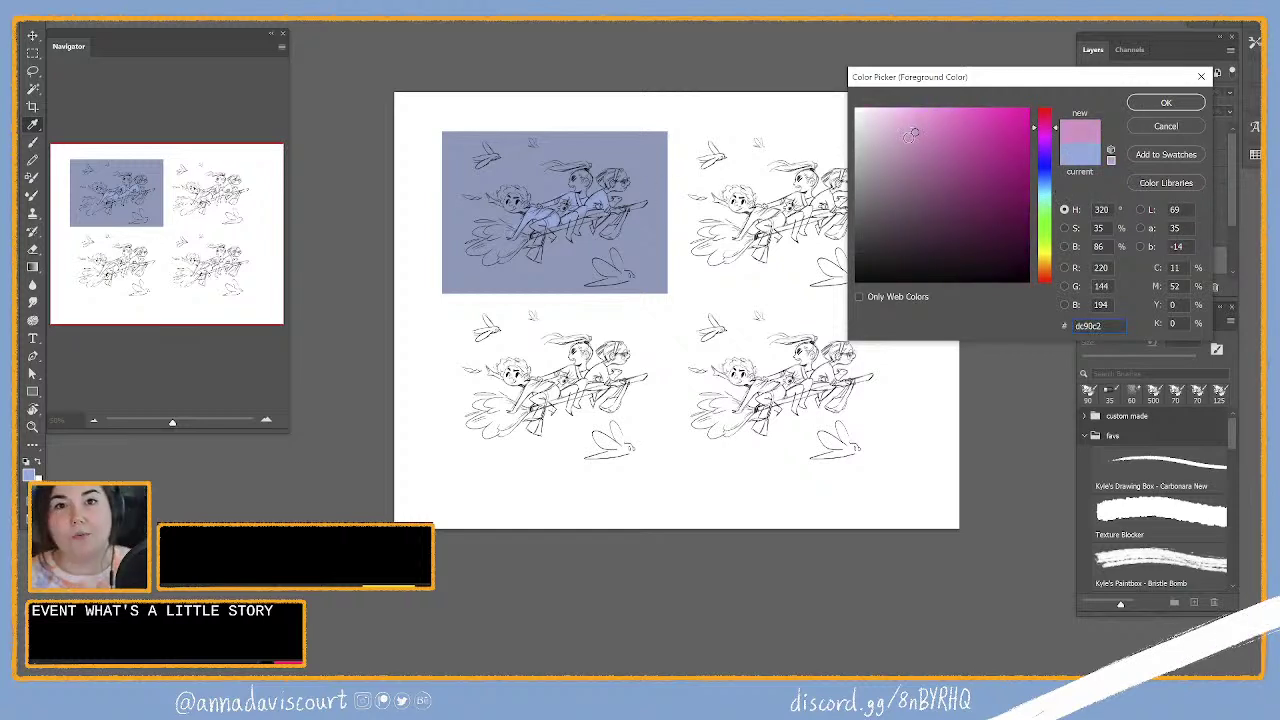
{"action": "left_click", "coordinate": [1049, 266]}
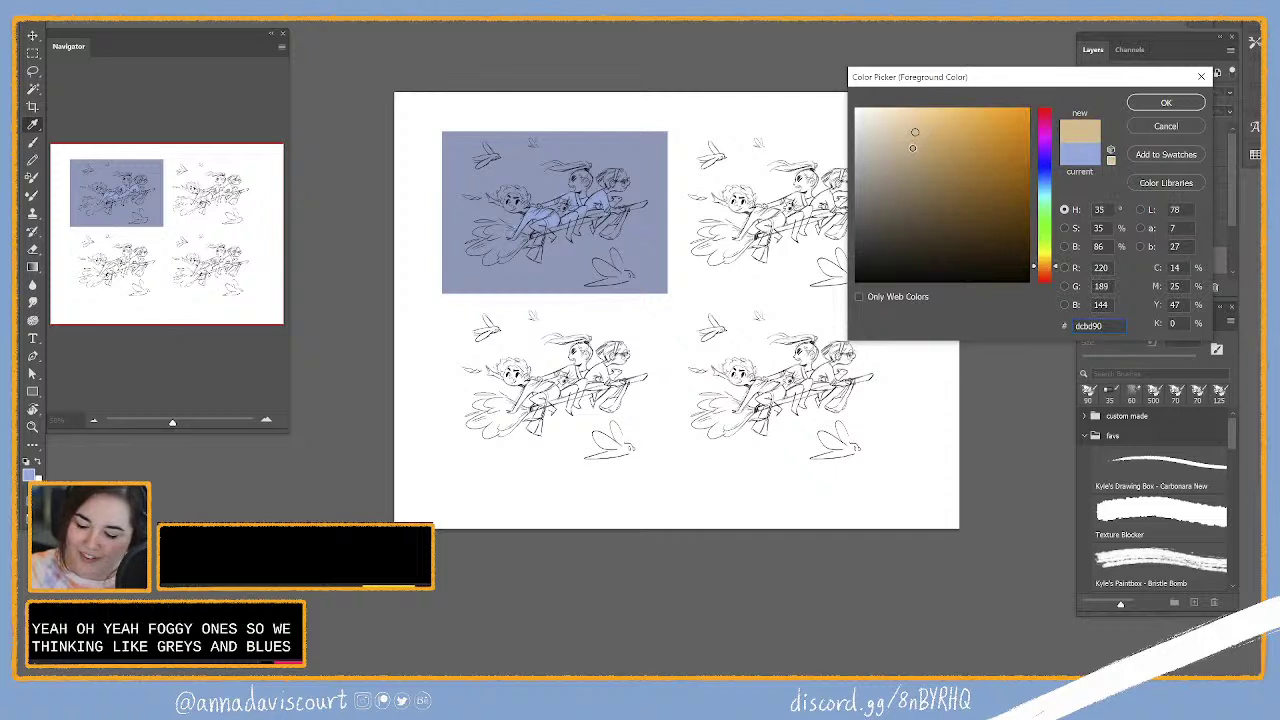
{"action": "left_click", "coordinate": [915, 160]}
{"action": "left_click", "coordinate": [1160, 104]}
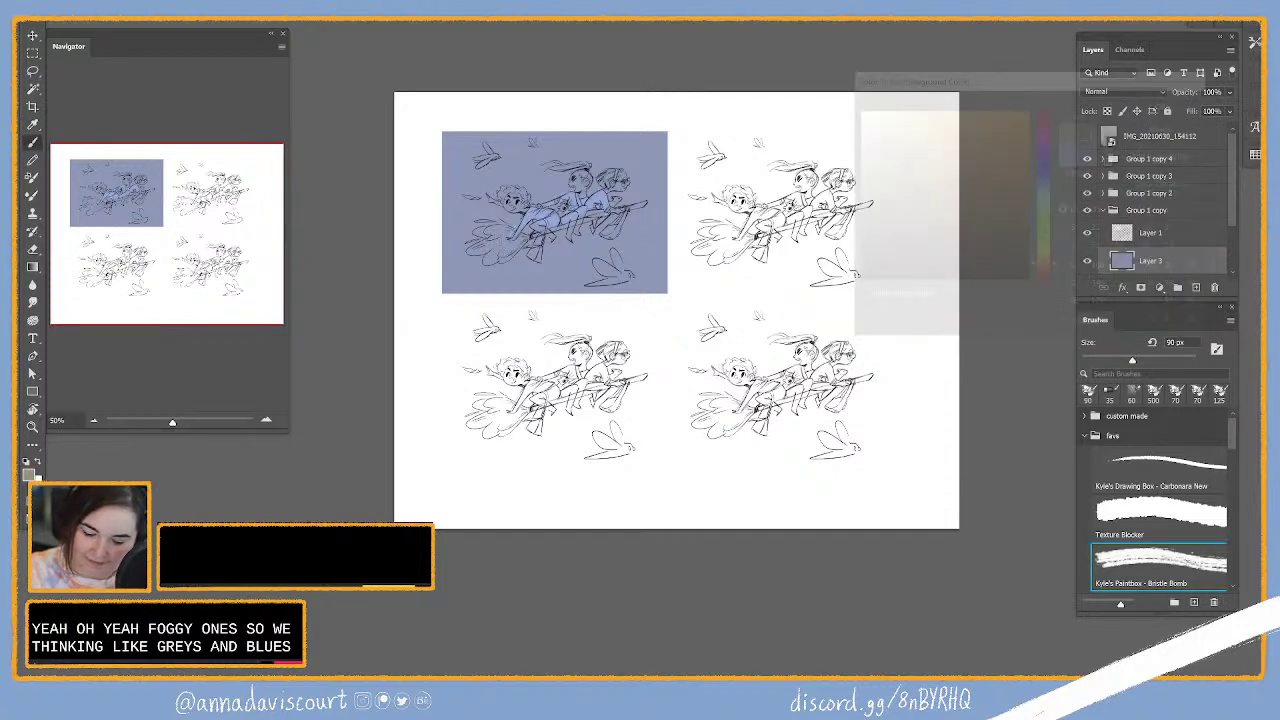
{"action": "left_click_drag", "start_coordinate": [478, 240], "coordinate": [502, 233]}
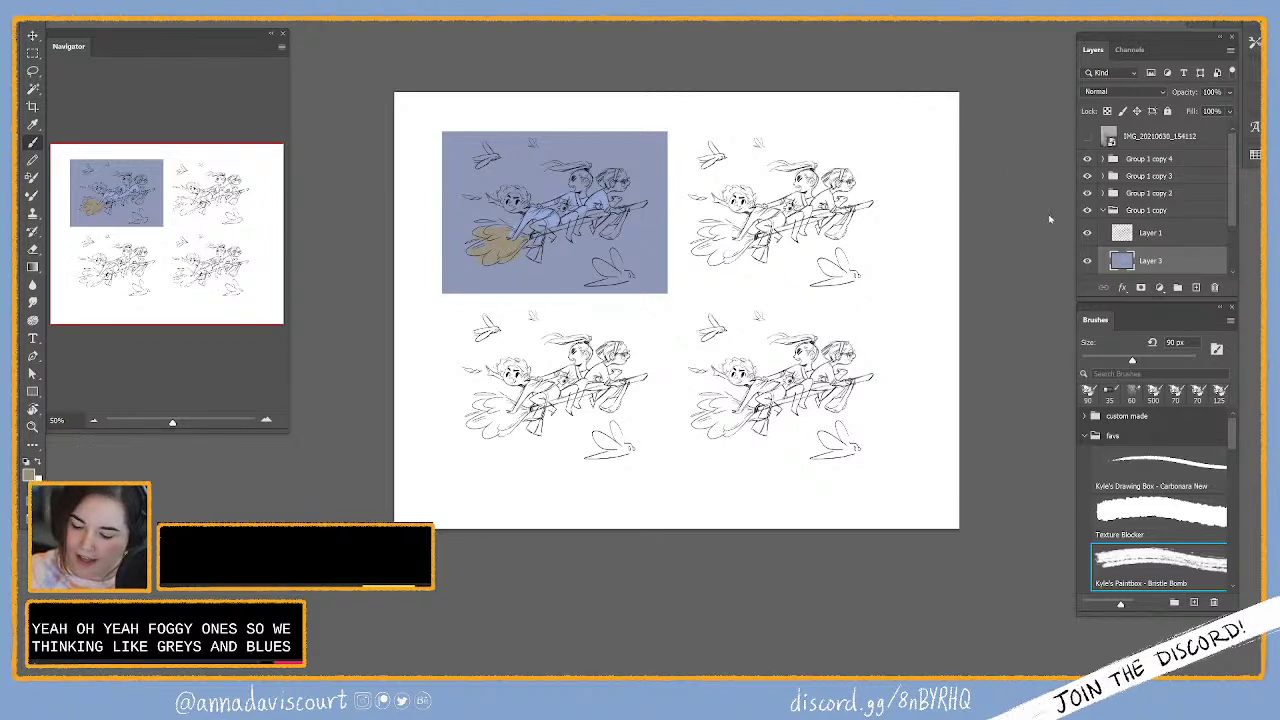
Step: Set the foreground colour to brown #8c6d59 and paint along the broom handle
{"action": "key", "text": "F9"}
{"action": "left_click_drag", "start_coordinate": [1058, 268], "coordinate": [1058, 276]}
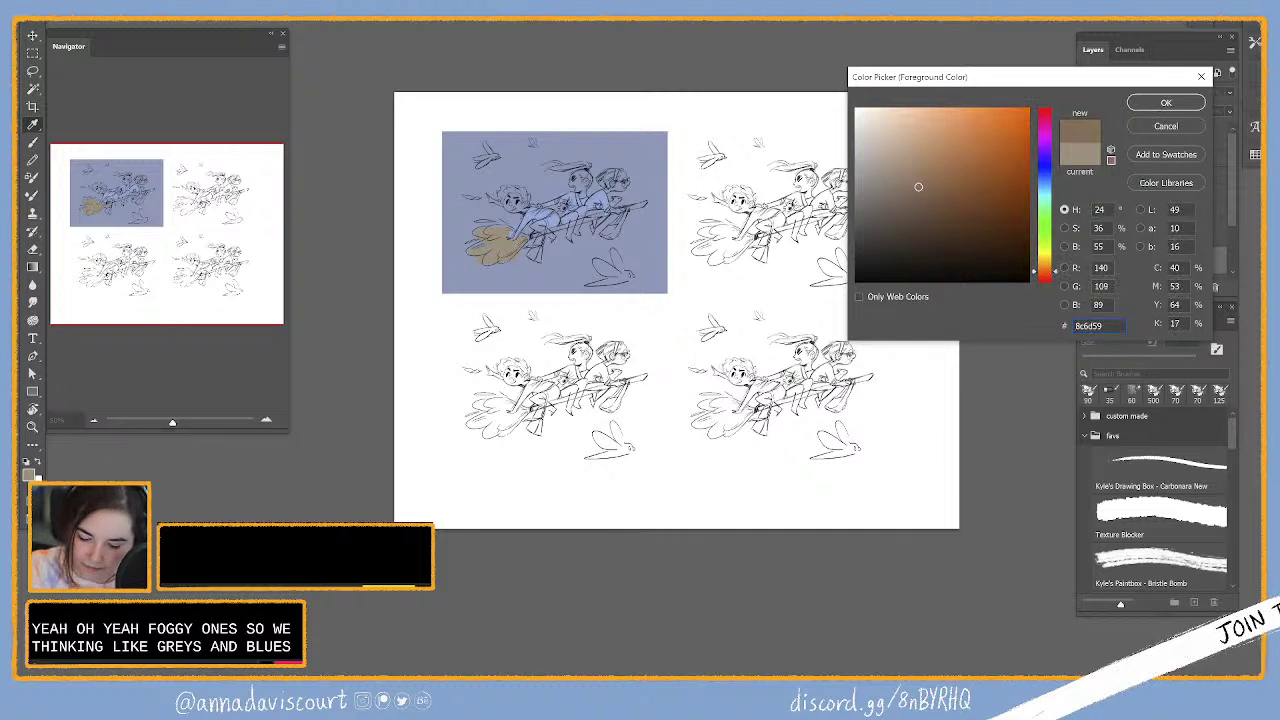
{"action": "left_click", "coordinate": [1145, 105]}
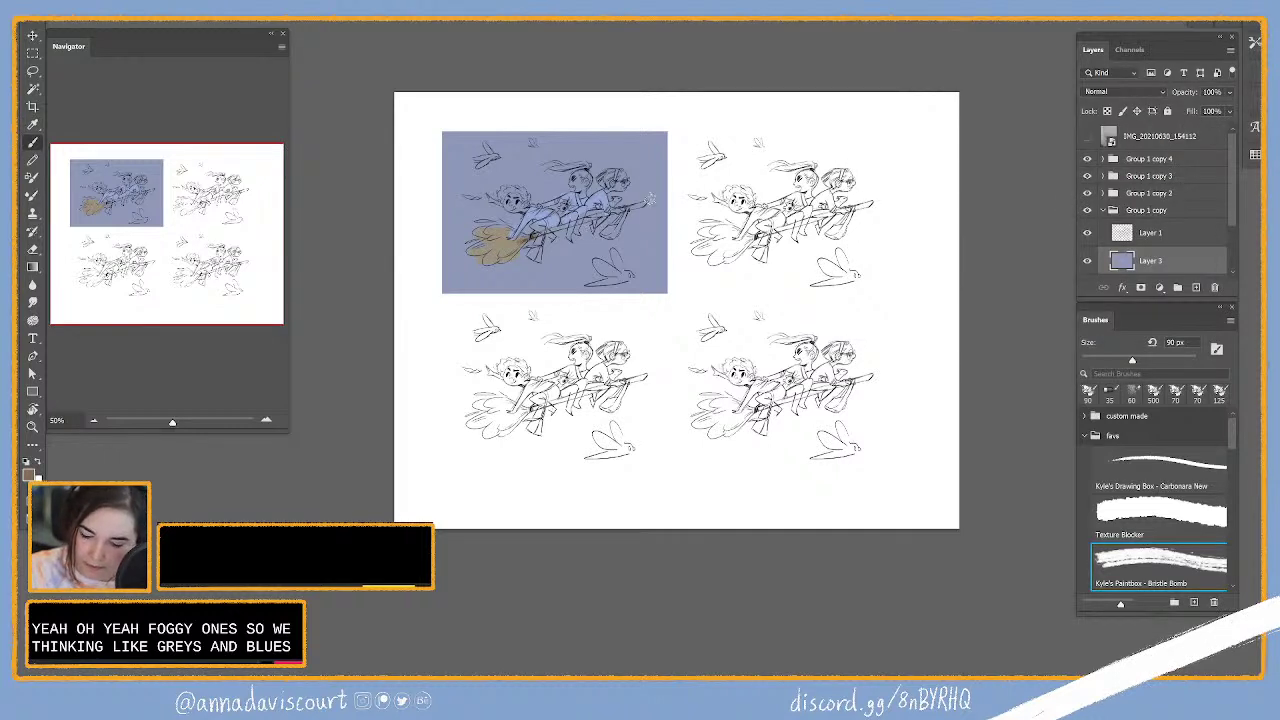
{"action": "left_click_drag", "start_coordinate": [650, 200], "coordinate": [540, 235]}
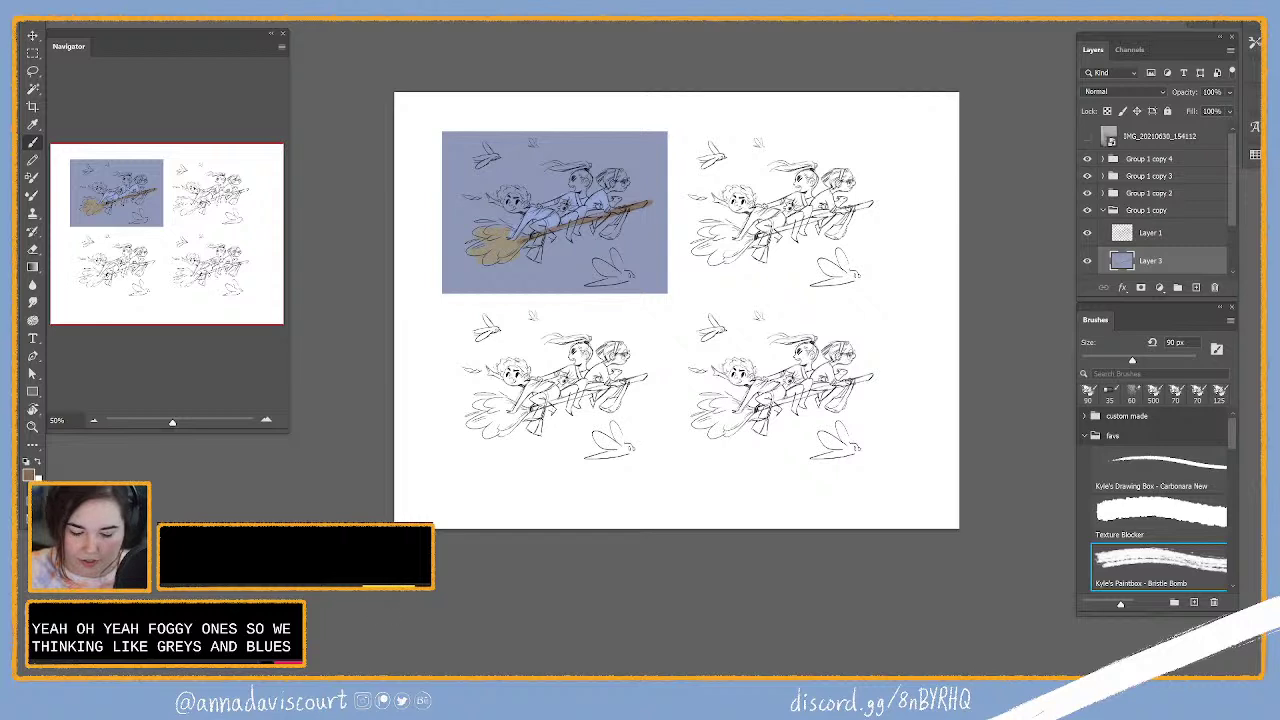
Step: Paint the rear child's head and the other children's legs dark purple around #56427c, and the large lower bird light blue
{"action": "key", "text": "c"}
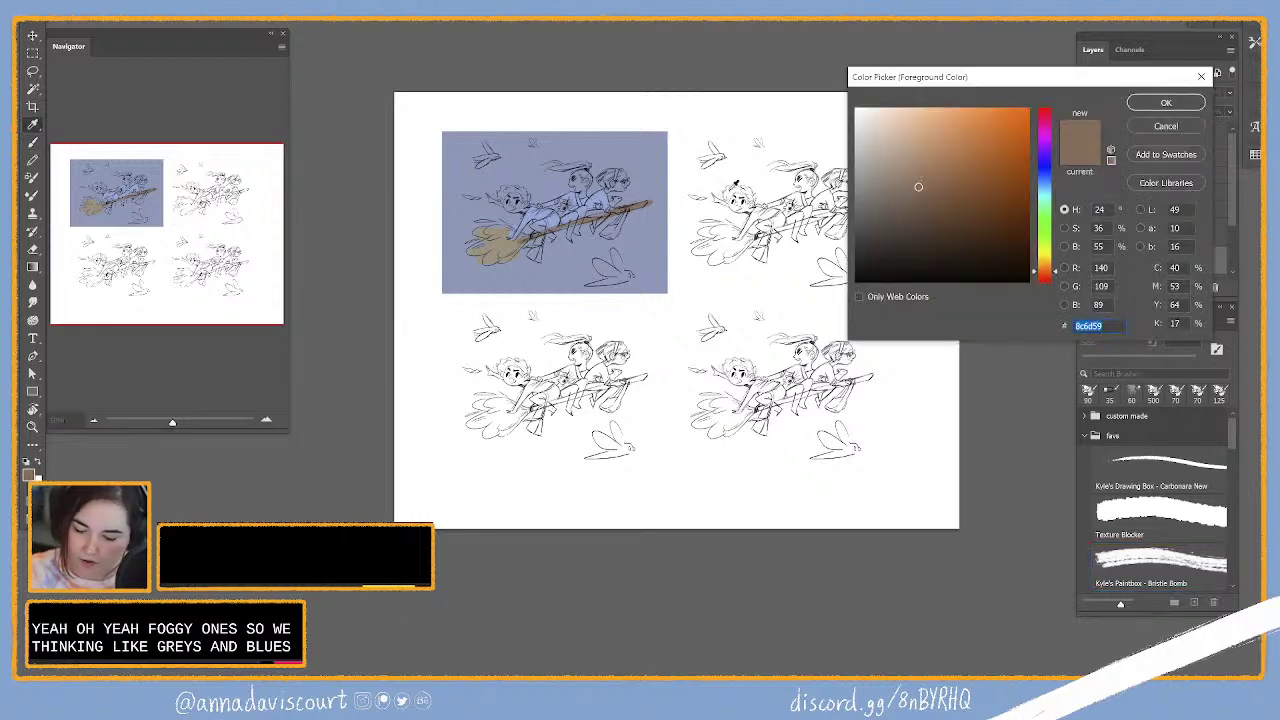
{"action": "left_click", "coordinate": [1048, 158]}
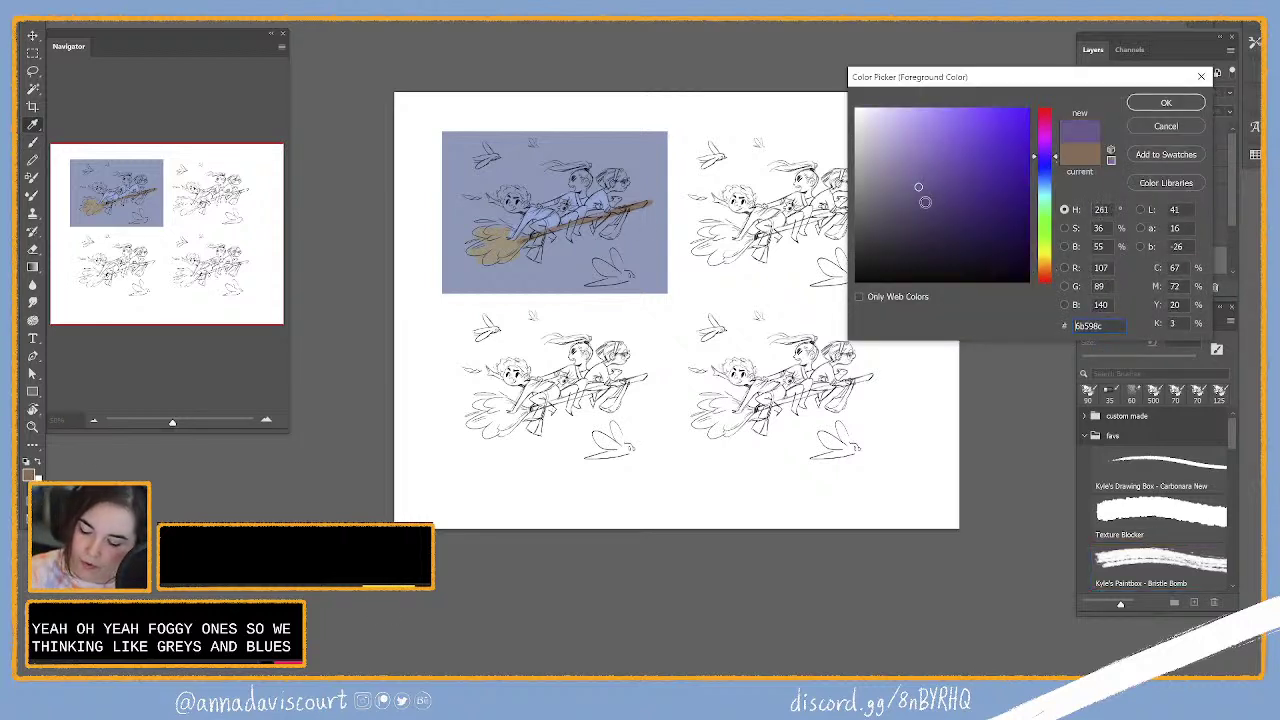
{"action": "left_click", "coordinate": [938, 178]}
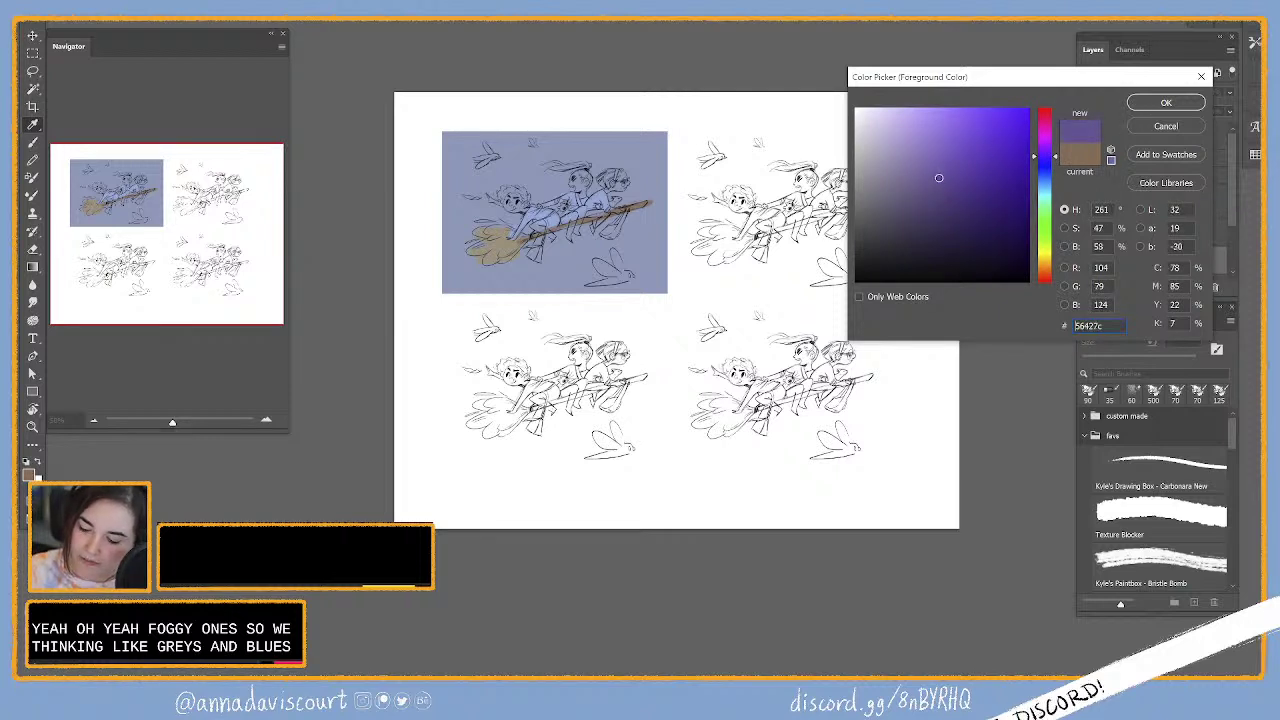
{"action": "left_click", "coordinate": [1166, 102]}
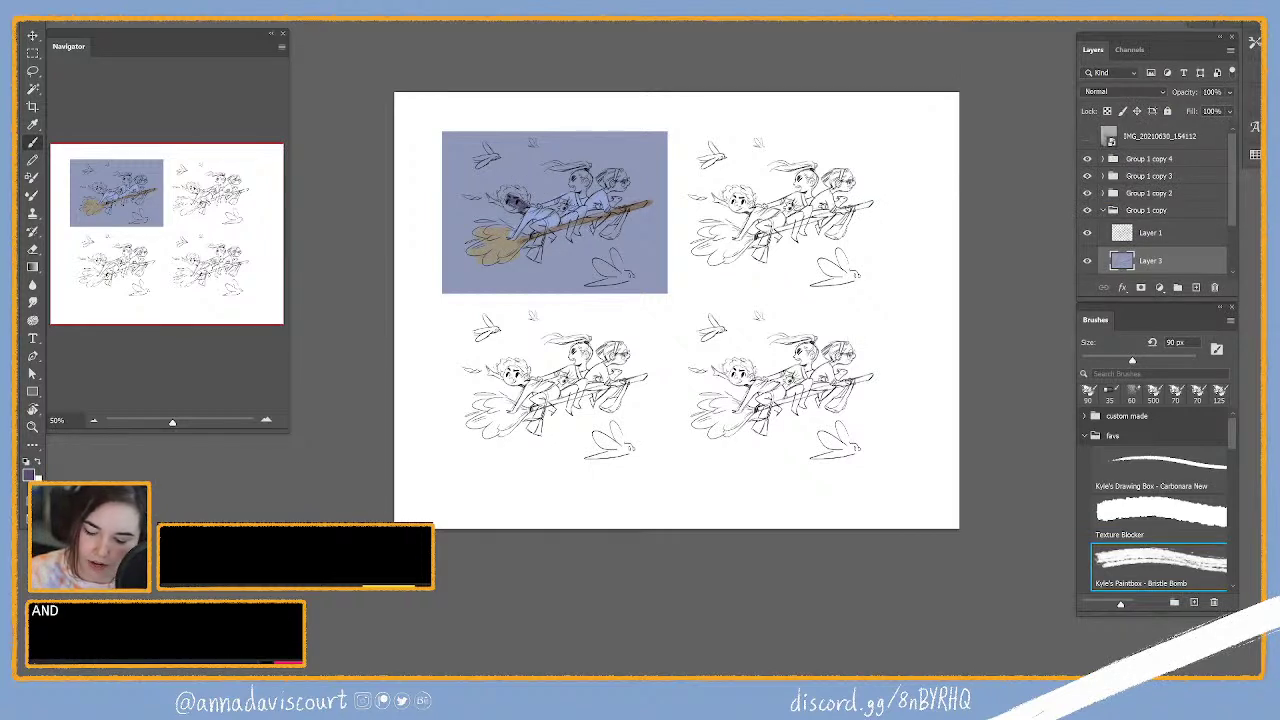
{"action": "left_click_drag", "start_coordinate": [566, 240], "coordinate": [628, 222]}
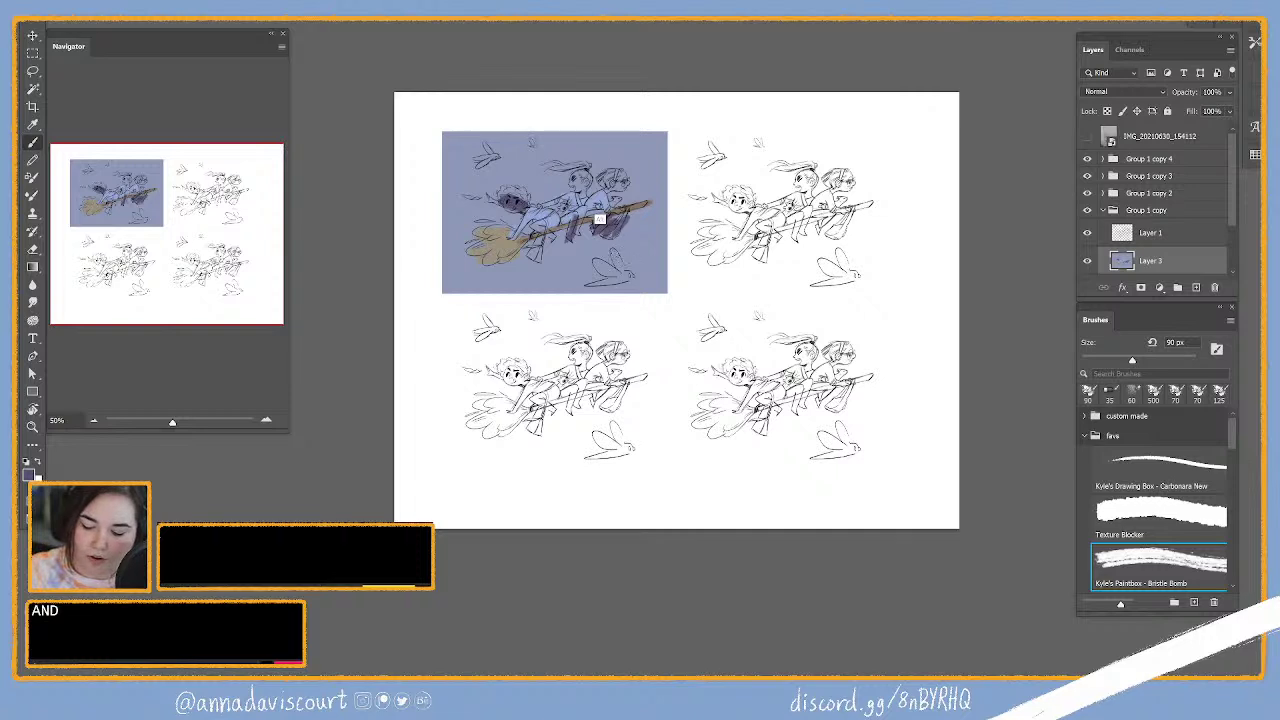
{"action": "left_click_drag", "start_coordinate": [598, 256], "coordinate": [614, 270]}
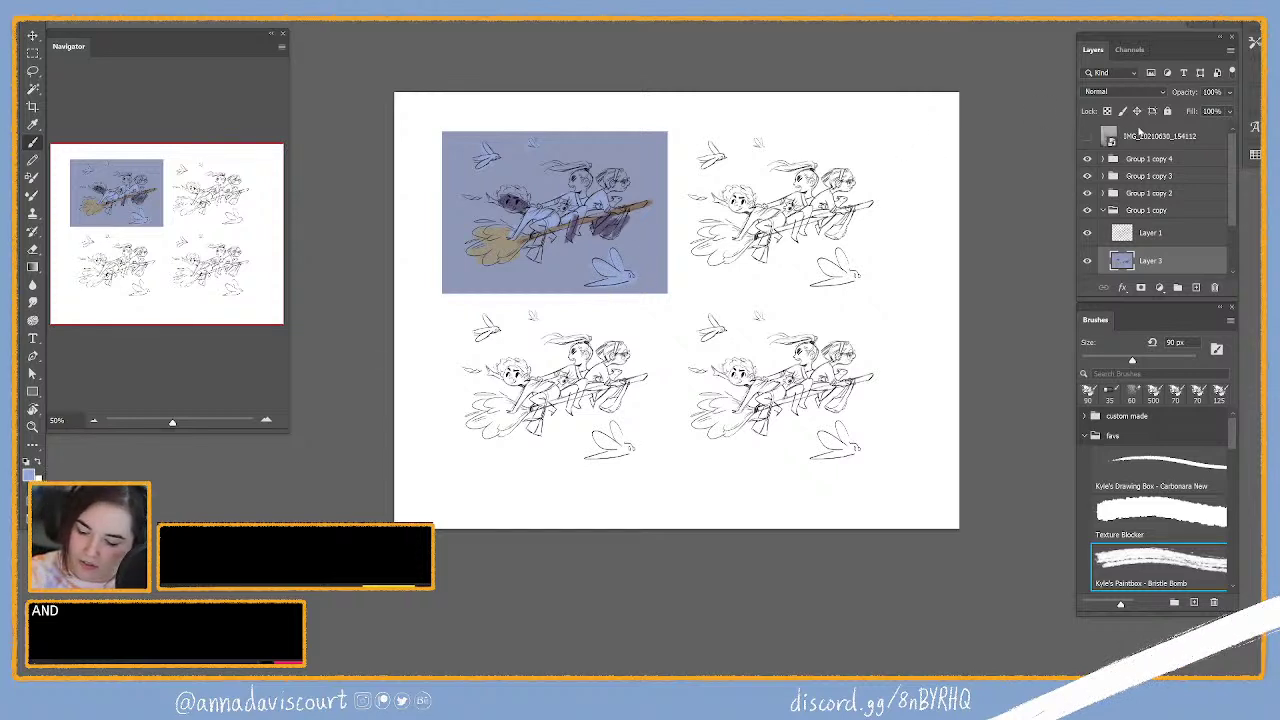
Step: Brush a pale blue around #a5b6e4 across the lower half of the thumbnail's background, enlarging the brush to 500 px
{"action": "key", "text": "ctrl+alt+c"}
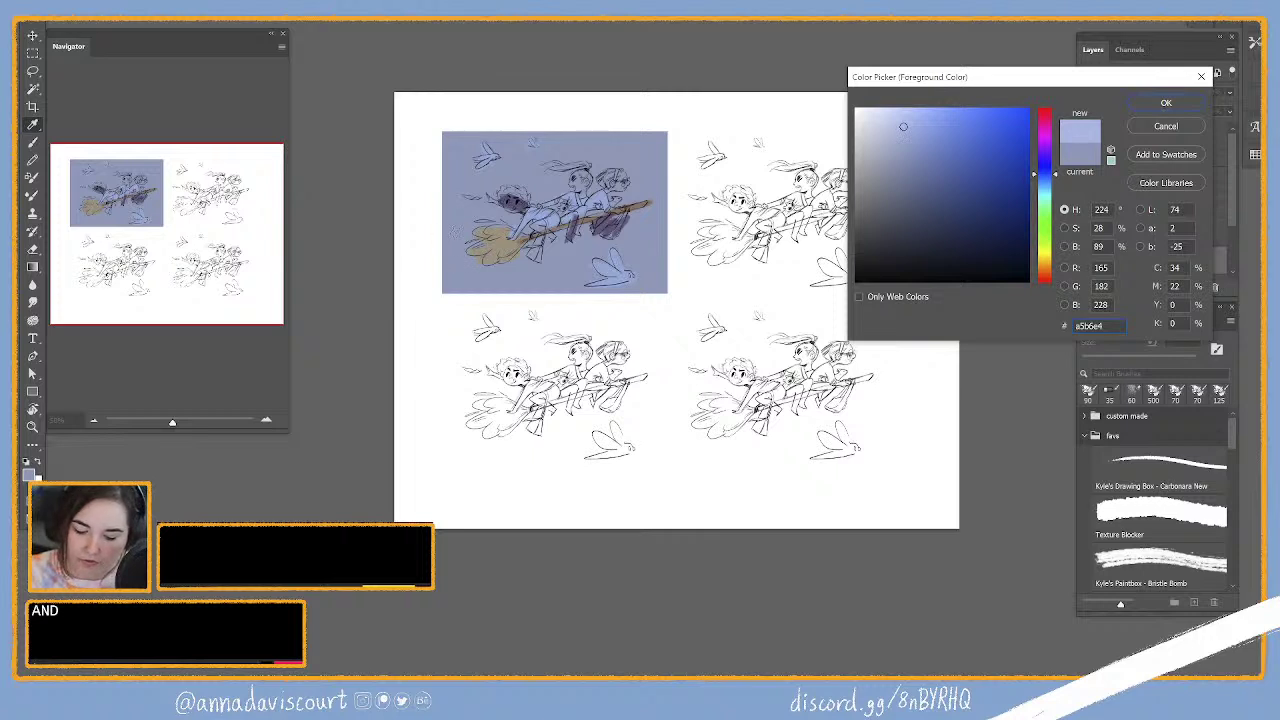
{"action": "key", "text": "Return"}
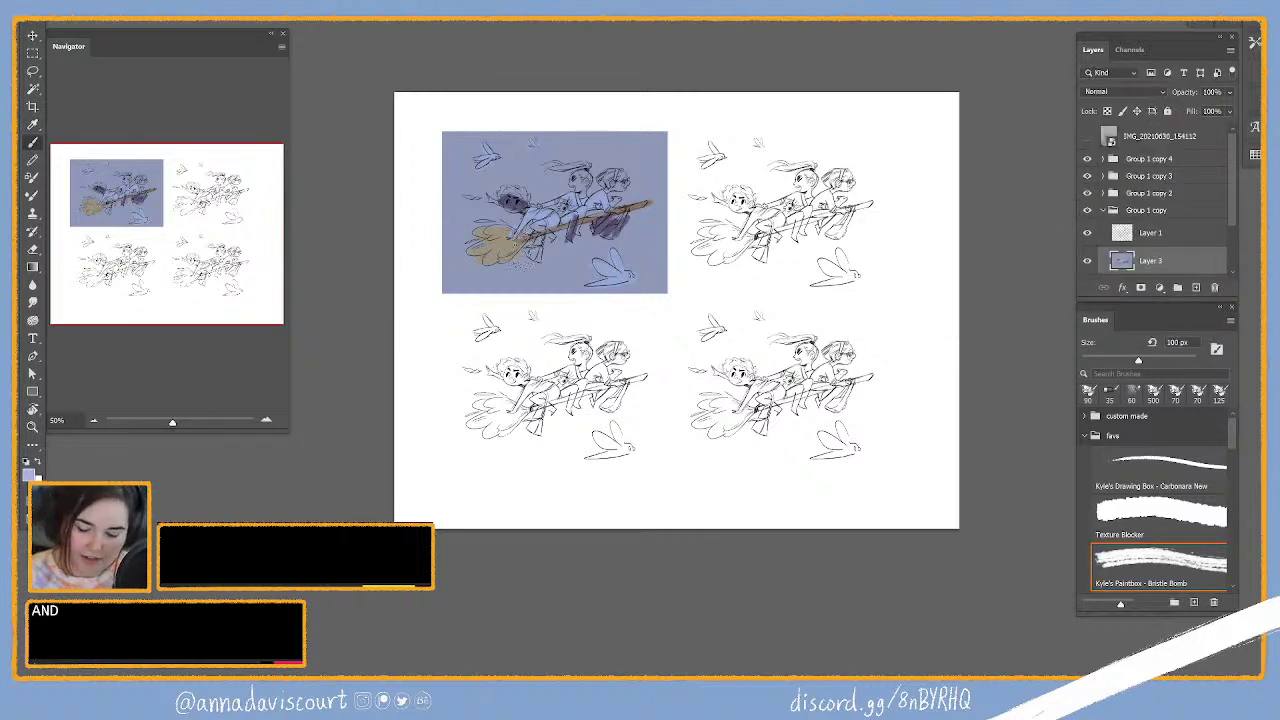
{"action": "mouse_move", "coordinate": [528, 246]}
{"action": "left_mouse_down"}
{"action": "mouse_move", "coordinate": [424, 268]}
{"action": "mouse_move", "coordinate": [475, 298]}
{"action": "mouse_move", "coordinate": [530, 262]}
{"action": "left_mouse_up"}
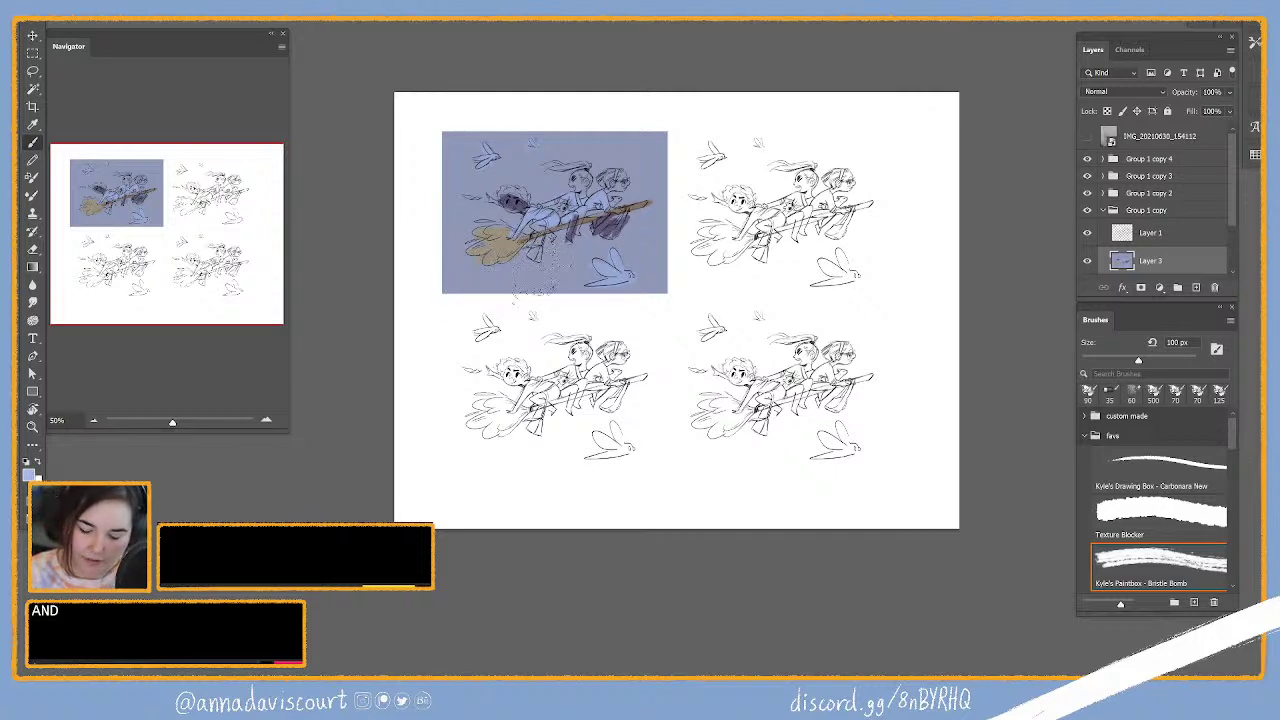
{"action": "mouse_move", "coordinate": [580, 300]}
{"action": "left_mouse_down"}
{"action": "mouse_move", "coordinate": [465, 310]}
{"action": "mouse_move", "coordinate": [435, 270]}
{"action": "mouse_move", "coordinate": [465, 255]}
{"action": "left_mouse_up"}
{"action": "key", "text": "bracketright"}
{"action": "key", "text": "bracketright"}
{"action": "key", "text": "bracketright"}
{"action": "key", "text": "bracketright"}
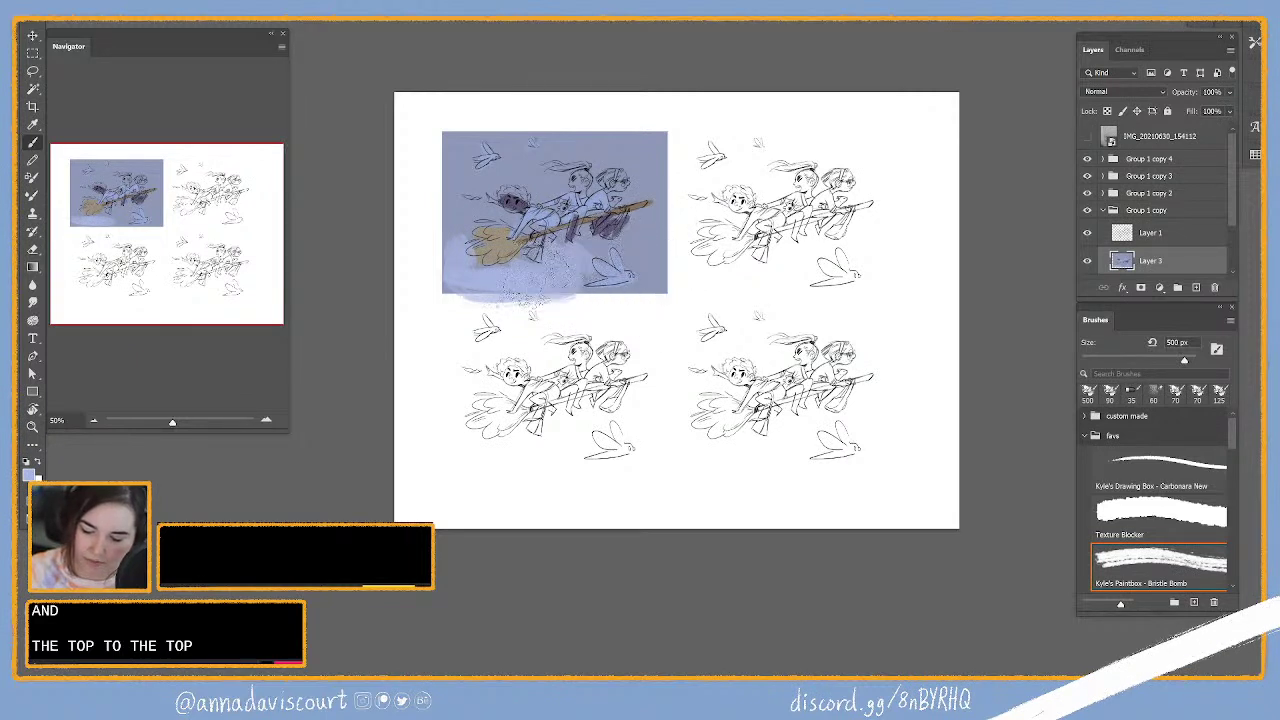
{"action": "mouse_move", "coordinate": [575, 270]}
{"action": "left_mouse_down"}
{"action": "mouse_move", "coordinate": [430, 285]}
{"action": "mouse_move", "coordinate": [450, 285]}
{"action": "mouse_move", "coordinate": [435, 270]}
{"action": "mouse_move", "coordinate": [460, 300]}
{"action": "mouse_move", "coordinate": [525, 305]}
{"action": "left_mouse_up"}
{"action": "left_click_drag", "start_coordinate": [445, 295], "coordinate": [440, 220]}
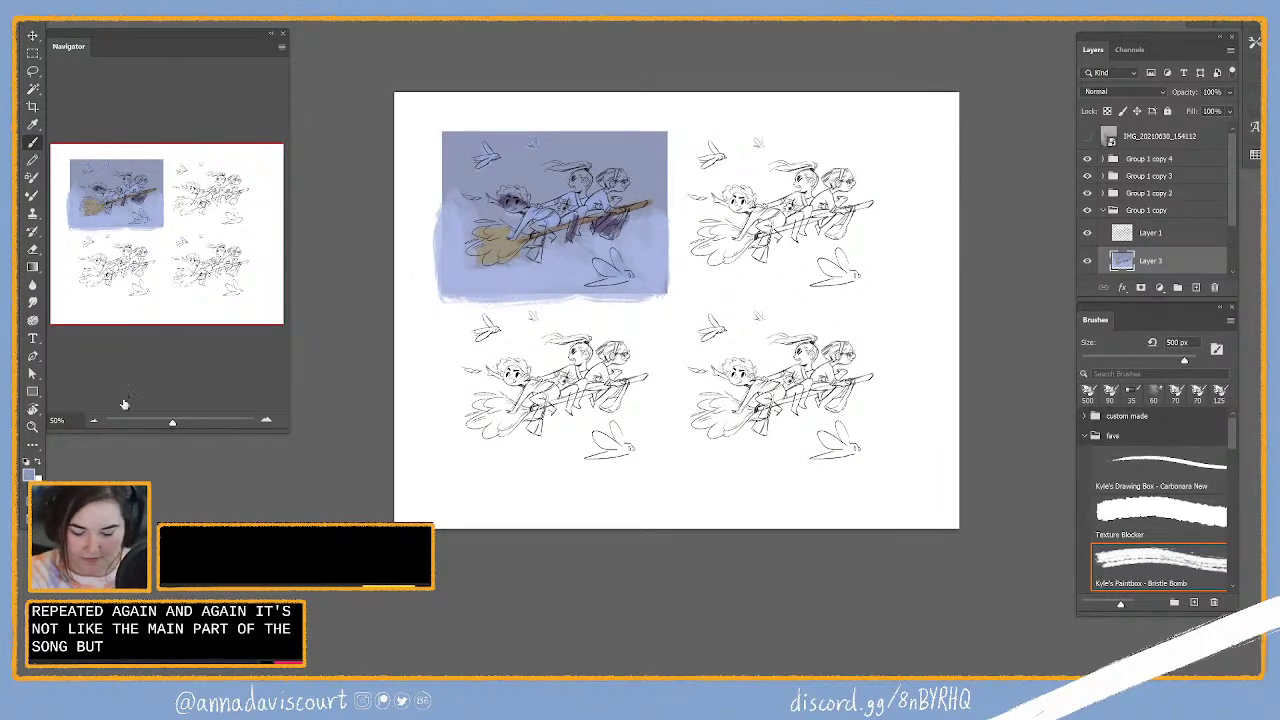
{"action": "key", "text": "i"}
{"action": "left_click", "coordinate": [964, 129]}
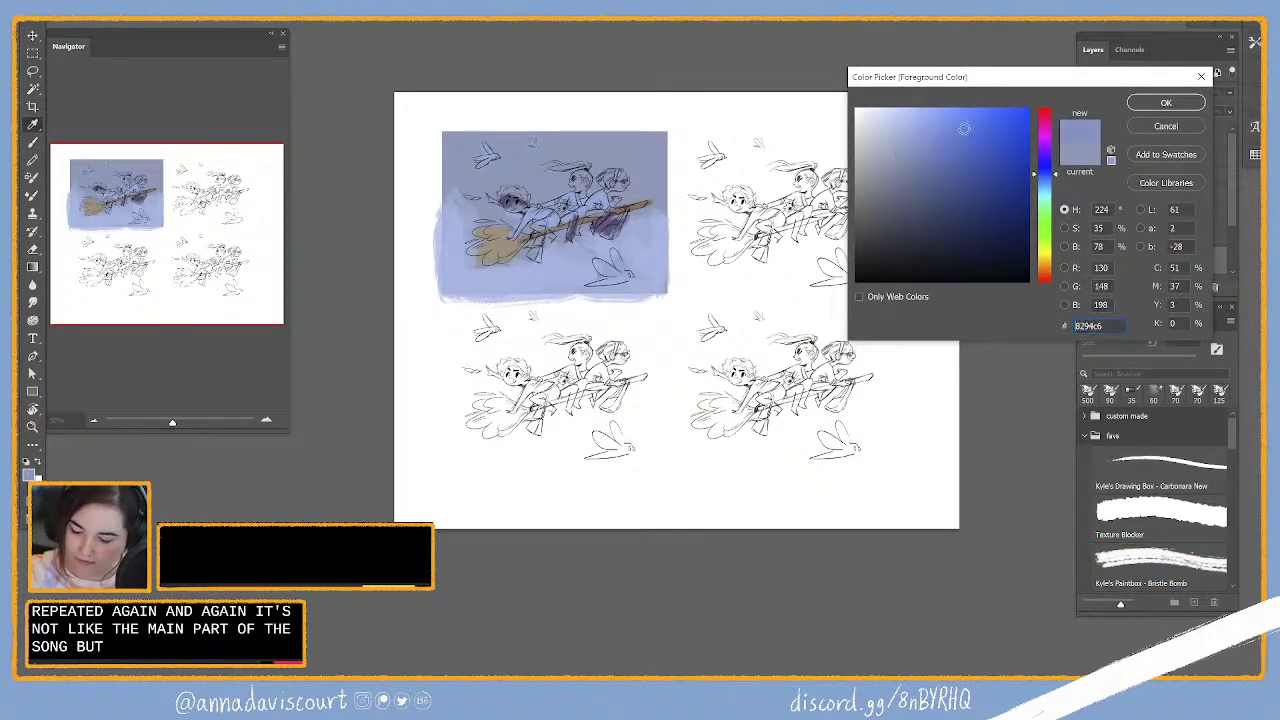
{"action": "left_click", "coordinate": [1165, 104]}
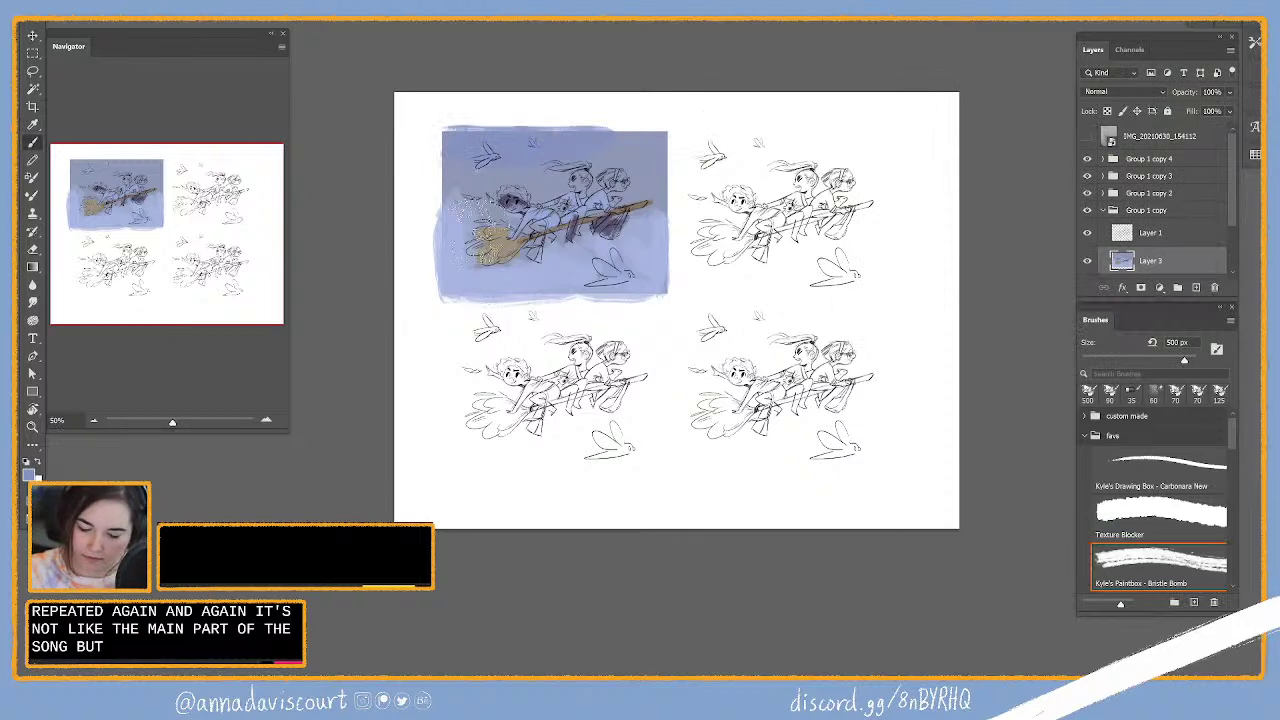
Step: Brush a darker blue around #687aaa across the top of the thumbnail's background and blend it down towards the middle
{"action": "key", "text": "i"}
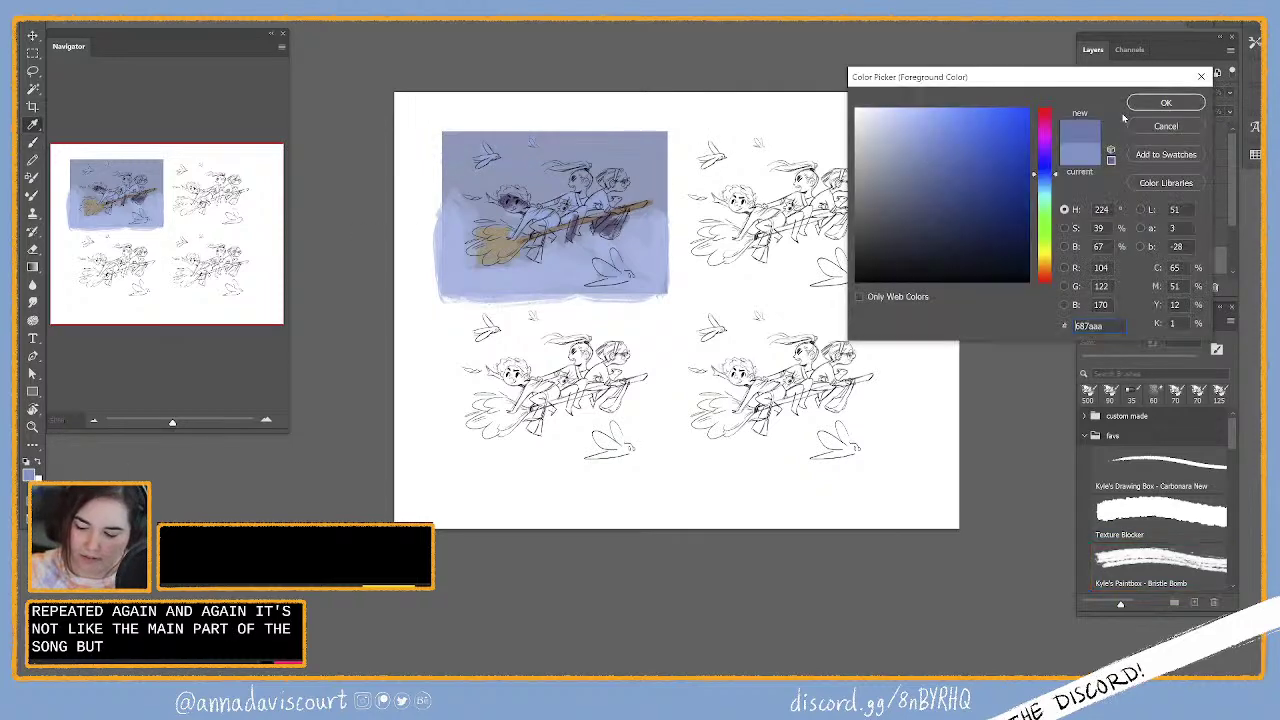
{"action": "key", "text": "Return"}
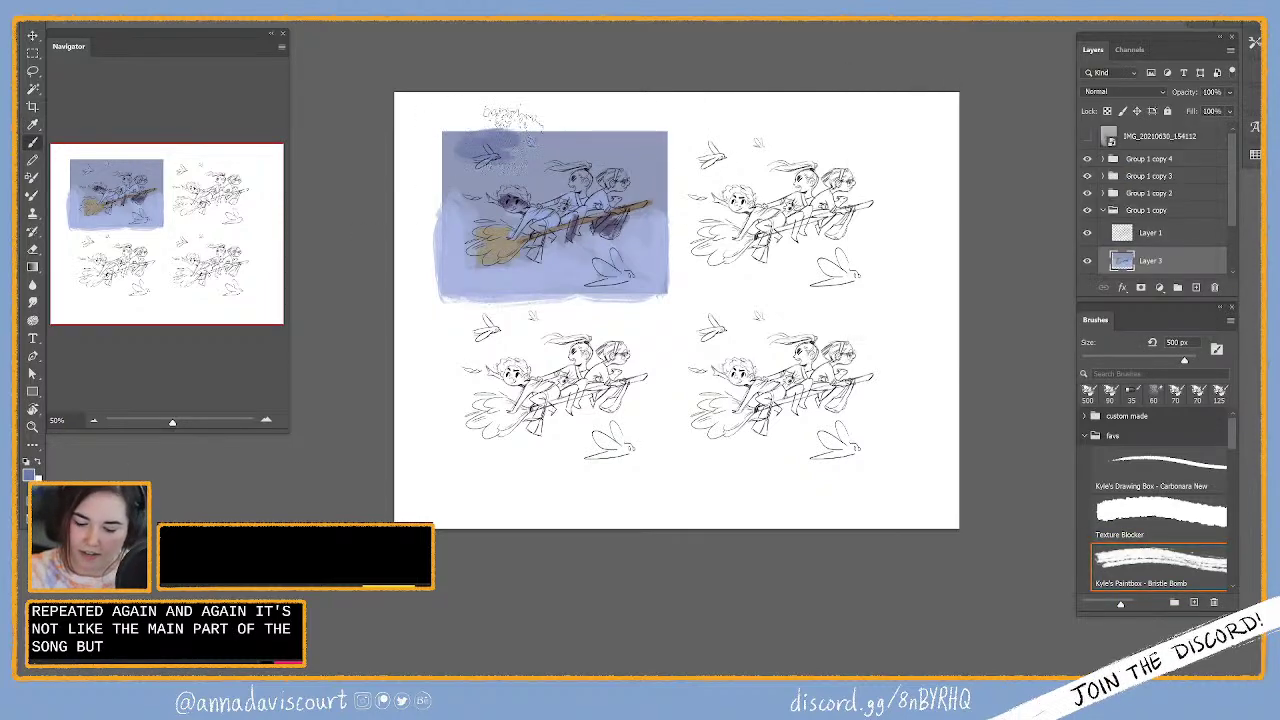
{"action": "mouse_move", "coordinate": [650, 160]}
{"action": "left_mouse_down"}
{"action": "mouse_move", "coordinate": [690, 130]}
{"action": "mouse_move", "coordinate": [690, 150]}
{"action": "mouse_move", "coordinate": [490, 135]}
{"action": "left_mouse_up"}
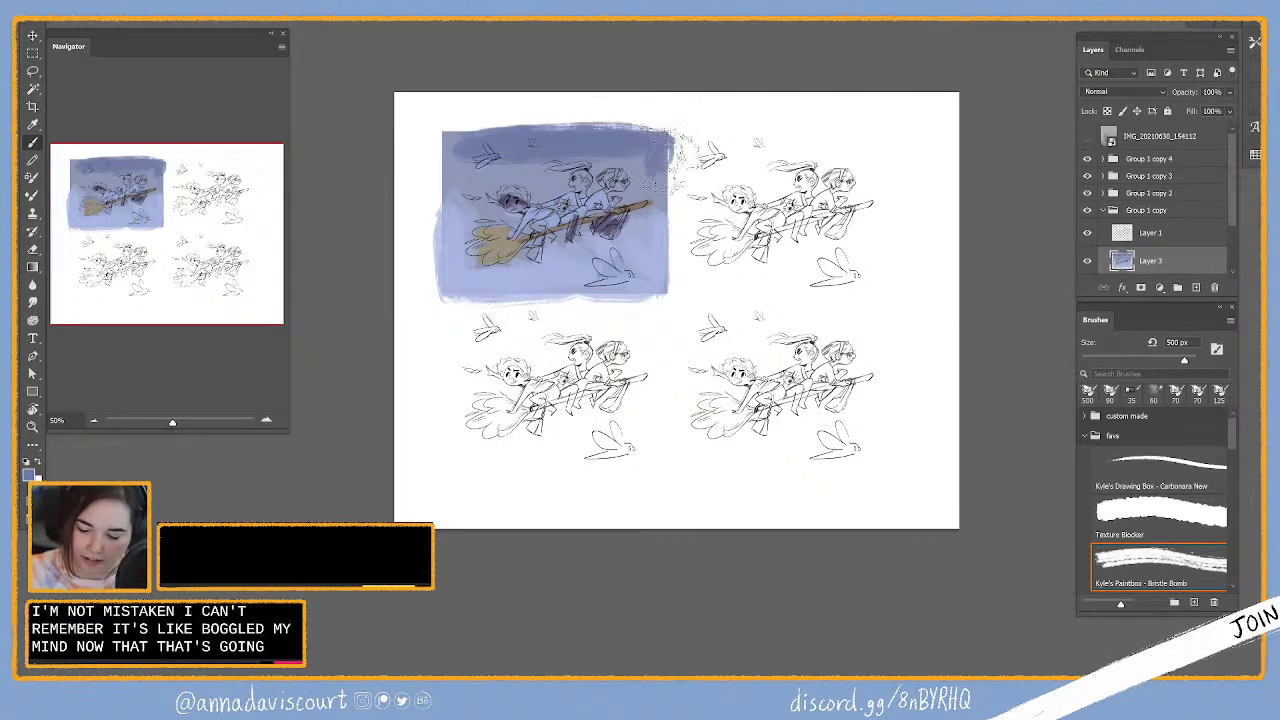
{"action": "mouse_move", "coordinate": [690, 130]}
{"action": "left_mouse_down"}
{"action": "mouse_move", "coordinate": [680, 178]}
{"action": "mouse_move", "coordinate": [658, 182]}
{"action": "mouse_move", "coordinate": [675, 160]}
{"action": "mouse_move", "coordinate": [632, 105]}
{"action": "mouse_move", "coordinate": [580, 125]}
{"action": "mouse_move", "coordinate": [635, 130]}
{"action": "mouse_move", "coordinate": [615, 155]}
{"action": "mouse_move", "coordinate": [590, 130]}
{"action": "mouse_move", "coordinate": [520, 160]}
{"action": "left_mouse_up"}
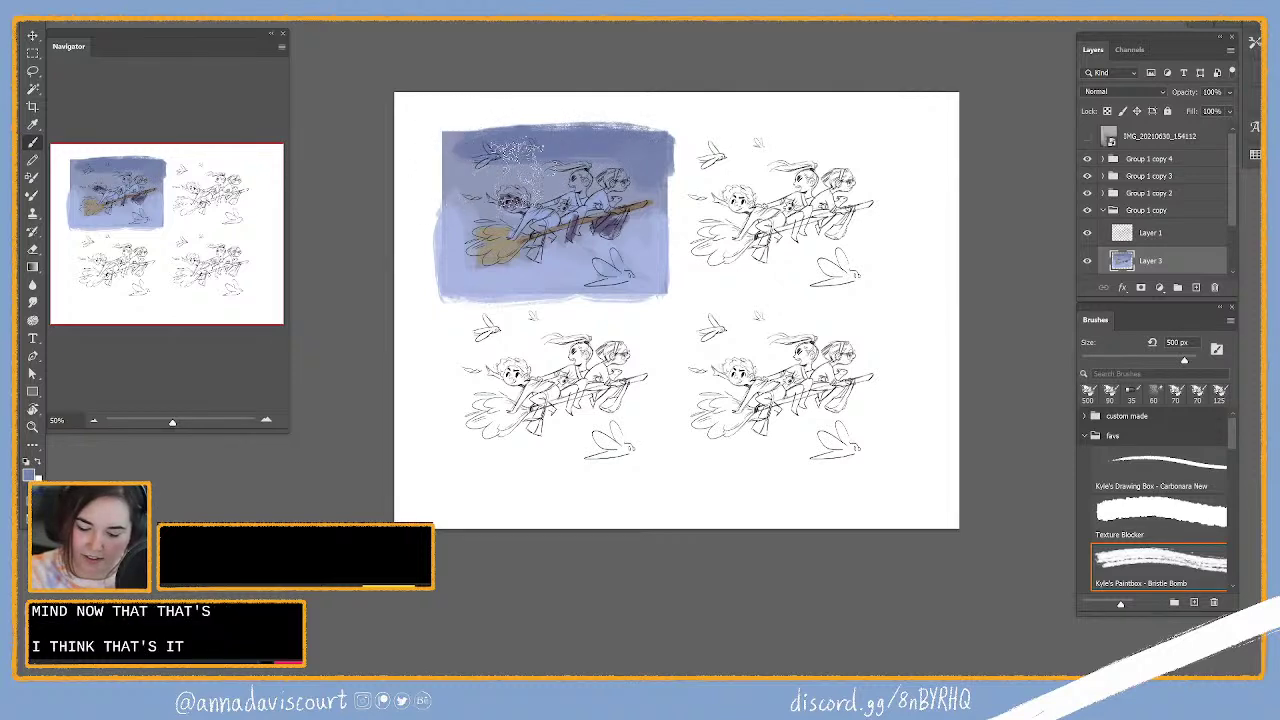
{"action": "left_click_drag", "start_coordinate": [515, 160], "coordinate": [570, 170]}
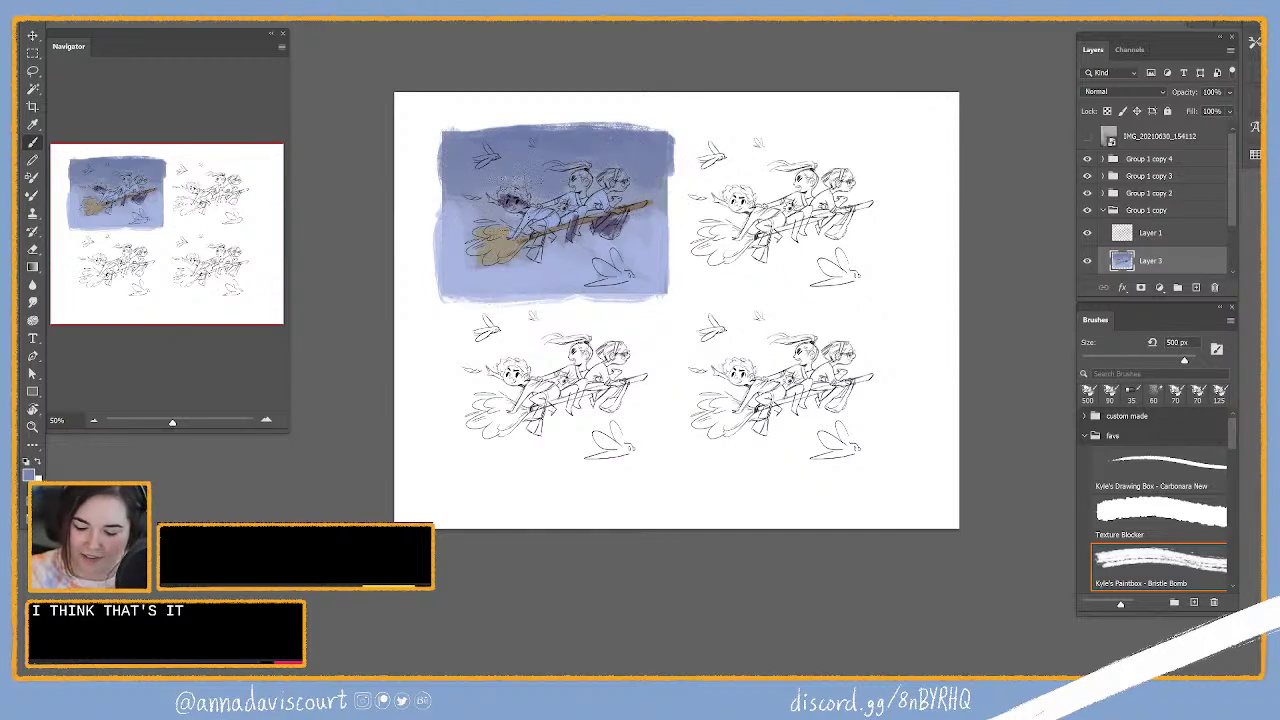
{"action": "left_click_drag", "start_coordinate": [555, 215], "coordinate": [460, 245]}
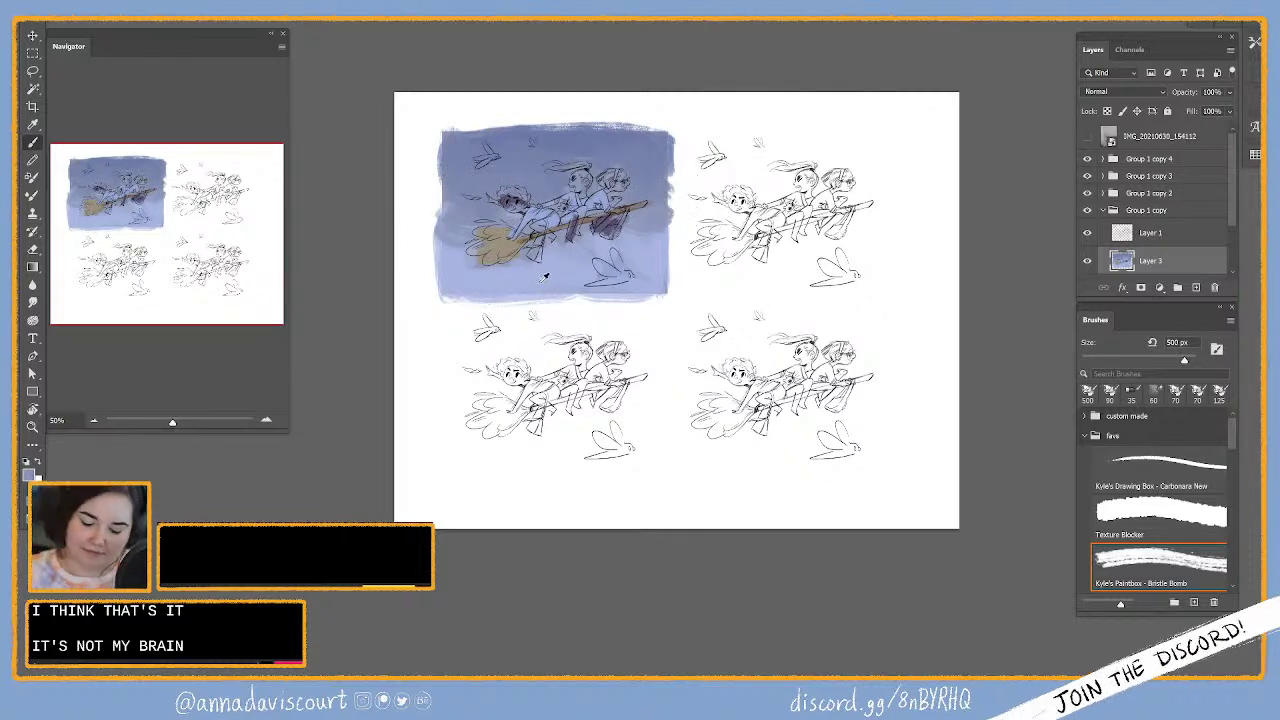
Step: Set the foreground colour to a pale blue around #a6b8ea and brush it over the lower part of the first thumbnail's background
{"action": "left_click", "coordinate": [27, 463]}
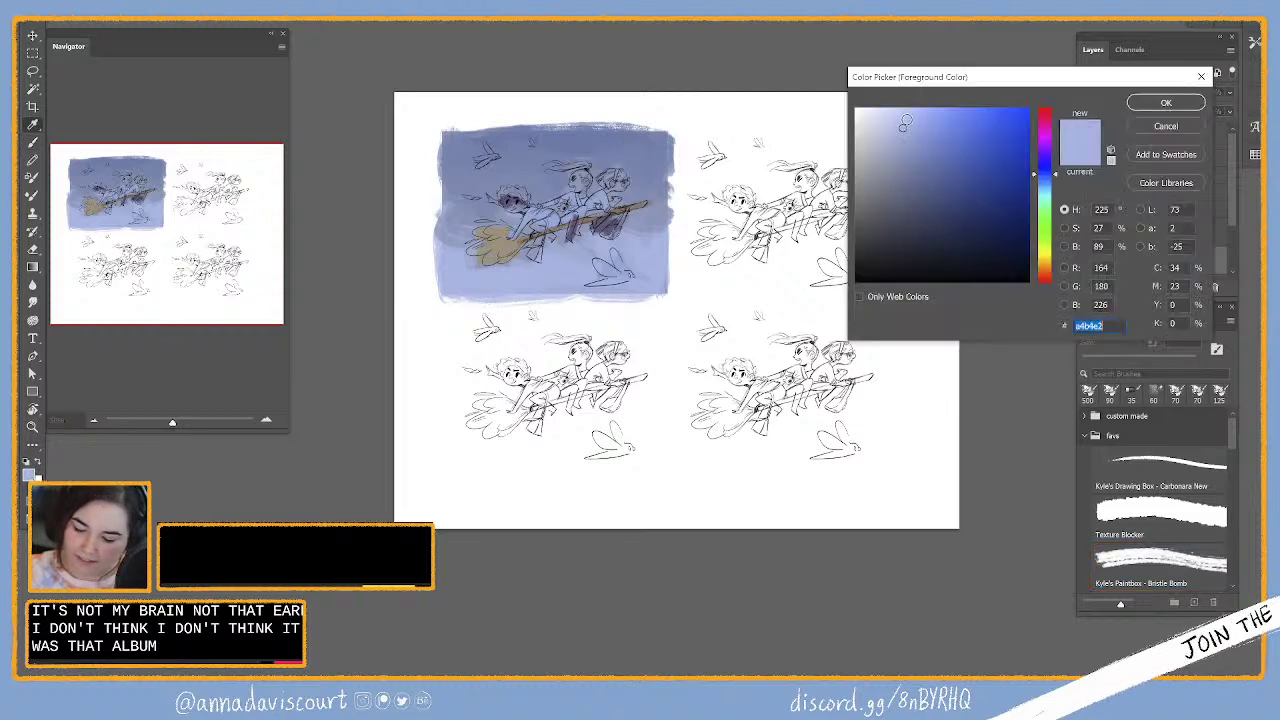
{"action": "mouse_move", "coordinate": [905, 122]}
{"action": "left_mouse_down"}
{"action": "mouse_move", "coordinate": [1009, 137]}
{"action": "mouse_move", "coordinate": [905, 123]}
{"action": "left_mouse_up"}
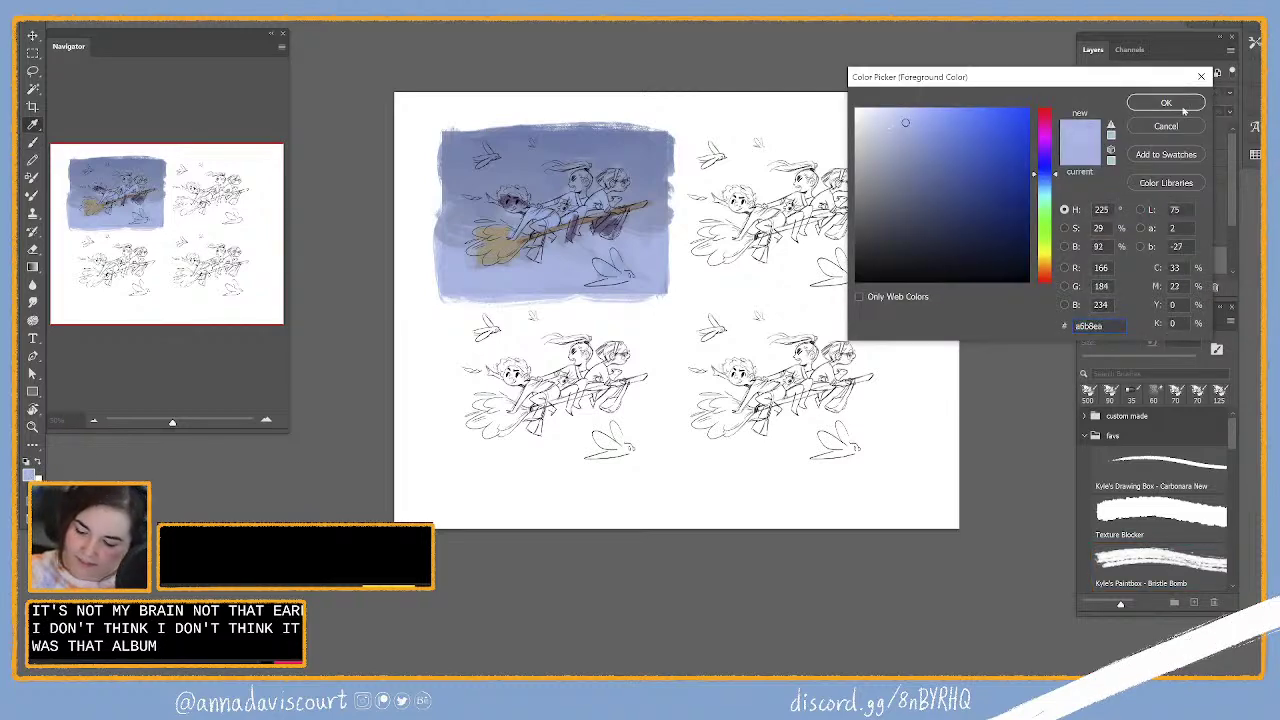
{"action": "left_click", "coordinate": [1180, 106]}
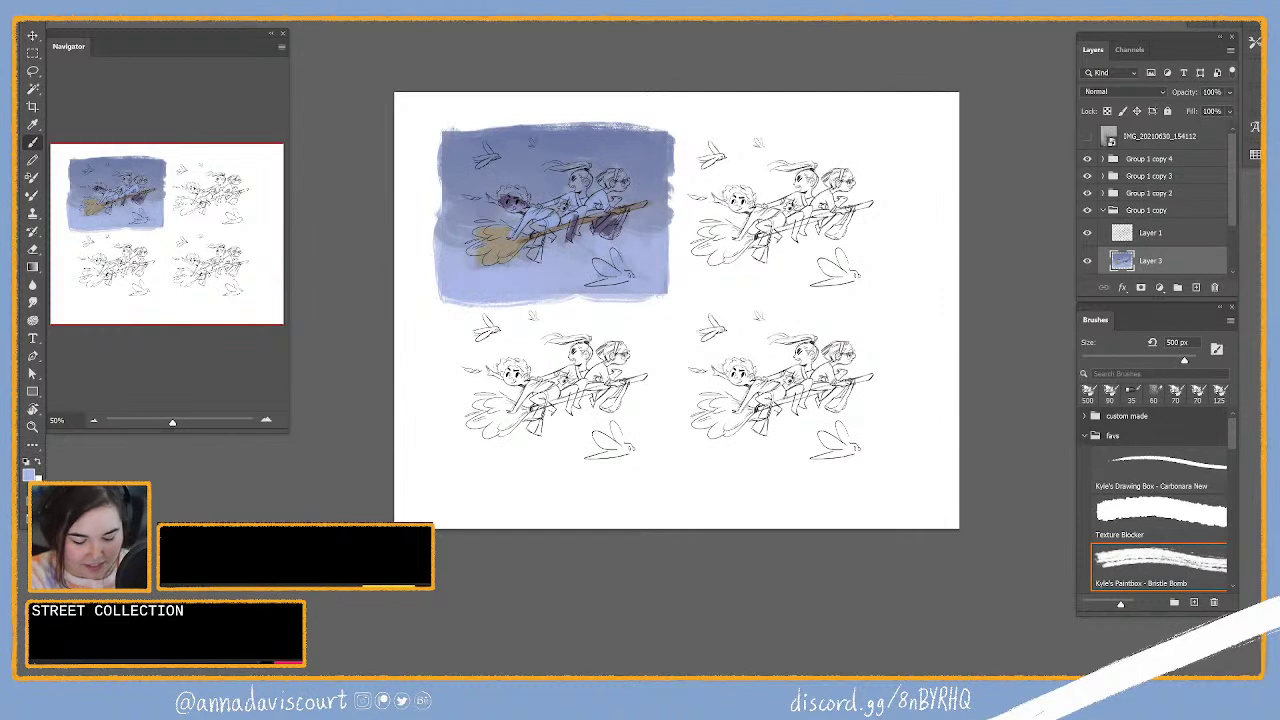
{"action": "left_click", "coordinate": [27, 463]}
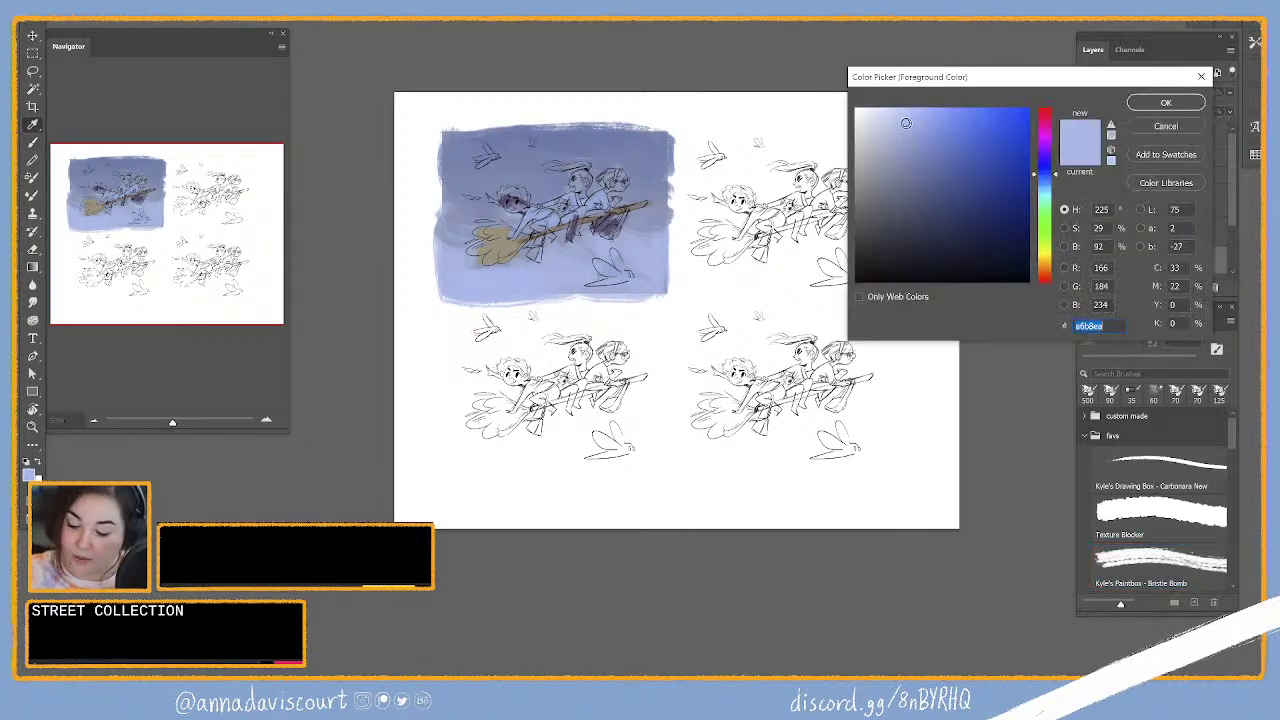
{"action": "left_click", "coordinate": [1165, 104]}
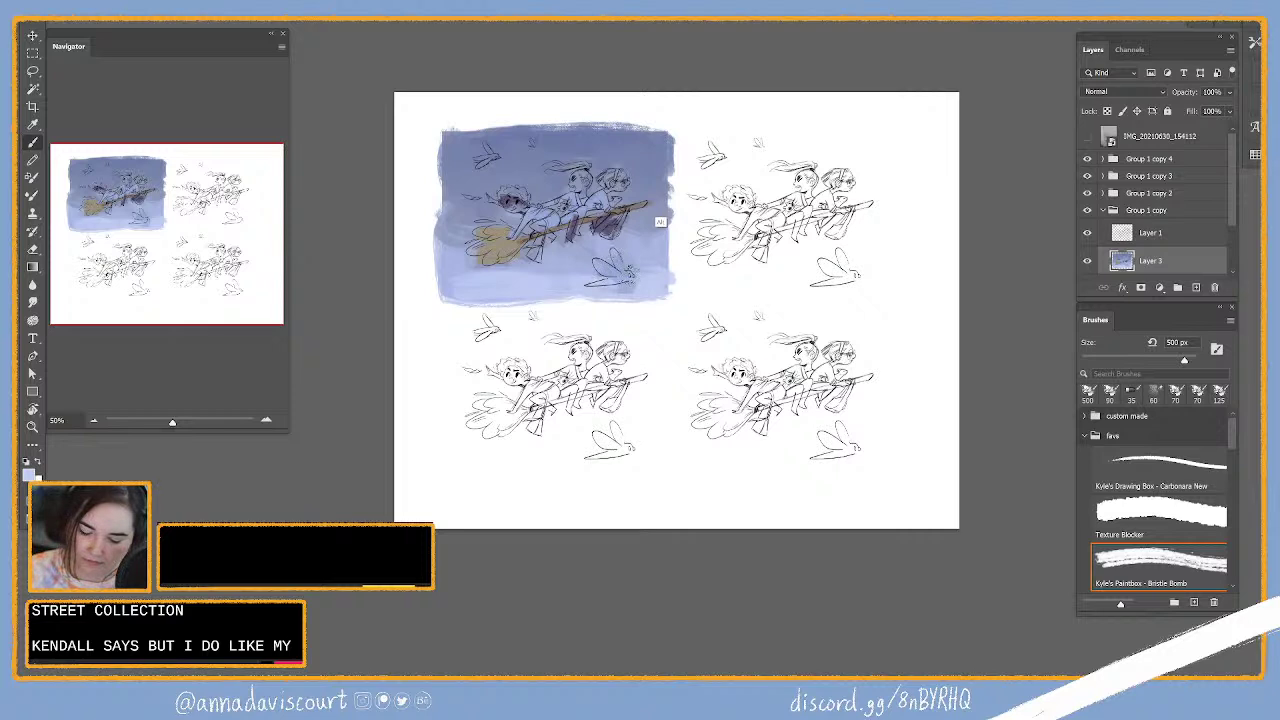
Step: Reduce the brush to 150 px and paint the large lower bird in the first thumbnail a darker blue
{"action": "key", "text": "bracketleft"}
{"action": "key", "text": "bracketleft"}
{"action": "key", "text": "bracketleft"}
{"action": "key", "text": "bracketleft"}
{"action": "left_click_drag", "start_coordinate": [596, 260], "coordinate": [624, 282]}
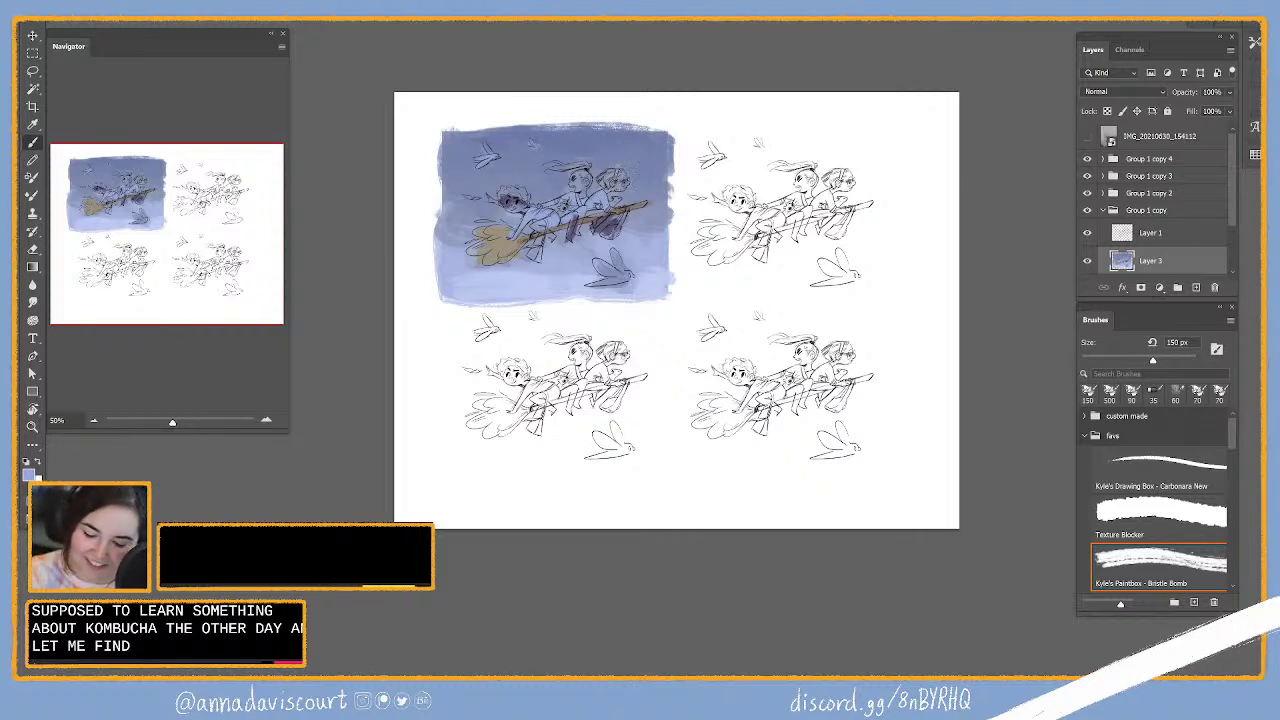
Step: Block in the heads, bodies and limbs of the three children in the first thumbnail with dark purple
{"action": "left_click_drag", "start_coordinate": [600, 178], "coordinate": [618, 210]}
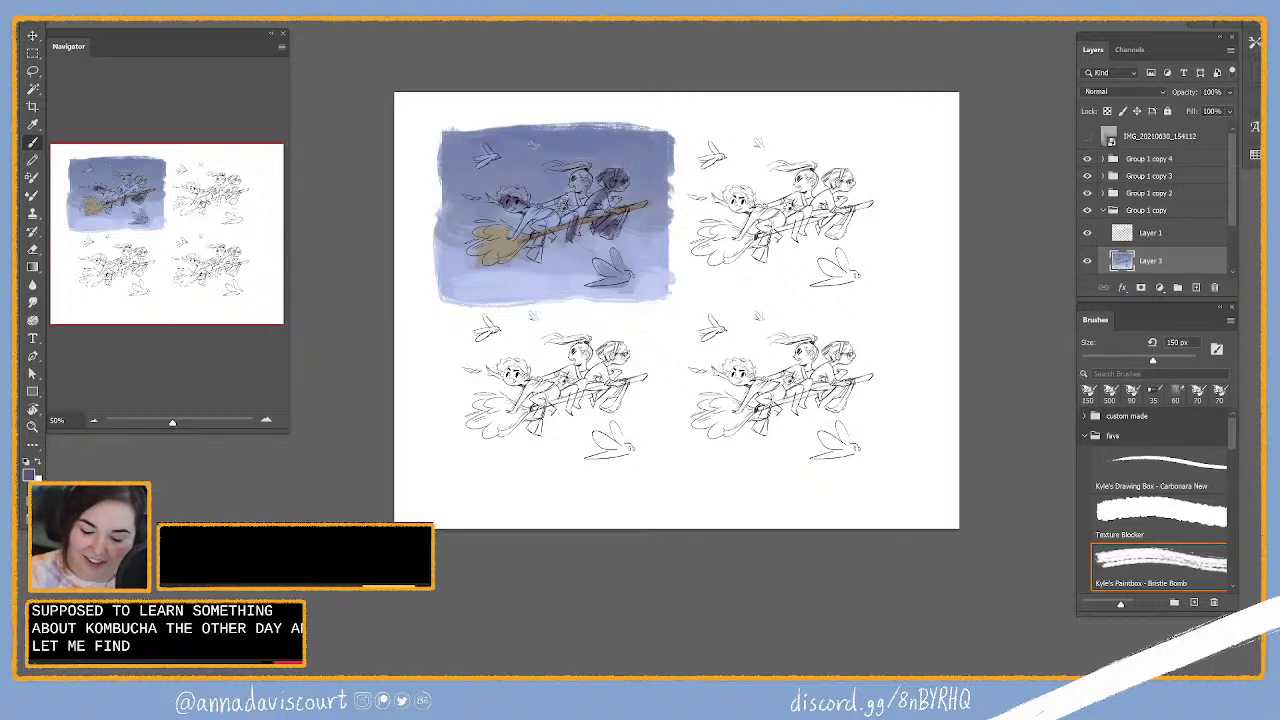
{"action": "left_click_drag", "start_coordinate": [576, 168], "coordinate": [556, 208]}
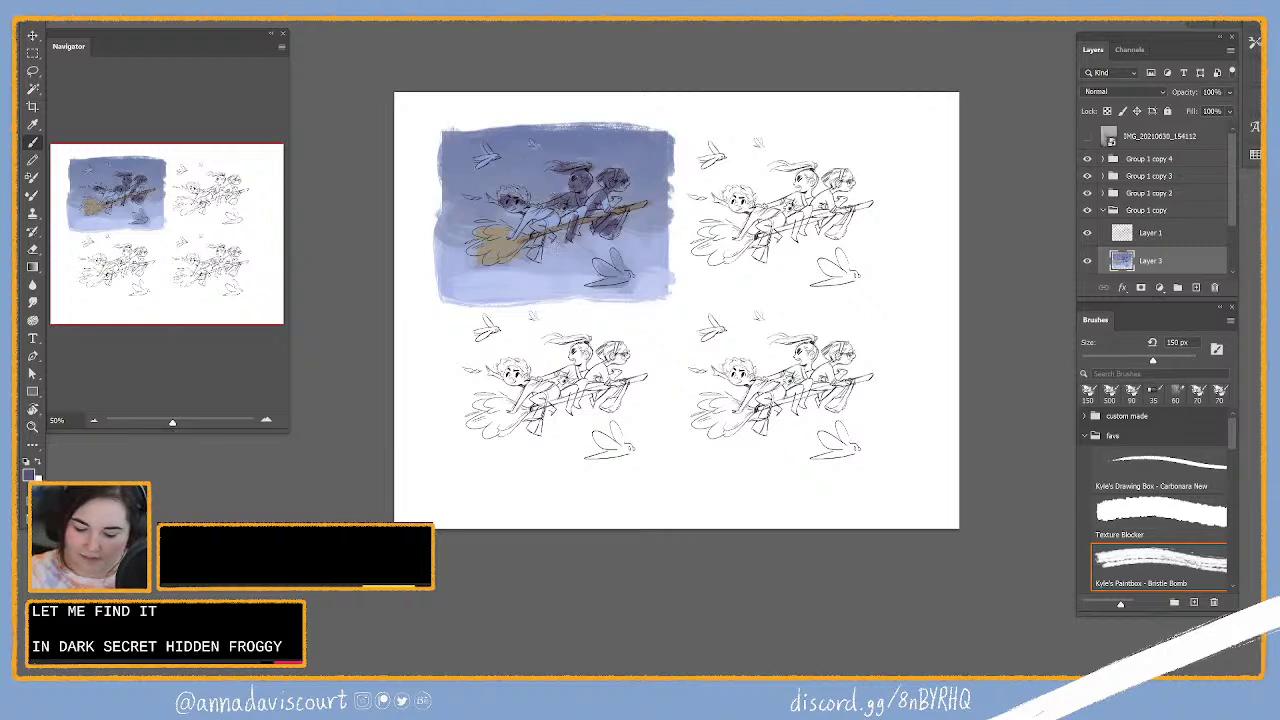
{"action": "left_click_drag", "start_coordinate": [578, 196], "coordinate": [520, 230]}
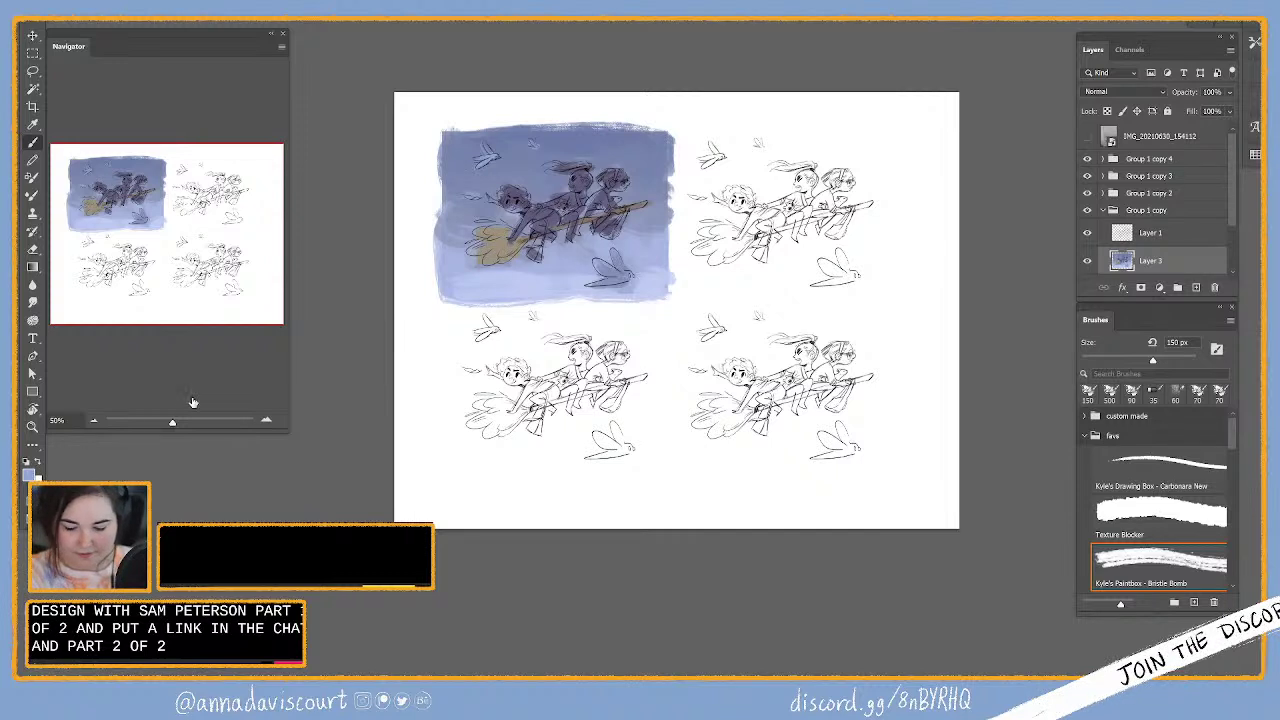
Step: Paint the first thumbnail's broom in muted browns, using #897f72 and the darker #735f55
{"action": "left_click", "coordinate": [884, 189]}
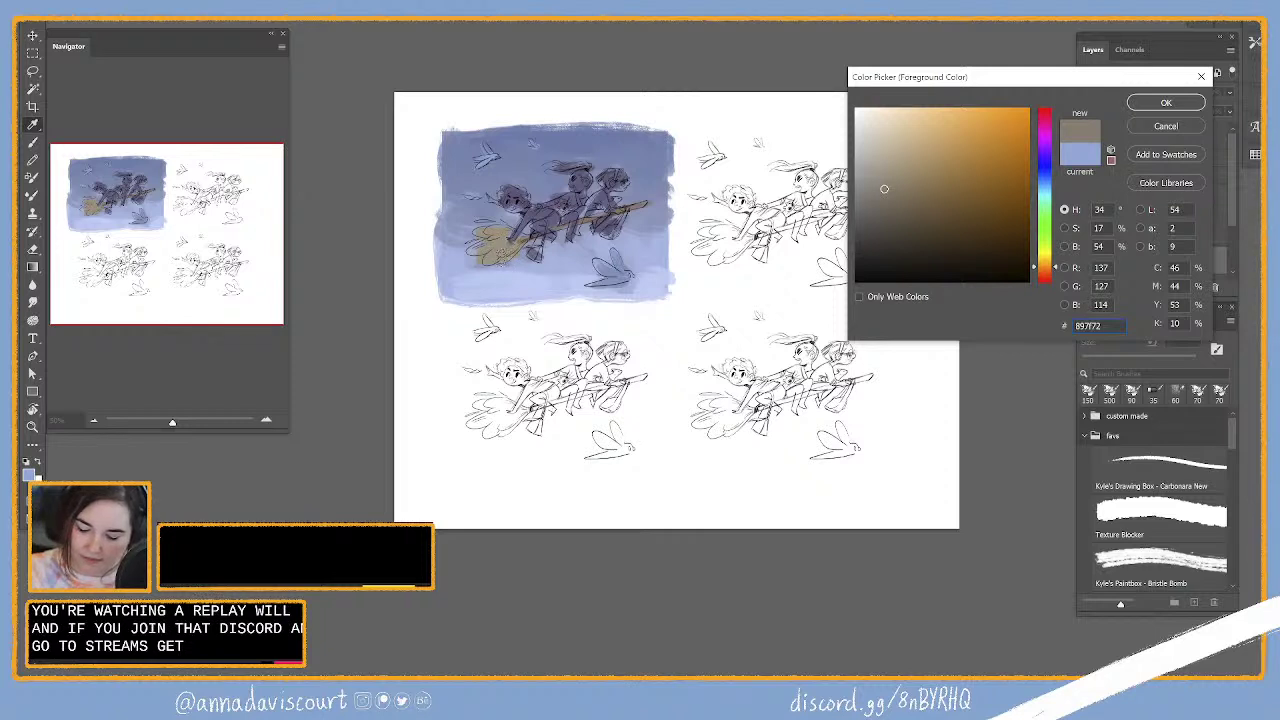
{"action": "key", "text": "Return"}
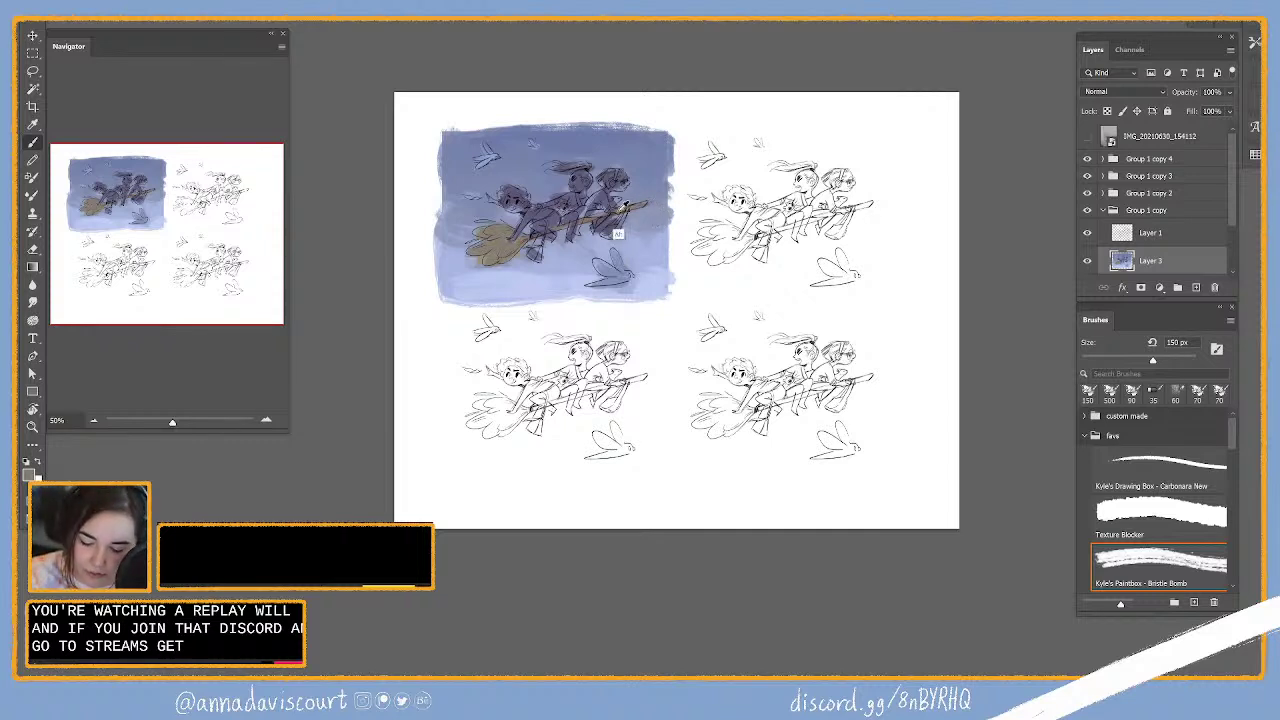
{"action": "left_click_drag", "start_coordinate": [624, 205], "coordinate": [640, 206]}
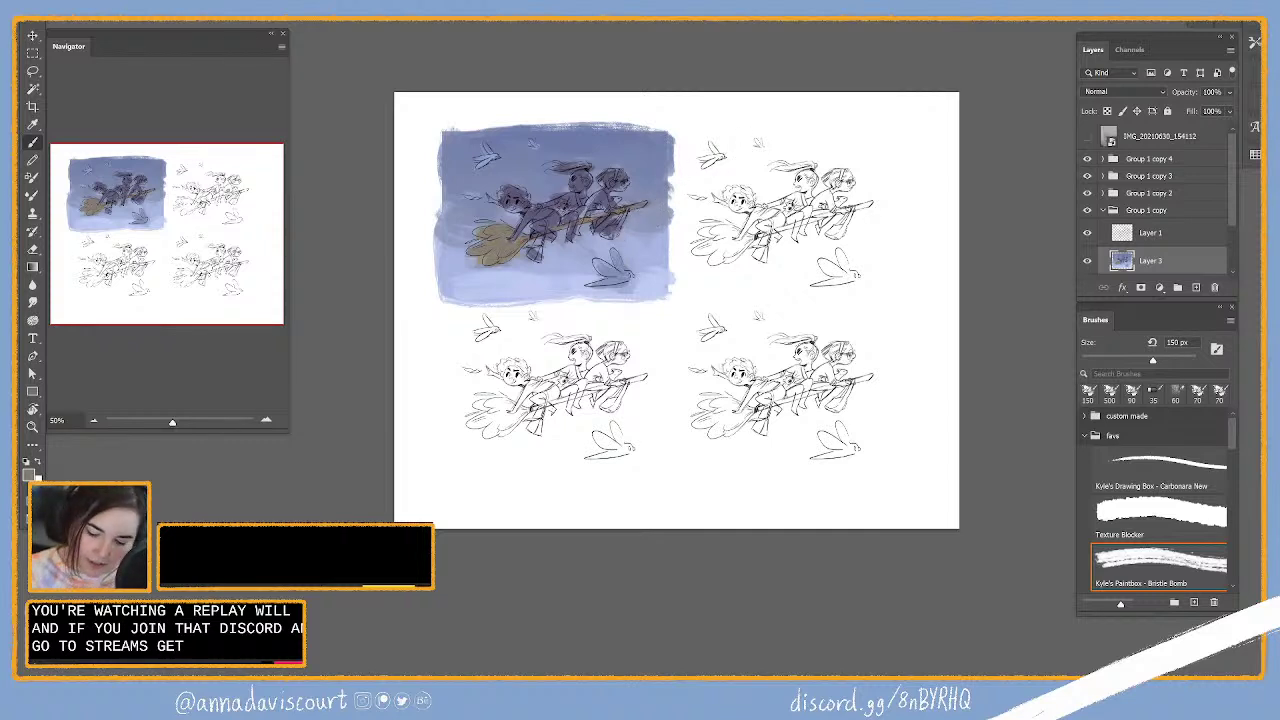
{"action": "left_click", "coordinate": [25, 477]}
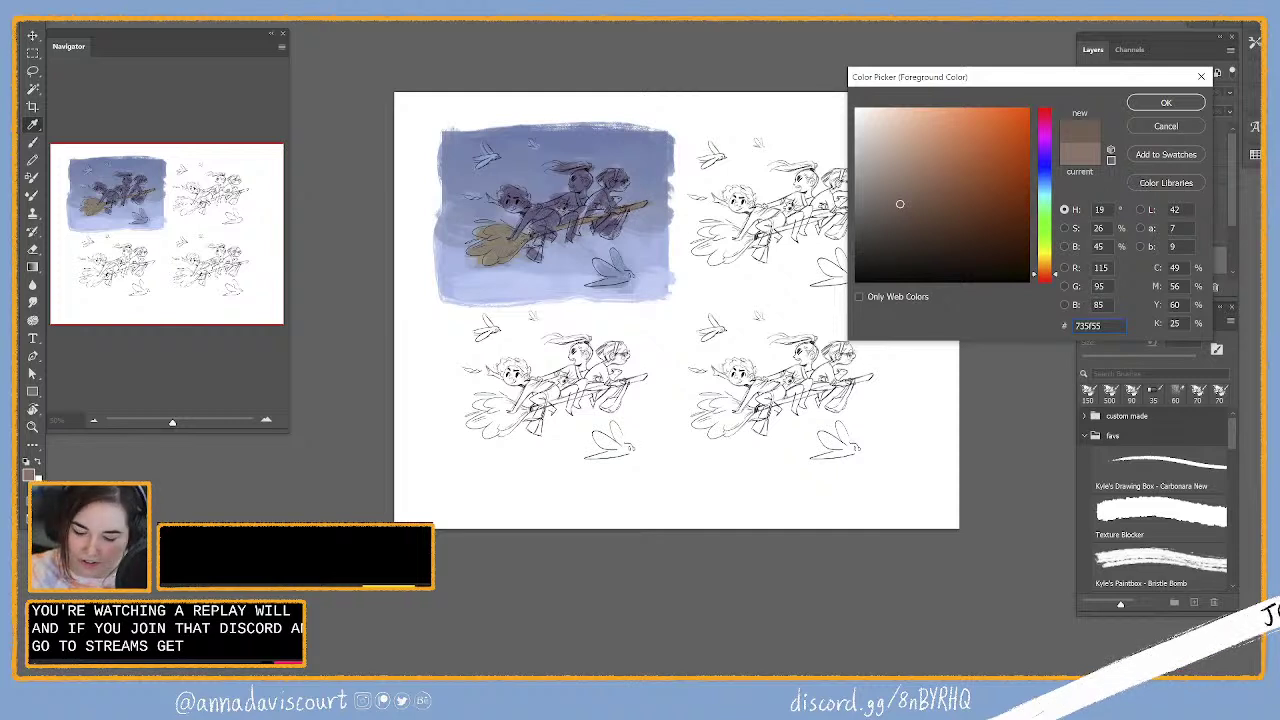
{"action": "key", "text": "Return"}
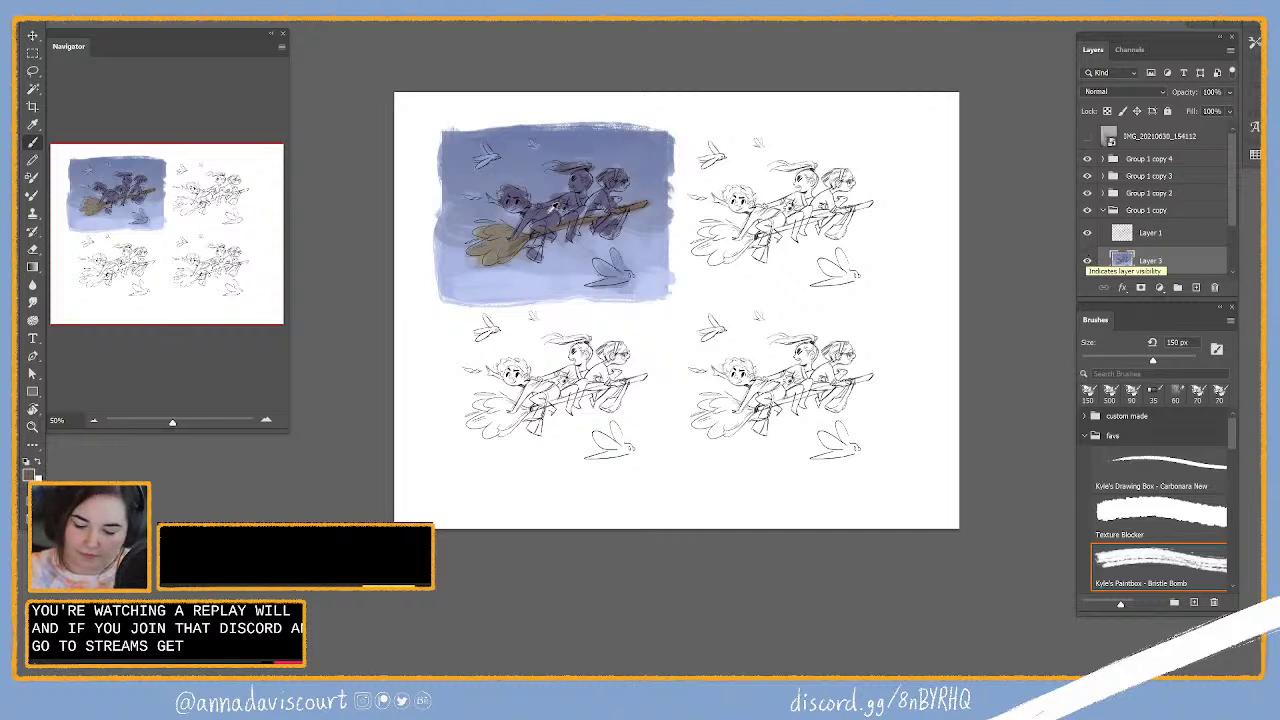
Step: Mix a warmer purple around #675072 and paint it over the children's clothing in the first thumbnail
{"action": "key", "text": "F6"}
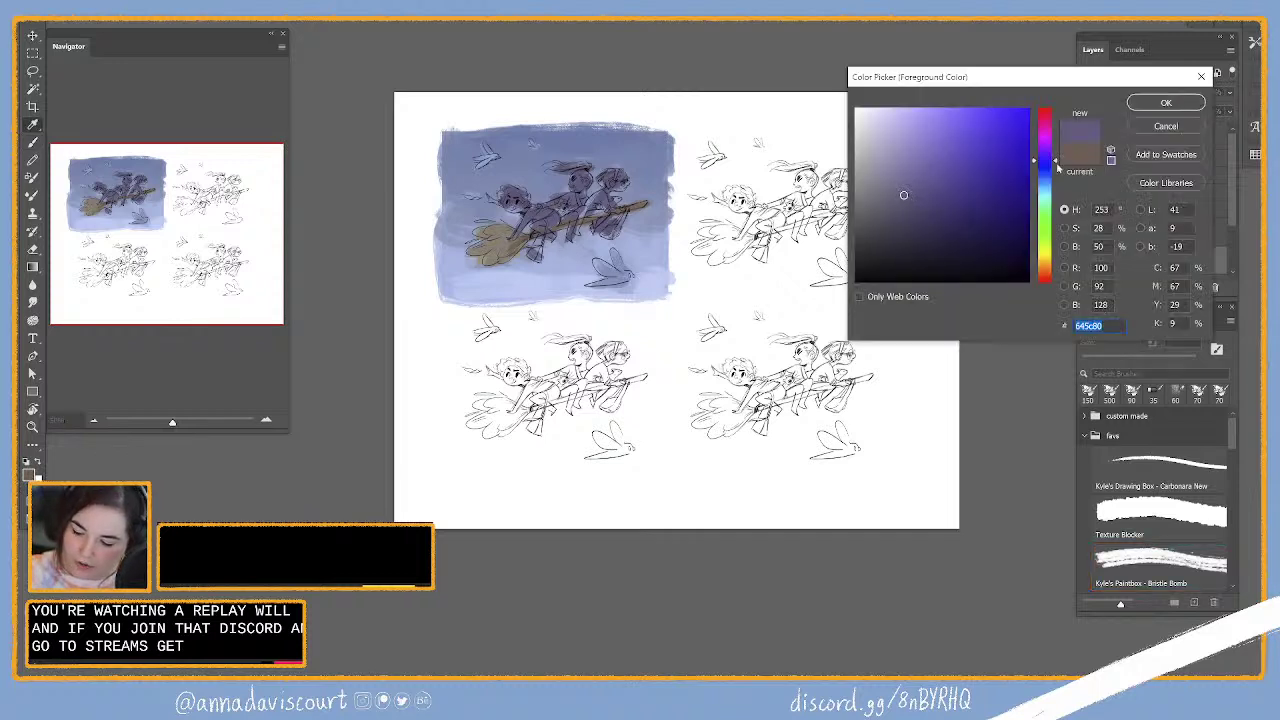
{"action": "left_click_drag", "start_coordinate": [1058, 168], "coordinate": [1058, 150]}
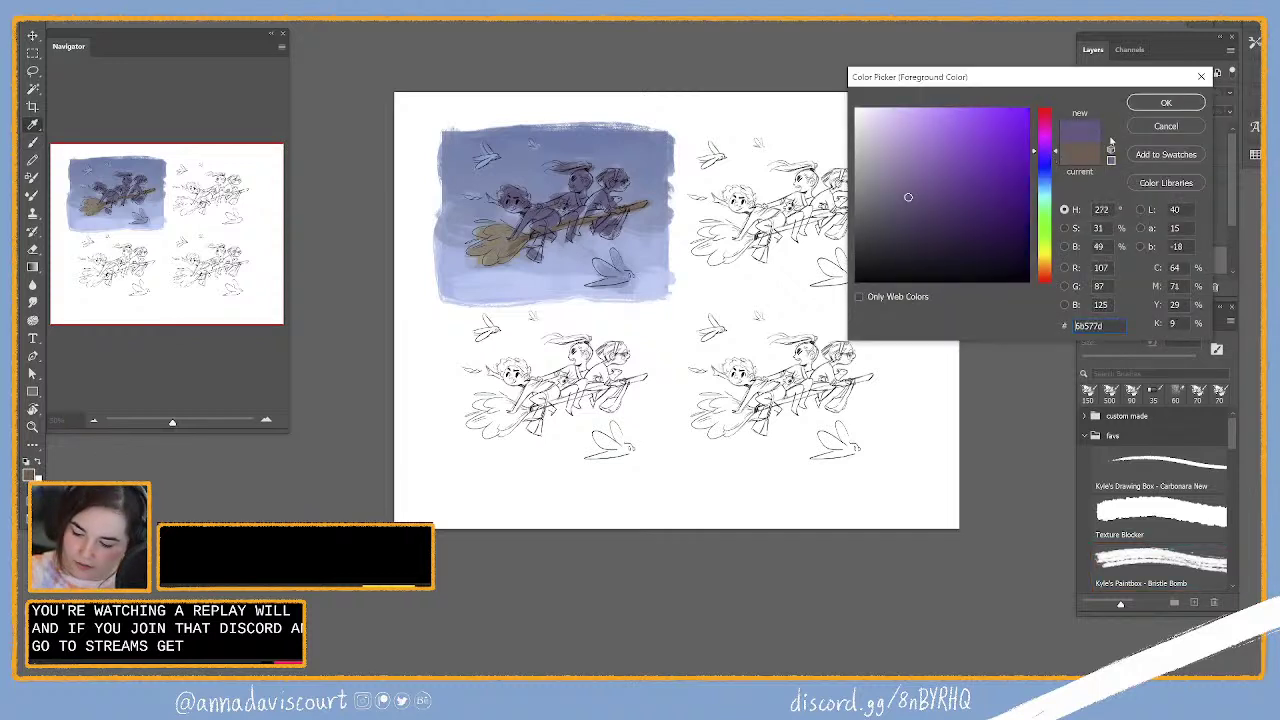
{"action": "left_click", "coordinate": [913, 190]}
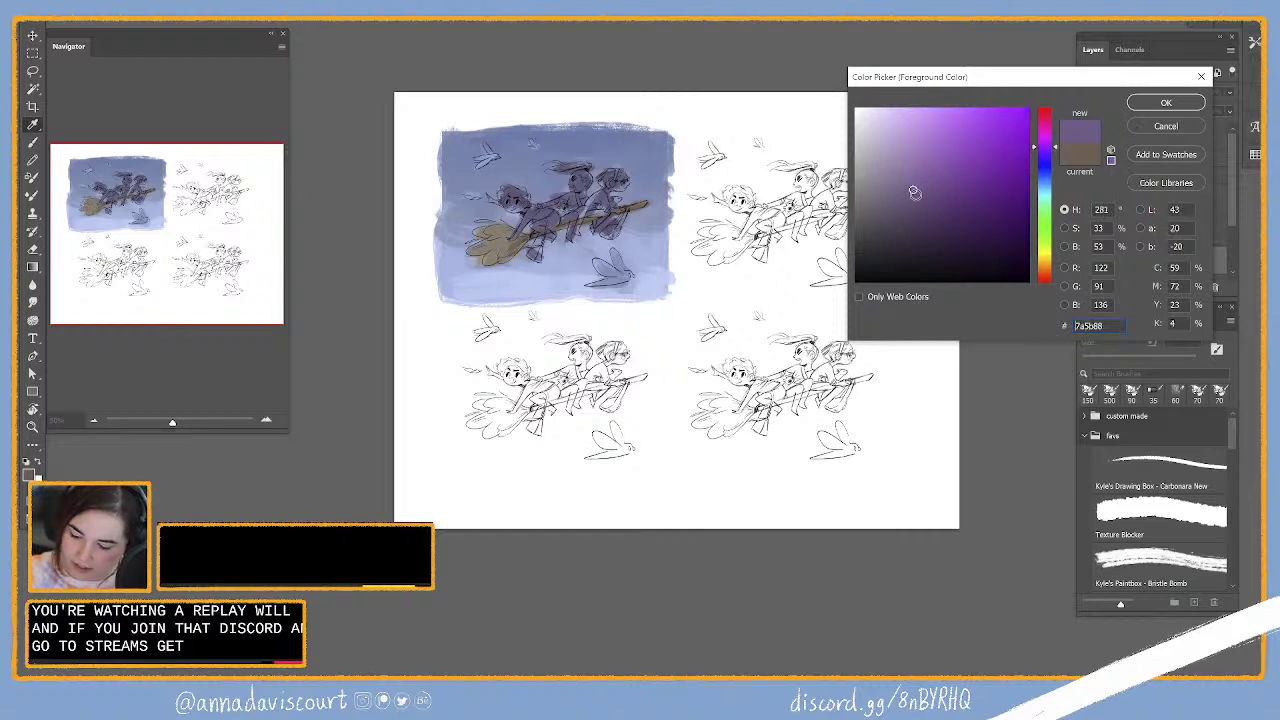
{"action": "mouse_move", "coordinate": [913, 190]}
{"action": "left_mouse_down"}
{"action": "mouse_move", "coordinate": [997, 158]}
{"action": "mouse_move", "coordinate": [906, 205]}
{"action": "left_mouse_up"}
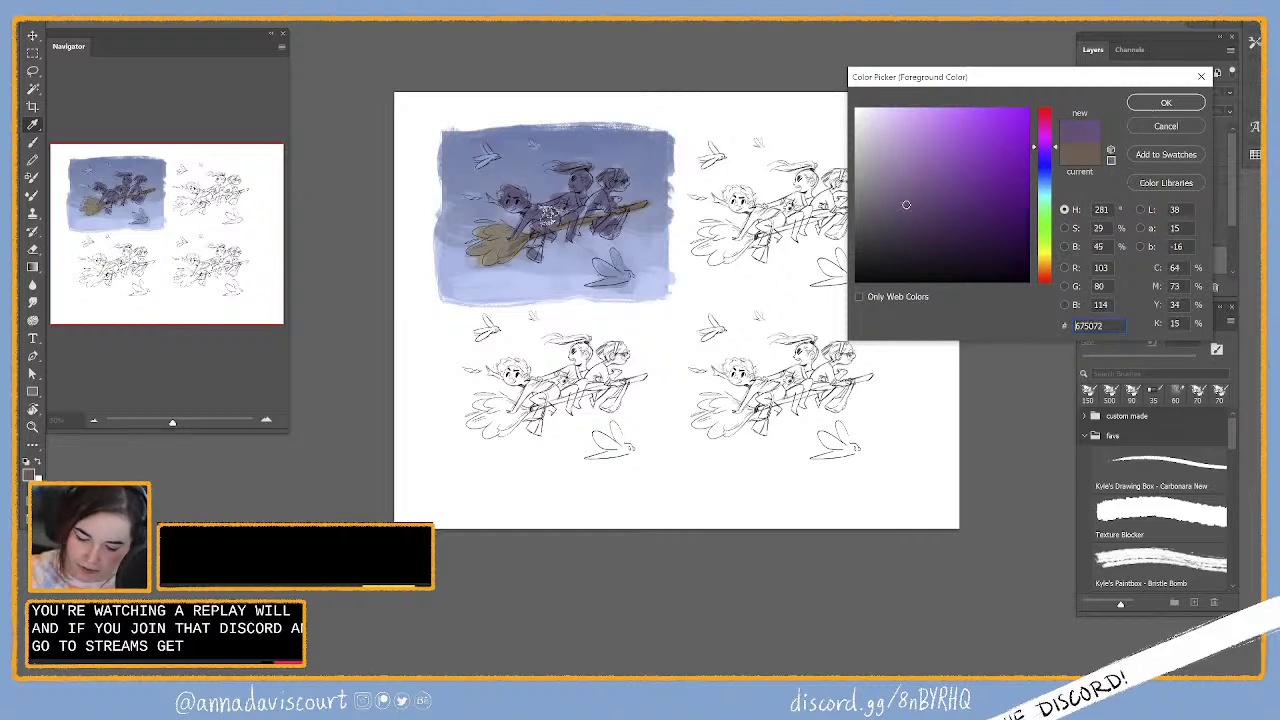
{"action": "key", "text": "Return"}
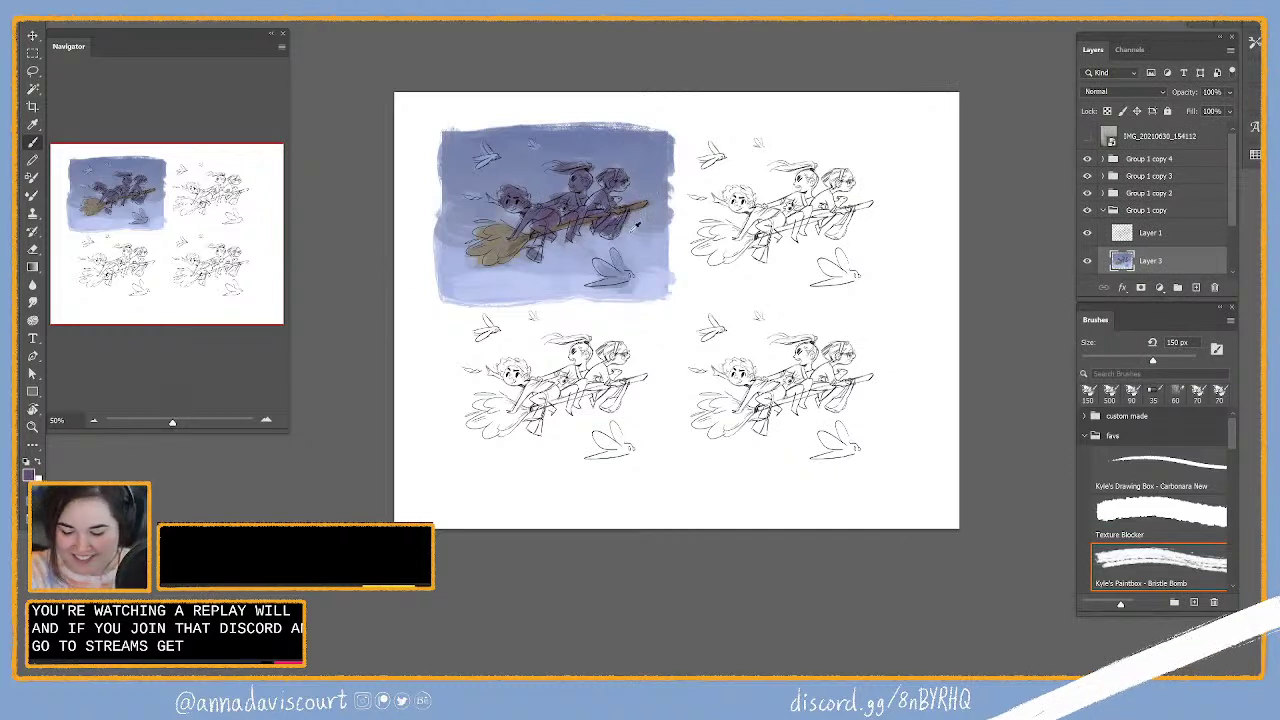
Step: Paint the children's legs in the first thumbnail with lighter purple #947299, and pick blue around #6b7cab as the foreground colour
{"action": "key", "text": "alt+c"}
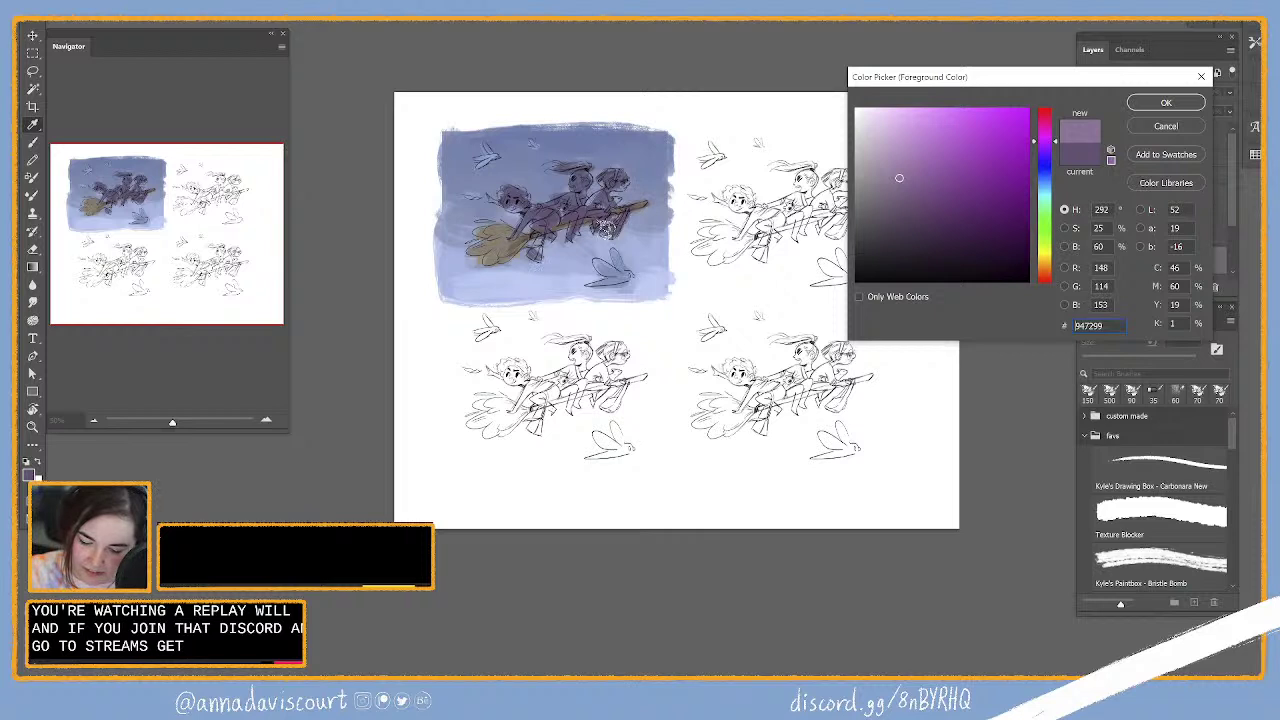
{"action": "key", "text": "Return"}
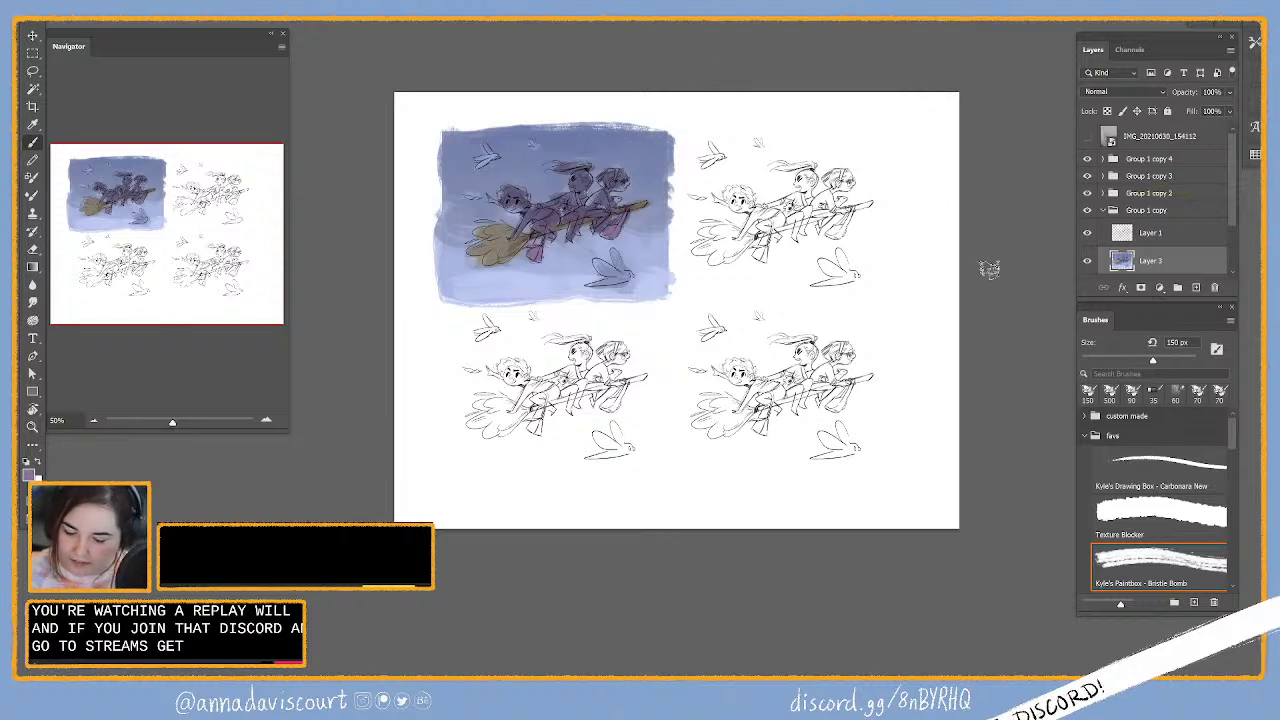
{"action": "left_click", "coordinate": [28, 472]}
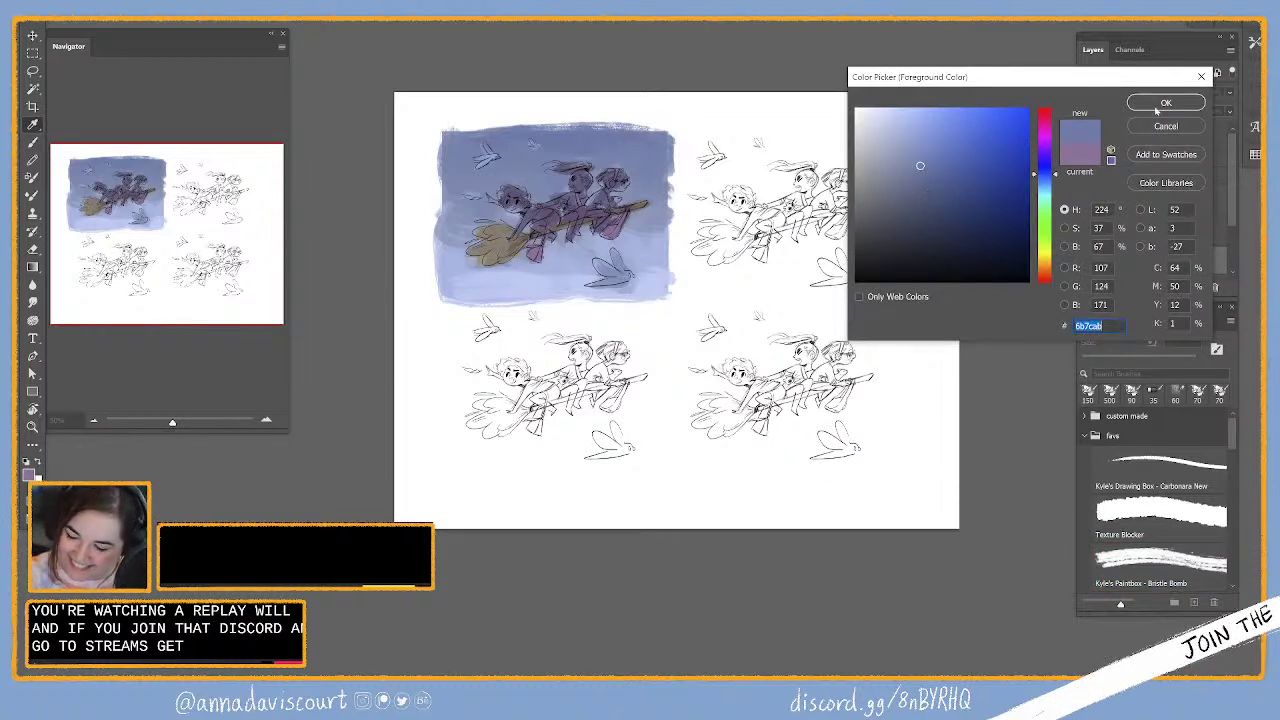
{"action": "key", "text": "Return"}
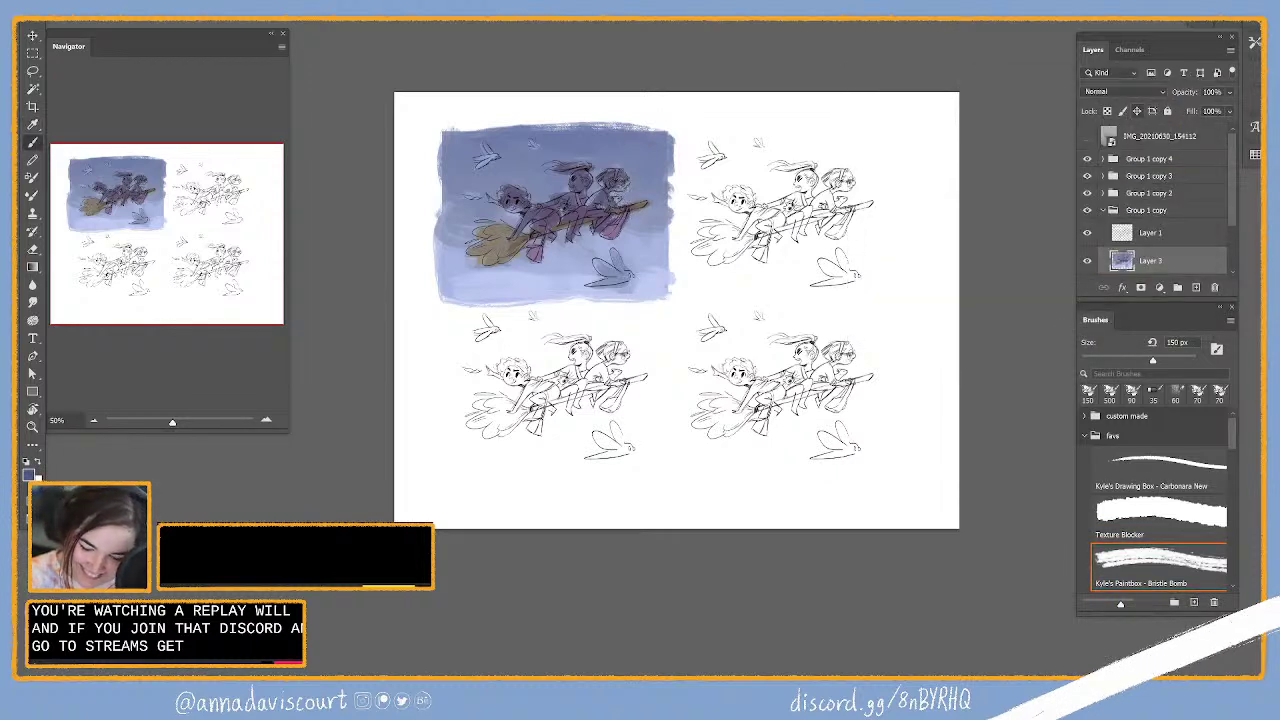
Step: Collapse Group 1 copy and select the blank layer beneath the line work in Group 1 copy 2, with the brush at 150 px
{"action": "left_click", "coordinate": [1106, 210]}
{"action": "left_click", "coordinate": [1136, 211]}
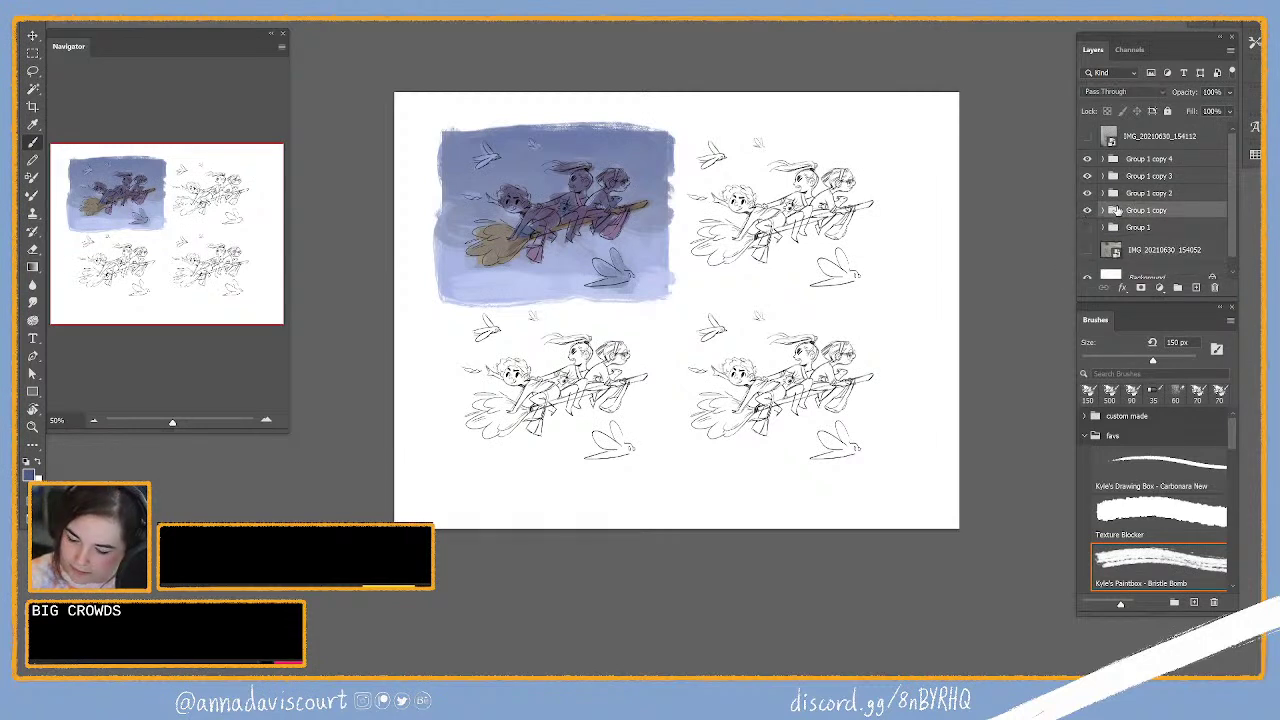
{"action": "key", "text": "alt+bracketright"}
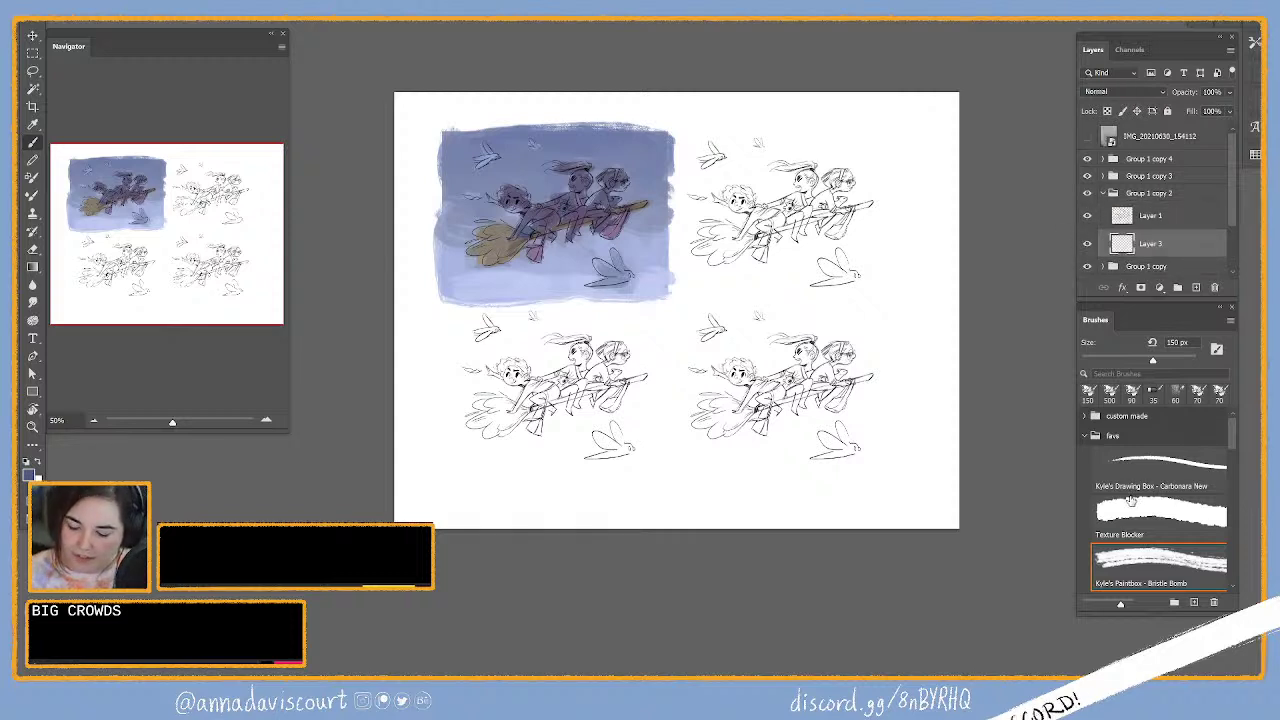
{"action": "key", "text": "bracketright"}
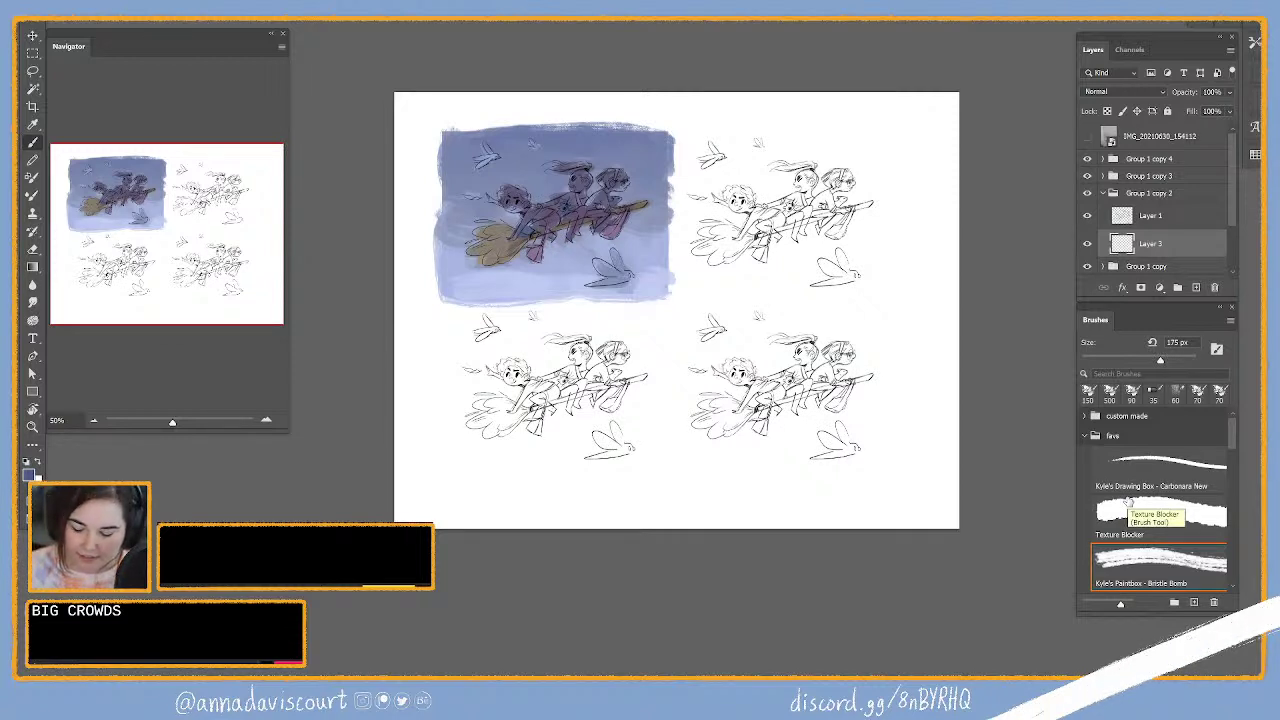
{"action": "key", "text": "bracketleft"}
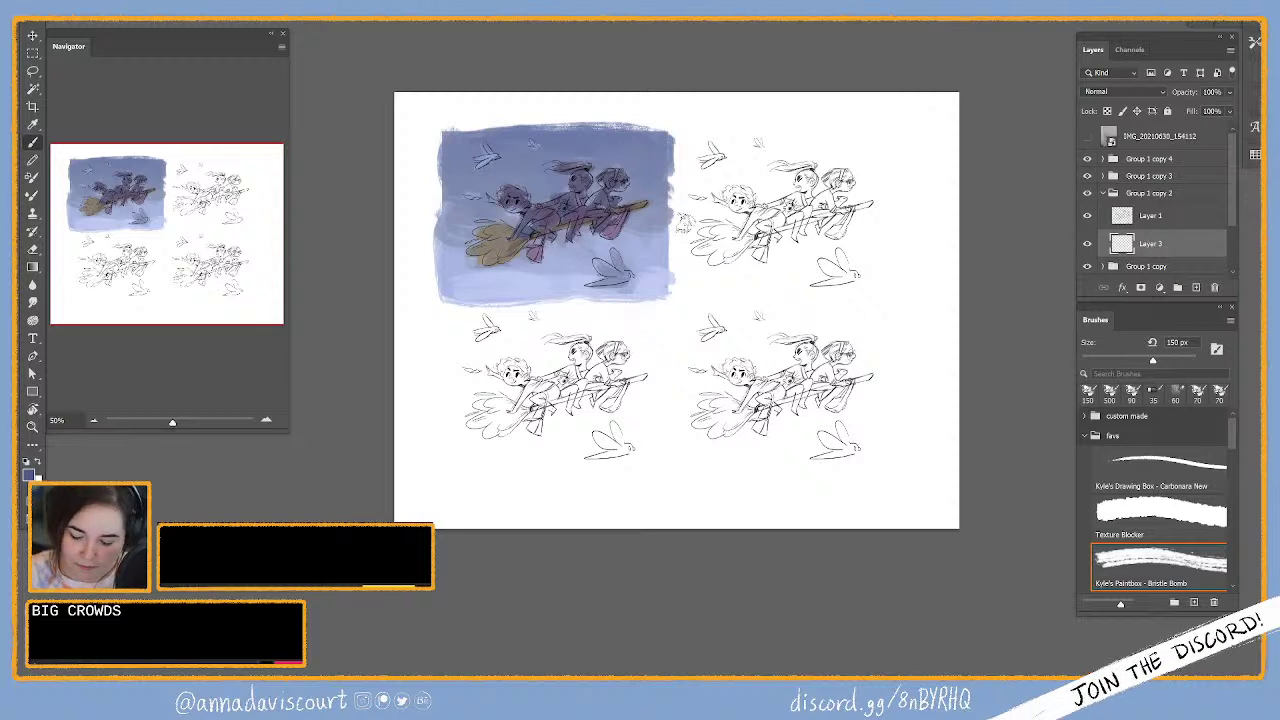
Step: Choose a light peach foreground colour and paint a band of it across the lower part of the second thumbnail's background
{"action": "left_click", "coordinate": [29, 468]}
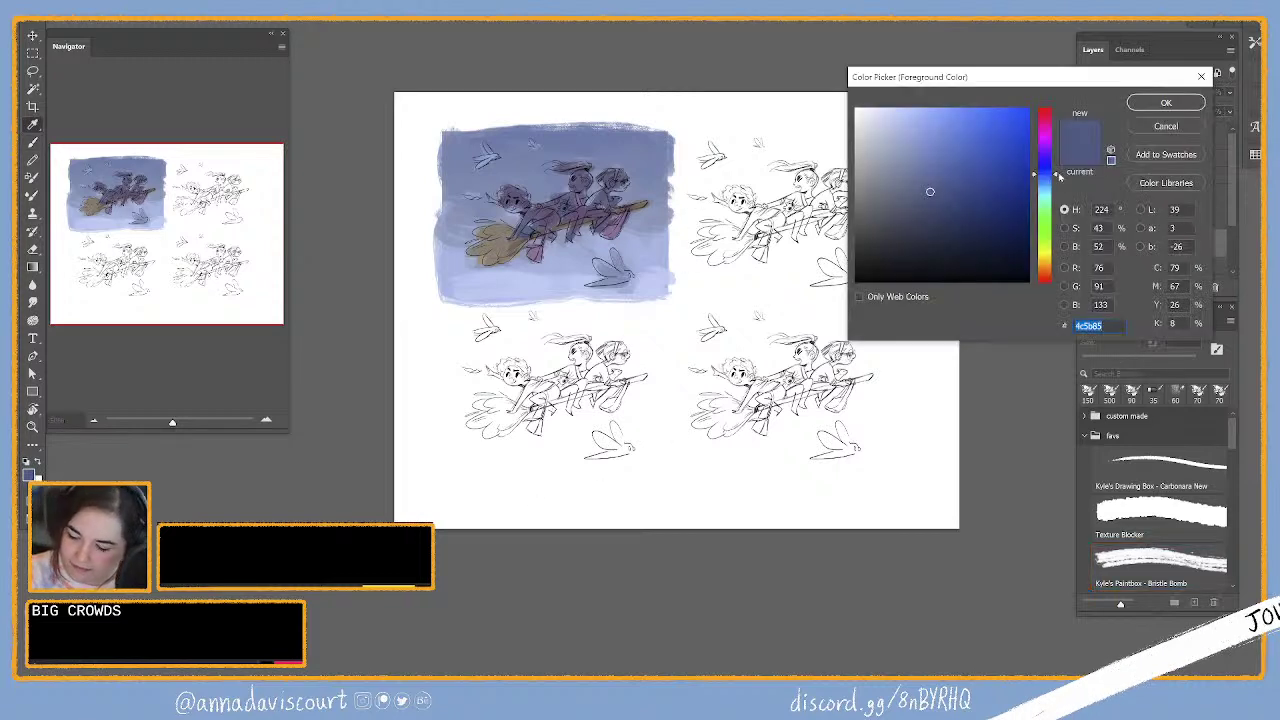
{"action": "left_click", "coordinate": [1054, 121]}
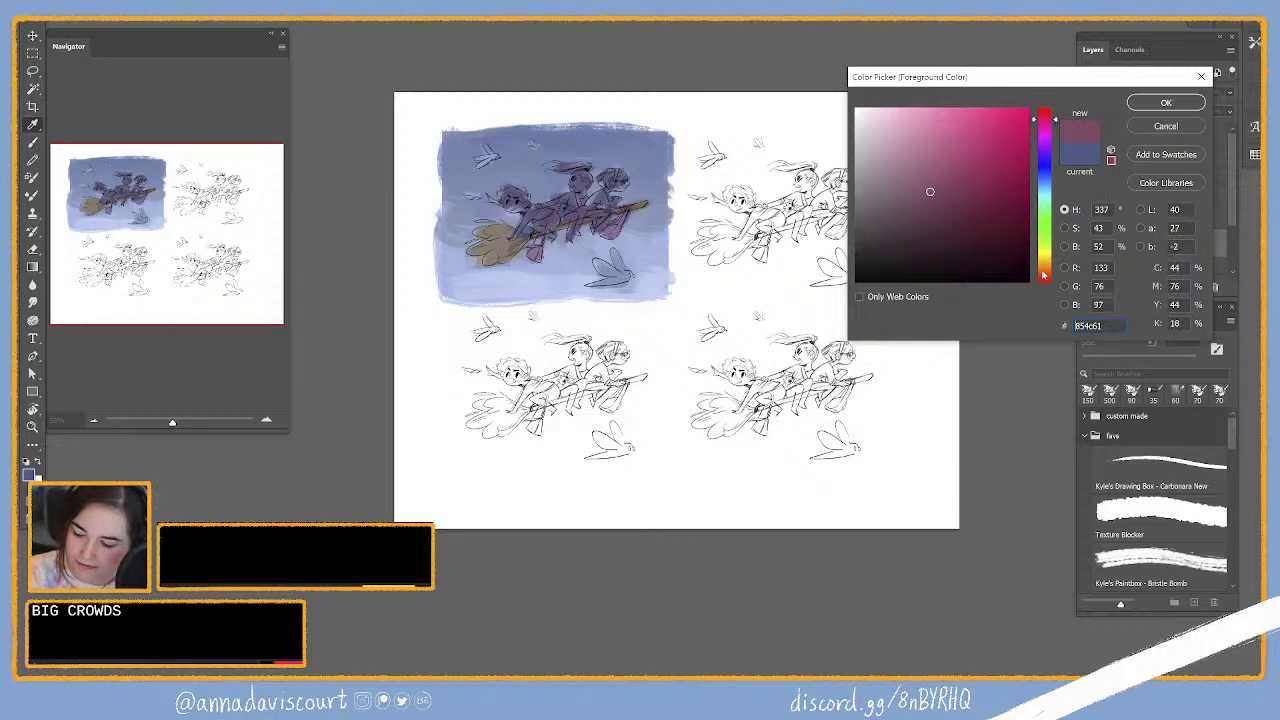
{"action": "left_click", "coordinate": [1046, 271]}
{"action": "left_click", "coordinate": [1046, 278]}
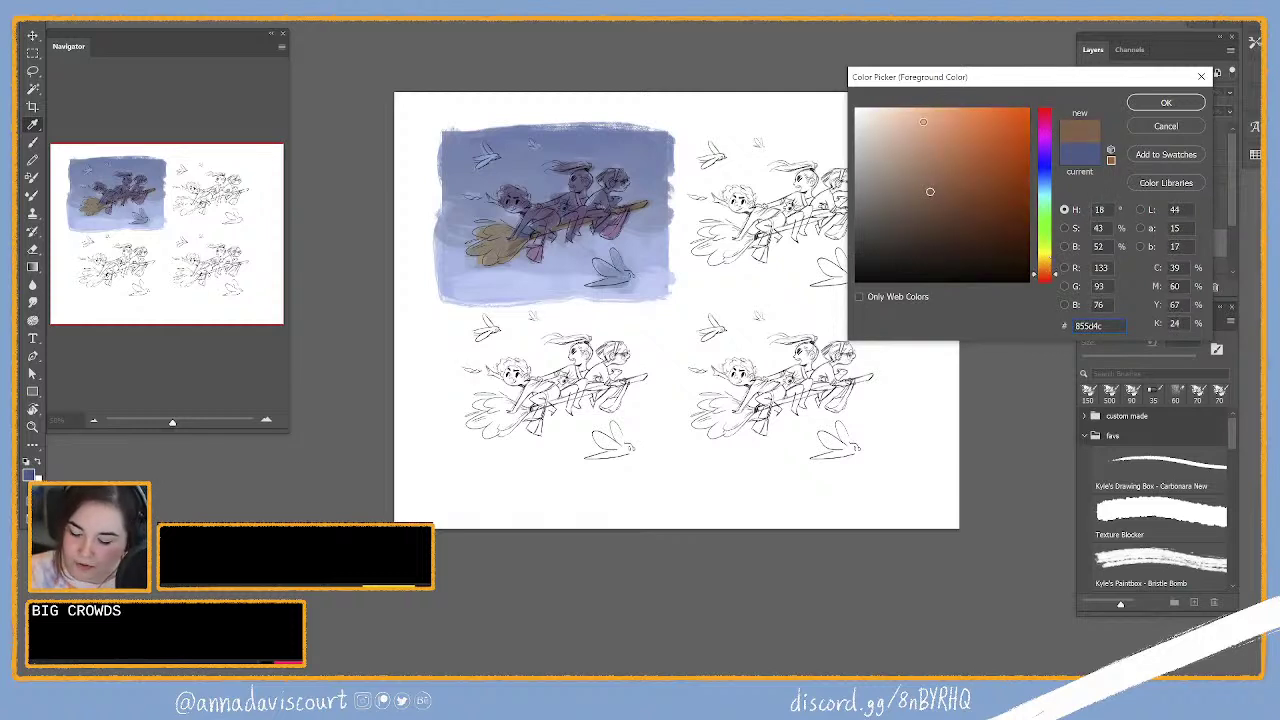
{"action": "left_click", "coordinate": [1167, 104]}
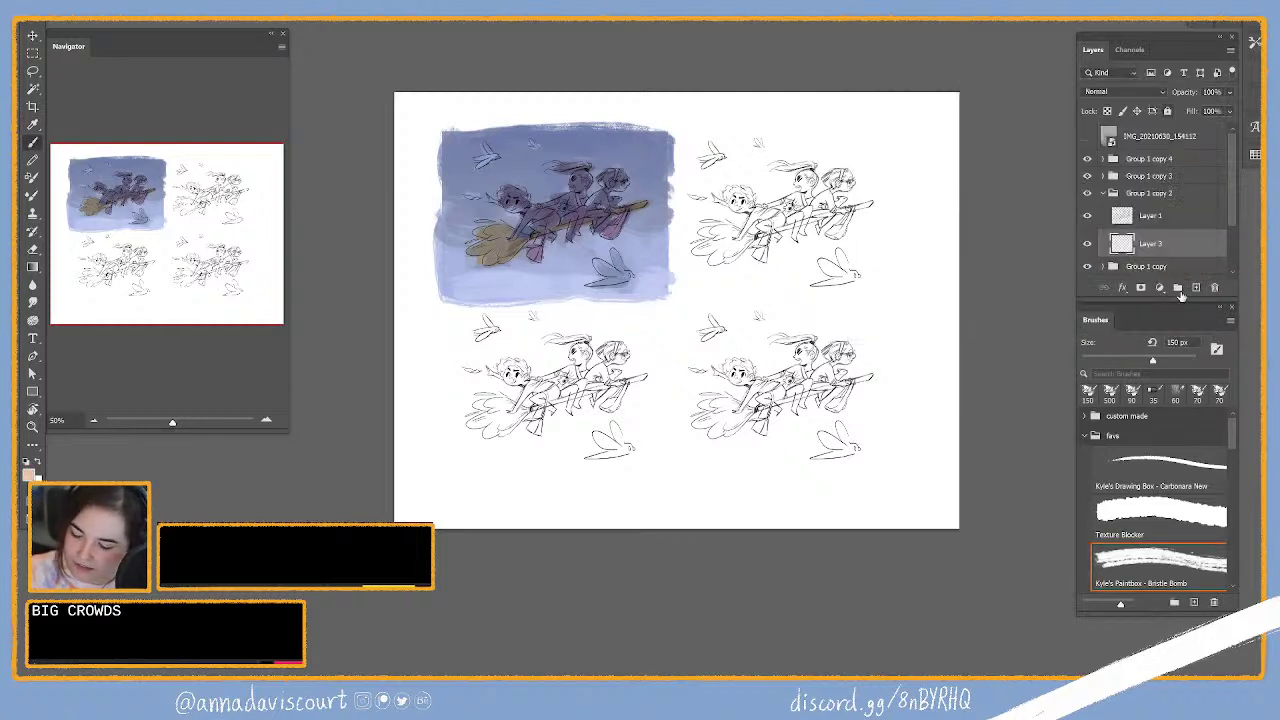
{"action": "left_click_drag", "start_coordinate": [692, 240], "coordinate": [758, 286]}
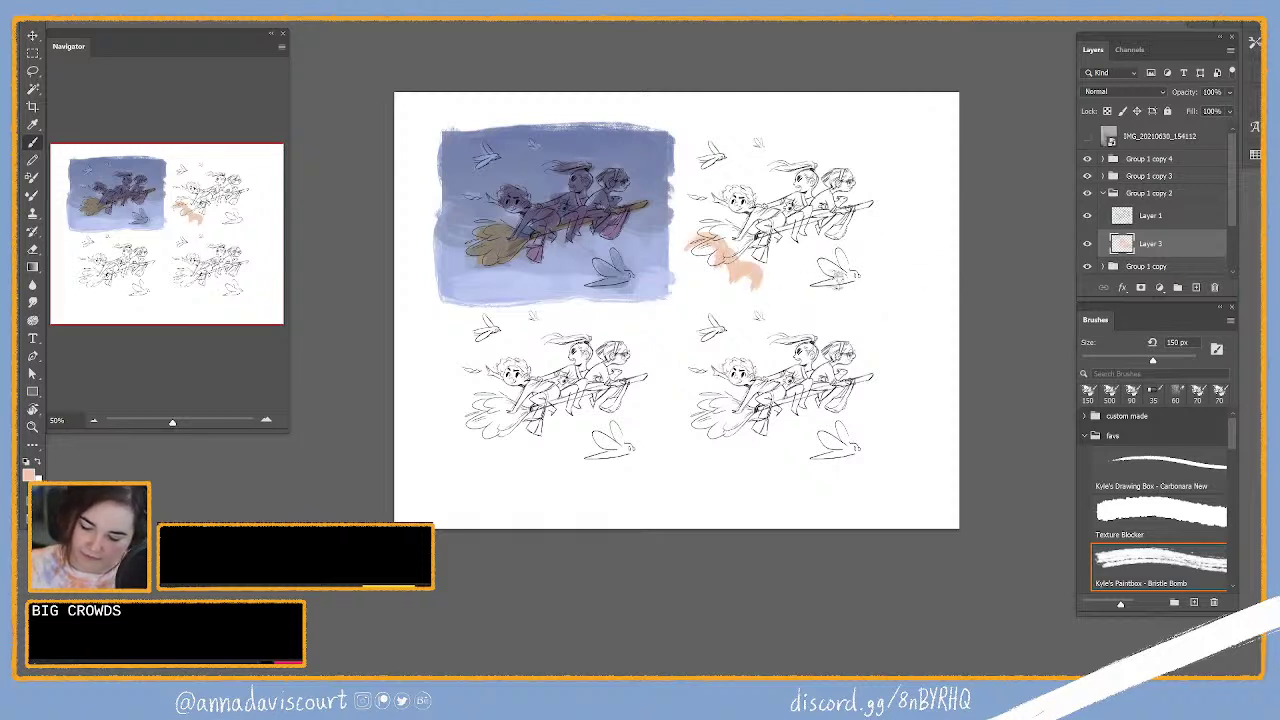
{"action": "mouse_move", "coordinate": [806, 272]}
{"action": "left_mouse_down"}
{"action": "mouse_move", "coordinate": [812, 258]}
{"action": "mouse_move", "coordinate": [862, 262]}
{"action": "mouse_move", "coordinate": [800, 278]}
{"action": "mouse_move", "coordinate": [876, 268]}
{"action": "mouse_move", "coordinate": [693, 259]}
{"action": "mouse_move", "coordinate": [695, 285]}
{"action": "left_mouse_up"}
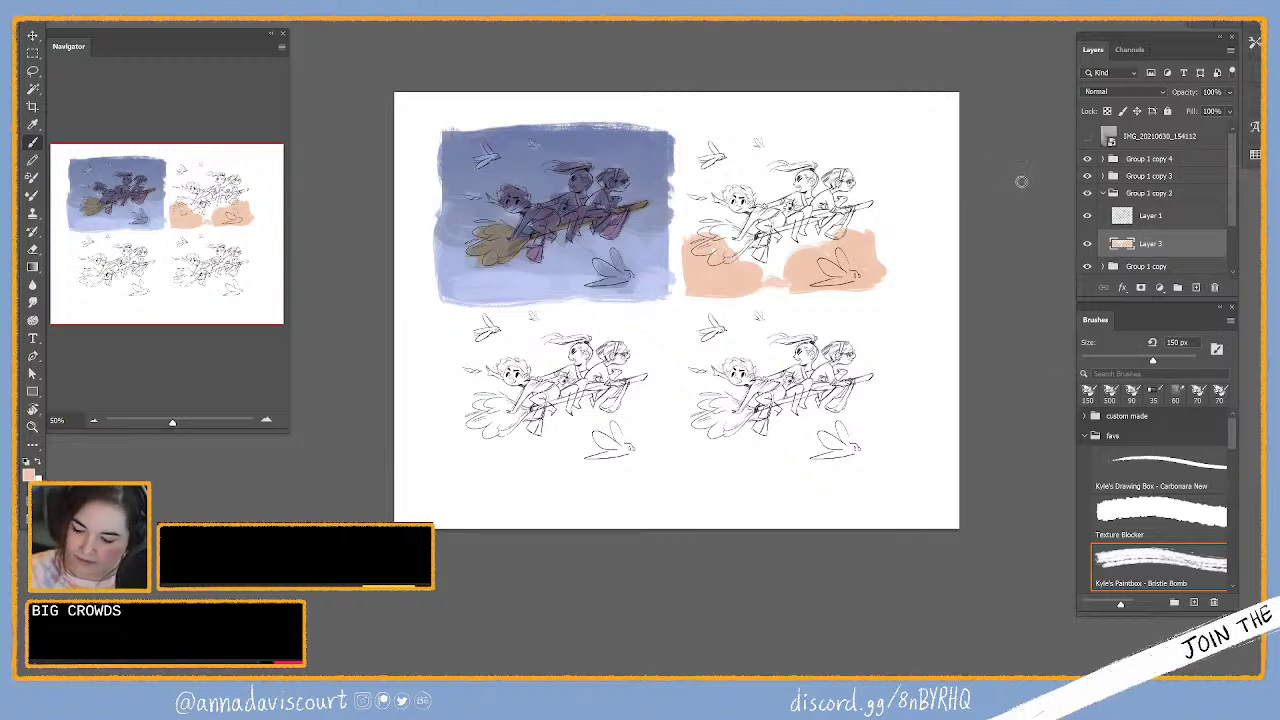
Step: Set the foreground colour to yellow #ffe88a and paint it over the upper and middle background of the second thumbnail
{"action": "key", "text": "alt+c"}
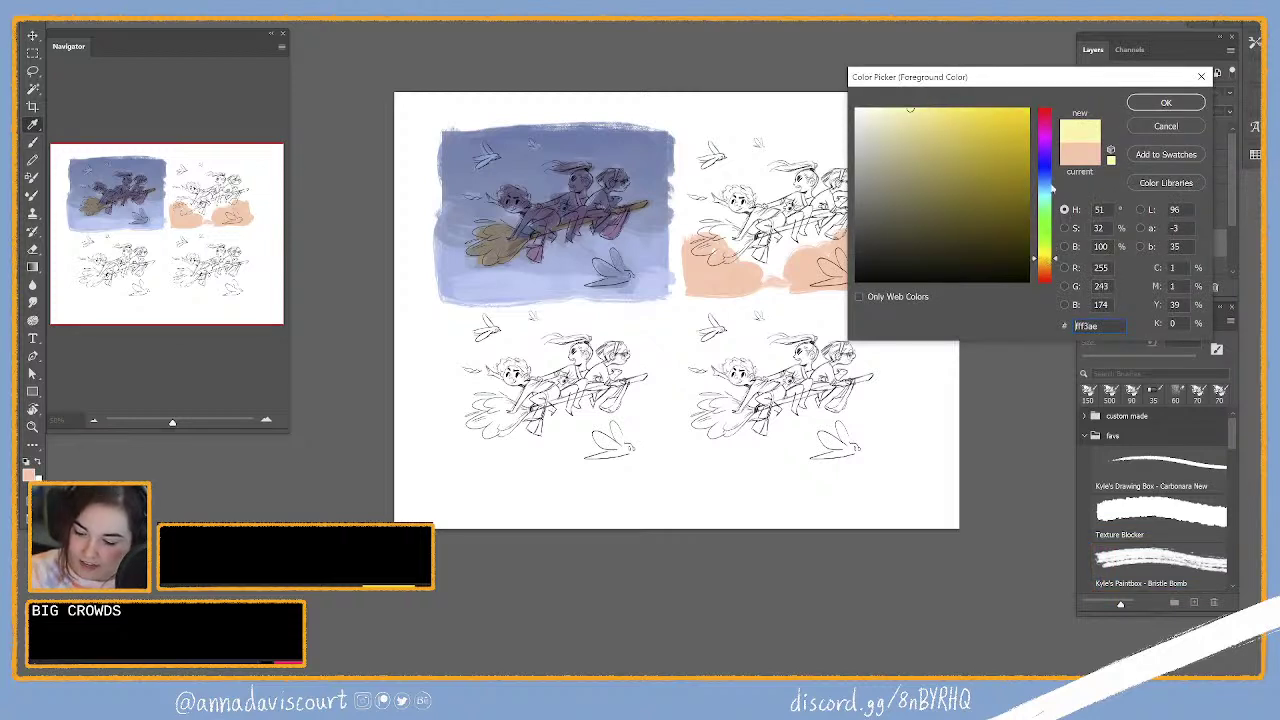
{"action": "left_click", "coordinate": [1054, 262]}
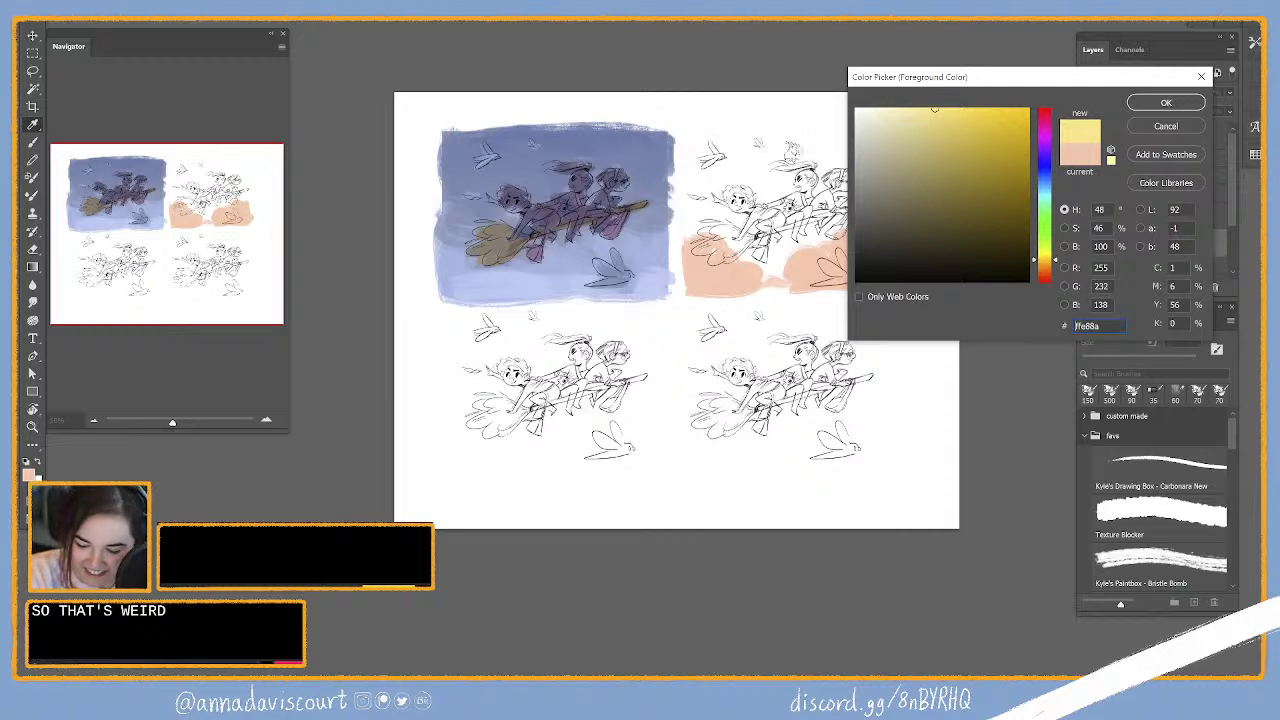
{"action": "key", "text": "Return"}
{"action": "left_click_drag", "start_coordinate": [703, 133], "coordinate": [878, 225]}
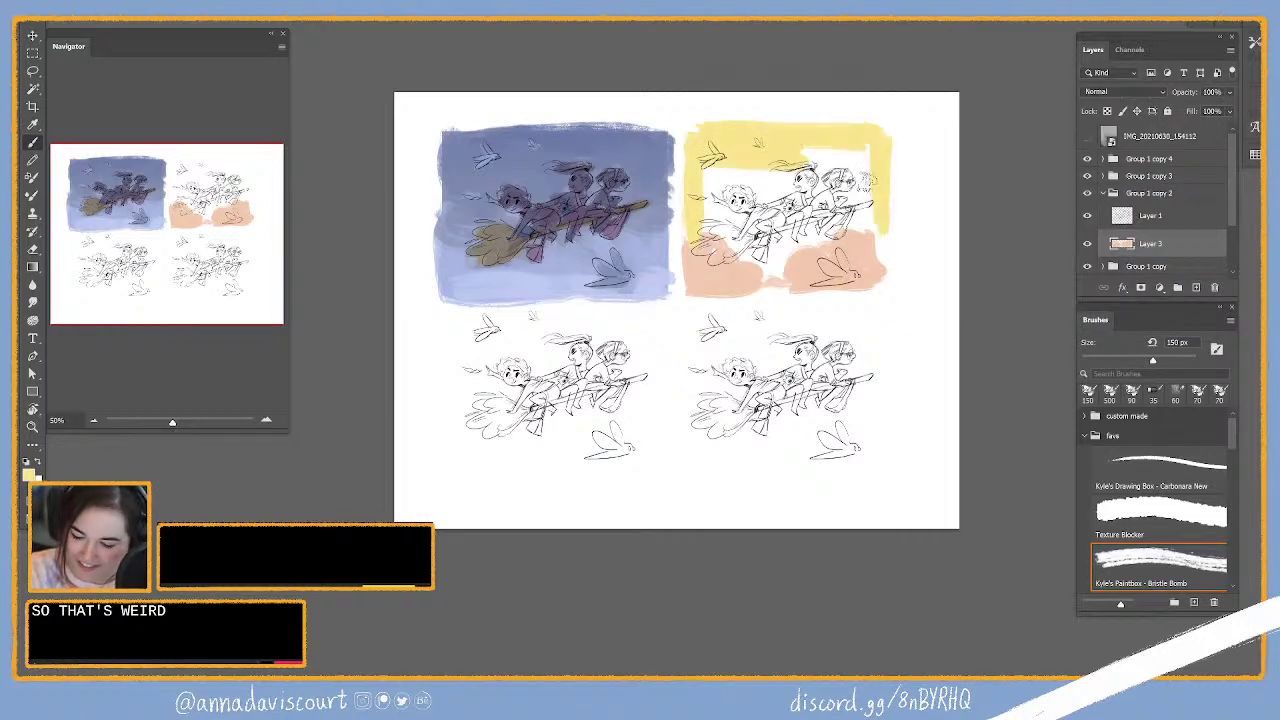
{"action": "mouse_move", "coordinate": [863, 170]}
{"action": "left_mouse_down"}
{"action": "mouse_move", "coordinate": [845, 158]}
{"action": "mouse_move", "coordinate": [815, 219]}
{"action": "mouse_move", "coordinate": [832, 192]}
{"action": "mouse_move", "coordinate": [805, 200]}
{"action": "left_mouse_up"}
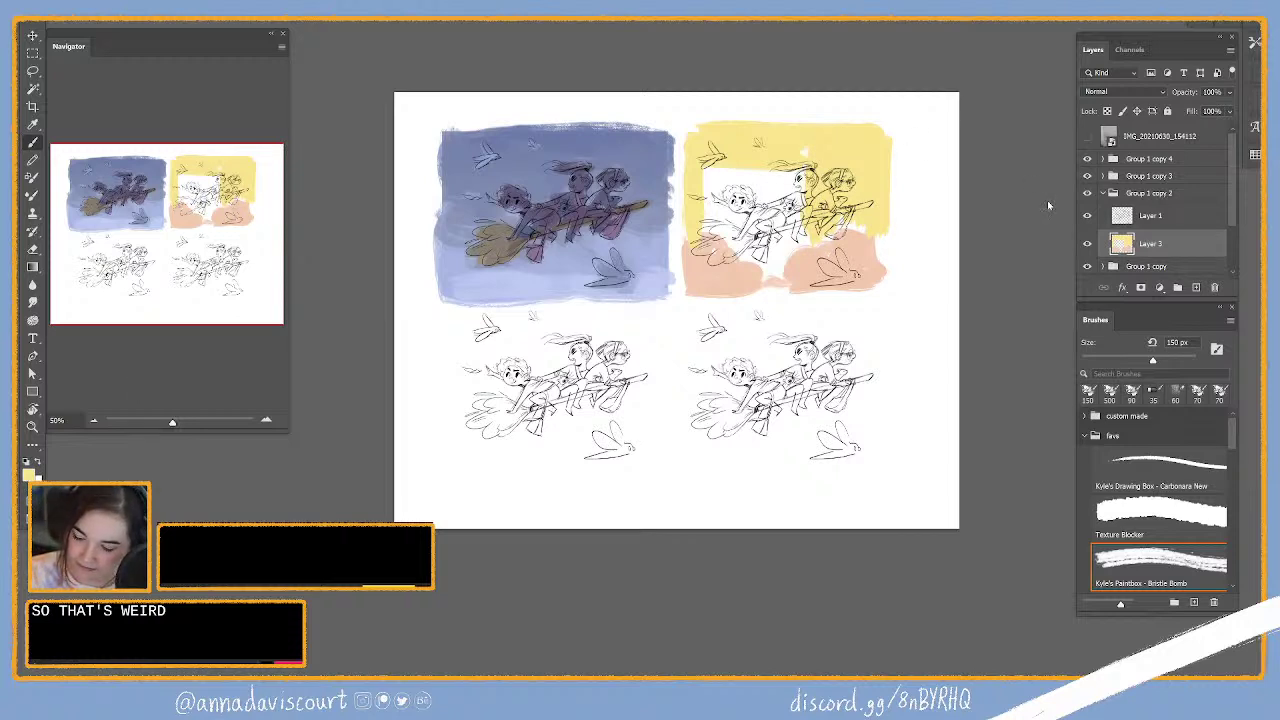
Step: Choose a light sky blue foreground colour and paint a band of it across the top of the second thumbnail
{"action": "left_click_drag", "start_coordinate": [1047, 205], "coordinate": [1047, 187]}
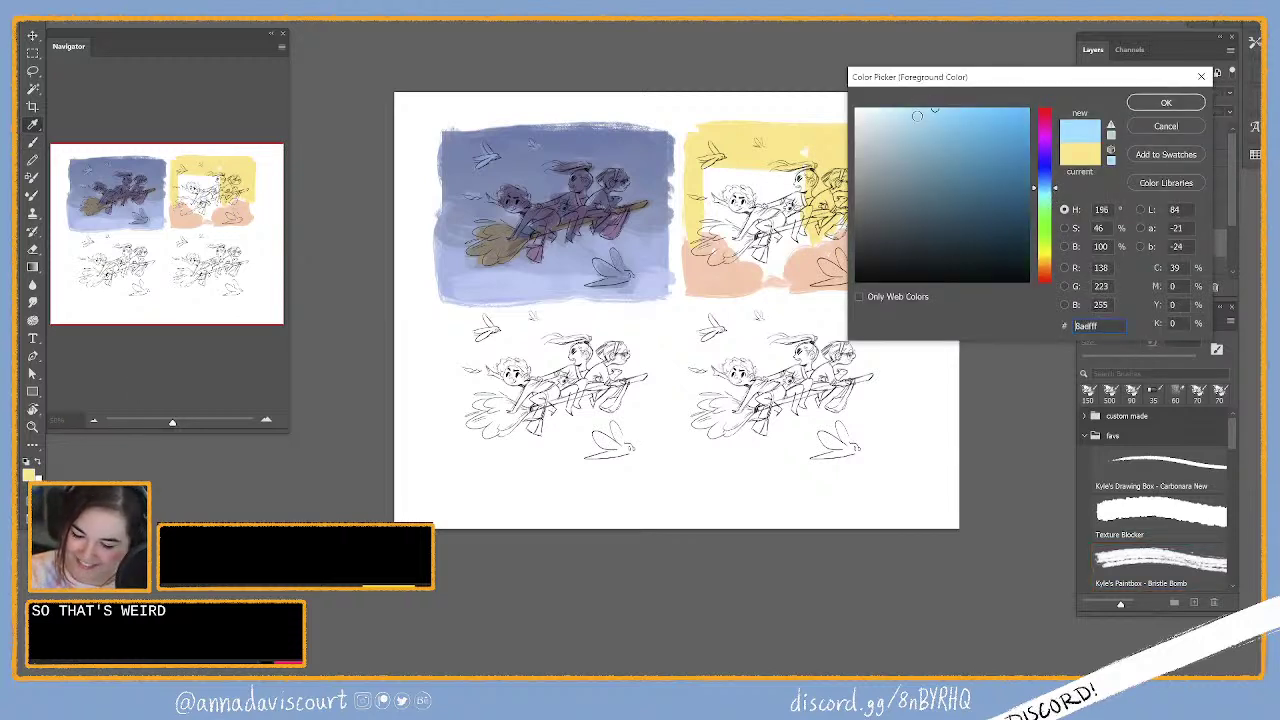
{"action": "left_click", "coordinate": [1162, 106]}
{"action": "mouse_move", "coordinate": [726, 145]}
{"action": "left_mouse_down"}
{"action": "mouse_move", "coordinate": [856, 146]}
{"action": "mouse_move", "coordinate": [760, 126]}
{"action": "mouse_move", "coordinate": [884, 126]}
{"action": "mouse_move", "coordinate": [800, 122]}
{"action": "left_mouse_up"}
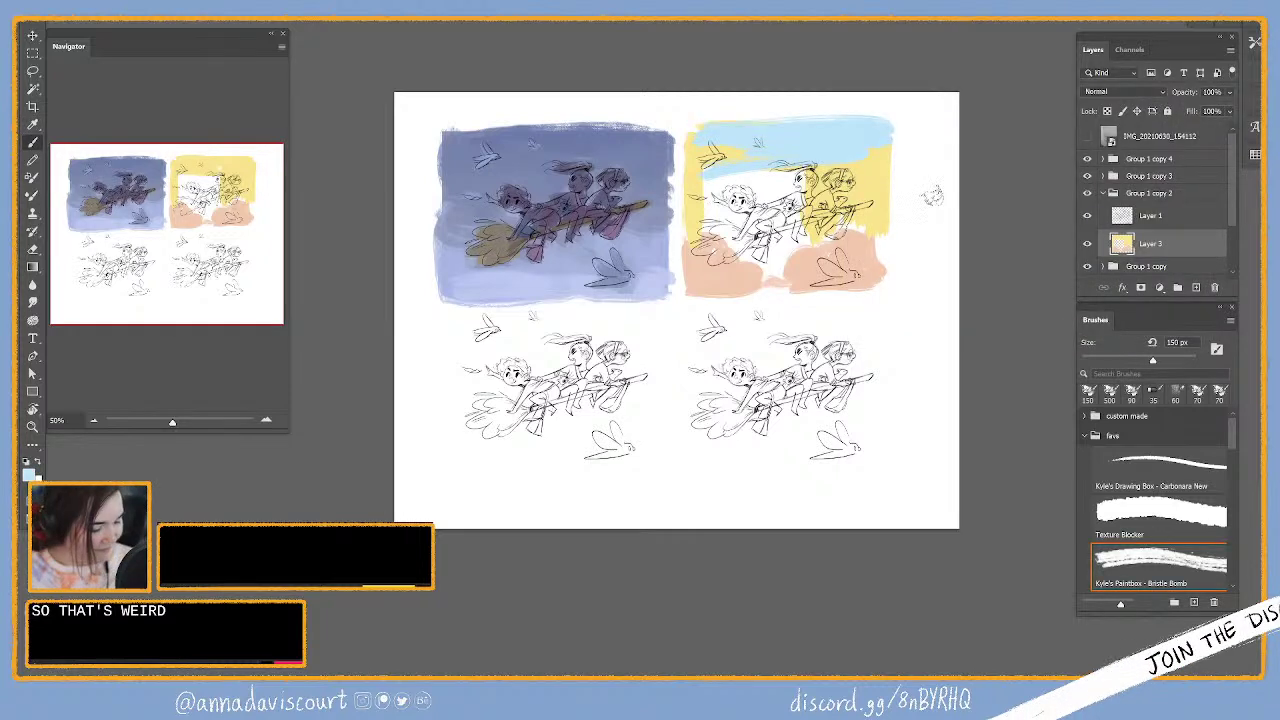
Step: Enlarge the brush to 400 px, fill the second thumbnail's middle with sampled yellow, and blend it into the peach with sampled tones
{"action": "left_click", "coordinate": [874, 173], "text": "alt"}
{"action": "key", "text": "]"}
{"action": "key", "text": "]"}
{"action": "key", "text": "]"}
{"action": "mouse_move", "coordinate": [800, 160]}
{"action": "left_mouse_down"}
{"action": "mouse_move", "coordinate": [760, 170]}
{"action": "mouse_move", "coordinate": [850, 170]}
{"action": "mouse_move", "coordinate": [700, 215]}
{"action": "mouse_move", "coordinate": [790, 240]}
{"action": "mouse_move", "coordinate": [720, 250]}
{"action": "mouse_move", "coordinate": [870, 215]}
{"action": "mouse_move", "coordinate": [710, 175]}
{"action": "mouse_move", "coordinate": [760, 195]}
{"action": "mouse_move", "coordinate": [705, 230]}
{"action": "mouse_move", "coordinate": [800, 260]}
{"action": "mouse_move", "coordinate": [730, 255]}
{"action": "mouse_move", "coordinate": [765, 275]}
{"action": "mouse_move", "coordinate": [850, 230]}
{"action": "mouse_move", "coordinate": [870, 262]}
{"action": "mouse_move", "coordinate": [885, 240]}
{"action": "mouse_move", "coordinate": [770, 270]}
{"action": "mouse_move", "coordinate": [810, 298]}
{"action": "left_mouse_up"}
{"action": "left_click", "coordinate": [870, 262], "text": "alt"}
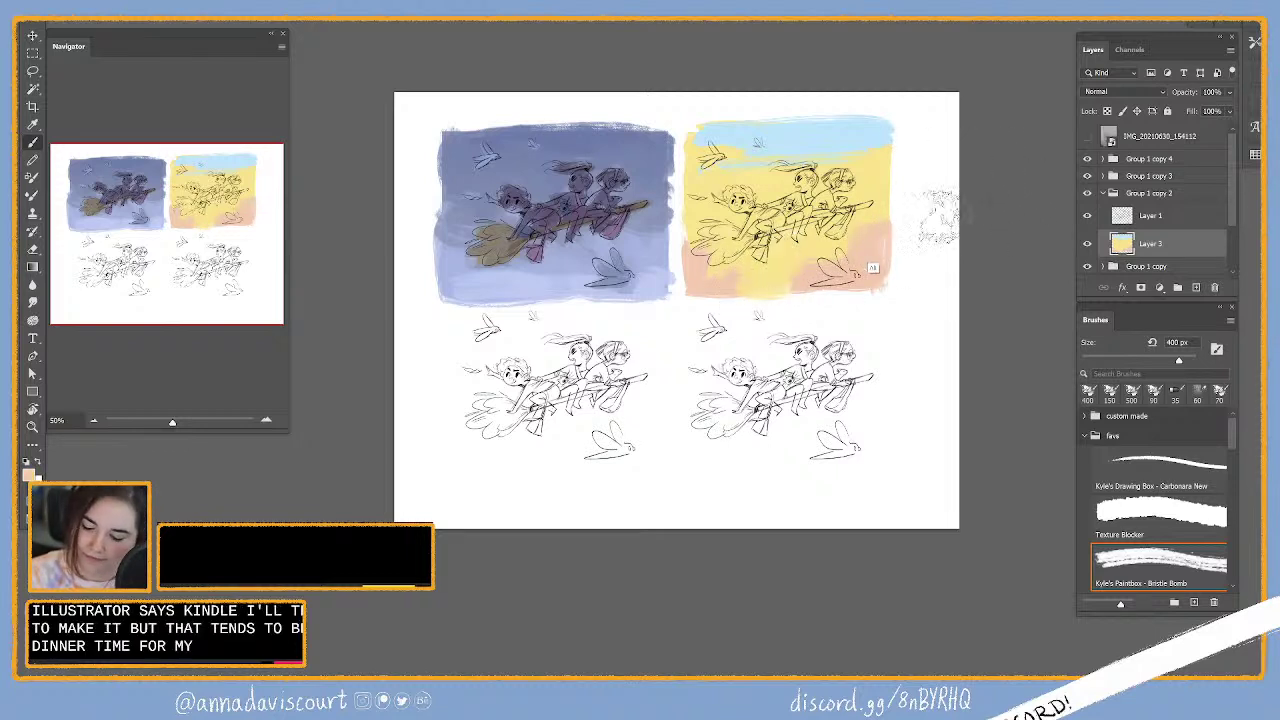
{"action": "left_click", "coordinate": [826, 242], "text": "alt"}
{"action": "mouse_move", "coordinate": [826, 242]}
{"action": "left_mouse_down"}
{"action": "mouse_move", "coordinate": [783, 262]}
{"action": "mouse_move", "coordinate": [813, 255]}
{"action": "mouse_move", "coordinate": [768, 292]}
{"action": "mouse_move", "coordinate": [866, 240]}
{"action": "left_mouse_up"}
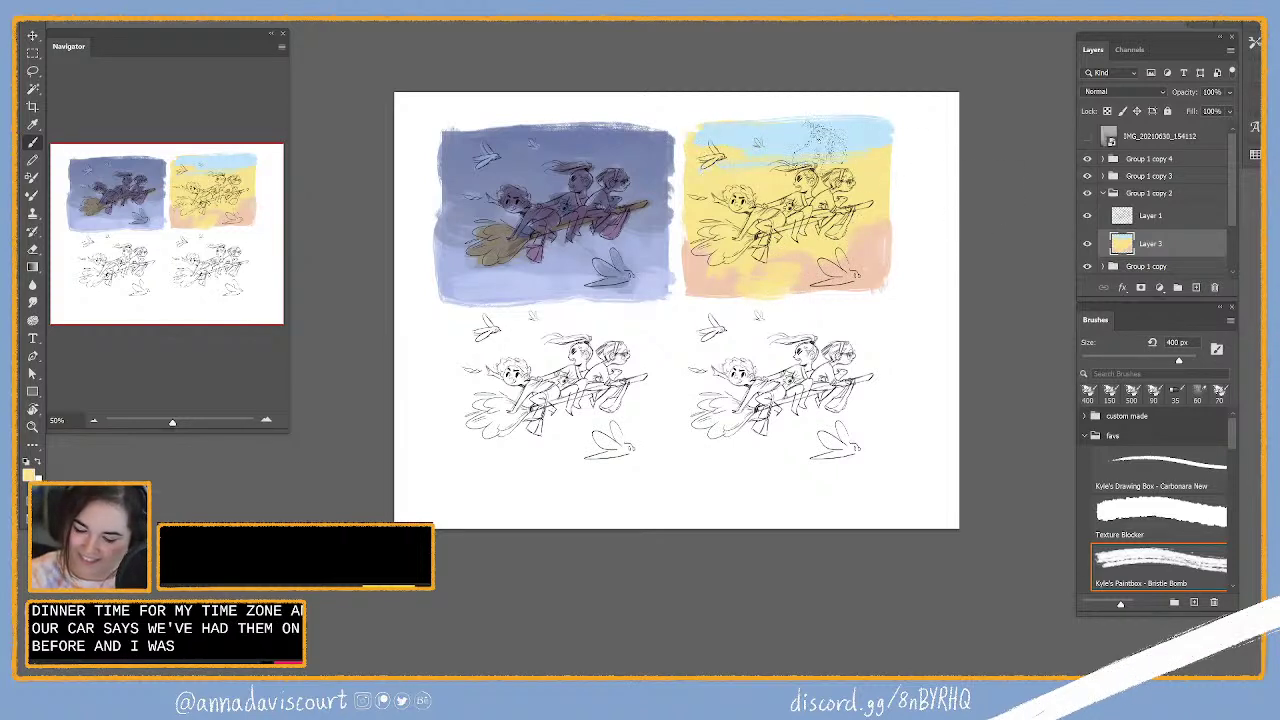
Step: Soften the transition between the blue and yellow bands with sampled in-between colours and extend the light blue along the thumbnail's top edge
{"action": "left_click", "coordinate": [743, 150], "text": "alt"}
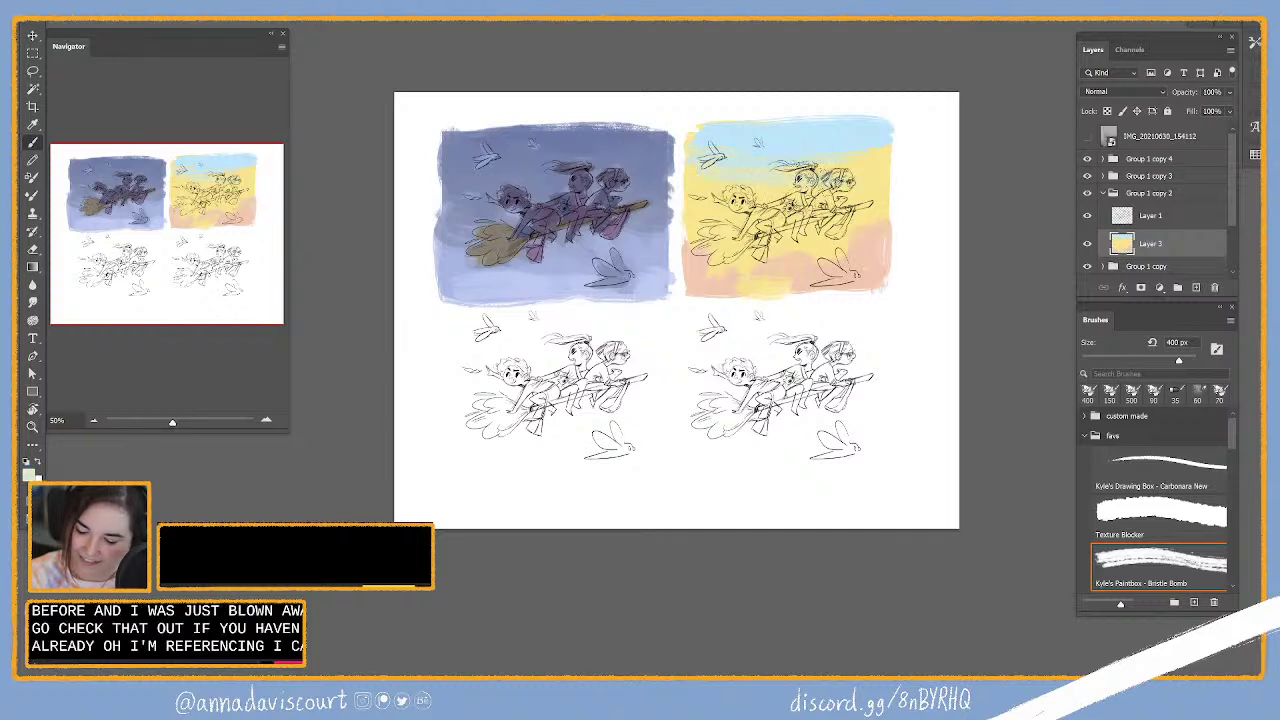
{"action": "left_click", "coordinate": [800, 236], "text": "alt"}
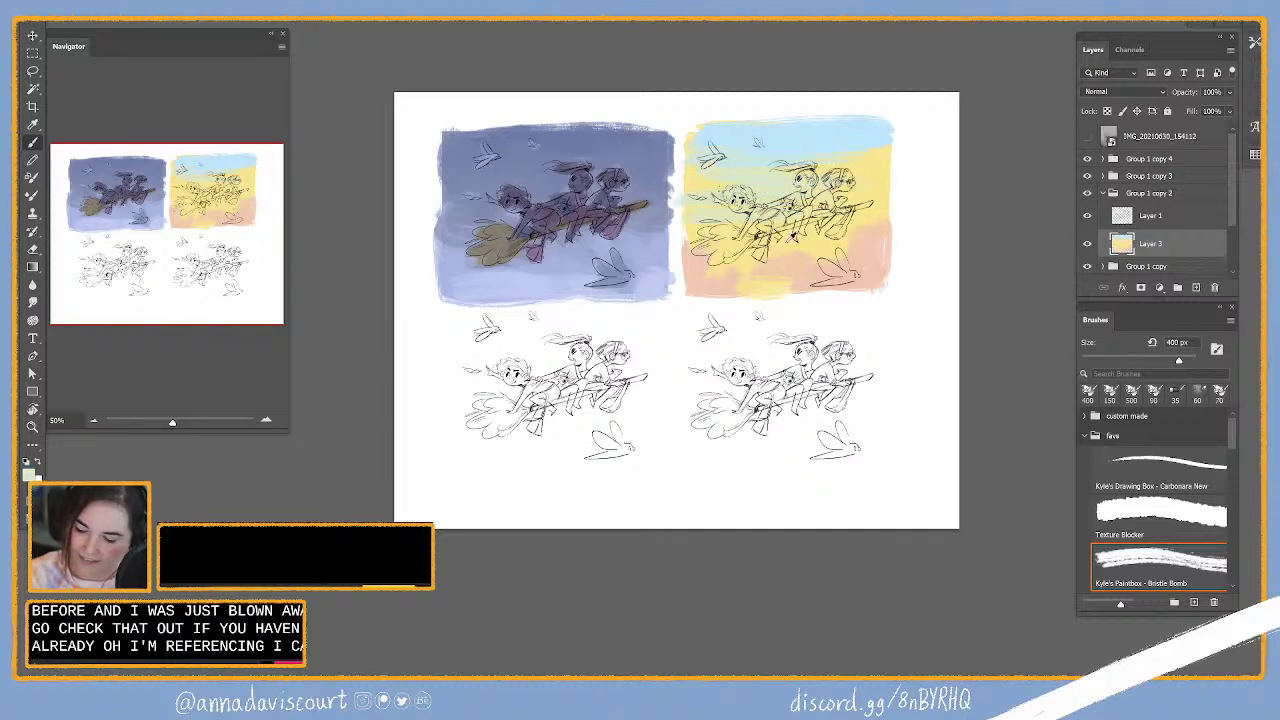
{"action": "mouse_move", "coordinate": [700, 205]}
{"action": "left_mouse_down"}
{"action": "mouse_move", "coordinate": [789, 264]}
{"action": "mouse_move", "coordinate": [776, 190]}
{"action": "mouse_move", "coordinate": [900, 196]}
{"action": "mouse_move", "coordinate": [784, 170]}
{"action": "mouse_move", "coordinate": [866, 172]}
{"action": "left_mouse_up"}
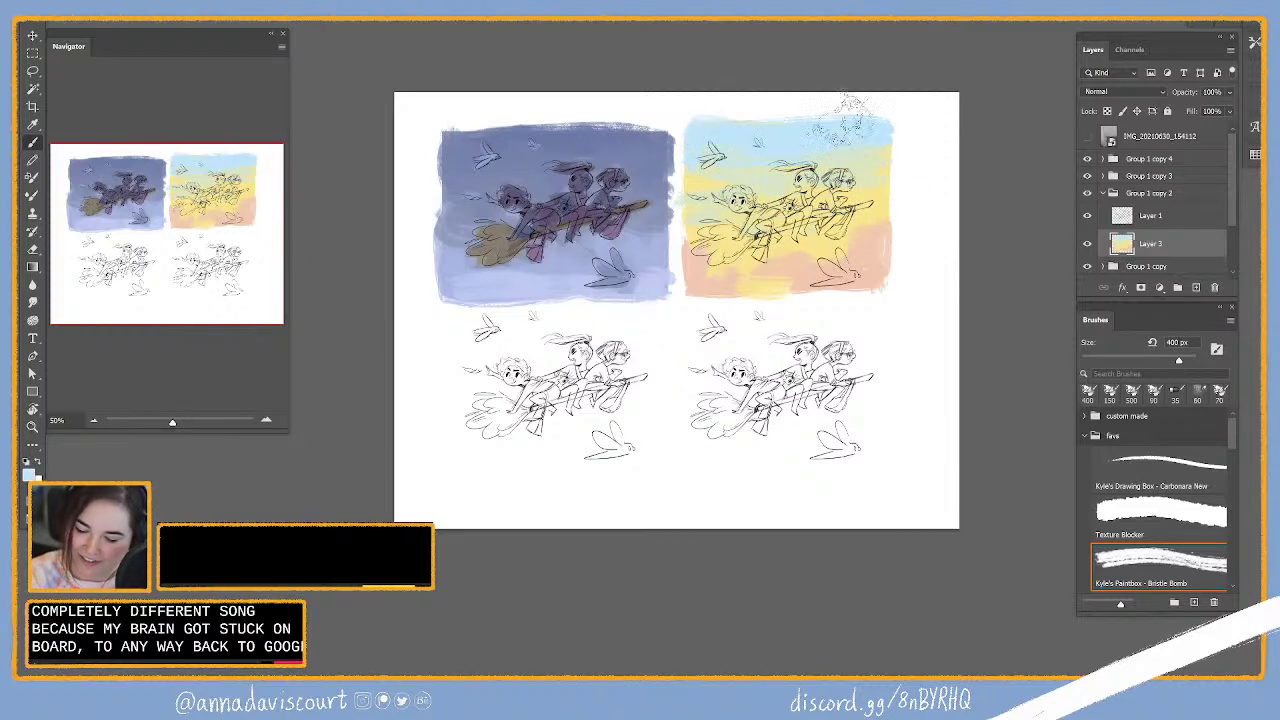
{"action": "left_click", "coordinate": [887, 125], "text": "alt"}
{"action": "left_click_drag", "start_coordinate": [887, 125], "coordinate": [891, 160]}
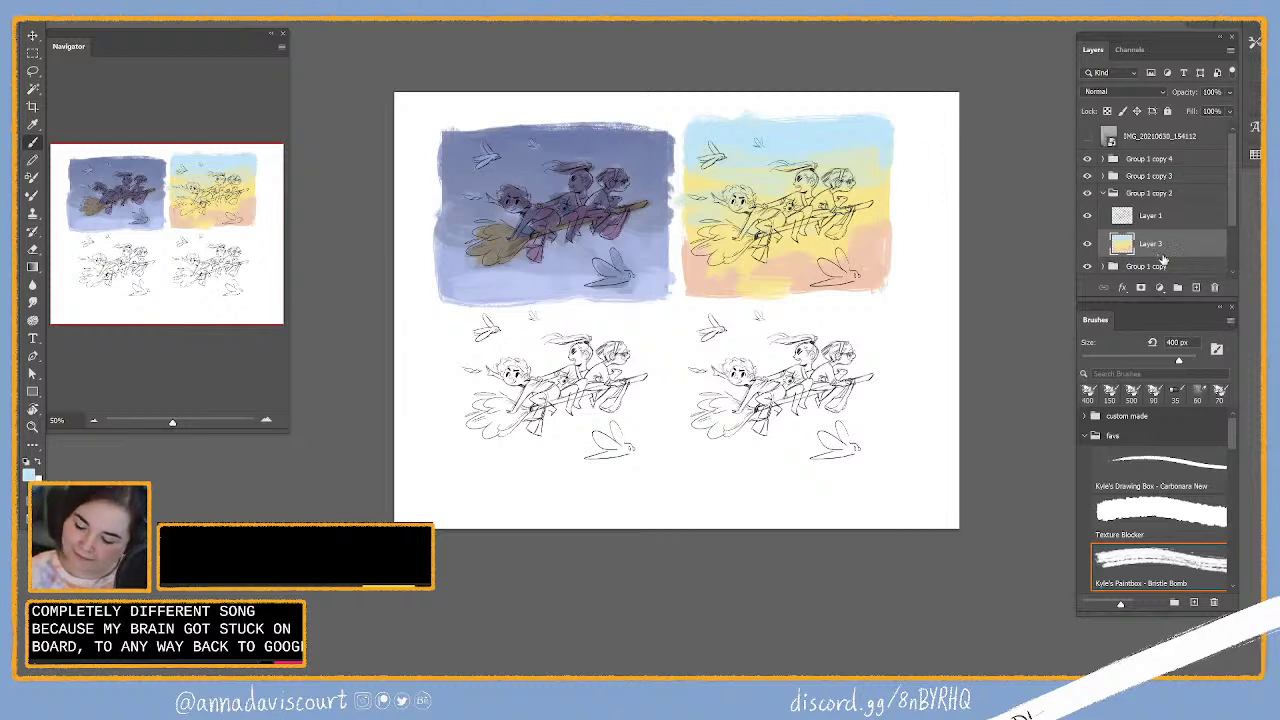
Step: Add a blank layer above the second thumbnail's painted background and make it the active layer
{"action": "left_click", "coordinate": [1196, 287]}
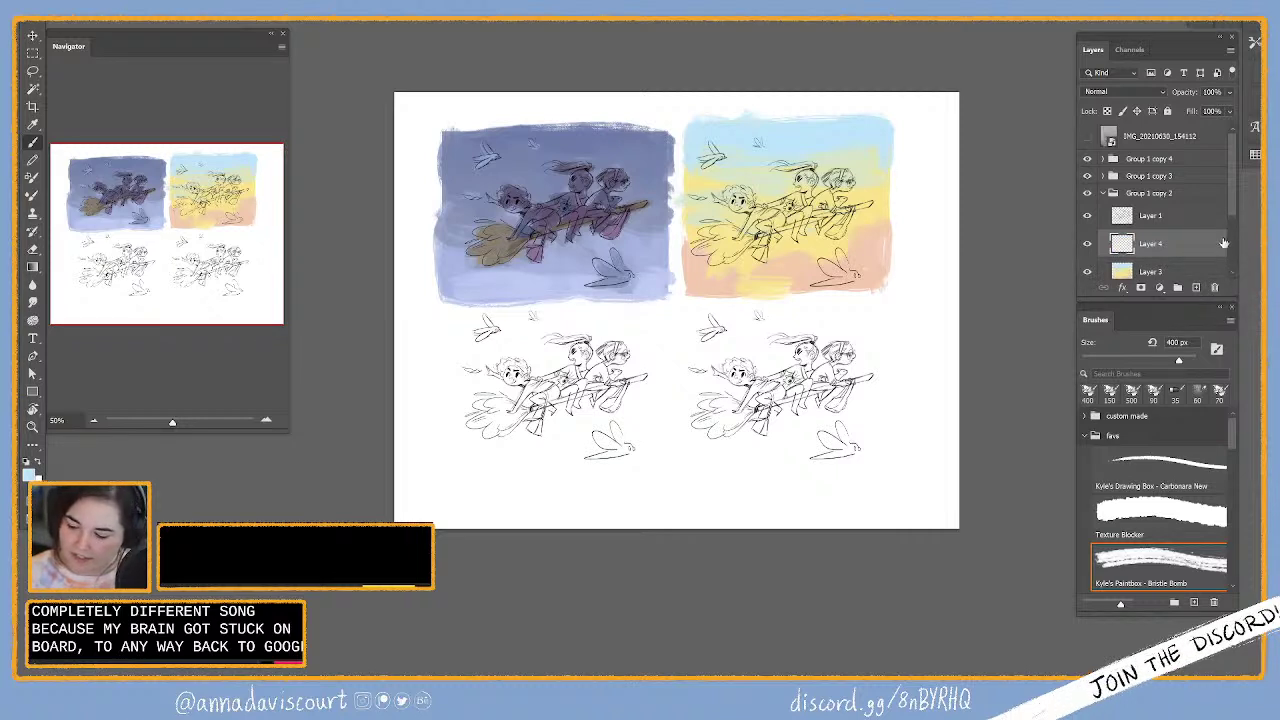
{"action": "scroll", "coordinate": [1230, 229], "scroll_direction": "down", "scroll_amount": 1}
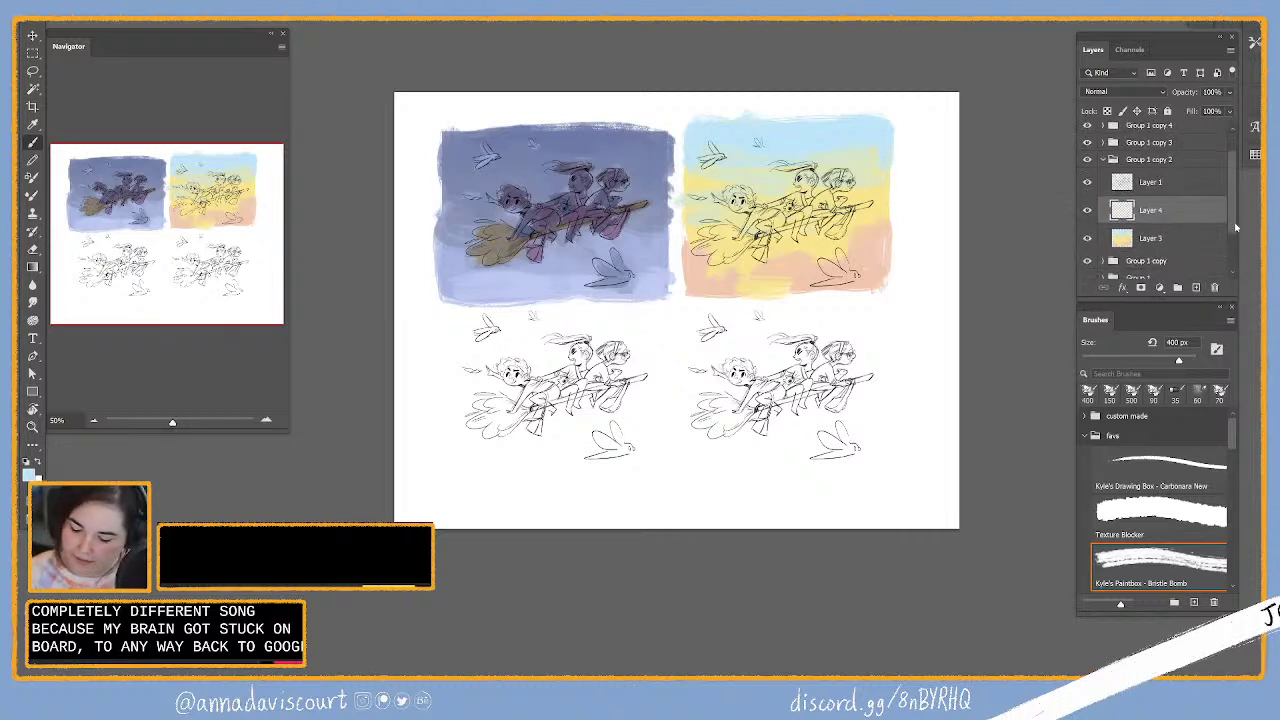
{"action": "left_click", "coordinate": [1167, 239]}
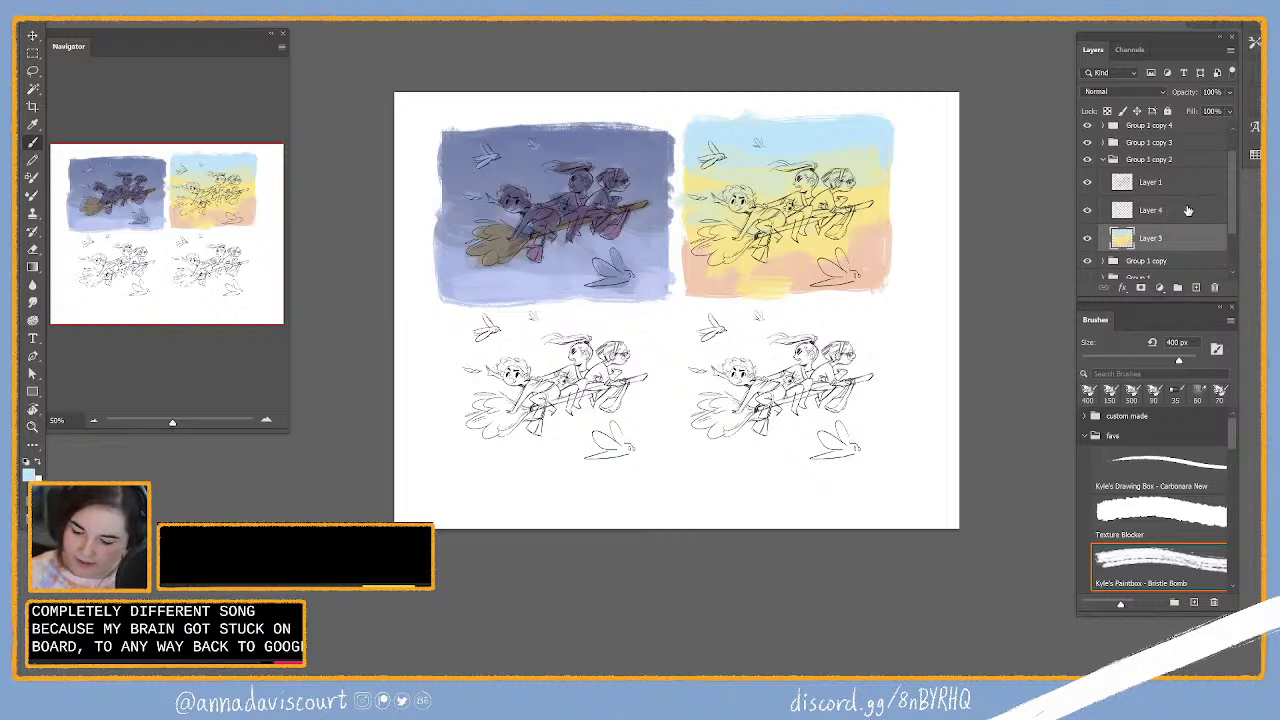
{"action": "left_click", "coordinate": [1195, 214]}
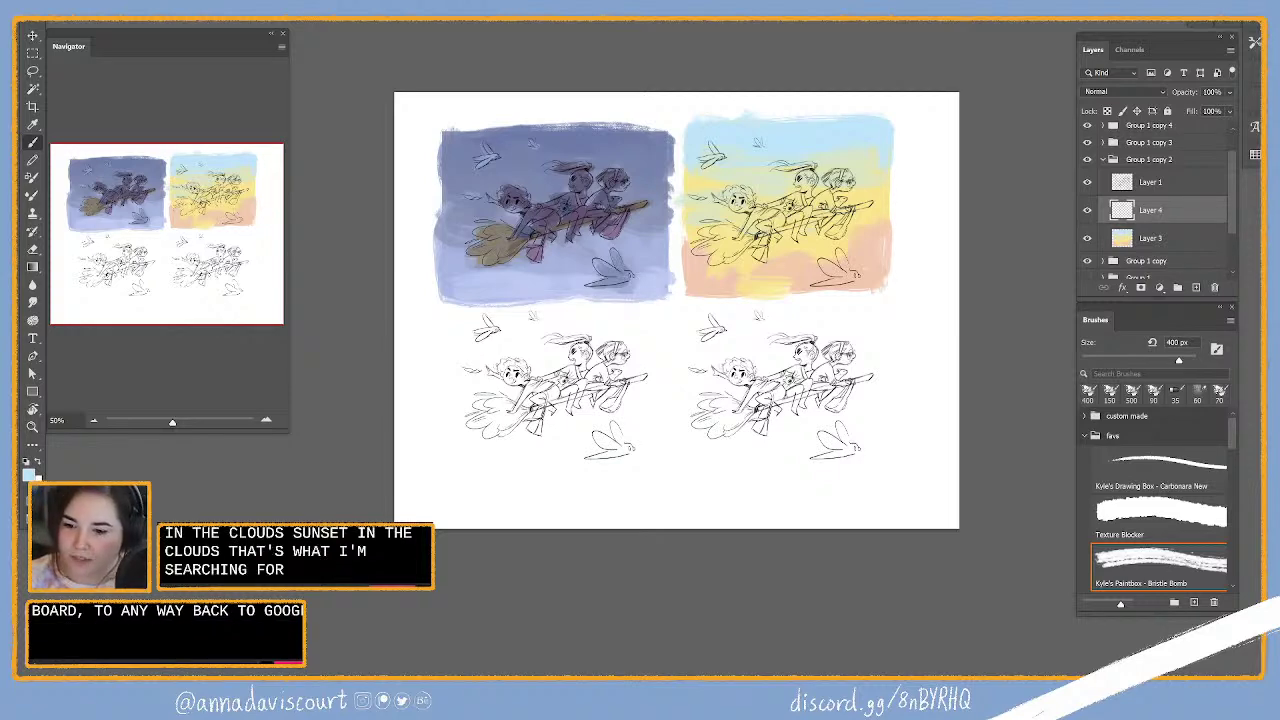
Step: Switch to the browser, examine the image results for "sunset in the clouds", enlarge the purple-red Pinterest photo, and return to Photoshop
{"action": "key", "text": "alt+Tab"}
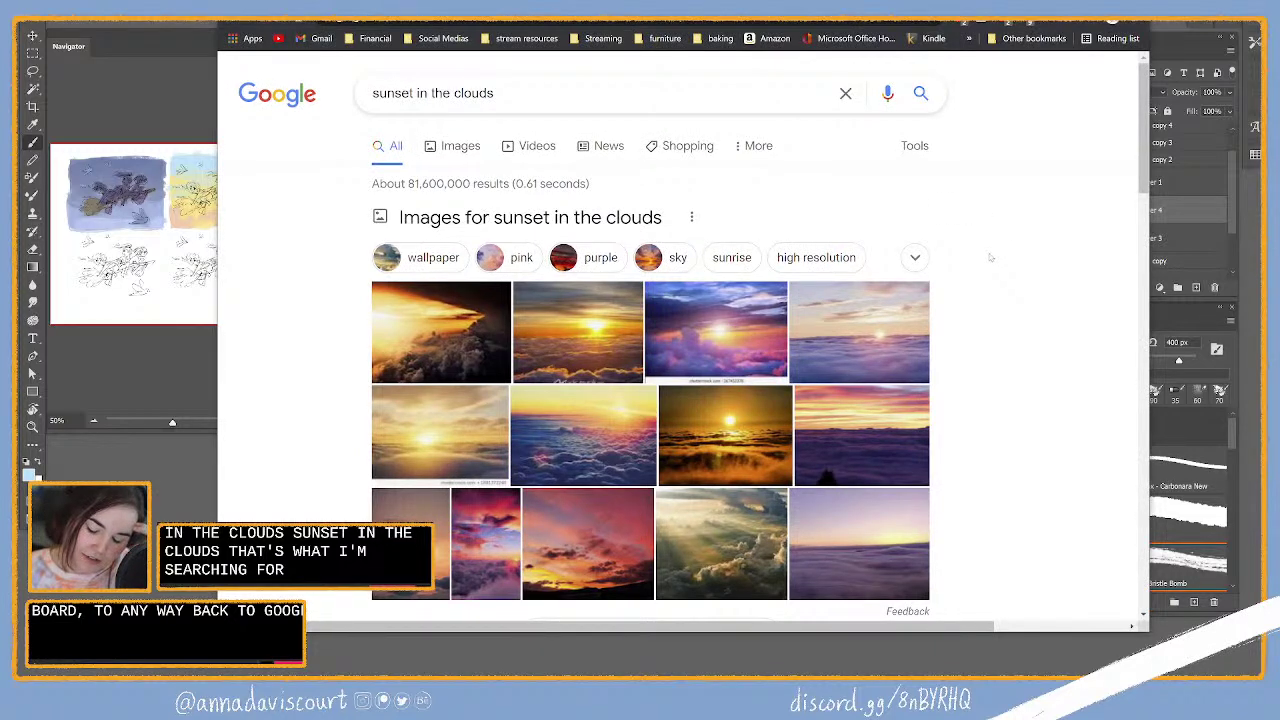
{"action": "scroll", "coordinate": [1016, 325], "scroll_direction": "down", "scroll_amount": 1}
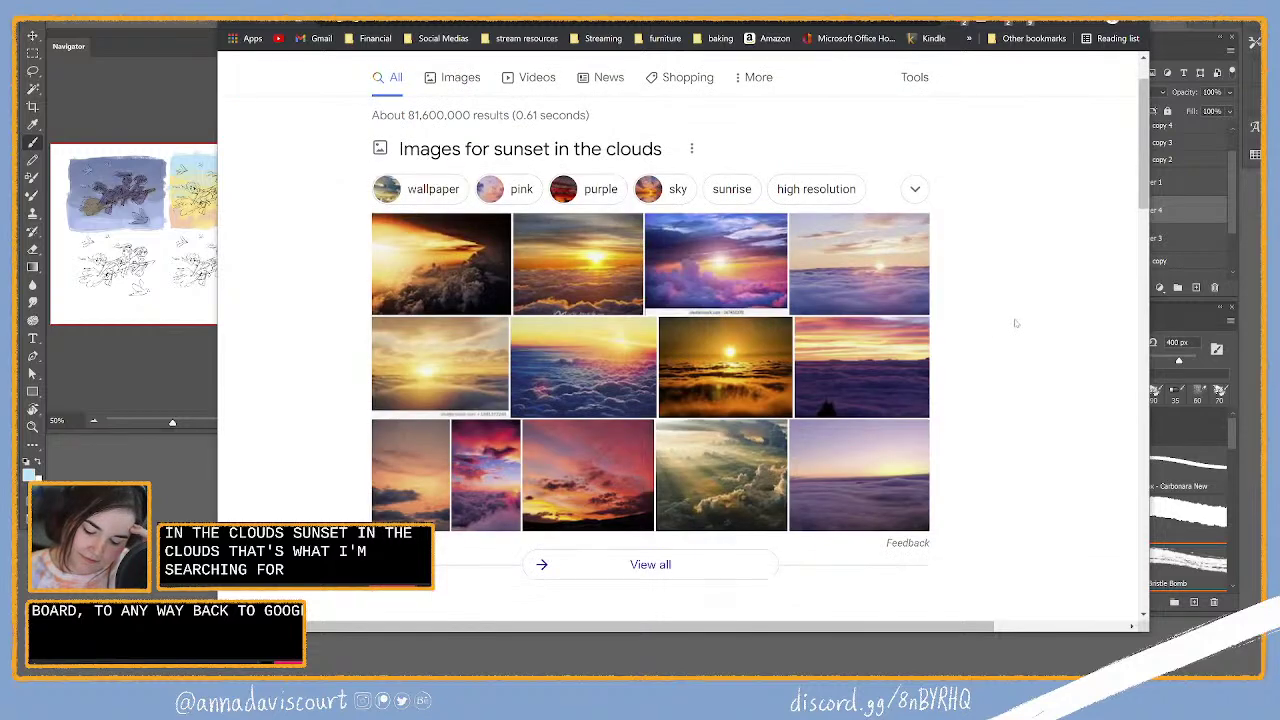
{"action": "left_click", "coordinate": [472, 499]}
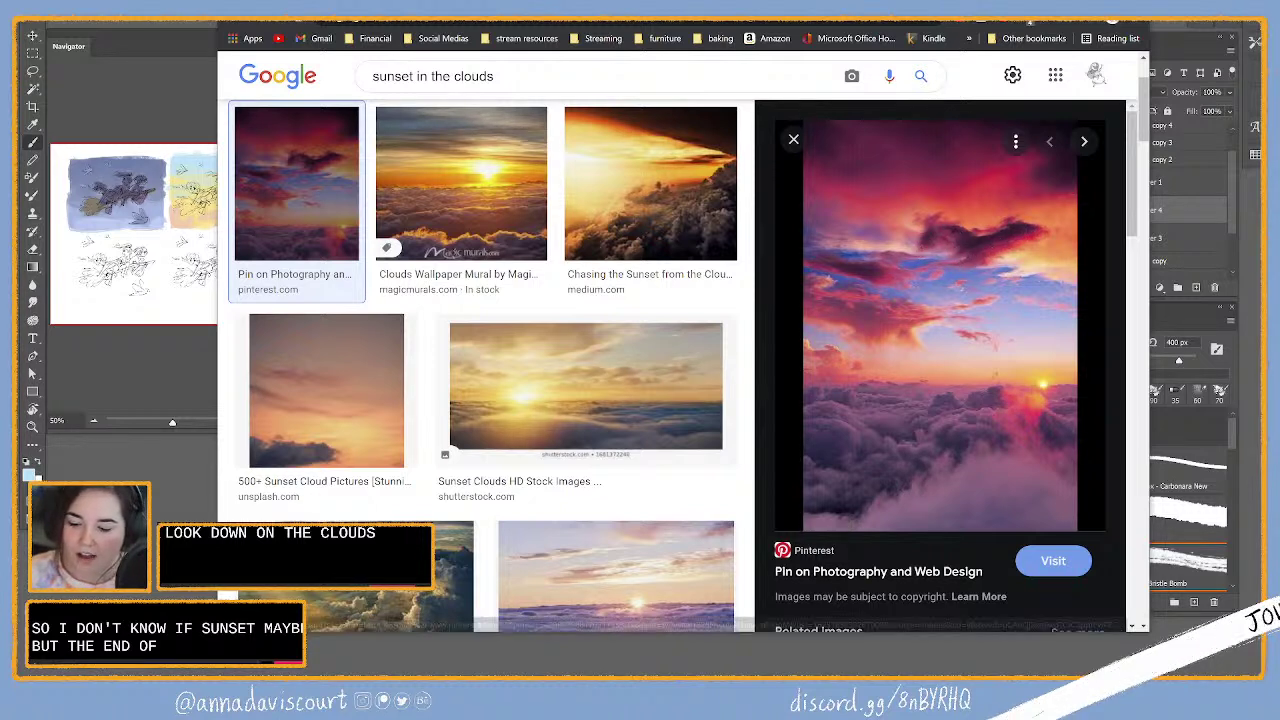
{"action": "key", "text": "alt+Tab"}
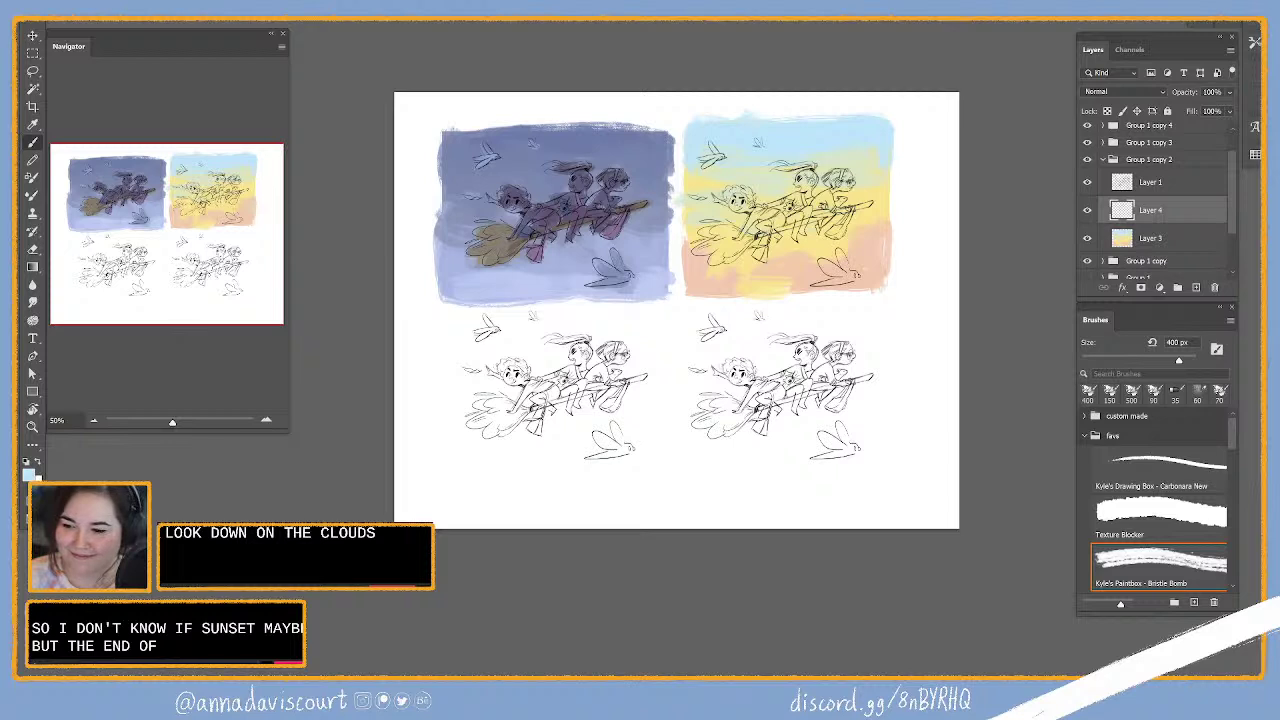
{"action": "left_click", "coordinate": [1157, 241]}
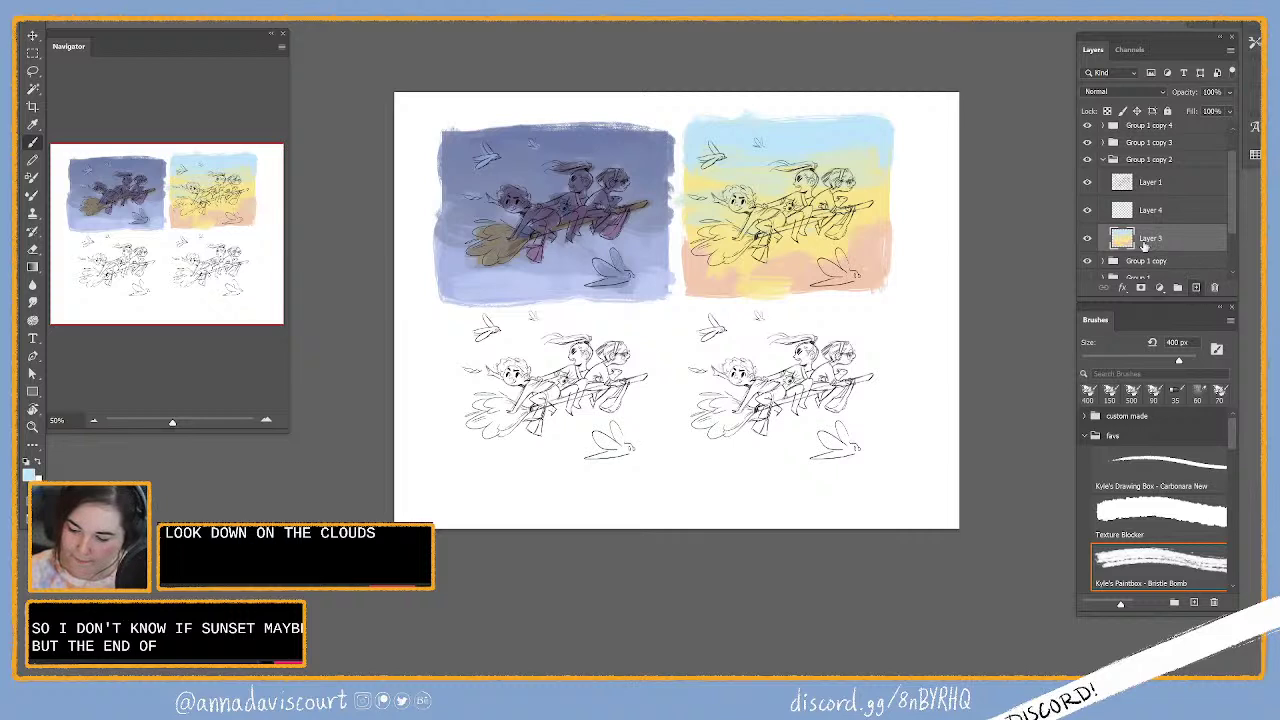
{"action": "key", "text": "ctrl+shift+alt+n"}
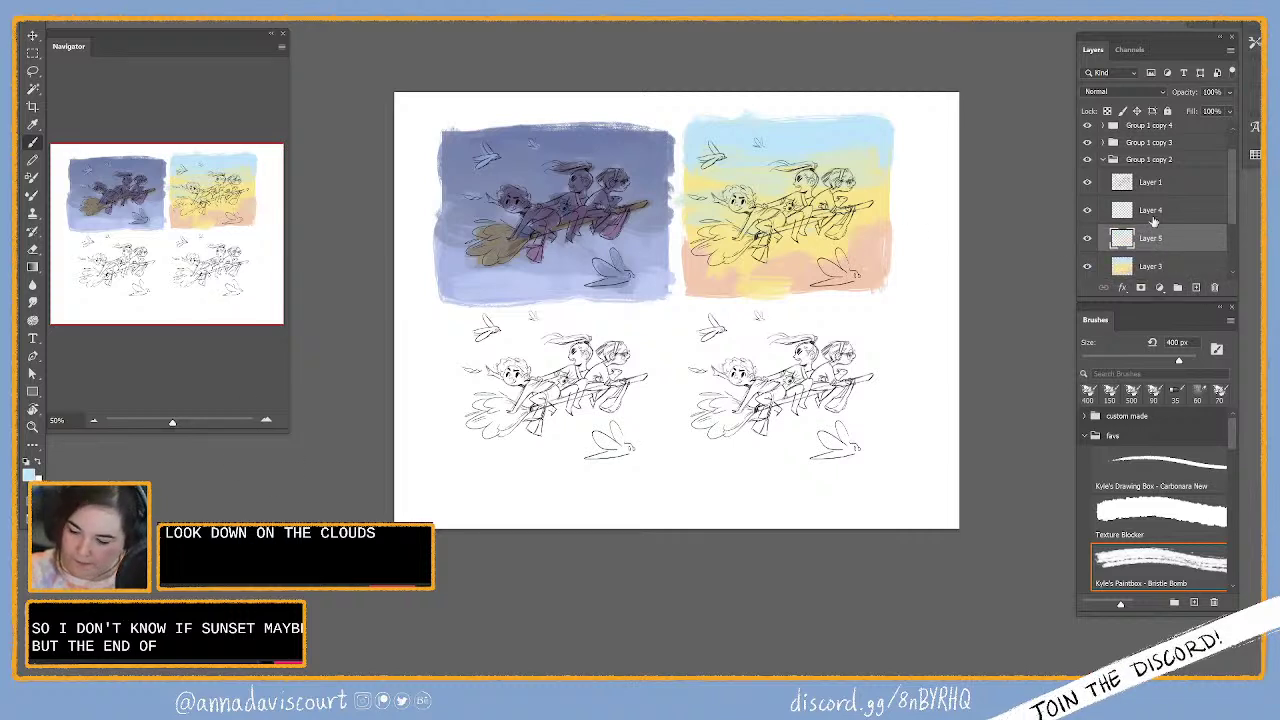
{"action": "key", "text": "ctrl+z"}
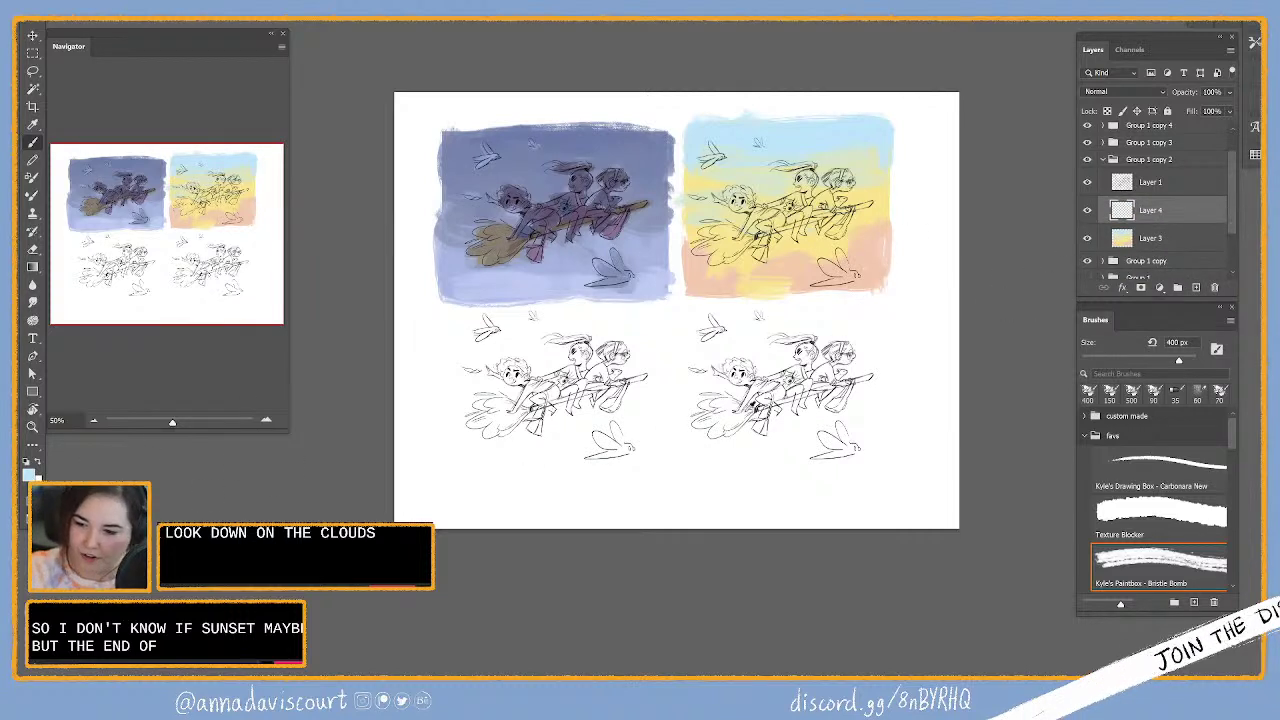
Step: Choose a light pink around #faadce as the foreground colour
{"action": "left_click", "coordinate": [27, 462]}
{"action": "left_click", "coordinate": [1045, 130]}
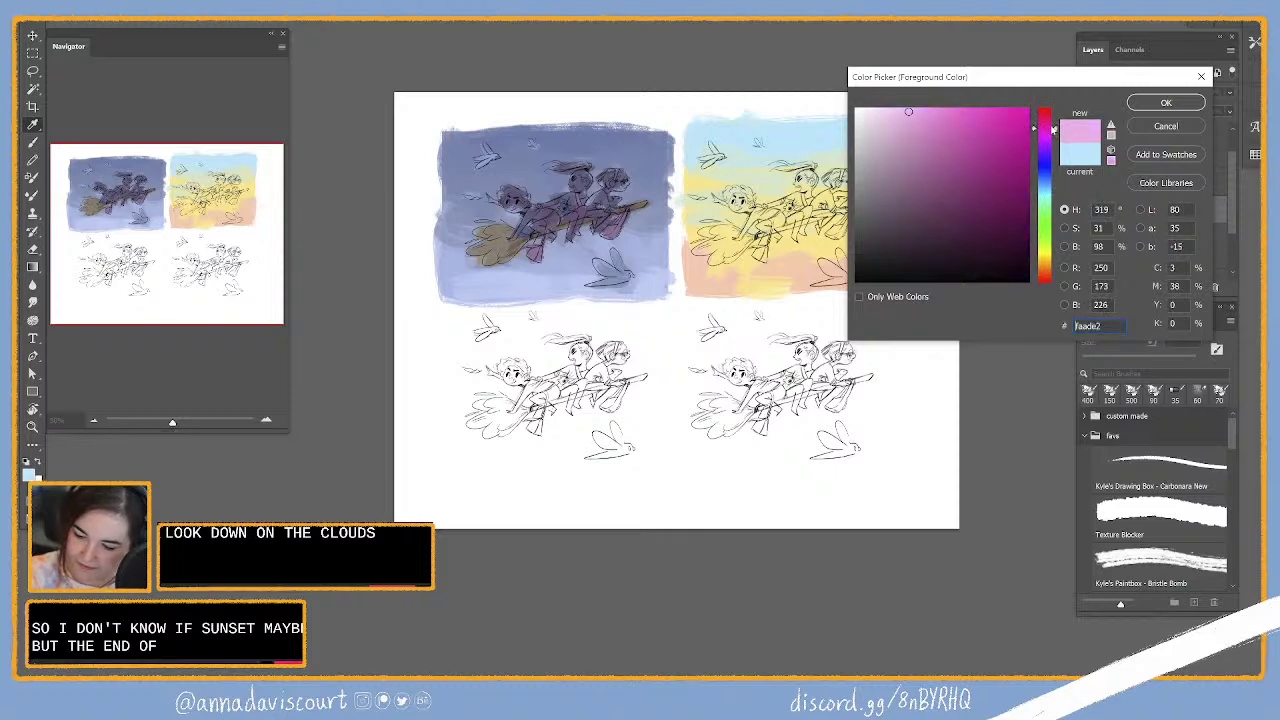
{"action": "left_click_drag", "start_coordinate": [1052, 130], "coordinate": [1051, 127]}
{"action": "left_click", "coordinate": [1055, 127]}
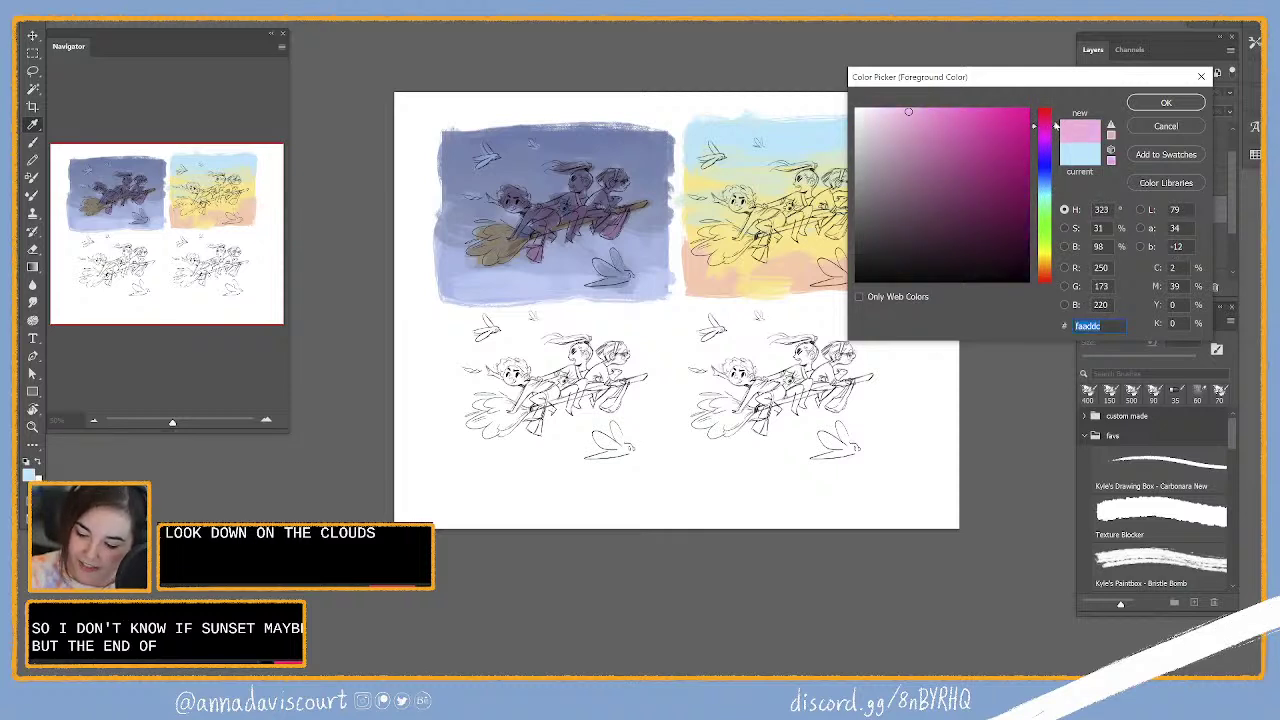
{"action": "type", "text": "faadce"}
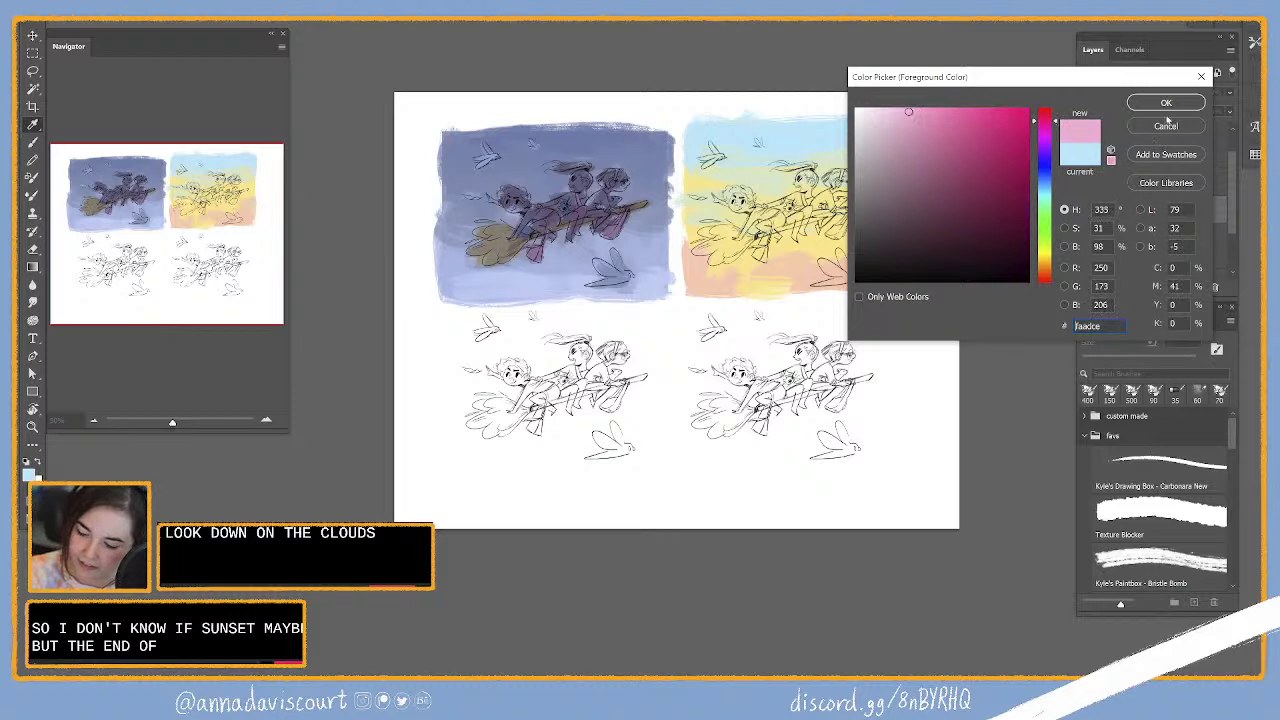
{"action": "left_click", "coordinate": [1166, 103]}
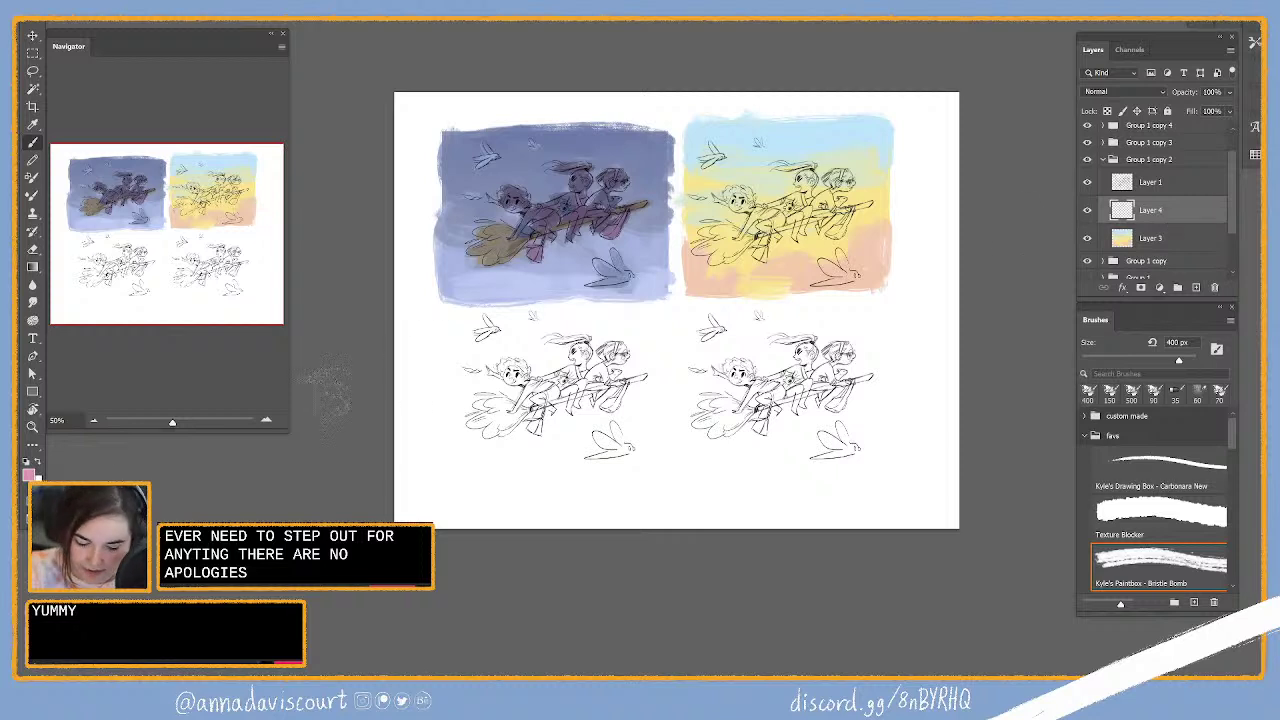
Step: Choose a golden orange foreground colour and paint it across the lower half of the second thumbnail on Layer 4
{"action": "key", "text": "F12"}
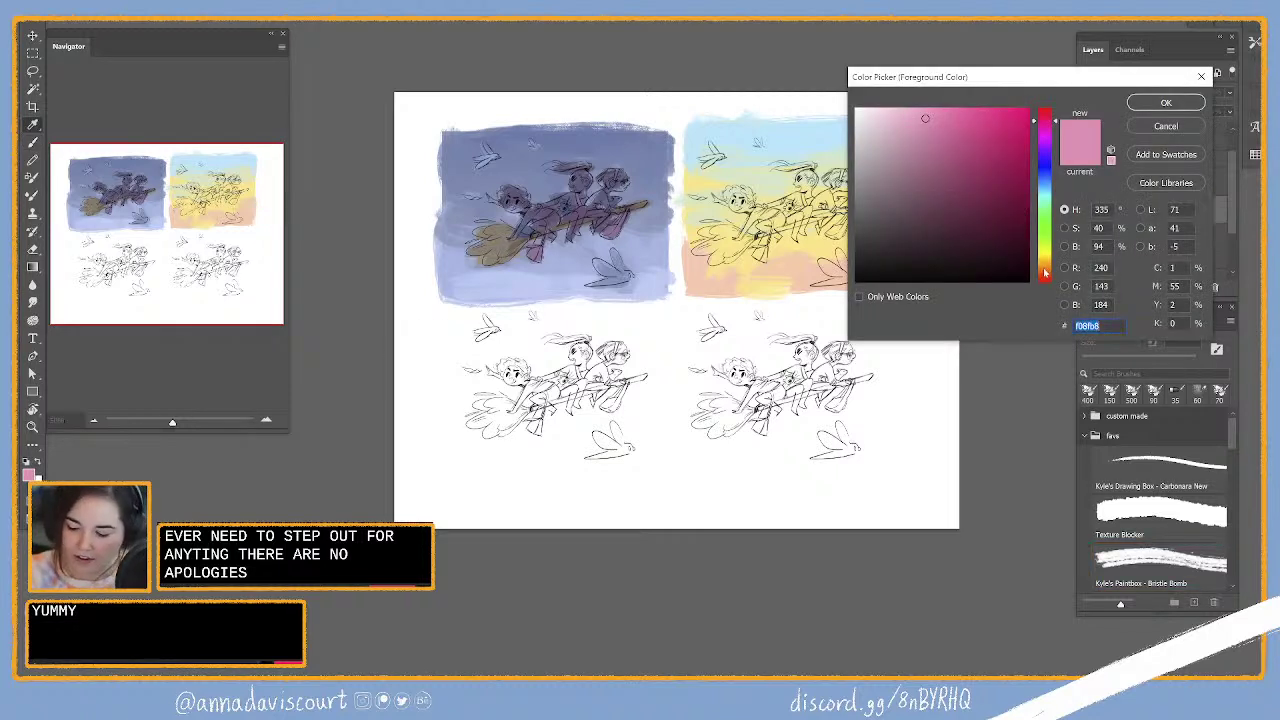
{"action": "left_click", "coordinate": [1045, 266]}
{"action": "left_click", "coordinate": [975, 114]}
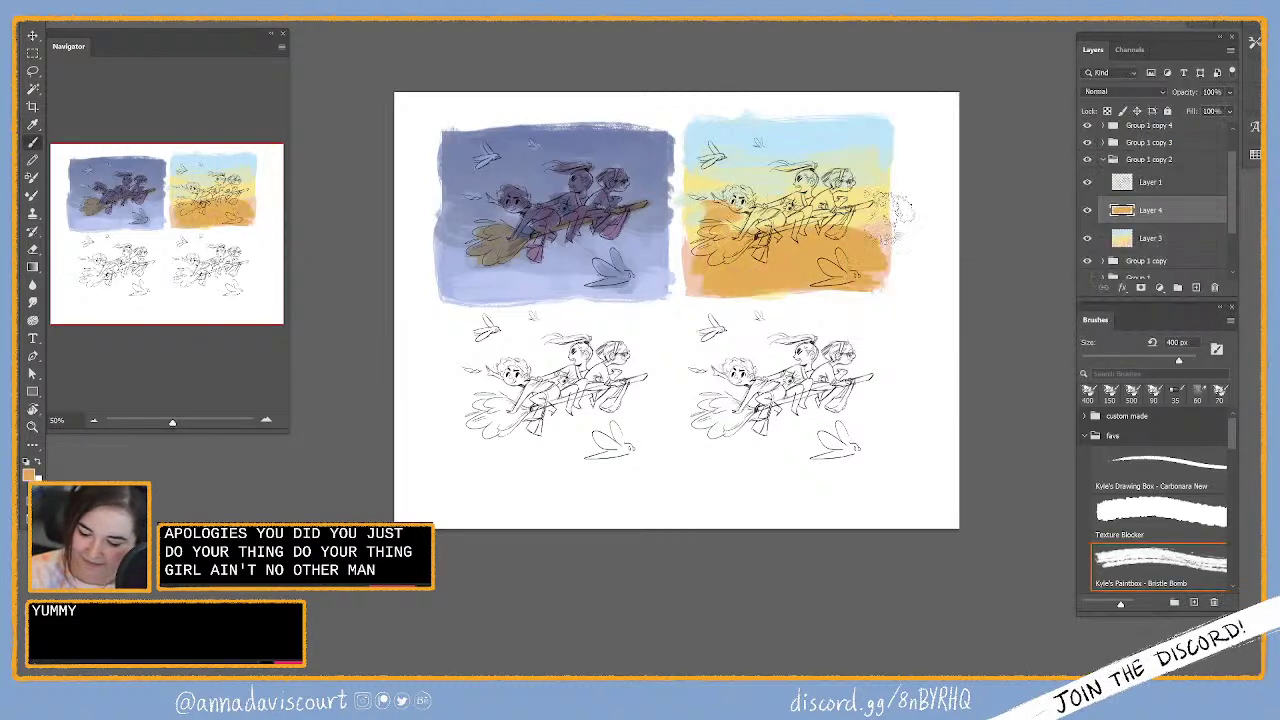
{"action": "left_click_drag", "start_coordinate": [895, 212], "coordinate": [665, 210]}
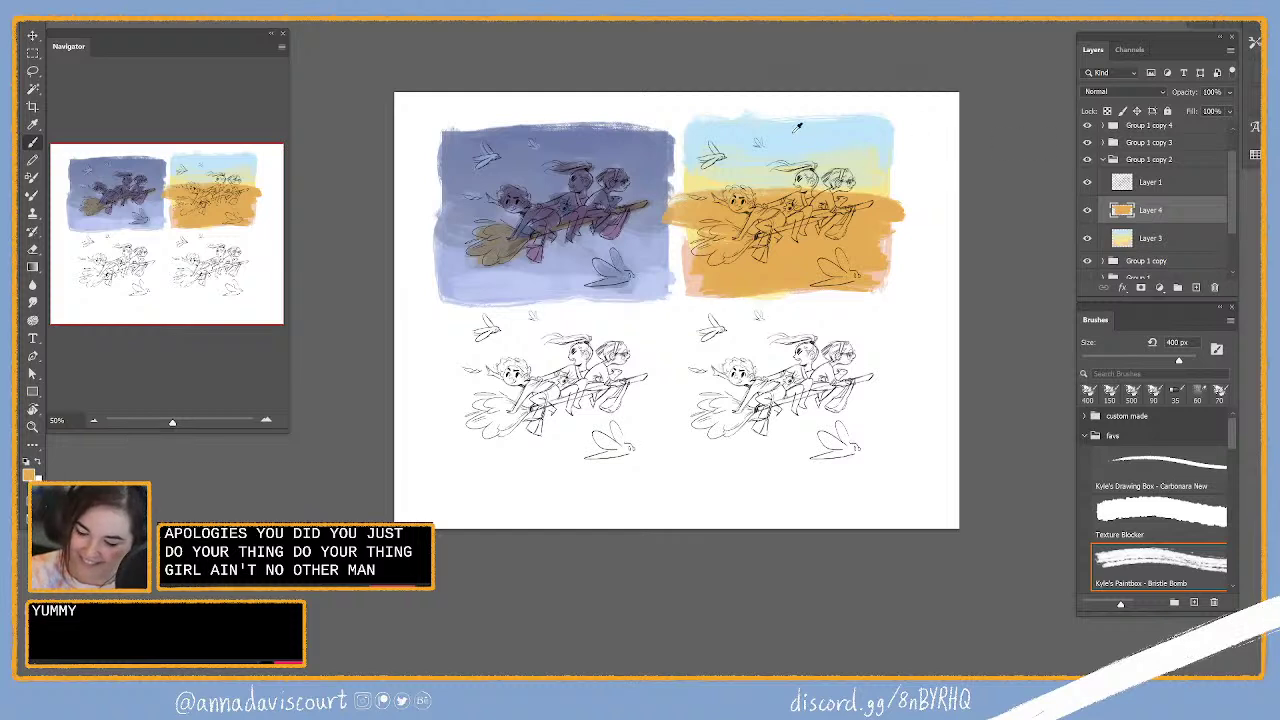
Step: Choose a stronger blue around #6fb3ed and paint it over the second thumbnail's sky down to the orange area
{"action": "key", "text": "F12"}
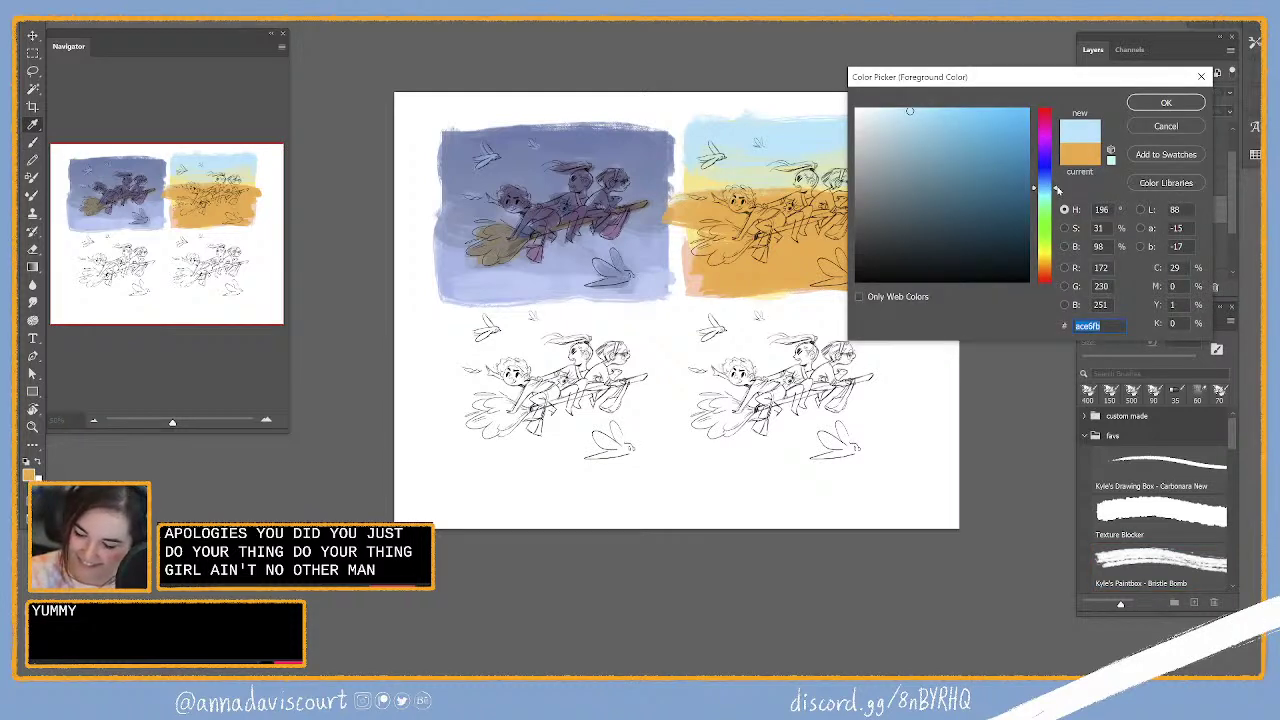
{"action": "type", "text": "669bc7"}
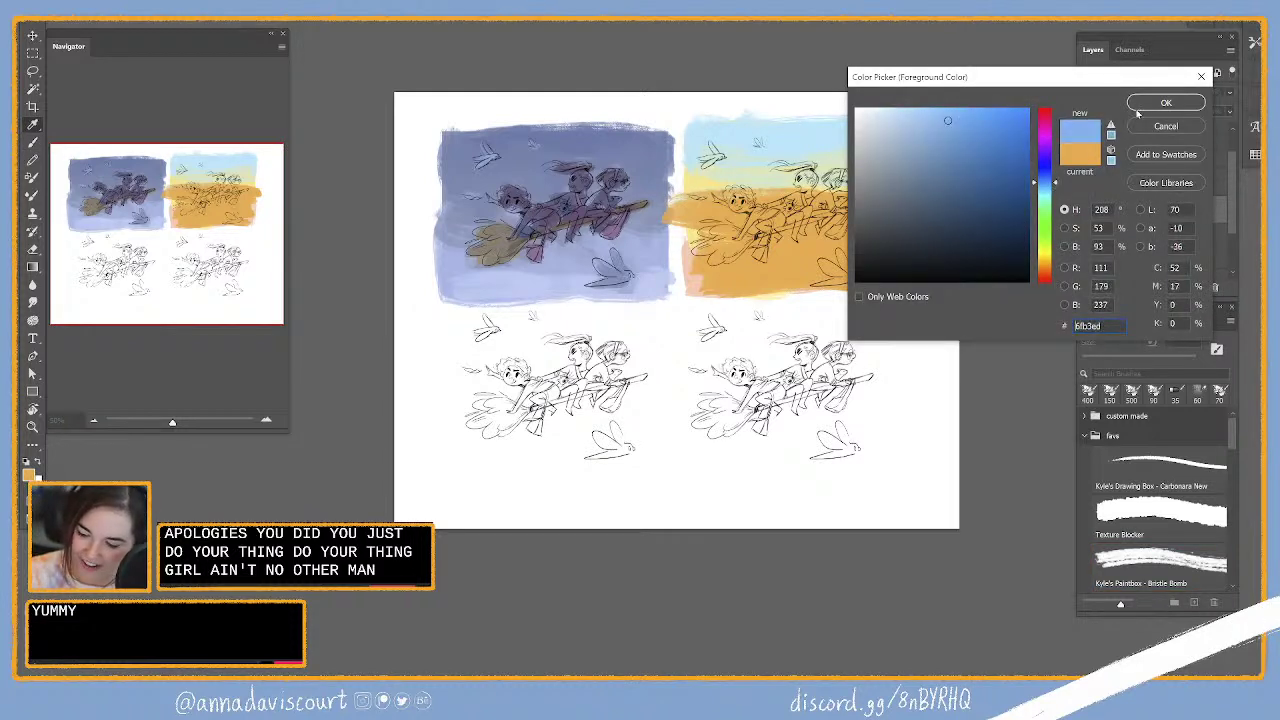
{"action": "key", "text": "Return"}
{"action": "left_click_drag", "start_coordinate": [700, 125], "coordinate": [880, 135]}
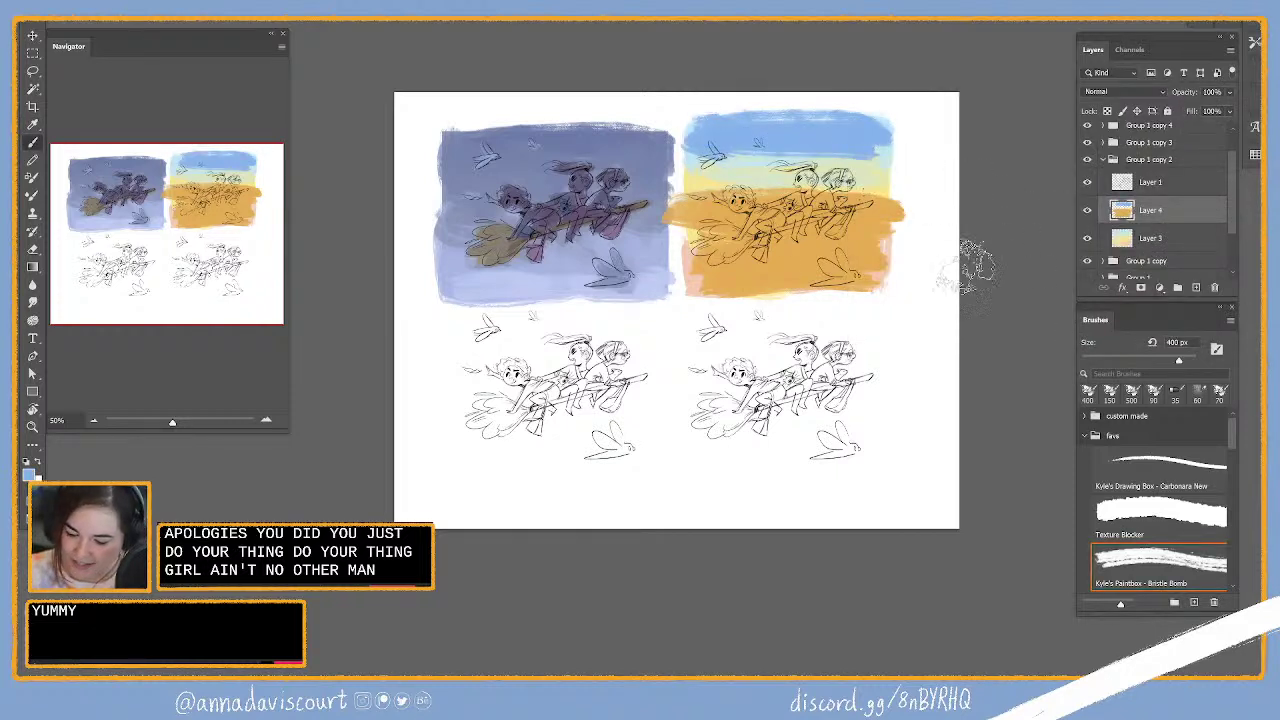
{"action": "left_click_drag", "start_coordinate": [695, 160], "coordinate": [895, 165]}
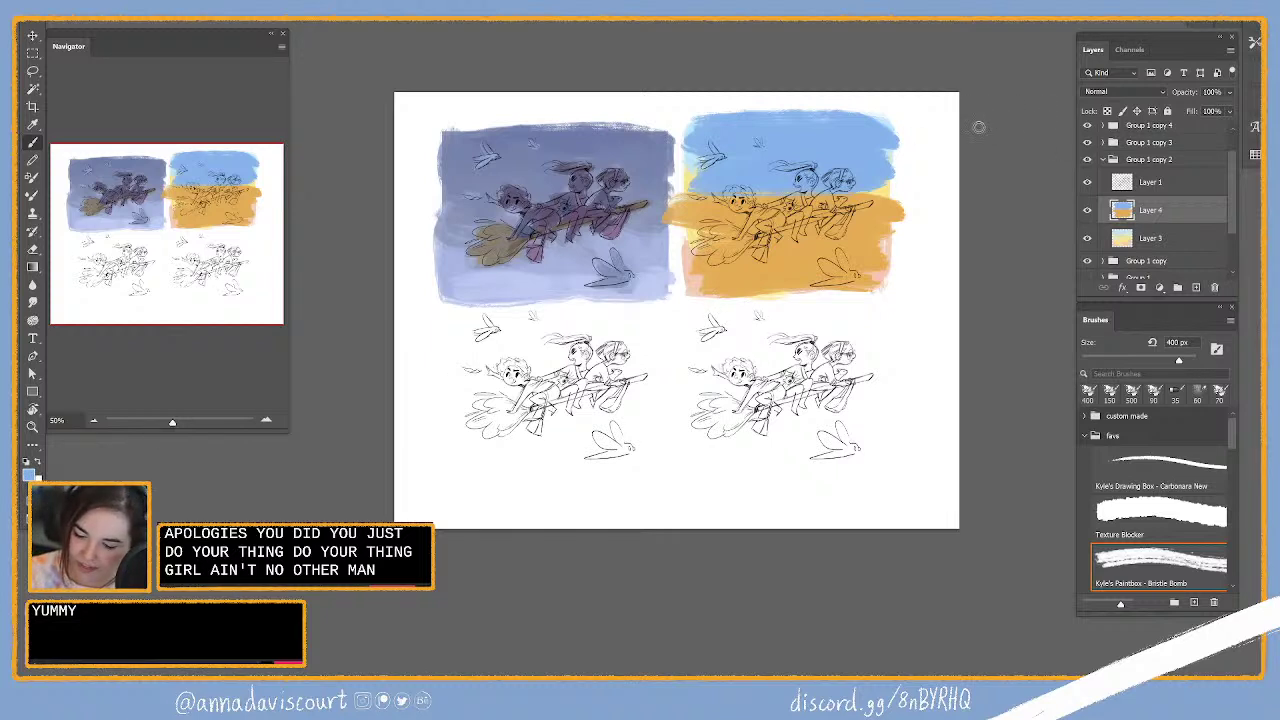
Step: Choose a magenta pink around #da4c7b and paint it across the second thumbnail's lower half and along the top of its sky
{"action": "key", "text": "F12"}
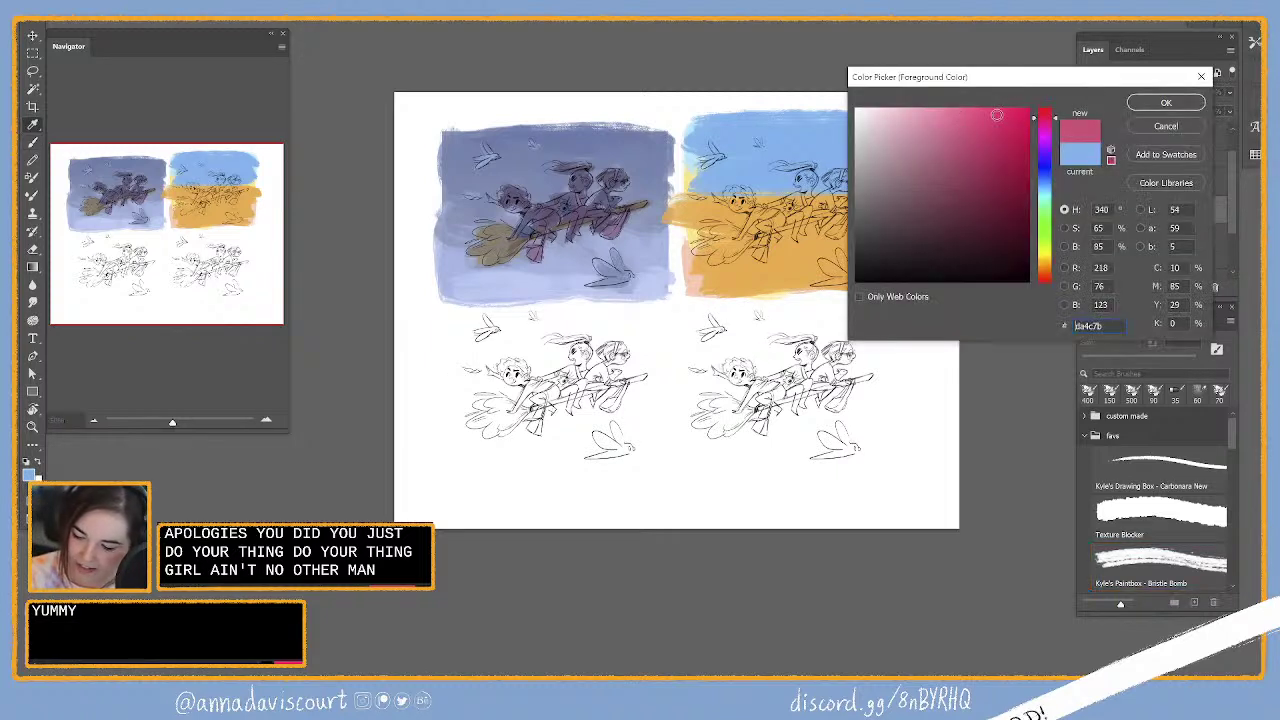
{"action": "left_click", "coordinate": [1165, 103]}
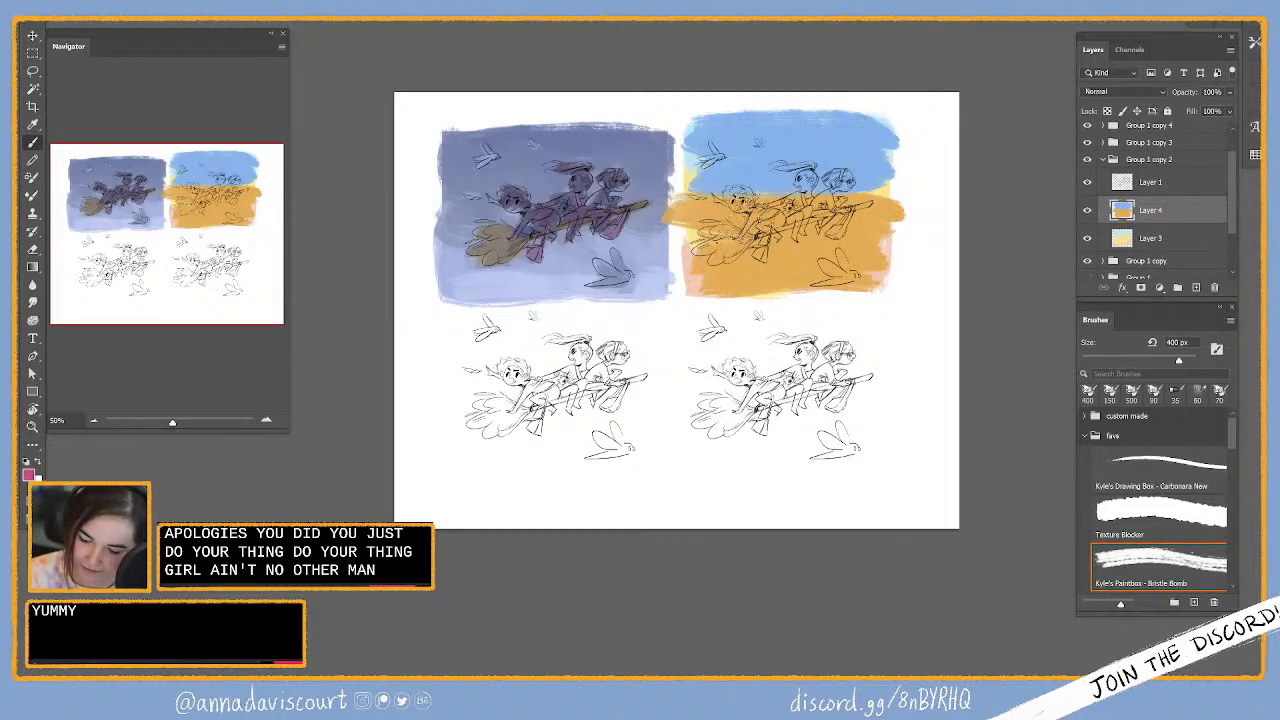
{"action": "left_click_drag", "start_coordinate": [700, 215], "coordinate": [890, 262]}
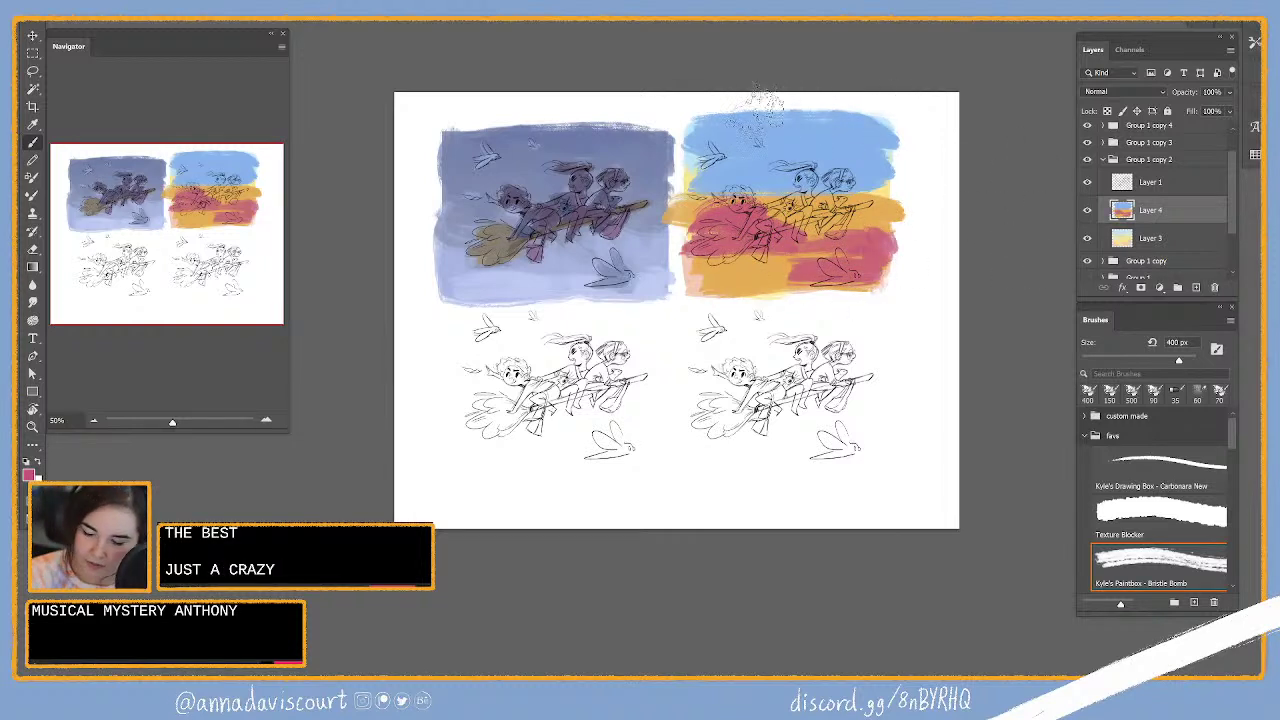
{"action": "mouse_move", "coordinate": [740, 130]}
{"action": "left_mouse_down"}
{"action": "mouse_move", "coordinate": [780, 118]}
{"action": "mouse_move", "coordinate": [875, 128]}
{"action": "left_mouse_up"}
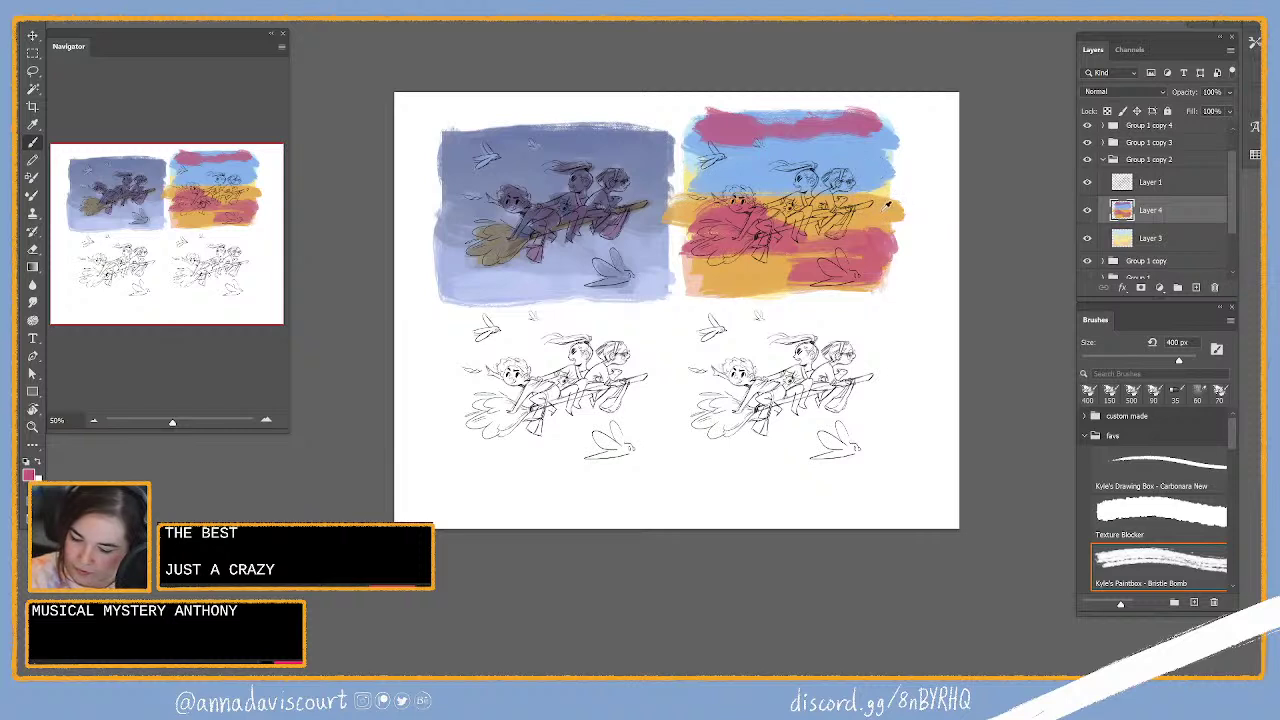
Step: Blend the orange area up into the second thumbnail's blue sky using orange and tan tones sampled from the painting
{"action": "left_click", "coordinate": [790, 160], "text": "alt"}
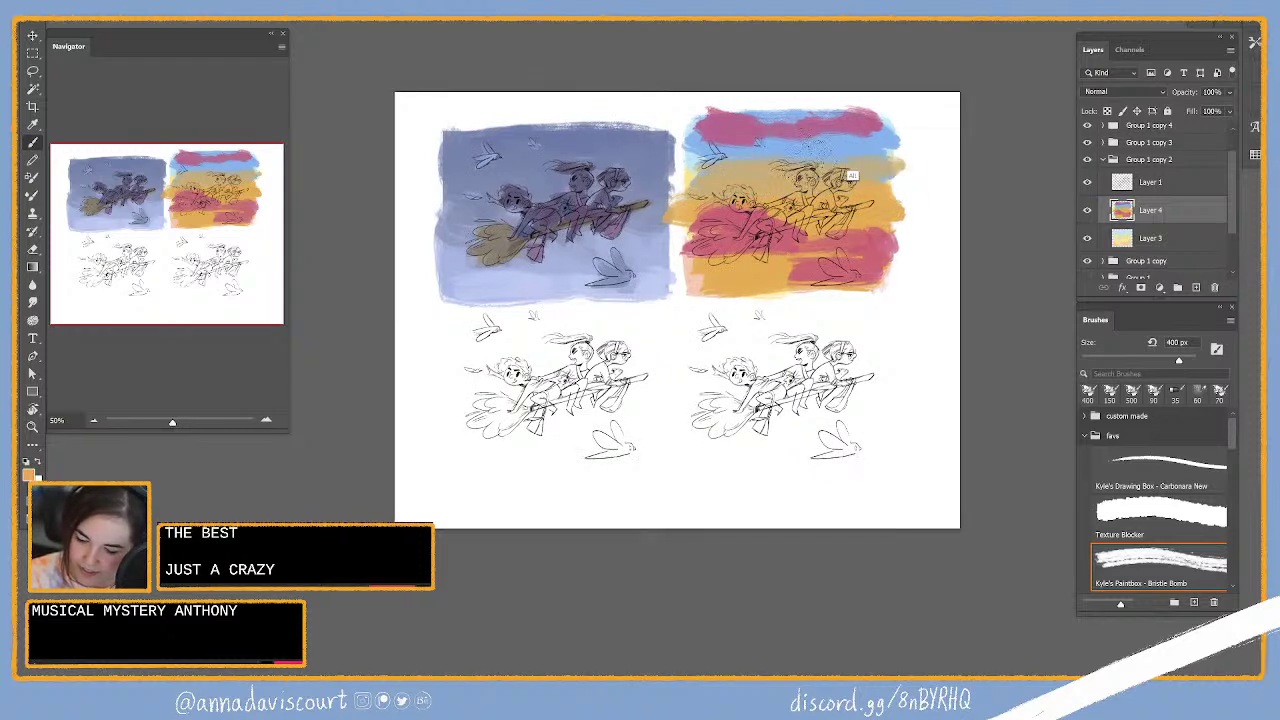
{"action": "left_click", "coordinate": [737, 160], "text": "alt"}
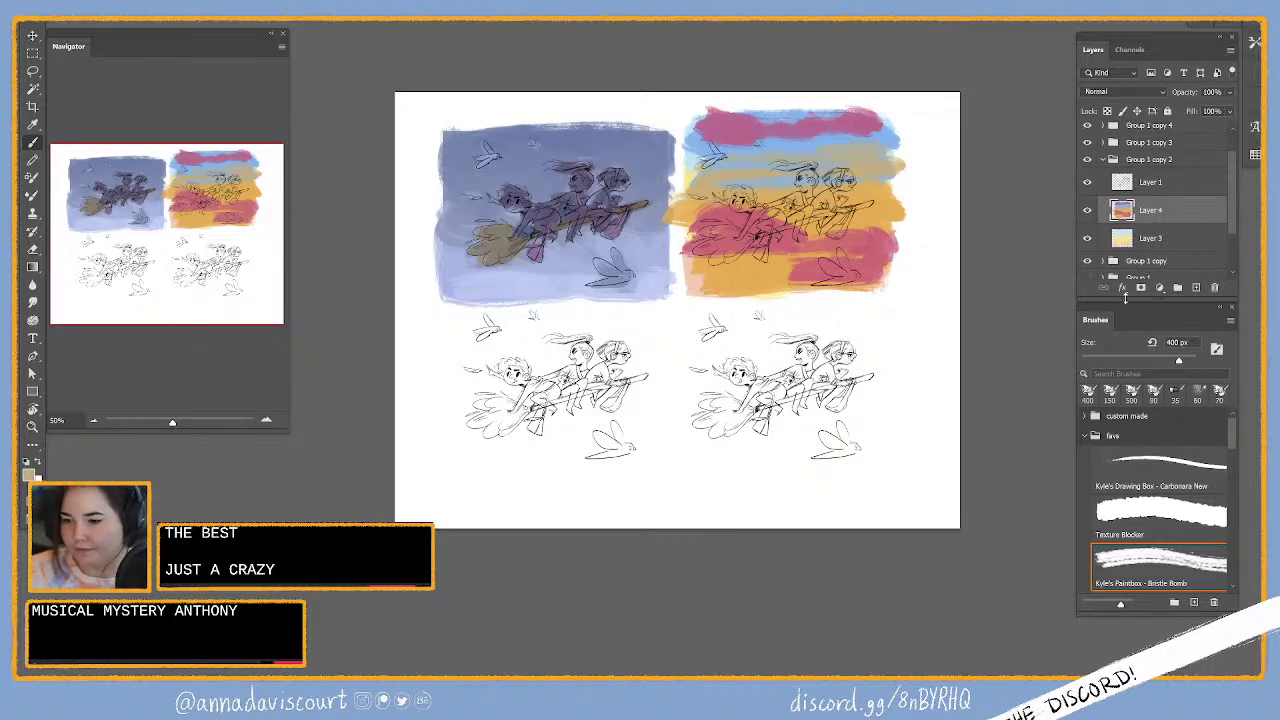
{"action": "left_click", "coordinate": [861, 236], "text": "alt"}
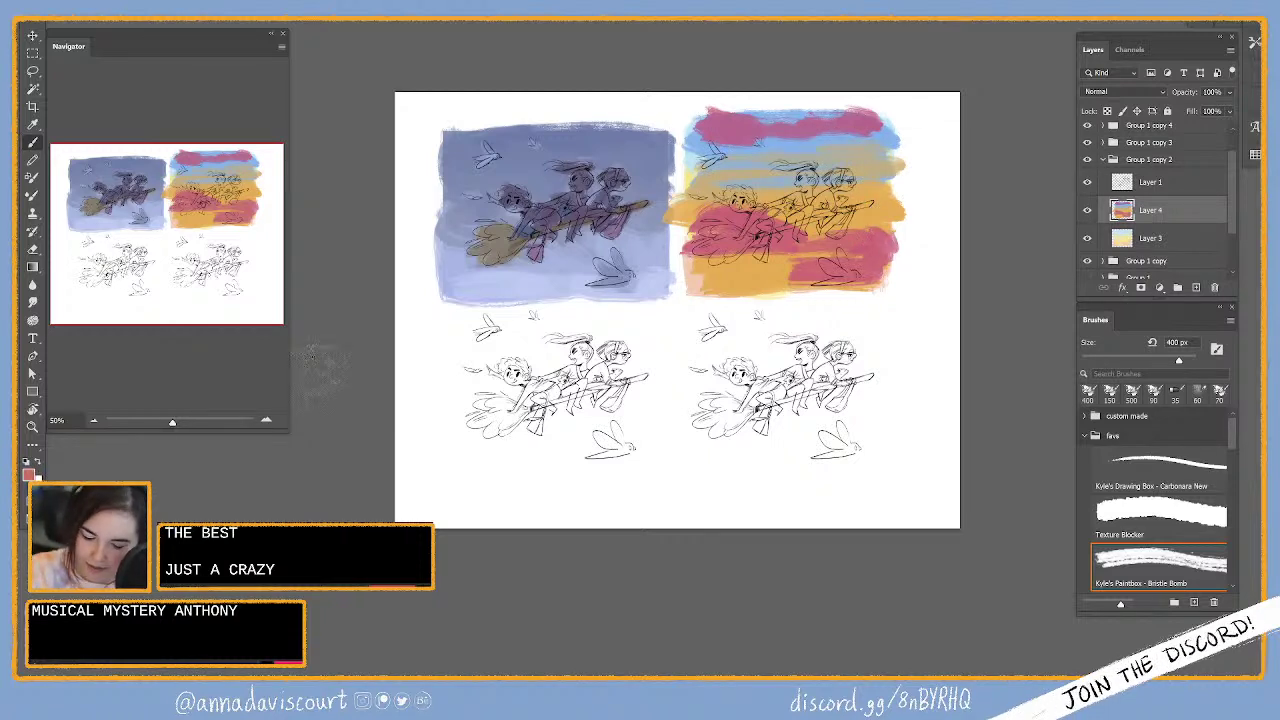
Step: Choose a coral orange around #f57f5f and paint it through the pink clouds and lower half of the second thumbnail
{"action": "left_click", "coordinate": [961, 114]}
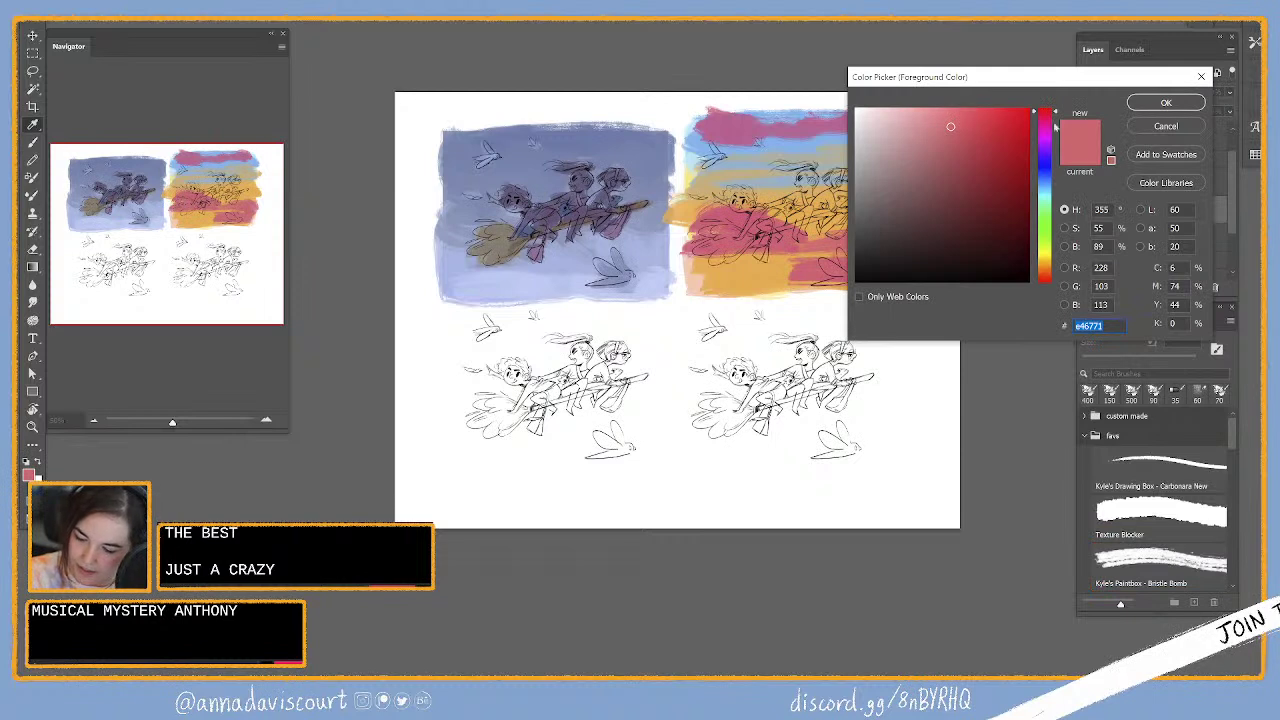
{"action": "left_click", "coordinate": [1056, 278]}
{"action": "left_click", "coordinate": [1053, 278]}
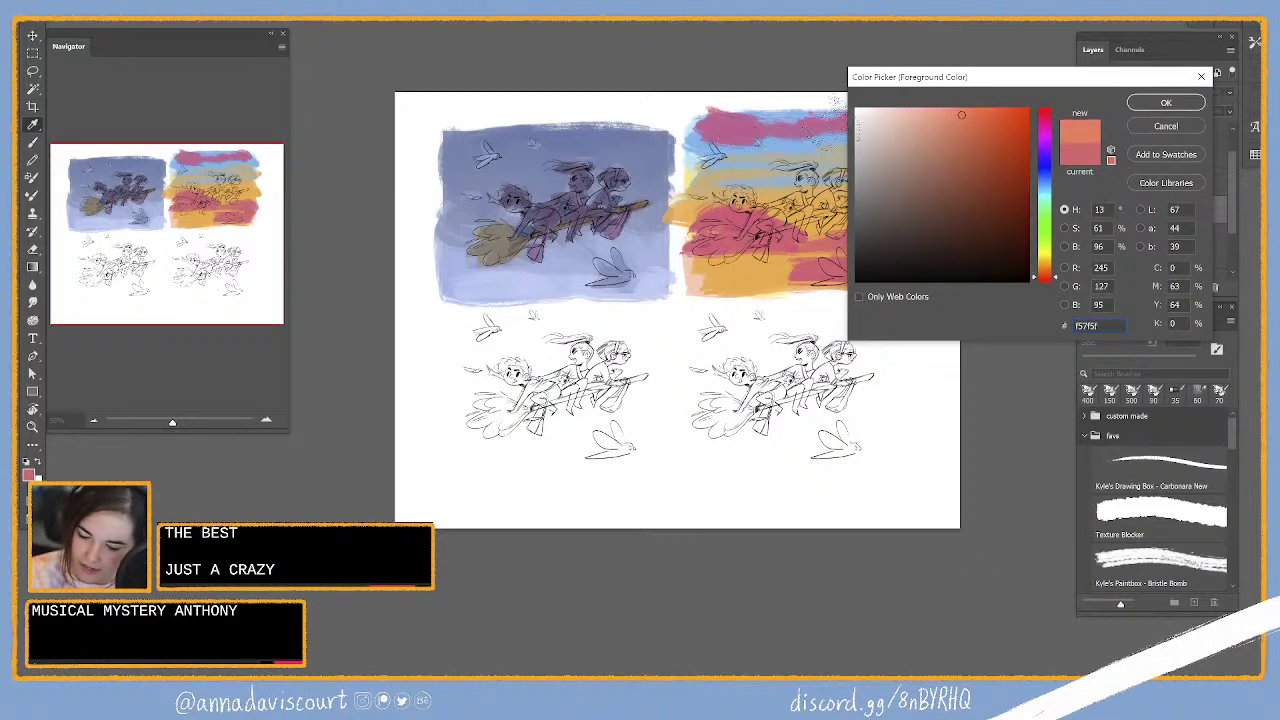
{"action": "key", "text": "Return"}
{"action": "mouse_move", "coordinate": [760, 195]}
{"action": "left_mouse_down"}
{"action": "mouse_move", "coordinate": [905, 225]}
{"action": "mouse_move", "coordinate": [780, 290]}
{"action": "mouse_move", "coordinate": [895, 260]}
{"action": "mouse_move", "coordinate": [800, 295]}
{"action": "mouse_move", "coordinate": [690, 280]}
{"action": "mouse_move", "coordinate": [750, 298]}
{"action": "mouse_move", "coordinate": [905, 263]}
{"action": "mouse_move", "coordinate": [804, 300]}
{"action": "mouse_move", "coordinate": [920, 271]}
{"action": "mouse_move", "coordinate": [905, 285]}
{"action": "left_mouse_up"}
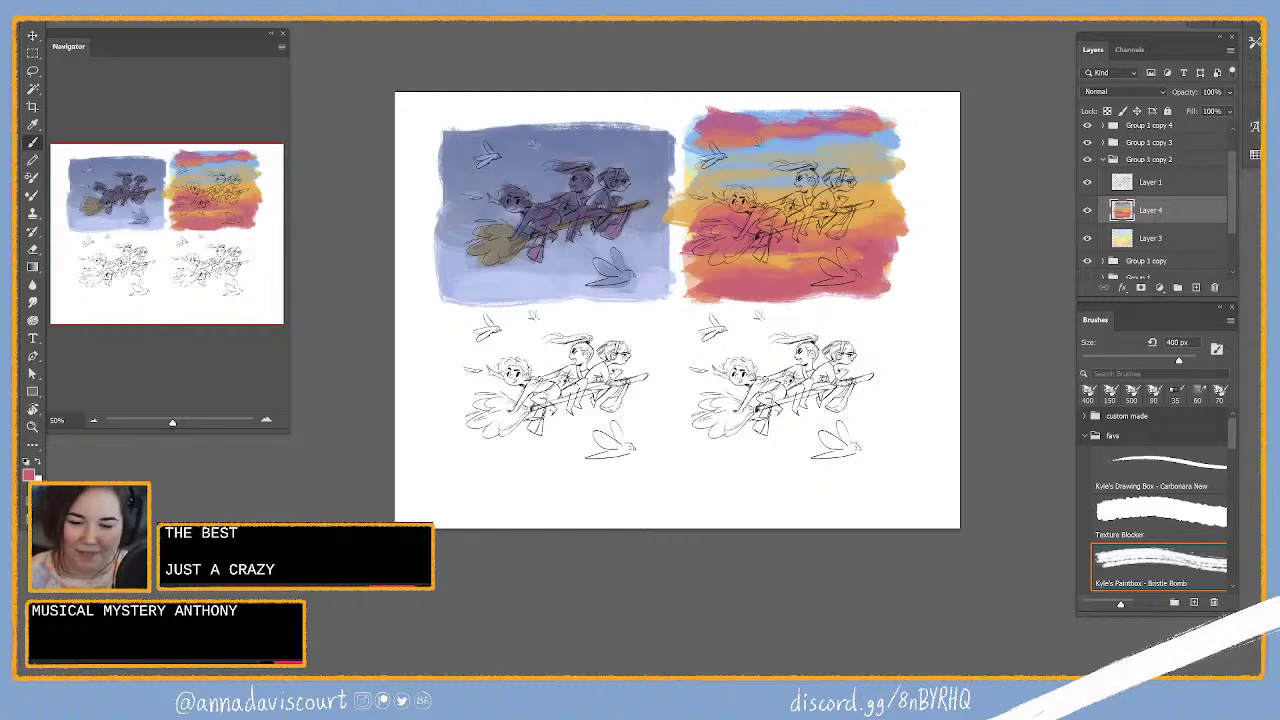
Step: Switch to Discord, view the dog photo in animal-channimal, read the resources-galore channel, and return to Photoshop
{"action": "key", "text": "alt+Tab"}
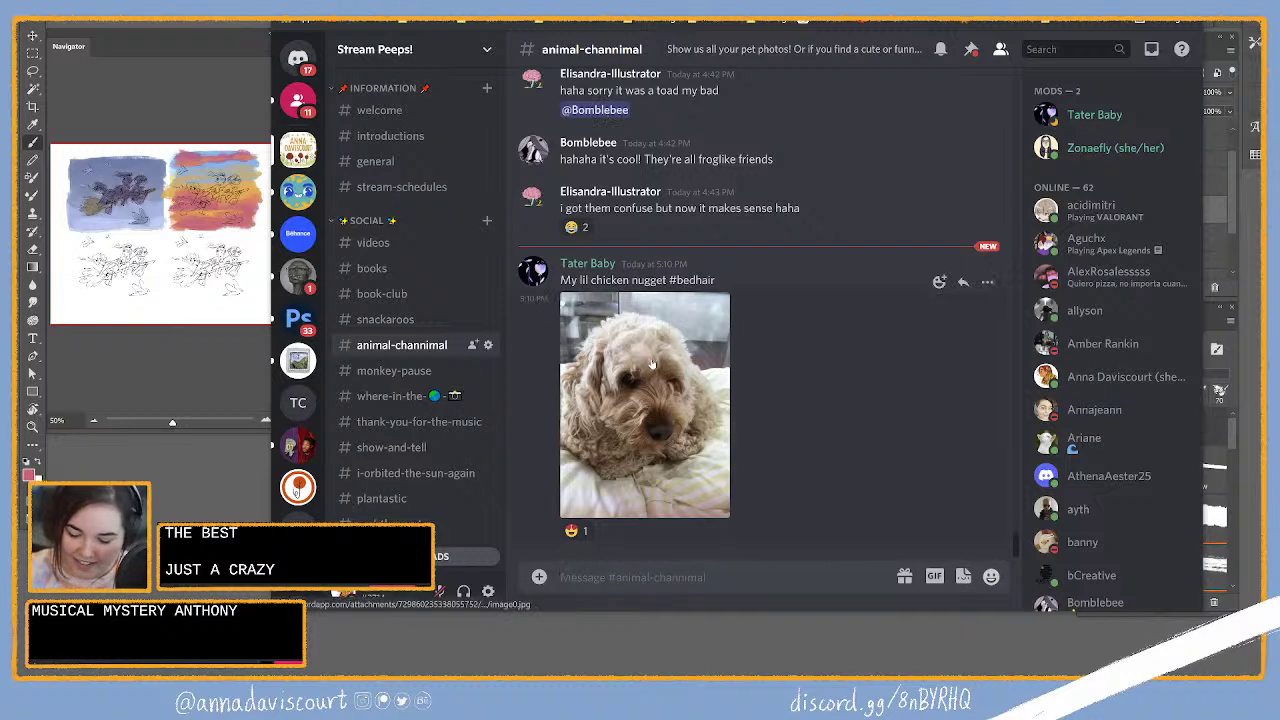
{"action": "left_click", "coordinate": [656, 369]}
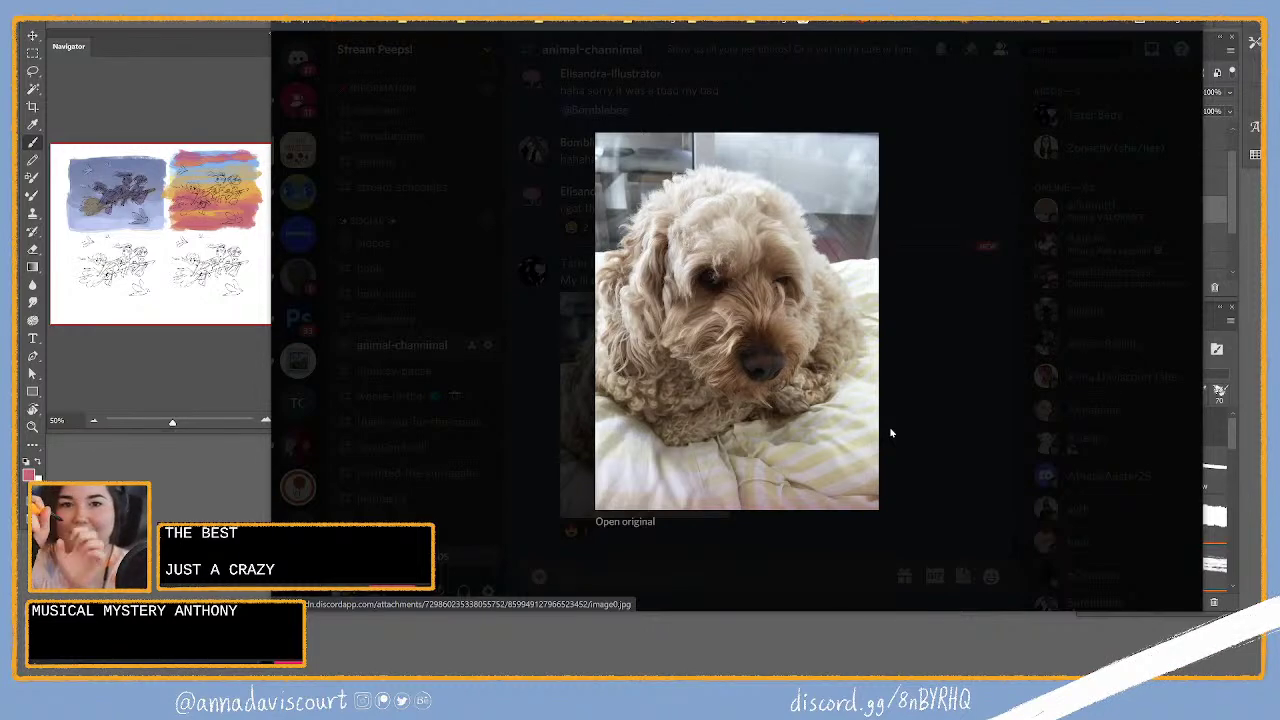
{"action": "left_click", "coordinate": [981, 443]}
{"action": "scroll", "coordinate": [439, 403], "scroll_direction": "down", "scroll_amount": 5}
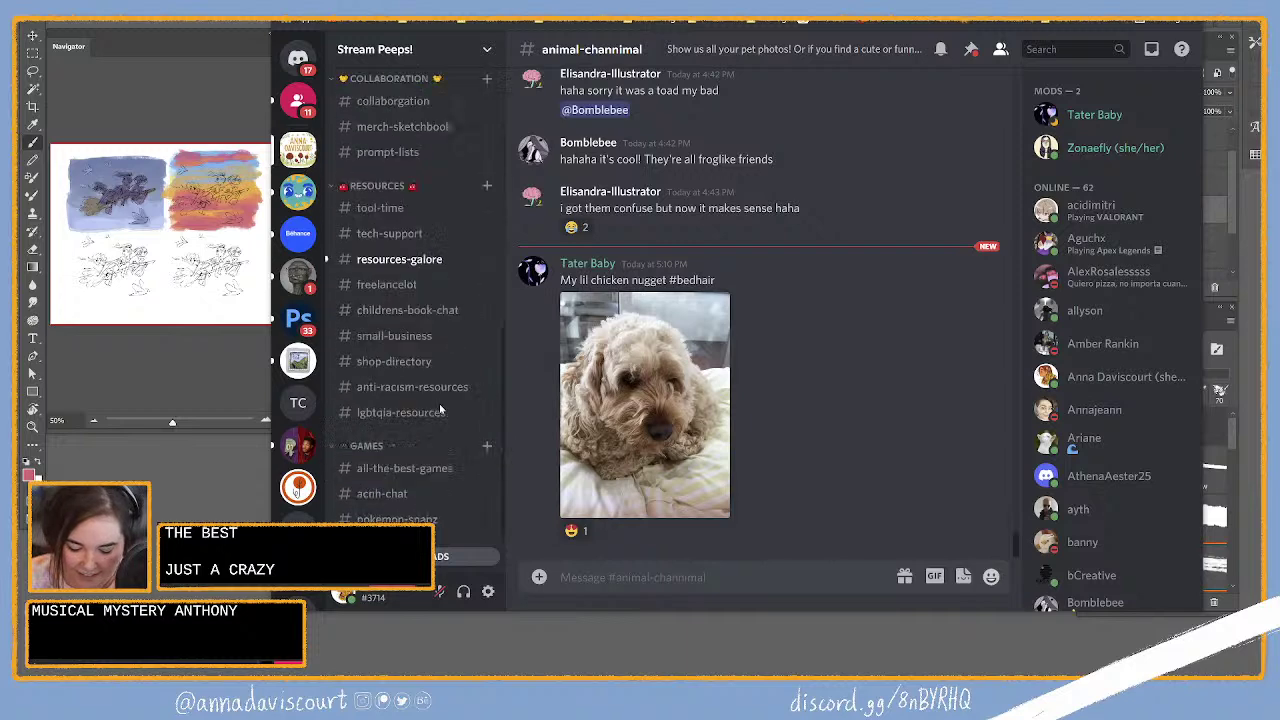
{"action": "left_click", "coordinate": [436, 266]}
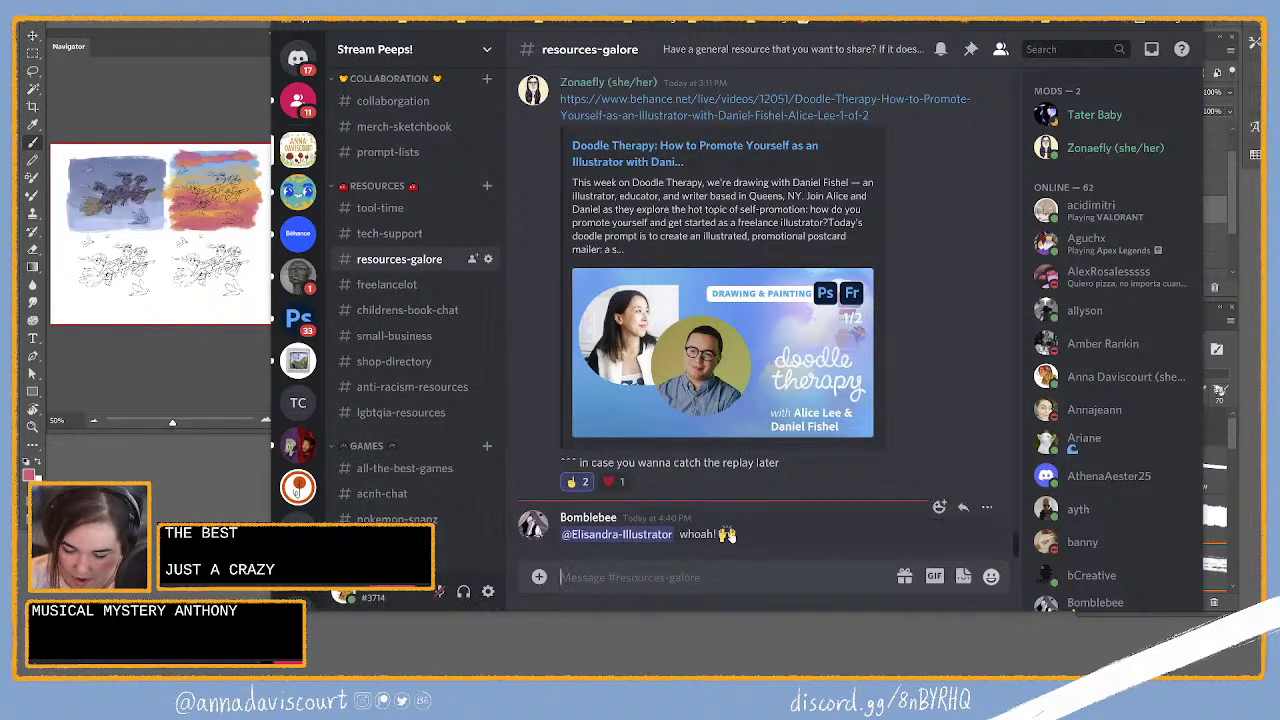
{"action": "scroll", "coordinate": [840, 500], "scroll_direction": "up", "scroll_amount": 1}
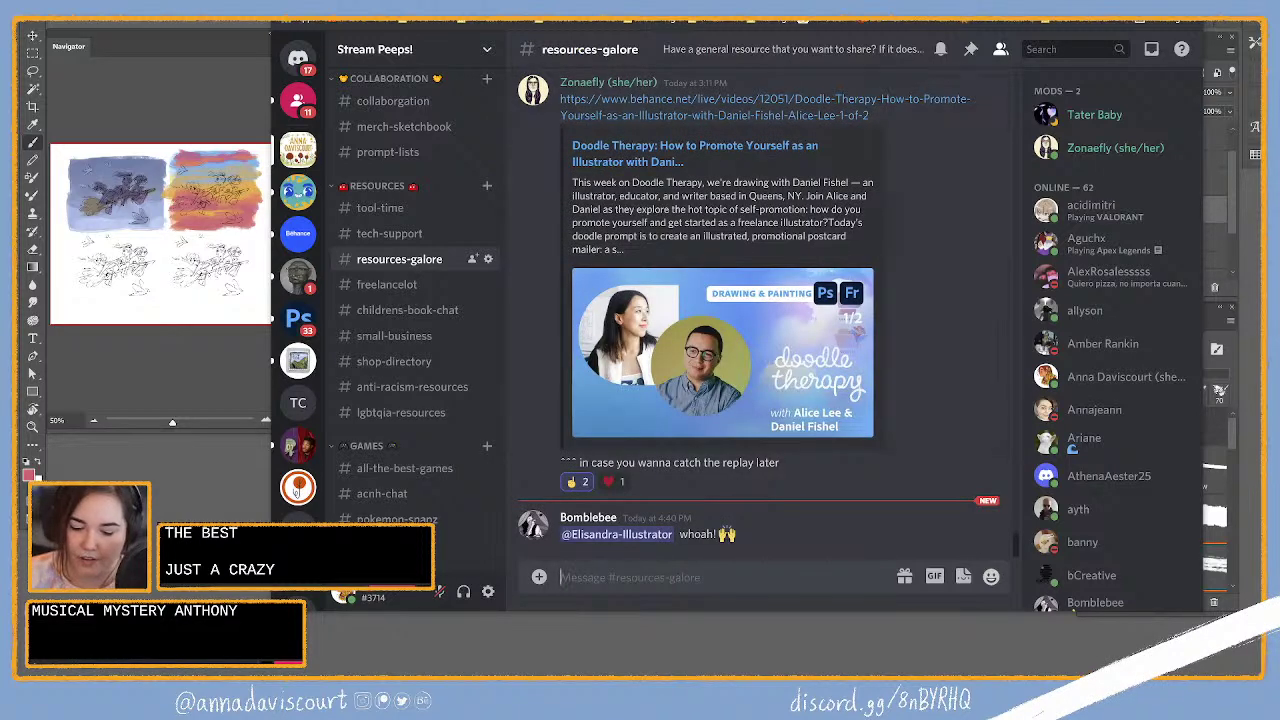
{"action": "key", "text": "alt+Tab"}
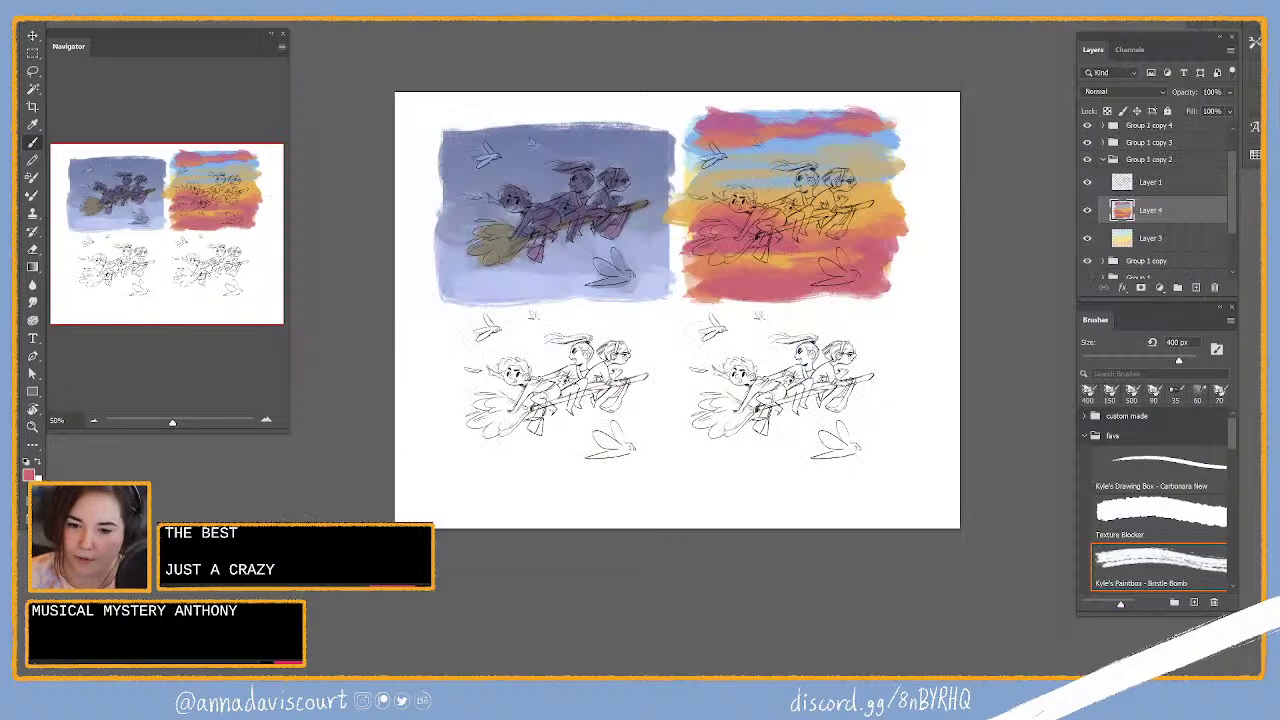
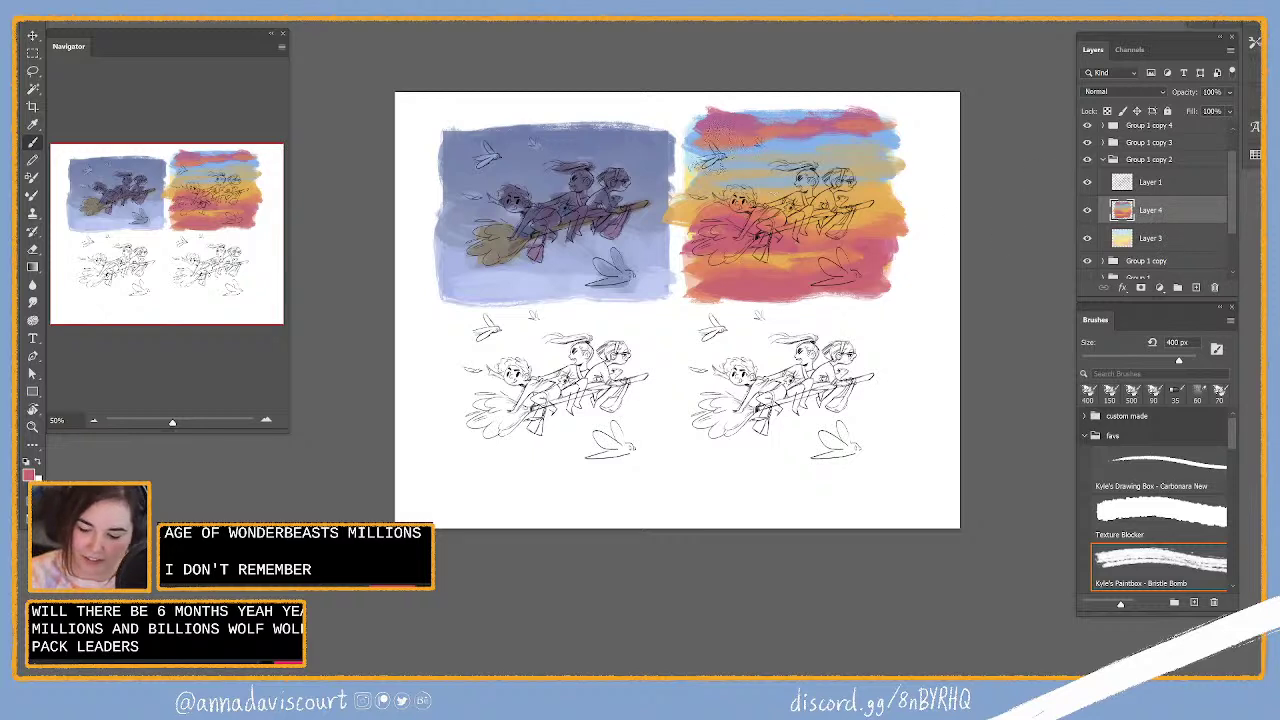
Step: Refine the second thumbnail's top clouds and outer edges with blue, magenta, coral and orange tones sampled from the painting
{"action": "left_click", "coordinate": [692, 140], "text": "alt"}
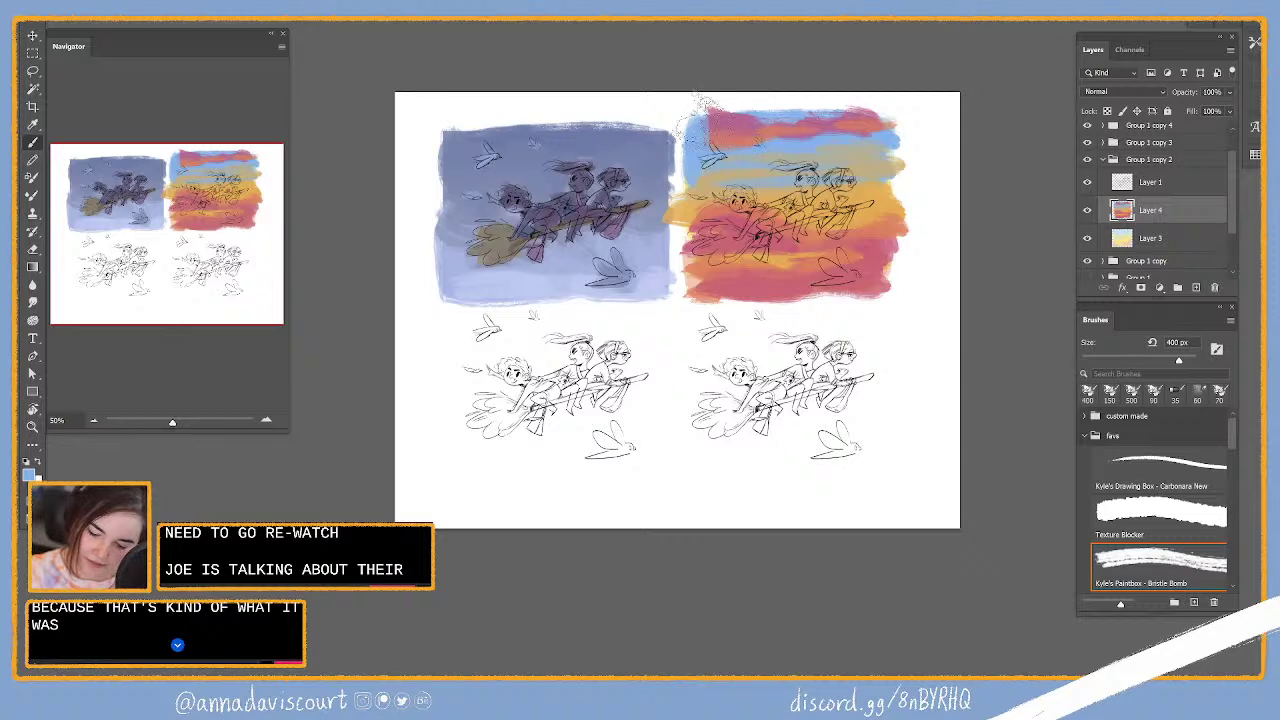
{"action": "left_click", "coordinate": [840, 100], "text": "alt"}
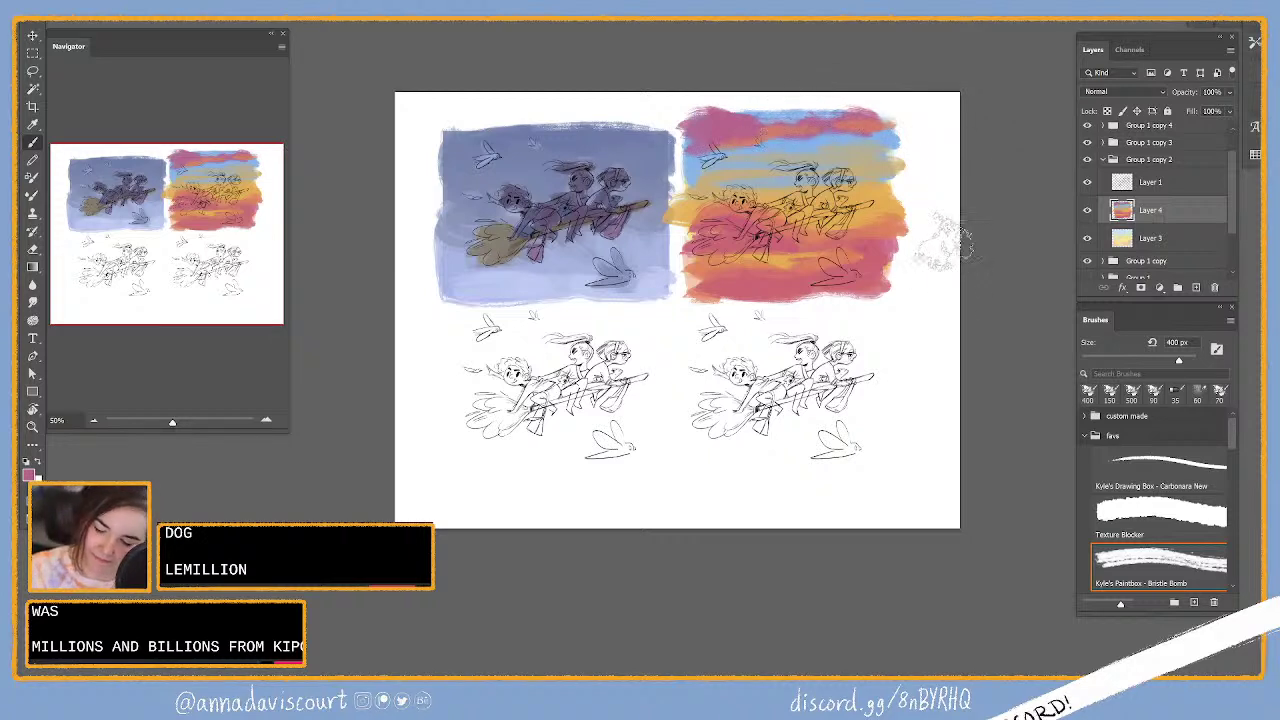
{"action": "left_click", "coordinate": [828, 164], "text": "alt"}
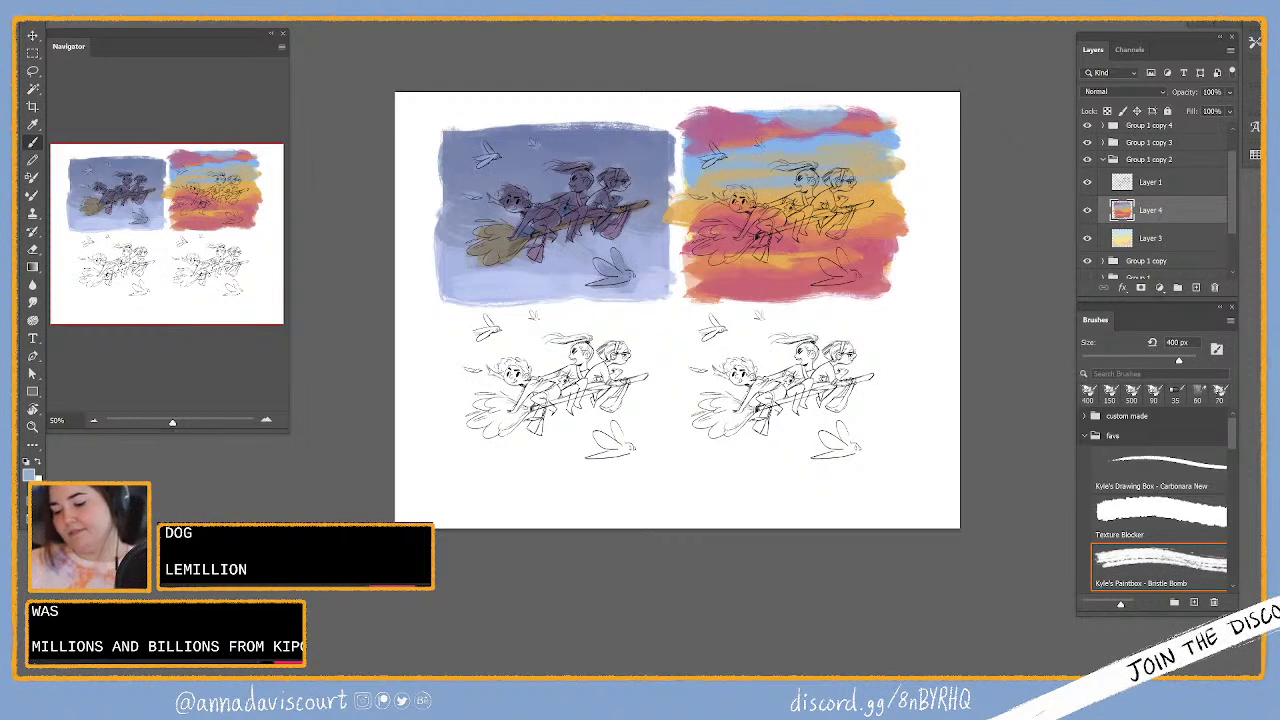
{"action": "left_click", "coordinate": [856, 114], "text": "alt"}
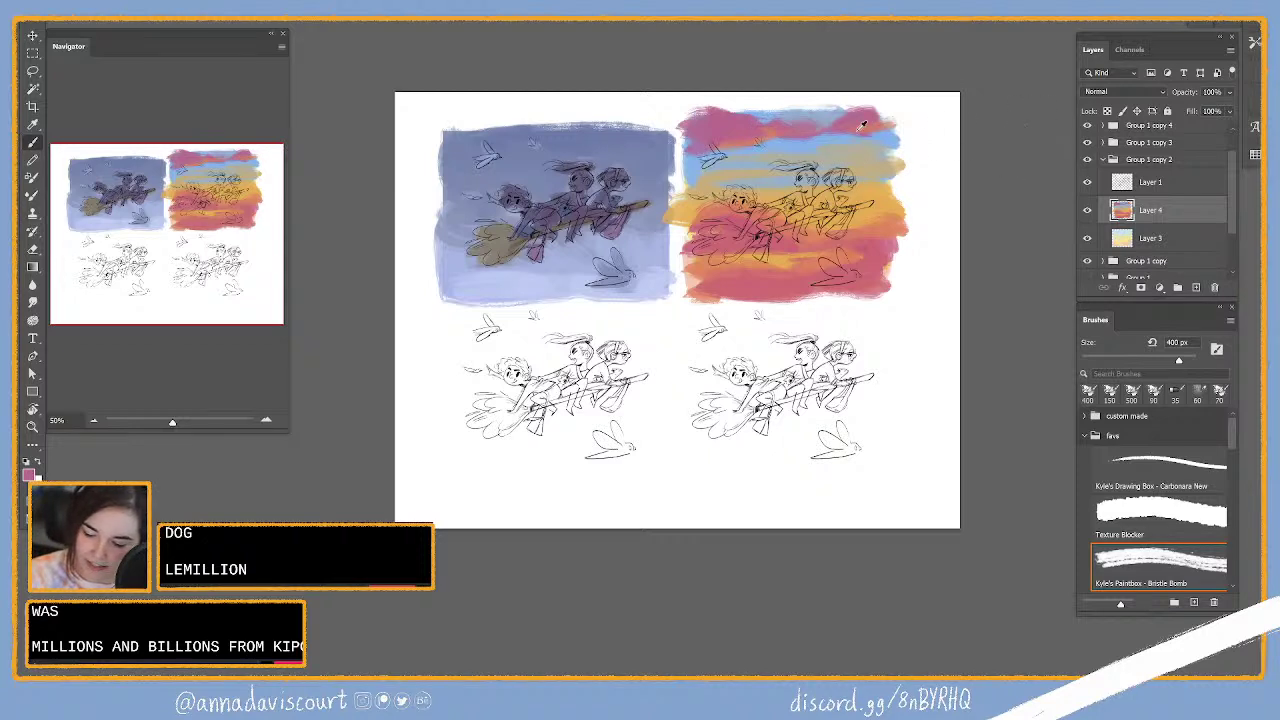
{"action": "left_click", "coordinate": [905, 128], "text": "alt"}
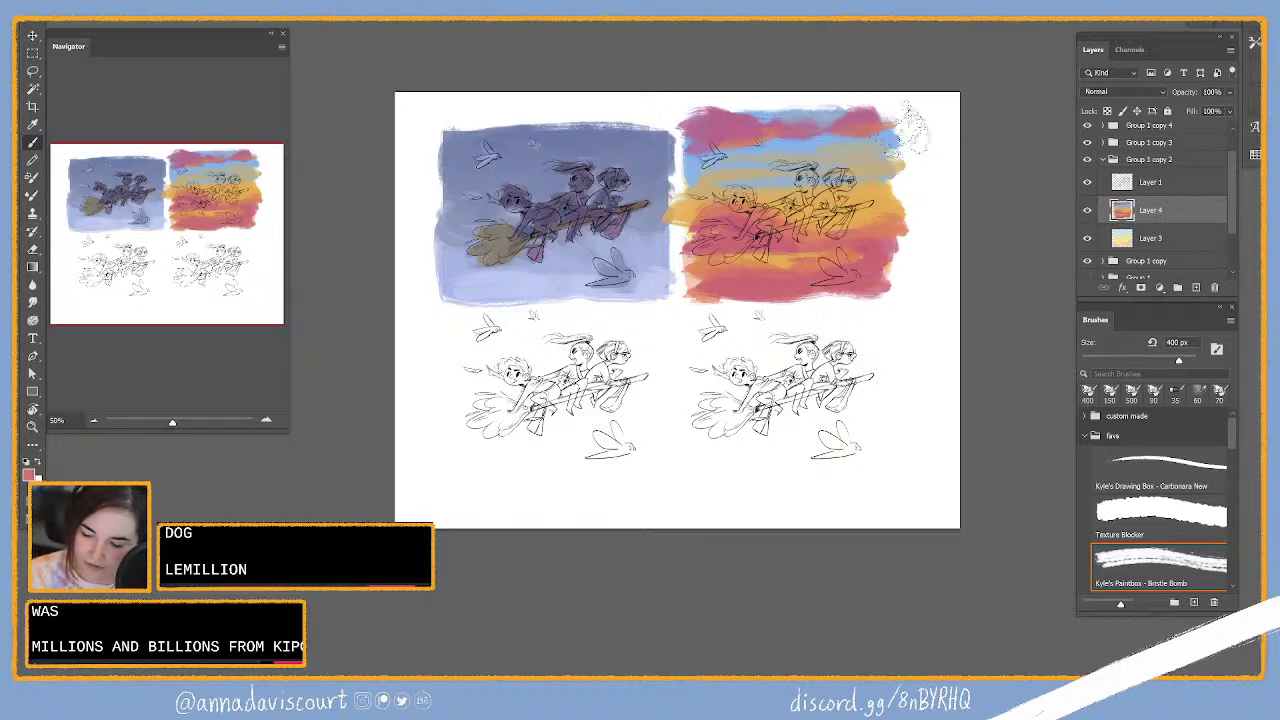
{"action": "left_click", "coordinate": [900, 138], "text": "alt"}
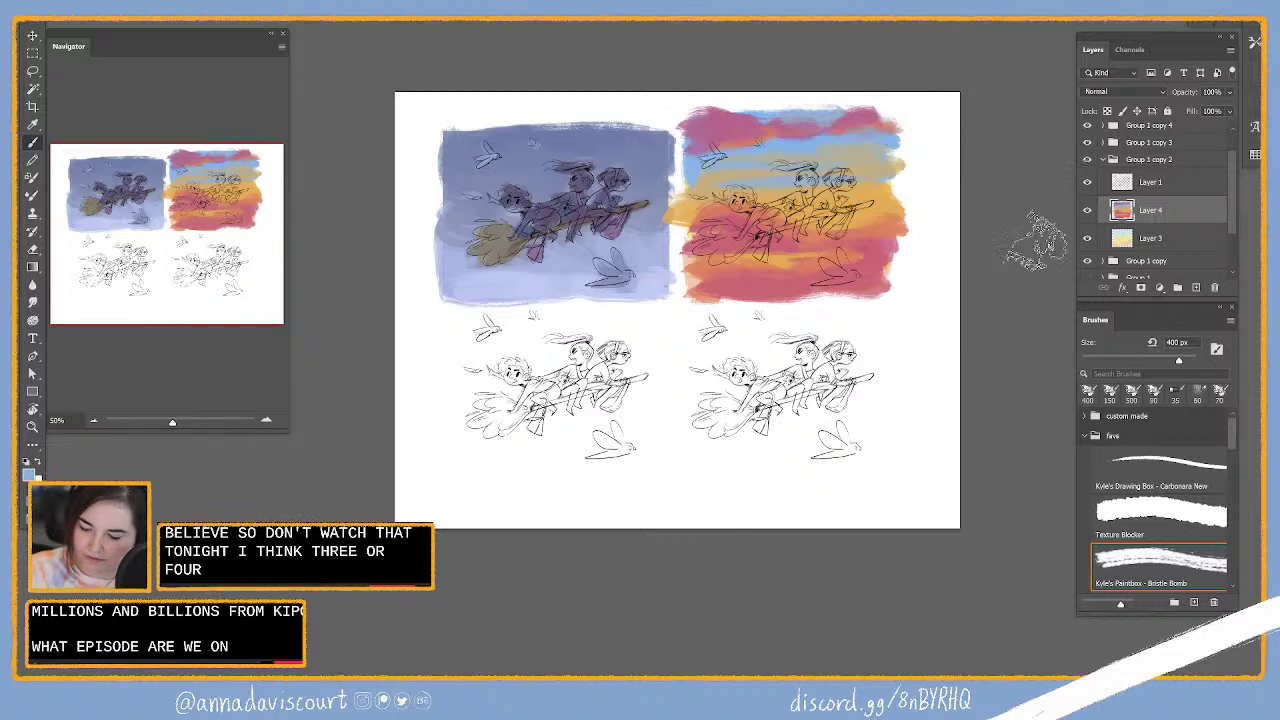
{"action": "left_click", "coordinate": [886, 236], "text": "alt"}
{"action": "left_click", "coordinate": [902, 232], "text": "alt"}
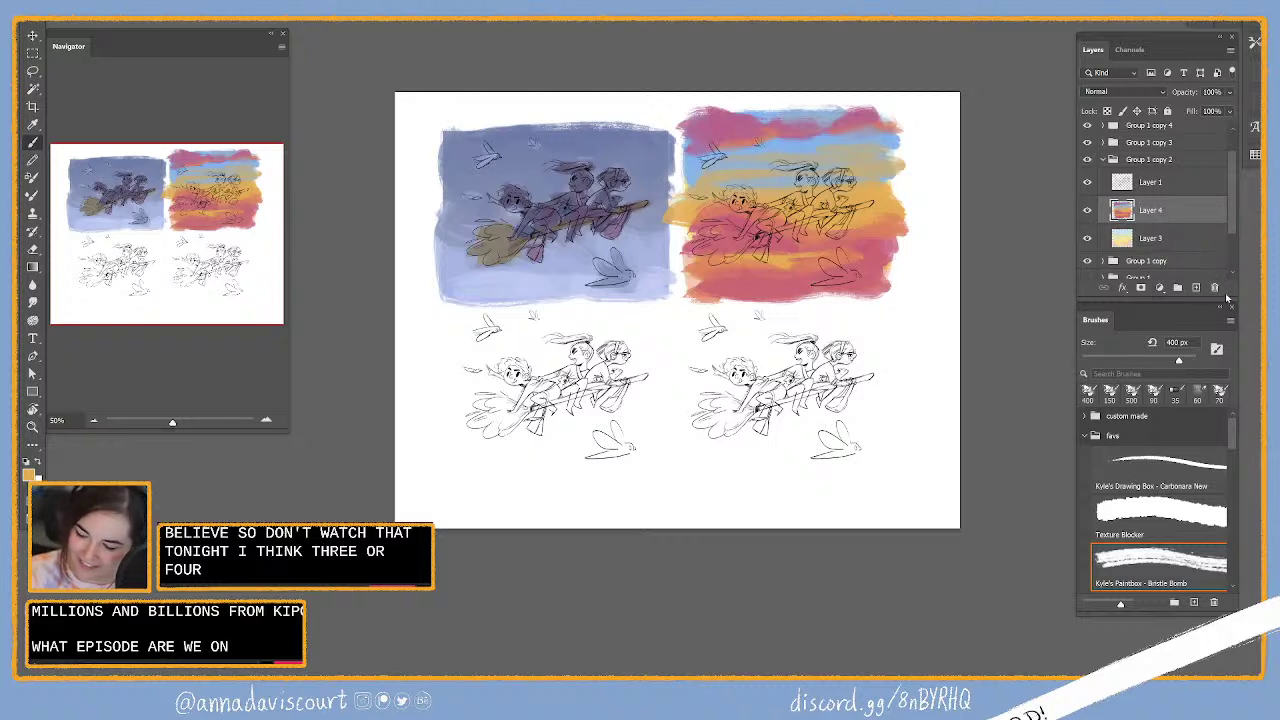
Step: Add a new layer above Layer 4 and choose a muted purple around #9279a9 as the foreground colour
{"action": "left_click", "coordinate": [1196, 287]}
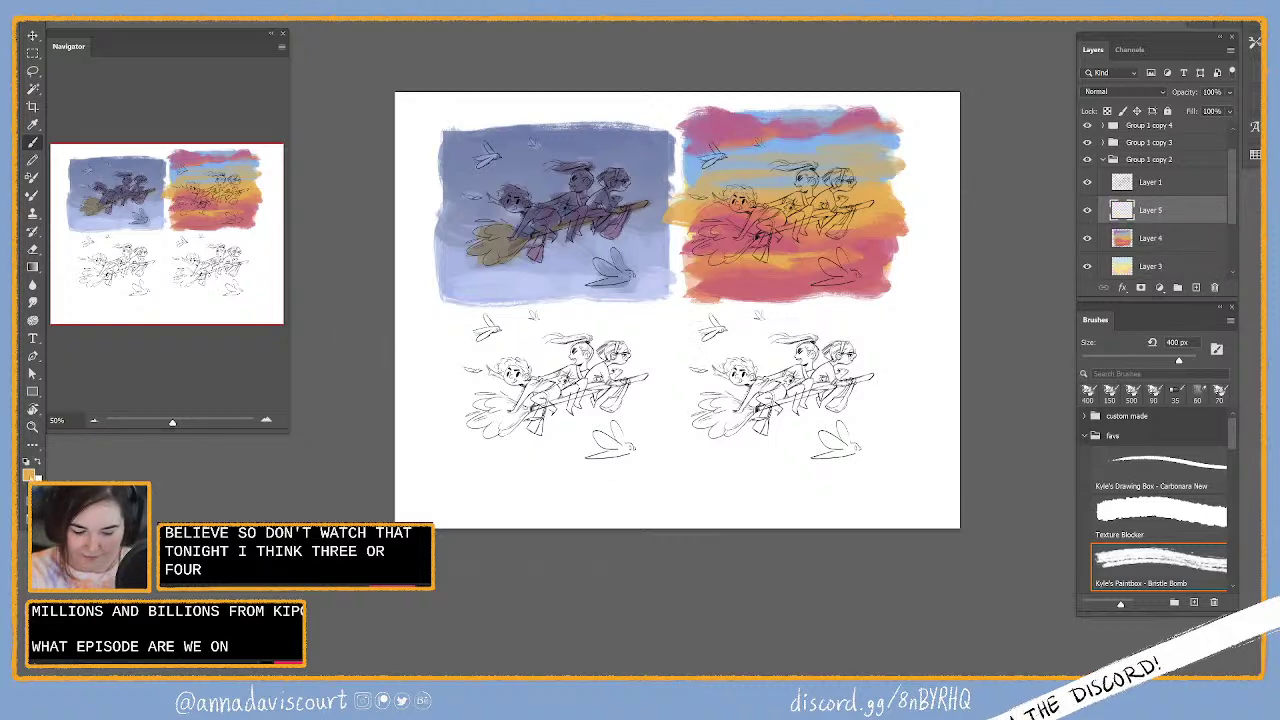
{"action": "key", "text": "F12"}
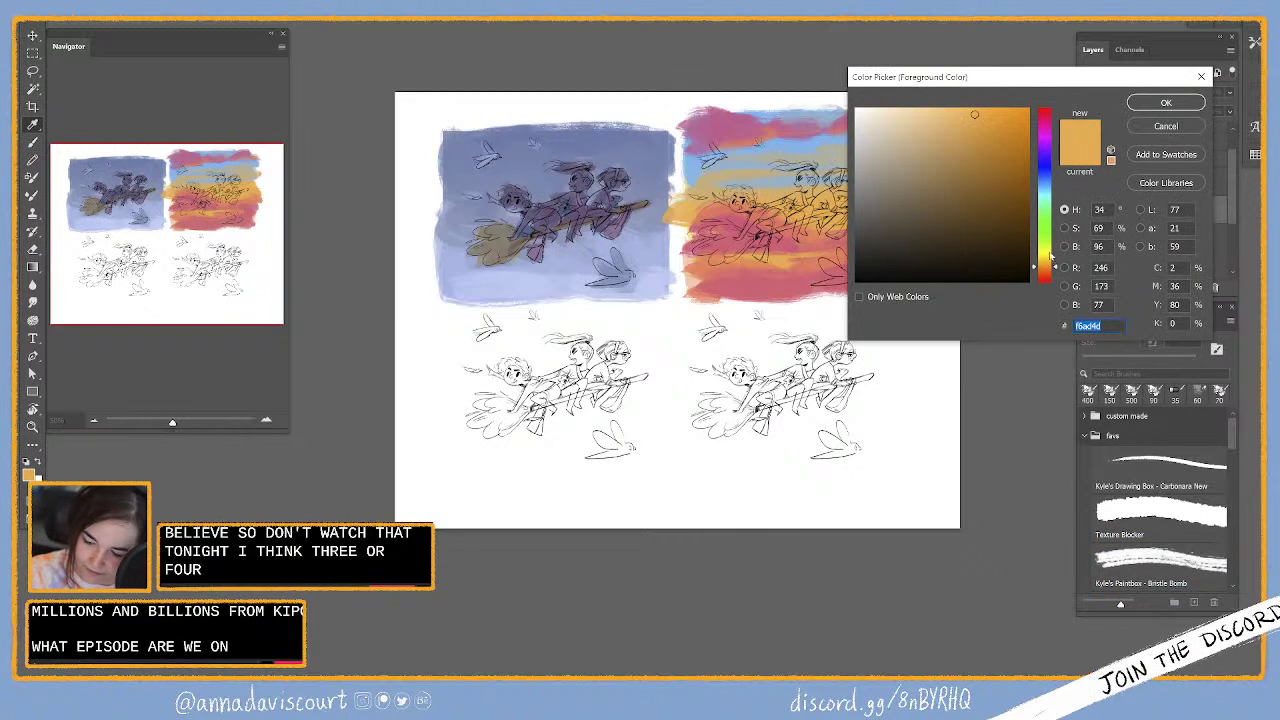
{"action": "left_click", "coordinate": [1044, 151]}
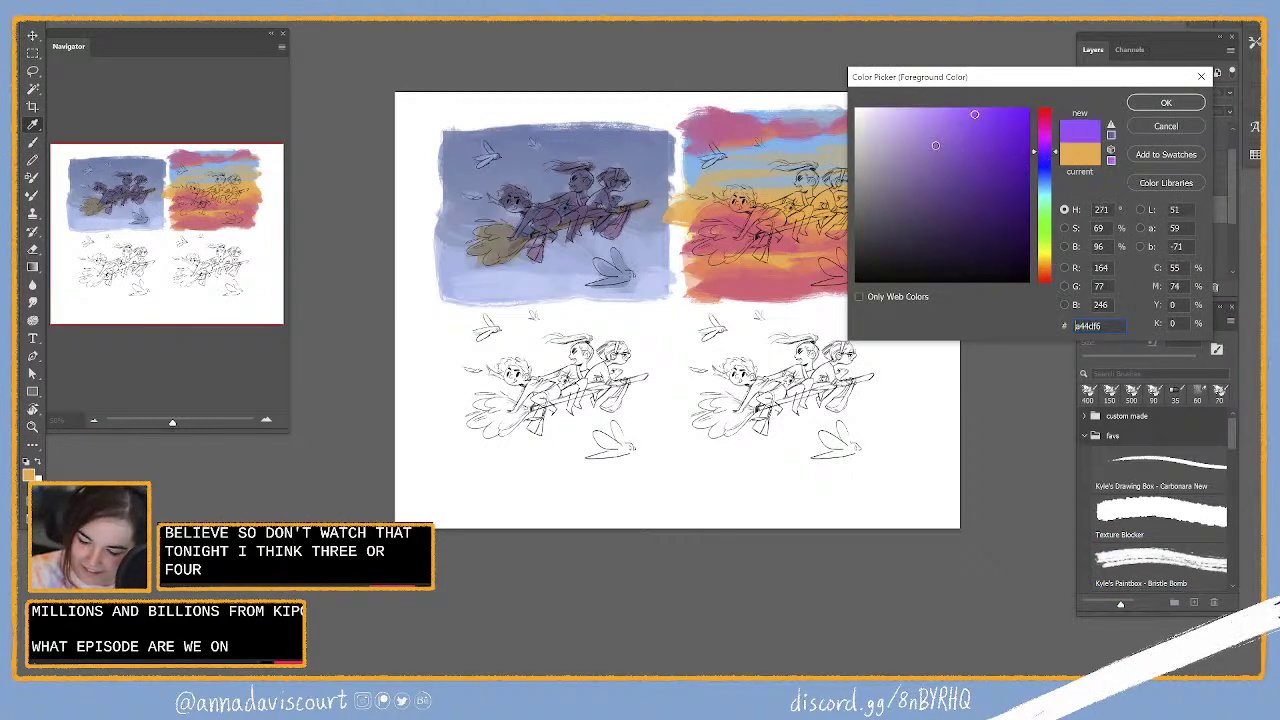
{"action": "left_click", "coordinate": [935, 146]}
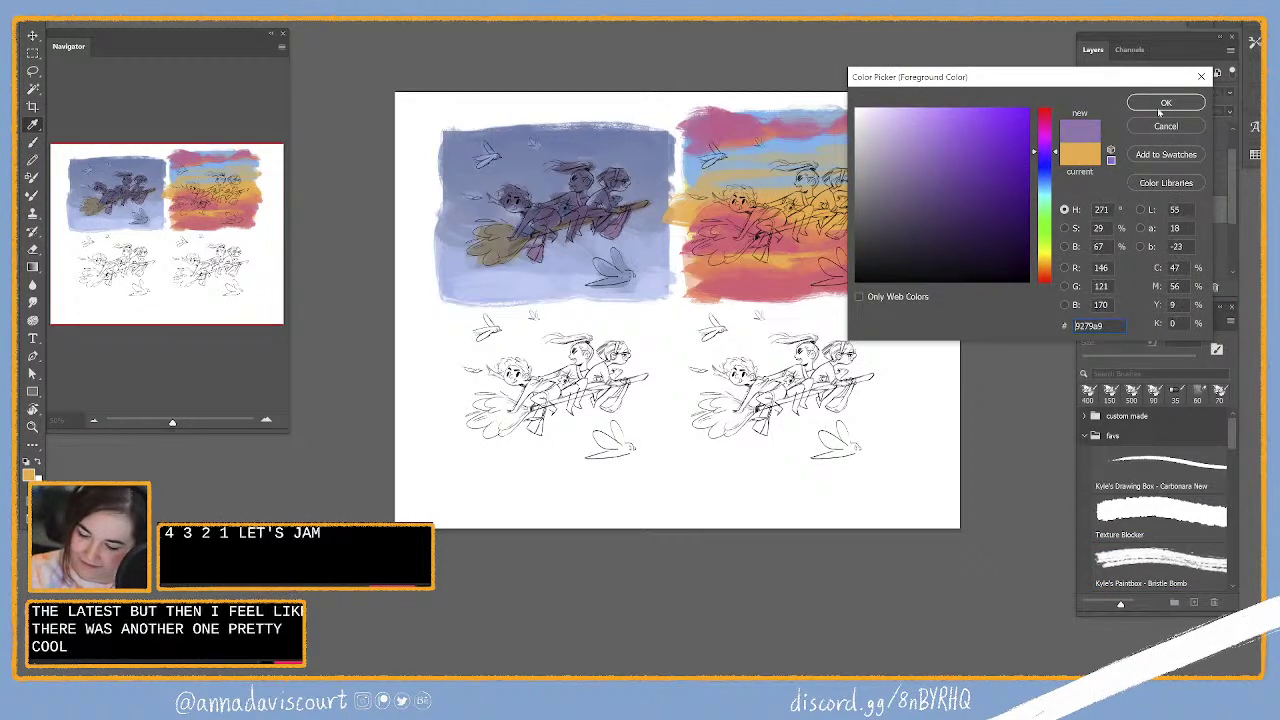
{"action": "key", "text": "Return"}
Step: Block in the three children and their broom in the second thumbnail with the purple, reducing the brush to 125 px
{"action": "mouse_move", "coordinate": [832, 170]}
{"action": "left_mouse_down"}
{"action": "mouse_move", "coordinate": [792, 212]}
{"action": "mouse_move", "coordinate": [796, 182]}
{"action": "mouse_move", "coordinate": [816, 220]}
{"action": "mouse_move", "coordinate": [872, 200]}
{"action": "left_mouse_up"}
{"action": "key", "text": "bracketleft"}
{"action": "key", "text": "bracketleft"}
{"action": "key", "text": "bracketleft"}
{"action": "key", "text": "bracketleft"}
{"action": "key", "text": "bracketleft"}
{"action": "key", "text": "bracketleft"}
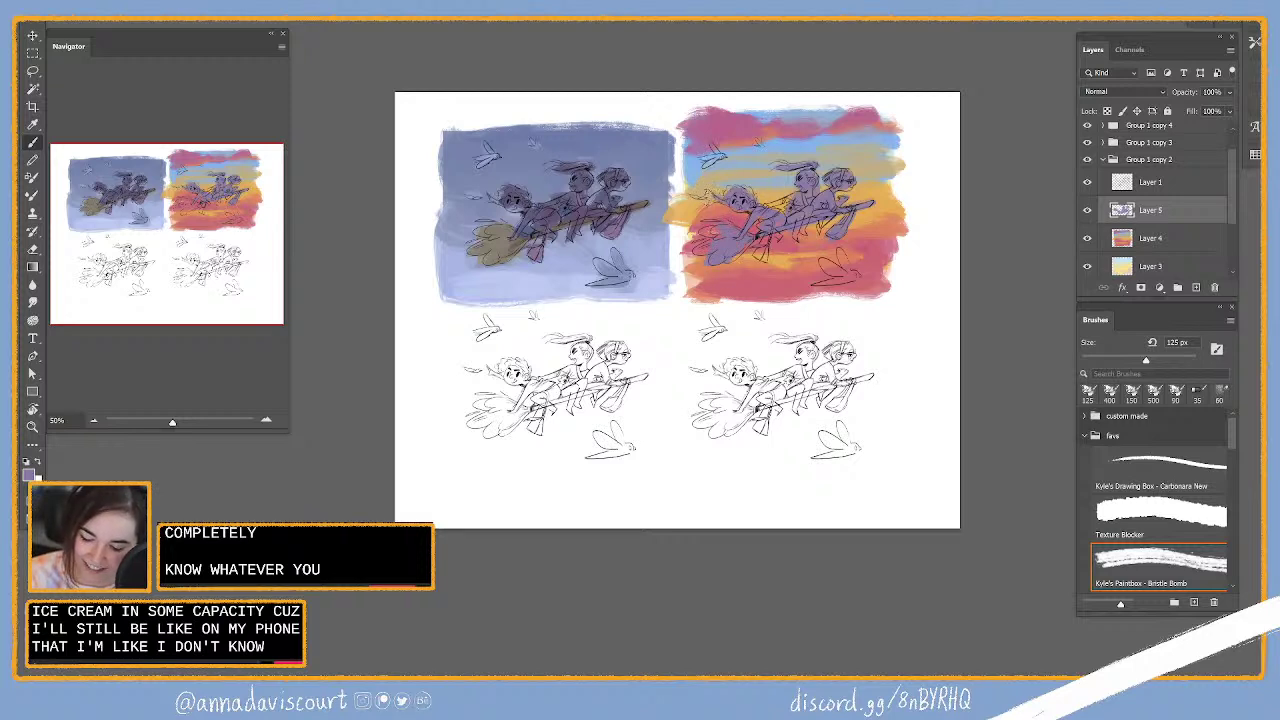
Step: Fill the birds around the children in the second thumbnail with the same muted purple
{"action": "left_click_drag", "start_coordinate": [692, 197], "coordinate": [708, 204]}
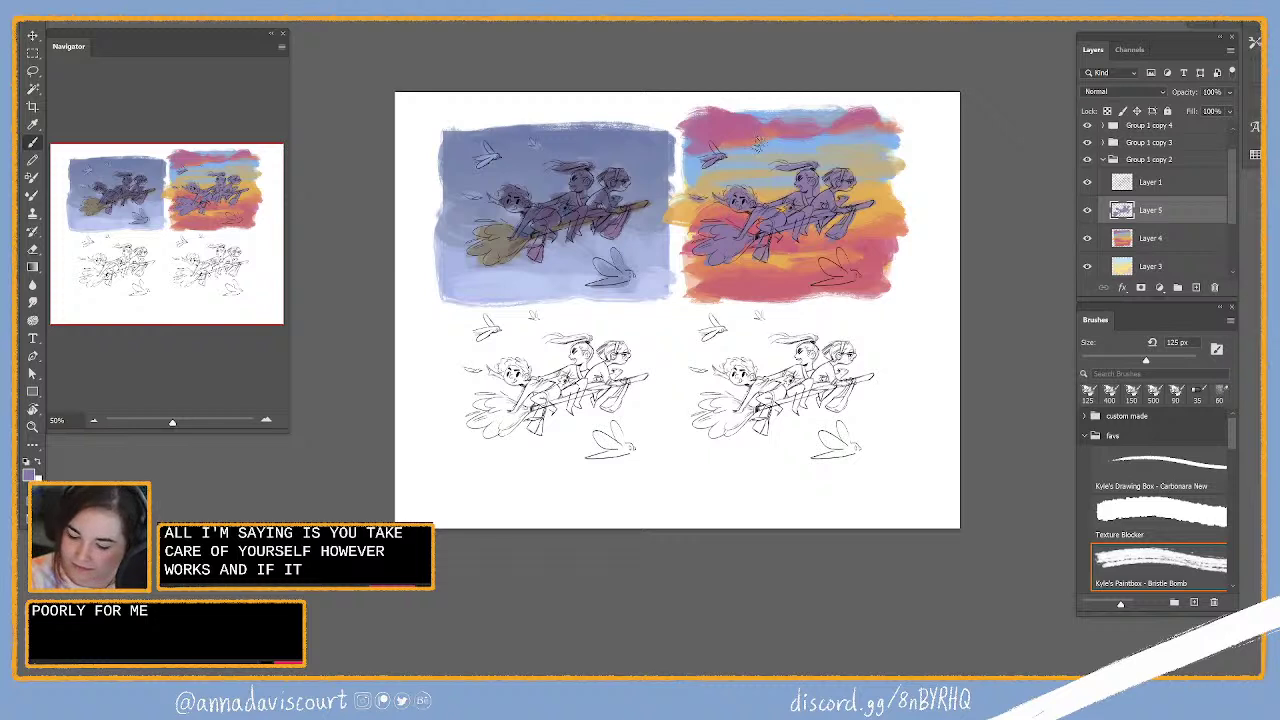
{"action": "left_click", "coordinate": [874, 140]}
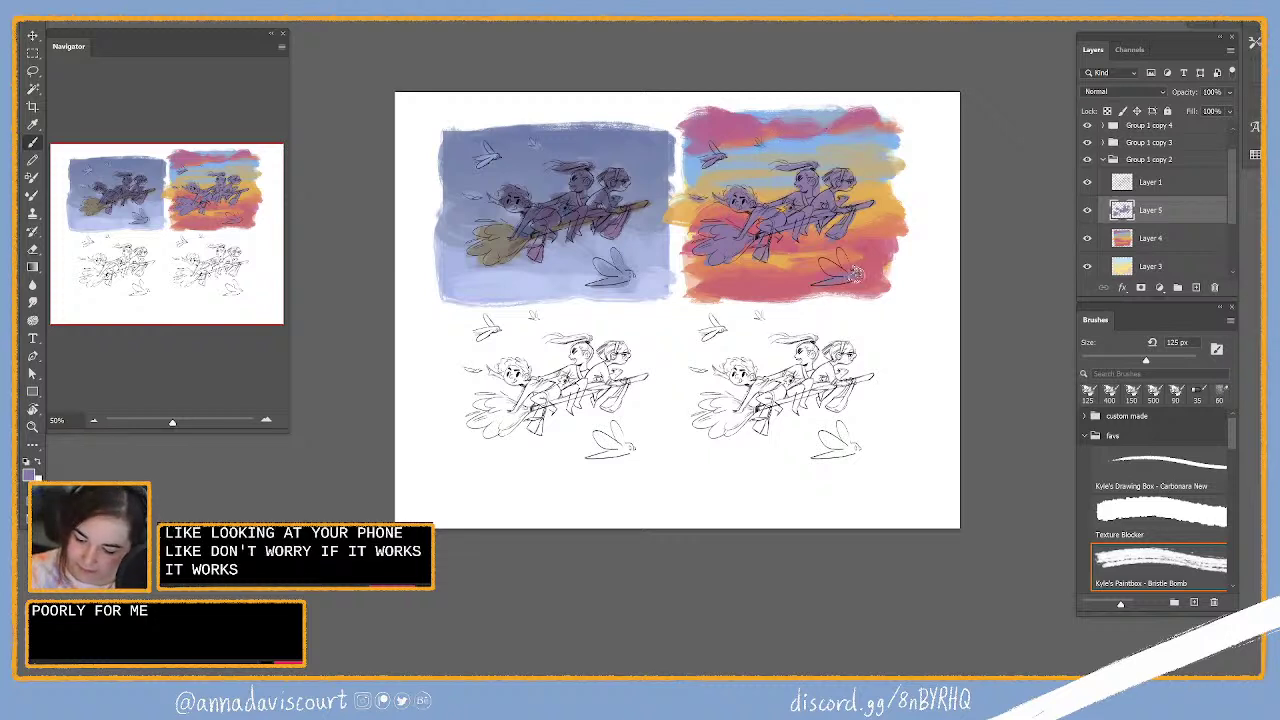
{"action": "left_click", "coordinate": [825, 262]}
{"action": "left_click", "coordinate": [855, 274]}
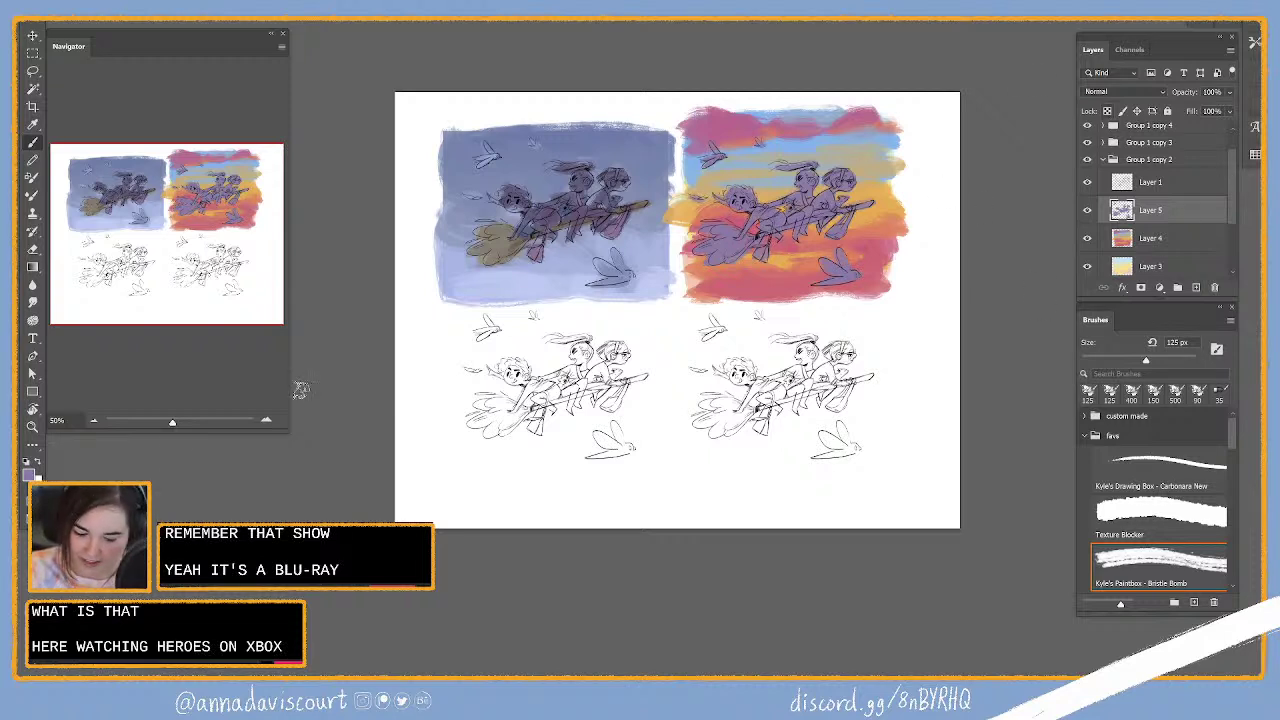
Step: Choose a warm pink and paint the children's skin in the second thumbnail with Layer 5's transparent pixels locked
{"action": "left_click", "coordinate": [29, 472]}
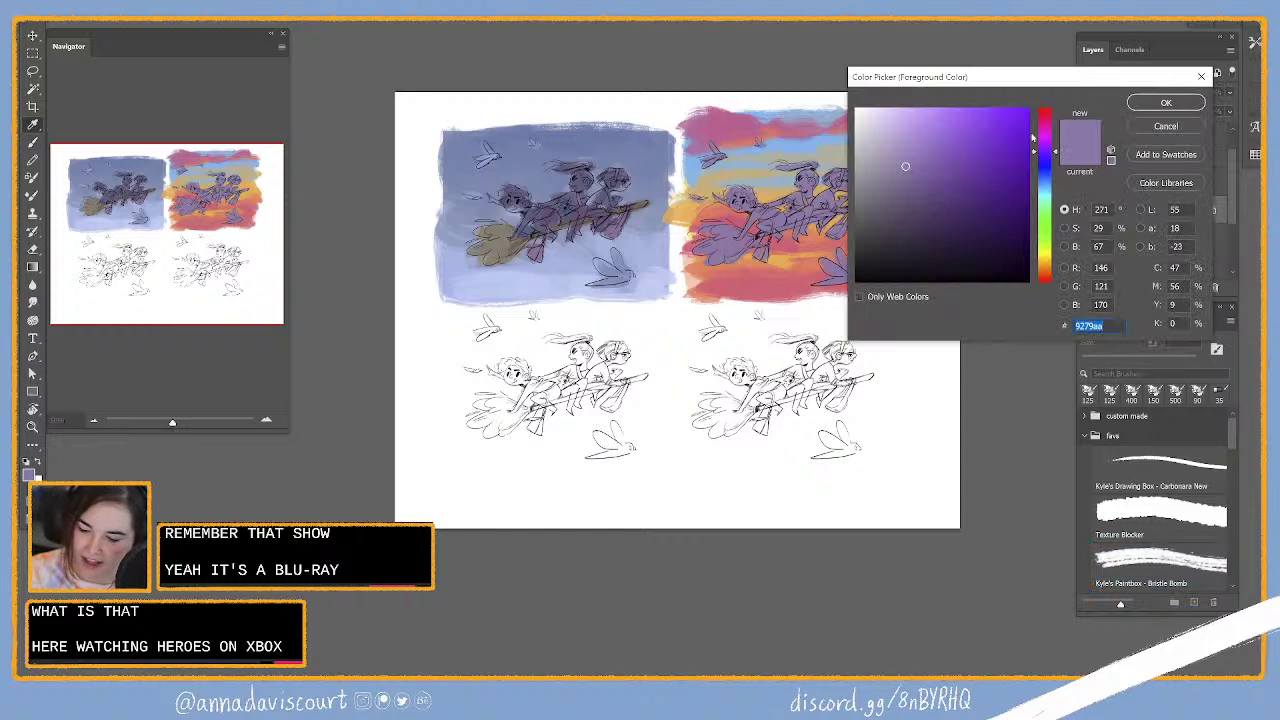
{"action": "left_click", "coordinate": [1056, 113]}
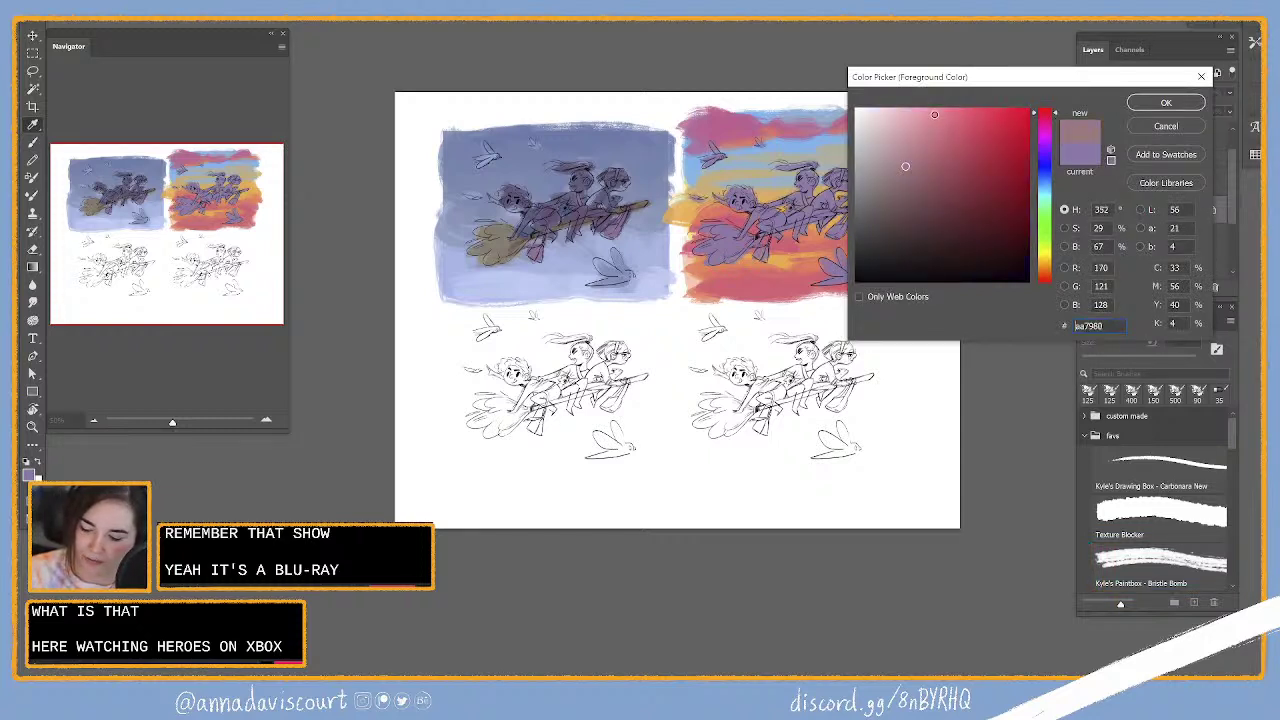
{"action": "left_click", "coordinate": [1160, 103]}
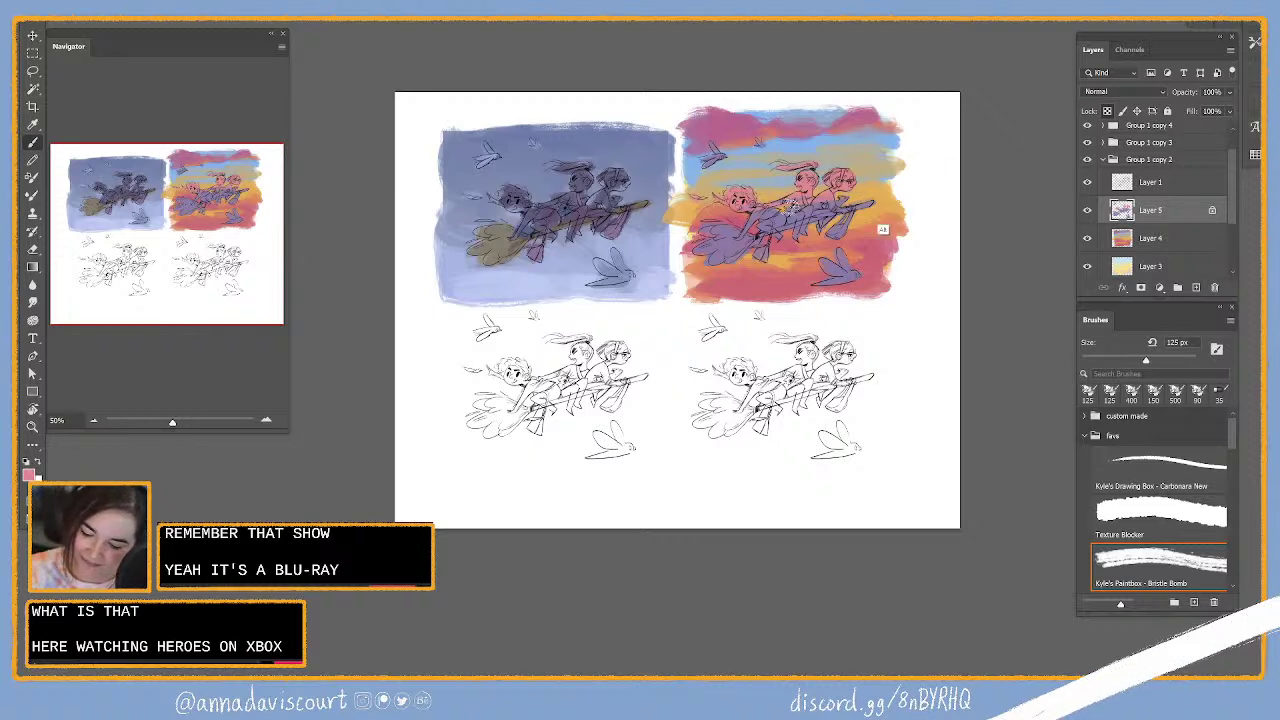
Step: Try a muted teal on the birds in the second thumbnail
{"action": "left_click", "coordinate": [836, 200], "text": "alt"}
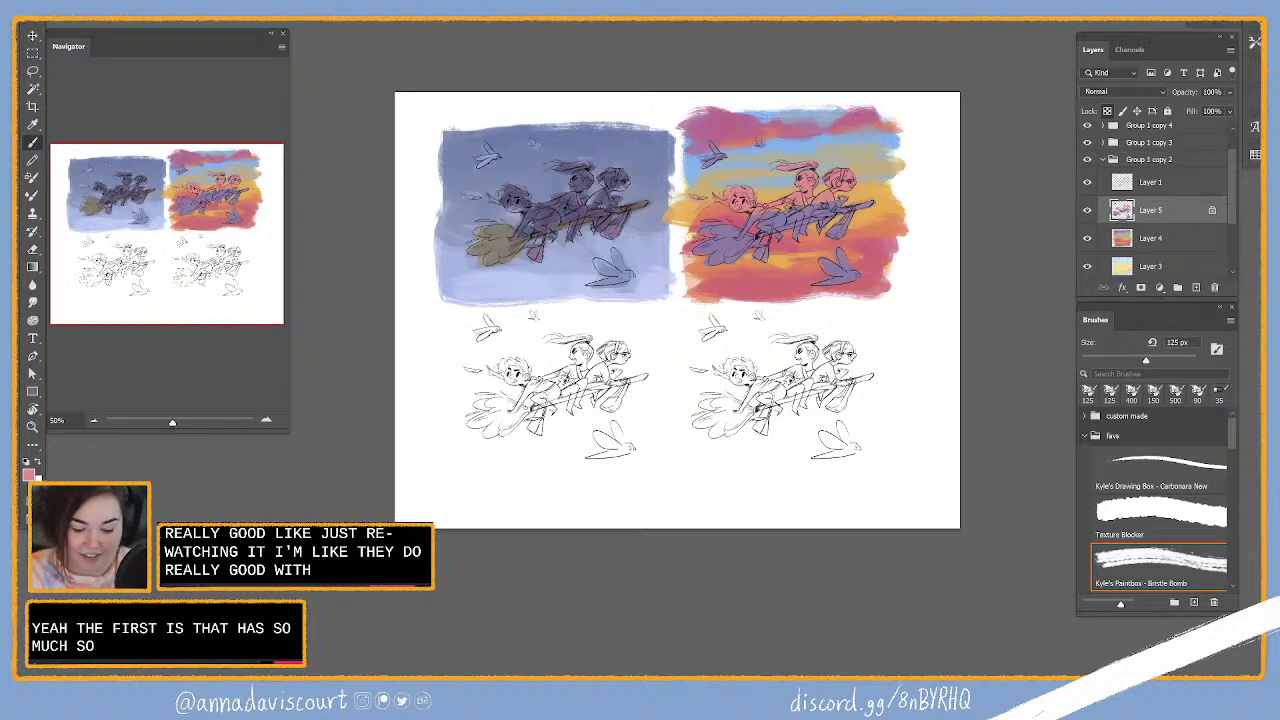
{"action": "left_click", "coordinate": [29, 473]}
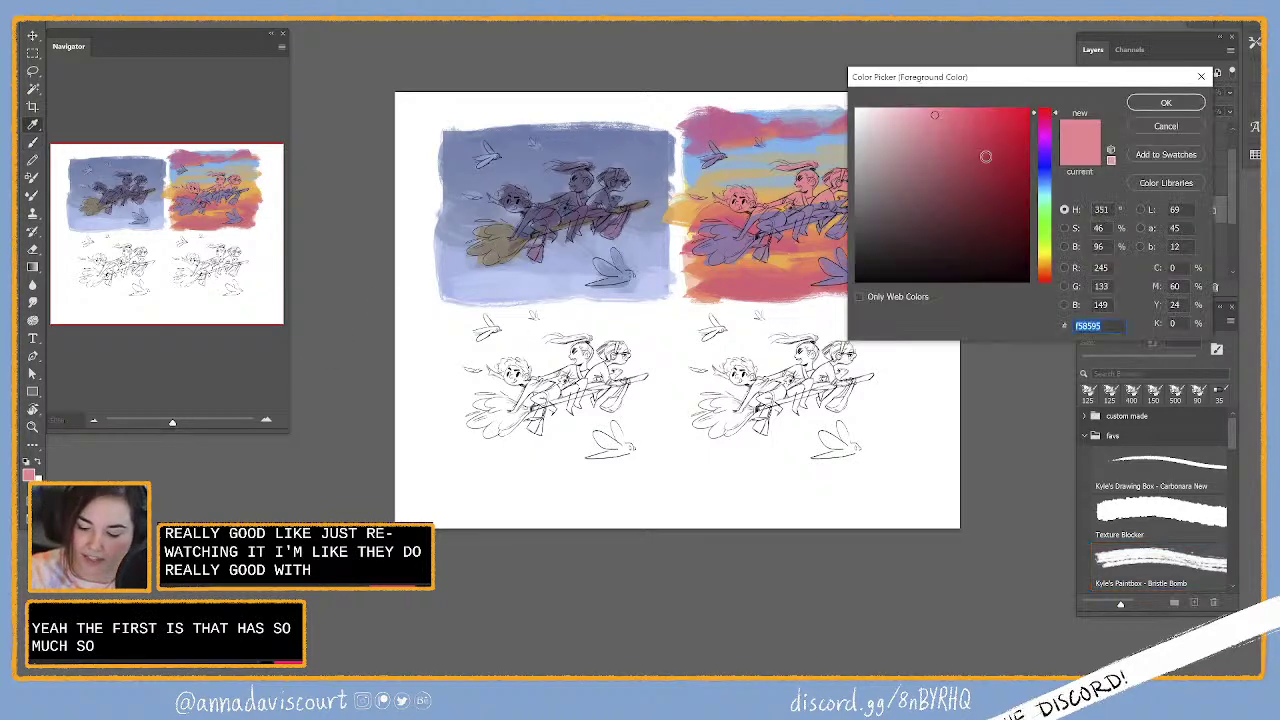
{"action": "type", "text": "70f1f6"}
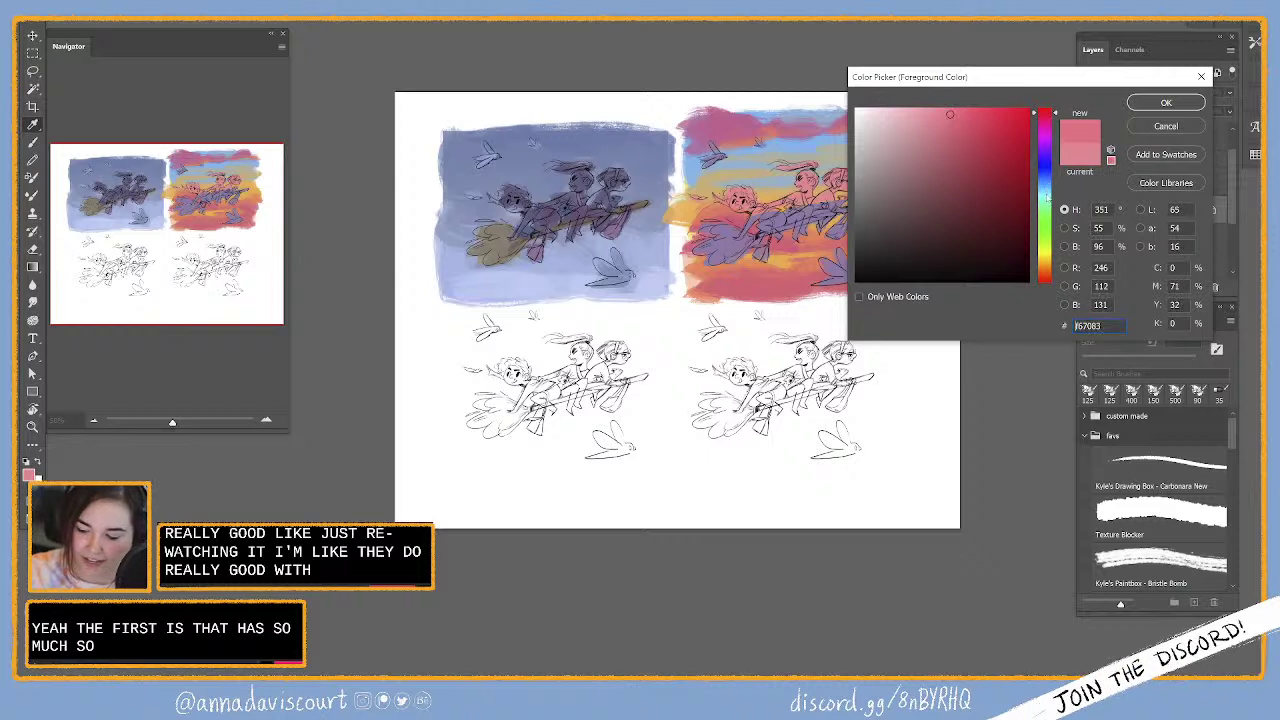
{"action": "left_click", "coordinate": [914, 165]}
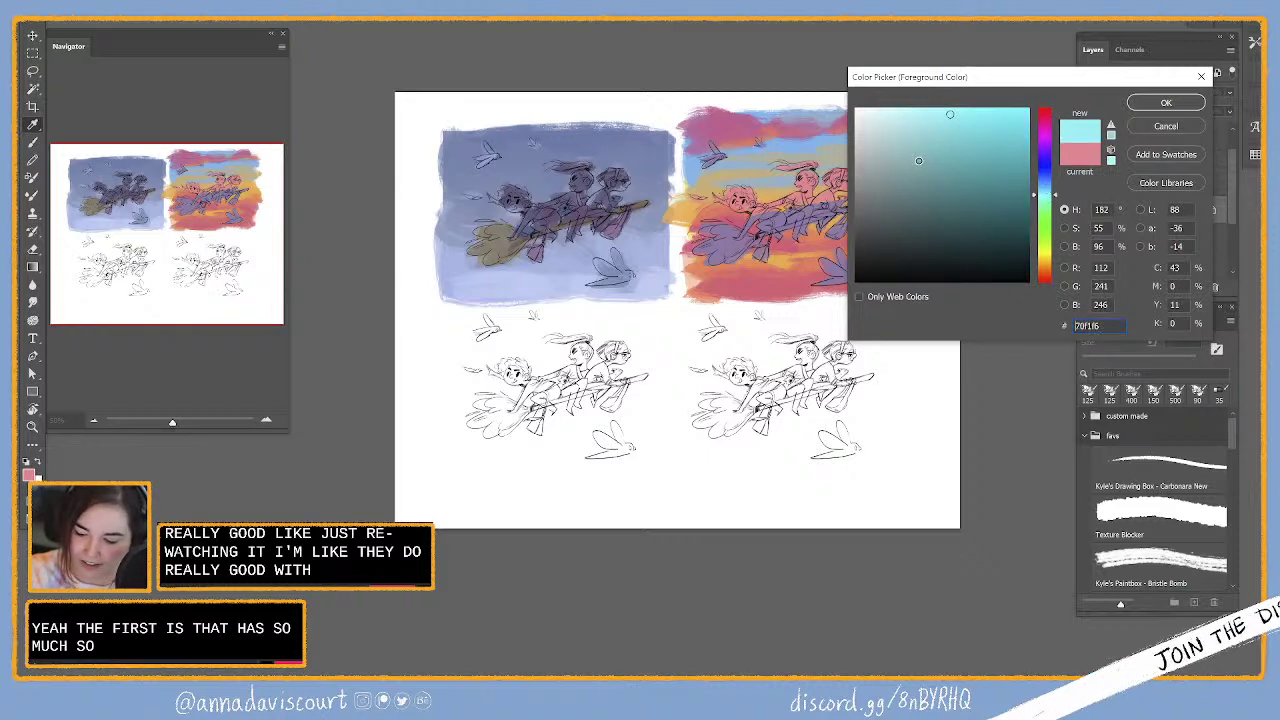
{"action": "left_click", "coordinate": [1164, 104]}
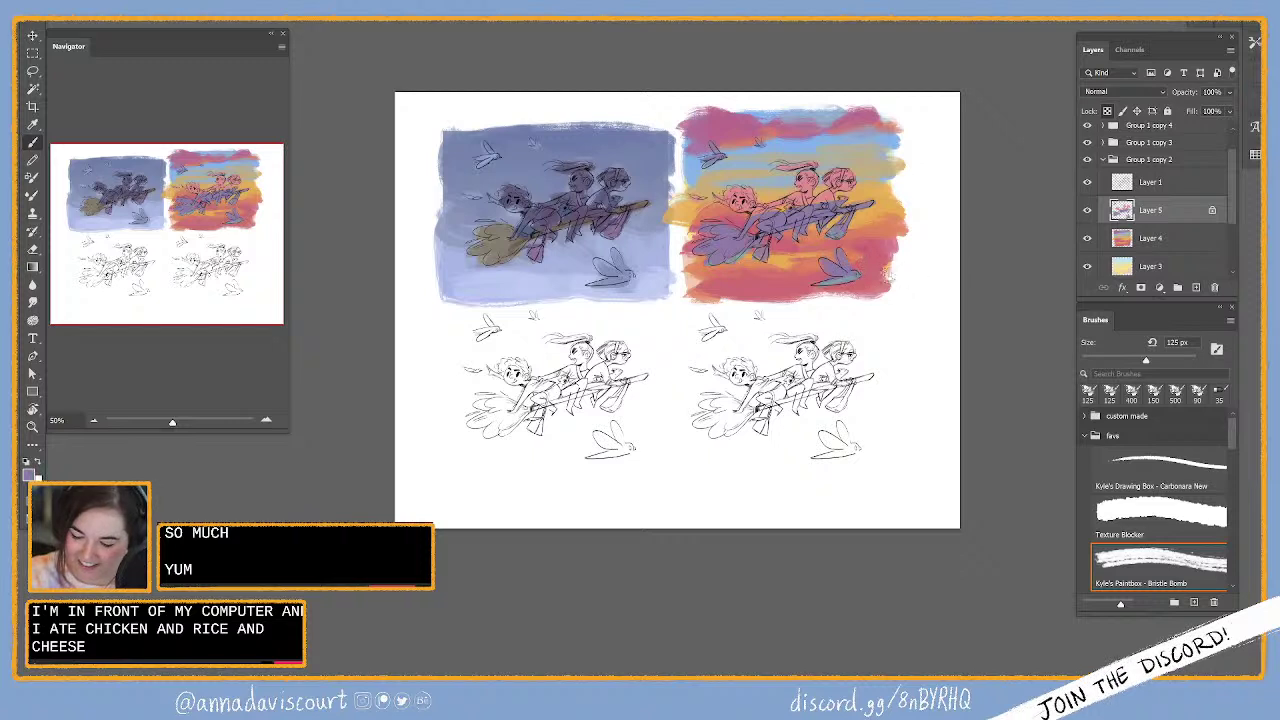
{"action": "left_click", "coordinate": [858, 228], "text": "alt"}
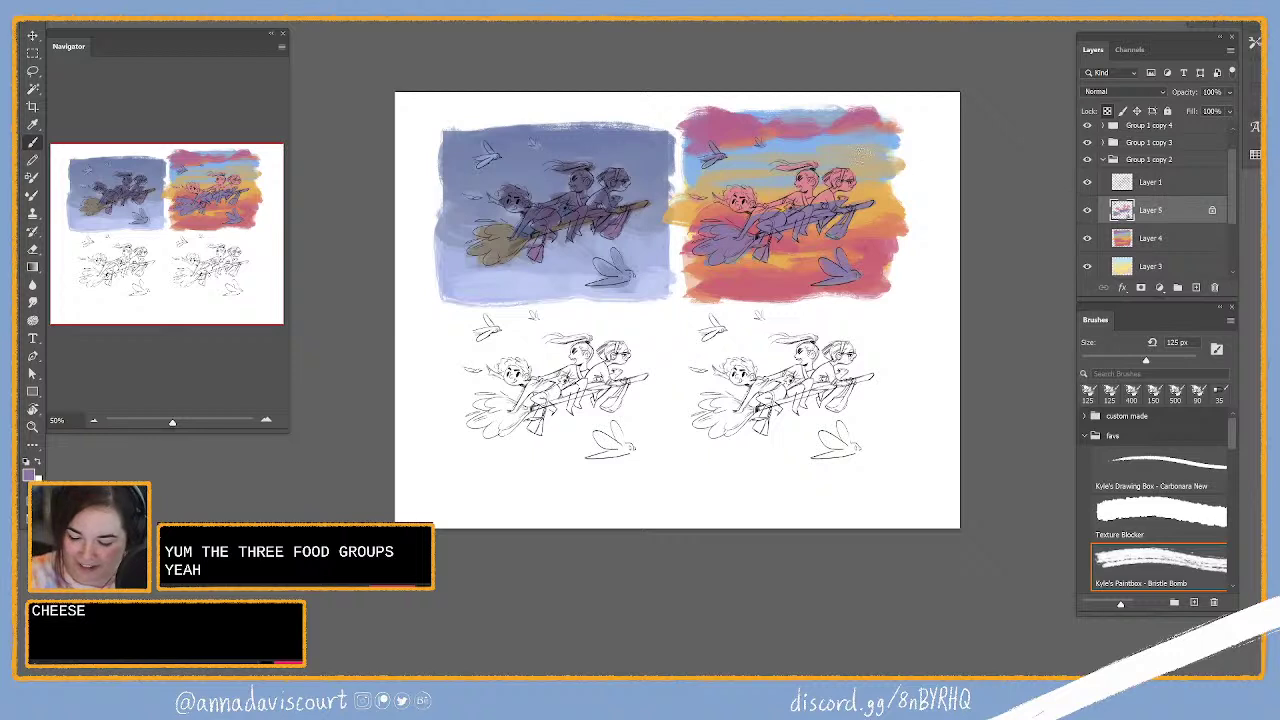
Step: Repaint the children's skin in the second thumbnail with a warmer coral, #ff8e7b
{"action": "left_click", "coordinate": [825, 220], "text": "alt"}
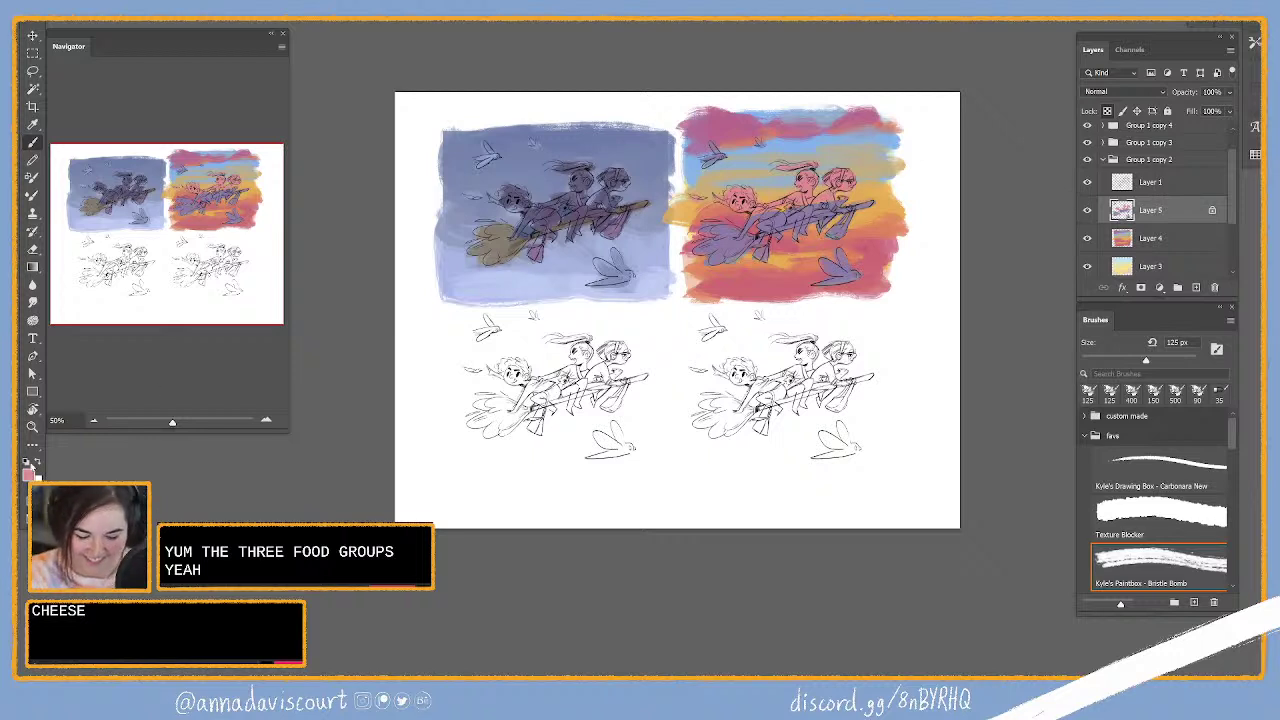
{"action": "key", "text": "F6"}
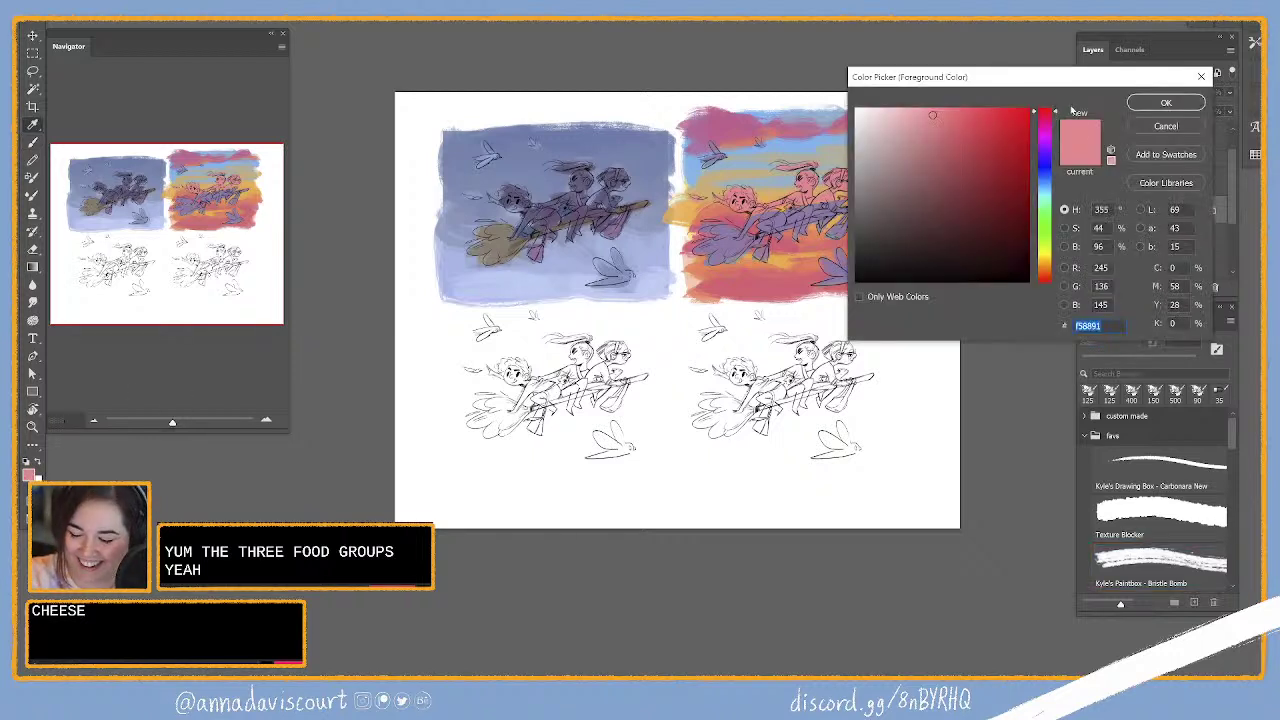
{"action": "left_click", "coordinate": [1053, 277]}
{"action": "left_click_drag", "start_coordinate": [1051, 283], "coordinate": [1053, 279]}
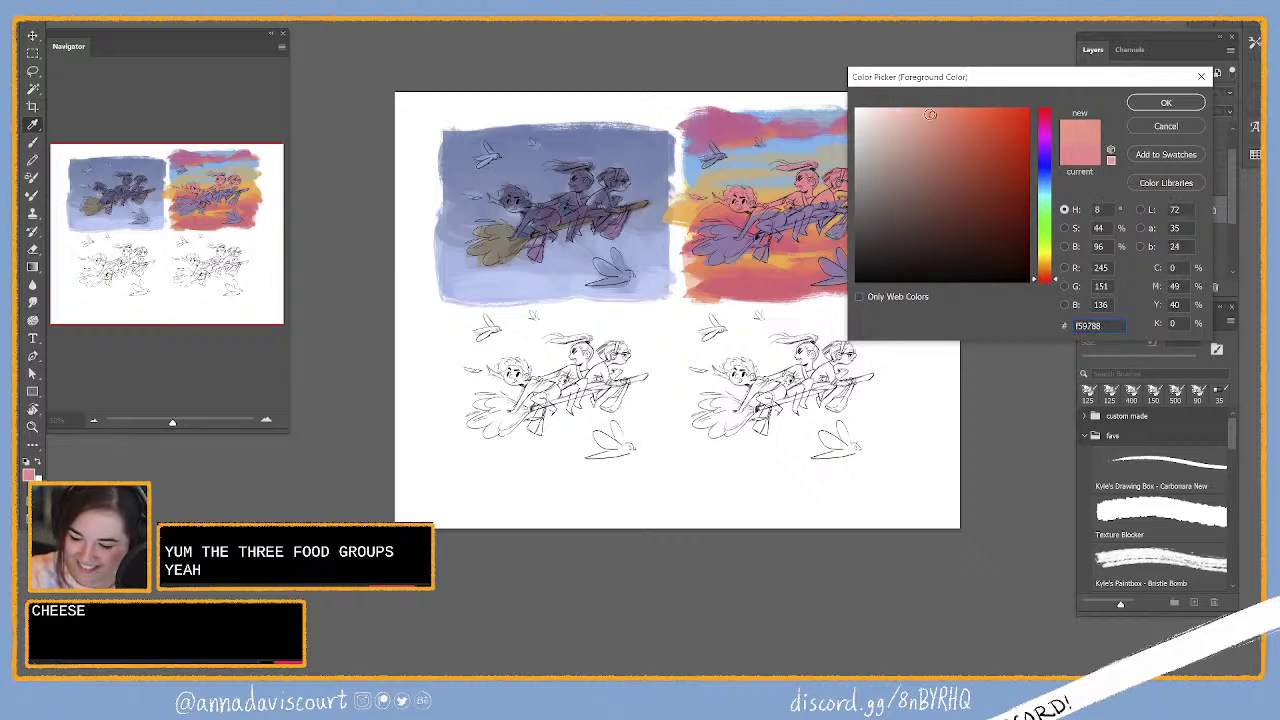
{"action": "left_click", "coordinate": [927, 110]}
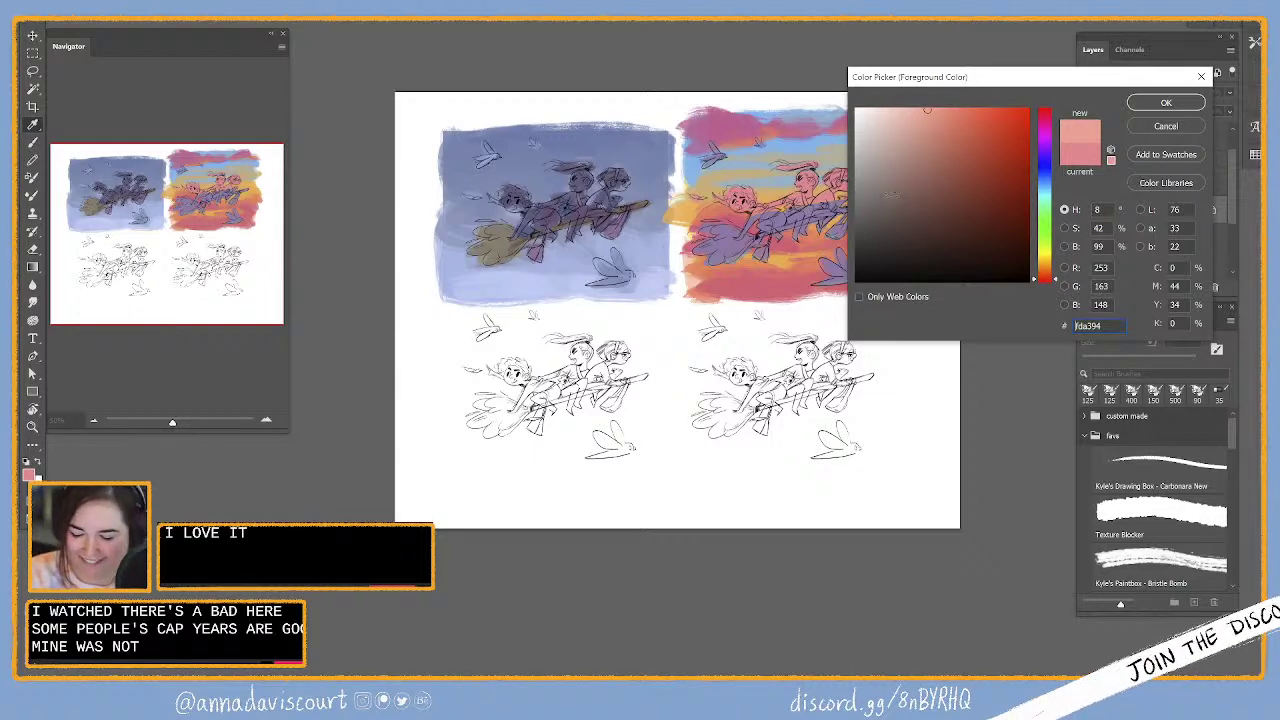
{"action": "key", "text": "Return"}
{"action": "left_click", "coordinate": [28, 470]}
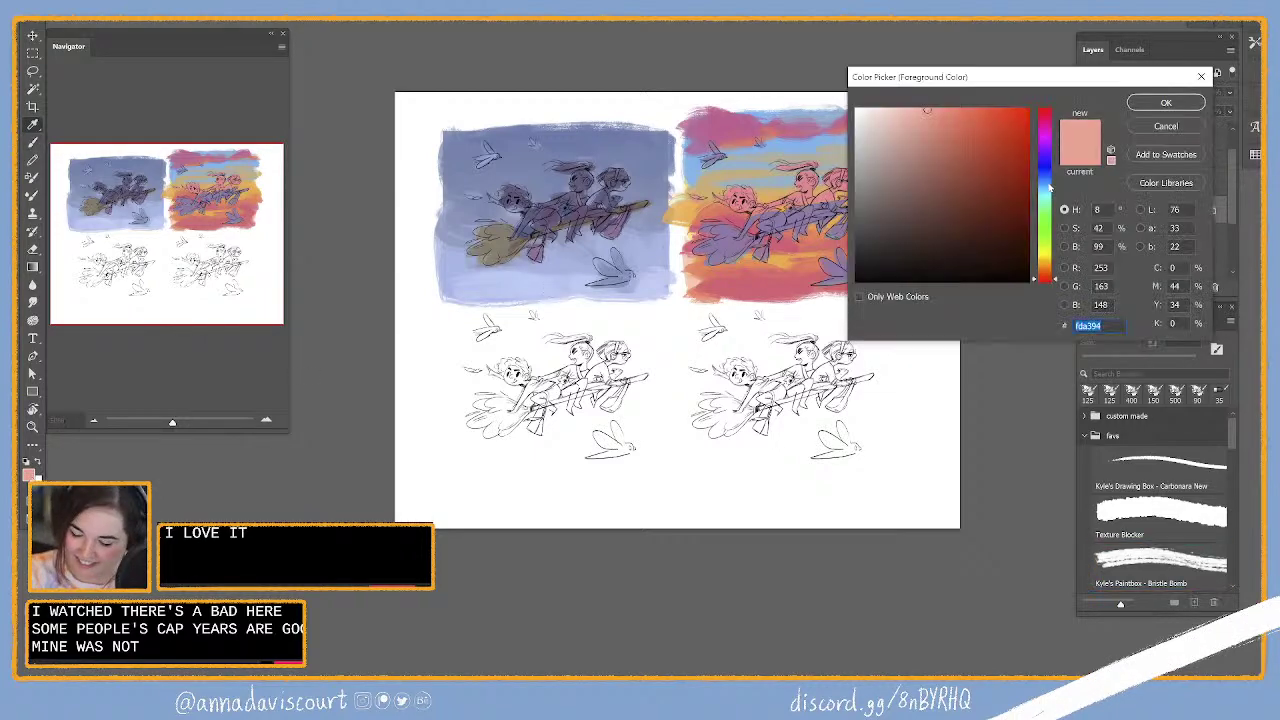
{"action": "left_click", "coordinate": [945, 107]}
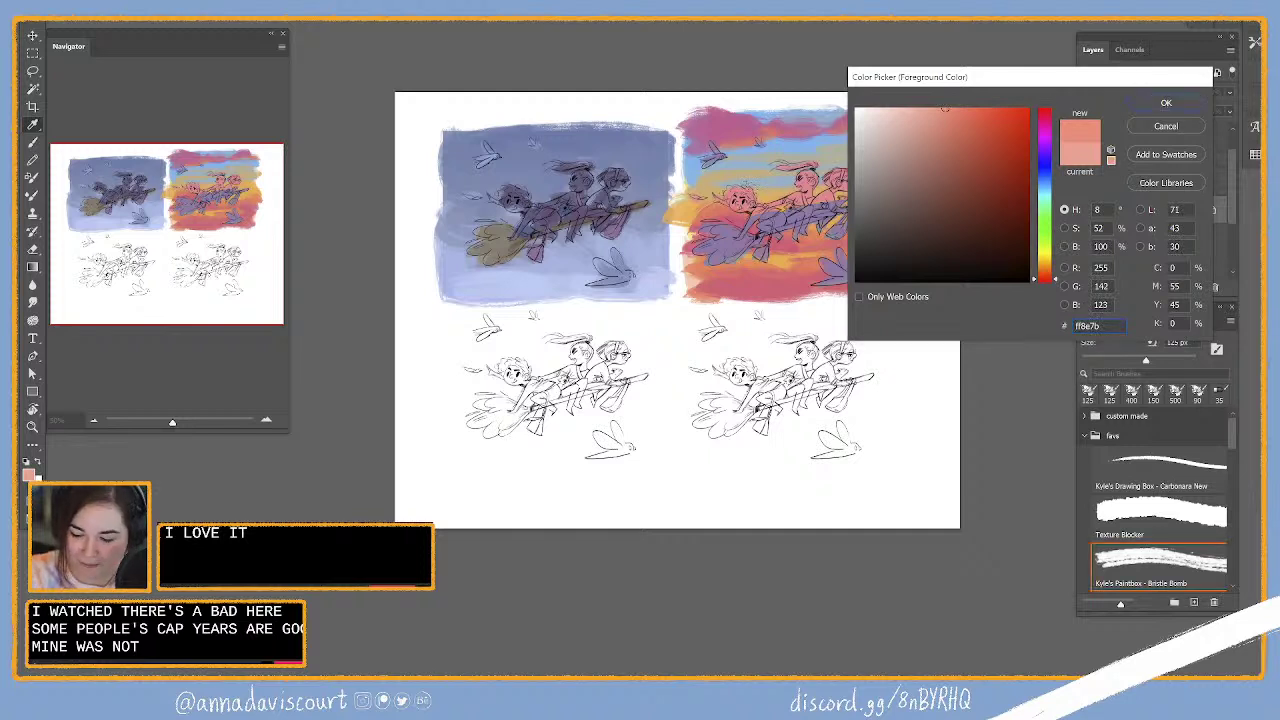
{"action": "key", "text": "Return"}
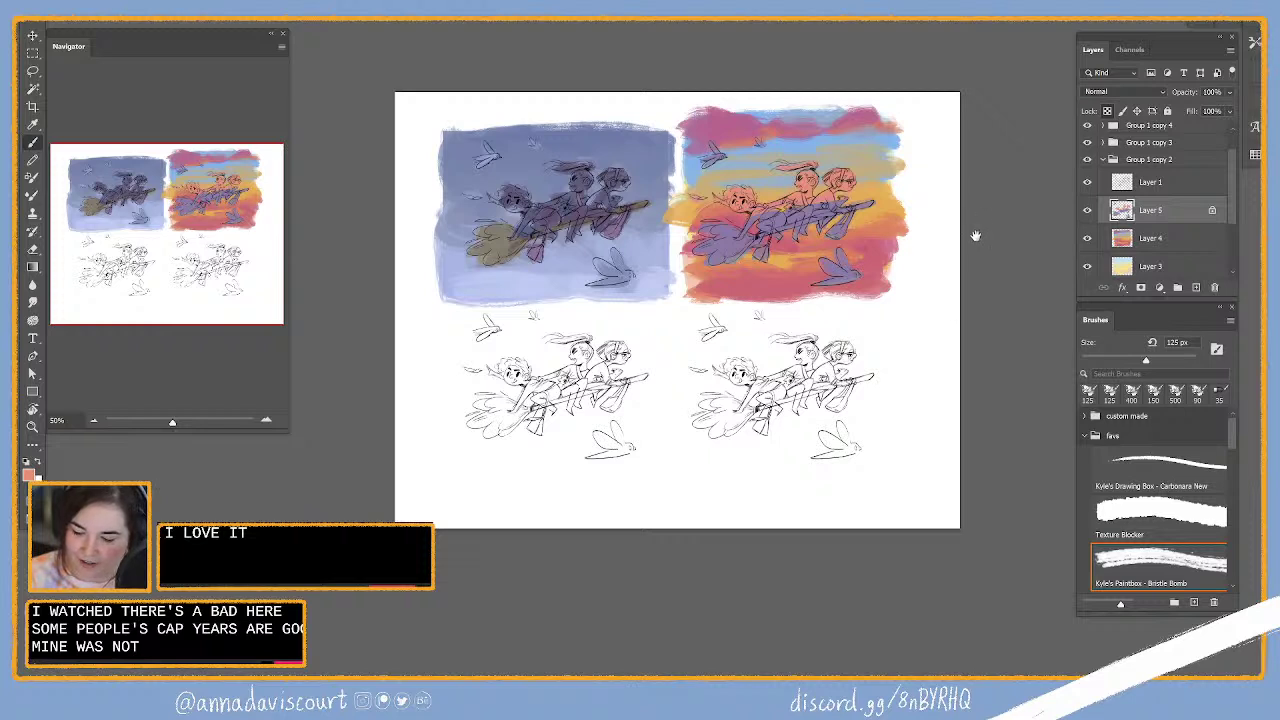
Step: Collapse Group 1 copy 2 and add a new layer beneath Layer 1 in Group 1 copy 3
{"action": "left_click_drag", "start_coordinate": [974, 236], "coordinate": [994, 224]}
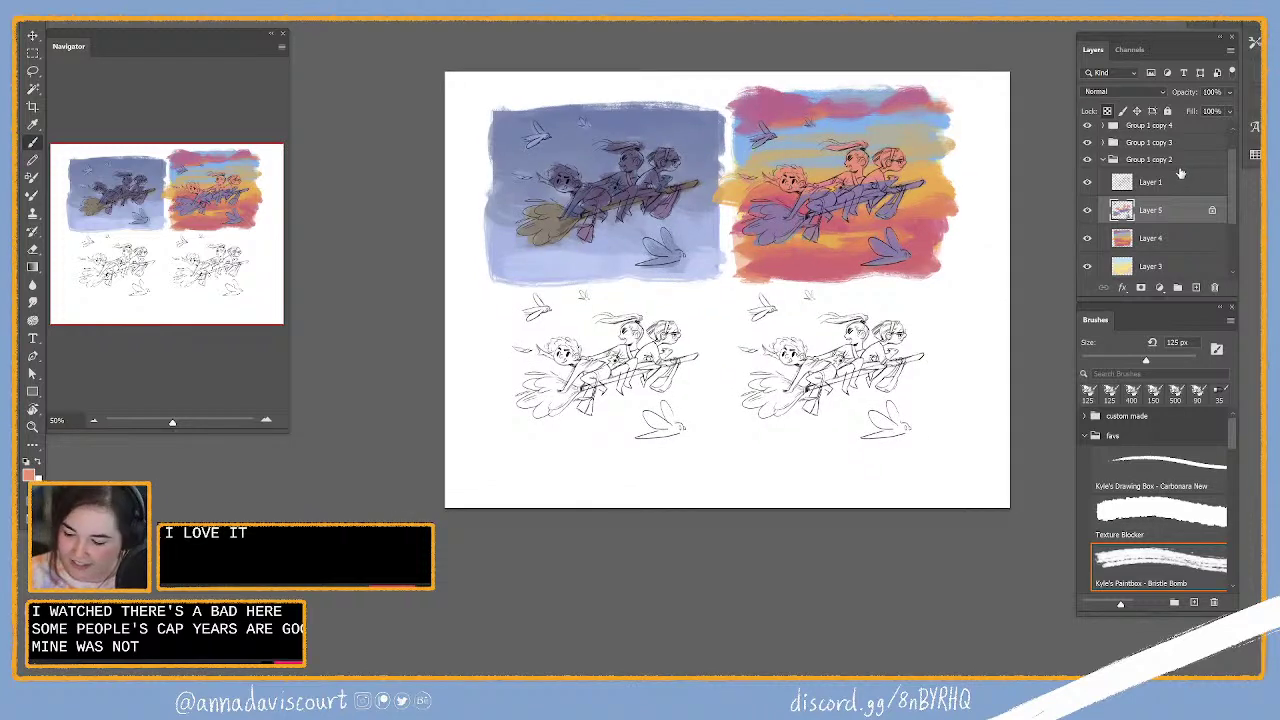
{"action": "left_click", "coordinate": [1104, 160]}
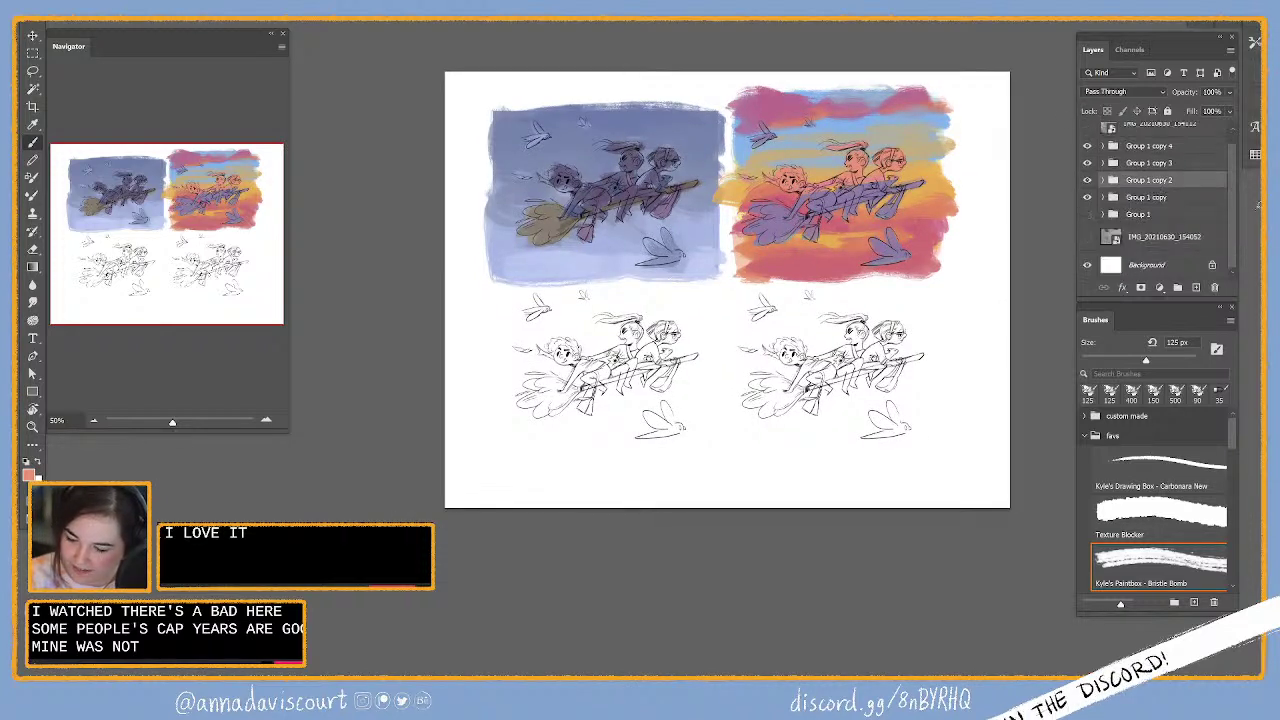
{"action": "key", "text": "alt+bracketright"}
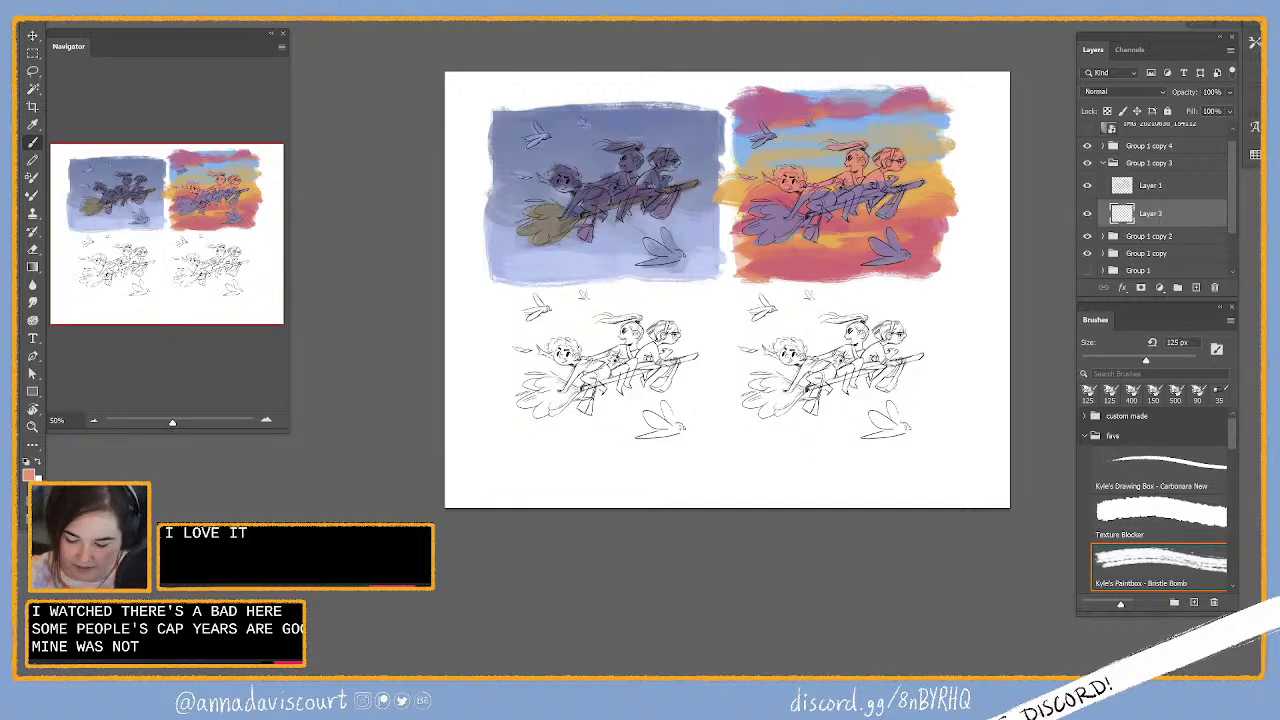
Step: Switch to the browser and look through the "sunrise in the clouds" image results for colour reference, returning to Photoshop when done
{"action": "key", "text": "alt+Tab"}
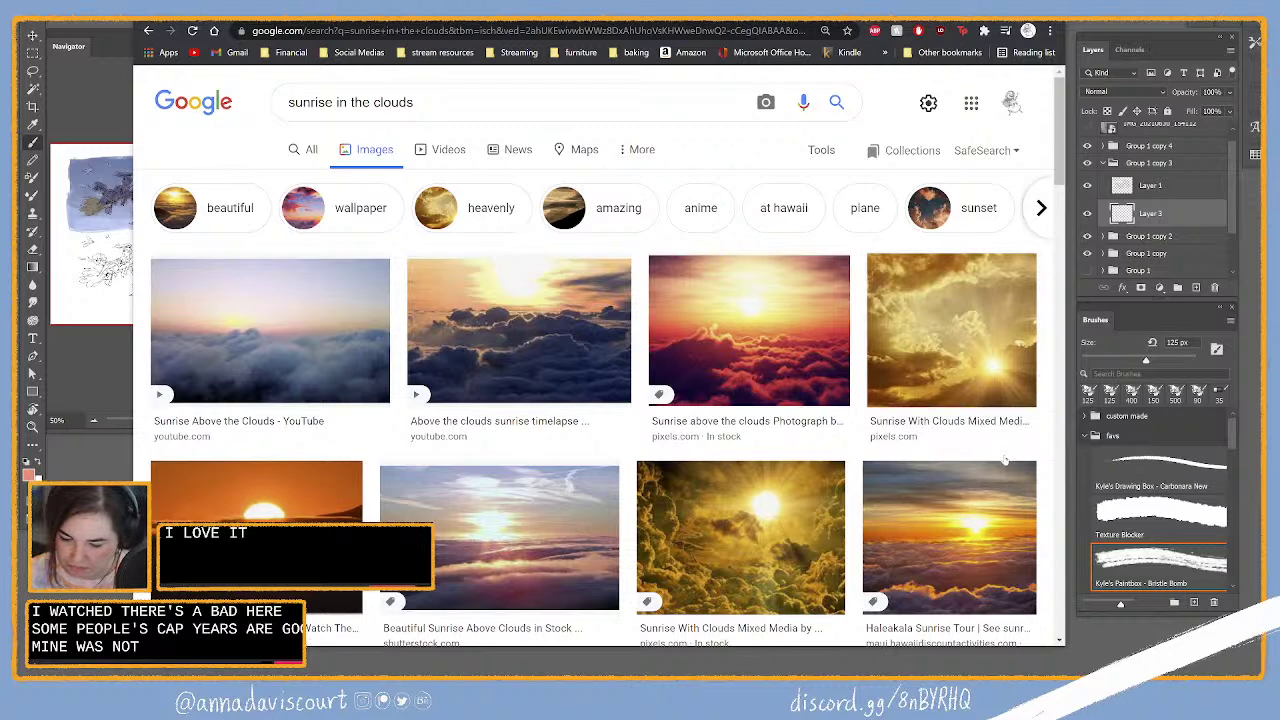
{"action": "scroll", "coordinate": [1005, 459], "scroll_direction": "down", "scroll_amount": 2}
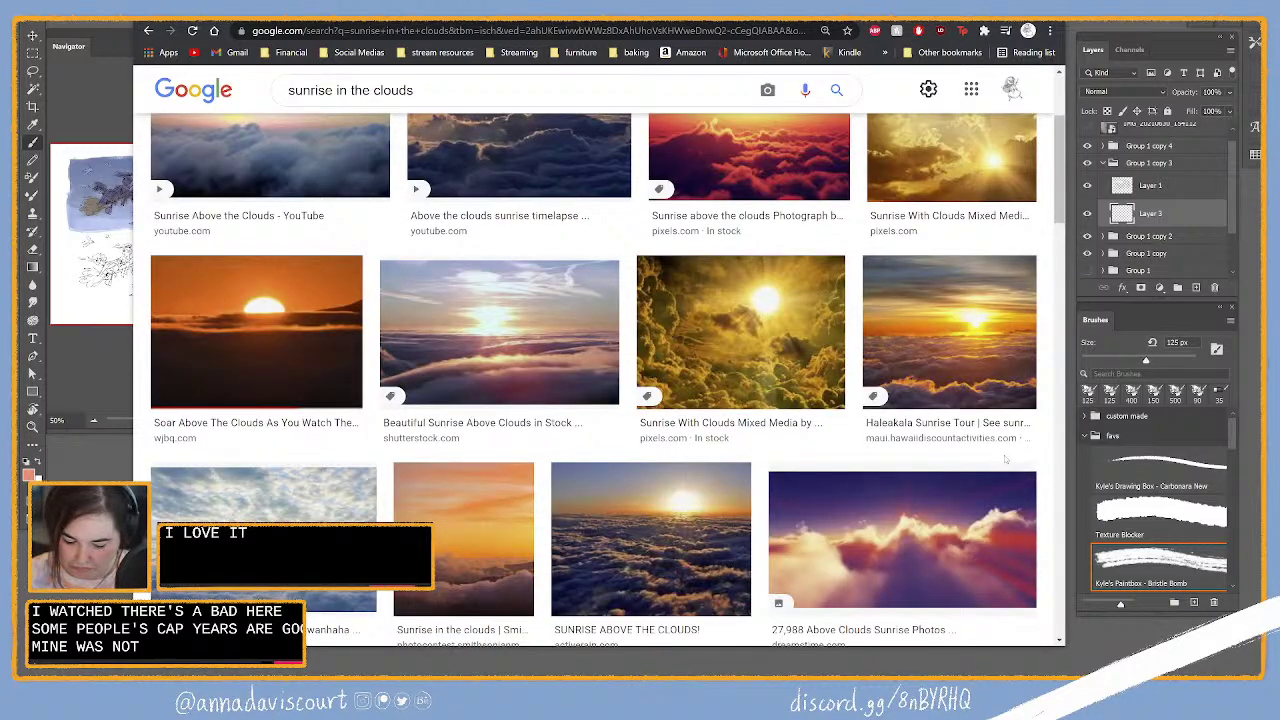
{"action": "scroll", "coordinate": [1005, 459], "scroll_direction": "down", "scroll_amount": 1}
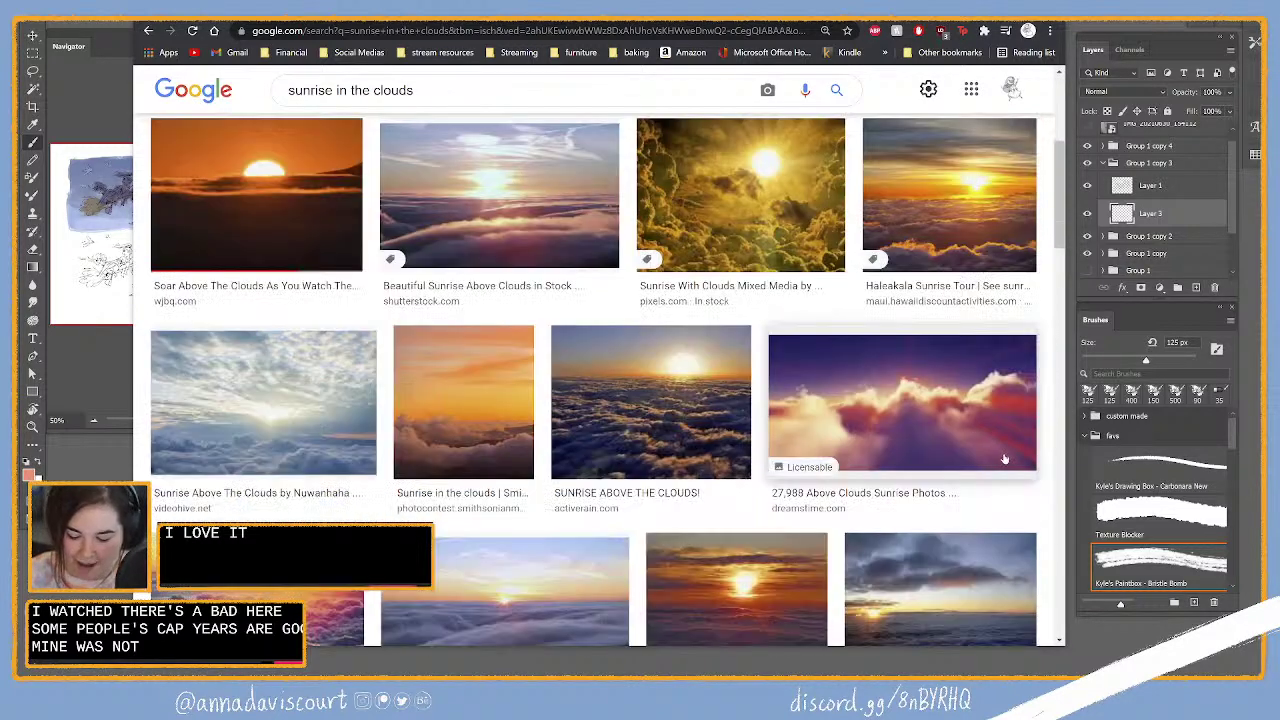
{"action": "scroll", "coordinate": [1005, 459], "scroll_direction": "down", "scroll_amount": 1}
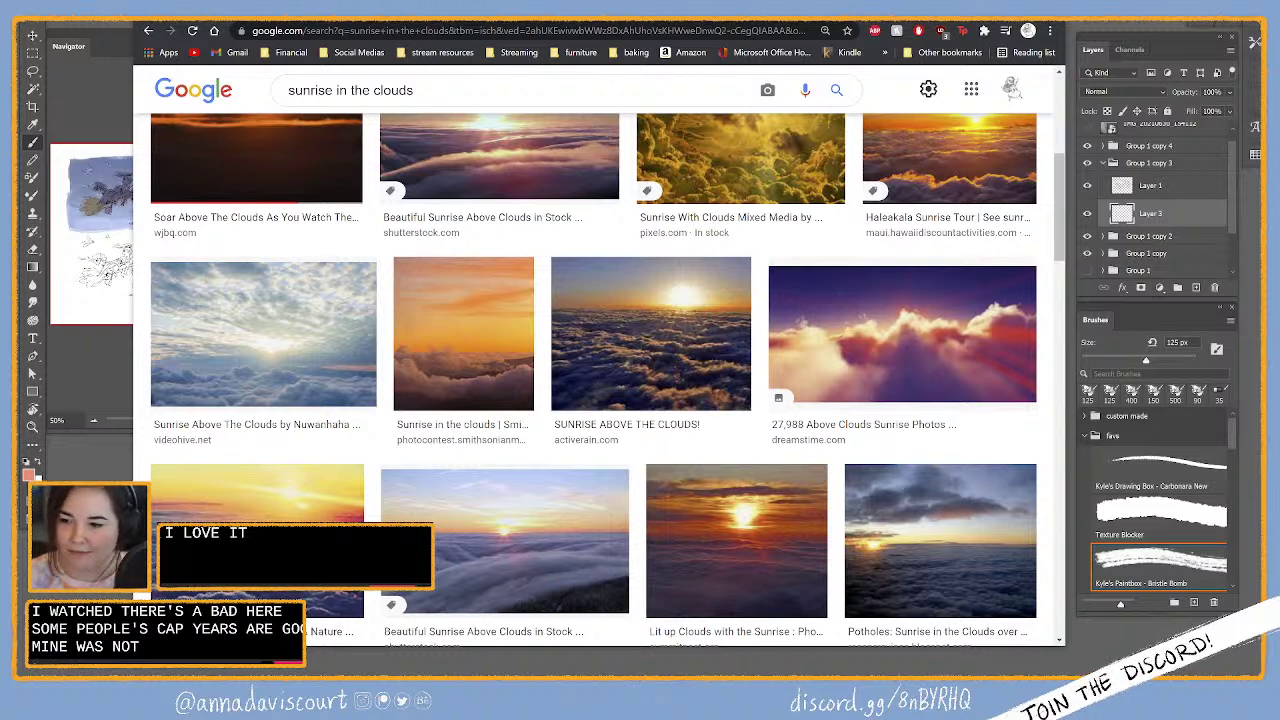
{"action": "key", "text": "alt+Tab"}
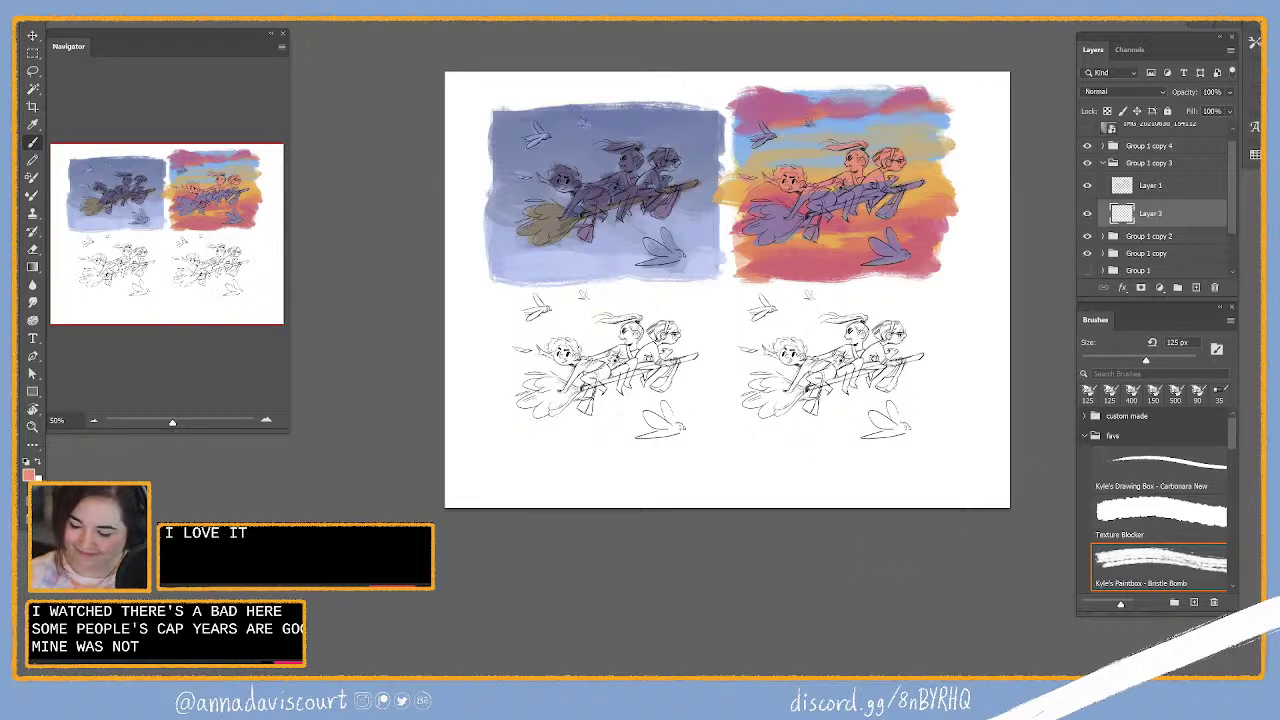
Step: Block in the lower part of the third thumbnail with pale lavender sampled from the first one and paint an orange band above it
{"action": "left_click", "coordinate": [705, 261], "text": "alt"}
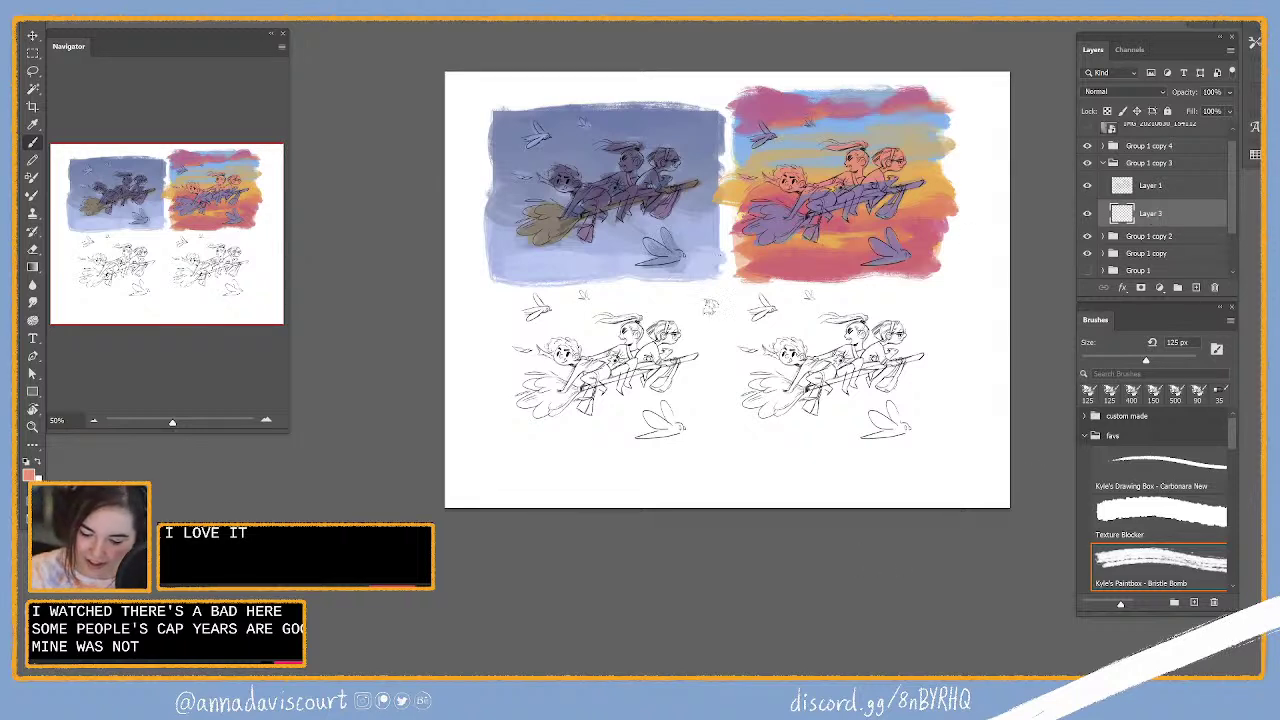
{"action": "mouse_move", "coordinate": [520, 389]}
{"action": "left_mouse_down"}
{"action": "mouse_move", "coordinate": [502, 391]}
{"action": "mouse_move", "coordinate": [590, 383]}
{"action": "mouse_move", "coordinate": [649, 401]}
{"action": "mouse_move", "coordinate": [624, 403]}
{"action": "left_mouse_up"}
{"action": "mouse_move", "coordinate": [559, 427]}
{"action": "left_mouse_down"}
{"action": "mouse_move", "coordinate": [642, 437]}
{"action": "mouse_move", "coordinate": [497, 420]}
{"action": "left_mouse_up"}
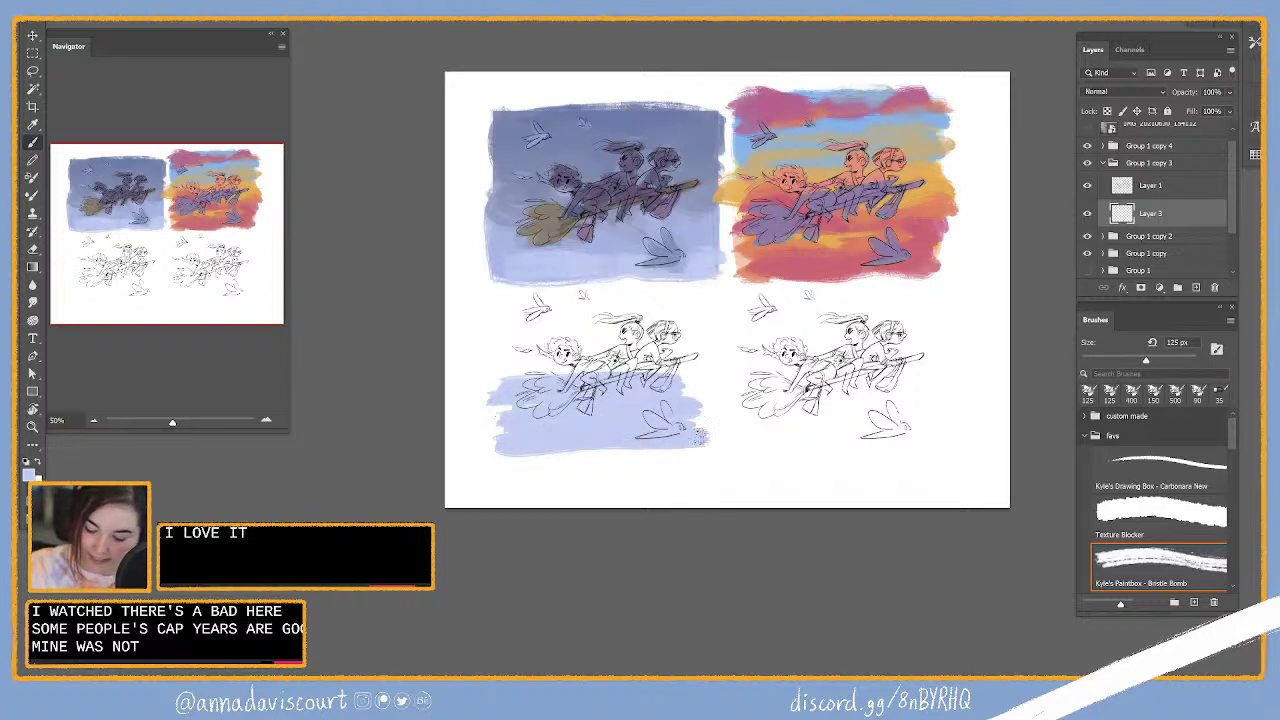
{"action": "left_click", "coordinate": [855, 232], "text": "alt"}
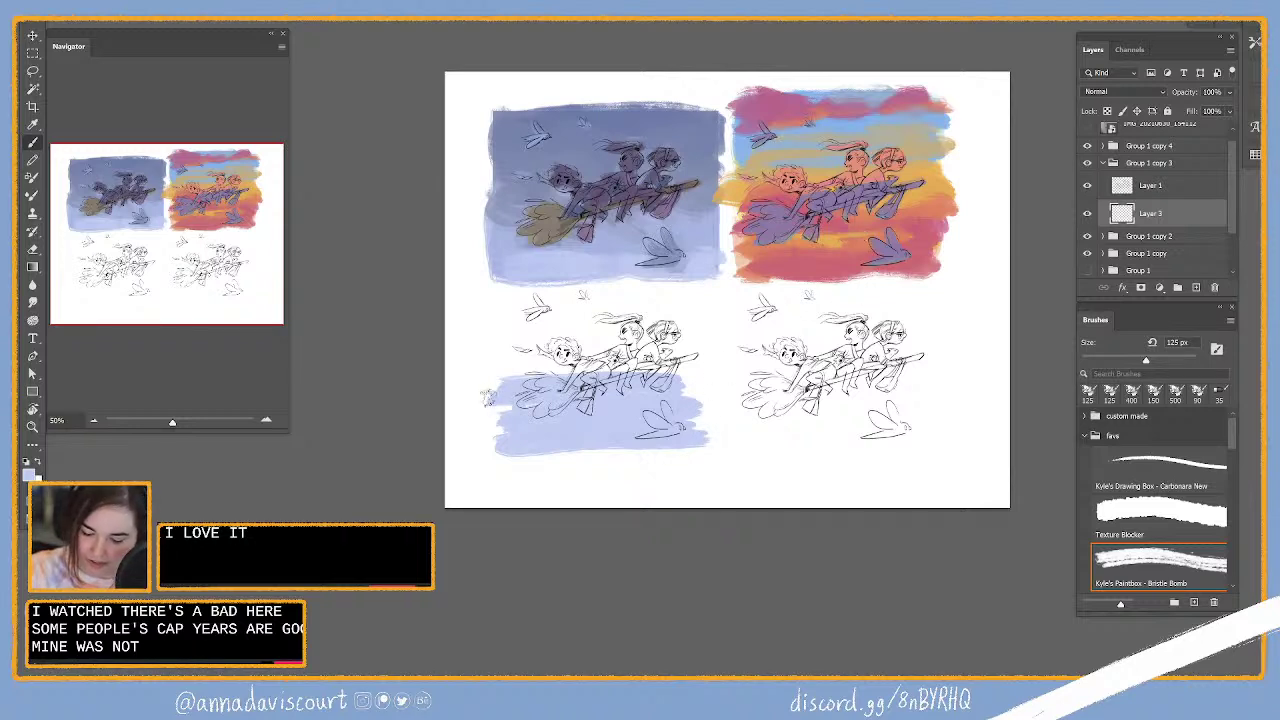
{"action": "mouse_move", "coordinate": [489, 398]}
{"action": "left_mouse_down"}
{"action": "mouse_move", "coordinate": [665, 394]}
{"action": "mouse_move", "coordinate": [715, 380]}
{"action": "left_mouse_up"}
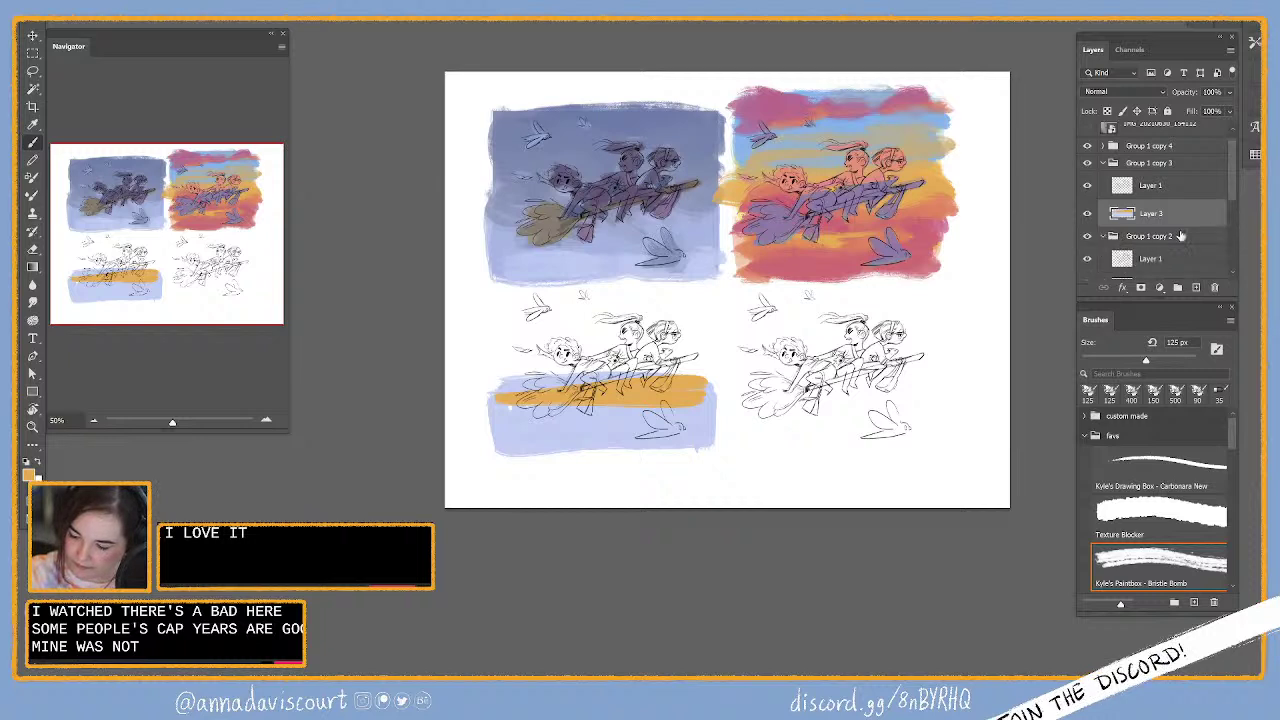
Step: Fill the third thumbnail's sky with pale yellow sampled from the second one's background, temporarily hiding Layer 4 of Group 1 copy 2
{"action": "left_click", "coordinate": [1104, 236]}
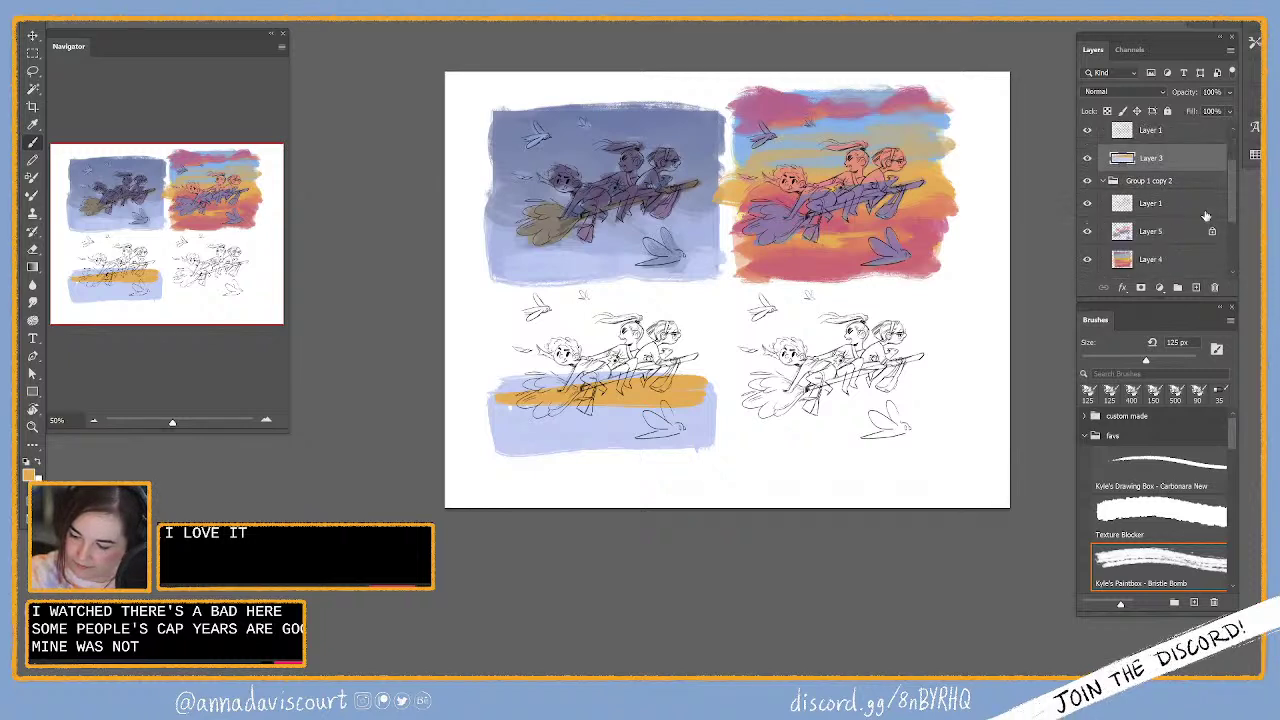
{"action": "left_click", "coordinate": [1088, 259]}
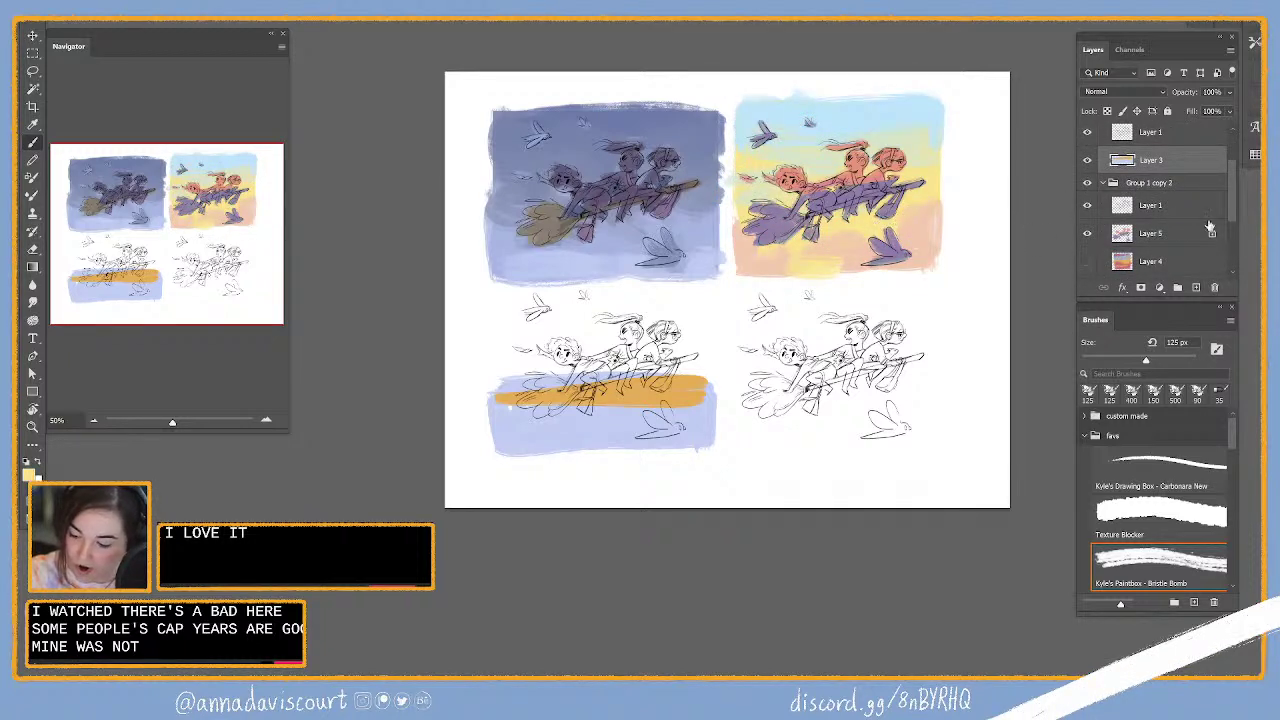
{"action": "left_click", "coordinate": [1088, 260]}
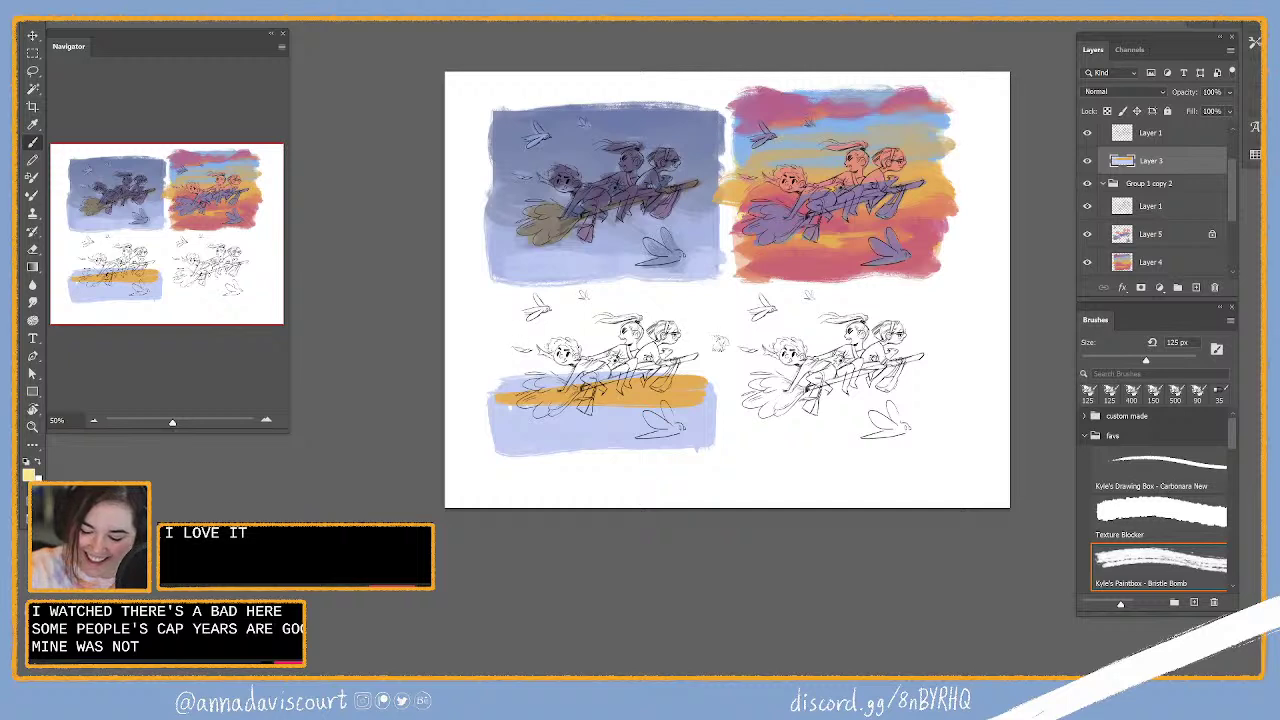
{"action": "mouse_move", "coordinate": [720, 343]}
{"action": "left_mouse_down"}
{"action": "mouse_move", "coordinate": [494, 378]}
{"action": "mouse_move", "coordinate": [498, 299]}
{"action": "mouse_move", "coordinate": [728, 301]}
{"action": "mouse_move", "coordinate": [584, 333]}
{"action": "mouse_move", "coordinate": [563, 350]}
{"action": "mouse_move", "coordinate": [642, 312]}
{"action": "left_mouse_up"}
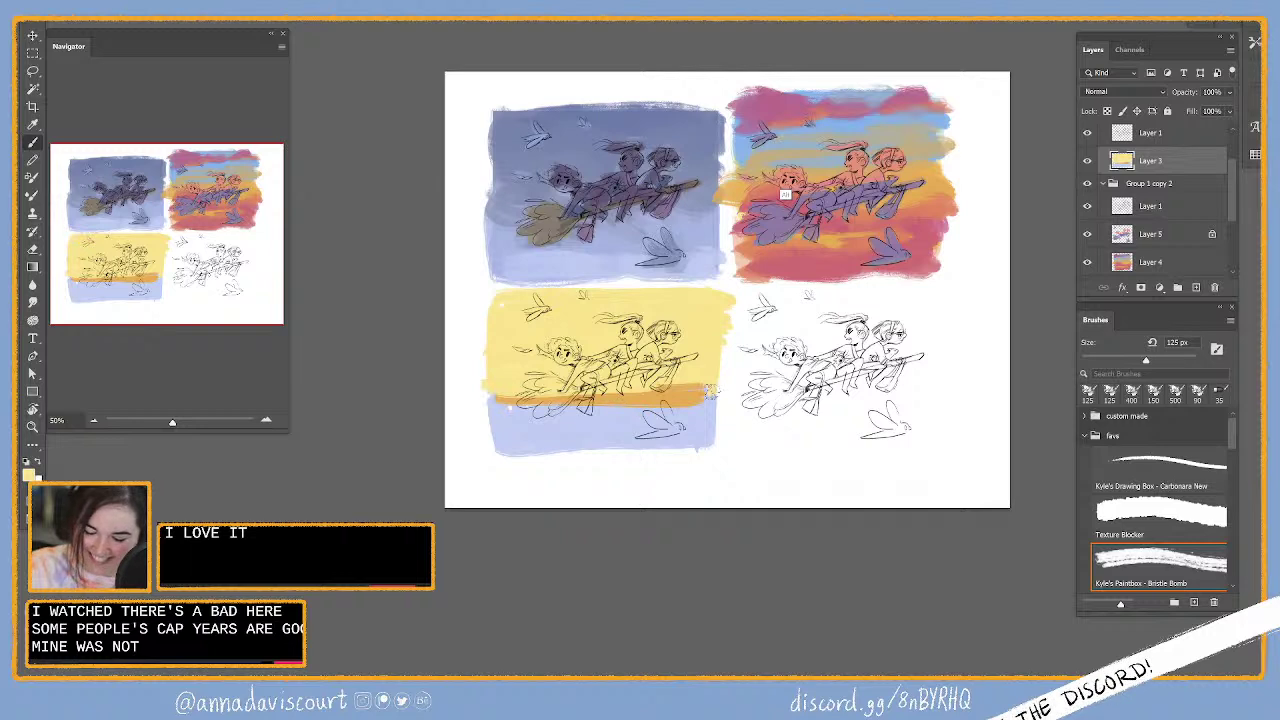
Step: Streak the third thumbnail's orange horizon band with coral sampled from the second thumbnail and a lighter orange along its edges
{"action": "left_click", "coordinate": [785, 194], "text": "alt"}
{"action": "left_click_drag", "start_coordinate": [516, 394], "coordinate": [716, 394]}
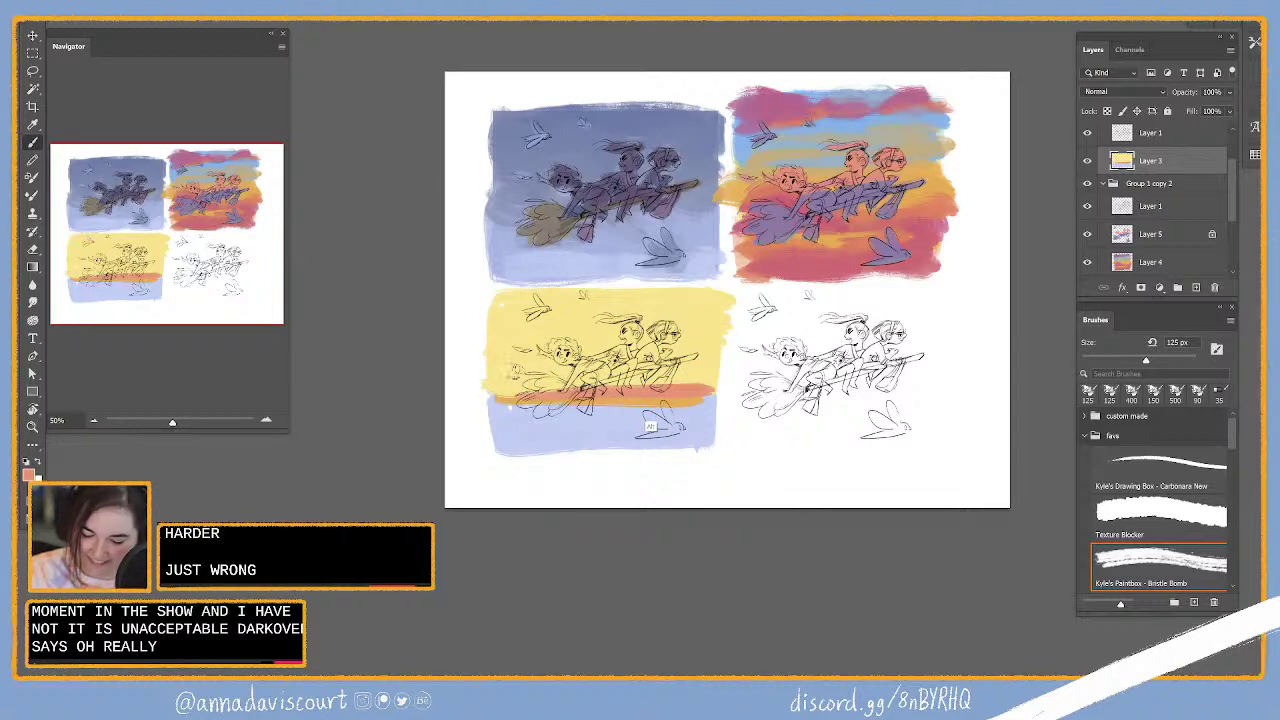
{"action": "left_click_drag", "start_coordinate": [702, 390], "coordinate": [478, 392]}
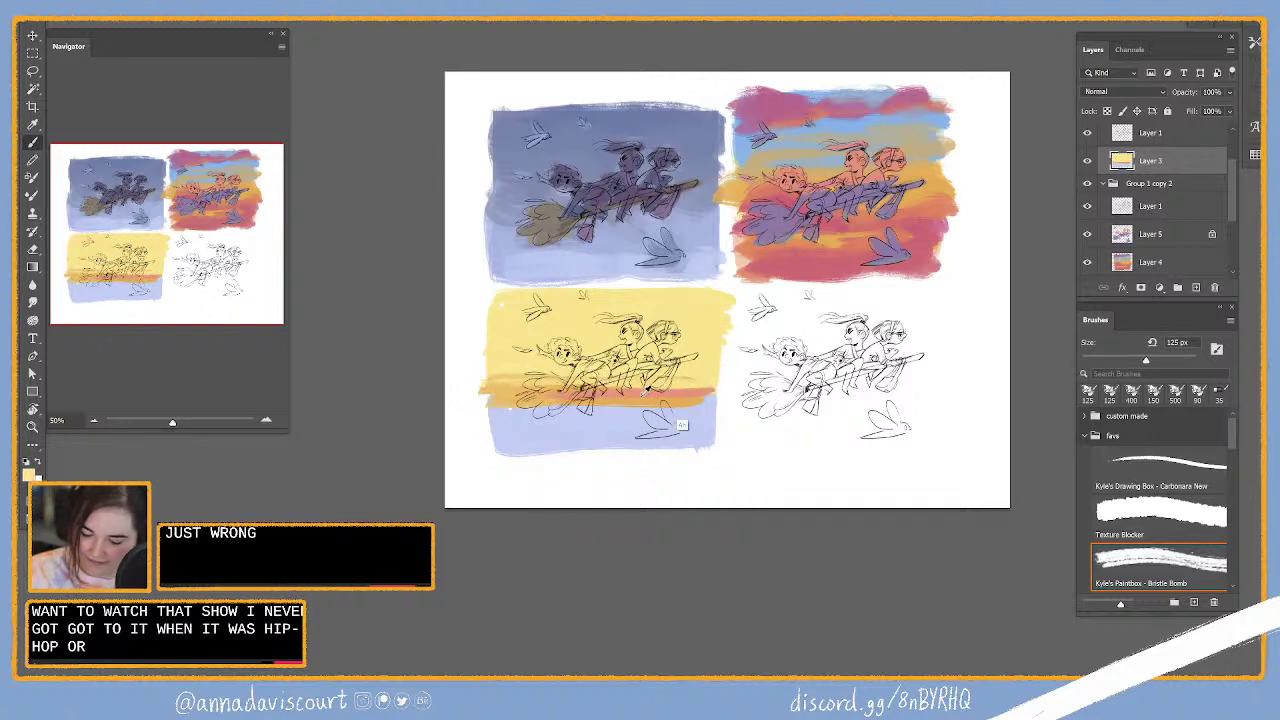
{"action": "left_click_drag", "start_coordinate": [681, 425], "coordinate": [486, 408]}
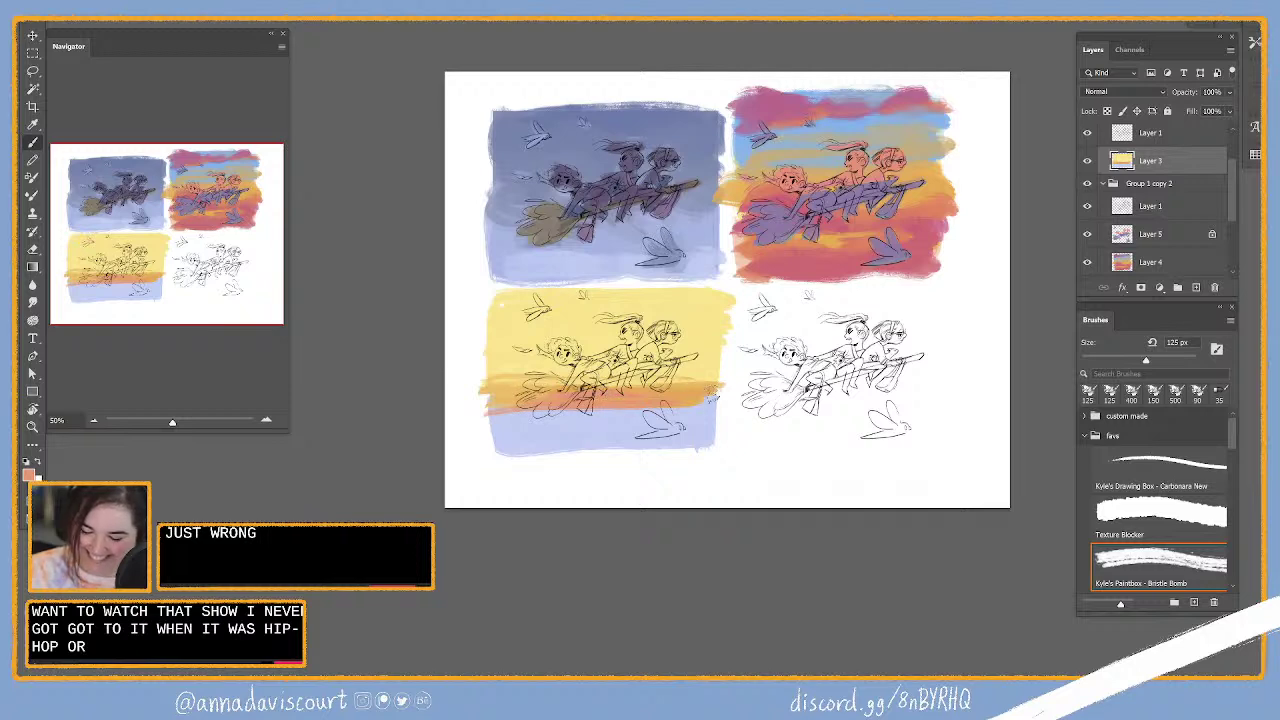
Step: Break up the horizon band's edges in the third thumbnail with thin streaks of sampled orange and lavender
{"action": "left_click", "coordinate": [713, 400], "text": "alt"}
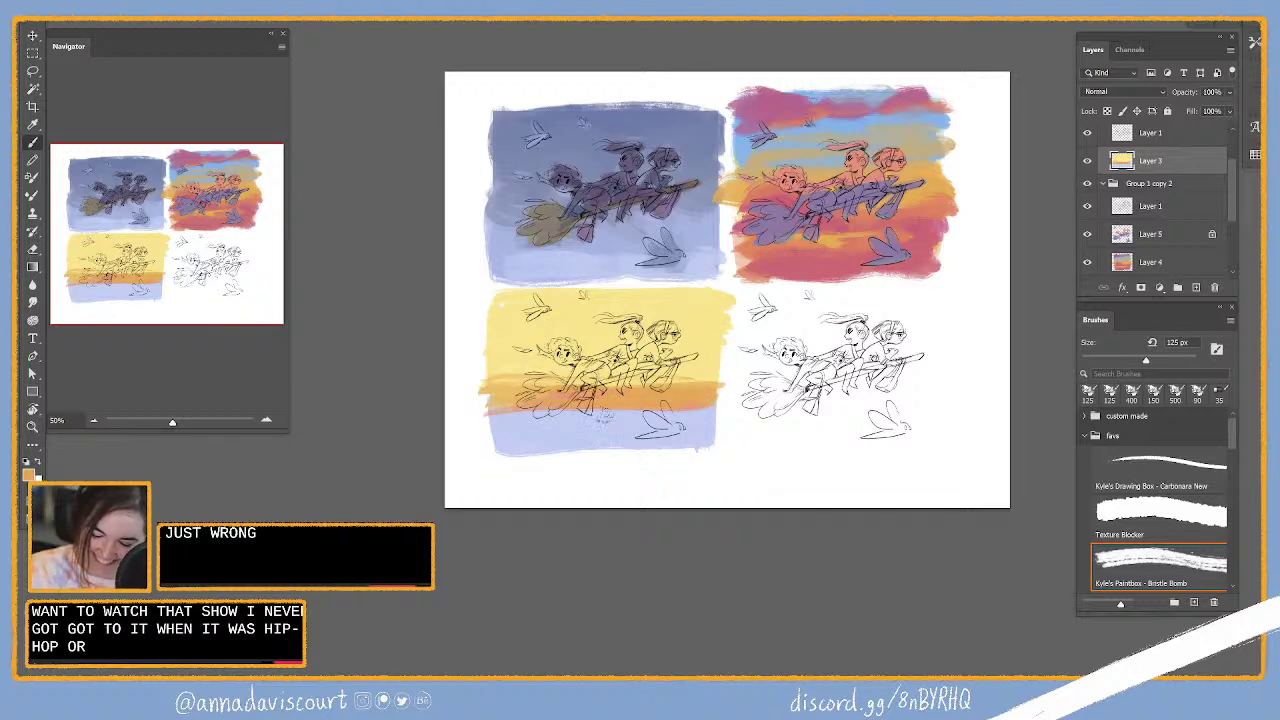
{"action": "left_click", "coordinate": [784, 450], "text": "alt"}
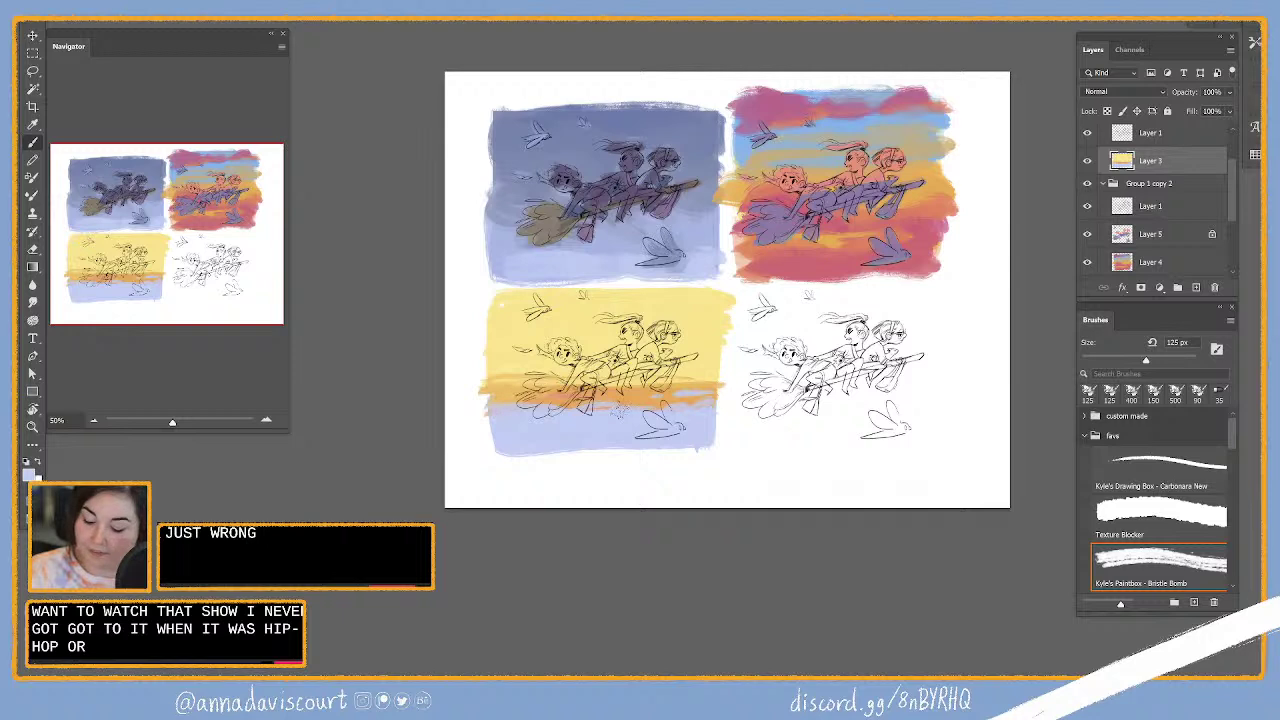
{"action": "left_click", "coordinate": [706, 405], "text": "alt"}
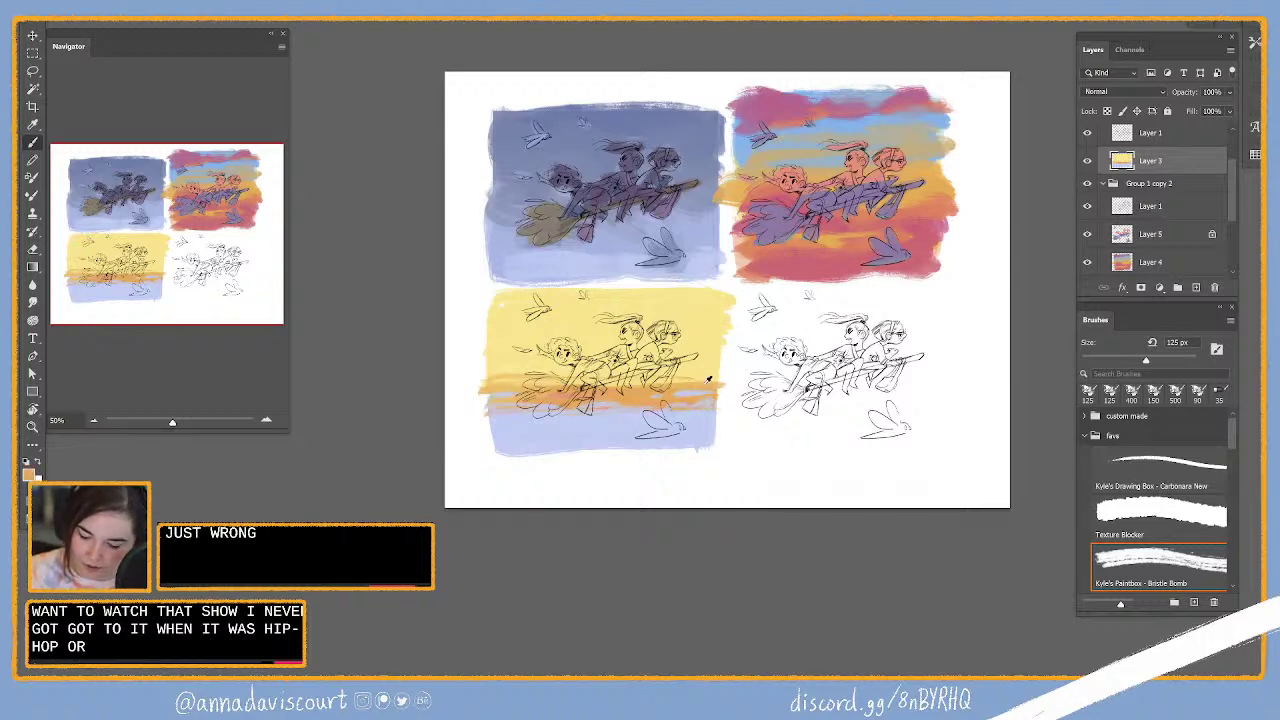
{"action": "left_click_drag", "start_coordinate": [687, 378], "coordinate": [722, 380]}
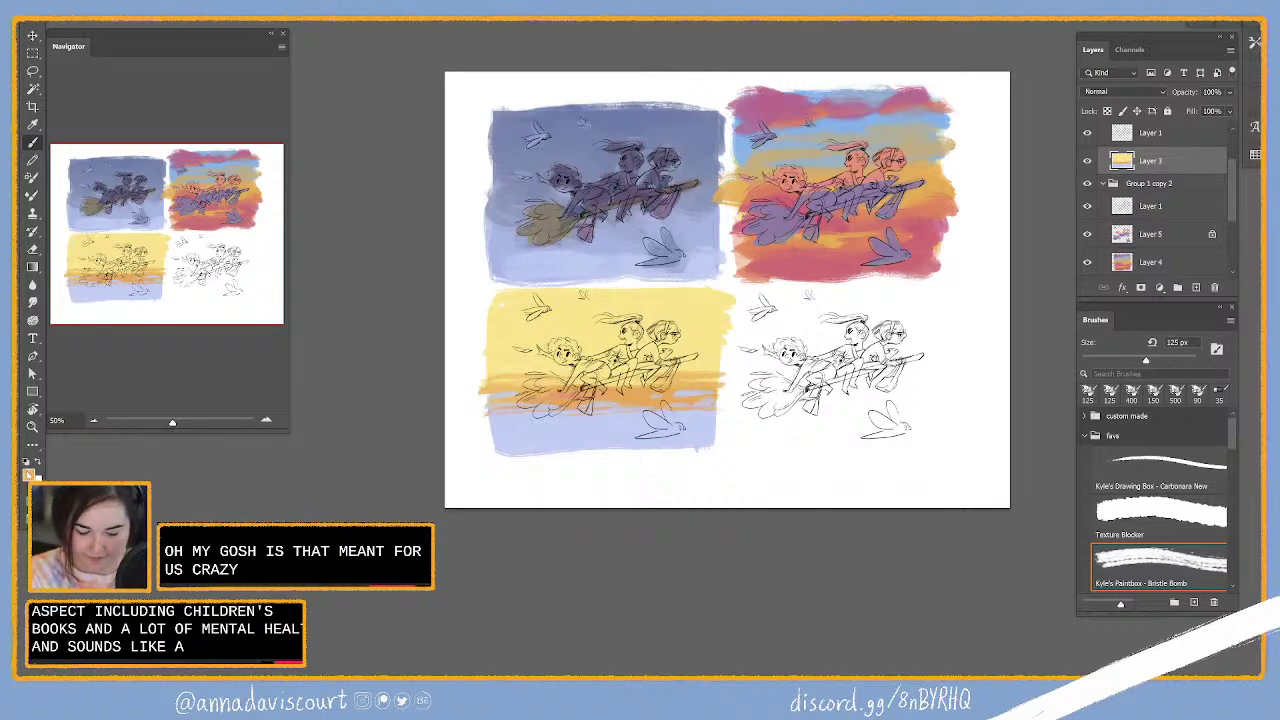
Step: Paint the third thumbnail's upper sky light blue (#a5d6ff) with a 250 px brush and blend it into the yellow below
{"action": "left_click", "coordinate": [929, 111], "text": "alt"}
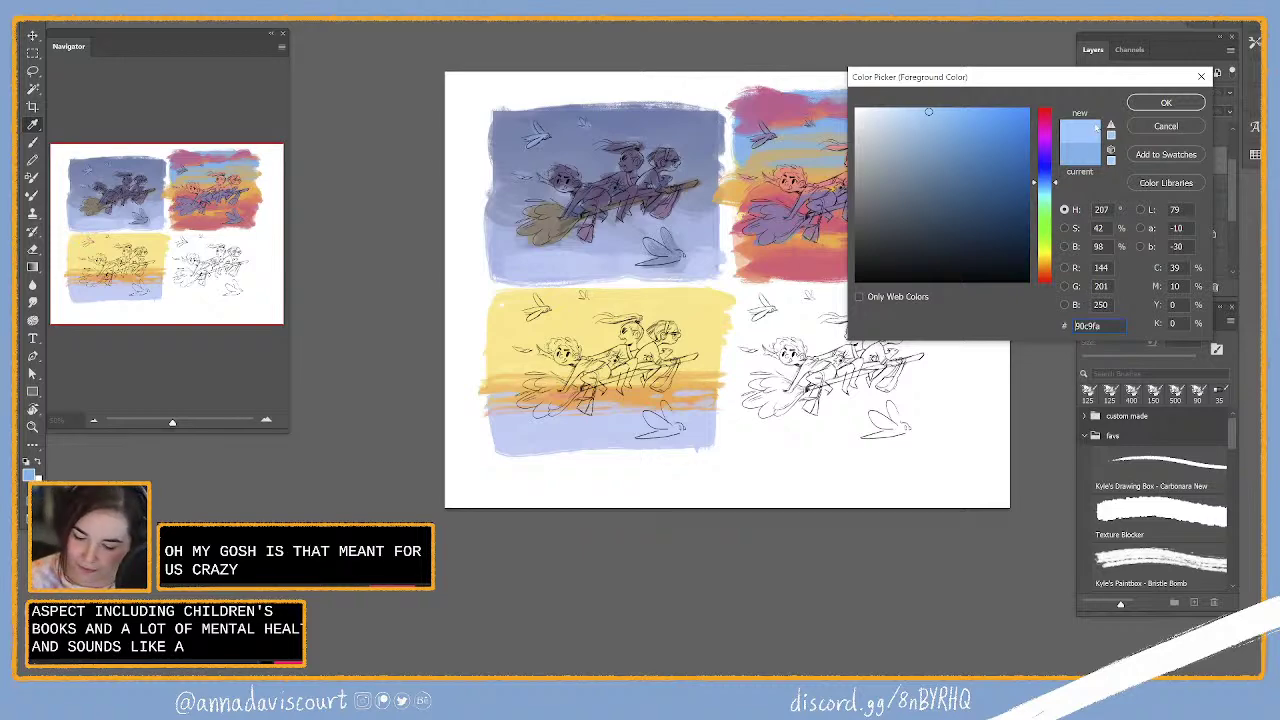
{"action": "left_click", "coordinate": [916, 109]}
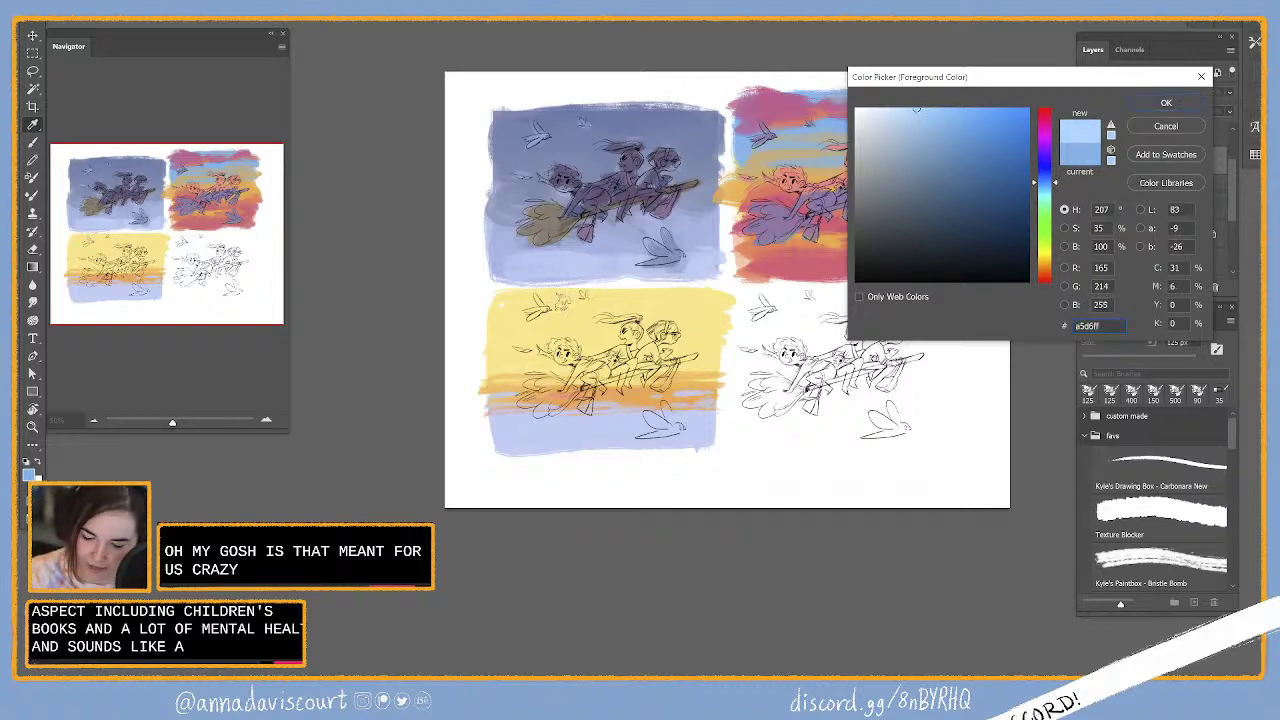
{"action": "left_click", "coordinate": [1166, 102]}
{"action": "mouse_move", "coordinate": [545, 300]}
{"action": "left_mouse_down"}
{"action": "mouse_move", "coordinate": [640, 298]}
{"action": "mouse_move", "coordinate": [535, 306]}
{"action": "mouse_move", "coordinate": [685, 296]}
{"action": "left_mouse_up"}
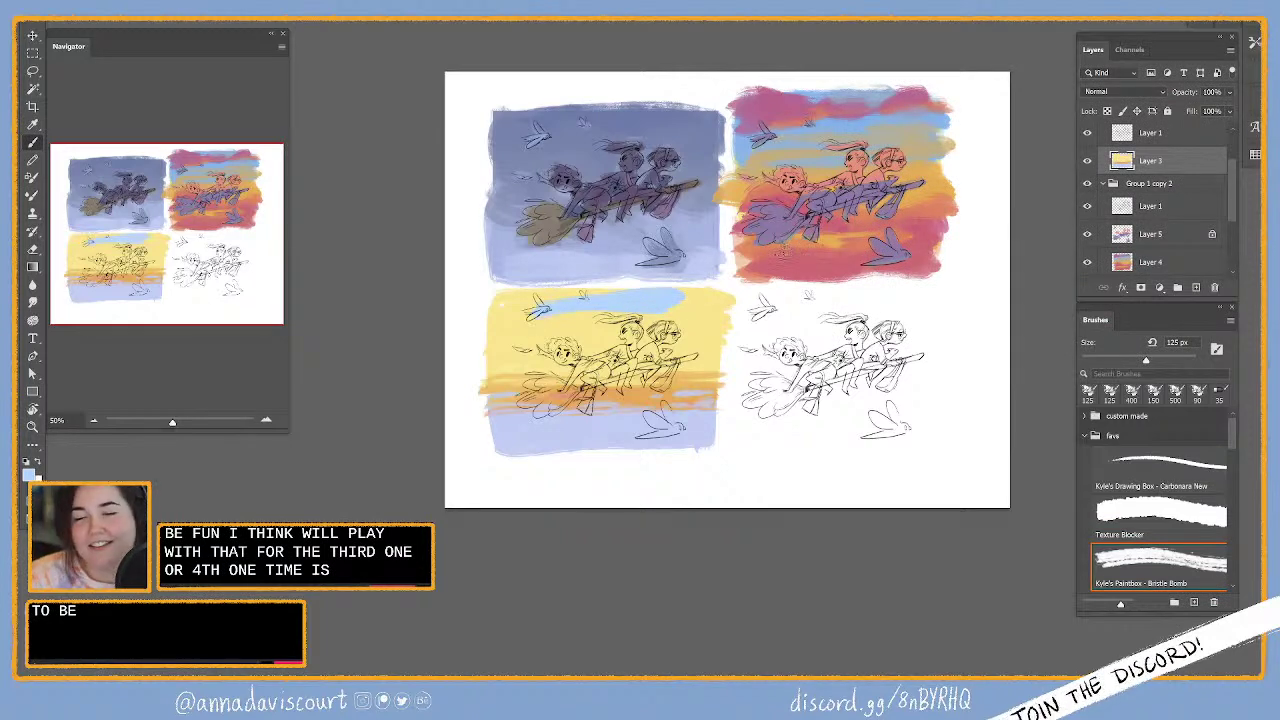
{"action": "key", "text": "ctrl+z"}
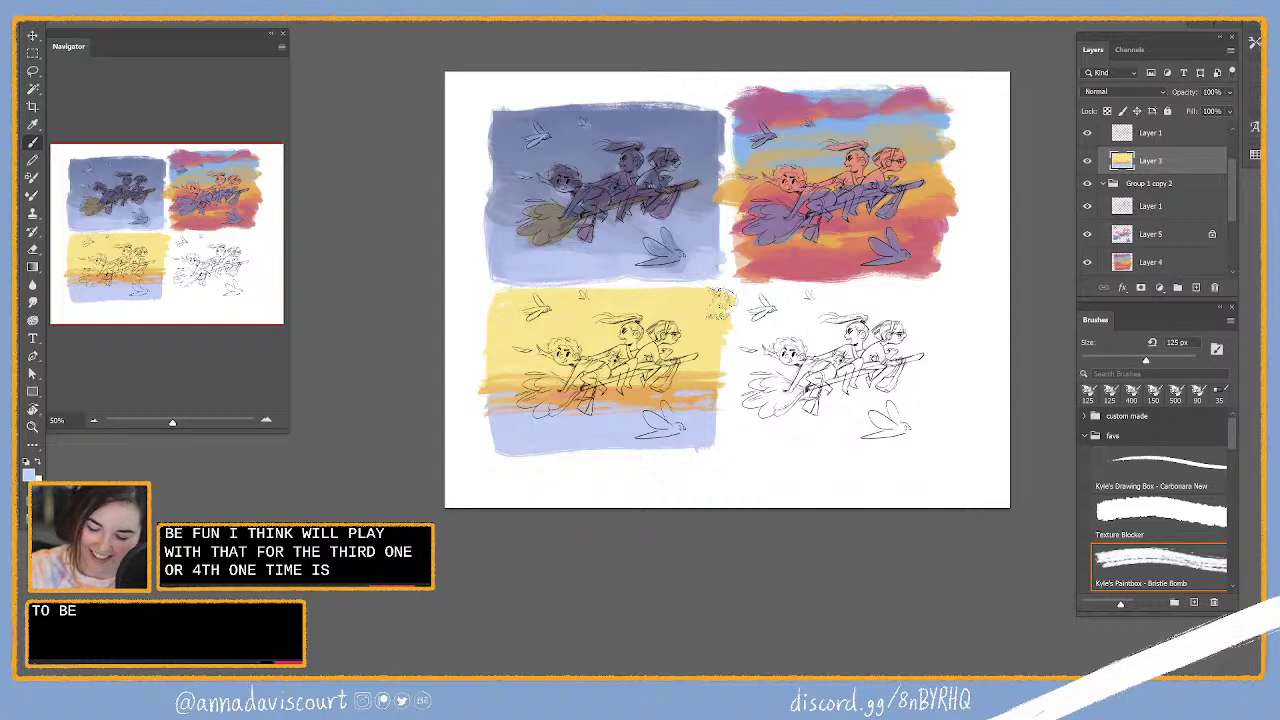
{"action": "left_click", "coordinate": [505, 328], "text": "shift"}
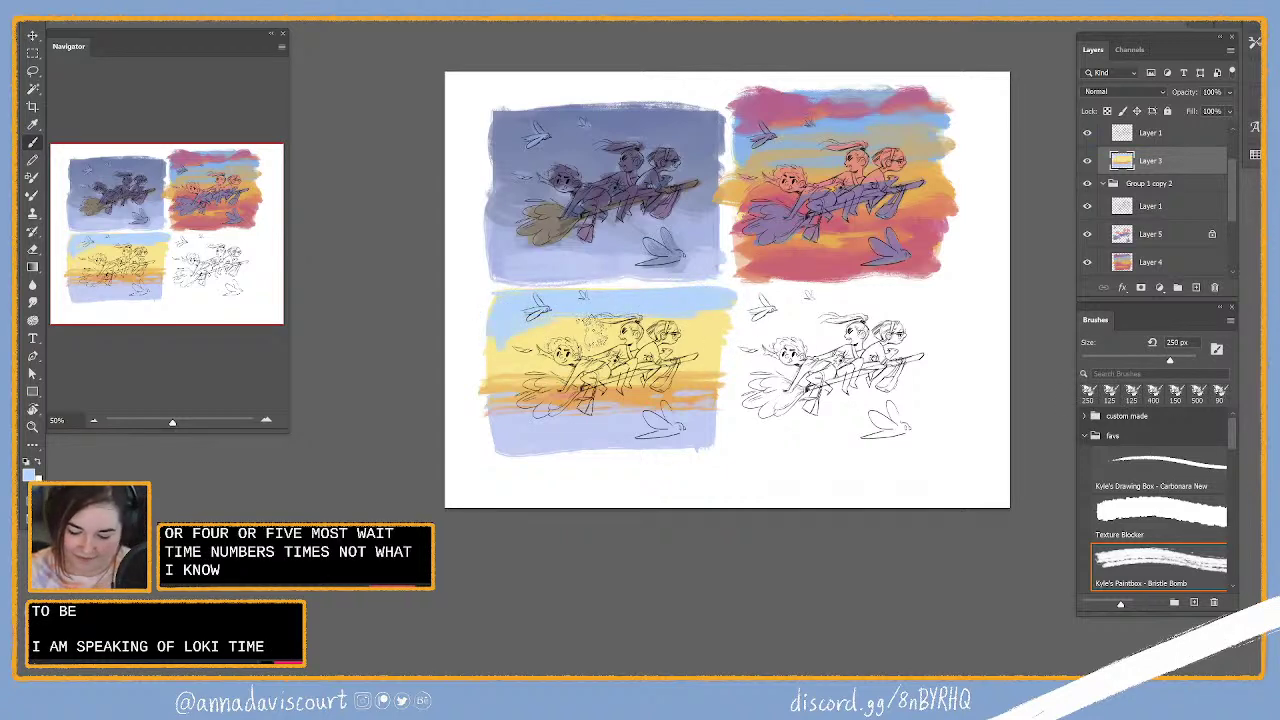
{"action": "left_click_drag", "start_coordinate": [560, 338], "coordinate": [603, 343]}
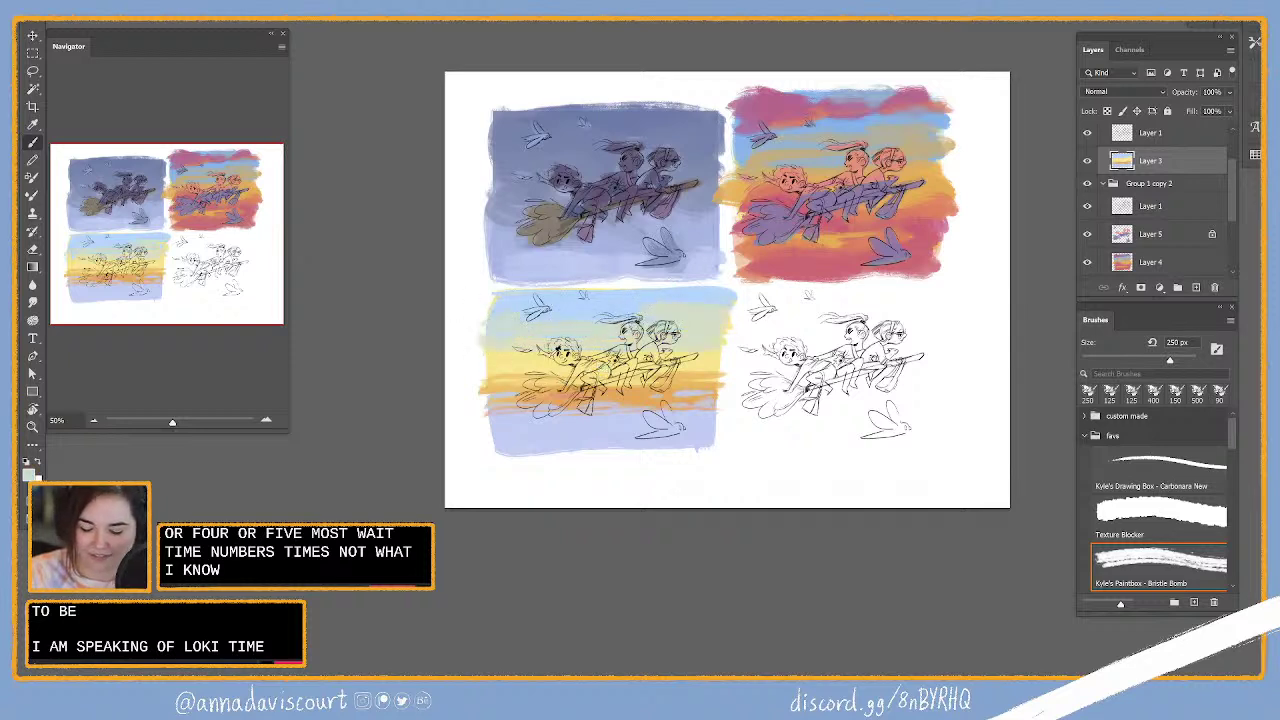
{"action": "left_click", "coordinate": [718, 342], "text": "alt"}
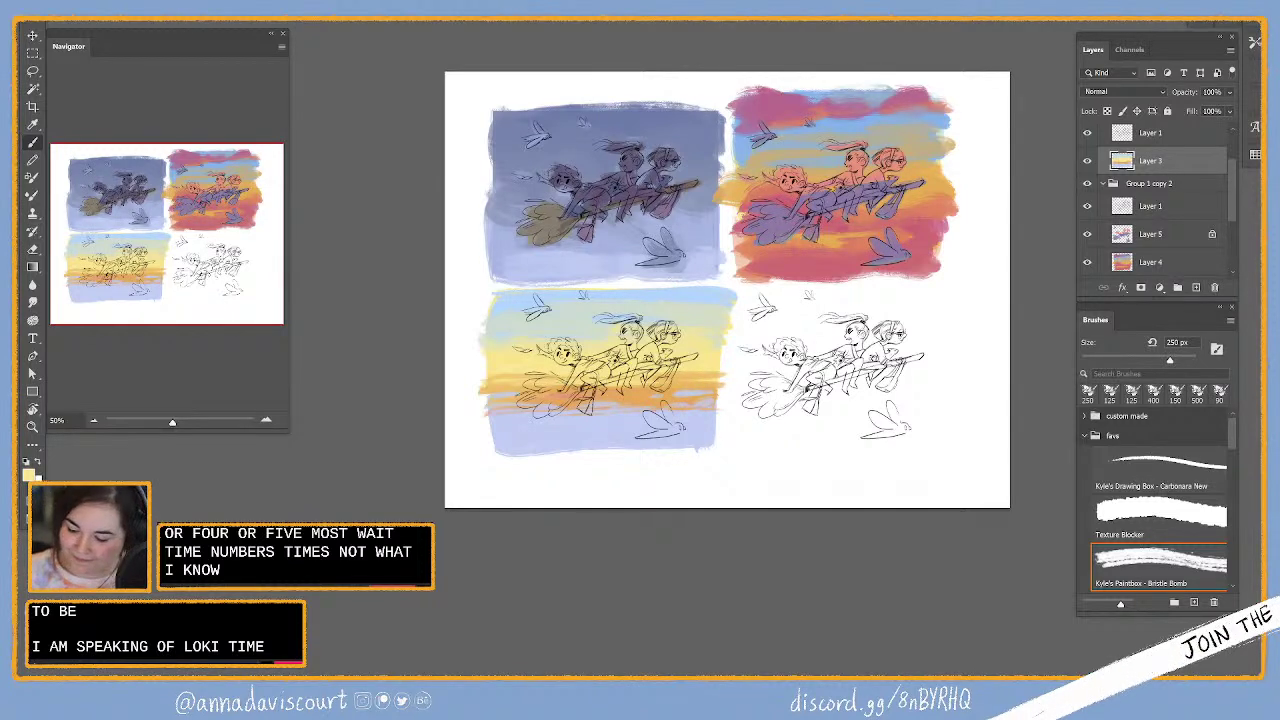
Step: Return to Layer 3, checking it by toggling its visibility, and even out the light blue along the third thumbnail's top edge
{"action": "left_click", "coordinate": [1178, 244]}
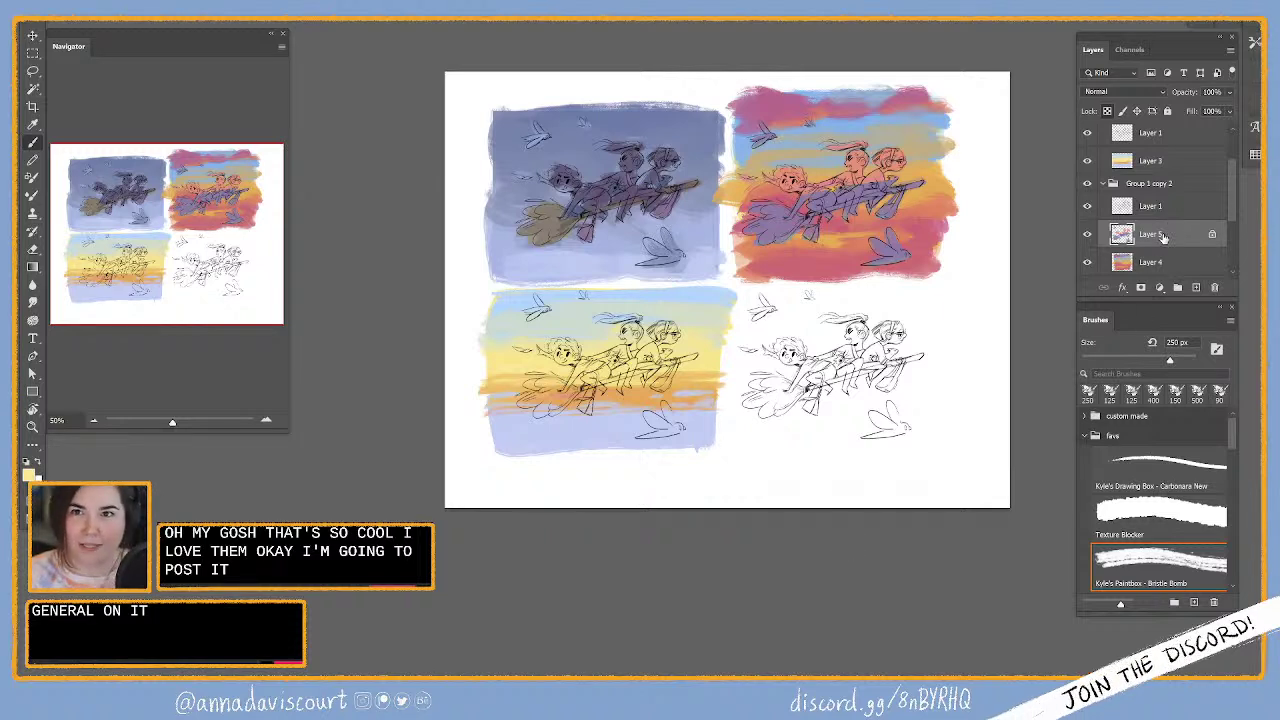
{"action": "left_click", "coordinate": [1155, 264]}
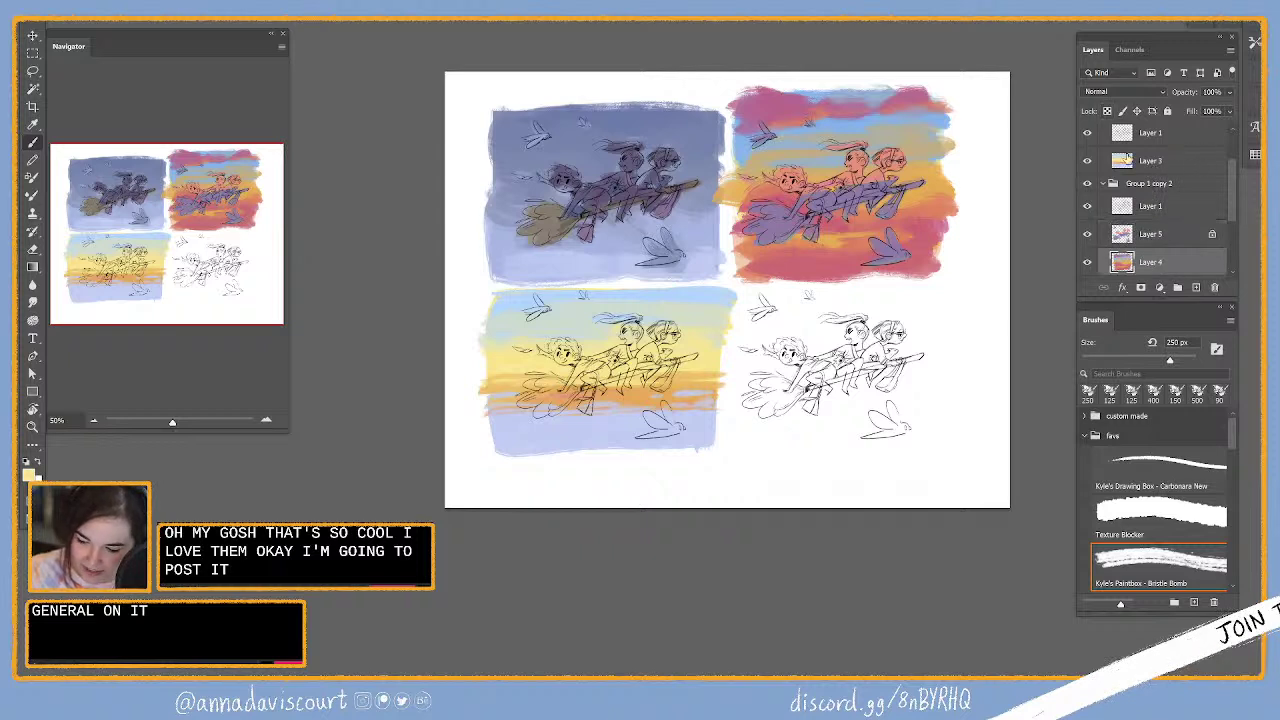
{"action": "left_click", "coordinate": [1087, 160]}
{"action": "left_click", "coordinate": [1087, 160]}
{"action": "left_click", "coordinate": [1155, 160]}
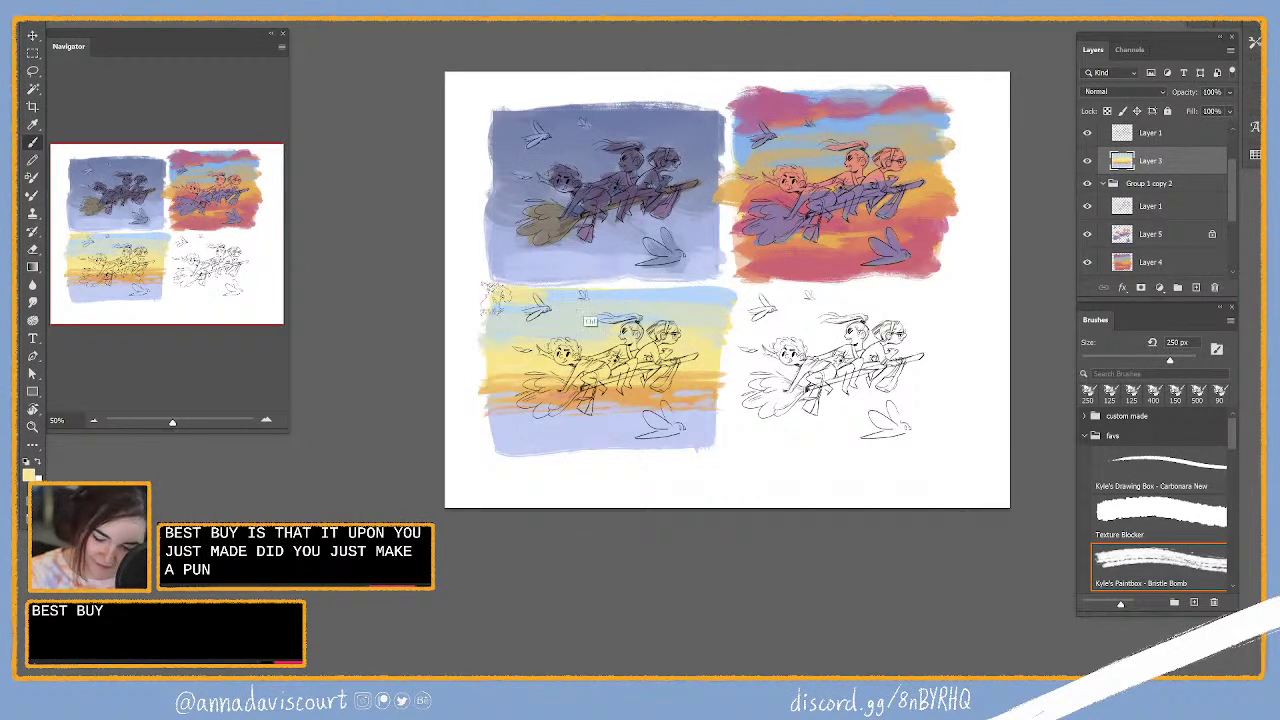
{"action": "left_click", "coordinate": [640, 290], "text": "alt"}
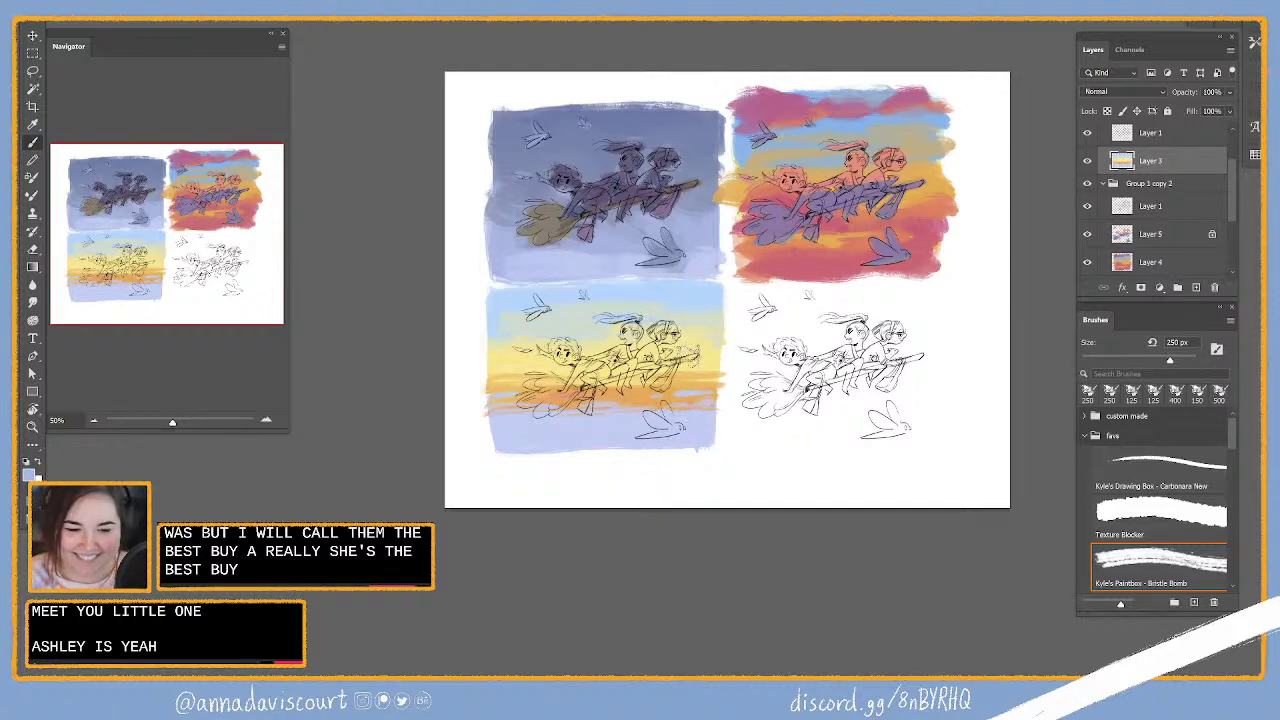
Step: Add a new layer above Layer 3 and begin painting the broom's bristles periwinkle with a 175 px brush
{"action": "key", "text": "bracketleft"}
{"action": "key", "text": "bracketleft"}
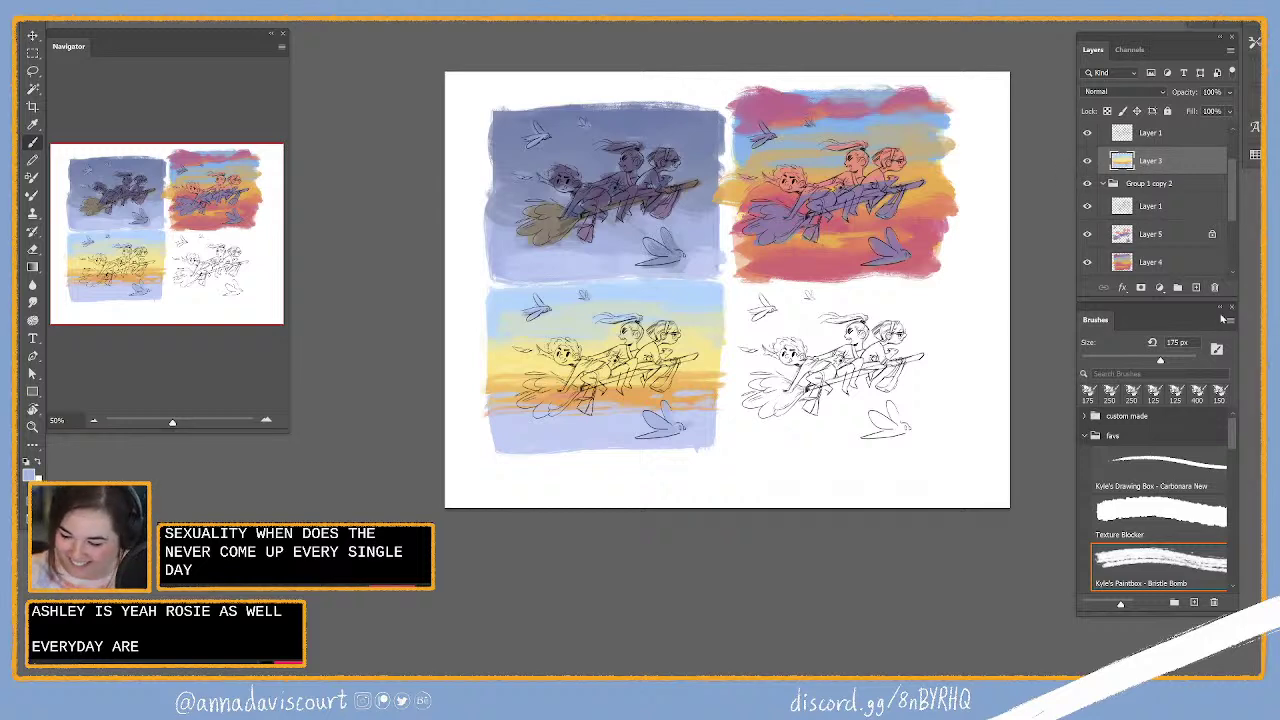
{"action": "key", "text": "ctrl+shift+alt+n"}
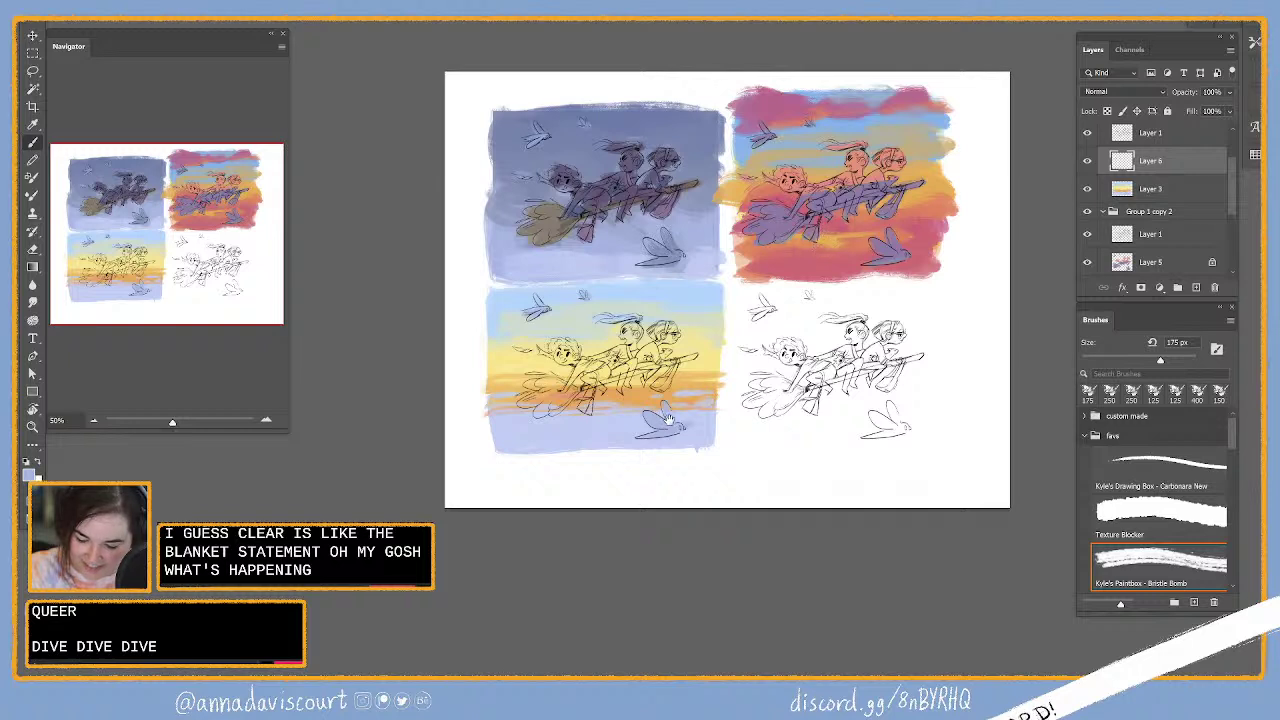
{"action": "key", "text": "ctrl+shift+alt+e"}
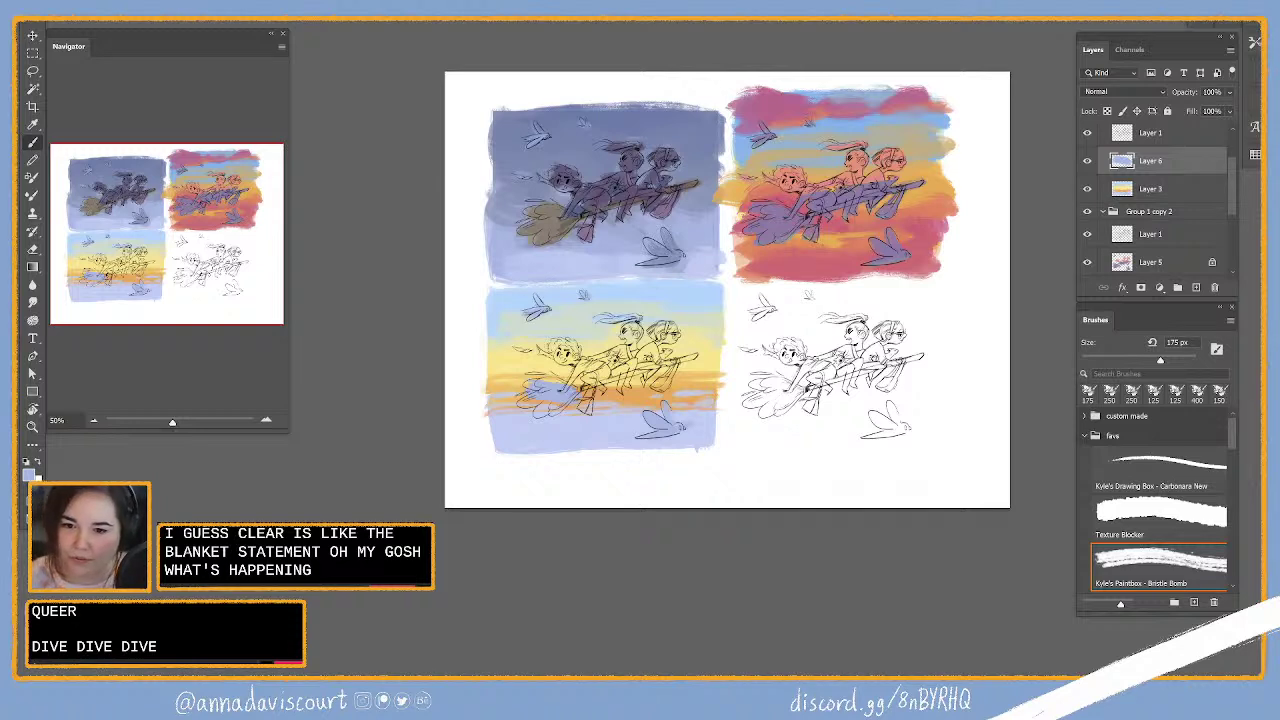
Step: Switch to Discord in the browser, view the posted love seats image enlarged, and return to Photoshop
{"action": "key", "text": "alt+Tab"}
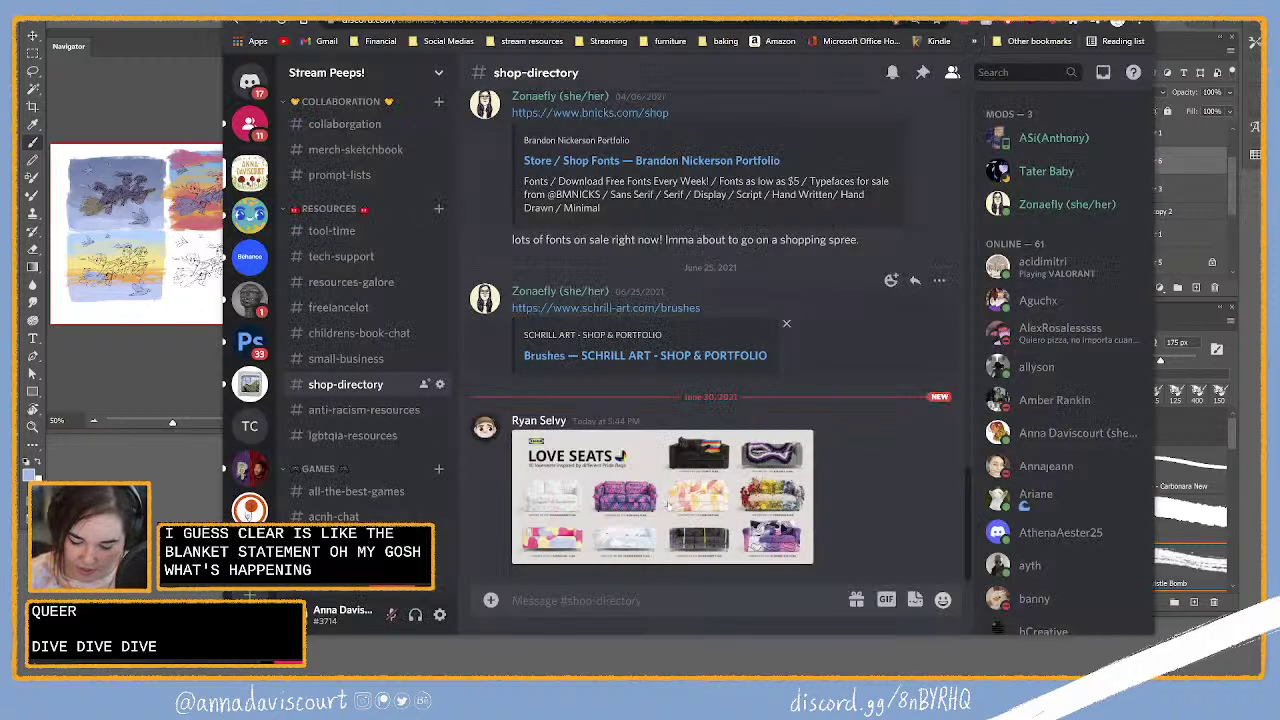
{"action": "left_click", "coordinate": [784, 526]}
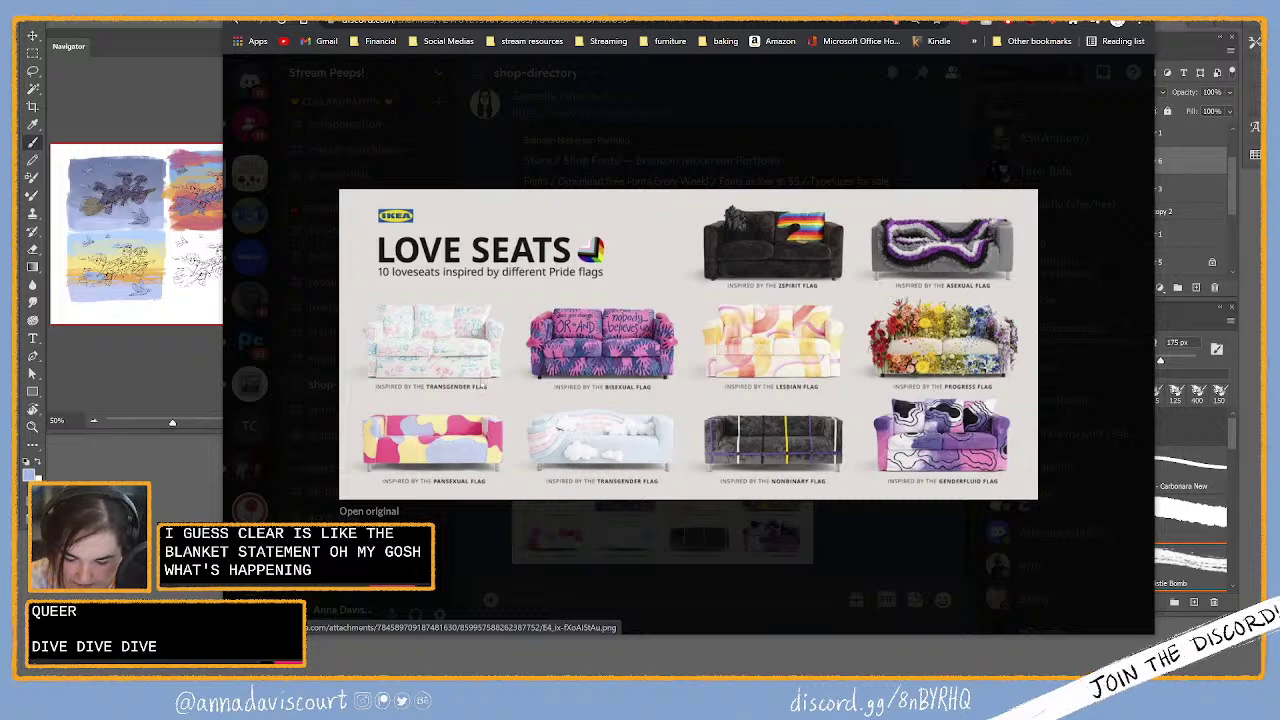
{"action": "left_click", "coordinate": [857, 543]}
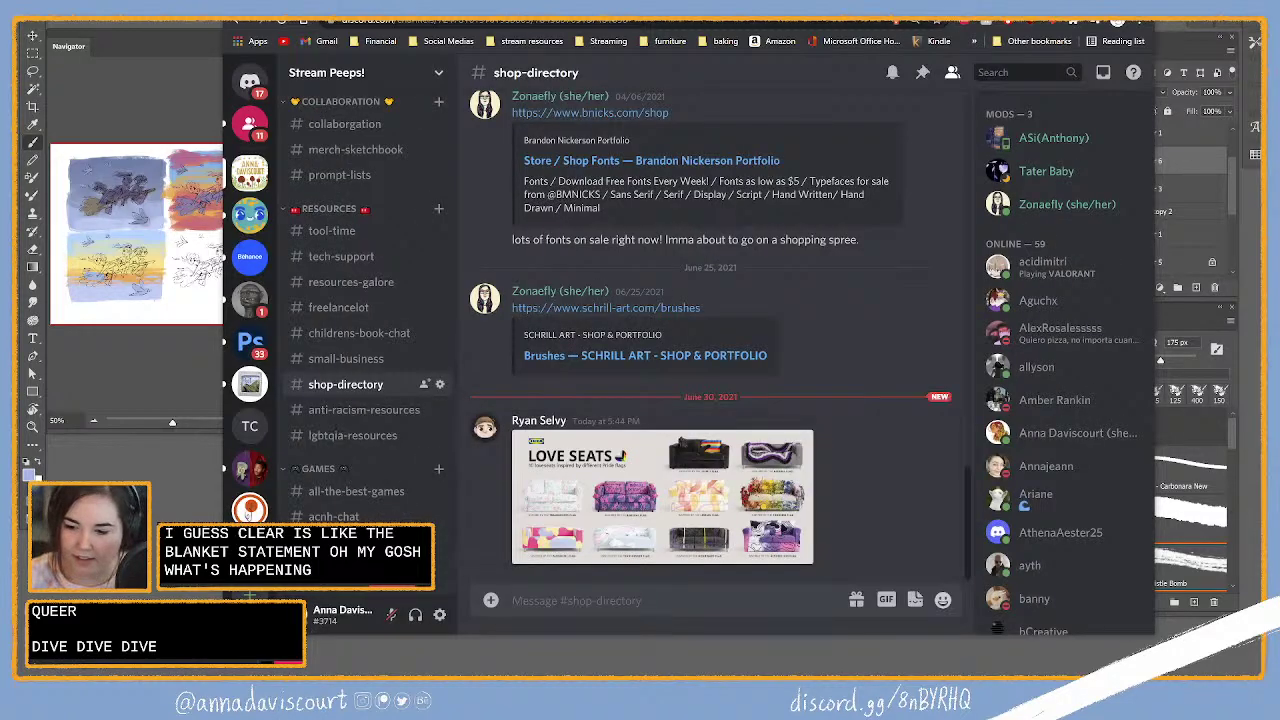
{"action": "key", "text": "alt+Tab"}
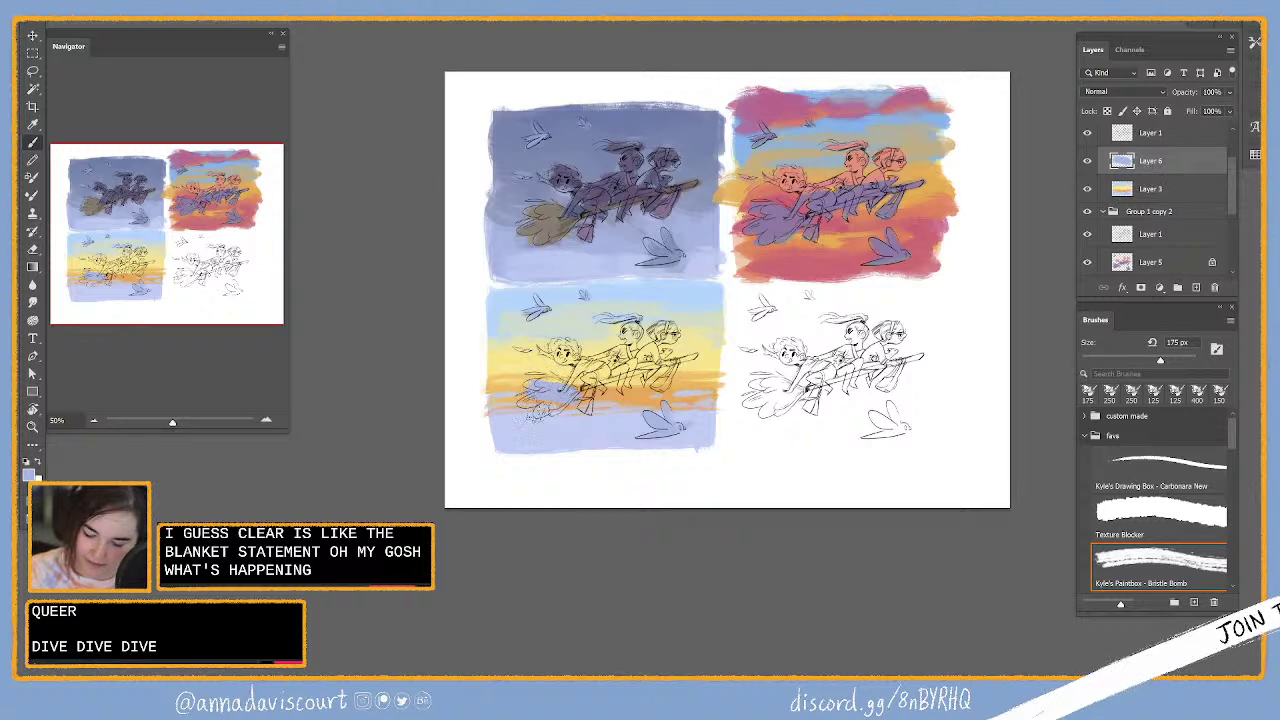
Step: Fill the broom and the three children with periwinkle on Layer 6 in the third thumbnail, and lock the layer's transparent pixels
{"action": "left_click_drag", "start_coordinate": [530, 412], "coordinate": [552, 404]}
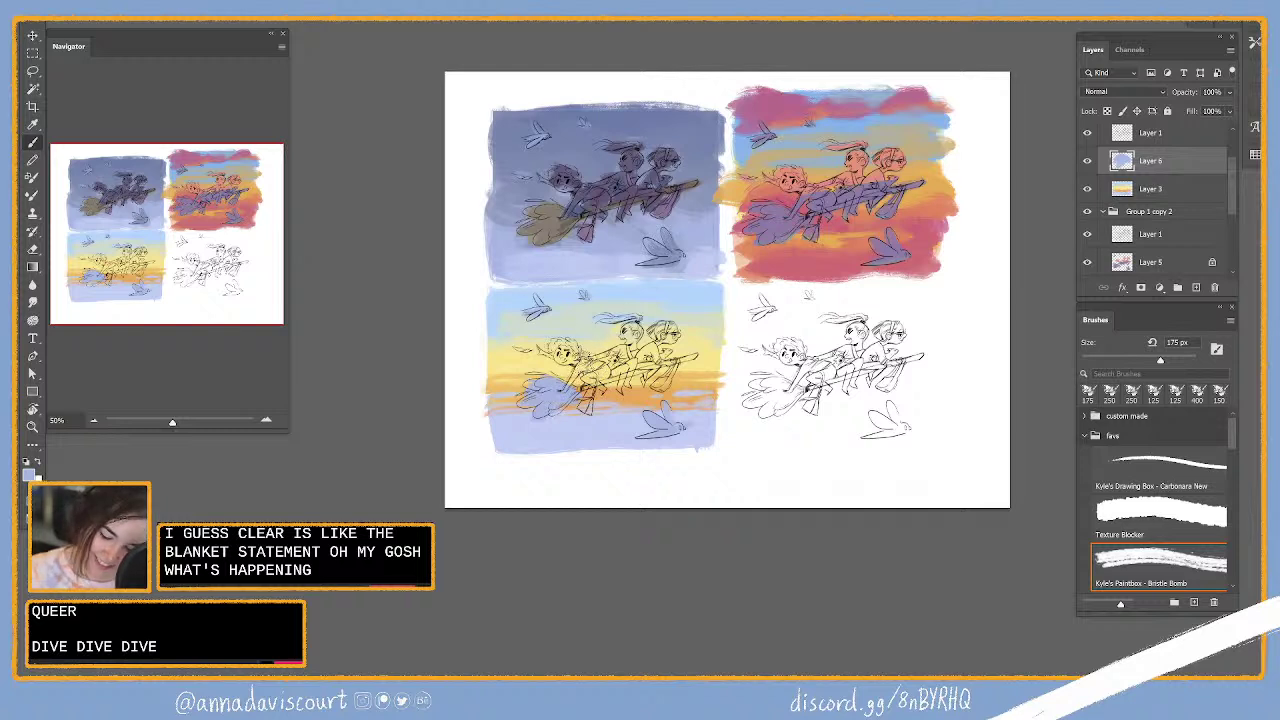
{"action": "left_click_drag", "start_coordinate": [556, 358], "coordinate": [598, 340]}
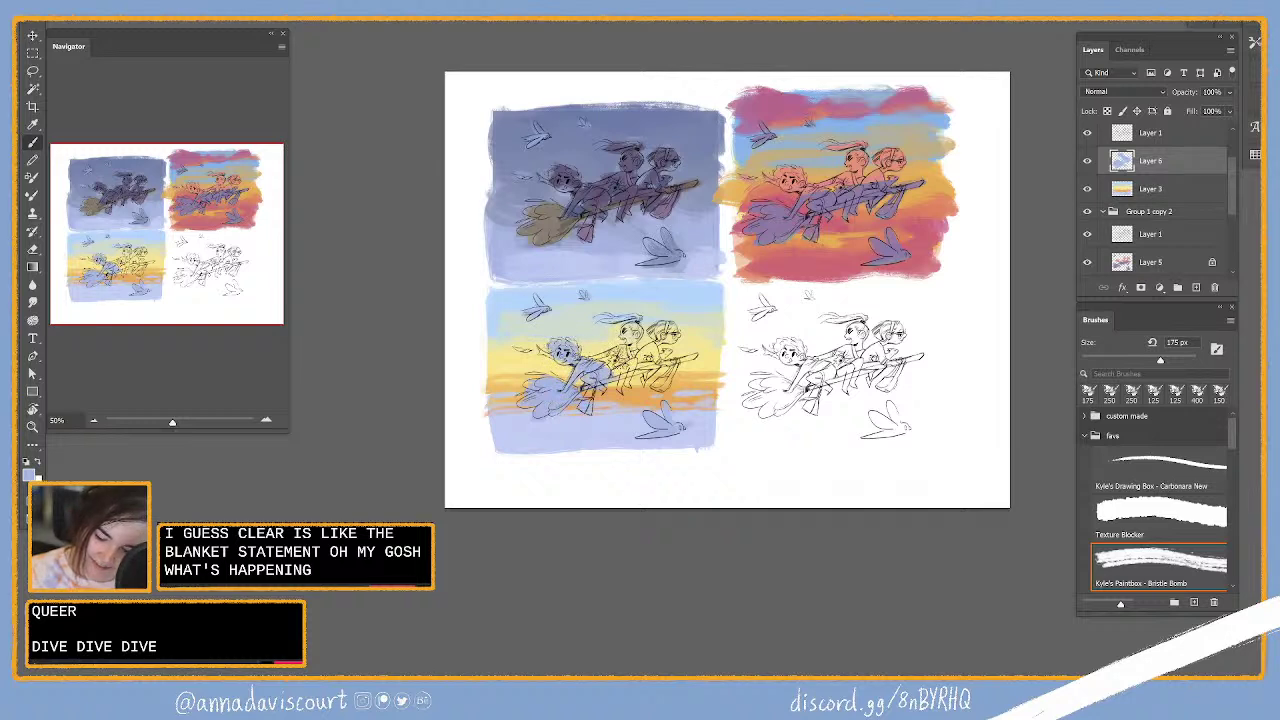
{"action": "left_click_drag", "start_coordinate": [634, 347], "coordinate": [620, 326]}
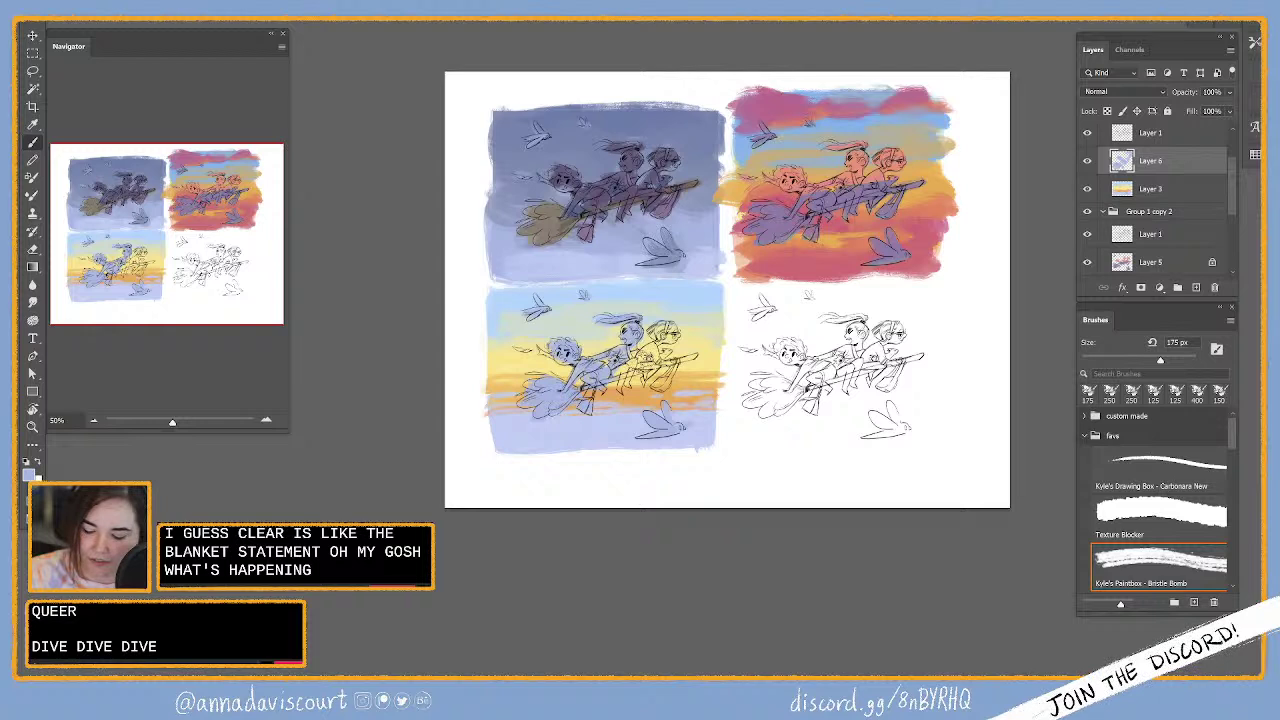
{"action": "mouse_move", "coordinate": [670, 330]}
{"action": "left_mouse_down"}
{"action": "mouse_move", "coordinate": [625, 368]}
{"action": "mouse_move", "coordinate": [653, 352]}
{"action": "mouse_move", "coordinate": [650, 366]}
{"action": "left_mouse_up"}
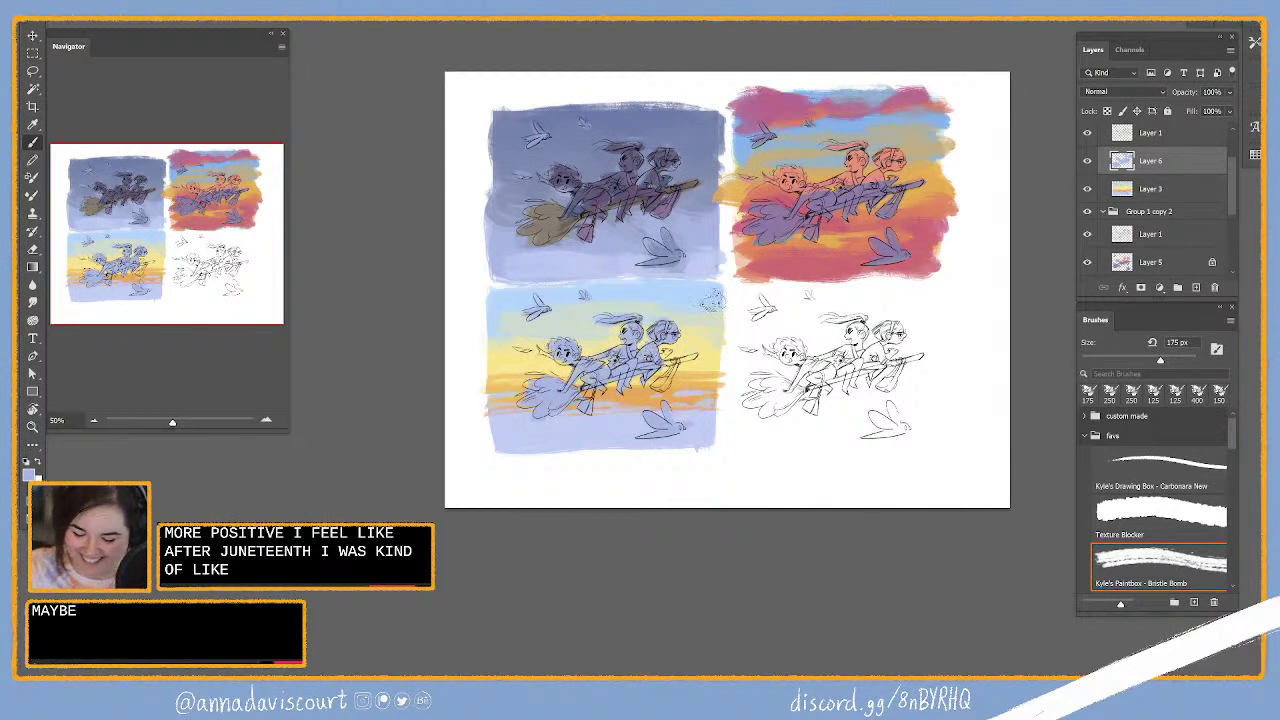
{"action": "mouse_move", "coordinate": [668, 372]}
{"action": "left_mouse_down"}
{"action": "mouse_move", "coordinate": [722, 340]}
{"action": "mouse_move", "coordinate": [678, 356]}
{"action": "mouse_move", "coordinate": [672, 372]}
{"action": "mouse_move", "coordinate": [710, 346]}
{"action": "left_mouse_up"}
{"action": "mouse_move", "coordinate": [594, 388]}
{"action": "left_mouse_down"}
{"action": "mouse_move", "coordinate": [594, 415]}
{"action": "mouse_move", "coordinate": [620, 374]}
{"action": "left_mouse_up"}
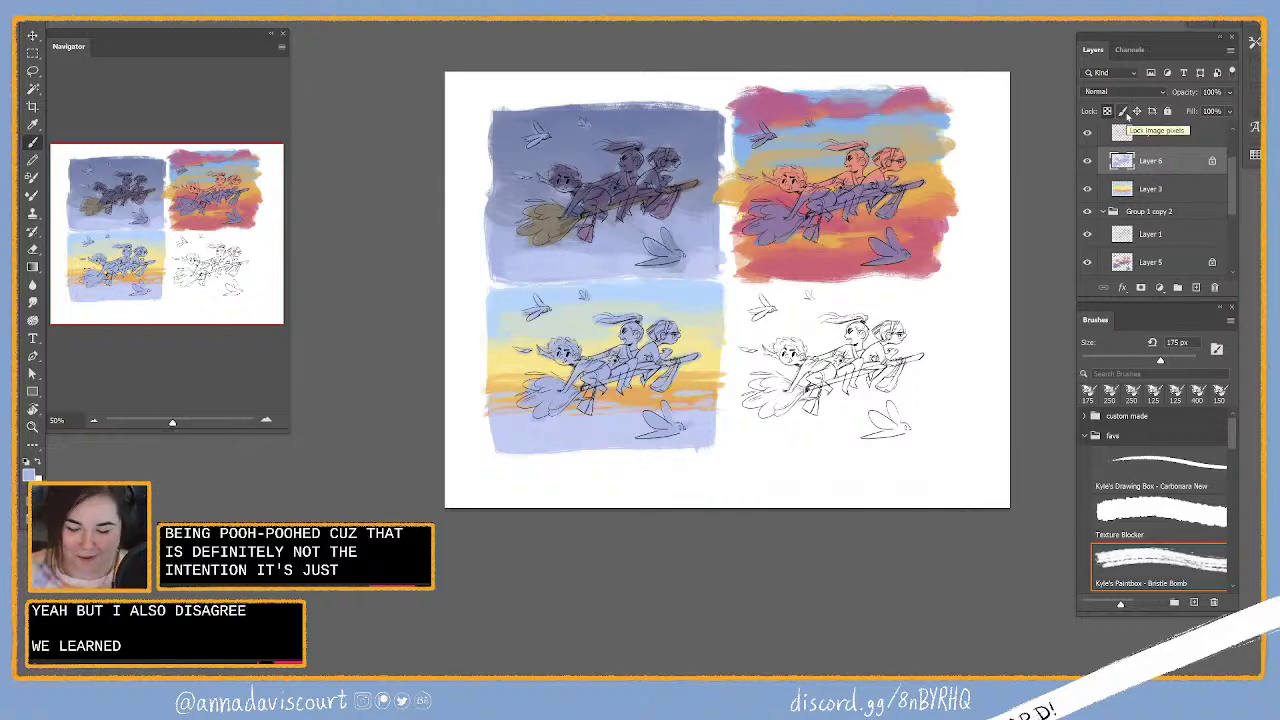
Step: Set the brush colour to warm tan (#e6a071) and paint it over the heads of the two front children in the third thumbnail
{"action": "left_click", "coordinate": [31, 463]}
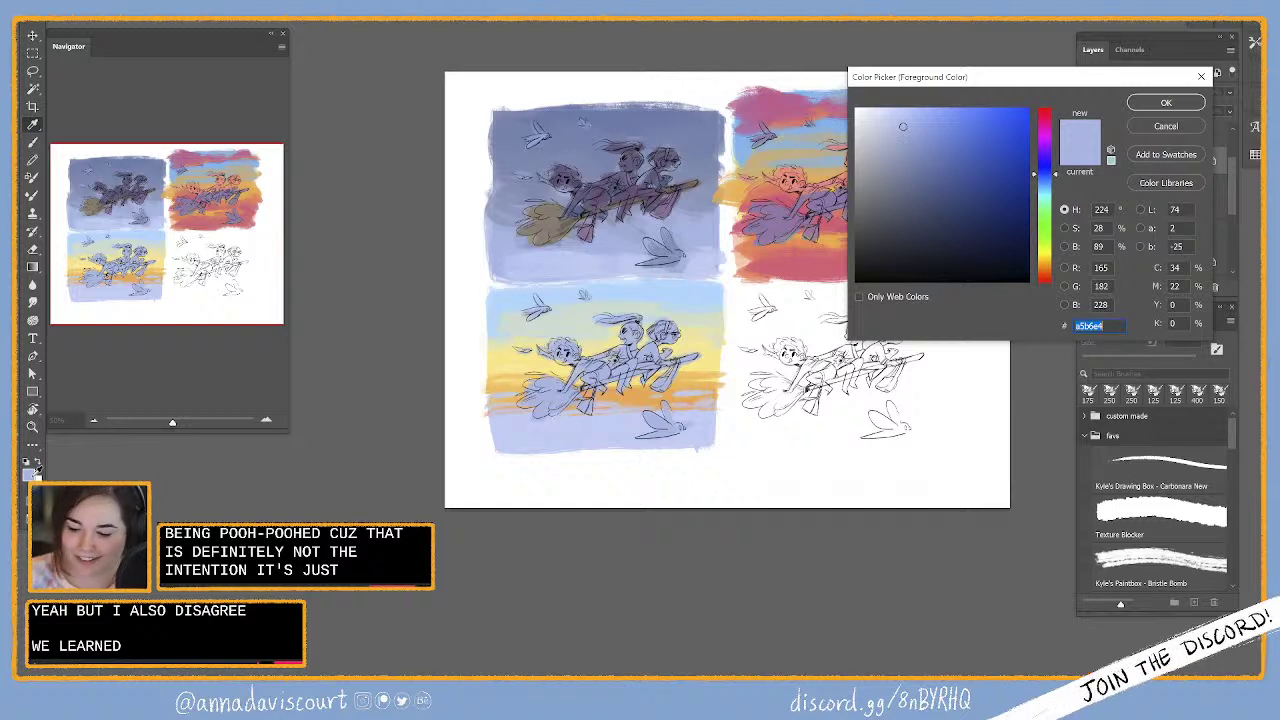
{"action": "left_click", "coordinate": [913, 113]}
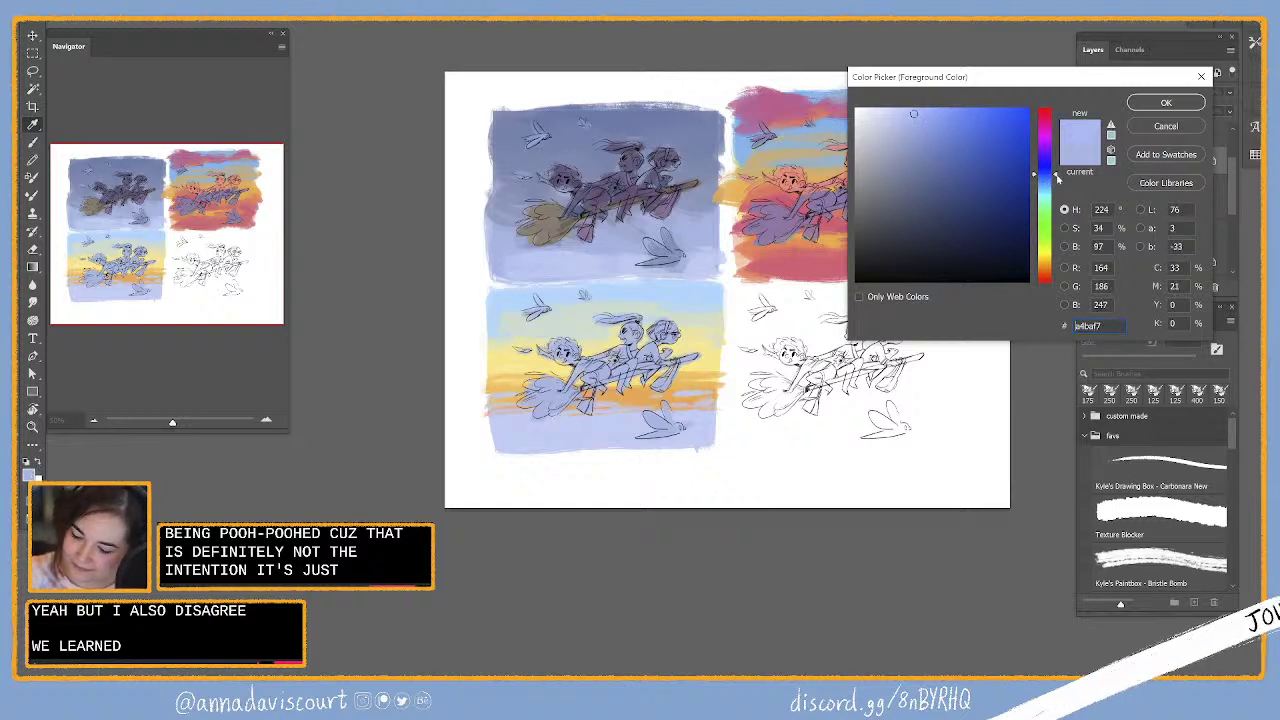
{"action": "left_click", "coordinate": [1052, 265]}
{"action": "left_click", "coordinate": [920, 126]}
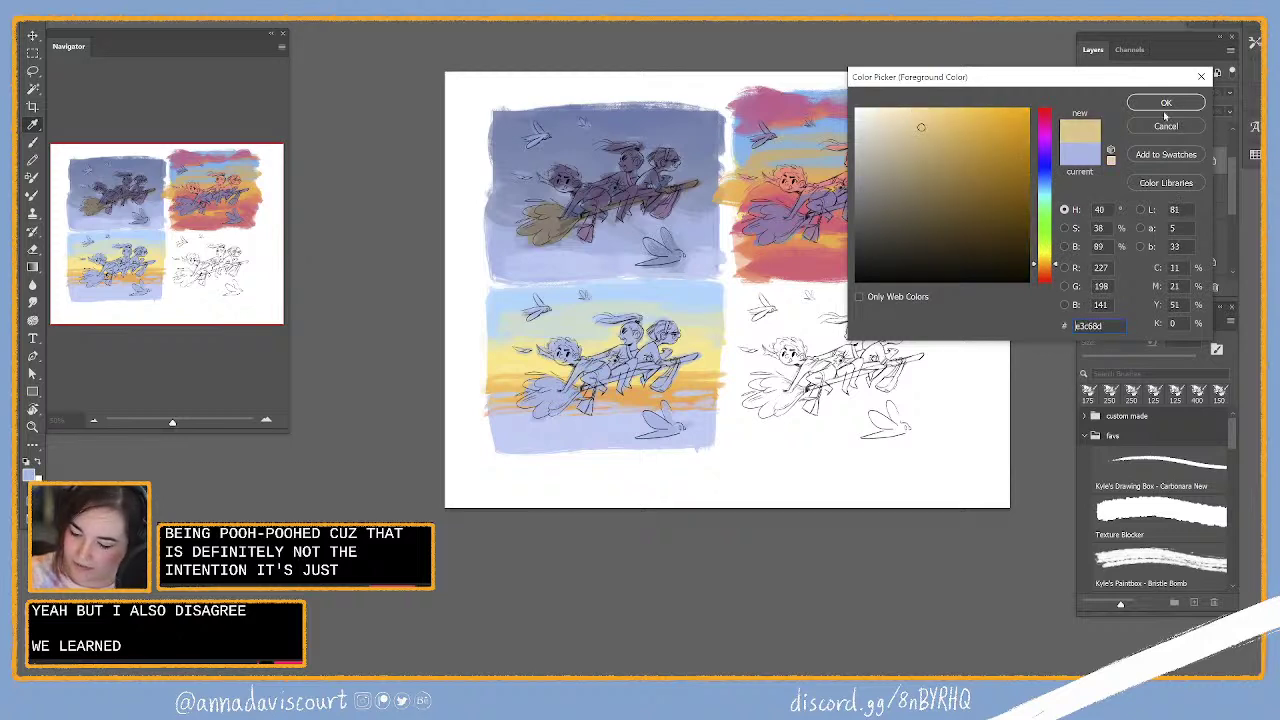
{"action": "left_click", "coordinate": [1053, 271]}
{"action": "left_click", "coordinate": [953, 120]}
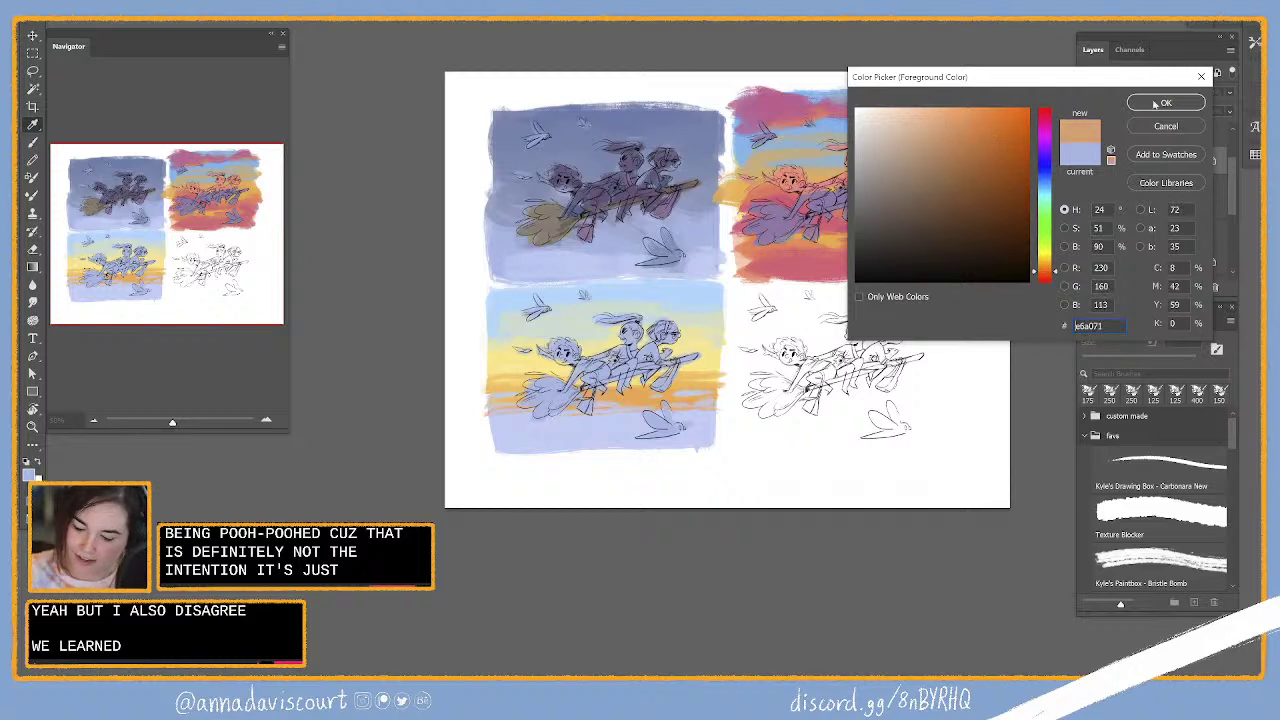
{"action": "left_click", "coordinate": [1162, 103]}
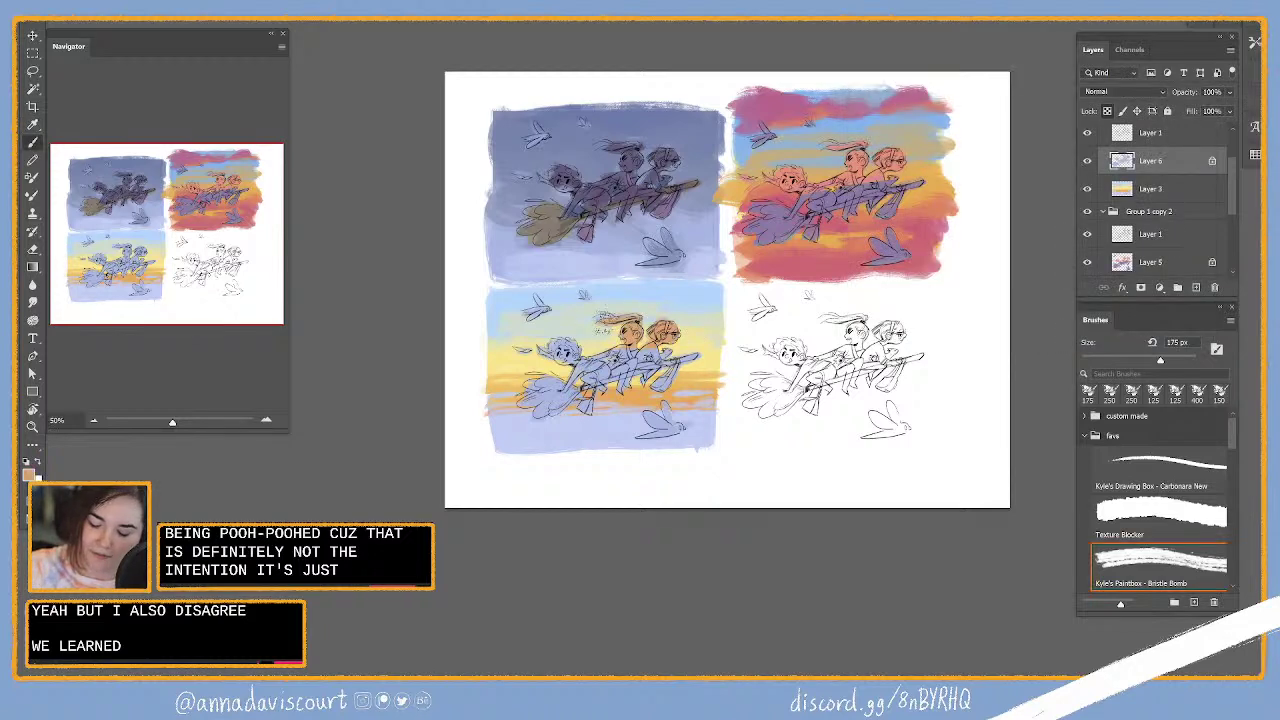
Step: Paint tan over the rear child and the children's upper bodies in the third thumbnail, and rework their clothing in periwinkle
{"action": "mouse_move", "coordinate": [580, 358]}
{"action": "left_mouse_down"}
{"action": "mouse_move", "coordinate": [558, 345]}
{"action": "mouse_move", "coordinate": [660, 352]}
{"action": "left_mouse_up"}
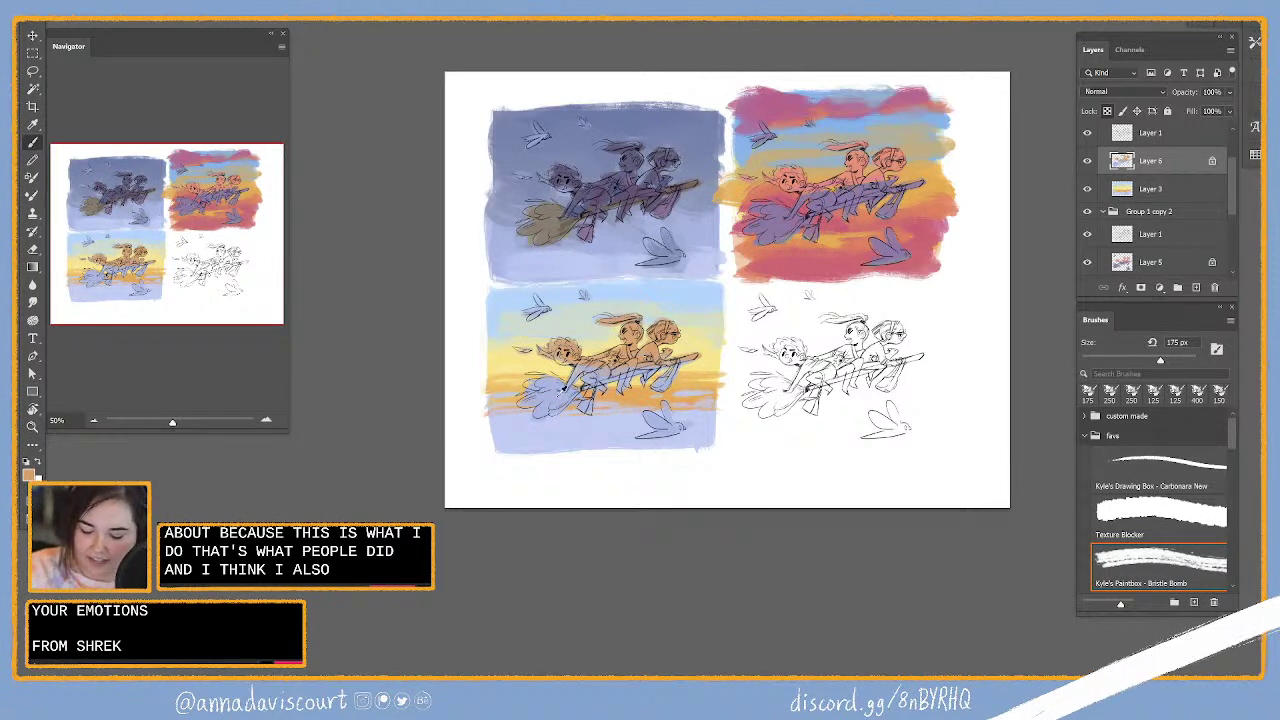
{"action": "key", "text": "shift+c"}
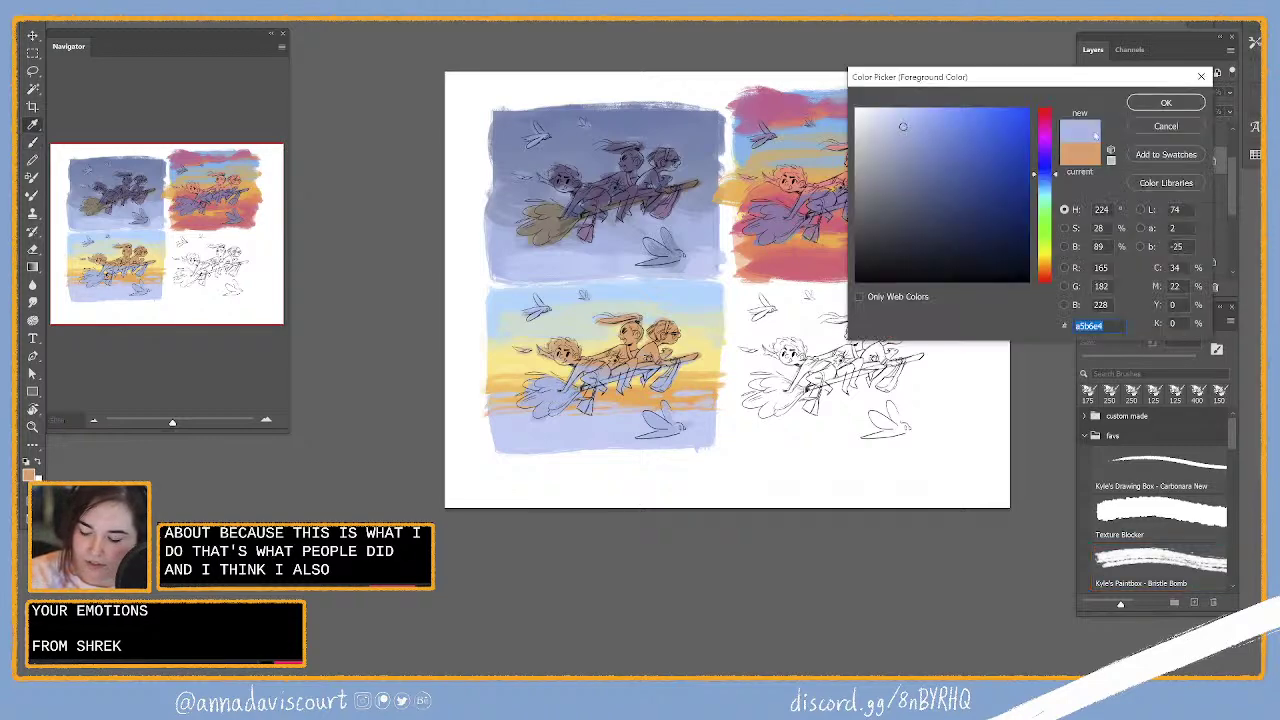
{"action": "left_click", "coordinate": [1160, 108]}
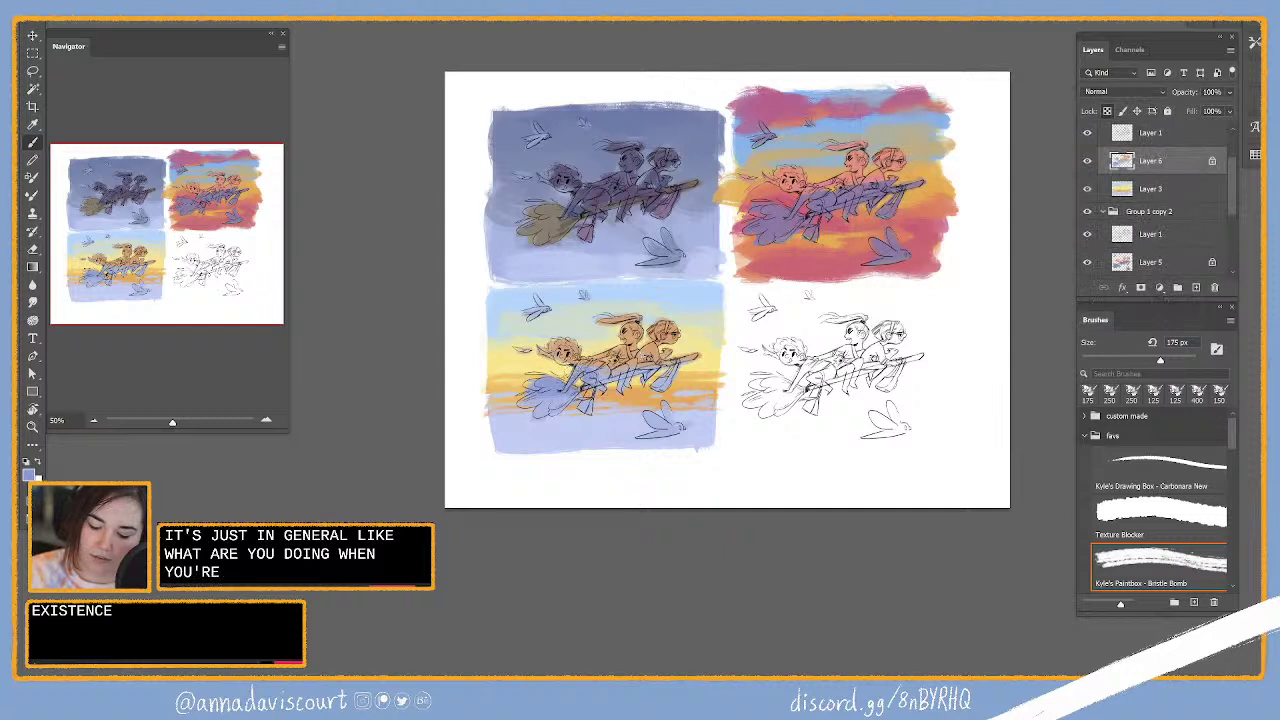
{"action": "left_click_drag", "start_coordinate": [610, 370], "coordinate": [705, 366]}
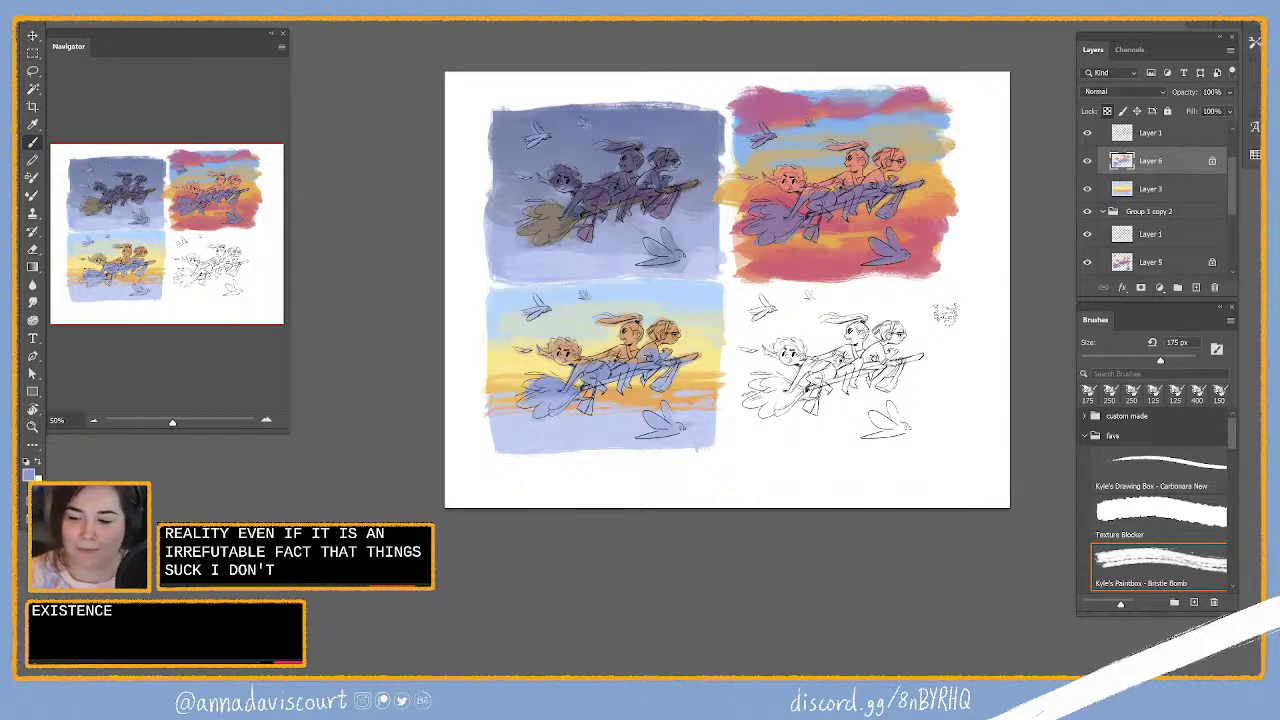
Step: Select Layer 3 inside Group 1 copy 4 and ready the Bristle Bomb brush at 175 px
{"action": "left_click", "coordinate": [1150, 190]}
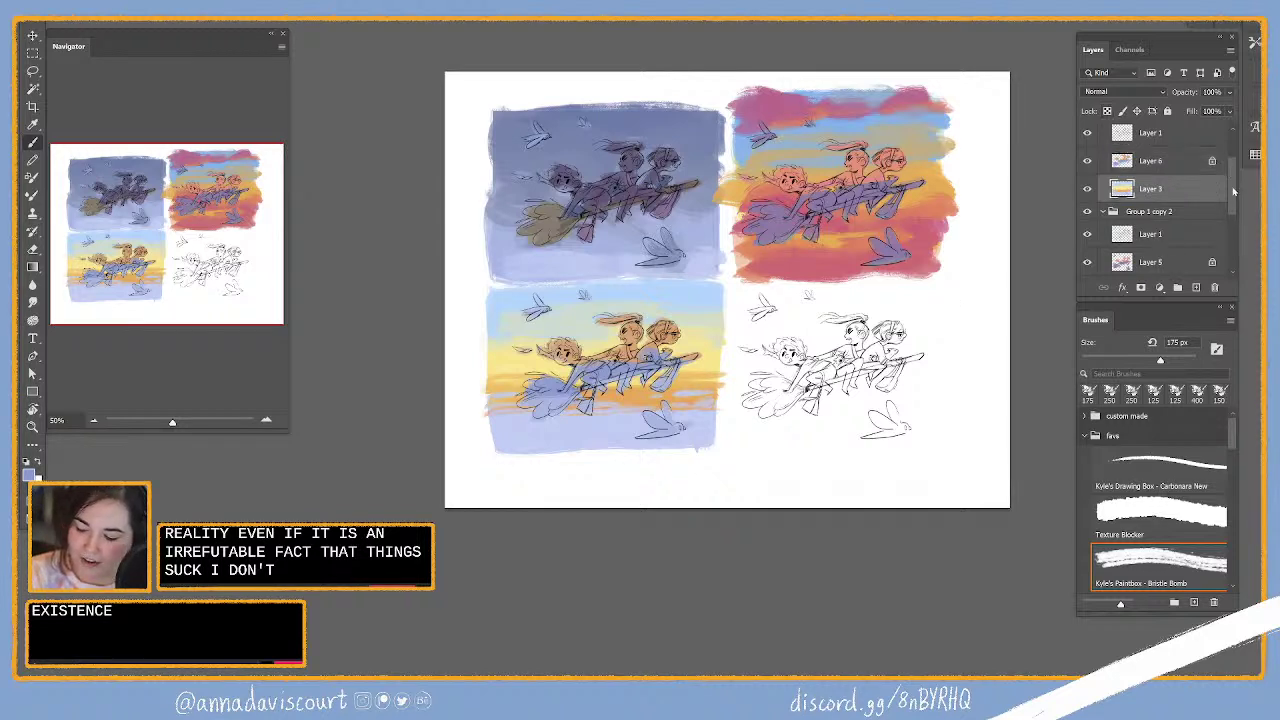
{"action": "scroll", "coordinate": [1237, 172], "scroll_direction": "up", "scroll_amount": 3}
{"action": "left_click", "coordinate": [1118, 177]}
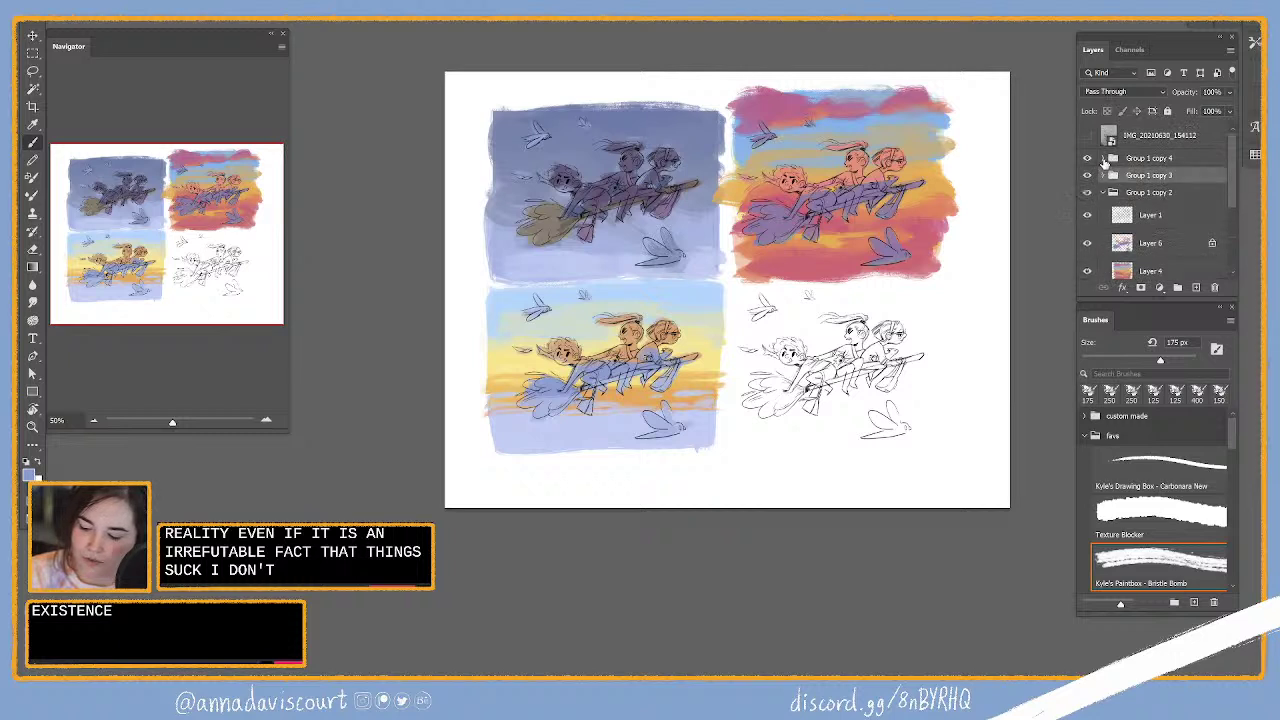
{"action": "key", "text": "alt+bracketright"}
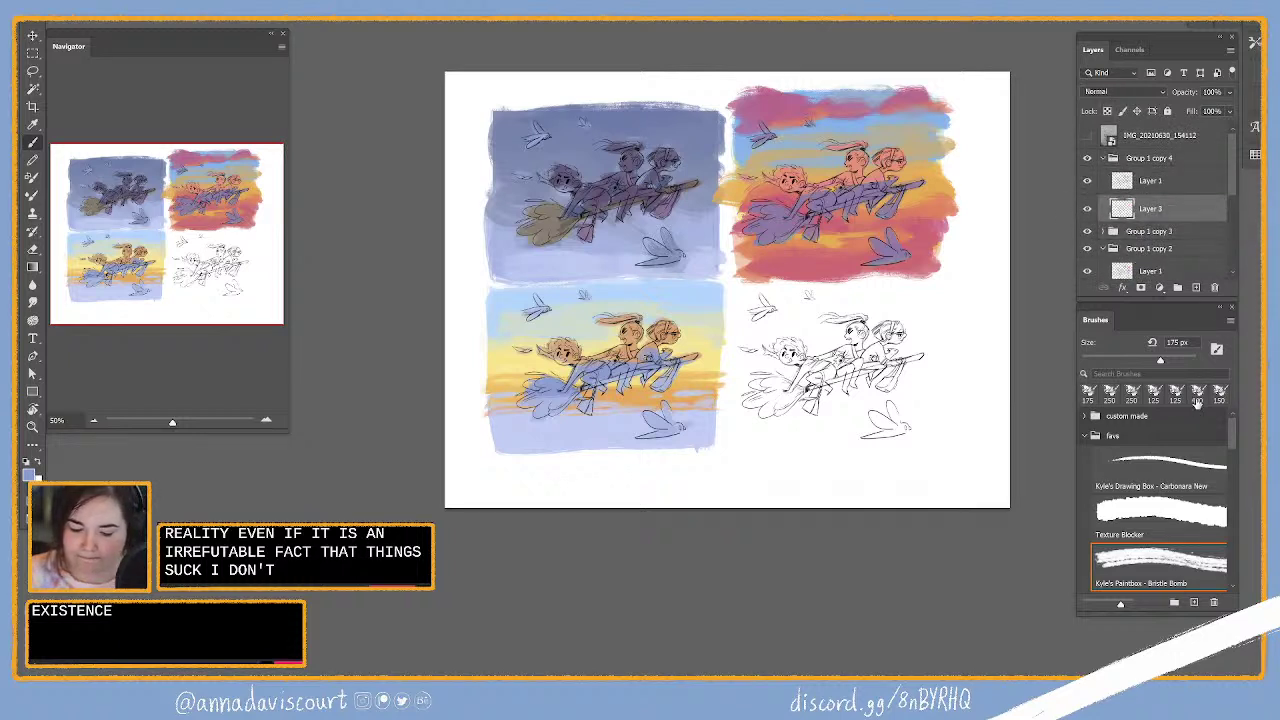
{"action": "left_click", "coordinate": [1197, 399]}
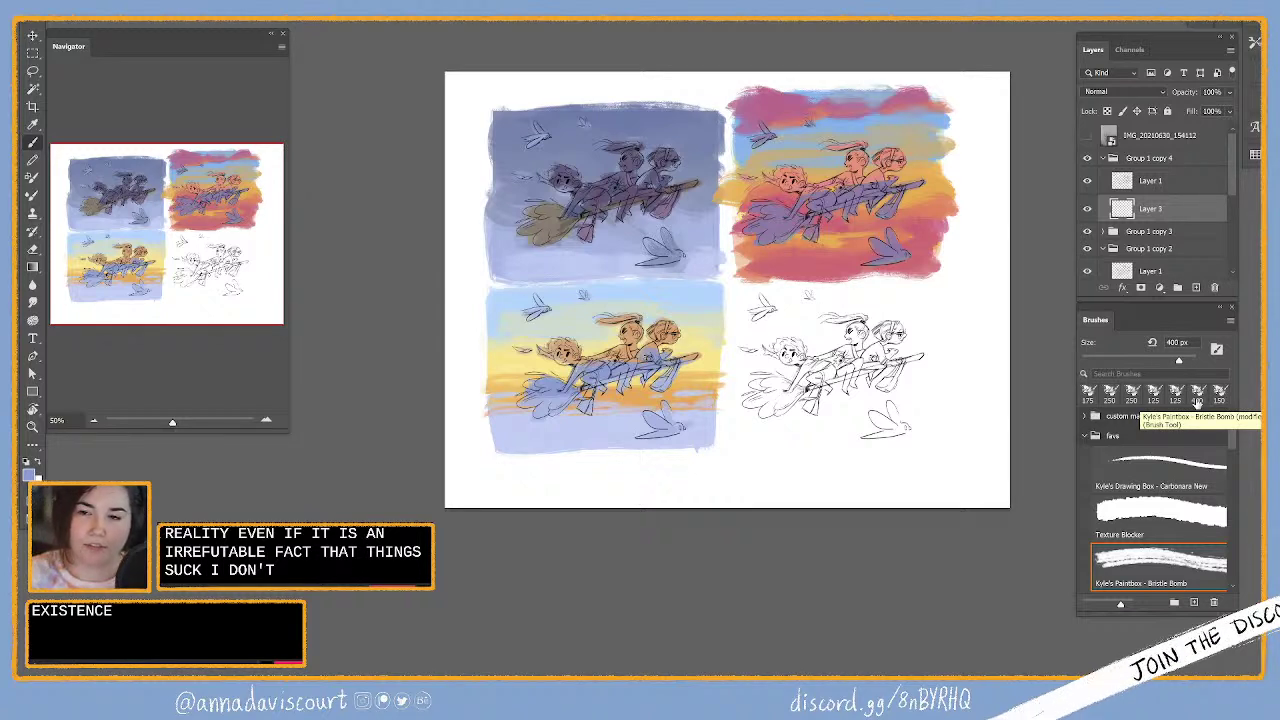
{"action": "key", "text": "bracketleft"}
{"action": "key", "text": "bracketleft"}
{"action": "key", "text": "bracketleft"}
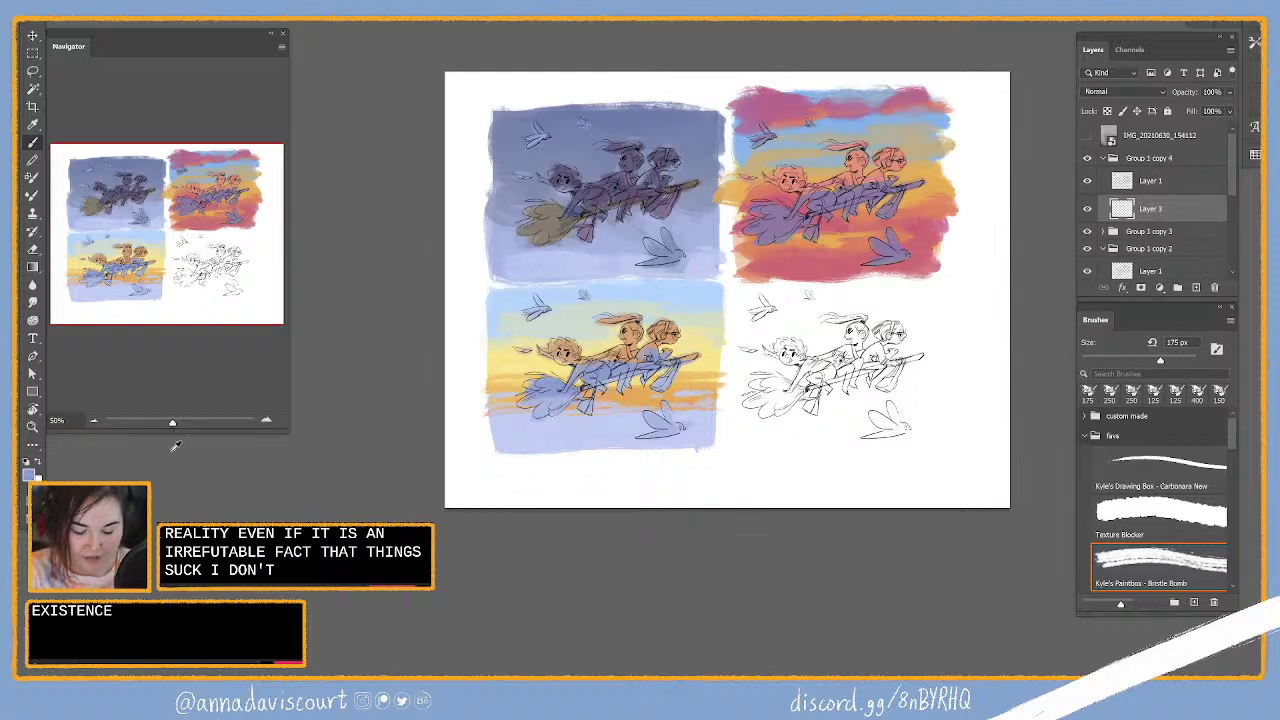
Step: Set the brush colour to green (#3d8e65) and paint a band of treetops along the bottom of the fourth thumbnail
{"action": "key", "text": "F12"}
{"action": "mouse_move", "coordinate": [1053, 230]}
{"action": "left_mouse_down"}
{"action": "mouse_move", "coordinate": [1053, 210]}
{"action": "mouse_move", "coordinate": [954, 185]}
{"action": "left_mouse_up"}
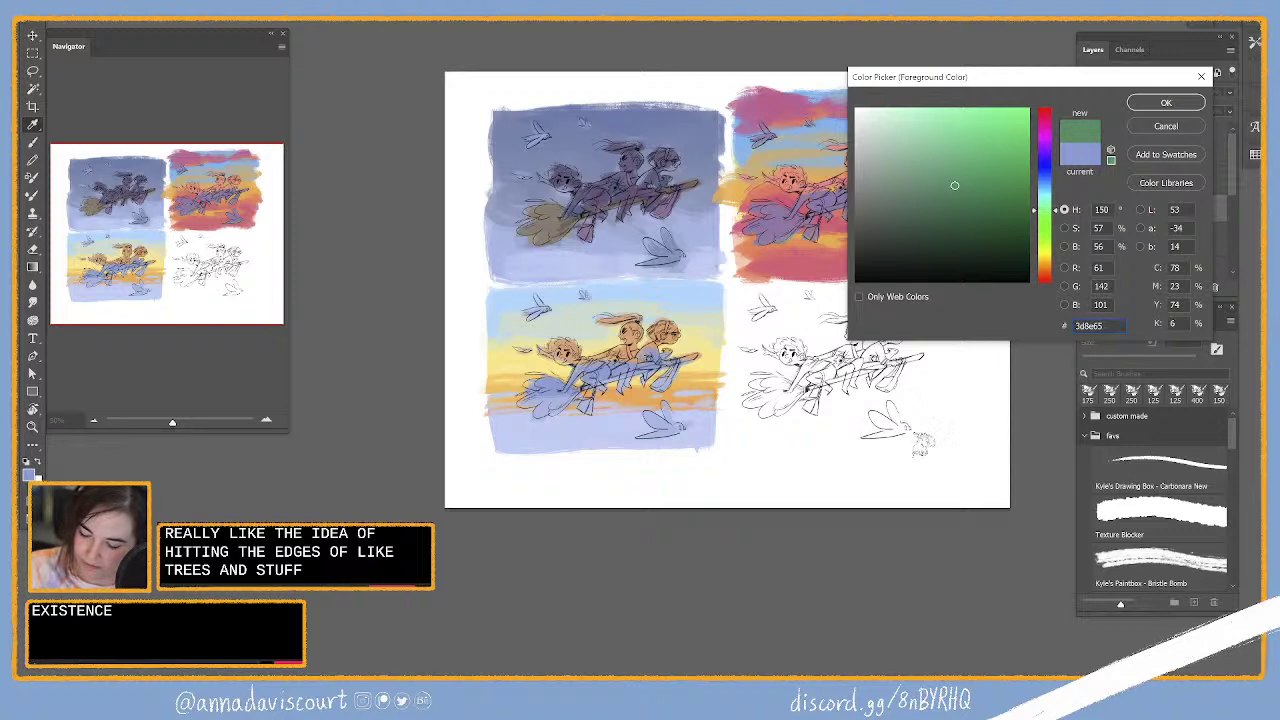
{"action": "key", "text": "Return"}
{"action": "mouse_move", "coordinate": [910, 430]}
{"action": "left_mouse_down"}
{"action": "mouse_move", "coordinate": [766, 447]}
{"action": "mouse_move", "coordinate": [875, 418]}
{"action": "left_mouse_up"}
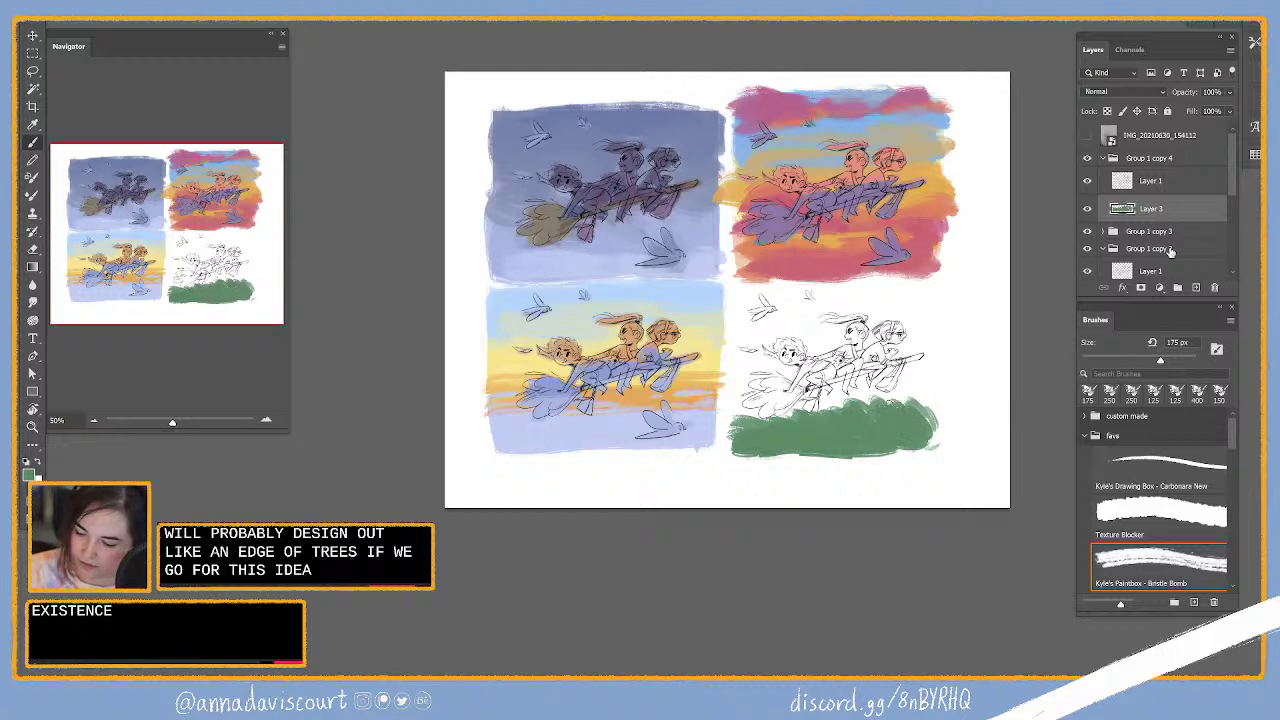
Step: Move the green Layer 3 out of Group 1 copy 4, and Layer 6 with the sunrise Layer 3 out of Group 1 copy 3
{"action": "left_click", "coordinate": [1088, 182]}
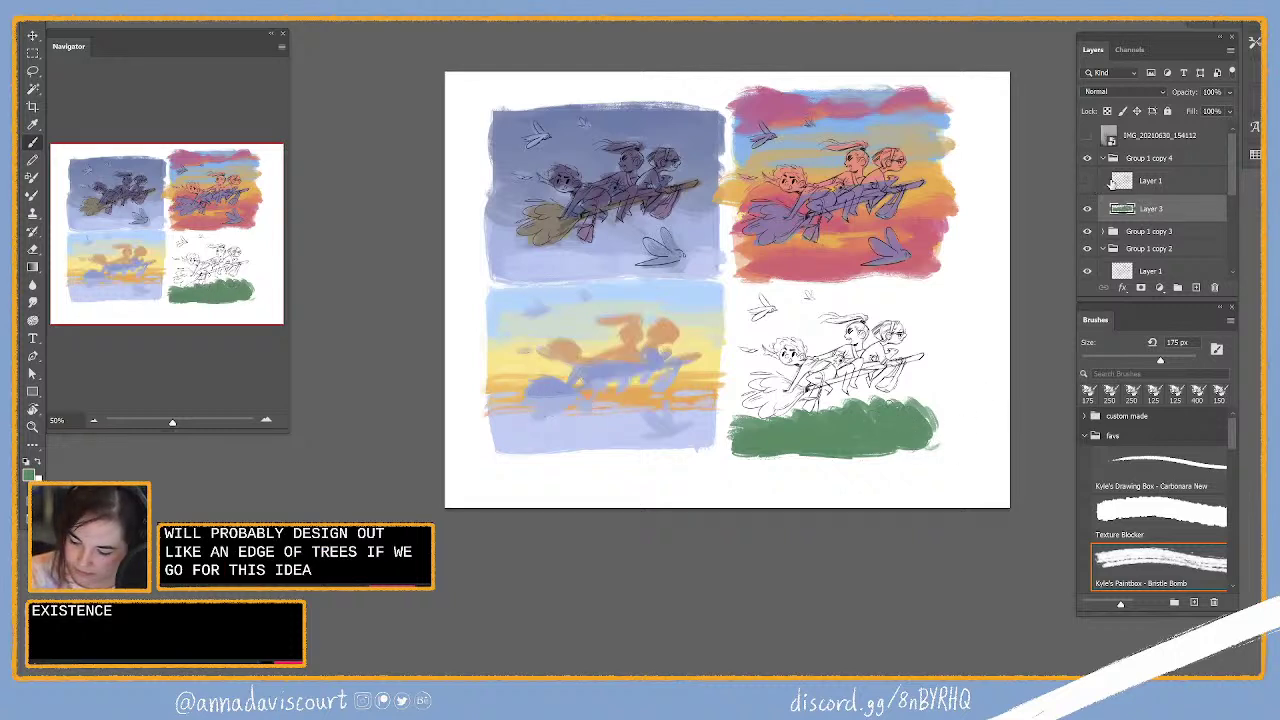
{"action": "left_click_drag", "start_coordinate": [1160, 200], "coordinate": [1158, 150]}
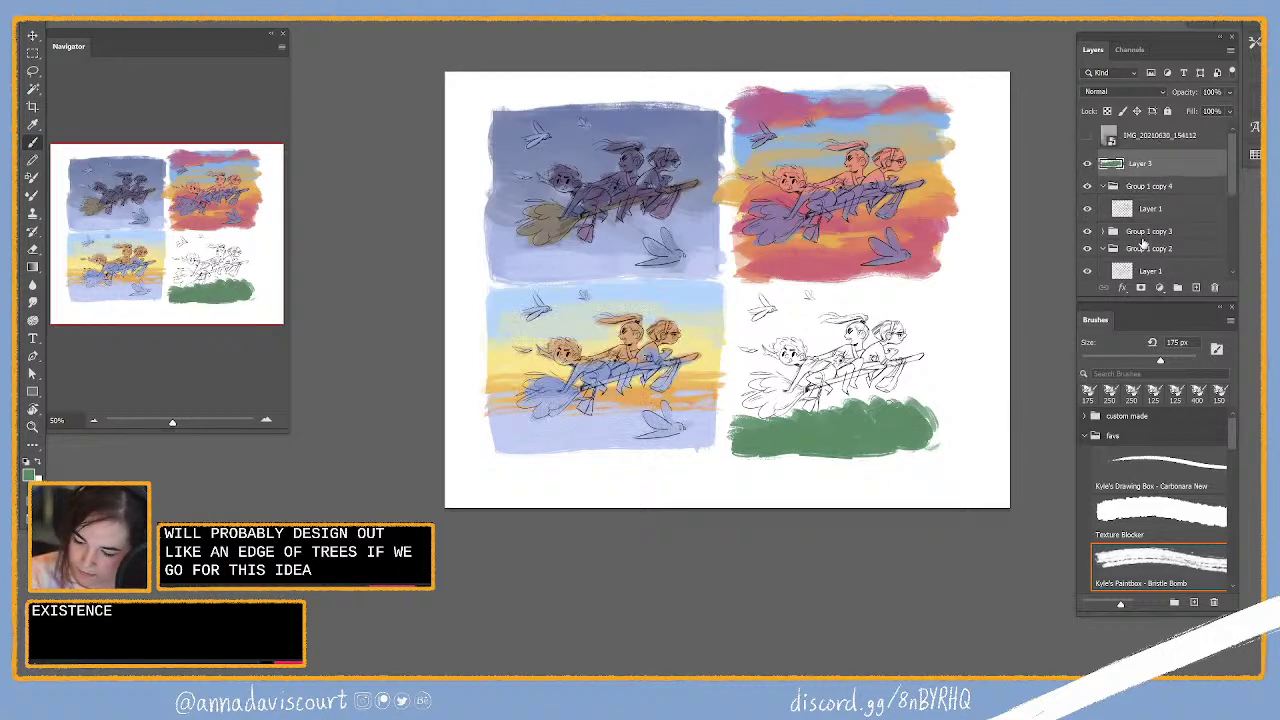
{"action": "scroll", "coordinate": [1234, 195], "scroll_direction": "down", "scroll_amount": 2}
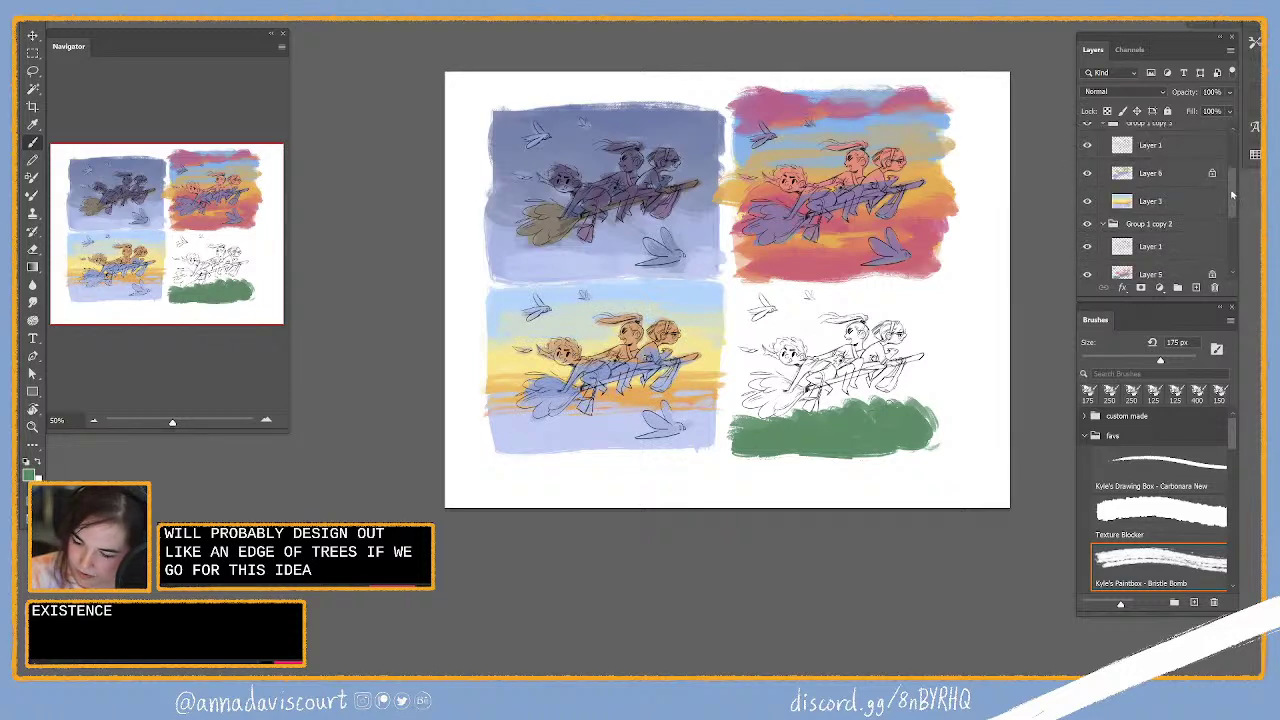
{"action": "scroll", "coordinate": [1157, 229], "scroll_direction": "up", "scroll_amount": 1}
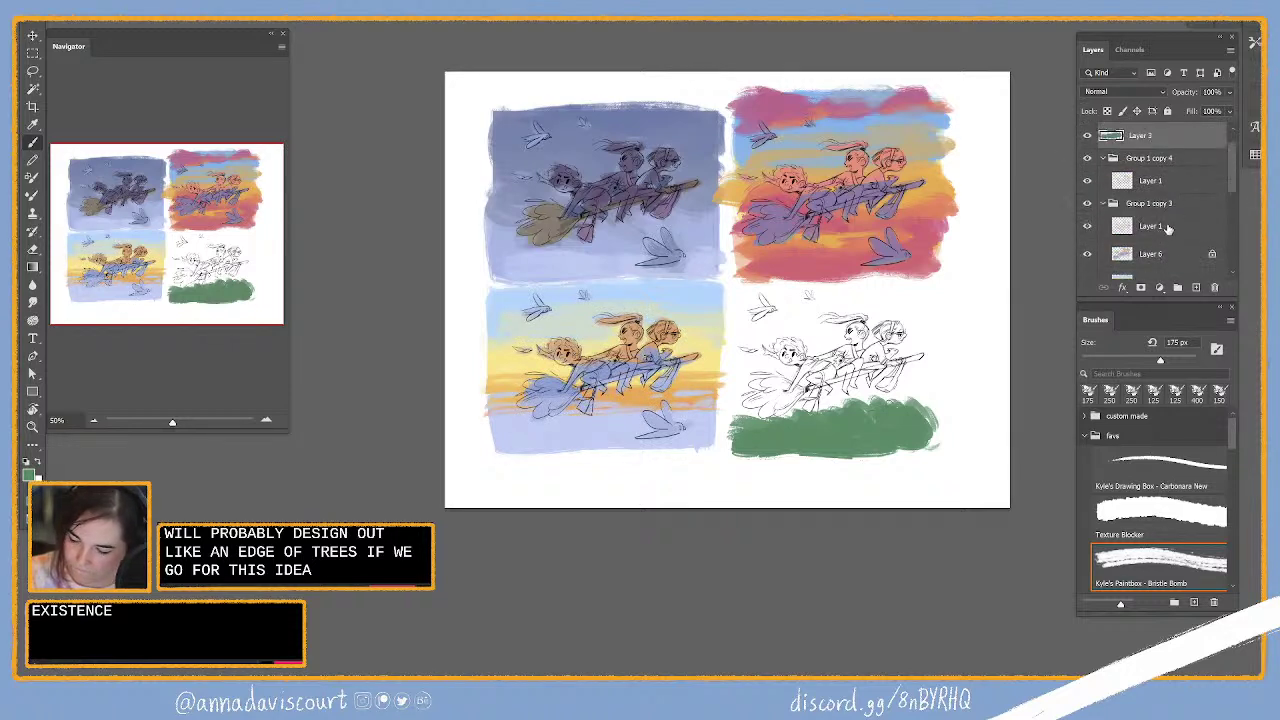
{"action": "left_click", "coordinate": [1167, 229]}
{"action": "left_click", "coordinate": [1168, 254]}
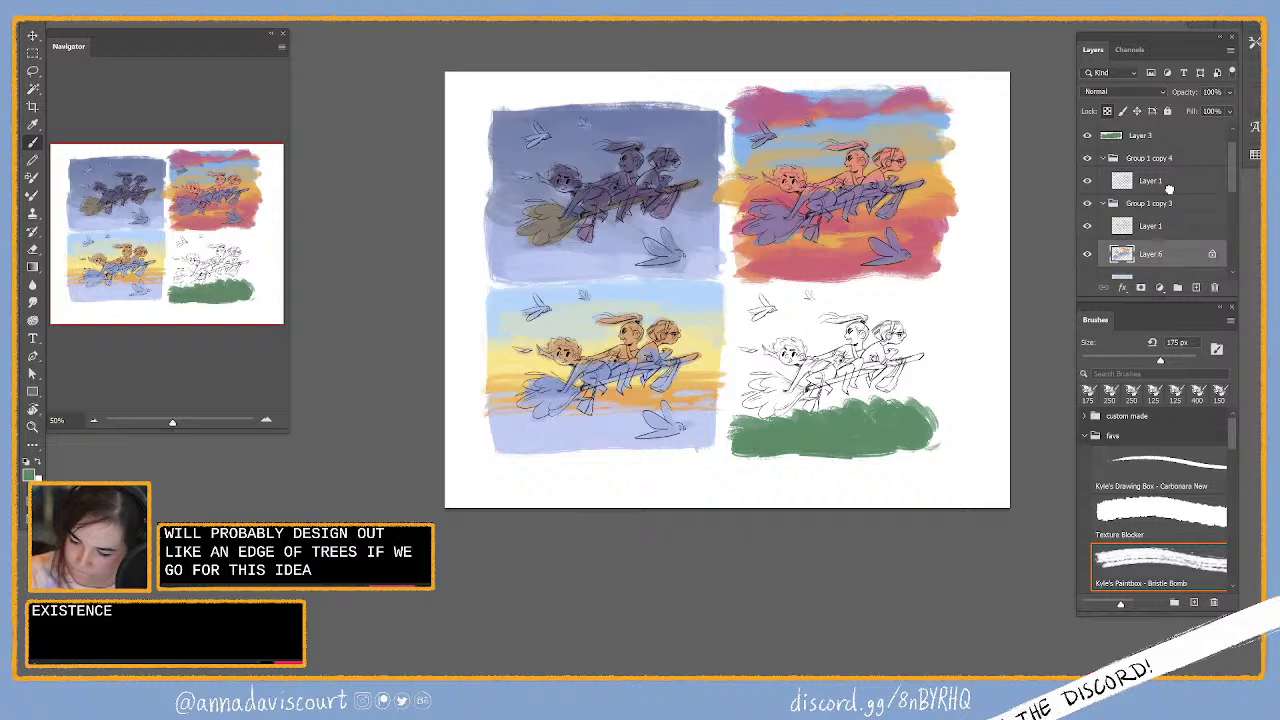
{"action": "left_click_drag", "start_coordinate": [1168, 188], "coordinate": [1166, 148]}
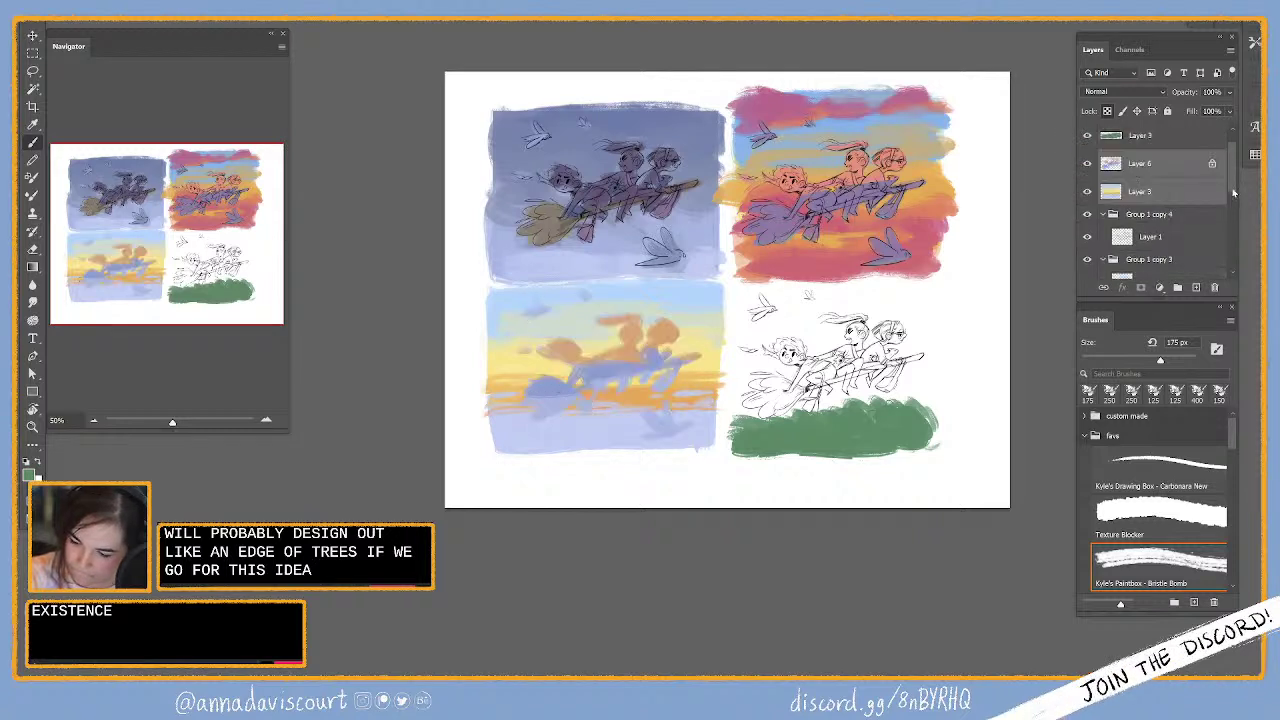
{"action": "scroll", "coordinate": [1165, 219], "scroll_direction": "down", "scroll_amount": 1}
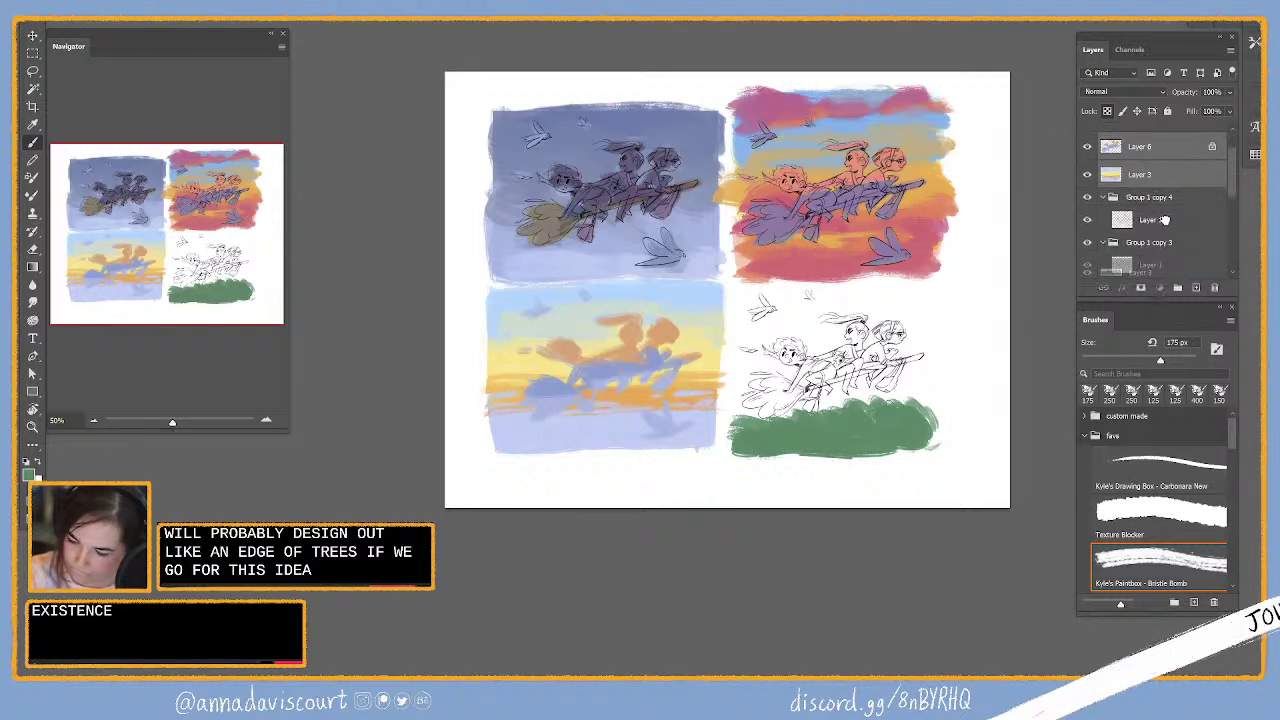
Step: Place the green Layer 3 inside Group 1 copy 3, directly beneath its line-art Layer 1
{"action": "mouse_move", "coordinate": [1165, 219]}
{"action": "left_mouse_down"}
{"action": "mouse_move", "coordinate": [1179, 229]}
{"action": "mouse_move", "coordinate": [1166, 195]}
{"action": "mouse_move", "coordinate": [1175, 204]}
{"action": "mouse_move", "coordinate": [1143, 220]}
{"action": "left_mouse_up"}
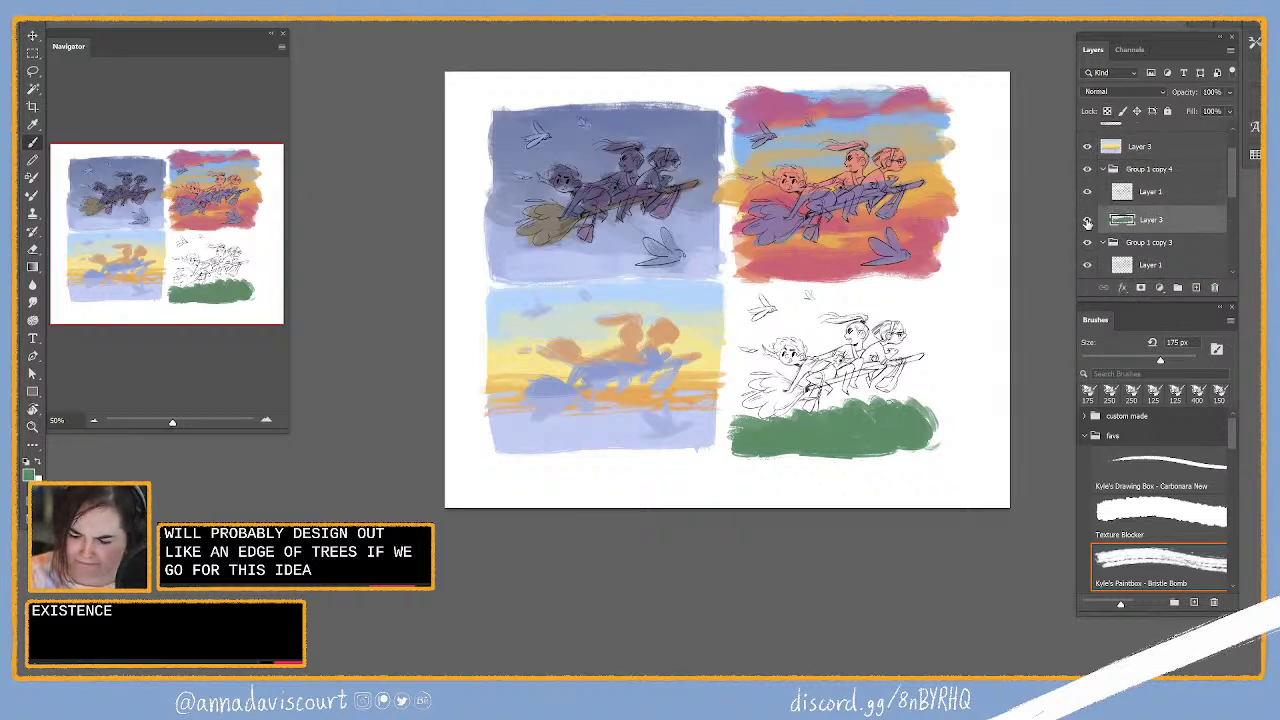
{"action": "left_click", "coordinate": [1088, 220]}
{"action": "left_click", "coordinate": [1088, 195]}
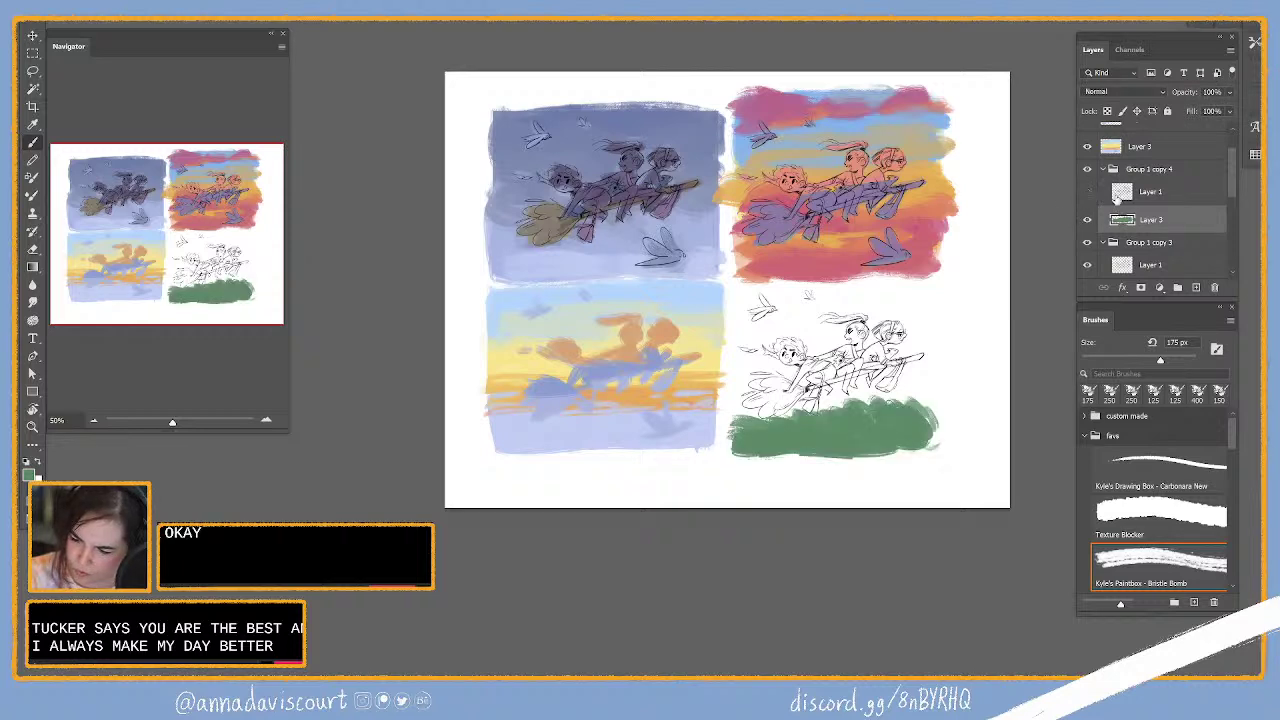
{"action": "left_click_drag", "start_coordinate": [1231, 193], "coordinate": [1150, 248]}
{"action": "scroll", "coordinate": [1148, 213], "scroll_direction": "up", "scroll_amount": 1}
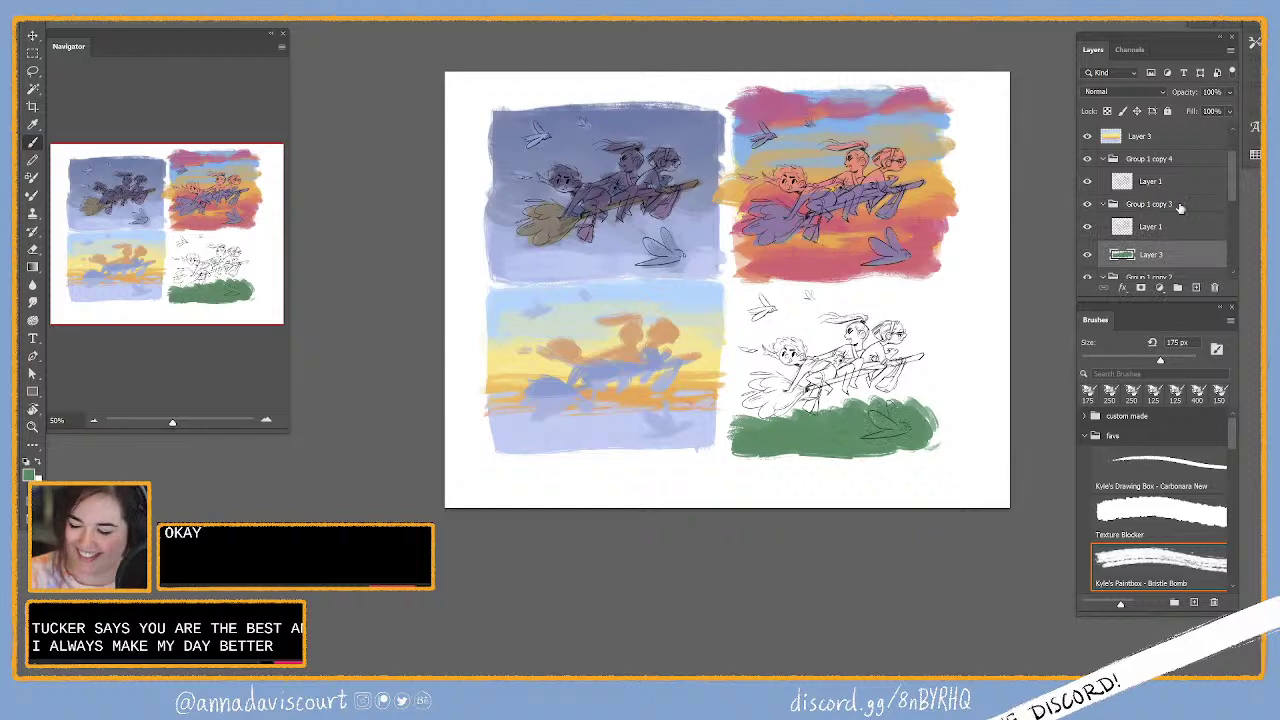
Step: Move Layer 6 and the sunrise Layer 3 into Group 1 copy 4 beneath its Layer 1, and collapse the layer groups
{"action": "scroll", "coordinate": [1170, 185], "scroll_direction": "up", "scroll_amount": 2}
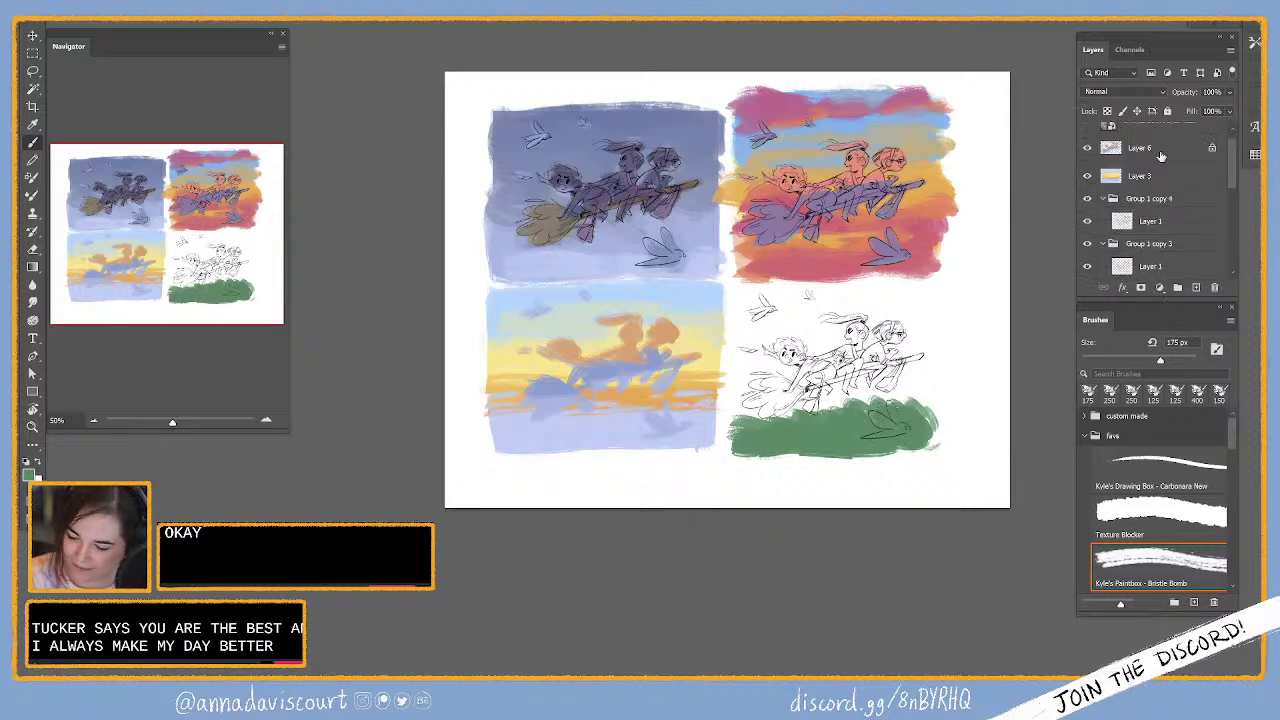
{"action": "left_click_drag", "start_coordinate": [1161, 155], "coordinate": [1162, 208]}
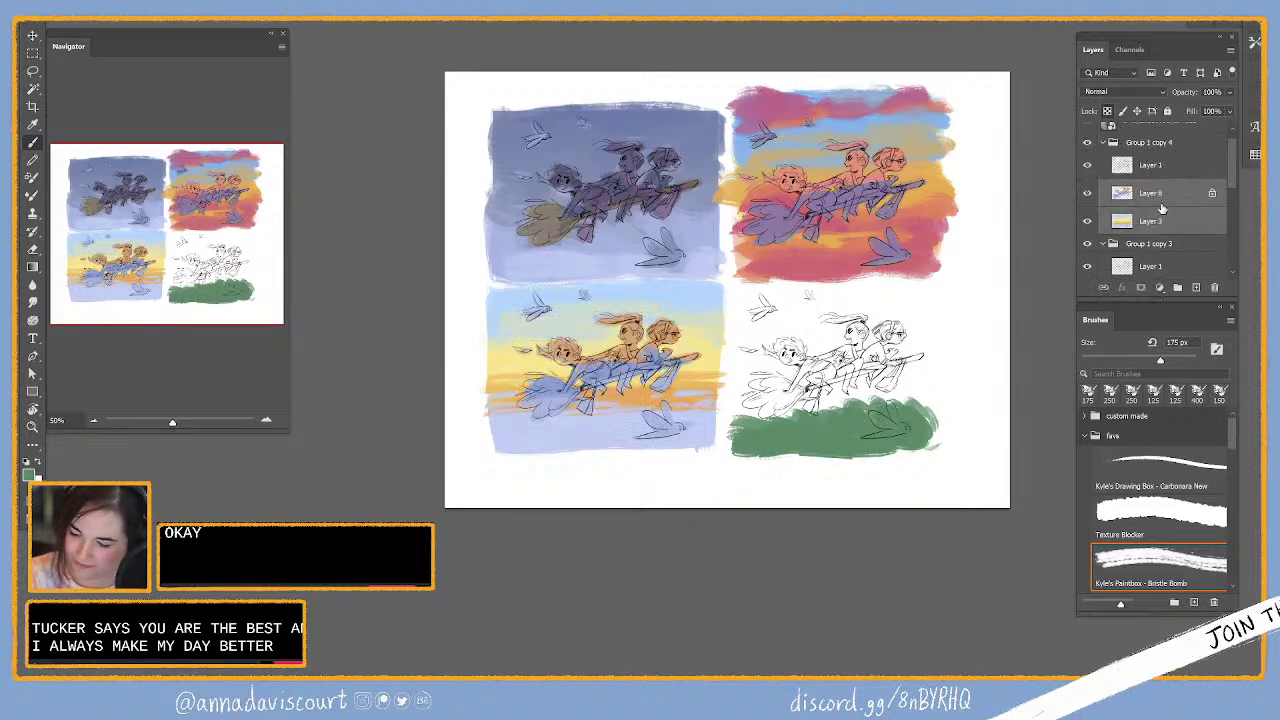
{"action": "left_click", "coordinate": [1103, 143]}
{"action": "left_click", "coordinate": [1123, 151]}
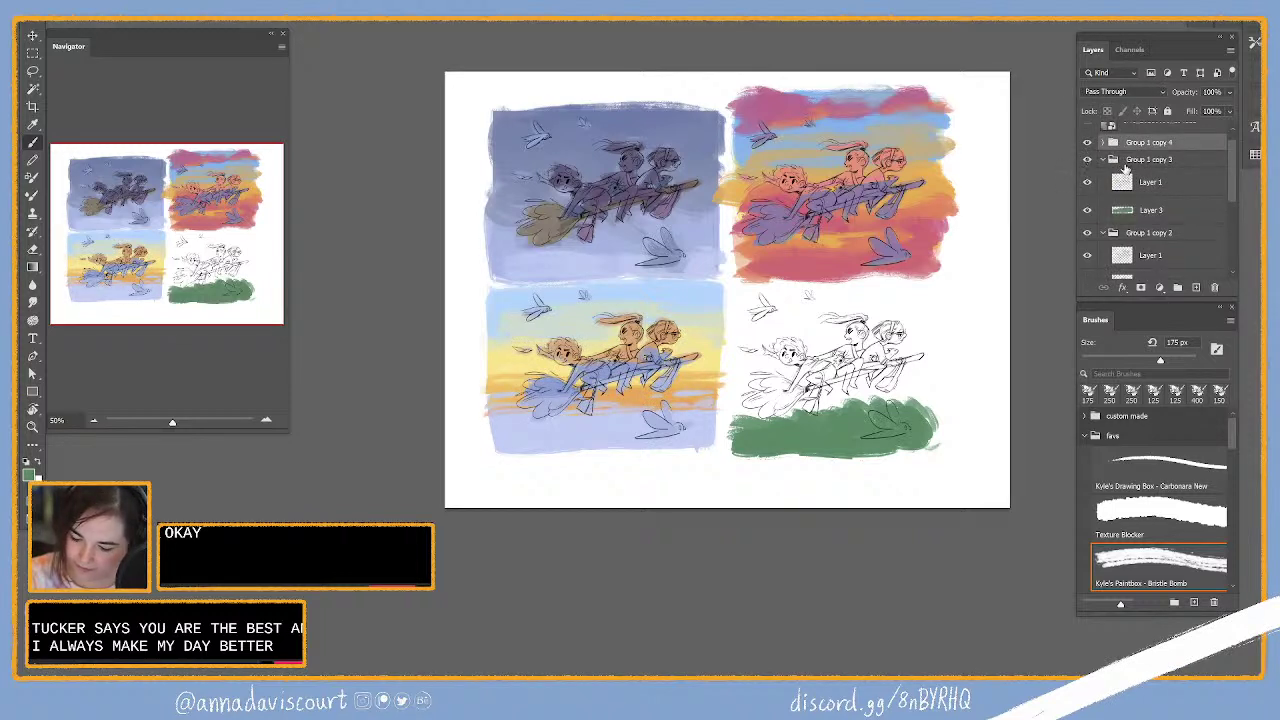
{"action": "left_click", "coordinate": [1104, 160]}
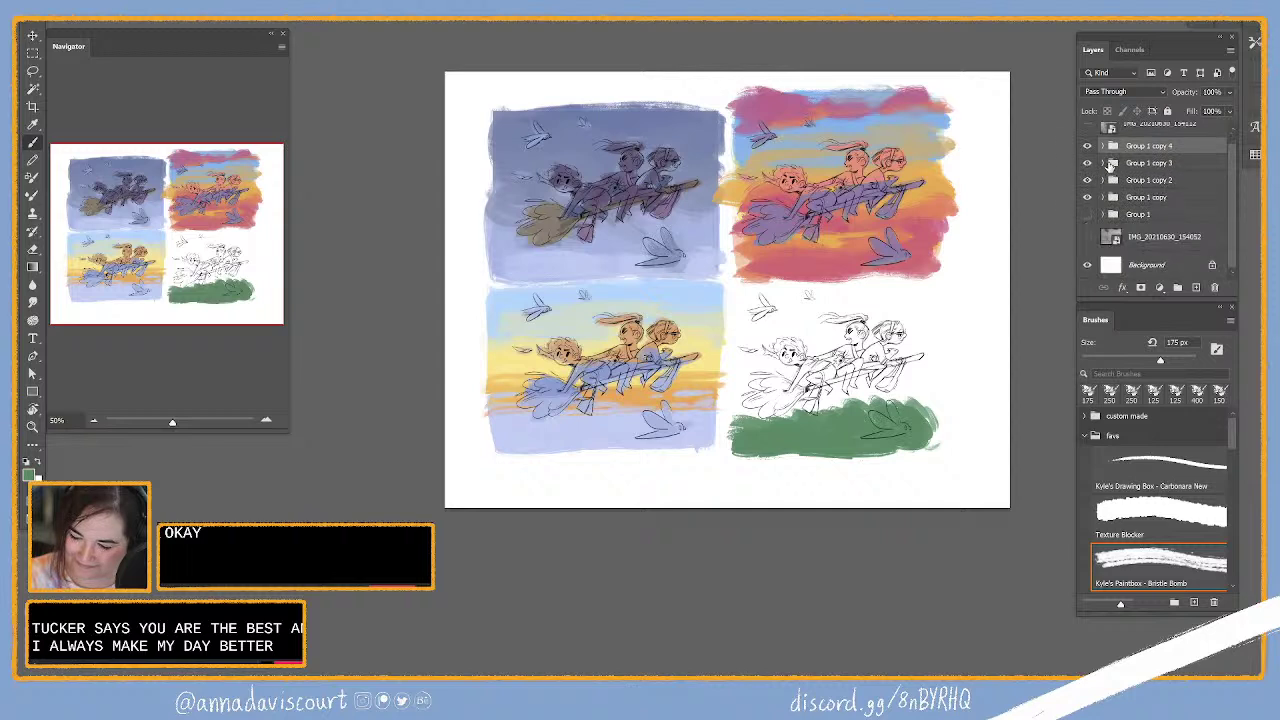
Step: Reshape the treetops on Group 1 copy 3's green layer, carving a dip near the middle and extending the foliage at the right end
{"action": "left_click", "coordinate": [1104, 160]}
{"action": "left_click", "coordinate": [1151, 216]}
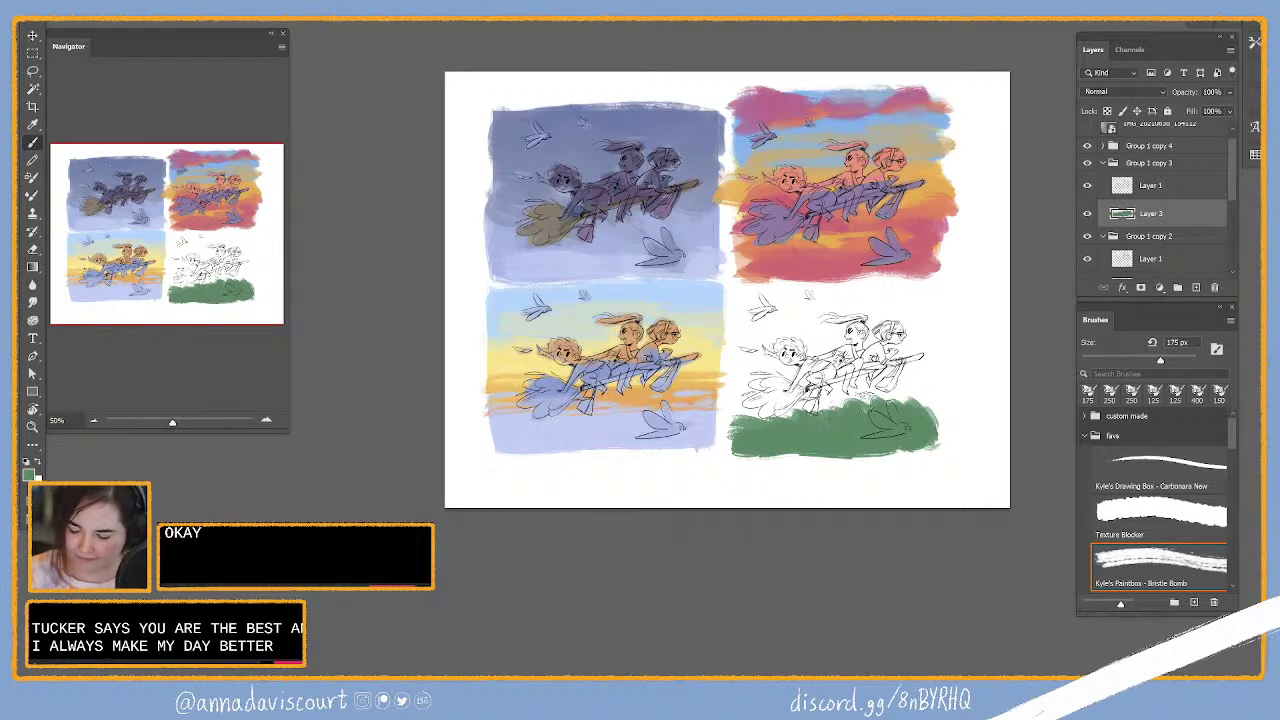
{"action": "left_click_drag", "start_coordinate": [865, 401], "coordinate": [820, 425]}
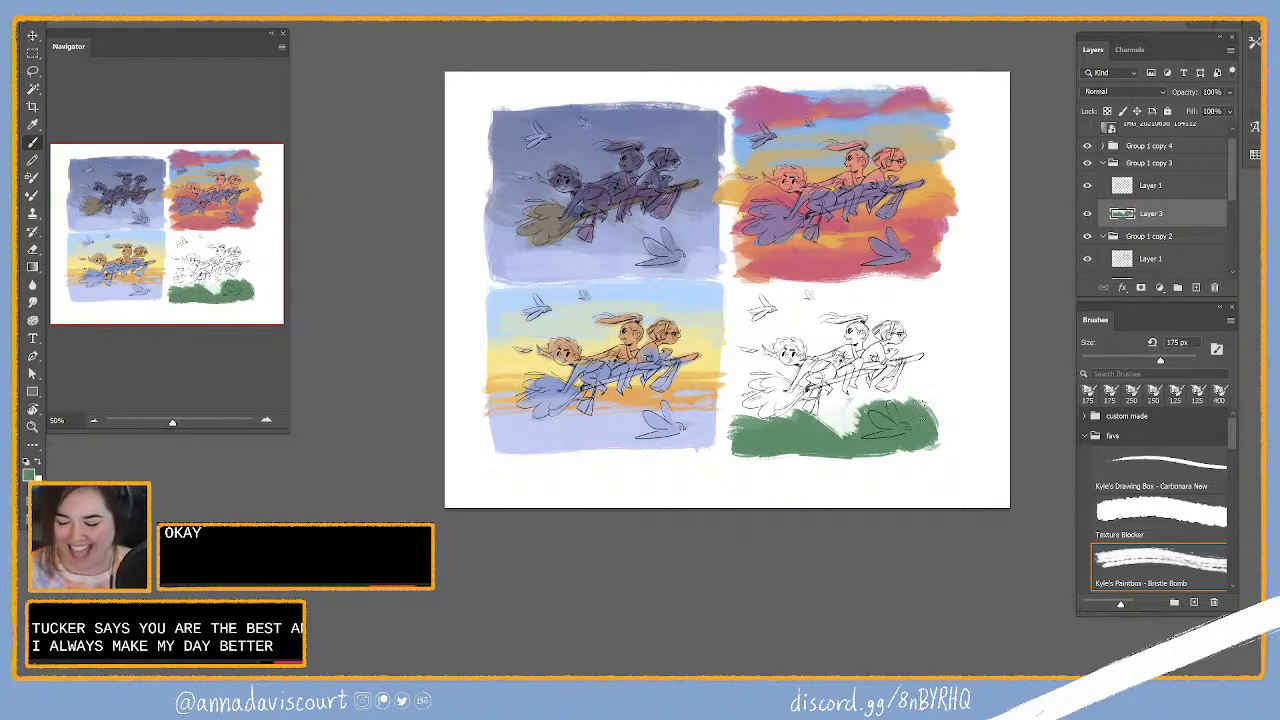
{"action": "mouse_move", "coordinate": [905, 410]}
{"action": "left_mouse_down"}
{"action": "mouse_move", "coordinate": [960, 405]}
{"action": "mouse_move", "coordinate": [945, 395]}
{"action": "left_mouse_up"}
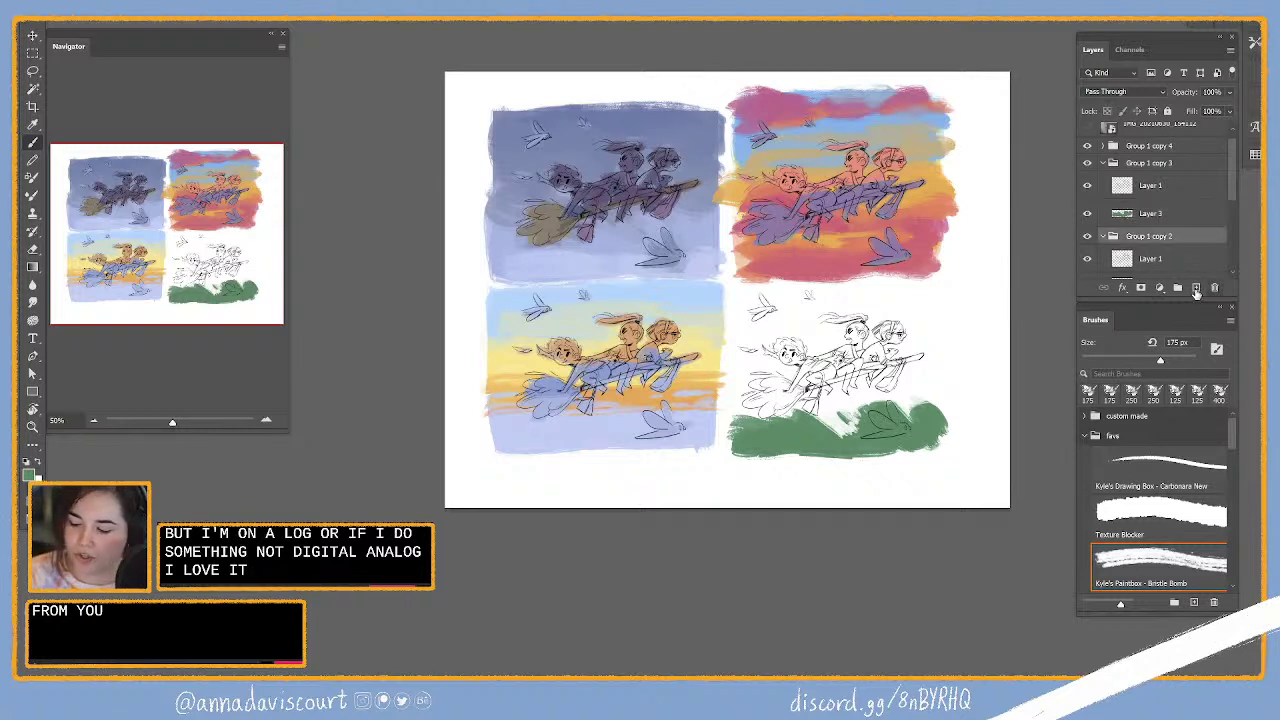
Step: Add a new layer beneath the green trees layer and paint the fourth thumbnail's left, top and right sky edges in a sampled blue
{"action": "left_click", "coordinate": [1153, 252]}
{"action": "left_click_drag", "start_coordinate": [1158, 212], "coordinate": [1173, 250]}
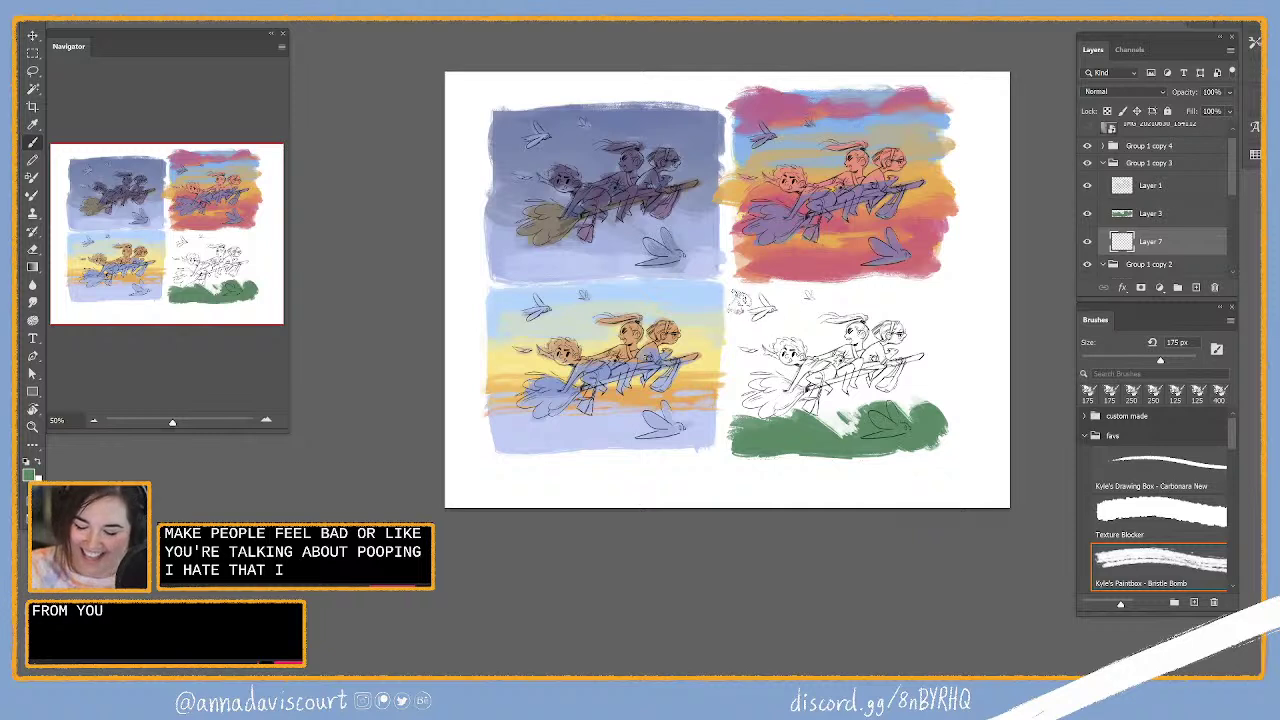
{"action": "left_click", "coordinate": [730, 427], "text": "alt"}
{"action": "left_click_drag", "start_coordinate": [742, 300], "coordinate": [742, 440]}
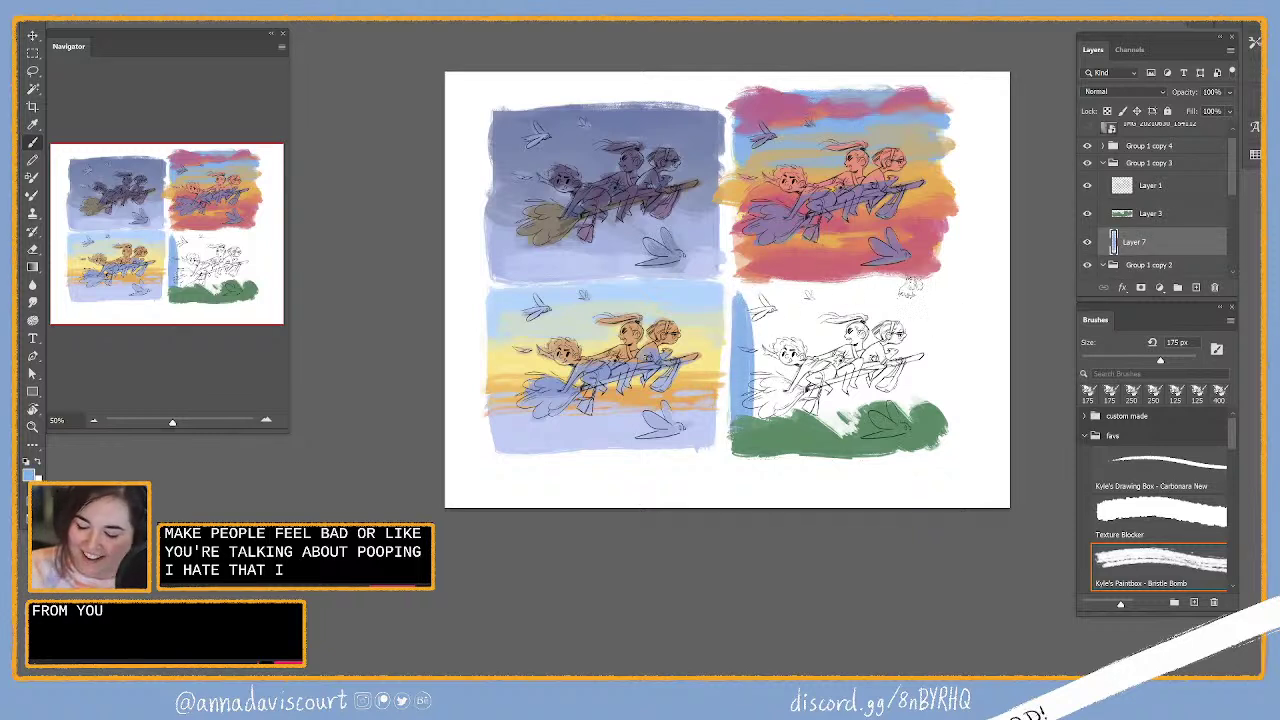
{"action": "left_click_drag", "start_coordinate": [935, 322], "coordinate": [945, 318]}
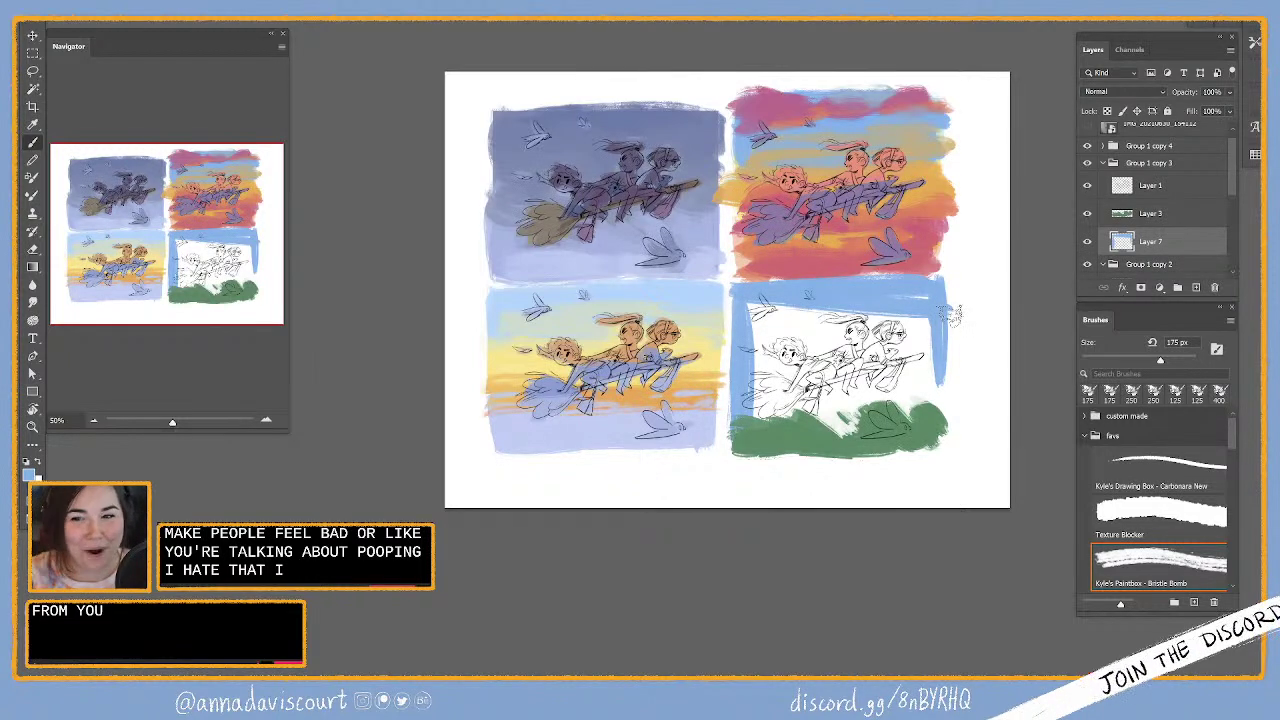
Step: Fill the rest of the fourth thumbnail's sky with blue, shifting to a paler blue just above the treetops
{"action": "mouse_move", "coordinate": [748, 308]}
{"action": "left_mouse_down"}
{"action": "mouse_move", "coordinate": [870, 304]}
{"action": "mouse_move", "coordinate": [918, 328]}
{"action": "mouse_move", "coordinate": [763, 333]}
{"action": "mouse_move", "coordinate": [925, 322]}
{"action": "left_mouse_up"}
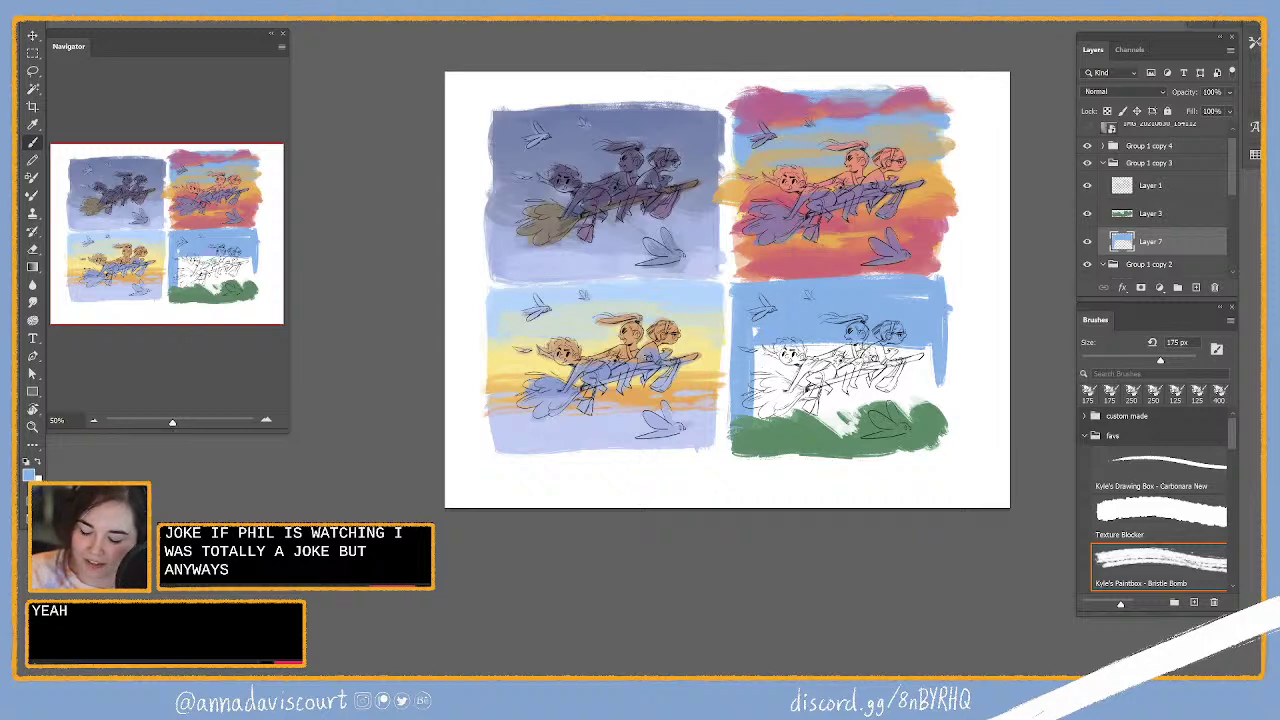
{"action": "mouse_move", "coordinate": [760, 372]}
{"action": "left_mouse_down"}
{"action": "mouse_move", "coordinate": [935, 365]}
{"action": "mouse_move", "coordinate": [905, 385]}
{"action": "left_mouse_up"}
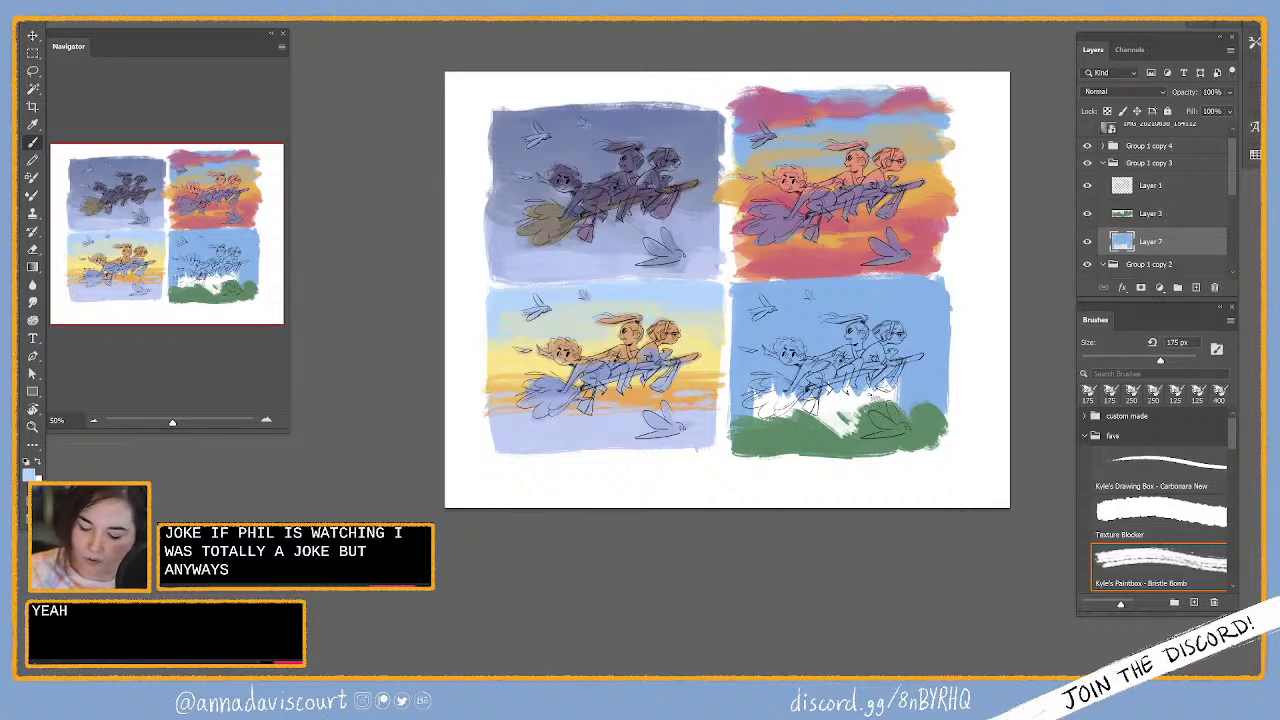
{"action": "left_click_drag", "start_coordinate": [755, 408], "coordinate": [885, 412]}
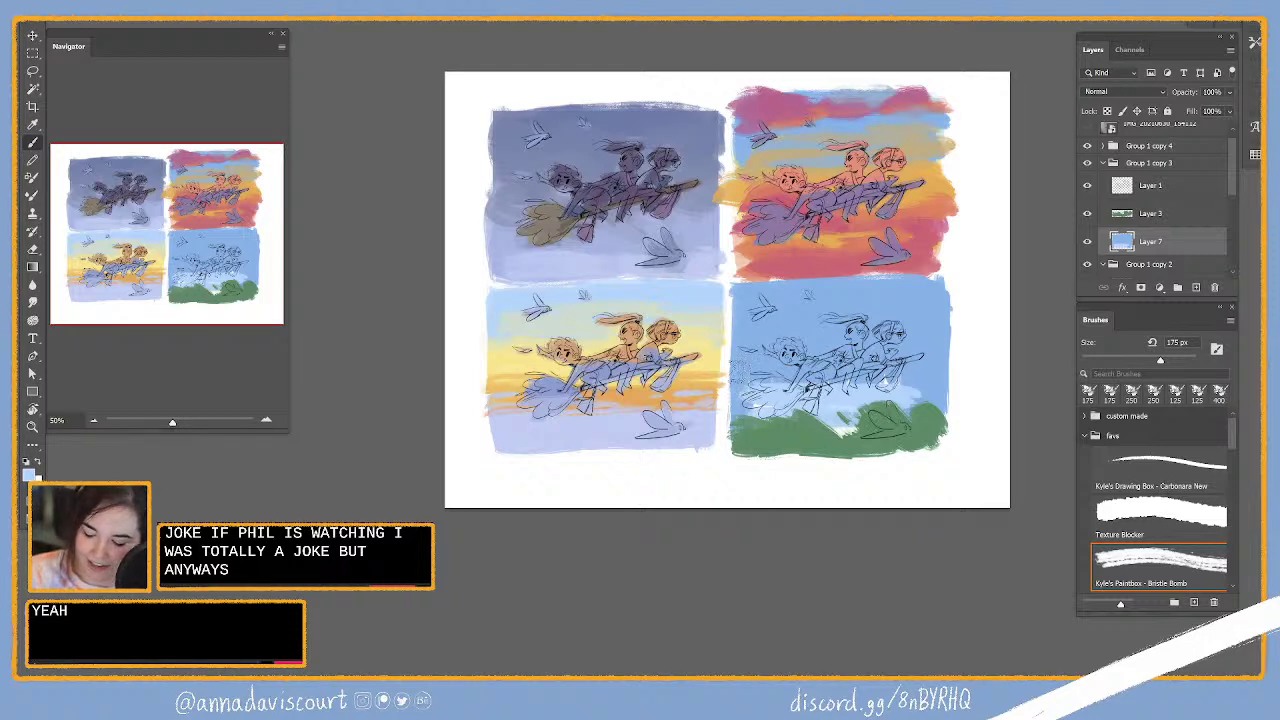
{"action": "mouse_move", "coordinate": [748, 412]}
{"action": "left_mouse_down"}
{"action": "mouse_move", "coordinate": [772, 380]}
{"action": "mouse_move", "coordinate": [808, 378]}
{"action": "mouse_move", "coordinate": [838, 428]}
{"action": "mouse_move", "coordinate": [892, 384]}
{"action": "mouse_move", "coordinate": [846, 430]}
{"action": "mouse_move", "coordinate": [938, 372]}
{"action": "mouse_move", "coordinate": [946, 432]}
{"action": "left_mouse_up"}
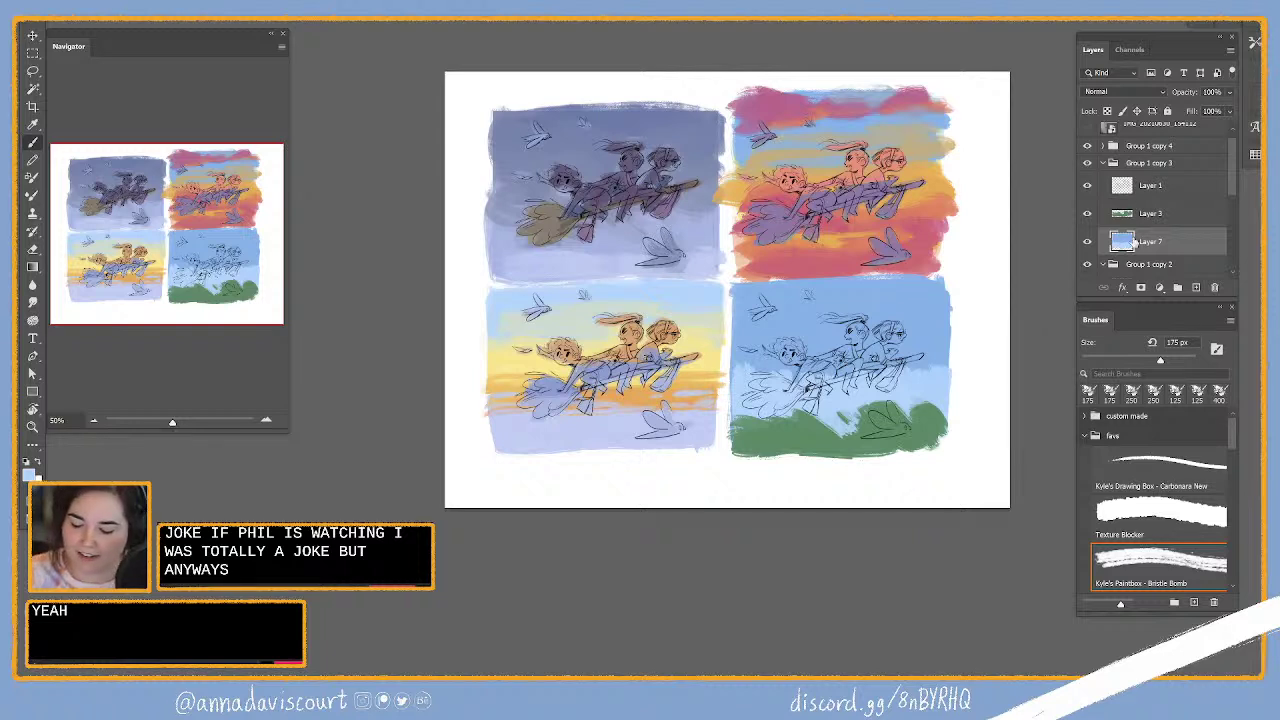
Step: Finish the pale-blue lower sky in the fourth thumbnail and add a new layer between Layer 7 and the green trees layer
{"action": "mouse_move", "coordinate": [860, 398]}
{"action": "left_mouse_down"}
{"action": "mouse_move", "coordinate": [740, 370]}
{"action": "mouse_move", "coordinate": [840, 372]}
{"action": "mouse_move", "coordinate": [745, 366]}
{"action": "left_mouse_up"}
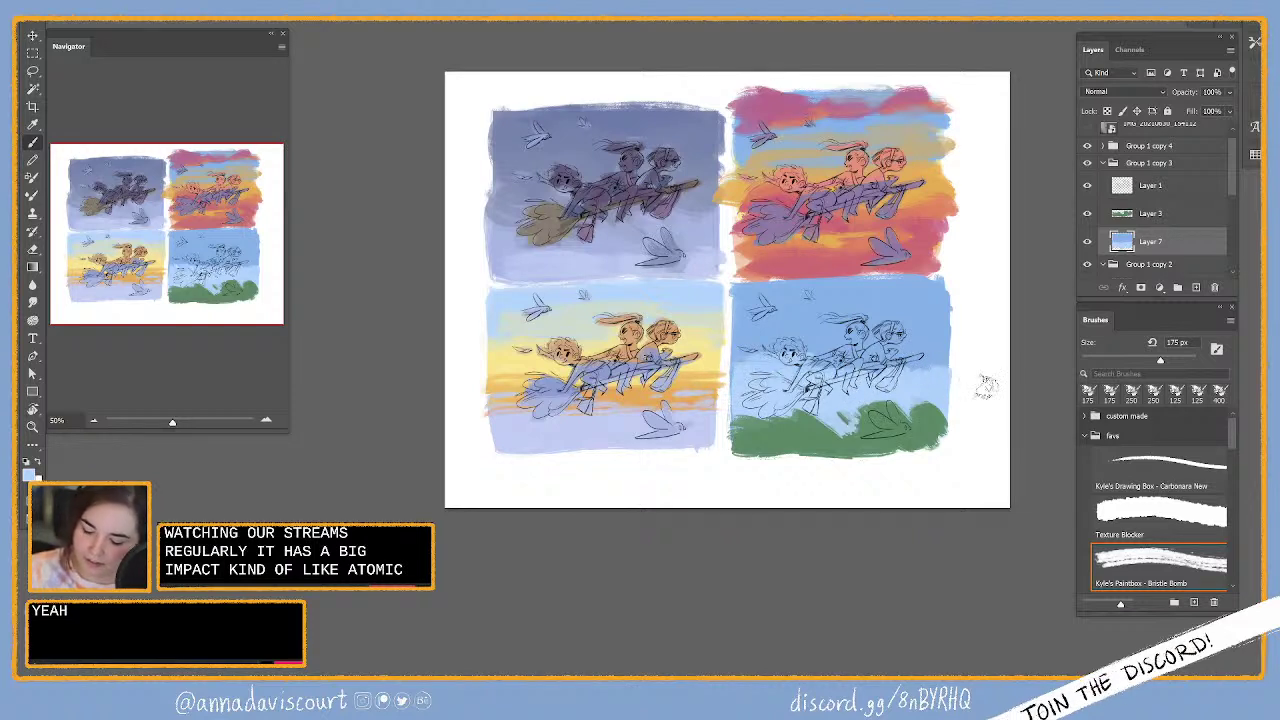
{"action": "mouse_move", "coordinate": [980, 380]}
{"action": "left_mouse_down"}
{"action": "mouse_move", "coordinate": [910, 348]}
{"action": "mouse_move", "coordinate": [928, 340]}
{"action": "mouse_move", "coordinate": [715, 356]}
{"action": "mouse_move", "coordinate": [966, 389]}
{"action": "mouse_move", "coordinate": [922, 400]}
{"action": "left_mouse_up"}
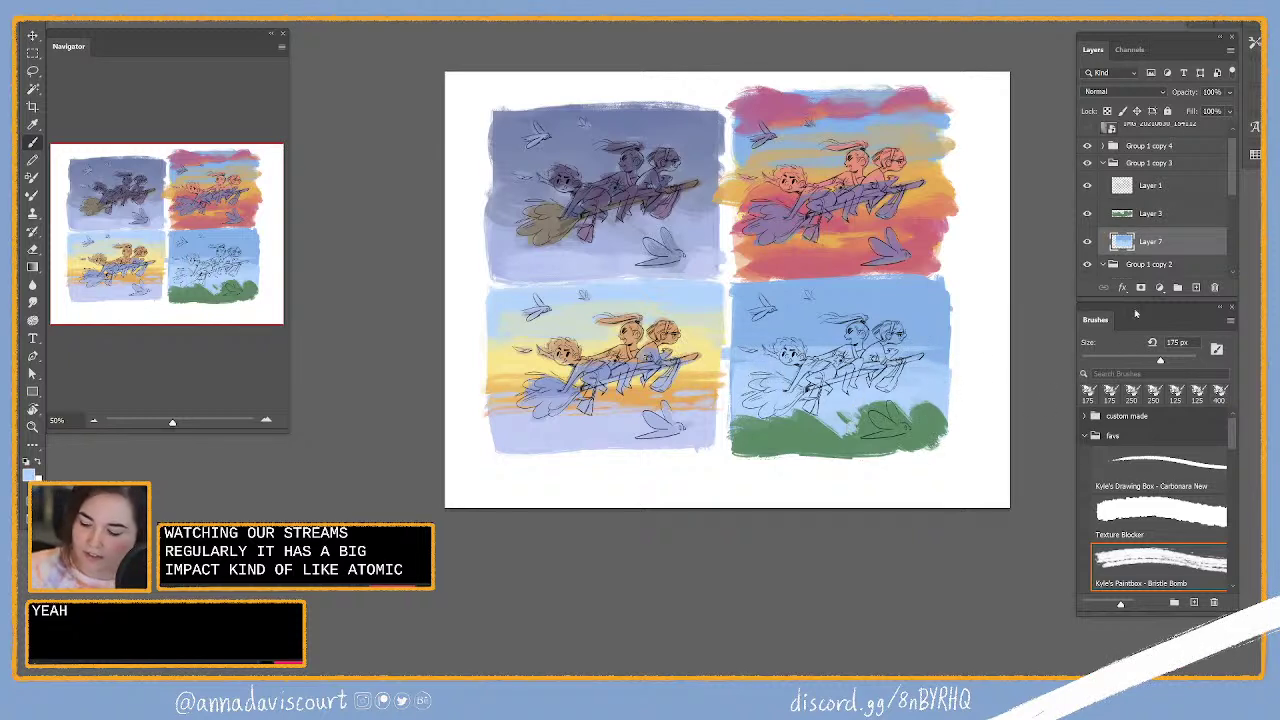
{"action": "key", "text": "alt+bracketright"}
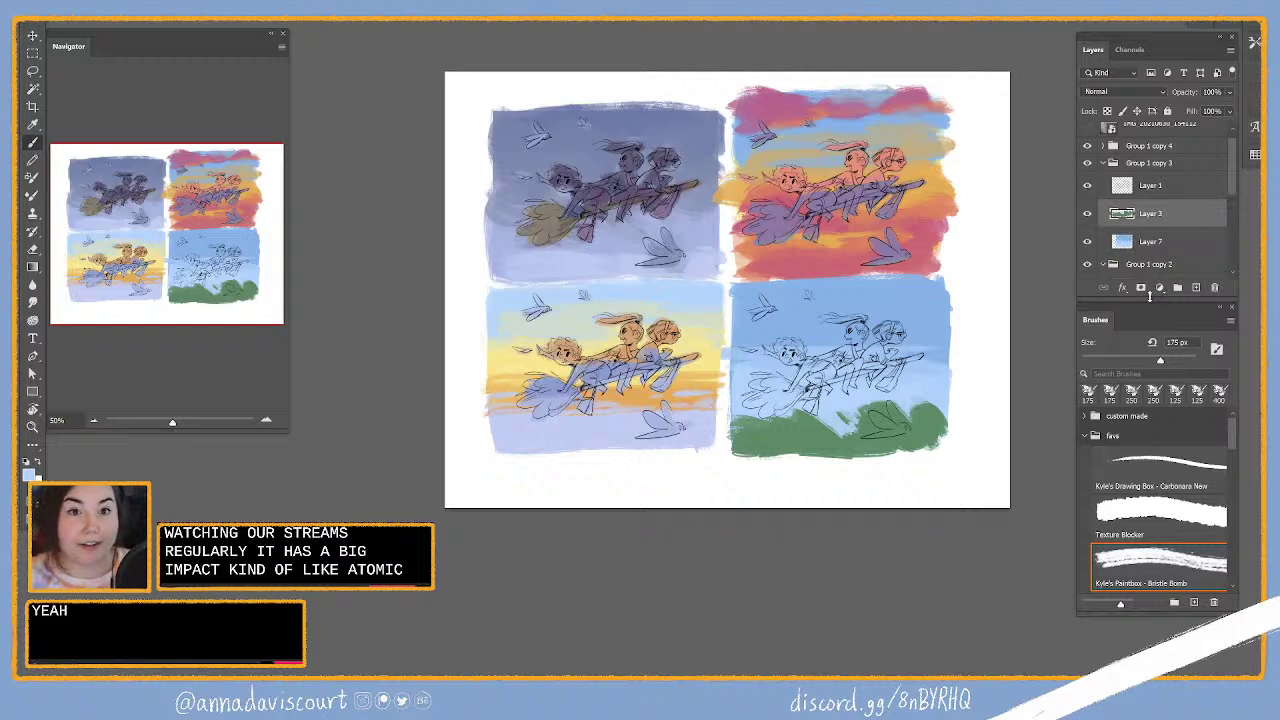
{"action": "left_click", "coordinate": [1192, 243]}
{"action": "left_click", "coordinate": [1197, 288]}
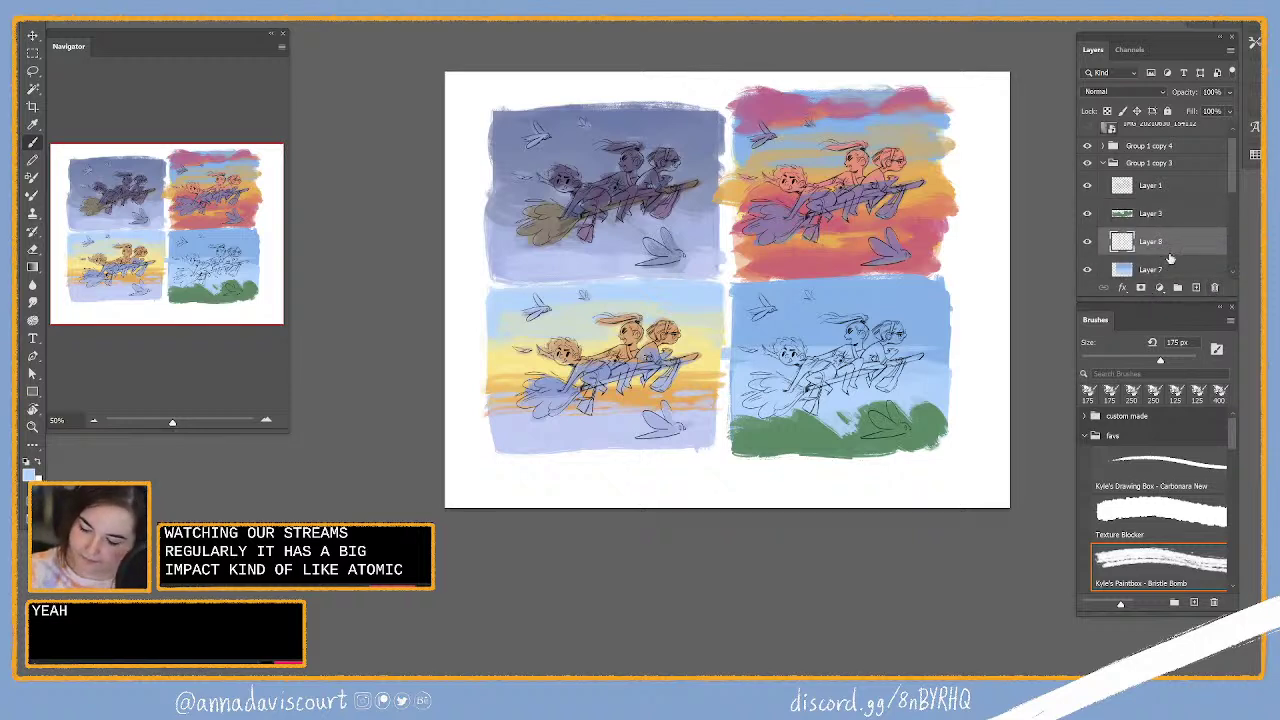
Step: Paint a hazy blue-green band of distant trees behind the green foliage across the fourth thumbnail, blending sampled greens and blues
{"action": "left_click_drag", "start_coordinate": [905, 396], "coordinate": [852, 403]}
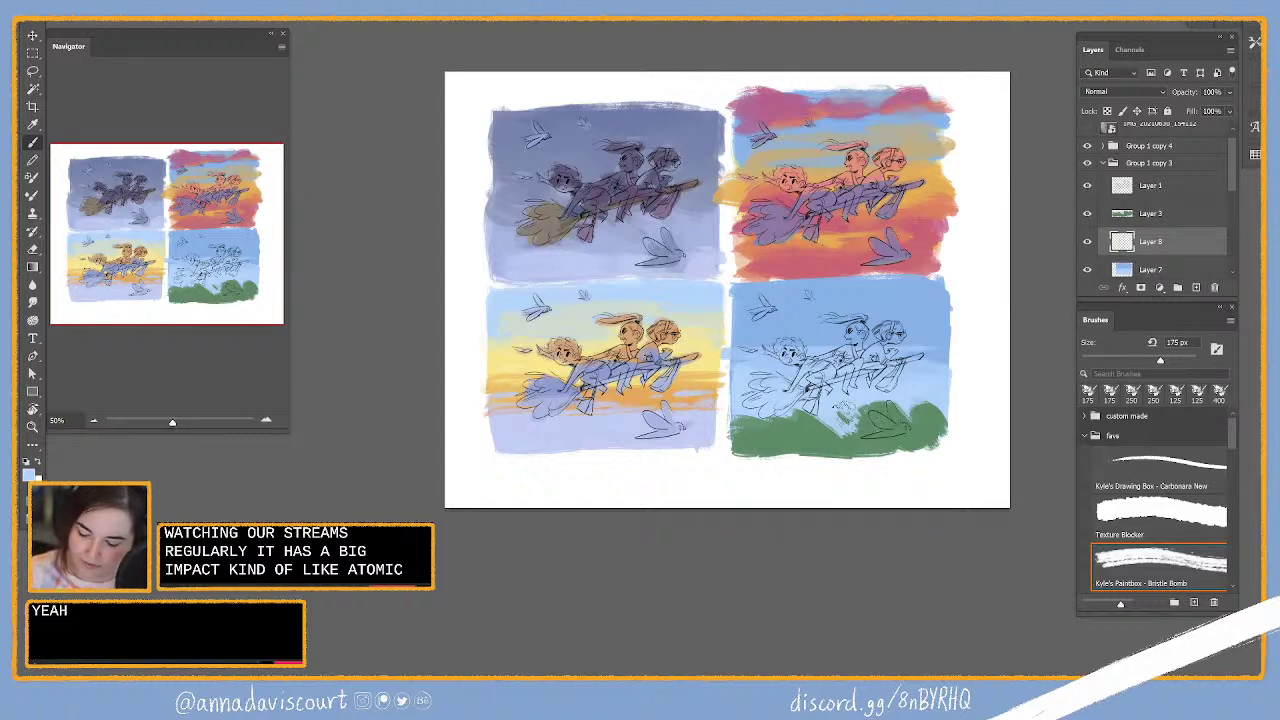
{"action": "left_click", "coordinate": [840, 411], "text": "alt"}
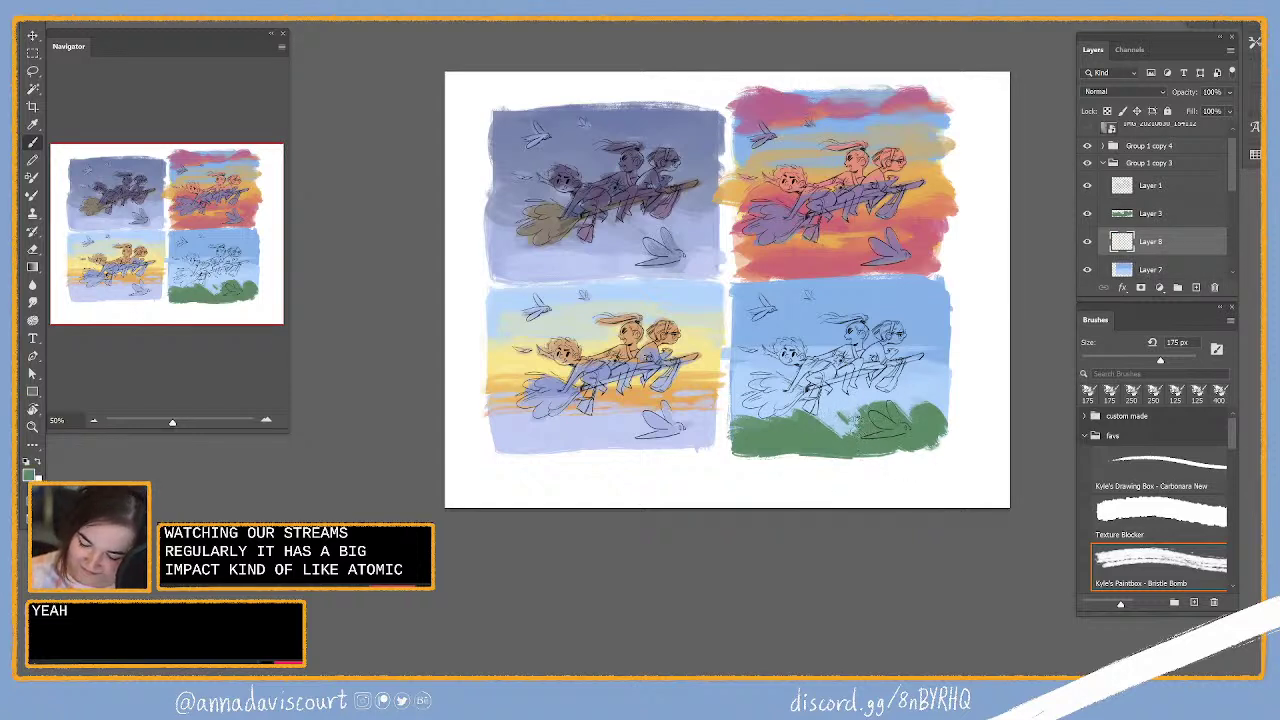
{"action": "mouse_move", "coordinate": [832, 415]}
{"action": "left_mouse_down"}
{"action": "mouse_move", "coordinate": [912, 418]}
{"action": "mouse_move", "coordinate": [950, 398]}
{"action": "mouse_move", "coordinate": [822, 403]}
{"action": "left_mouse_up"}
{"action": "left_click", "coordinate": [900, 388], "text": "alt"}
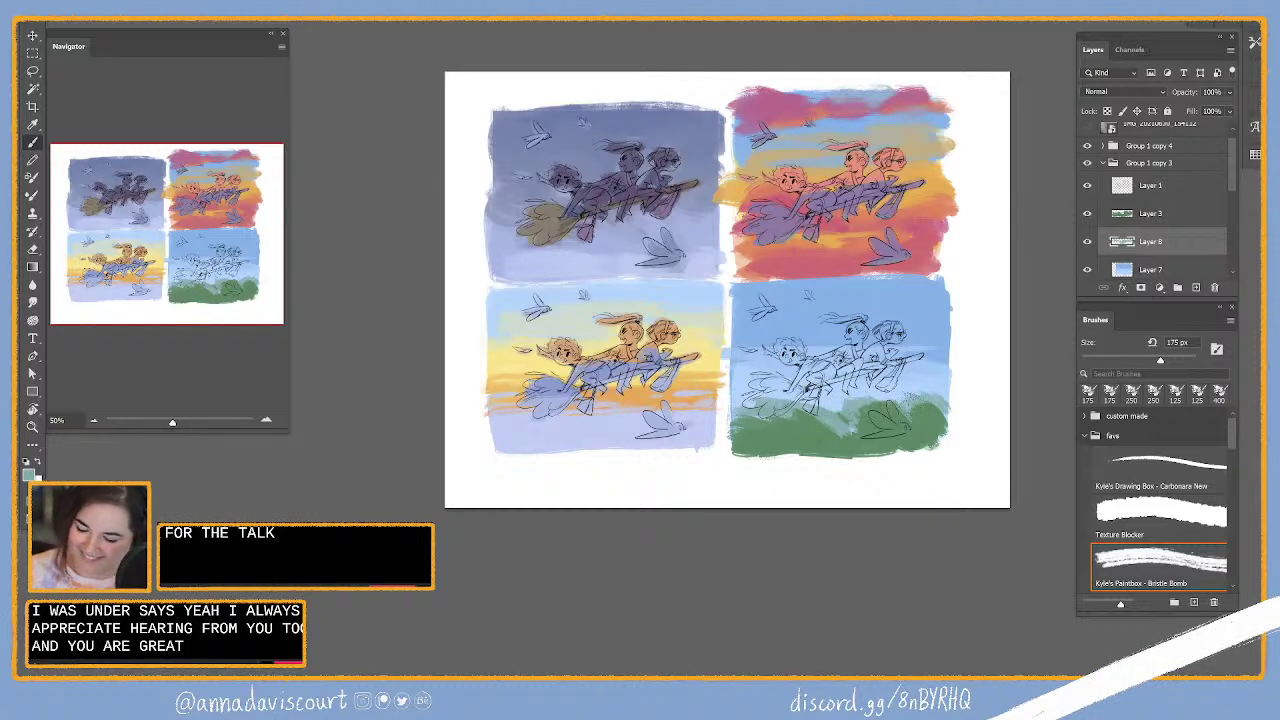
{"action": "left_click_drag", "start_coordinate": [816, 407], "coordinate": [905, 400]}
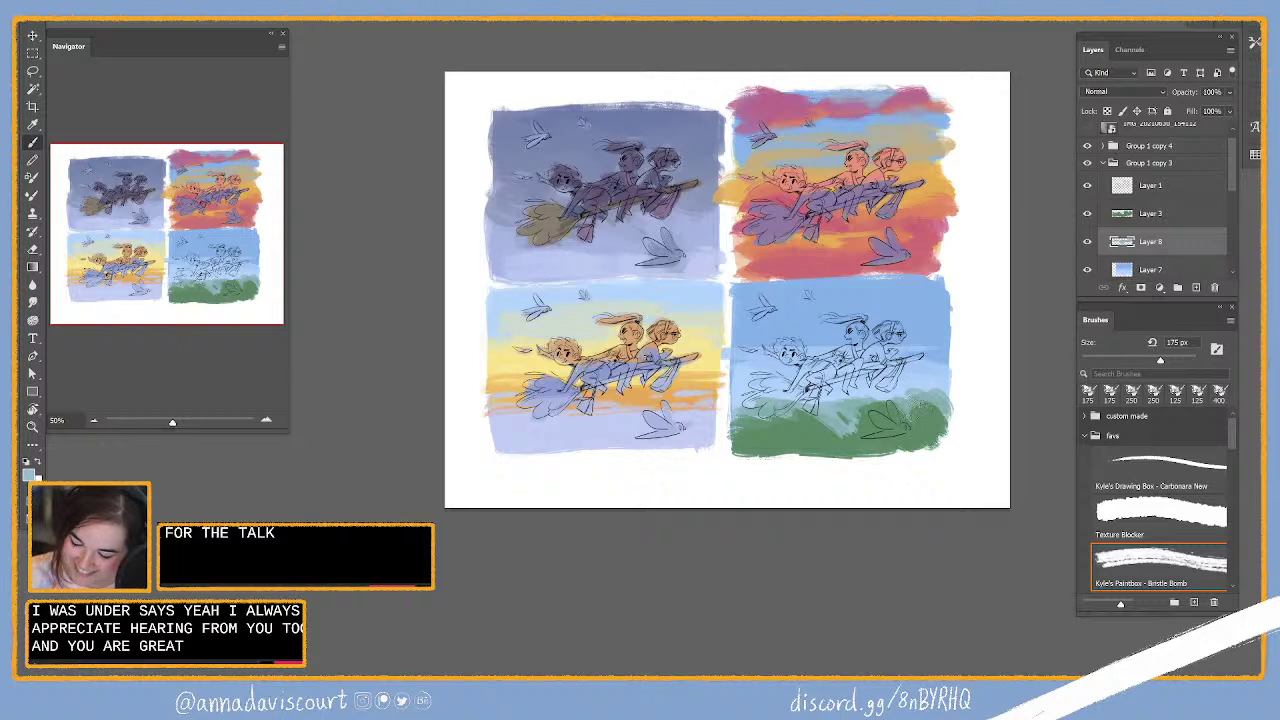
{"action": "mouse_move", "coordinate": [958, 415]}
{"action": "left_mouse_down"}
{"action": "mouse_move", "coordinate": [738, 412]}
{"action": "mouse_move", "coordinate": [805, 410]}
{"action": "left_mouse_up"}
{"action": "left_click_drag", "start_coordinate": [725, 402], "coordinate": [868, 400]}
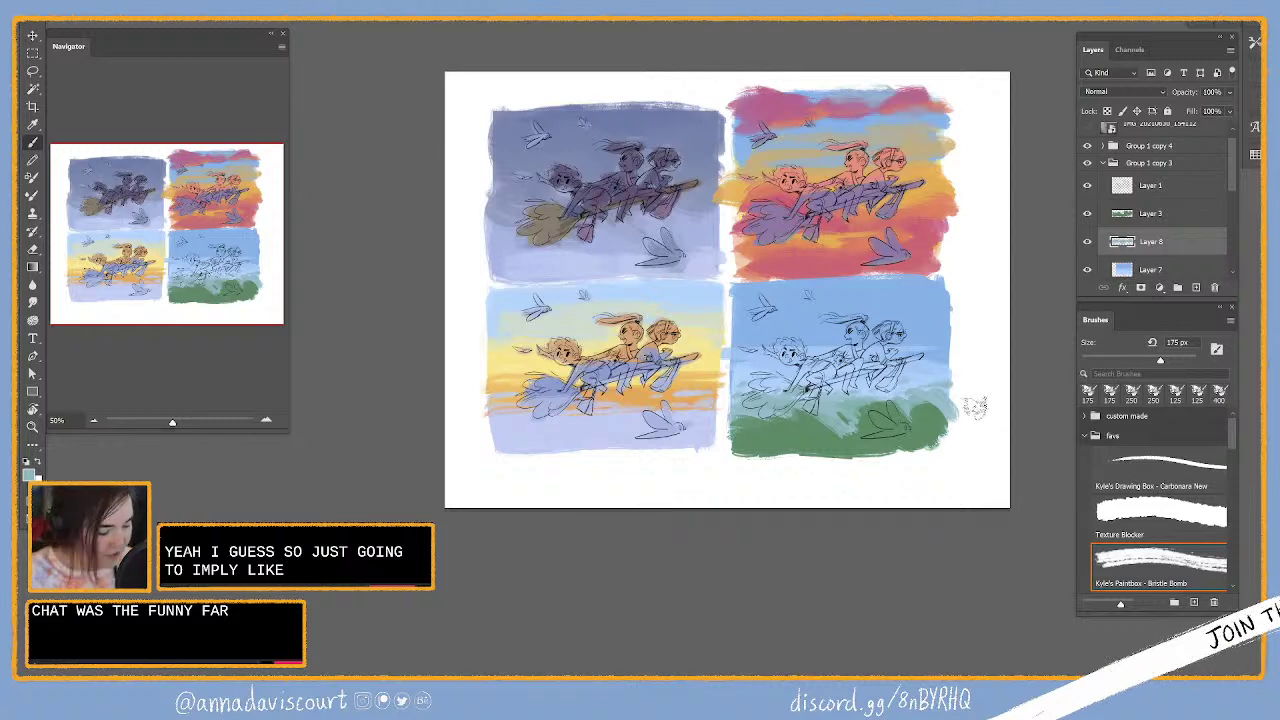
Step: Rework the foreground treetops on Layer 3 with the sampled green, extending the foliage at the left and lowering the right-hand mound
{"action": "left_click", "coordinate": [1176, 222]}
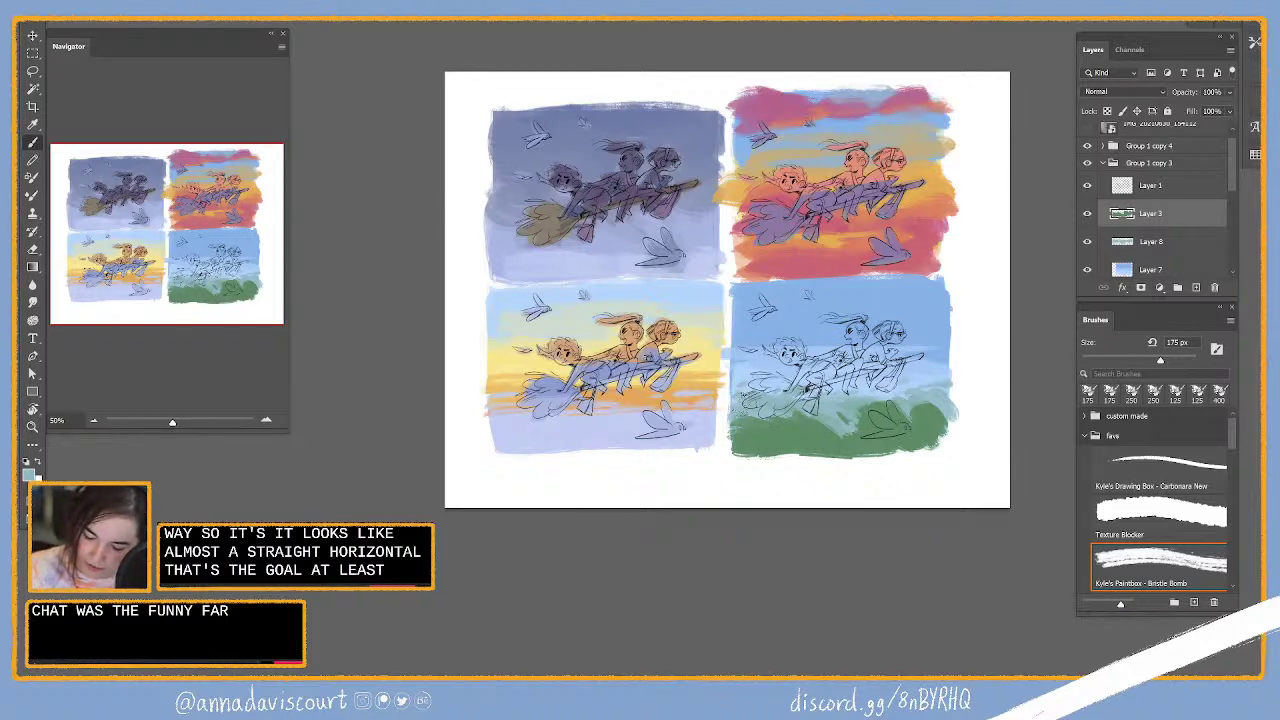
{"action": "left_click", "coordinate": [738, 400], "text": "alt"}
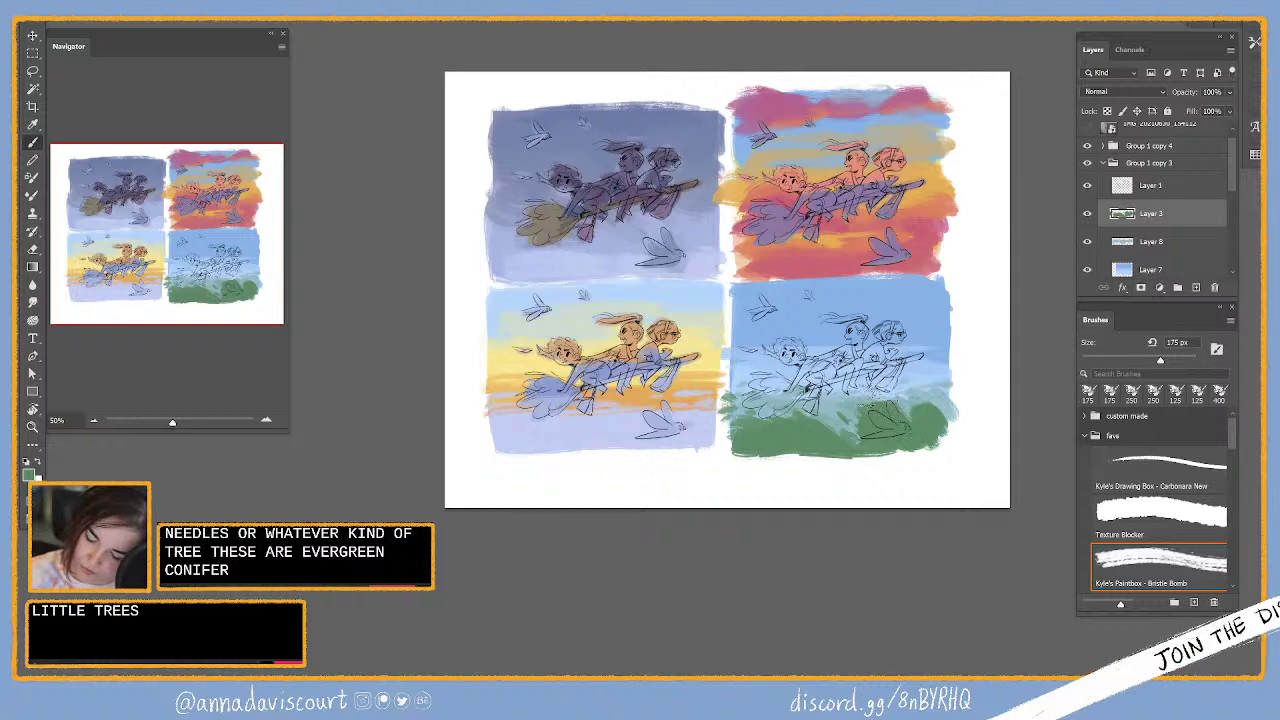
{"action": "mouse_move", "coordinate": [905, 393]}
{"action": "left_mouse_down"}
{"action": "mouse_move", "coordinate": [892, 407]}
{"action": "mouse_move", "coordinate": [900, 424]}
{"action": "left_mouse_up"}
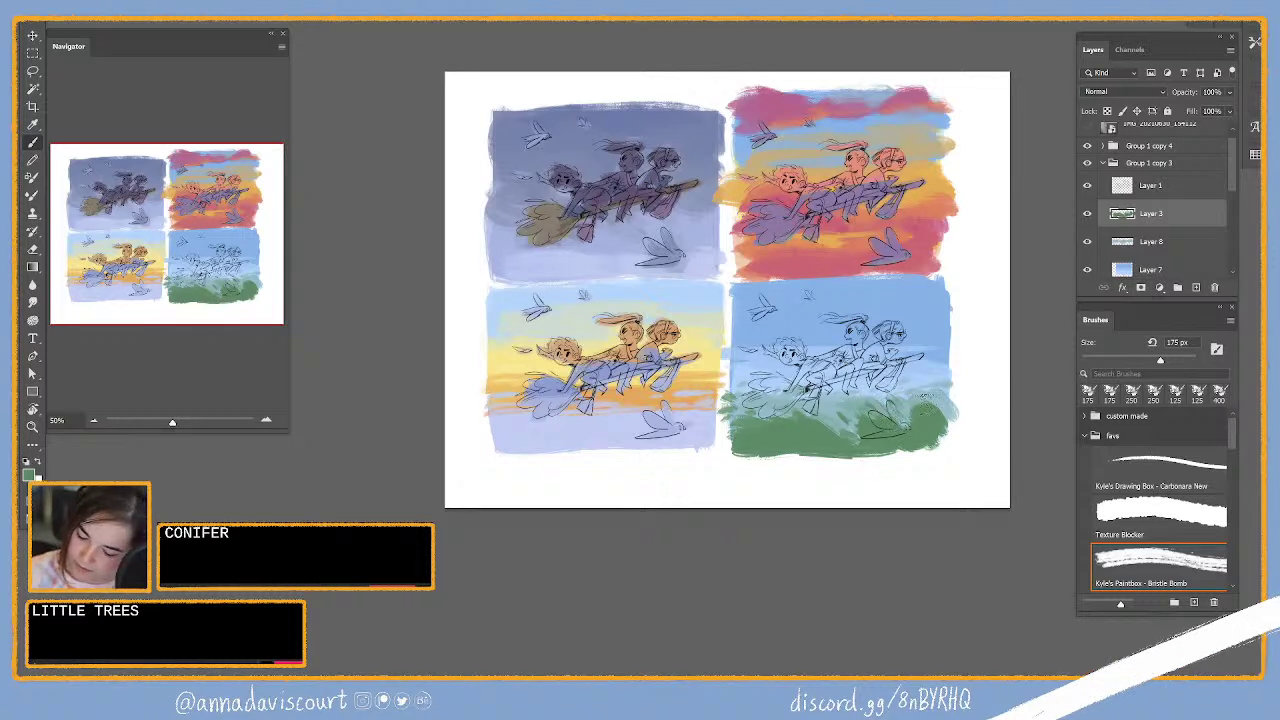
{"action": "mouse_move", "coordinate": [938, 402]}
{"action": "left_mouse_down"}
{"action": "mouse_move", "coordinate": [932, 387]}
{"action": "mouse_move", "coordinate": [928, 398]}
{"action": "left_mouse_up"}
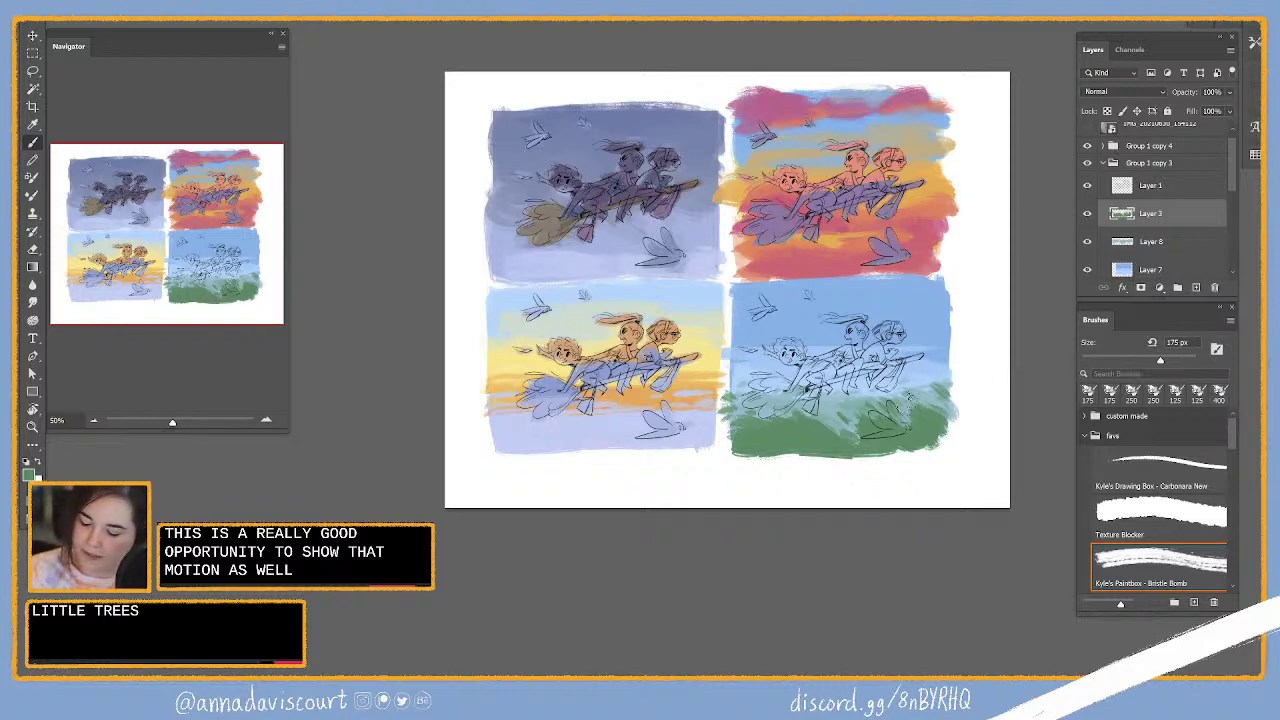
{"action": "left_click_drag", "start_coordinate": [908, 398], "coordinate": [860, 415]}
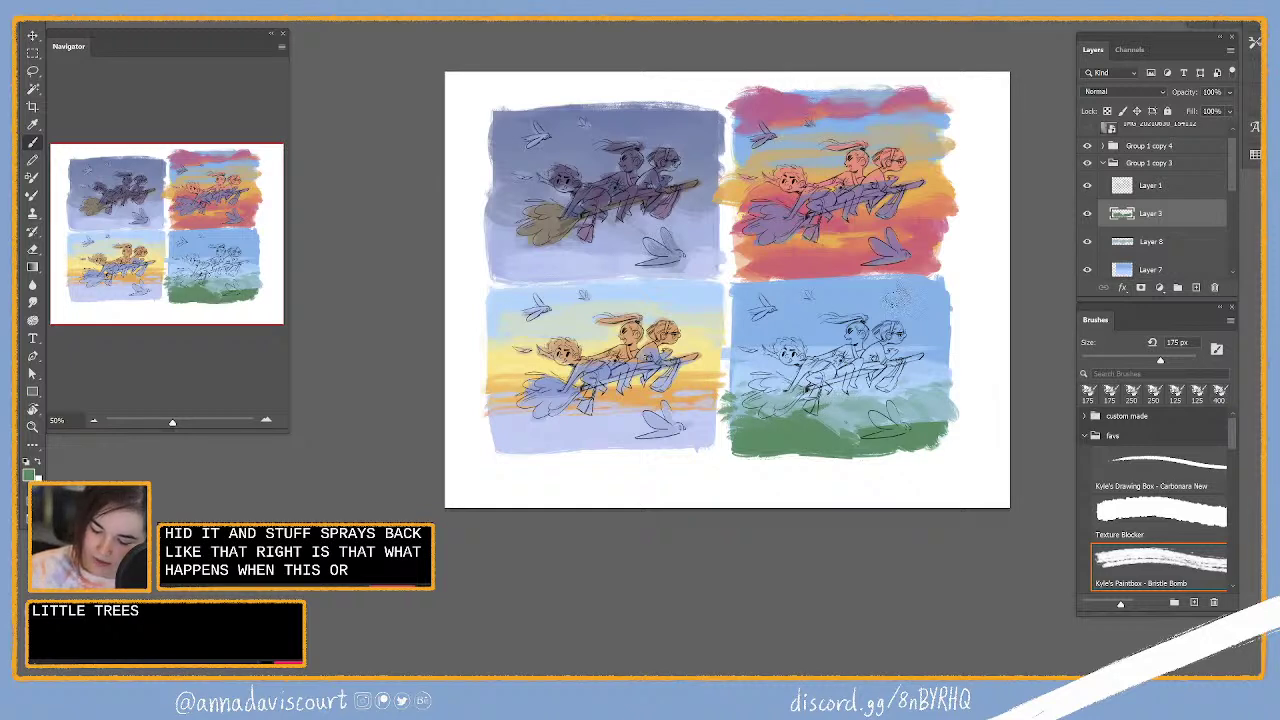
Step: Sketch a green right-pointing arrow across the fourth thumbnail's upper sky and try spray strokes on the lower-left foliage
{"action": "left_click_drag", "start_coordinate": [893, 298], "coordinate": [940, 315]}
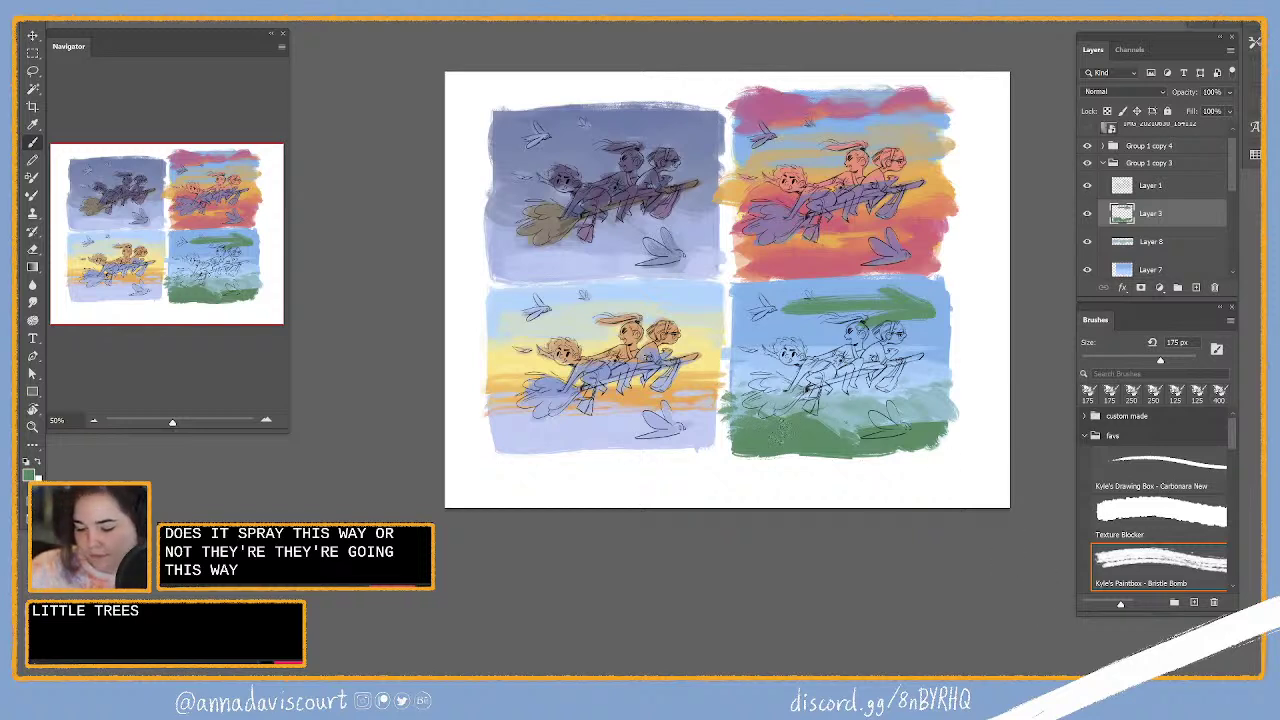
{"action": "left_click_drag", "start_coordinate": [778, 432], "coordinate": [773, 440]}
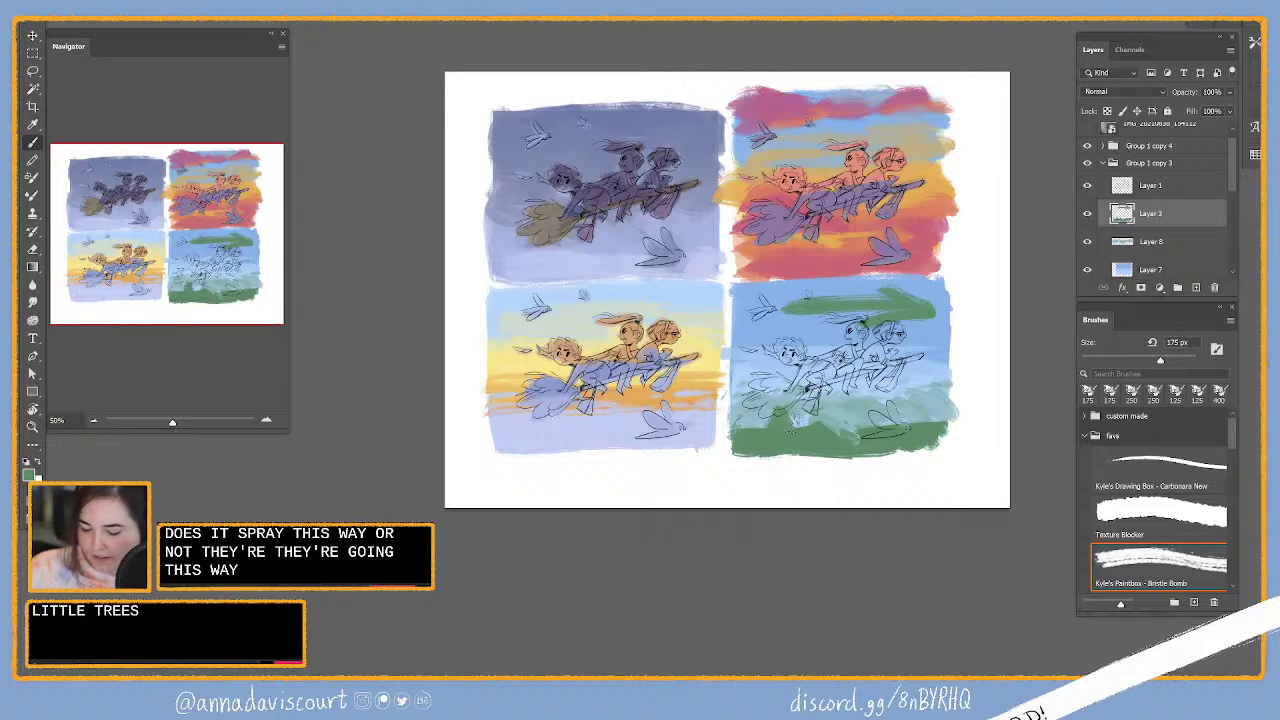
{"action": "left_click_drag", "start_coordinate": [792, 398], "coordinate": [762, 420]}
{"action": "key", "text": "ctrl+z"}
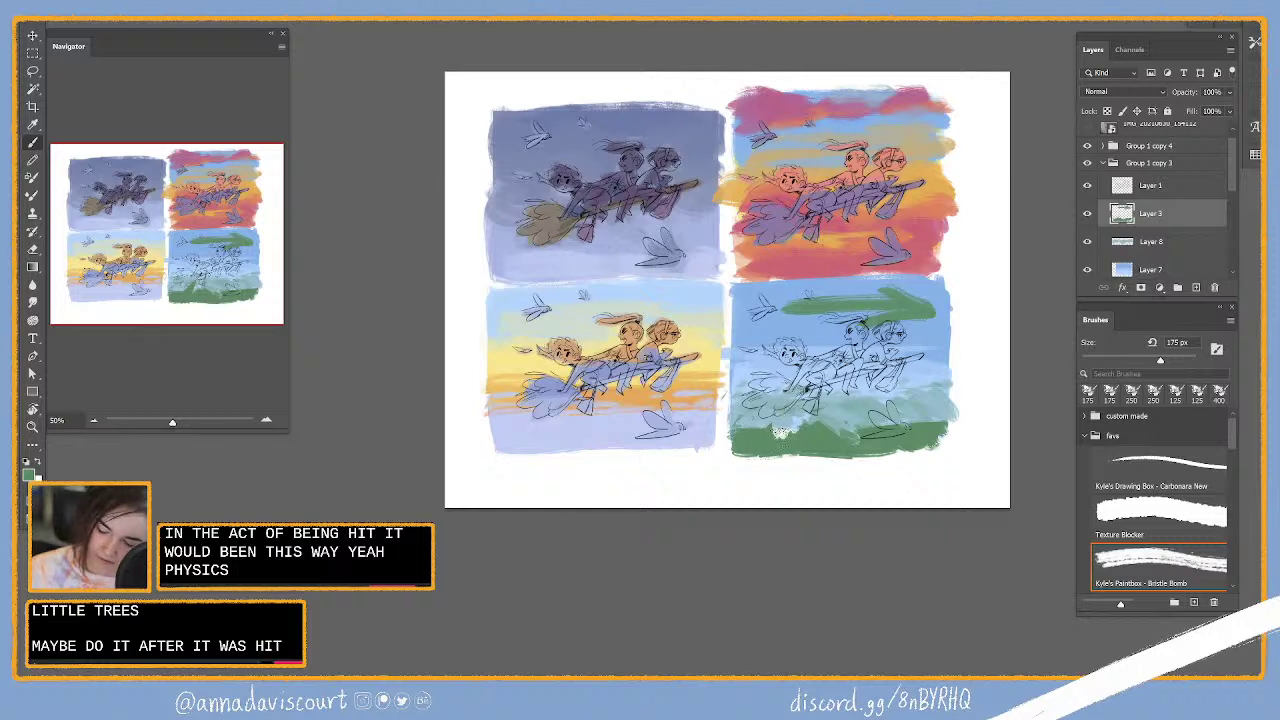
Step: Add jagged, backward-trailing green strokes to the foreground treetops at both ends, and touch up the hazy distant trees on Layer 8
{"action": "mouse_move", "coordinate": [779, 432]}
{"action": "left_mouse_down"}
{"action": "mouse_move", "coordinate": [735, 389]}
{"action": "mouse_move", "coordinate": [735, 412]}
{"action": "mouse_move", "coordinate": [726, 392]}
{"action": "mouse_move", "coordinate": [752, 404]}
{"action": "mouse_move", "coordinate": [763, 442]}
{"action": "mouse_move", "coordinate": [740, 422]}
{"action": "mouse_move", "coordinate": [748, 397]}
{"action": "mouse_move", "coordinate": [792, 418]}
{"action": "mouse_move", "coordinate": [722, 392]}
{"action": "left_mouse_up"}
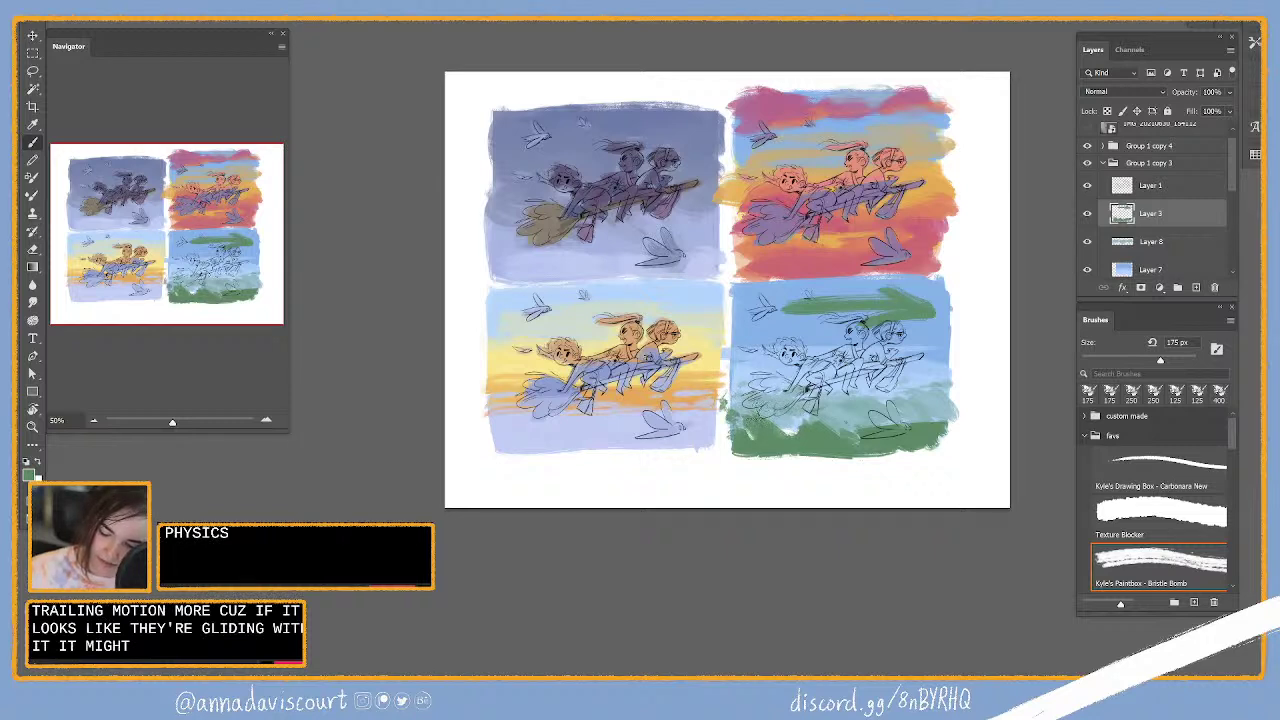
{"action": "left_click_drag", "start_coordinate": [793, 432], "coordinate": [735, 390]}
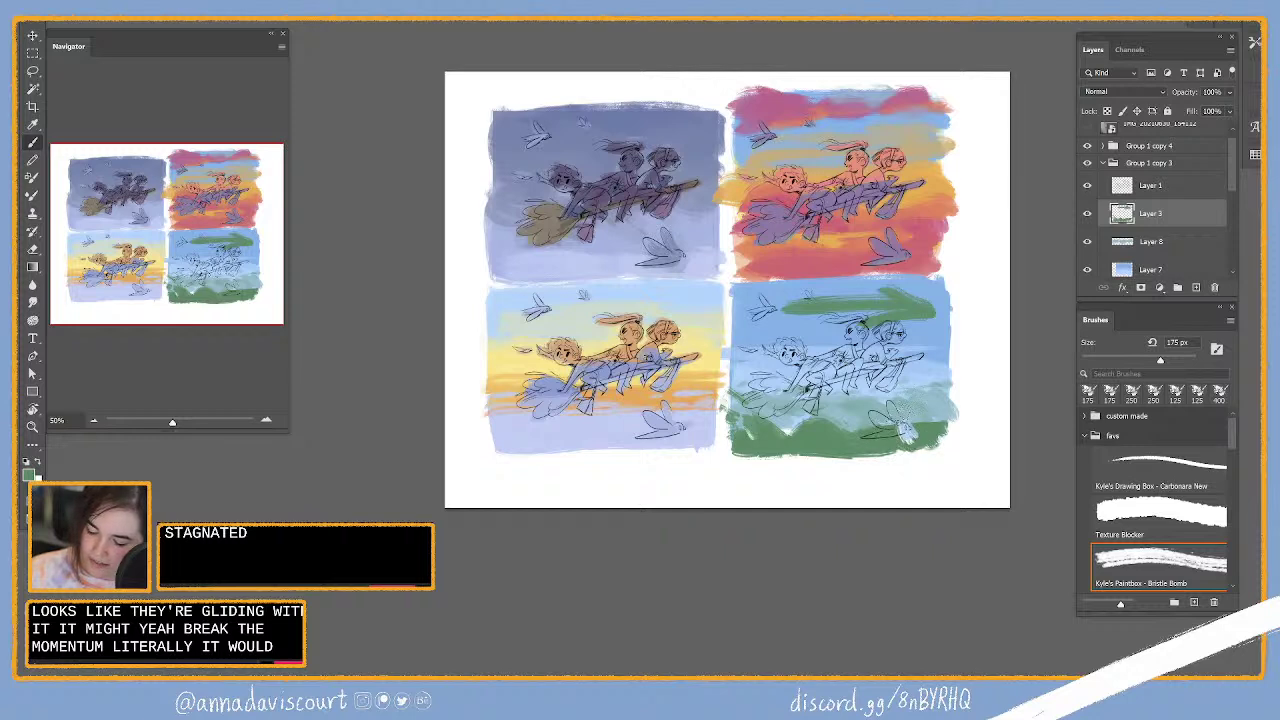
{"action": "left_click_drag", "start_coordinate": [905, 430], "coordinate": [948, 412]}
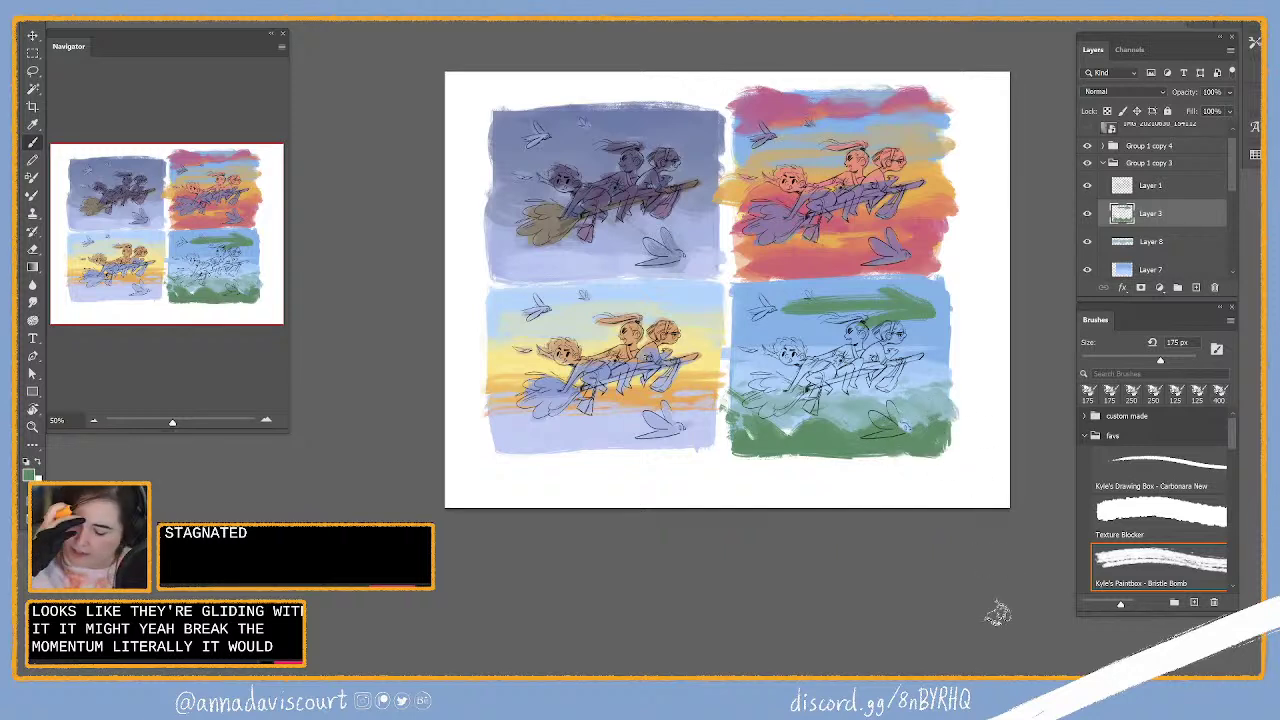
{"action": "key", "text": "alt+bracketleft"}
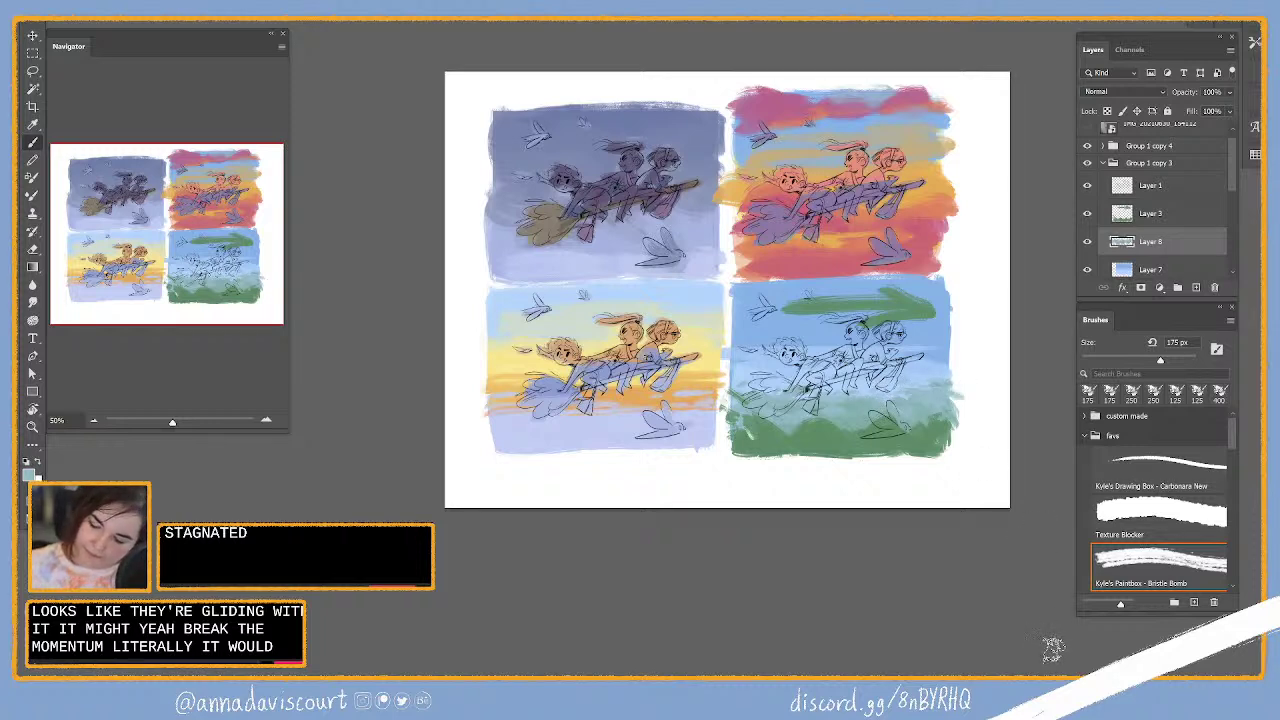
{"action": "left_click_drag", "start_coordinate": [960, 398], "coordinate": [860, 385]}
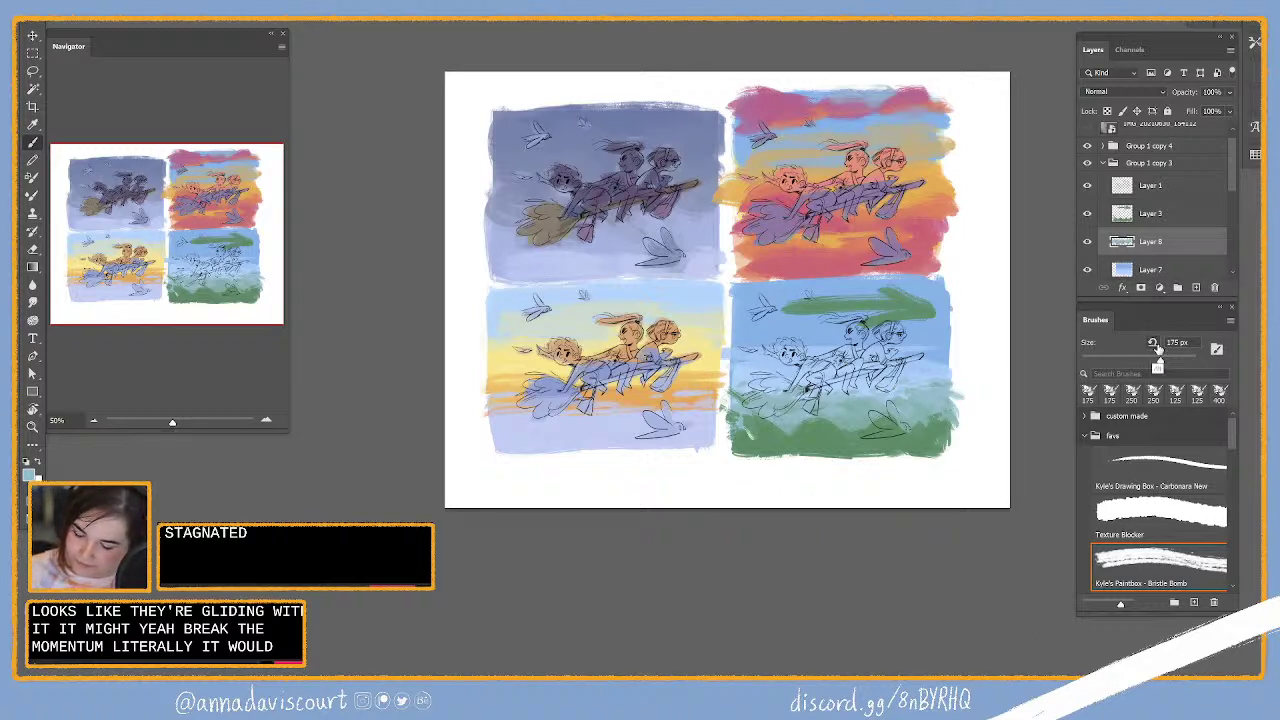
Step: Add a new layer above the green trees layer and cut the green arrow out of Layer 3
{"action": "key", "text": "alt+bracketright"}
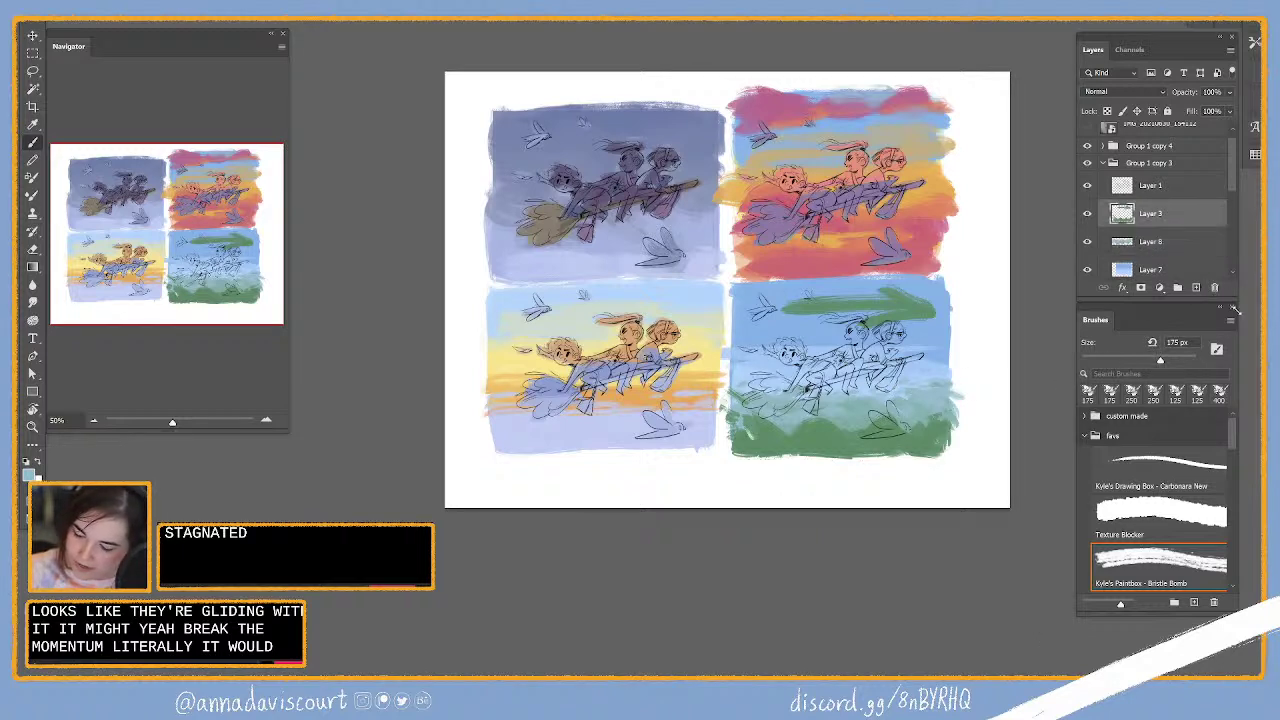
{"action": "left_click", "coordinate": [1088, 242]}
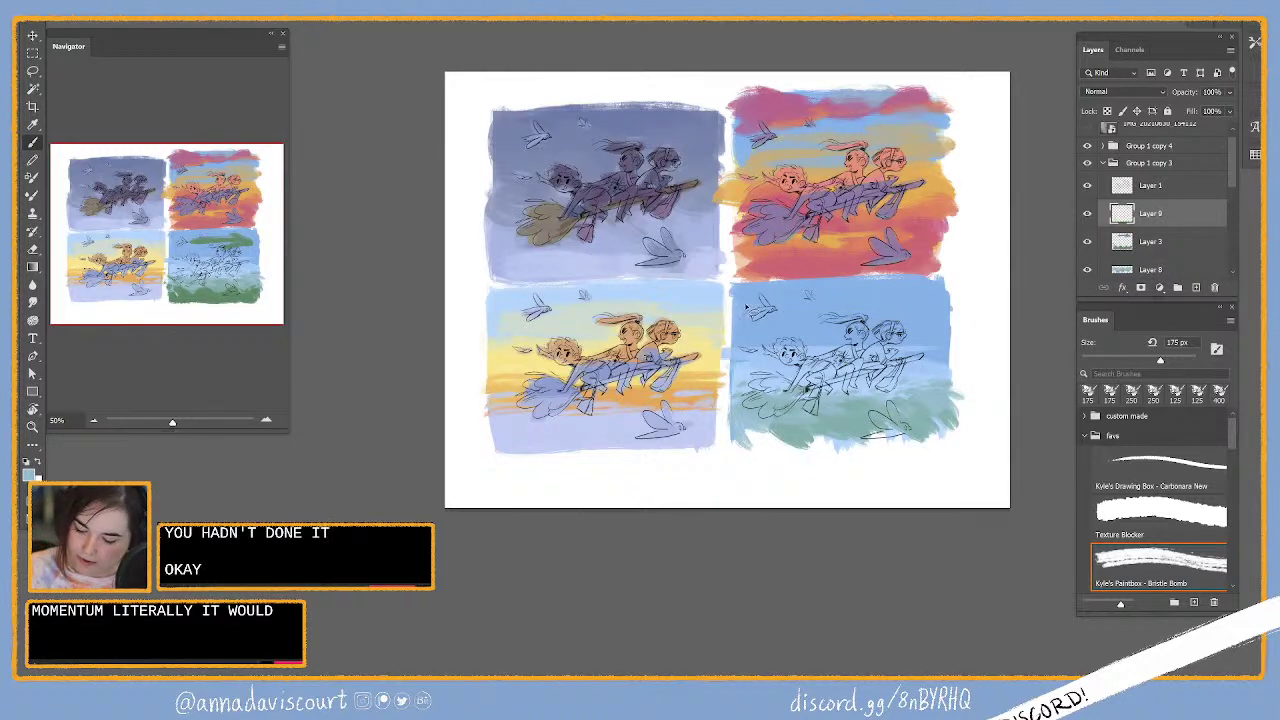
{"action": "key", "text": "l"}
{"action": "key", "text": "ctrl+z"}
{"action": "key", "text": "ctrl+x"}
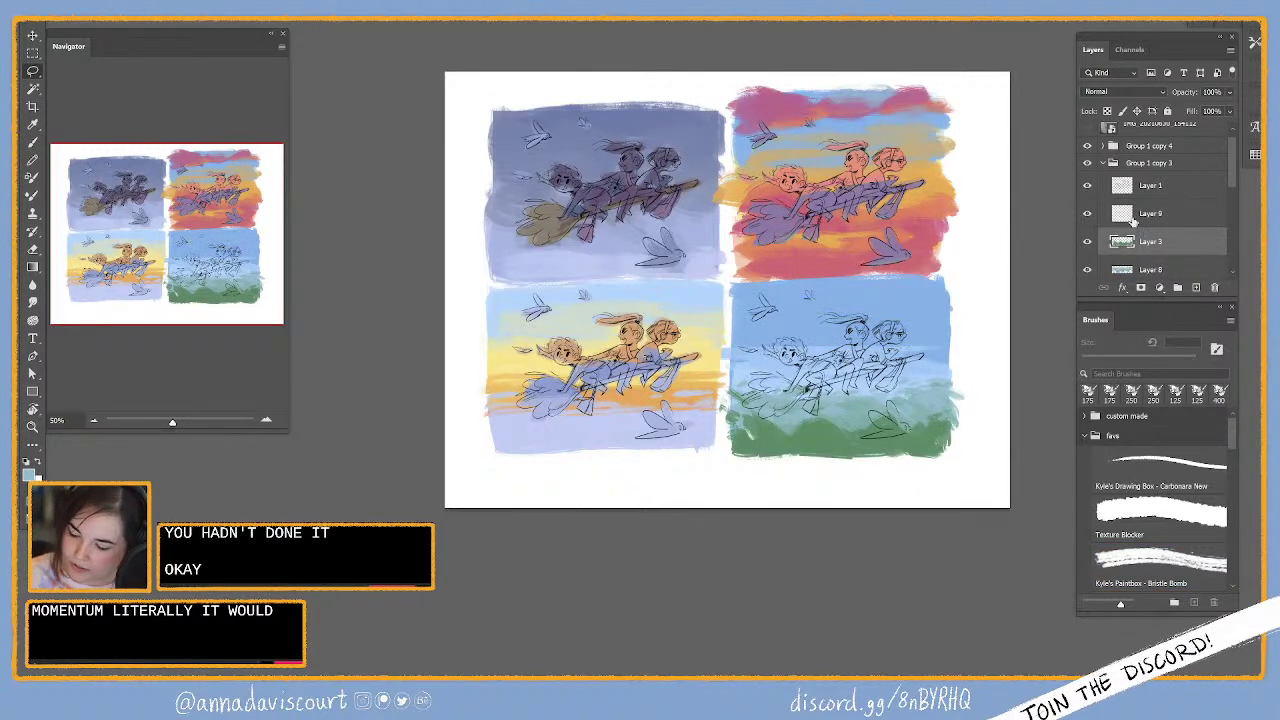
Step: Paint the three children and the broom in a darker muted blue on Layer 9 of the fourth thumbnail
{"action": "key", "text": "alt+bracketright"}
{"action": "key", "text": "b"}
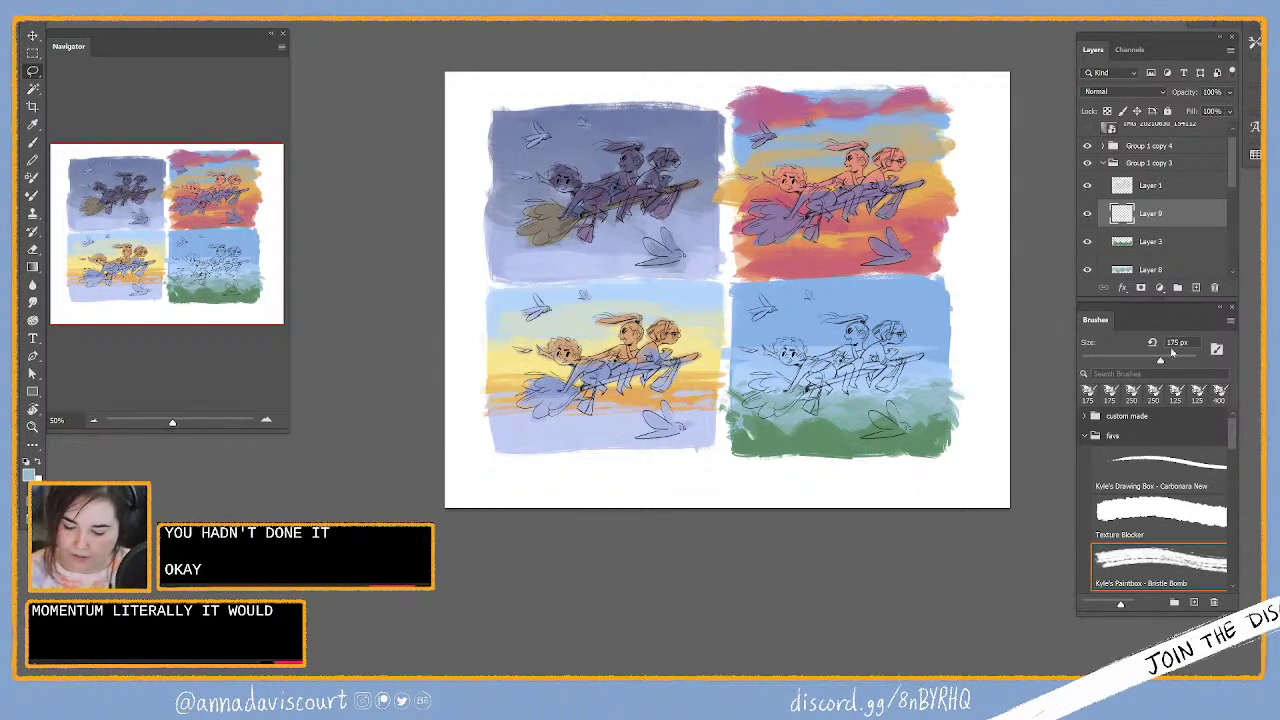
{"action": "key", "text": "b"}
{"action": "left_click", "coordinate": [1170, 250]}
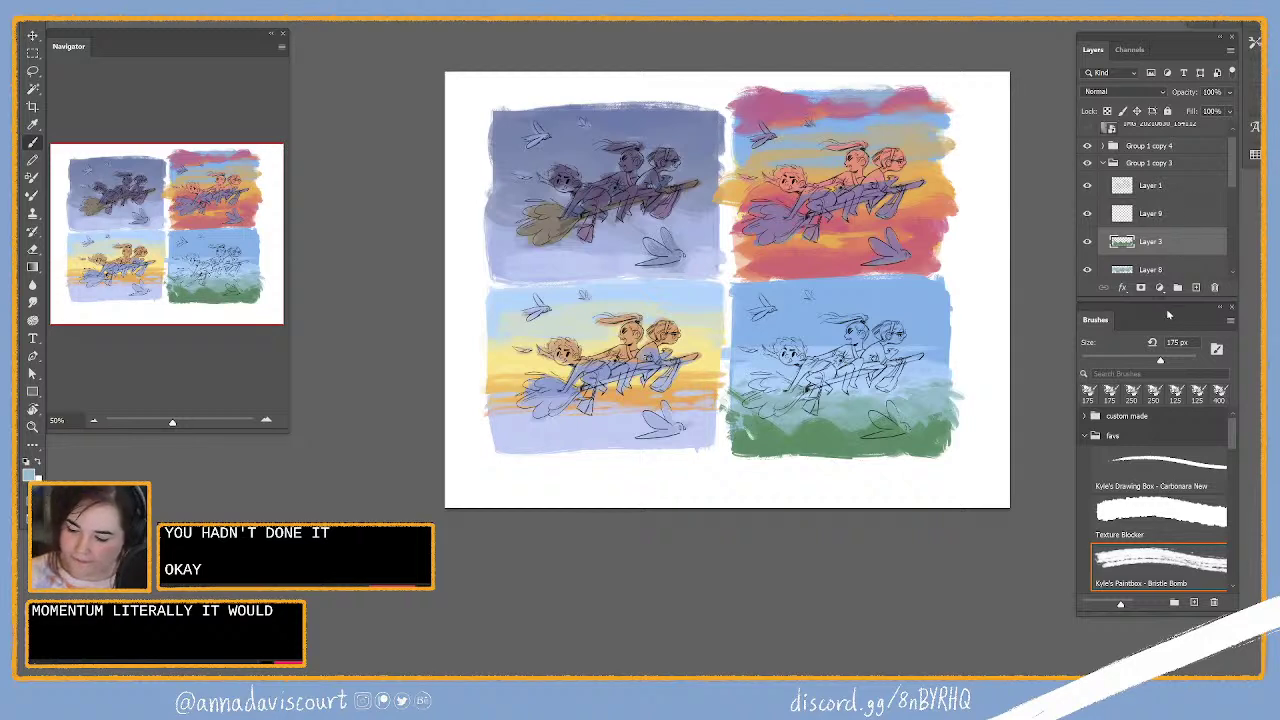
{"action": "left_click", "coordinate": [1160, 213]}
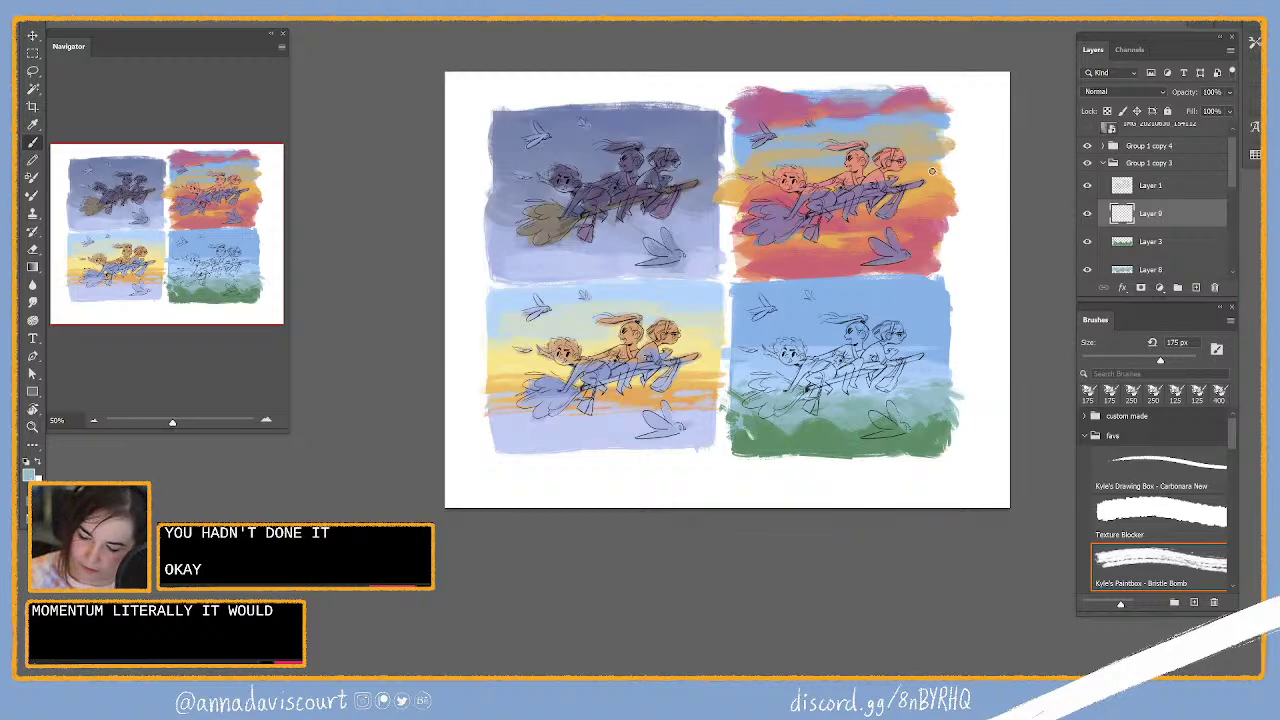
{"action": "key", "text": "shift+F5"}
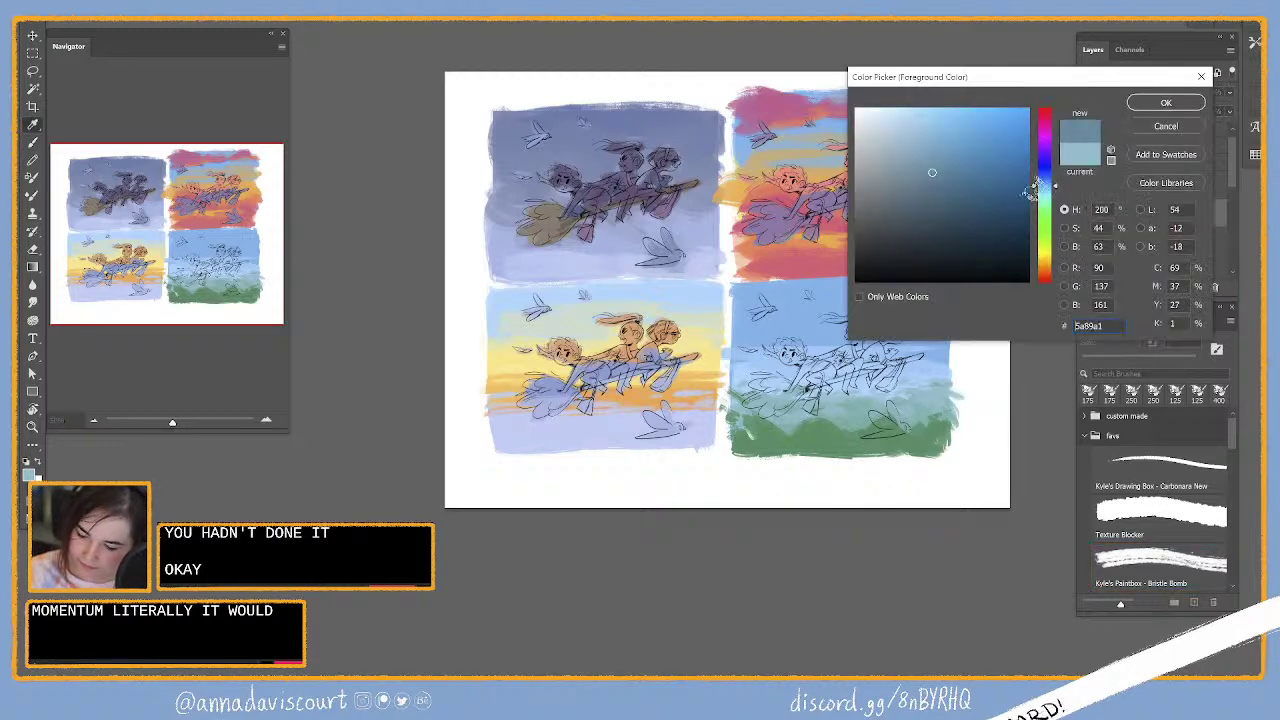
{"action": "key", "text": "Return"}
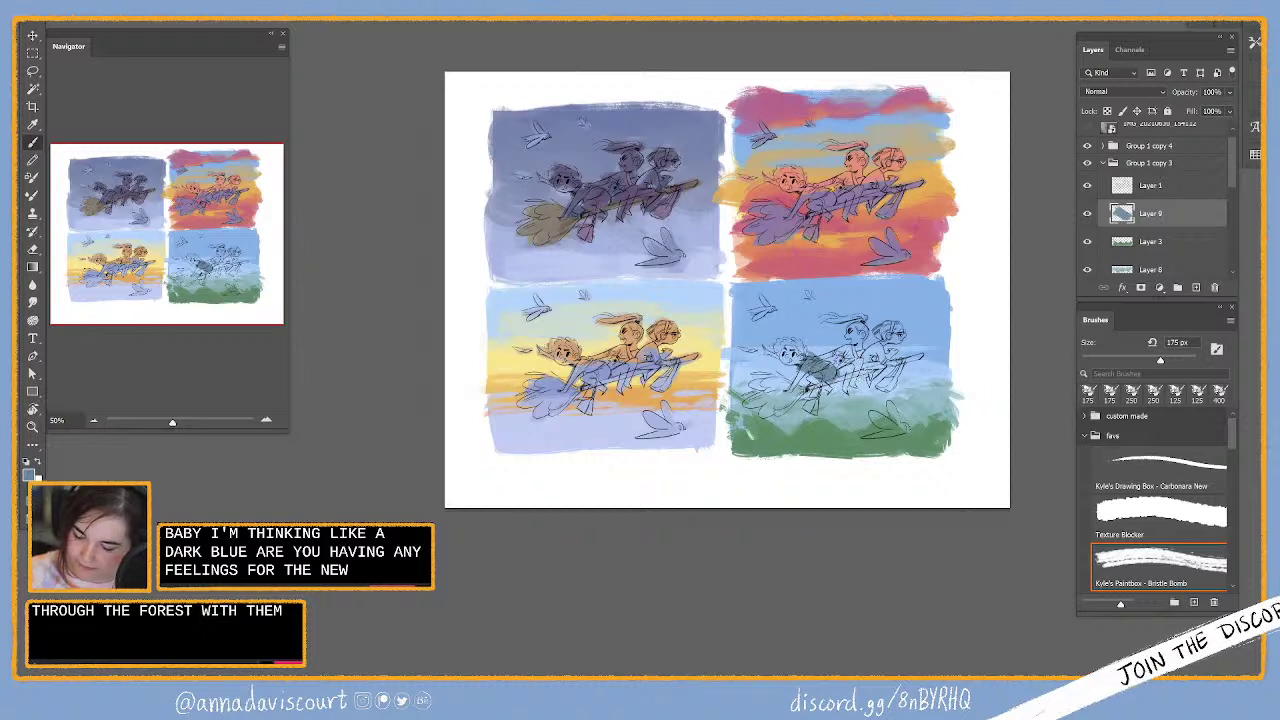
{"action": "mouse_move", "coordinate": [820, 388]}
{"action": "left_mouse_down"}
{"action": "mouse_move", "coordinate": [868, 345]}
{"action": "mouse_move", "coordinate": [855, 342]}
{"action": "mouse_move", "coordinate": [836, 365]}
{"action": "mouse_move", "coordinate": [890, 340]}
{"action": "mouse_move", "coordinate": [866, 366]}
{"action": "mouse_move", "coordinate": [882, 350]}
{"action": "mouse_move", "coordinate": [876, 362]}
{"action": "left_mouse_up"}
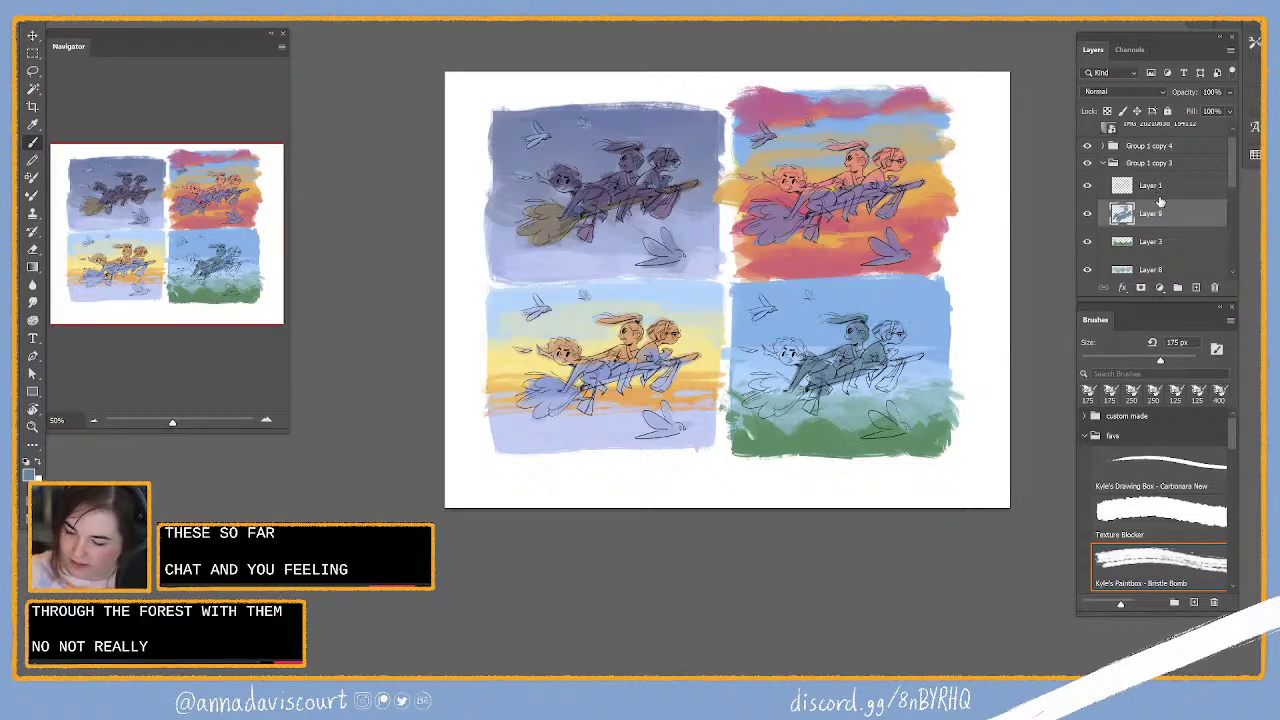
Step: Add a new layer above all the study groups and hand-write black numbers 1 to 4 beside the studies with the 35 px Carbonara brush
{"action": "left_click", "coordinate": [1197, 149]}
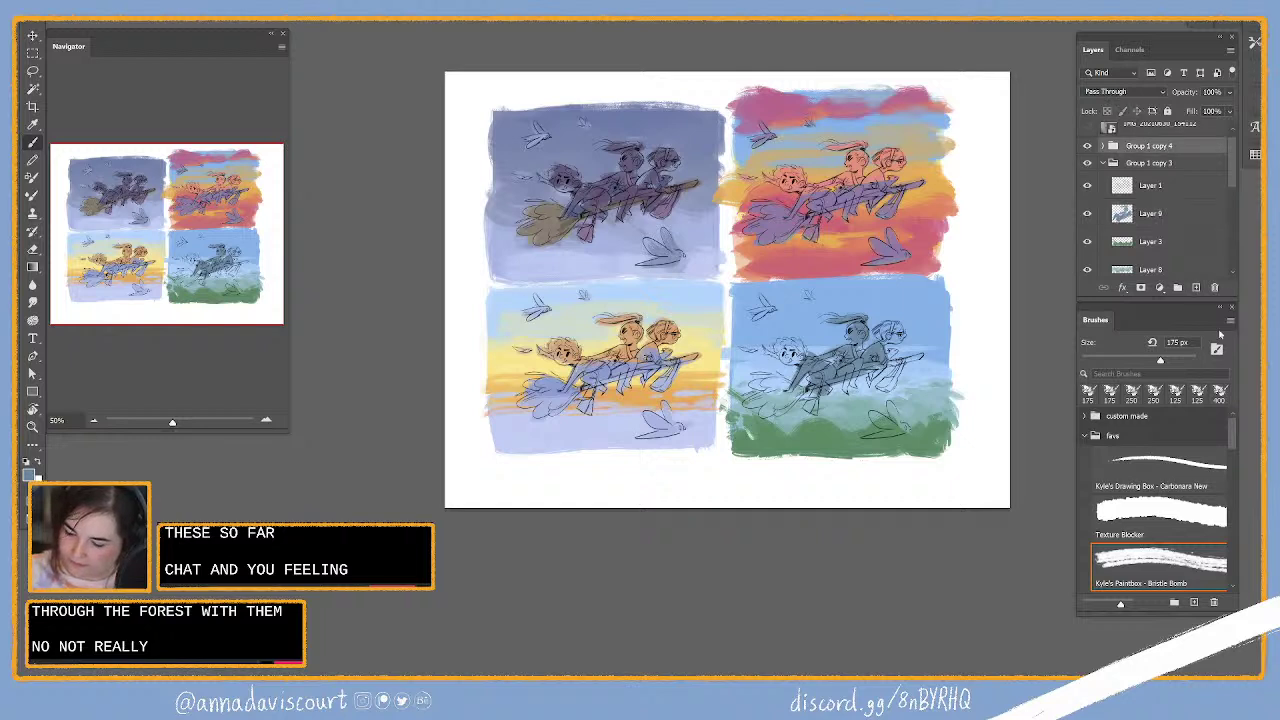
{"action": "key", "text": "ctrl+shift+alt+n"}
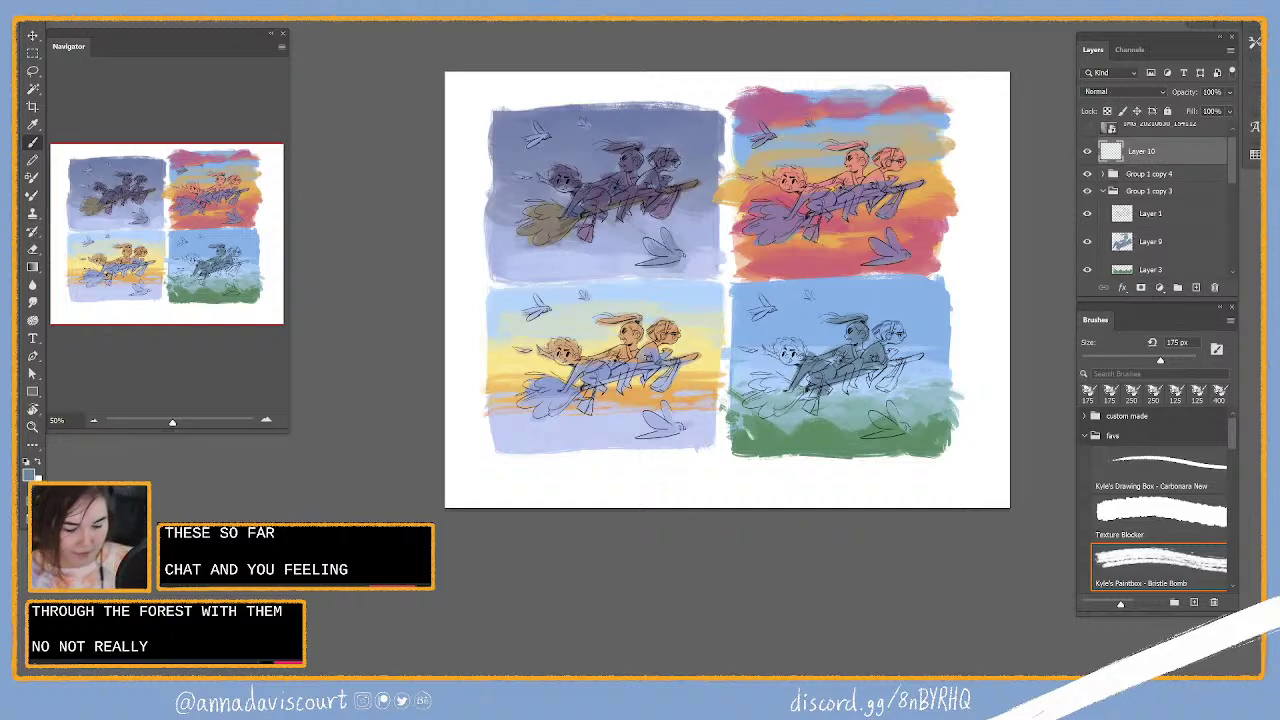
{"action": "left_click", "coordinate": [1160, 470]}
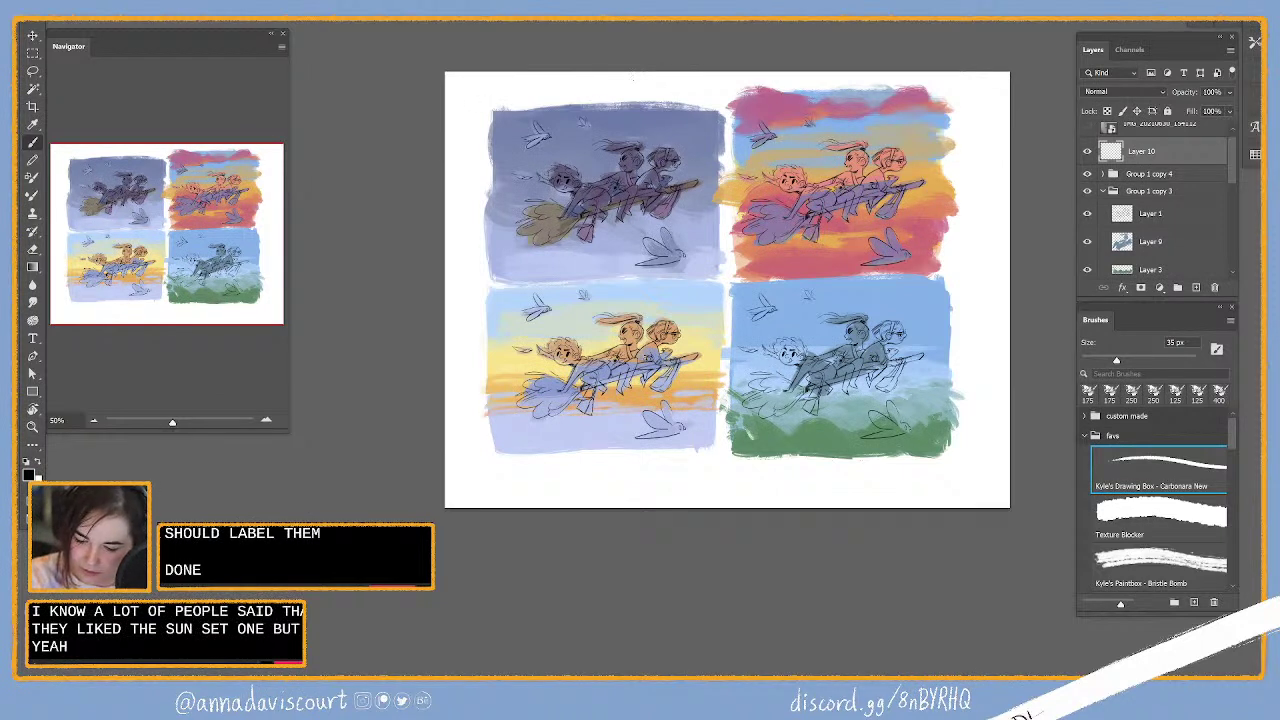
{"action": "left_click_drag", "start_coordinate": [477, 95], "coordinate": [478, 116]}
{"action": "left_click_drag", "start_coordinate": [745, 90], "coordinate": [761, 106]}
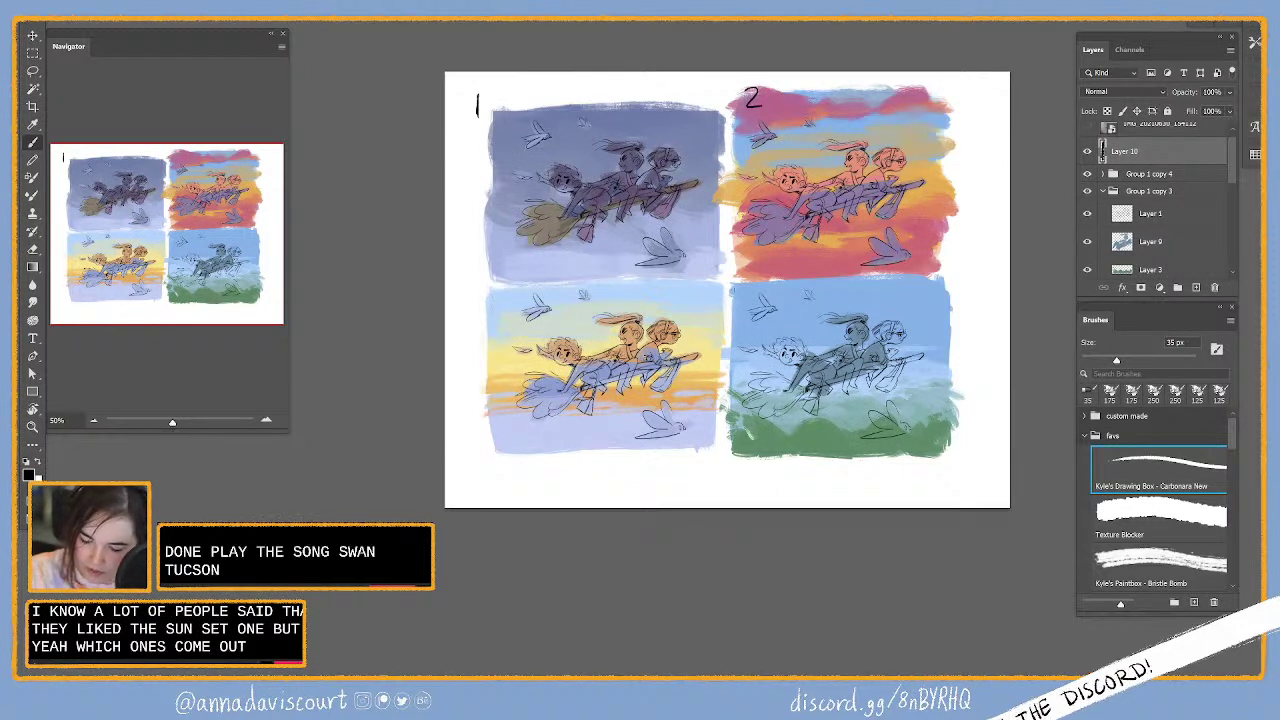
{"action": "left_click_drag", "start_coordinate": [480, 298], "coordinate": [480, 318]}
{"action": "left_click_drag", "start_coordinate": [734, 290], "coordinate": [741, 318]}
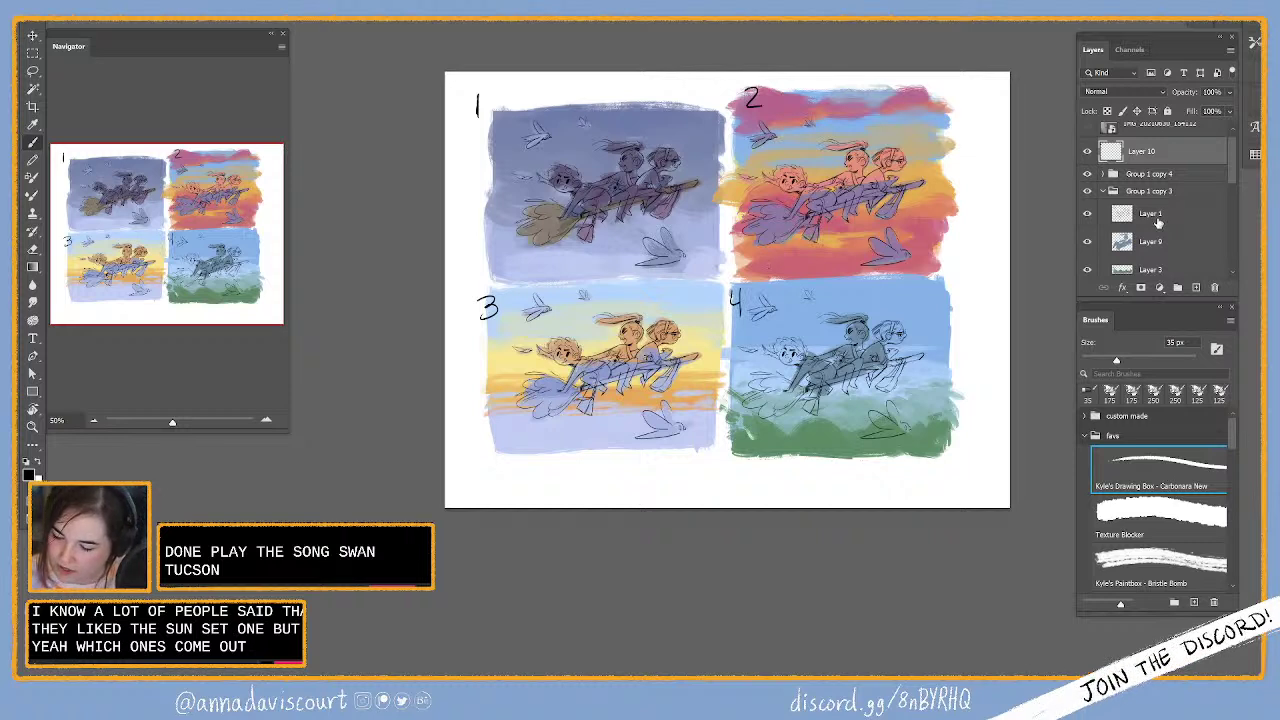
Step: Fill in the unpainted parts of the children and broom on Layer 9 of study 4 with muted blue, using the 90 px Bristle Bomb brush
{"action": "left_click", "coordinate": [1178, 241]}
{"action": "left_click", "coordinate": [1158, 560]}
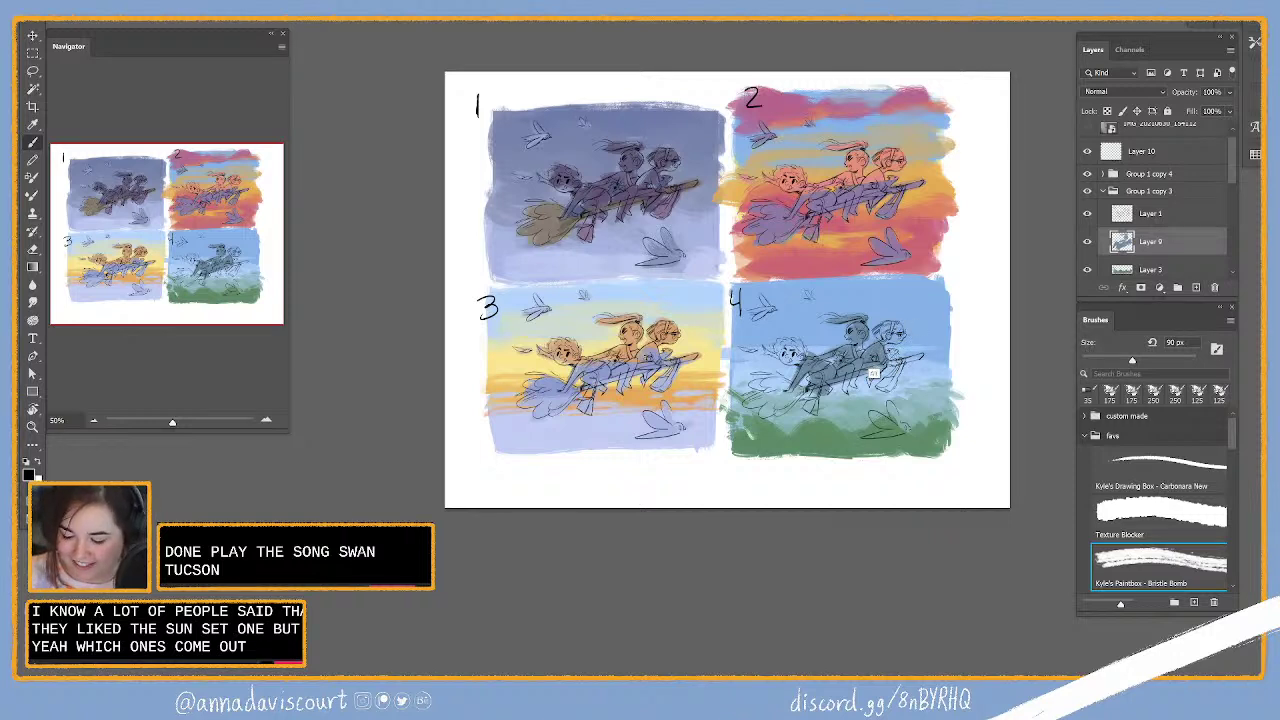
{"action": "left_click", "coordinate": [886, 358], "text": "alt"}
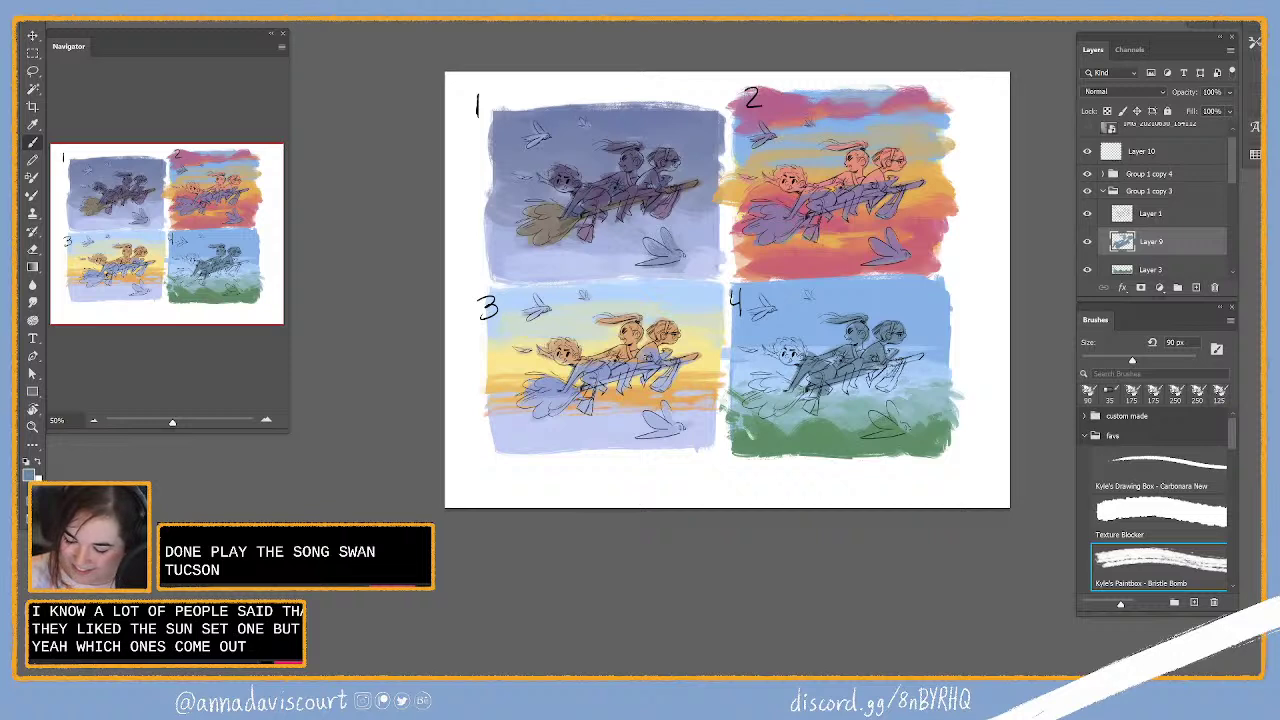
{"action": "left_click_drag", "start_coordinate": [897, 372], "coordinate": [872, 376]}
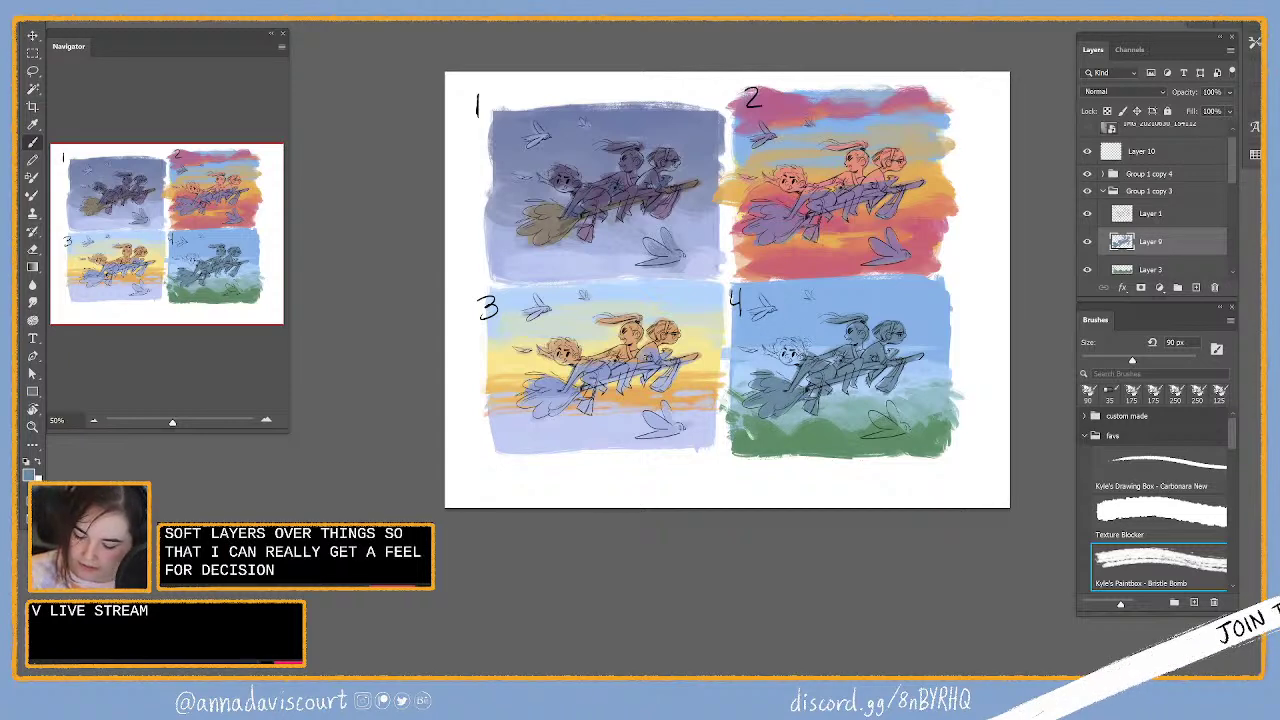
{"action": "left_click", "coordinate": [786, 350]}
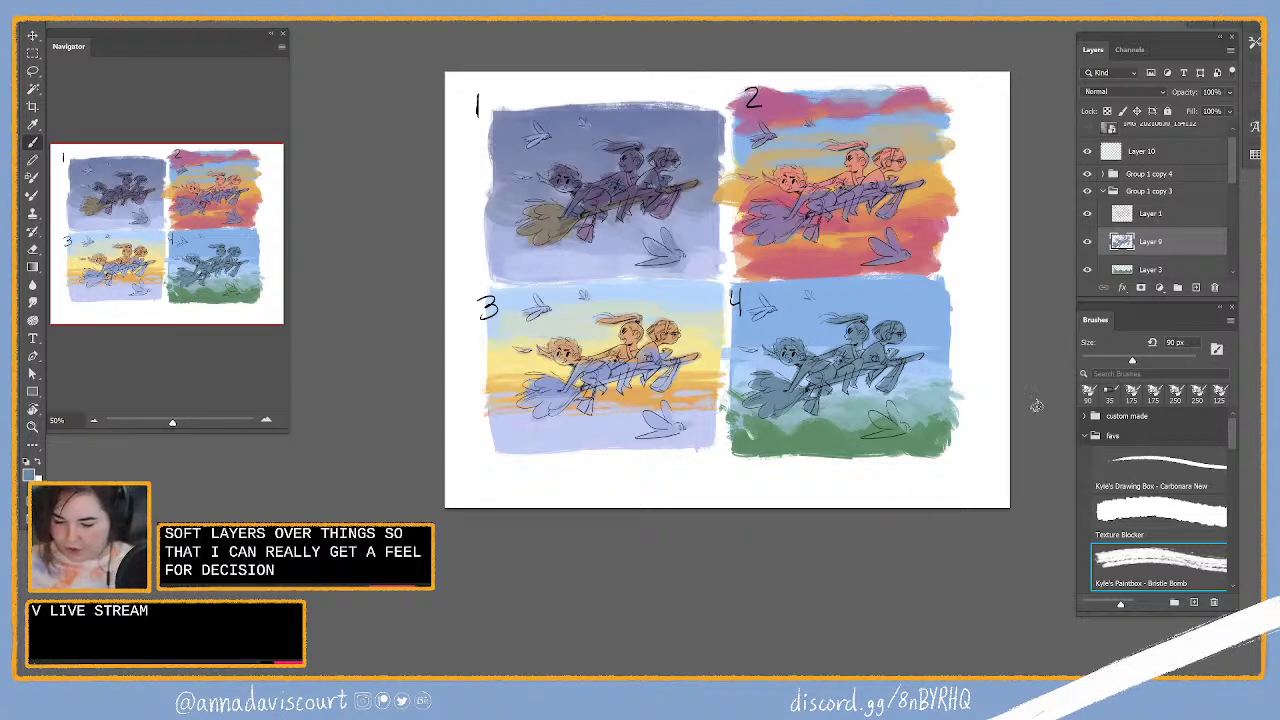
{"action": "left_click", "coordinate": [757, 353], "text": "alt"}
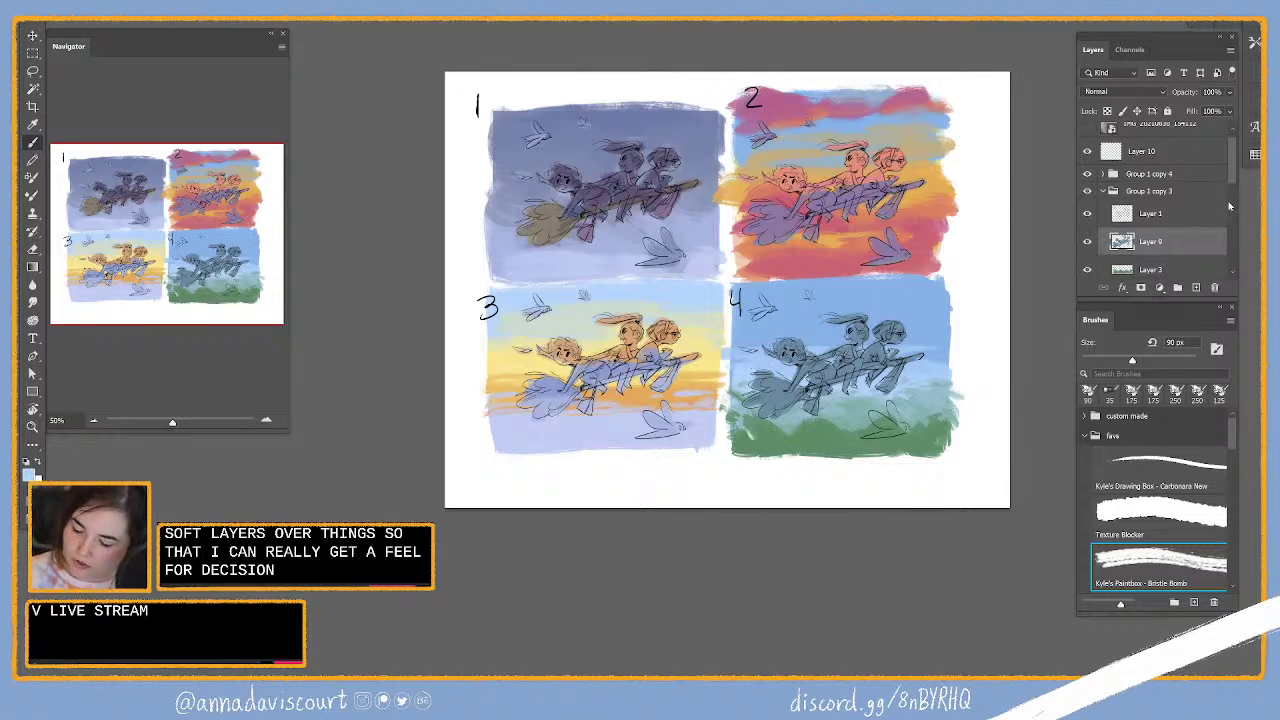
Step: Add a Levels adjustment with a 1.10 midtone above study 4's sky on Layer 7 and clip it to that layer
{"action": "scroll", "coordinate": [1163, 267], "scroll_direction": "down", "scroll_amount": 2}
{"action": "left_click", "coordinate": [1180, 245]}
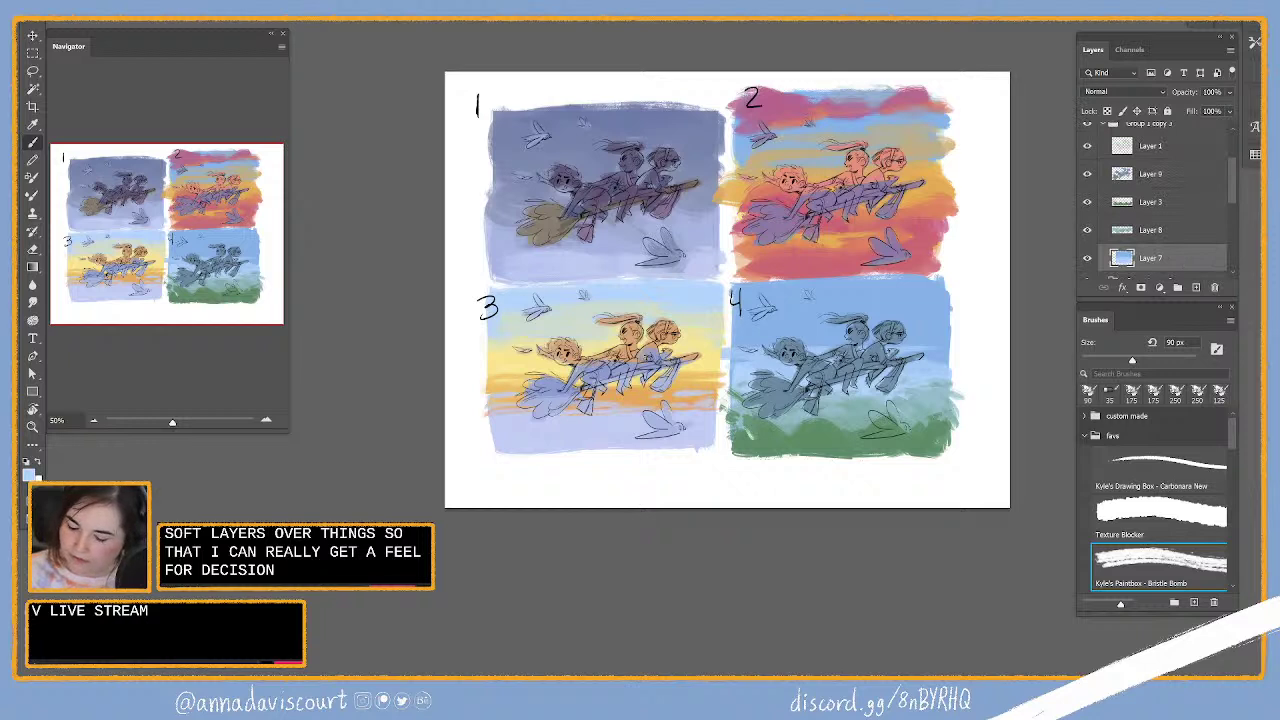
{"action": "left_click", "coordinate": [1160, 288]}
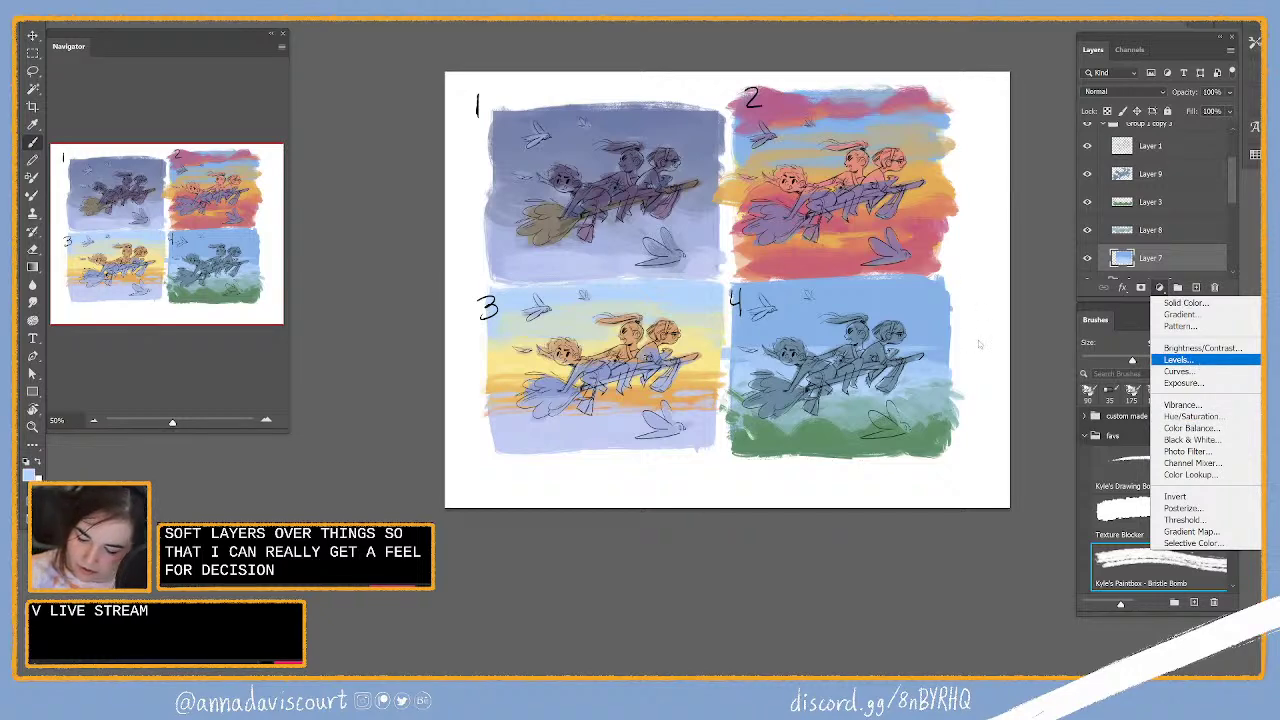
{"action": "left_click", "coordinate": [1178, 359]}
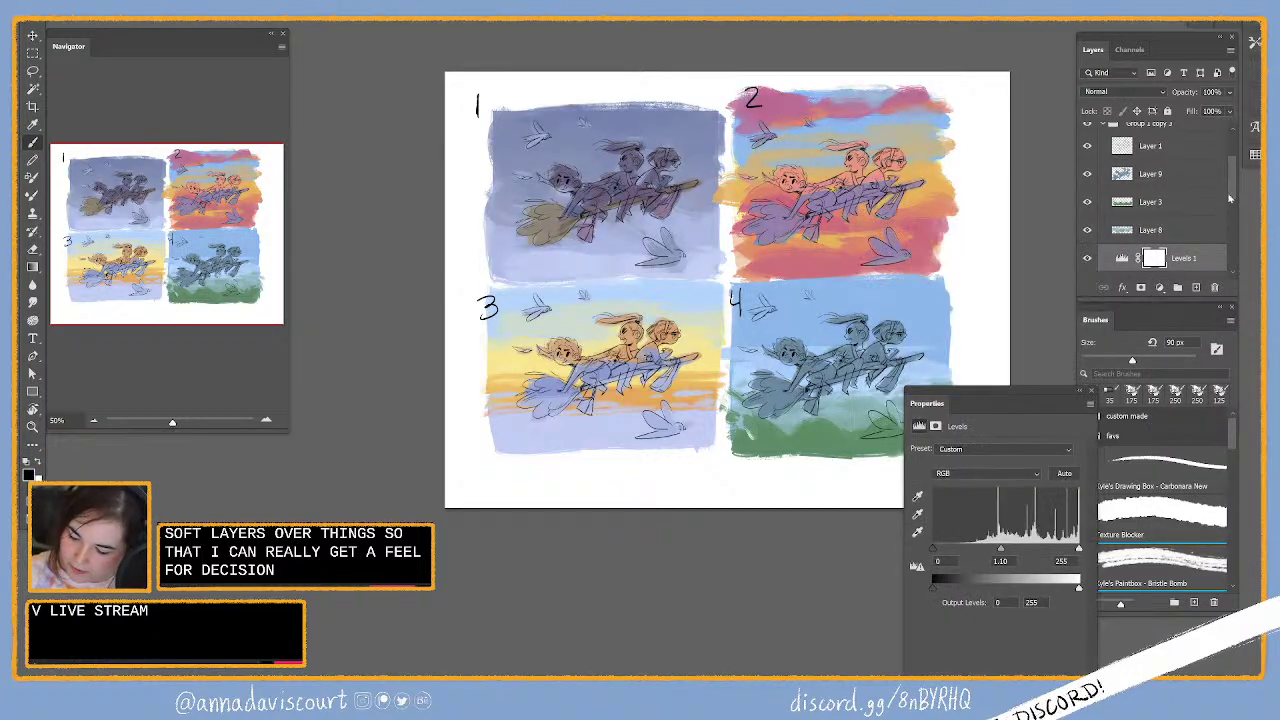
{"action": "scroll", "coordinate": [1180, 148], "scroll_direction": "down", "scroll_amount": 3}
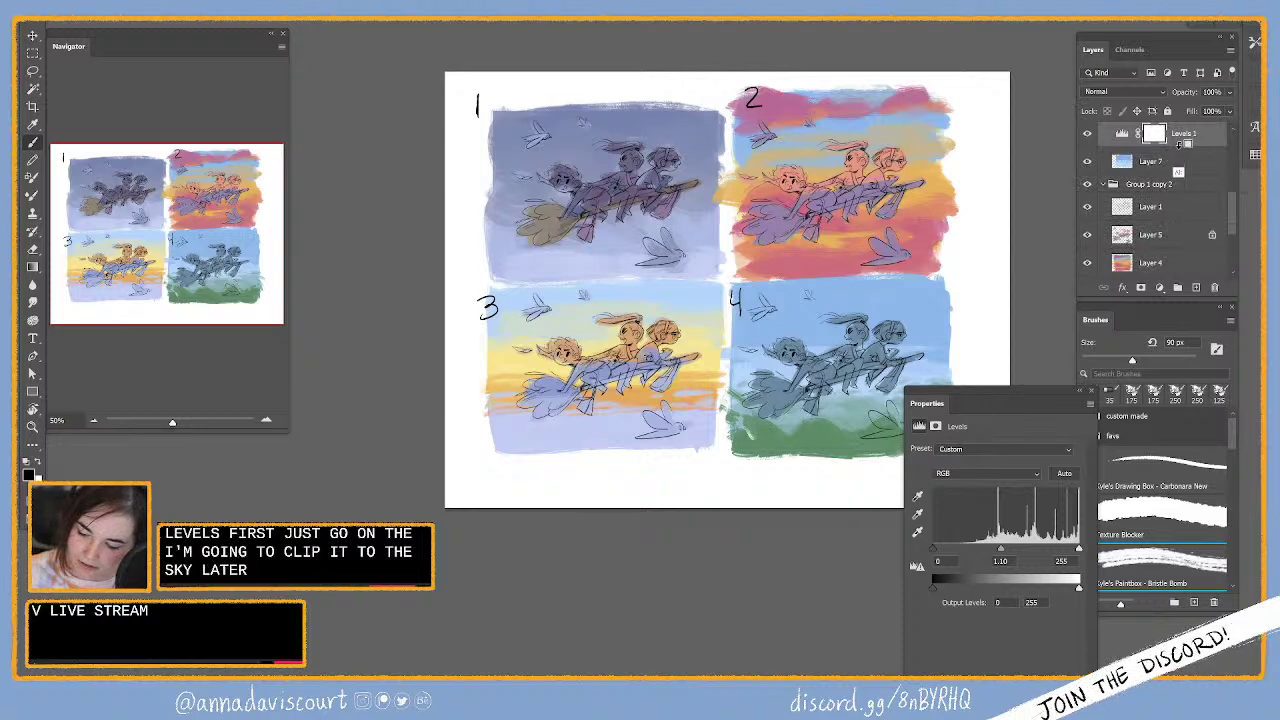
{"action": "left_click", "coordinate": [1180, 148], "text": "alt"}
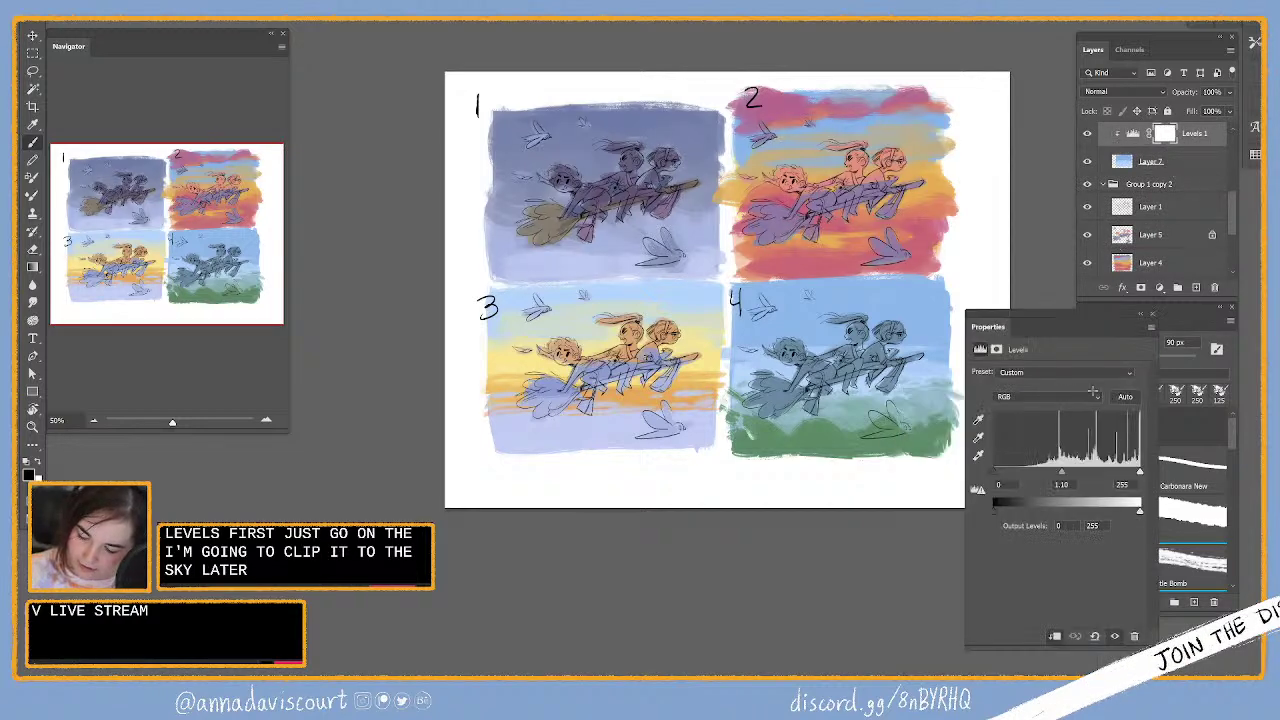
Step: Brighten study 4's sky by setting the Levels white input to 192, compare it on and off, and merge the adjustment into Layer 7
{"action": "left_click_drag", "start_coordinate": [1155, 399], "coordinate": [1121, 407]}
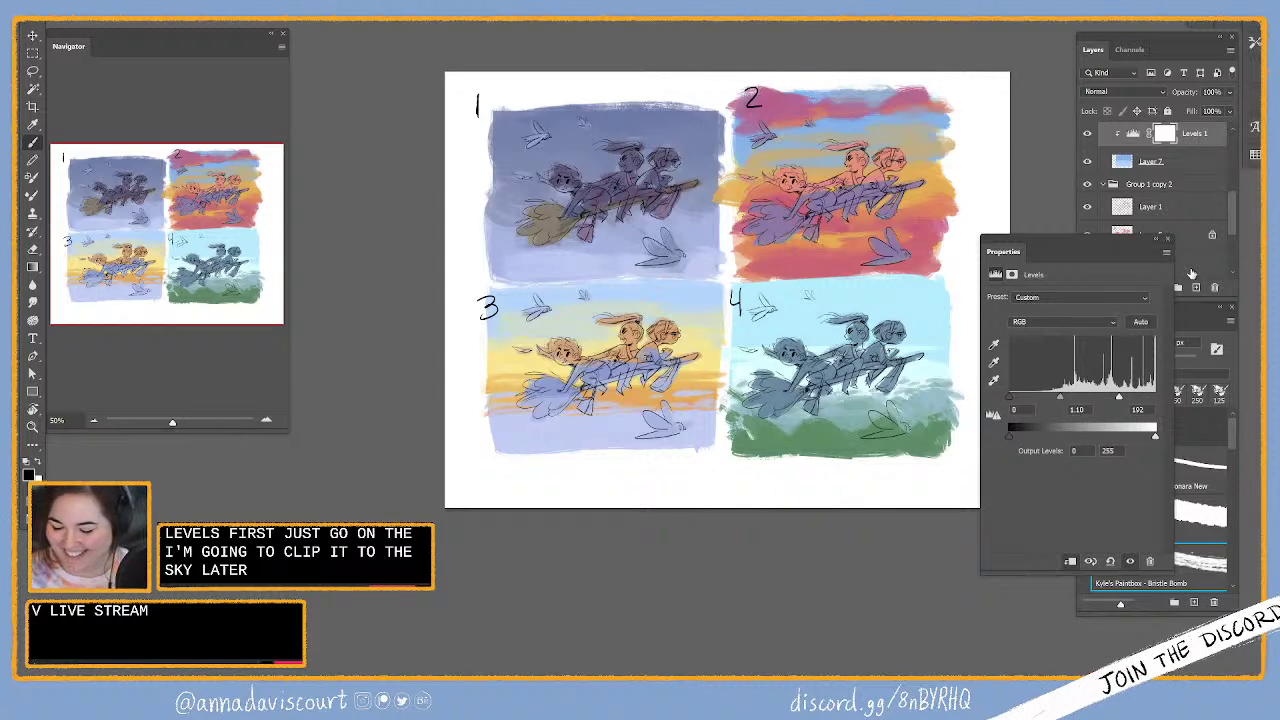
{"action": "left_click", "coordinate": [1166, 238]}
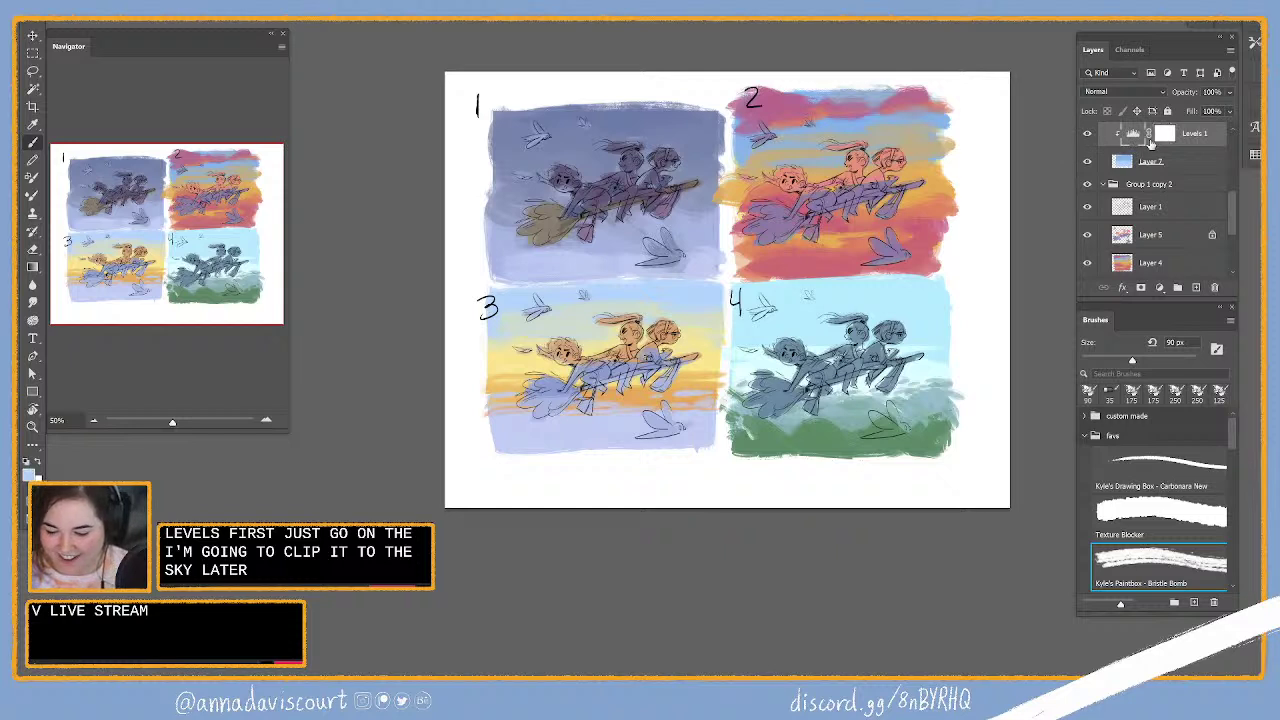
{"action": "left_click", "coordinate": [1089, 134]}
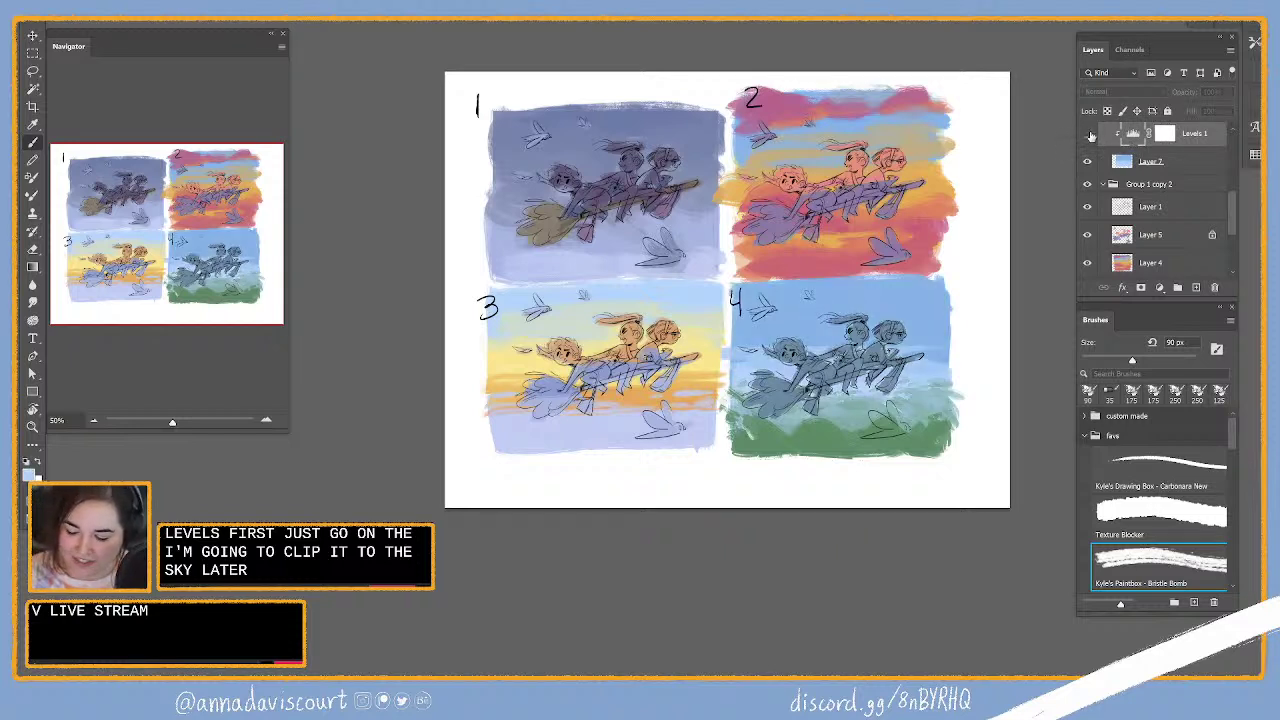
{"action": "left_click", "coordinate": [1089, 134]}
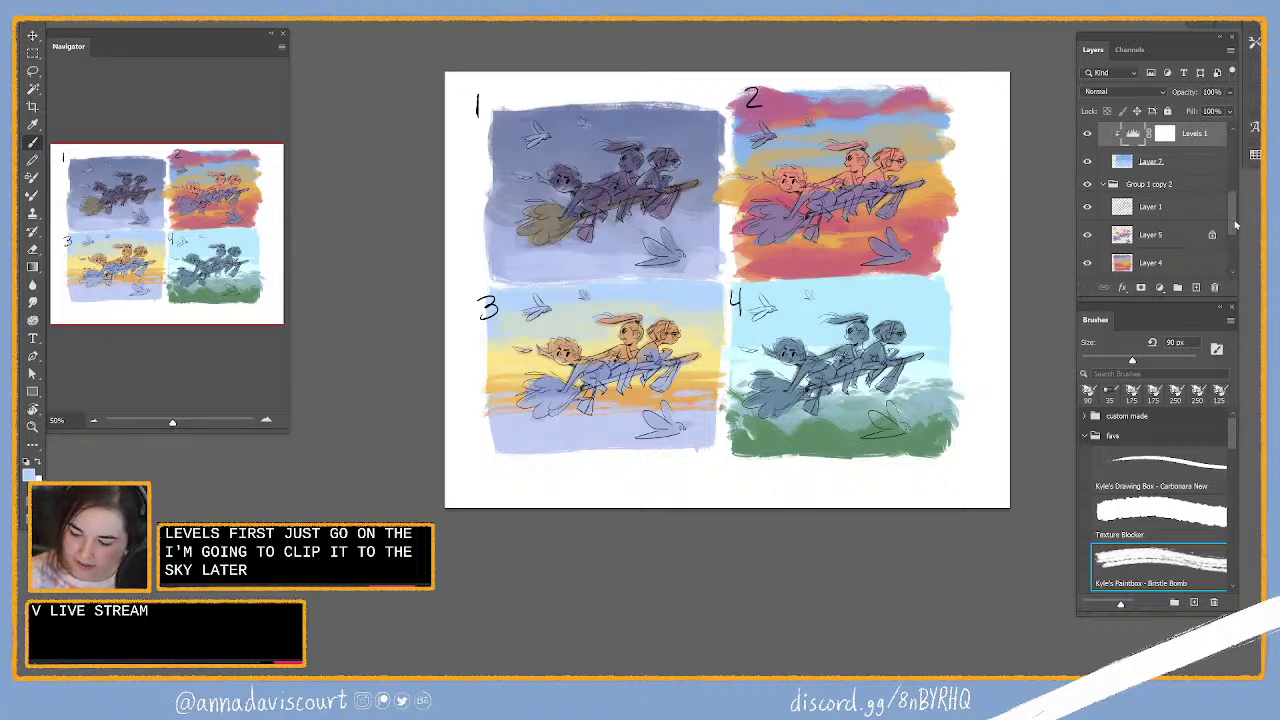
{"action": "scroll", "coordinate": [1241, 203], "scroll_direction": "up", "scroll_amount": 3}
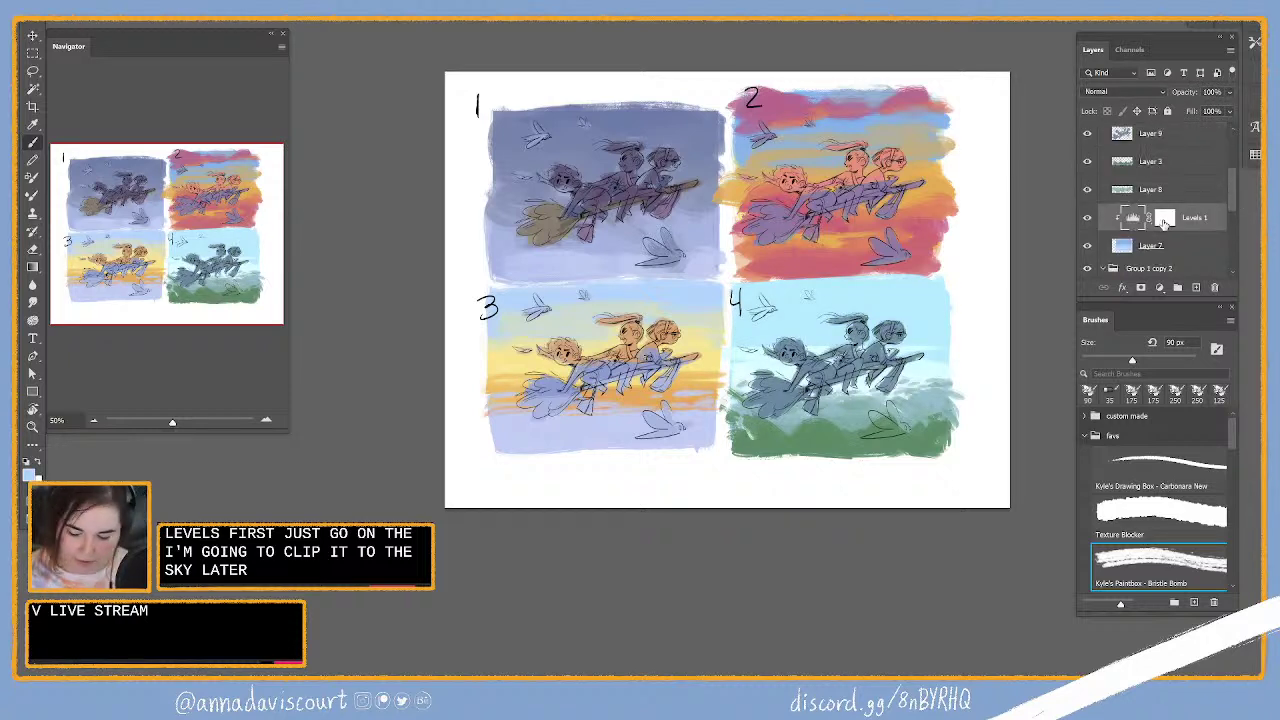
{"action": "left_click_drag", "start_coordinate": [1166, 220], "coordinate": [1181, 145]}
Step: Lock Layer 9's transparent pixels and paint the children and broom handle in study 4 tan, using colour bf976c
{"action": "left_click", "coordinate": [1107, 111]}
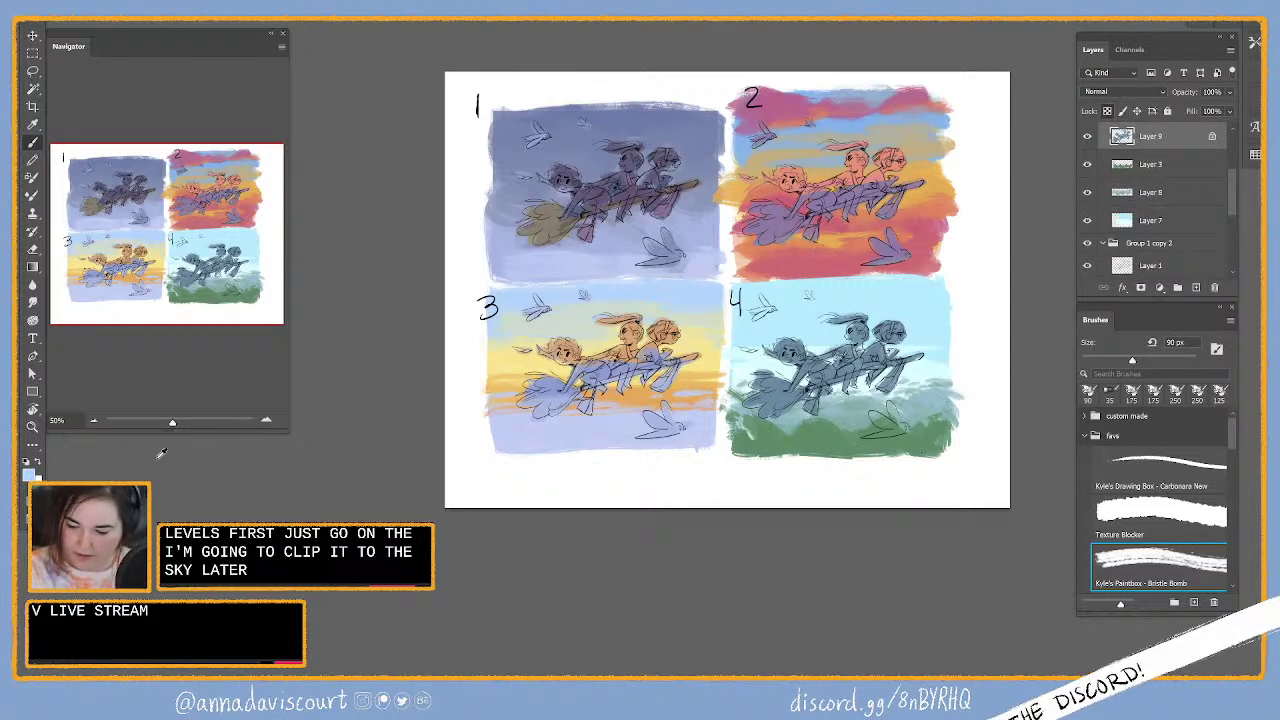
{"action": "key", "text": "F12"}
{"action": "left_click", "coordinate": [1043, 262]}
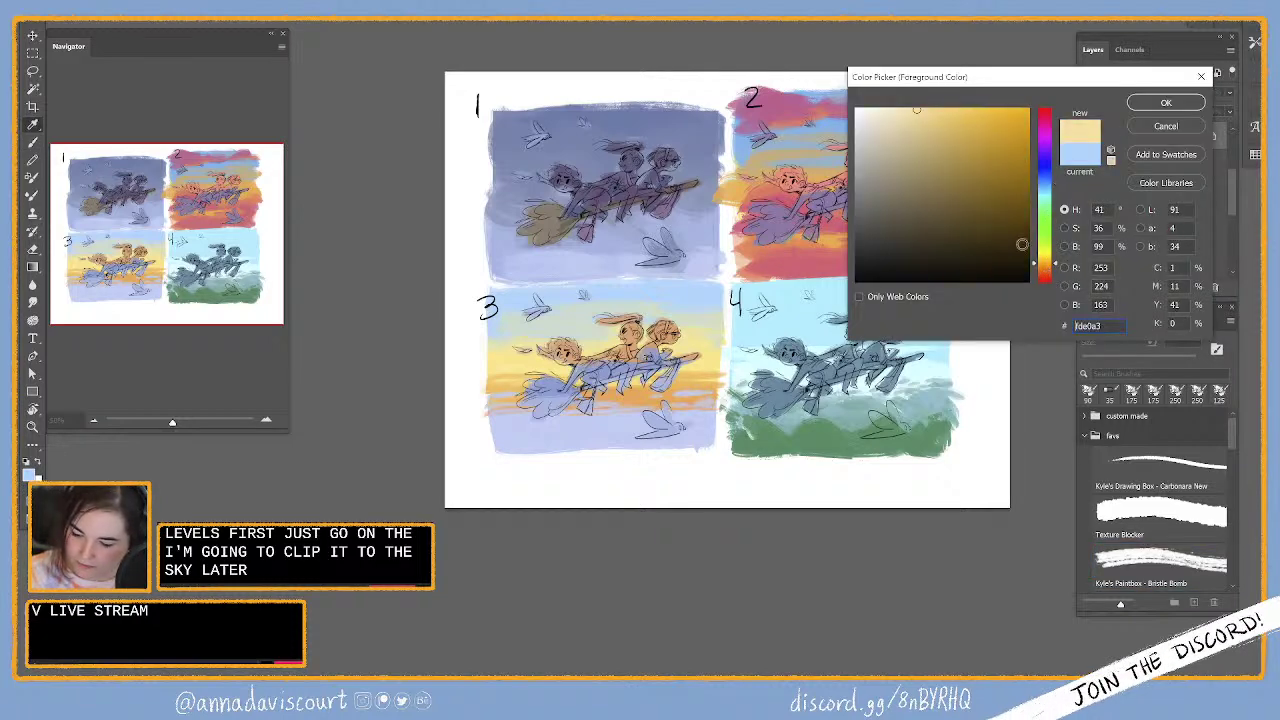
{"action": "left_click", "coordinate": [1043, 267]}
{"action": "left_click", "coordinate": [930, 152]}
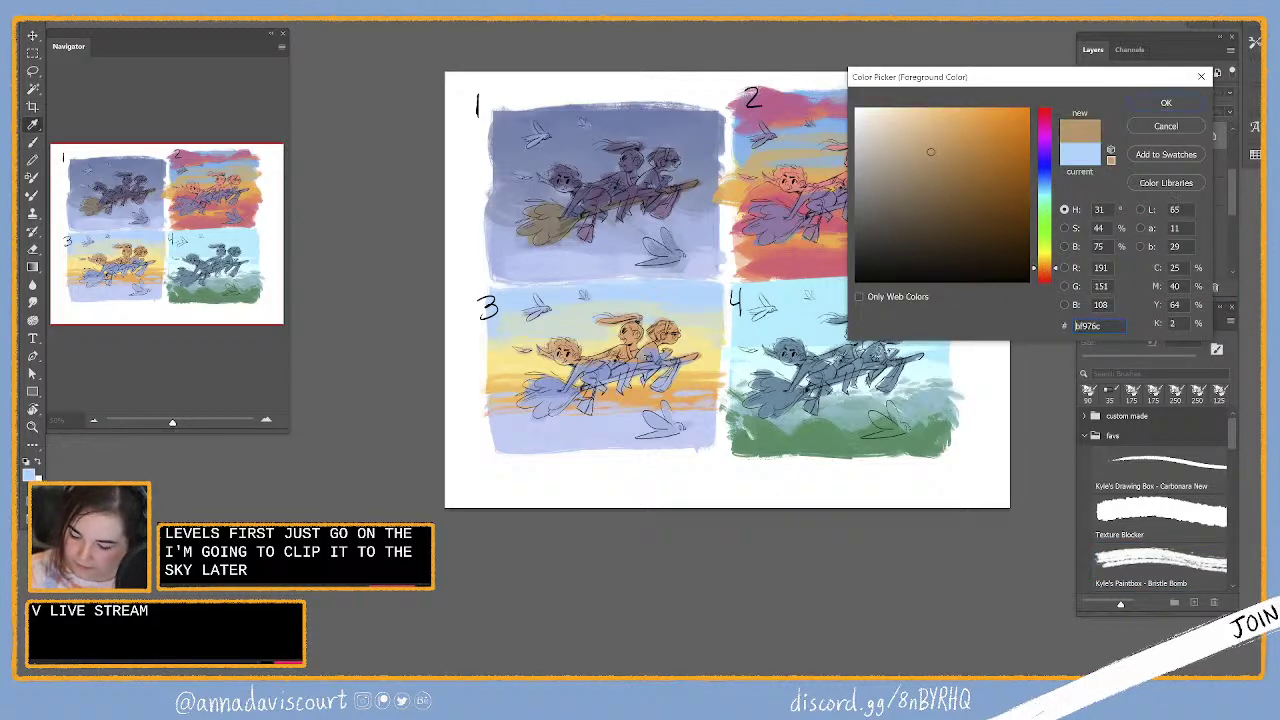
{"action": "key", "text": "Return"}
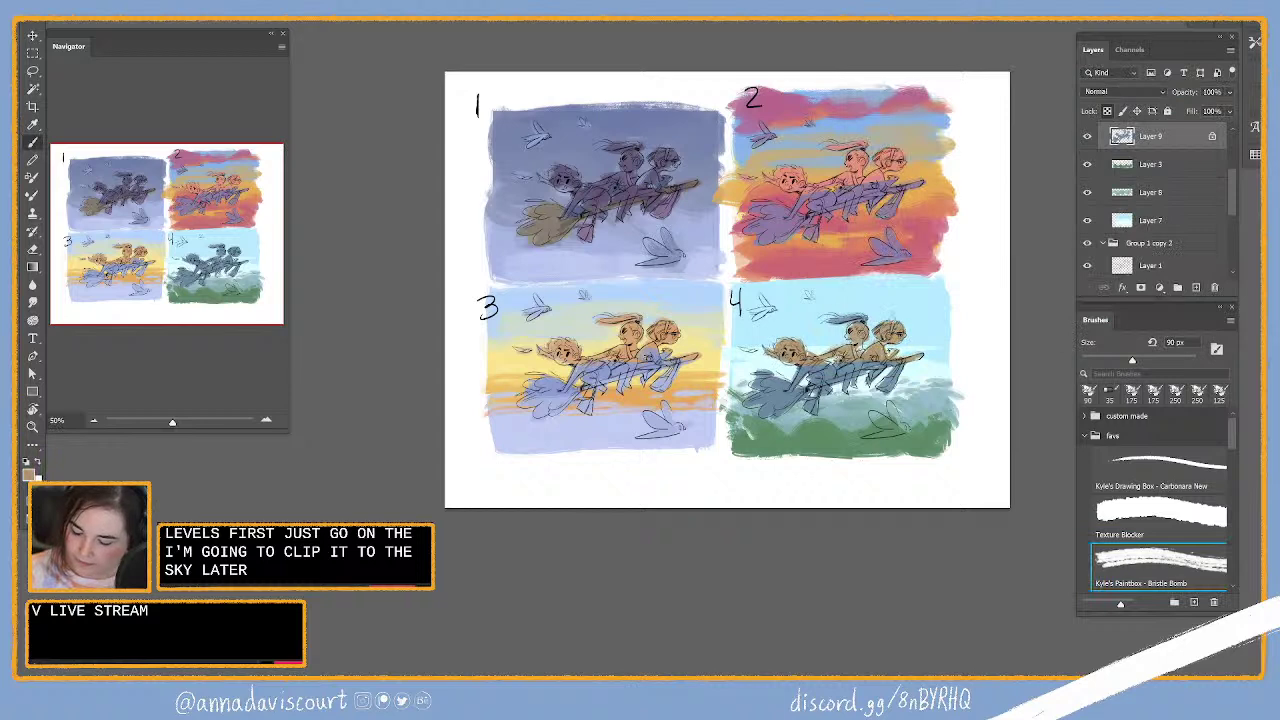
{"action": "key", "text": "alt+BackSpace"}
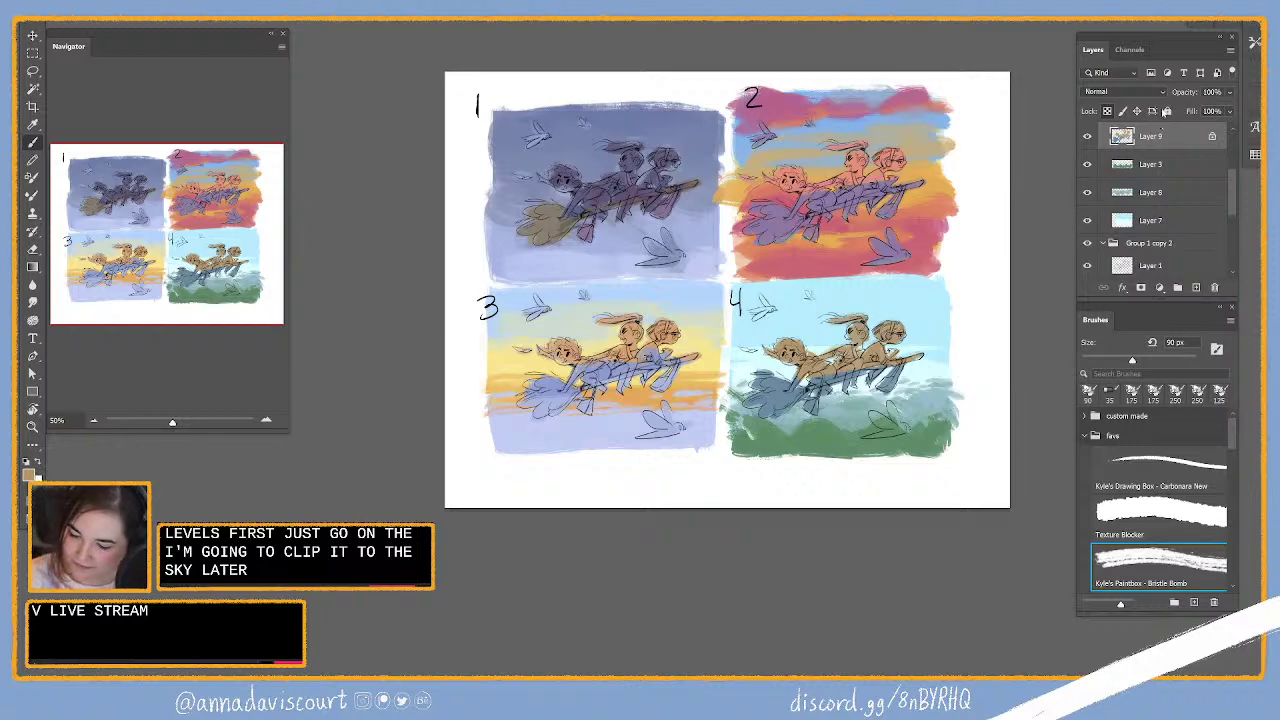
Step: Repaint the children and broom handle in study 4 with muted teal, colour 75b1ab
{"action": "key", "text": "alt+shift+c"}
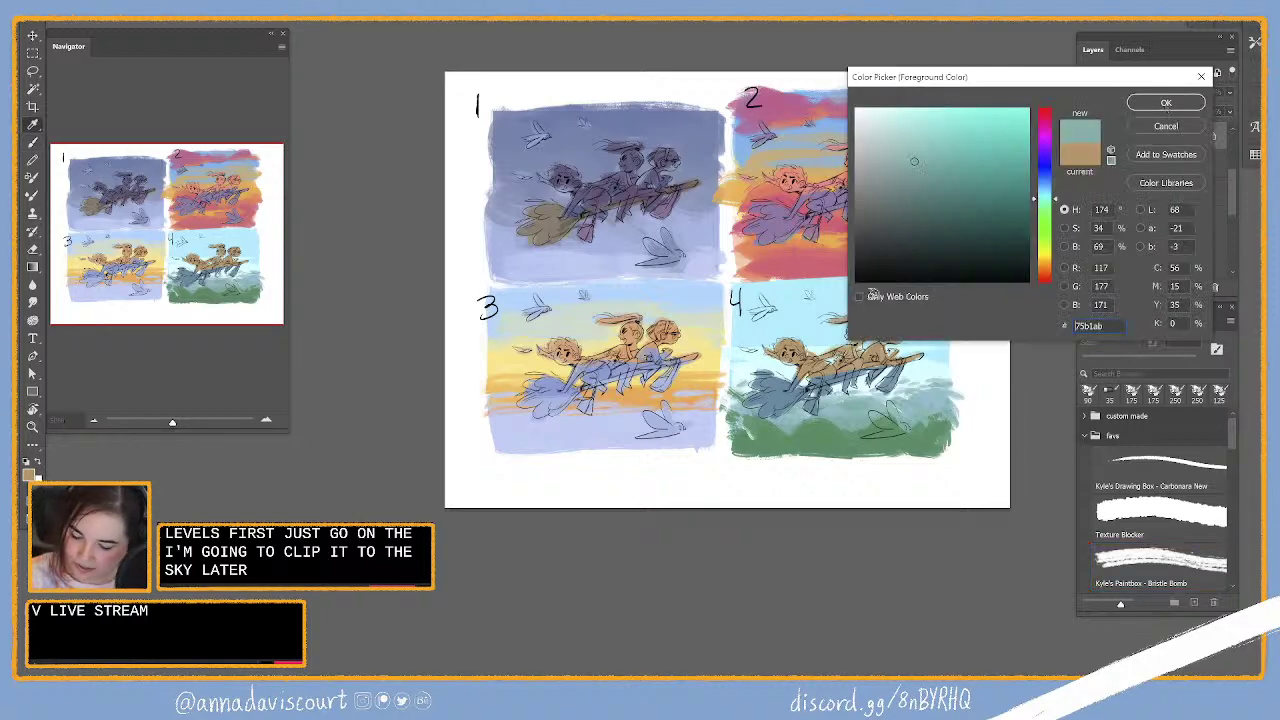
{"action": "key", "text": "Return"}
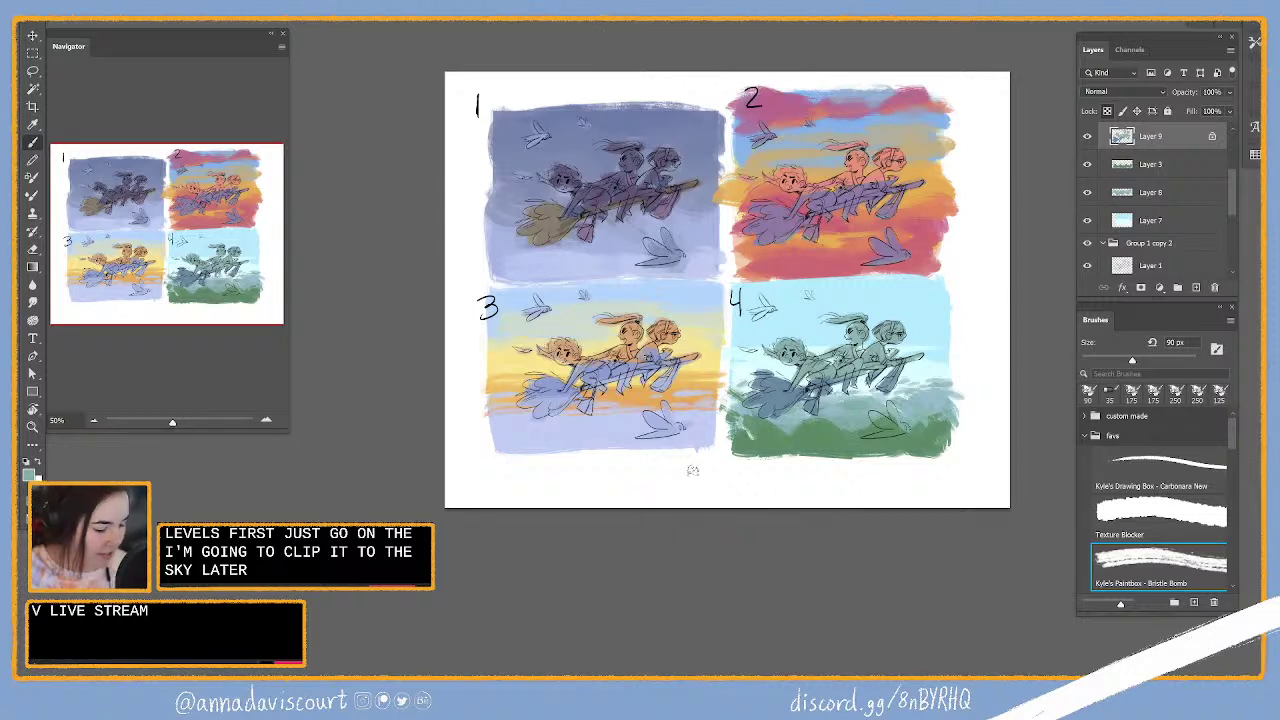
{"action": "key", "text": "ctrl+minus"}
{"action": "key", "text": "ctrl+plus"}
{"action": "key", "text": "ctrl+plus"}
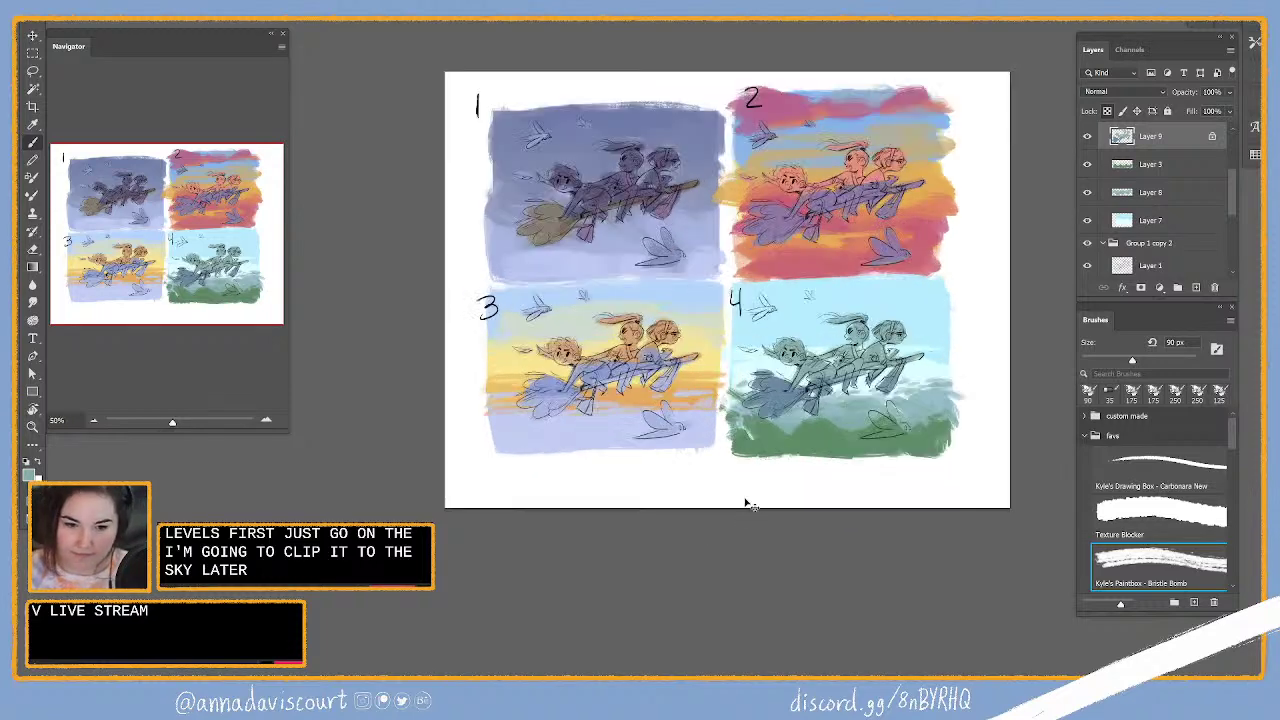
{"action": "key", "text": "ctrl+minus"}
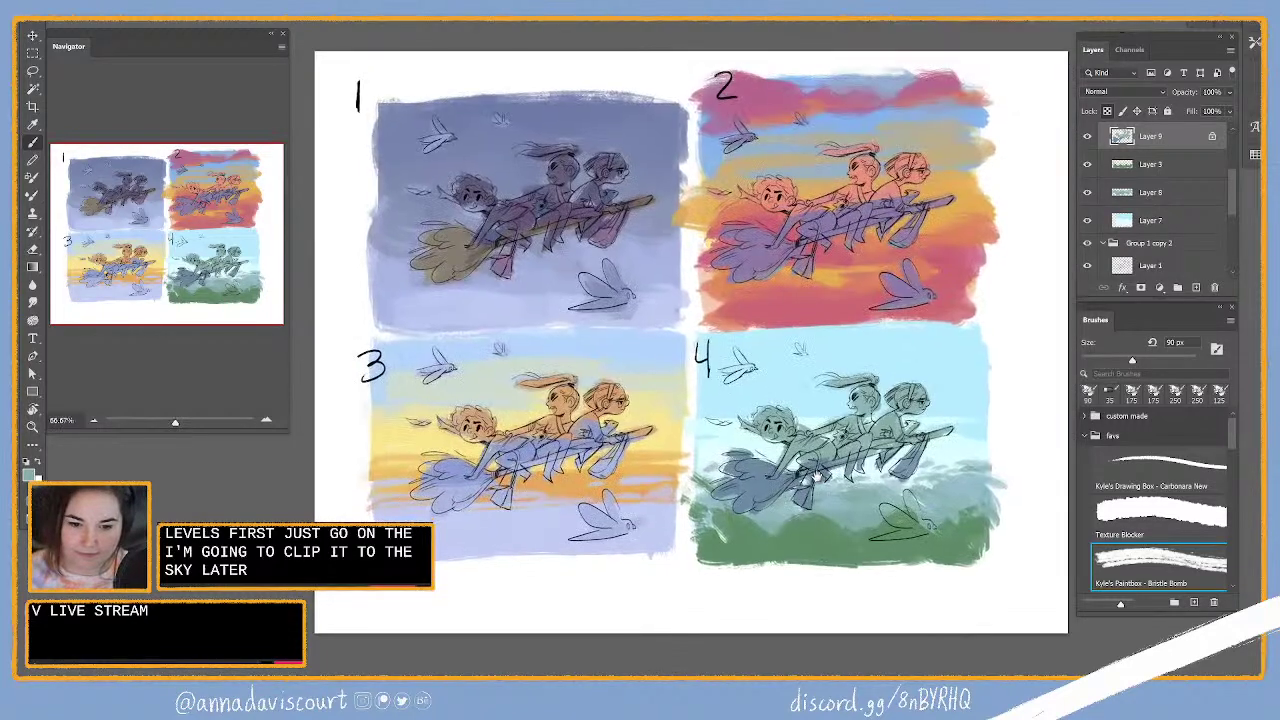